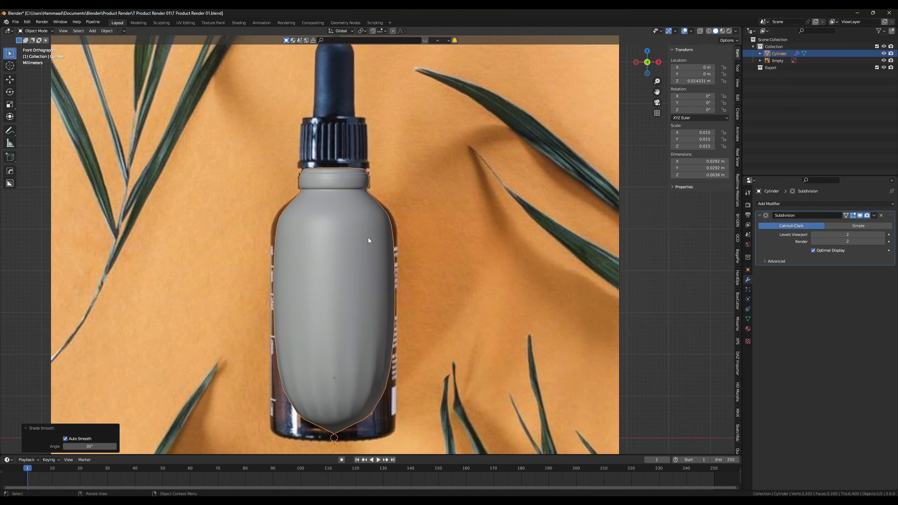
# - Add a loop cut around the bottle body and slide it down close to the base edge
pyautogui.scroll(3, 399, 200)
pyautogui.press('Tab')
pyautogui.keyDown('shift'); pyautogui.moveTo(395, 235); pyautogui.dragTo(416, 193, button='middle'); pyautogui.keyUp('shift')
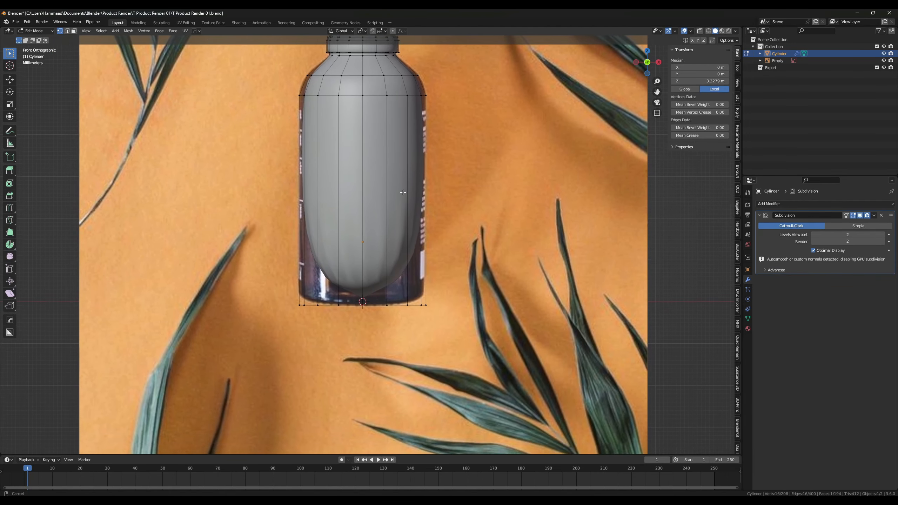
pyautogui.scroll(3, 389, 198)
pyautogui.hotkey('ctrl', 'r')
pyautogui.click(321, 169)
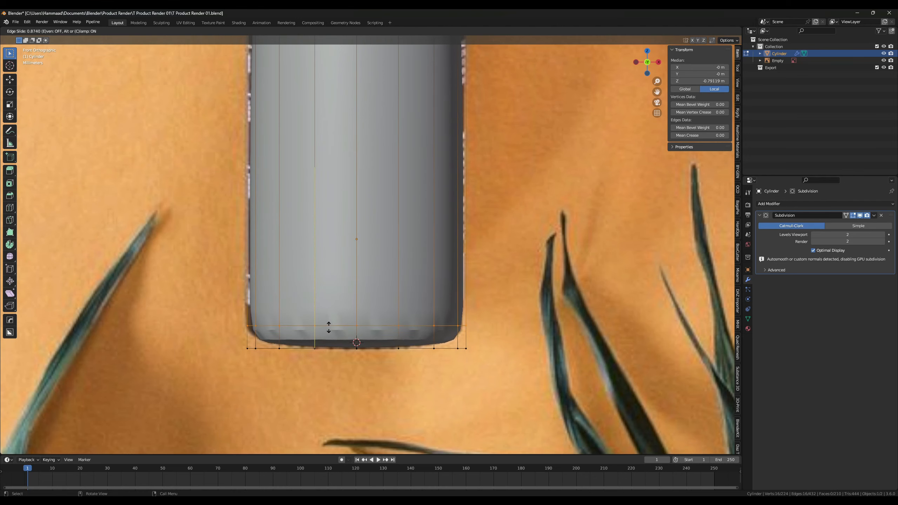
pyautogui.click(357, 342)
# - Inset the bottle's flat bottom face slightly inside its outer edge
pyautogui.moveTo(356, 342); pyautogui.dragTo(552, 262, button='middle')
pyautogui.hotkey('alt', 'a')
pyautogui.click(334, 334)
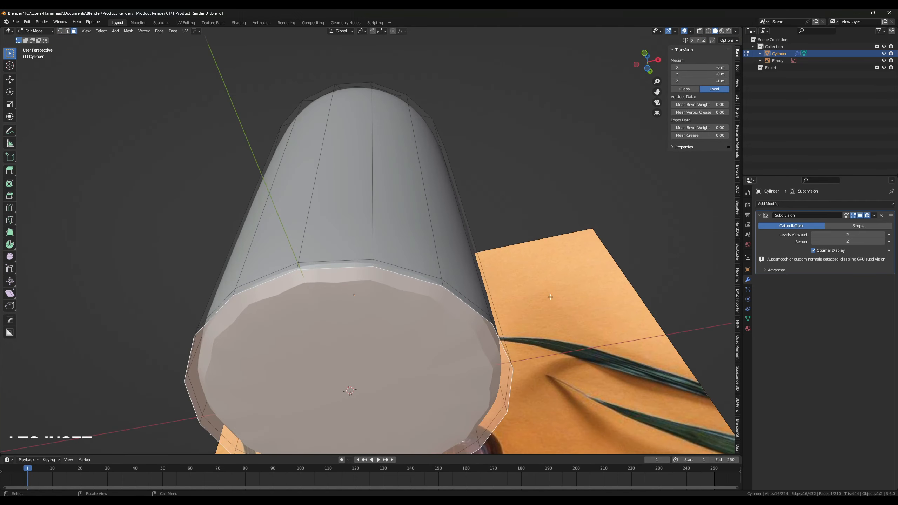
pyautogui.press('i')
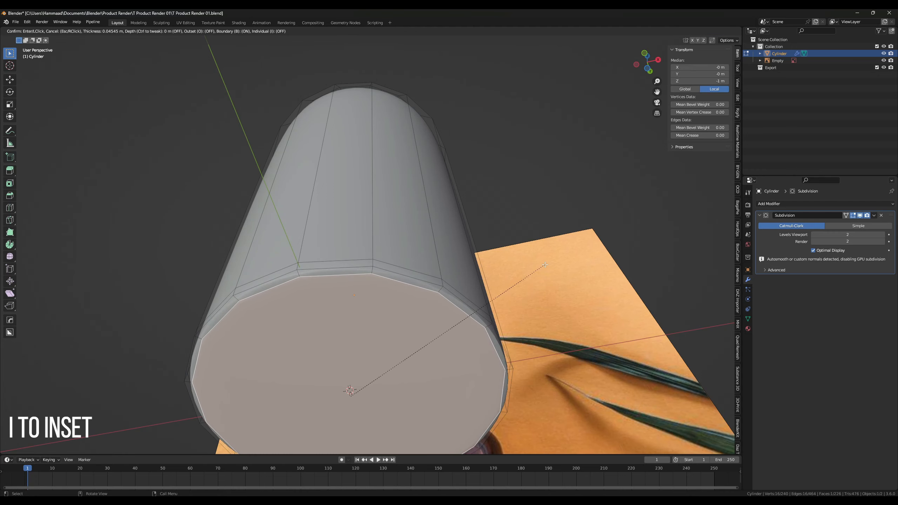
pyautogui.click(444, 301)
# - Raise the edge loop just above the bottle's base by 0.000063 m along Z
pyautogui.press('Tab')
pyautogui.moveTo(444, 301); pyautogui.dragTo(370, 348, button='middle')
pyautogui.press('Tab')
pyautogui.press('KP_1')
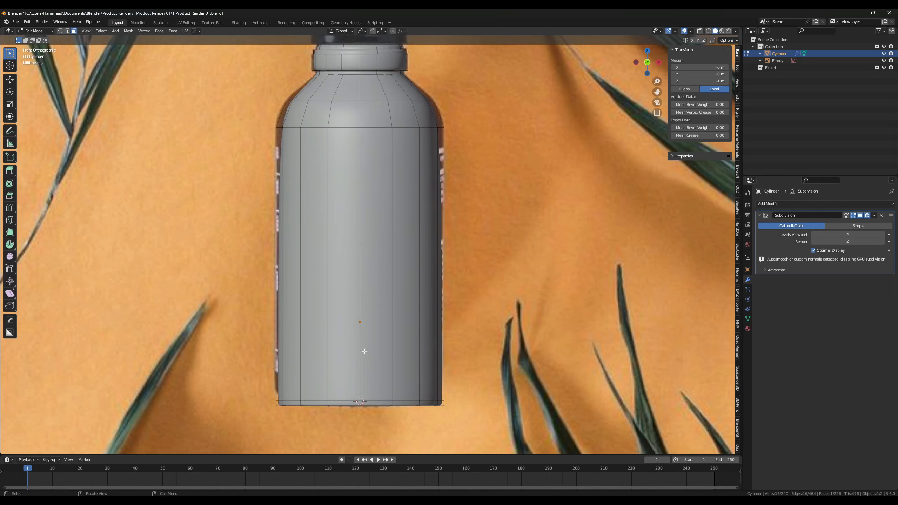
pyautogui.keyDown('shift'); pyautogui.moveTo(352, 309); pyautogui.dragTo(354, 288, button='middle'); pyautogui.keyUp('shift')
pyautogui.press('2')
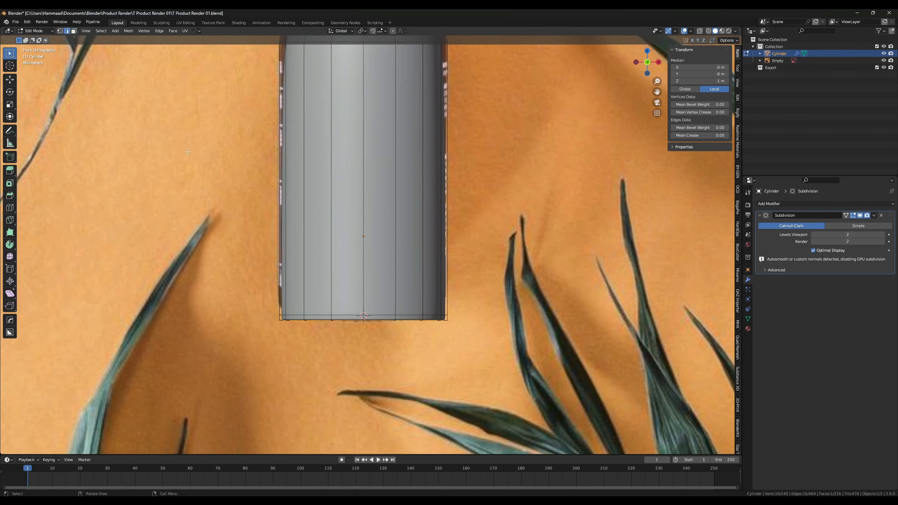
pyautogui.keyDown('alt'); pyautogui.click(316, 313); pyautogui.keyUp('alt')
pyautogui.press('g')
pyautogui.press('z')
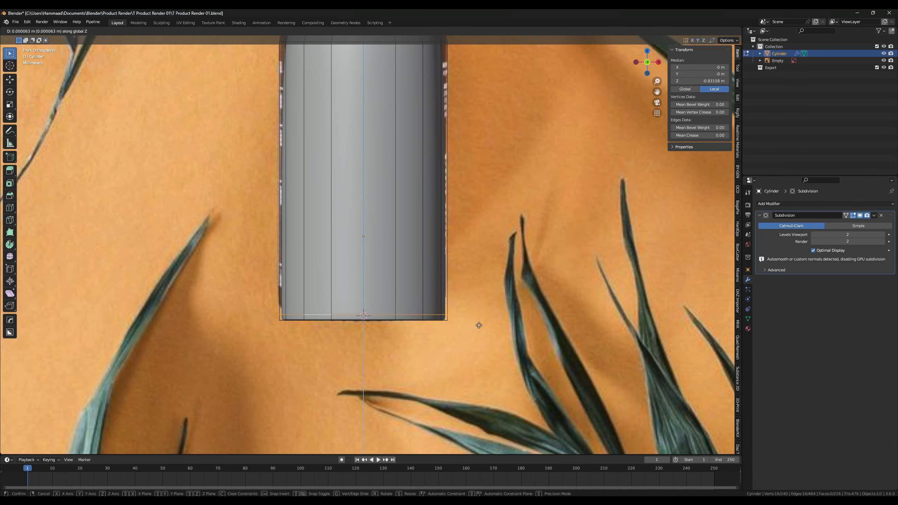
pyautogui.click(478, 325)
# - Scale the inset bottom face of the bottle down by a factor of 0.978
pyautogui.moveTo(479, 325); pyautogui.dragTo(372, 290, button='middle')
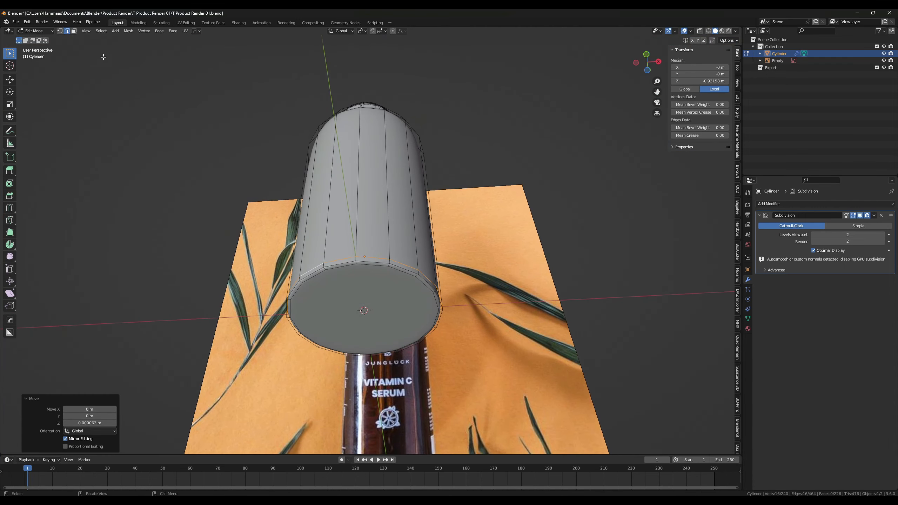
pyautogui.press('3')
pyautogui.click(364, 321)
pyautogui.press('s')
pyautogui.click(545, 263)
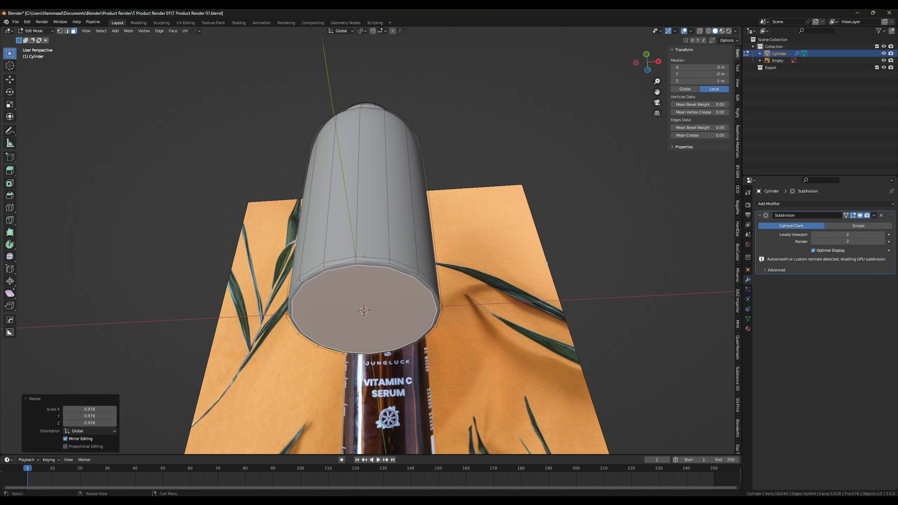
# - Set the Subdivision viewport level to 3 and scale the inset bottom face up by 1.014
pyautogui.press('Tab')
pyautogui.moveTo(495, 269); pyautogui.dragTo(583, 290, button='middle')
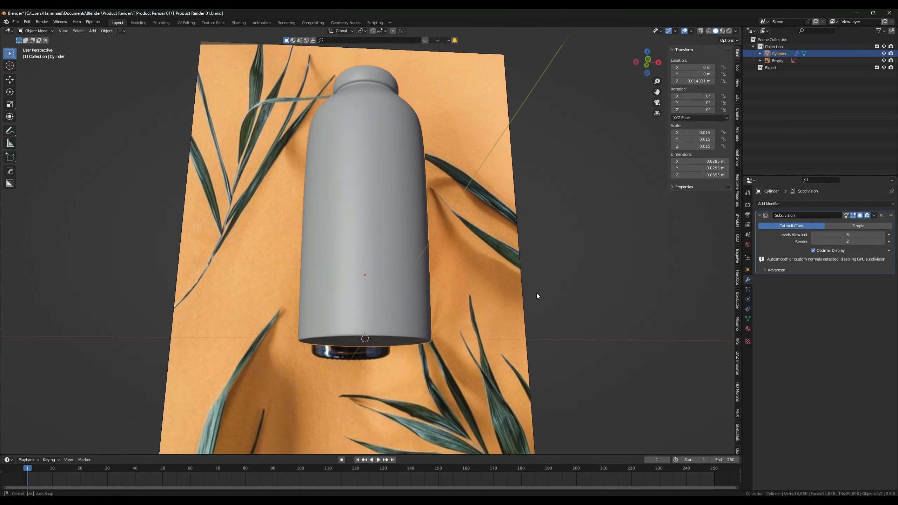
pyautogui.press('Tab')
pyautogui.press('KP_1')
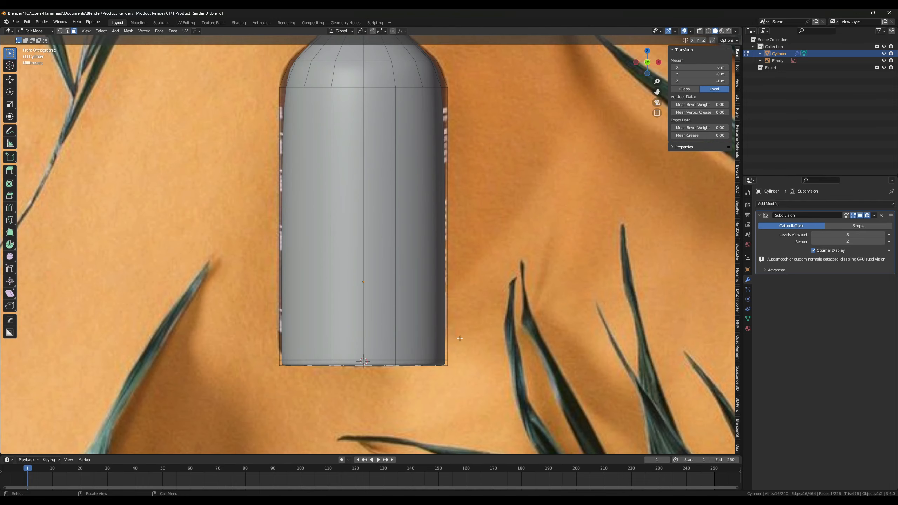
pyautogui.press('s')
pyautogui.click(493, 333)
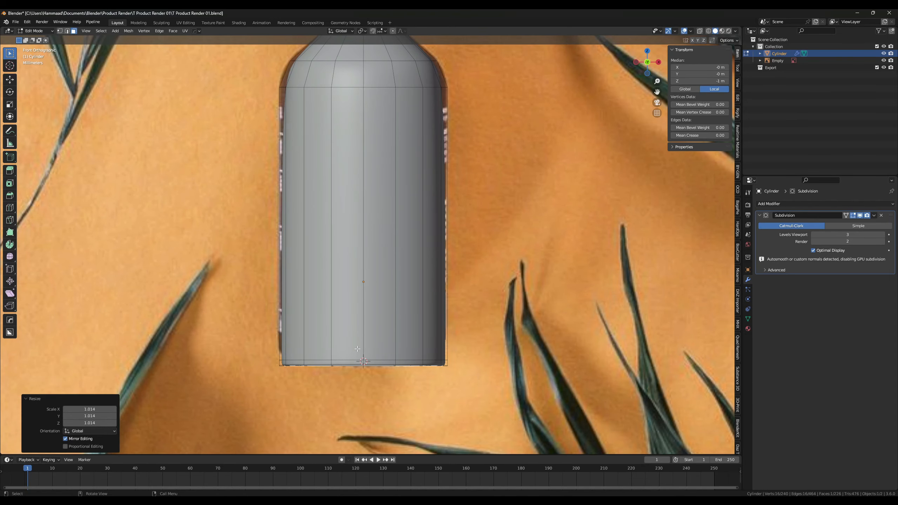
# - Scale the inset bottom face down by 0.936 to round the base edge
pyautogui.press('Tab')
pyautogui.scroll(-1, 376, 340)
pyautogui.press('Tab')
pyautogui.keyDown('shift'); pyautogui.moveTo(378, 312); pyautogui.dragTo(378, 232, button='middle'); pyautogui.keyUp('shift')
pyautogui.press('s')
pyautogui.click(509, 299)
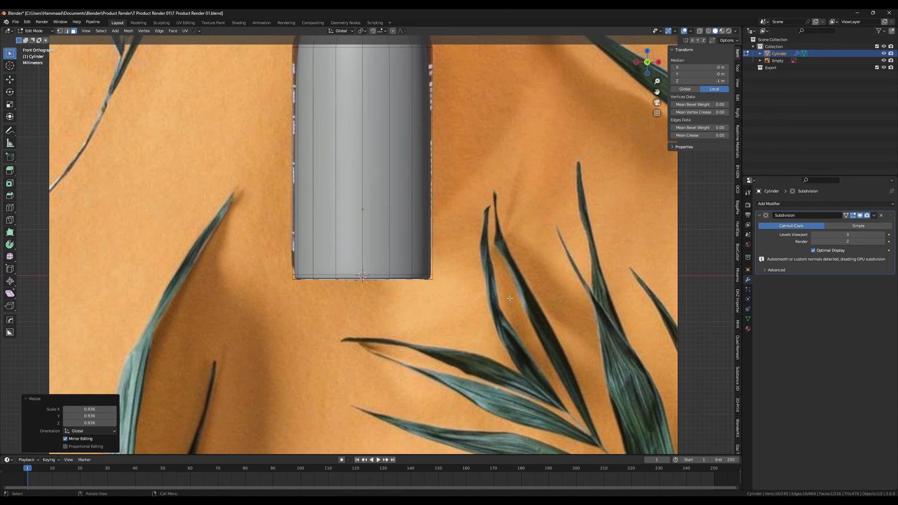
# - Shrink the inset bottom face a little further to soften the bottle's lower rim
pyautogui.scroll(3, 459, 304)
pyautogui.moveTo(442, 304); pyautogui.dragTo(399, 309, button='middle')
pyautogui.scroll(-6, 398, 309)
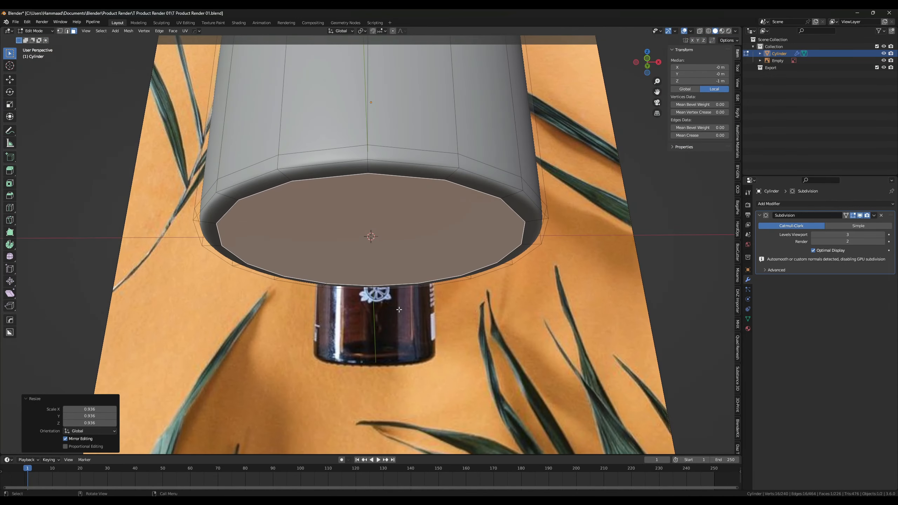
pyautogui.press('s')
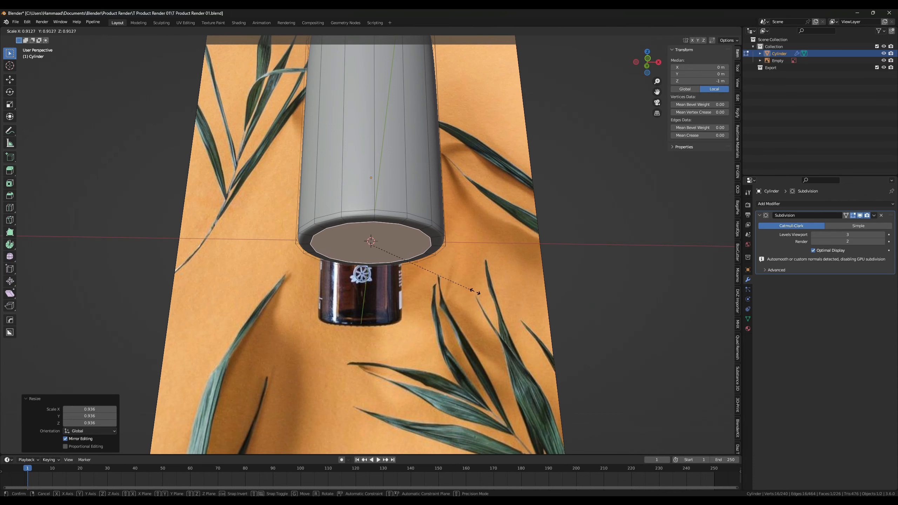
pyautogui.click(456, 294)
# - Move the edge loop above the base up along Z by 0.000109 m
pyautogui.press('Tab')
pyautogui.moveTo(434, 295)
pyautogui.mouseDown(button='middle')
pyautogui.moveTo(451, 313)
pyautogui.moveTo(430, 311)
pyautogui.mouseUp(button='middle')
pyautogui.press('Tab')
pyautogui.scroll(2, 214, 218)
pyautogui.press('2')
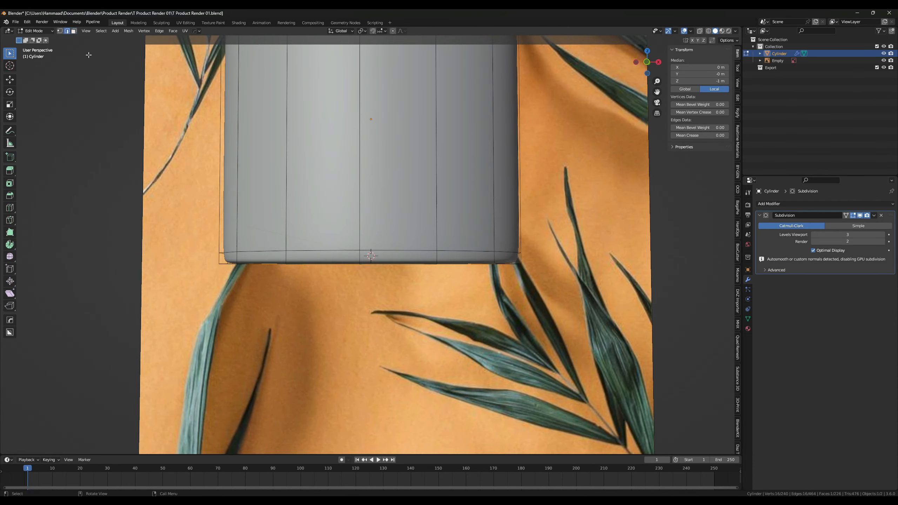
pyautogui.keyDown('alt'); pyautogui.click(264, 251); pyautogui.keyUp('alt')
pyautogui.press('g')
pyautogui.press('z')
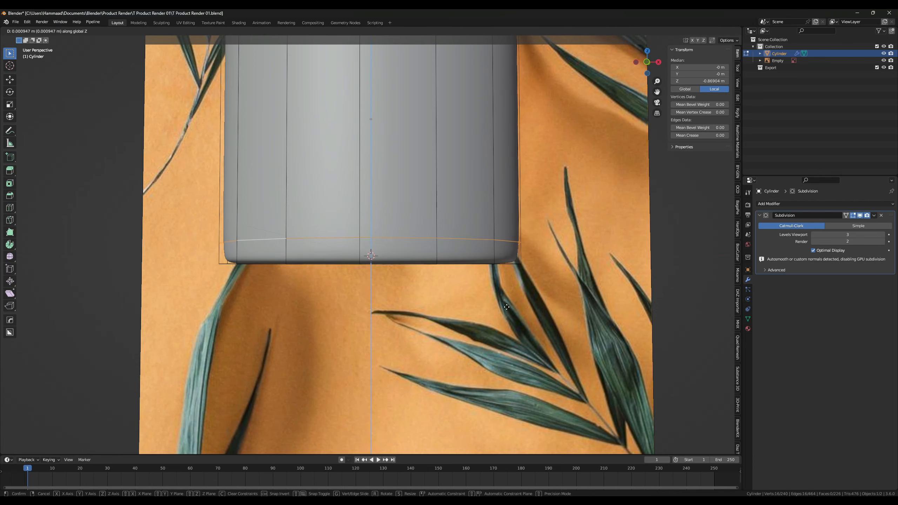
pyautogui.click(508, 315)
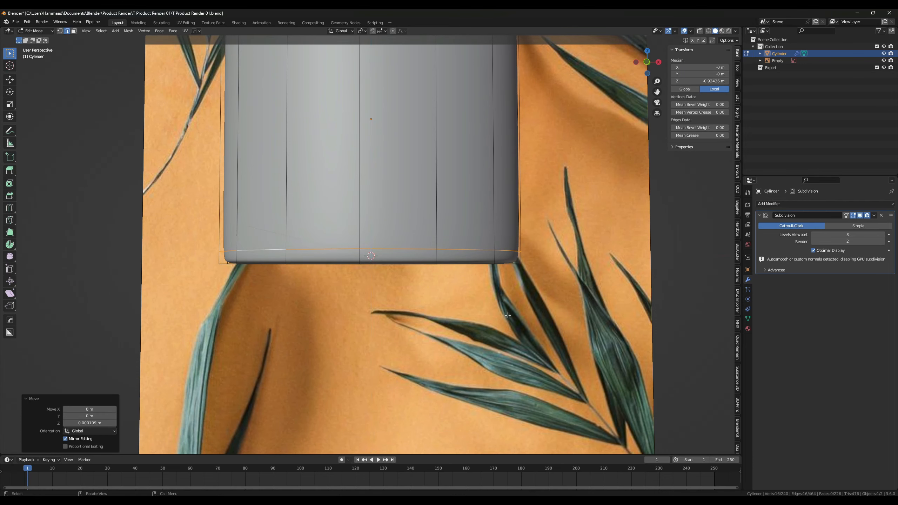
# - Scale the edge loop halfway up the bottle's shoulder outward by 1.110 to follow the reference silhouette
pyautogui.scroll(-8, 508, 315)
pyautogui.press('Tab')
pyautogui.press('KP_1')
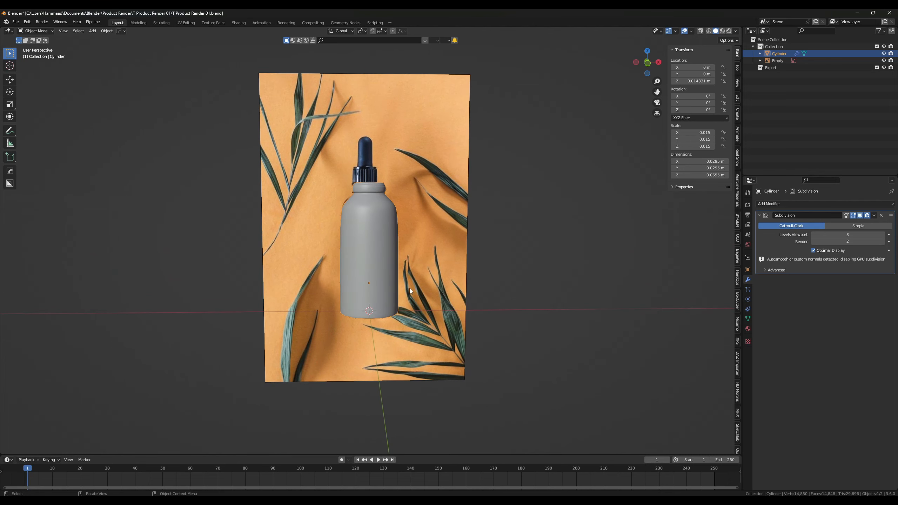
pyautogui.scroll(5, 366, 239)
pyautogui.press('Tab')
pyautogui.scroll(6, 345, 271)
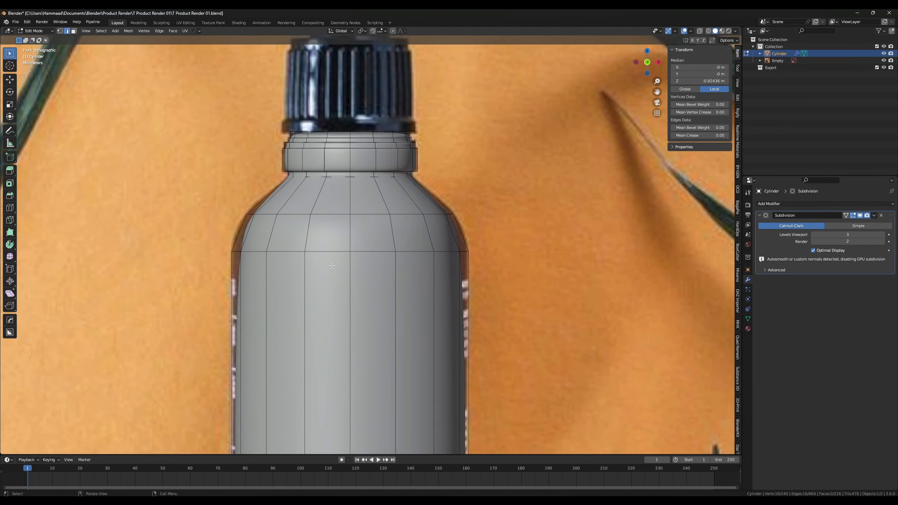
pyautogui.scroll(2, 320, 249)
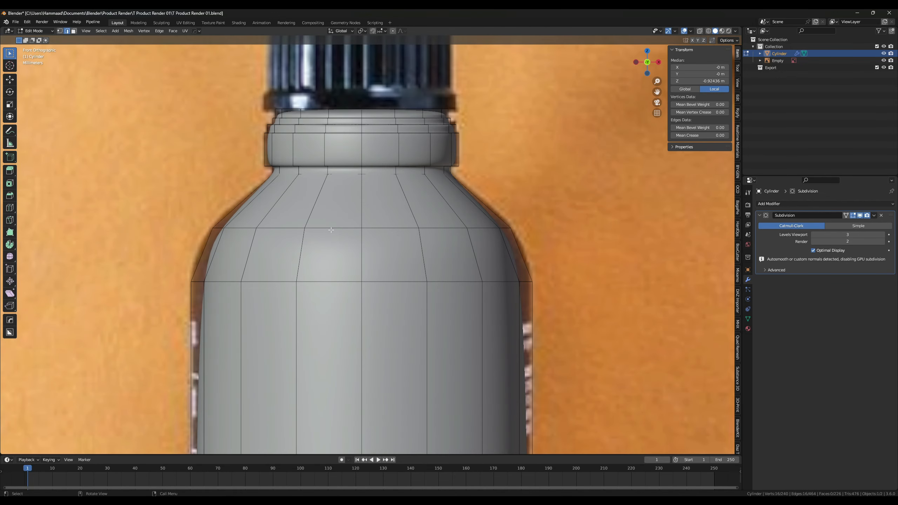
pyautogui.keyDown('alt'); pyautogui.click(331, 228); pyautogui.keyUp('alt')
pyautogui.press('s')
pyautogui.click(611, 250)
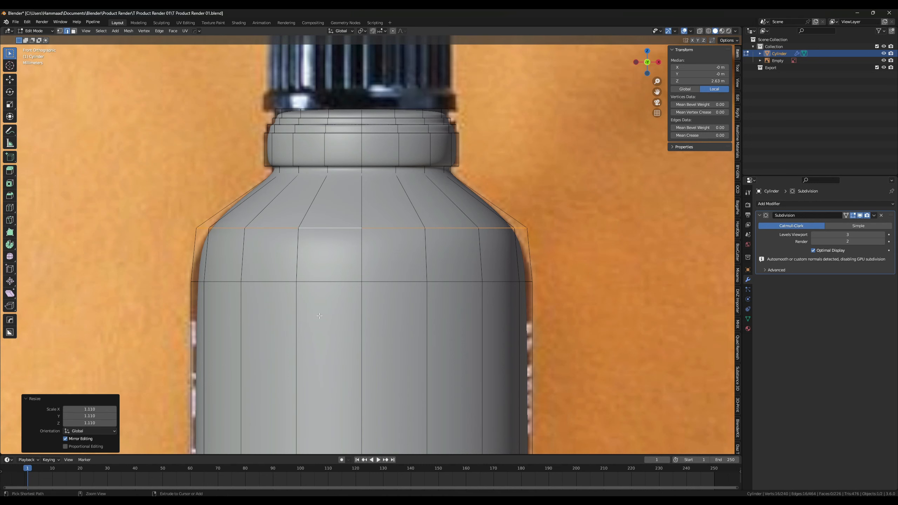
# - Add one loop cut between the two shoulder loops, slid toward the lower one with a factor of 0.641
pyautogui.hotkey('ctrl', 'r')
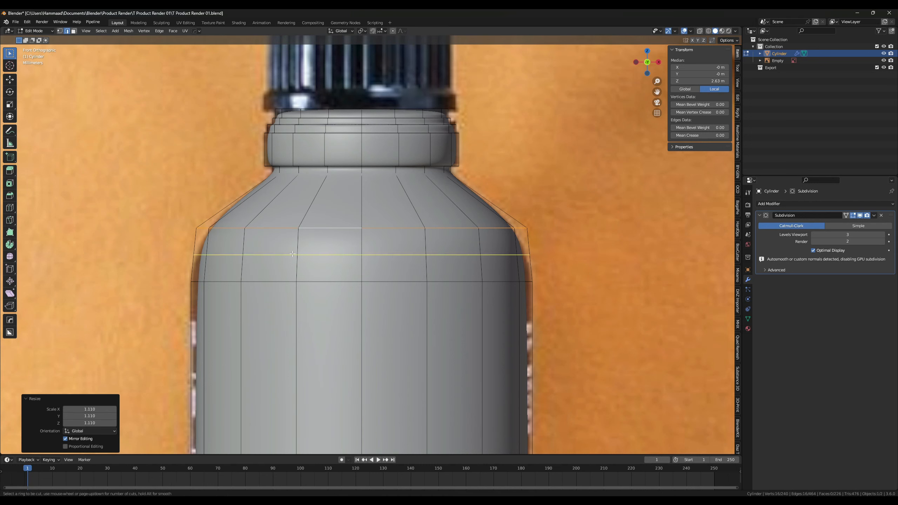
pyautogui.click(292, 254)
pyautogui.click(295, 270)
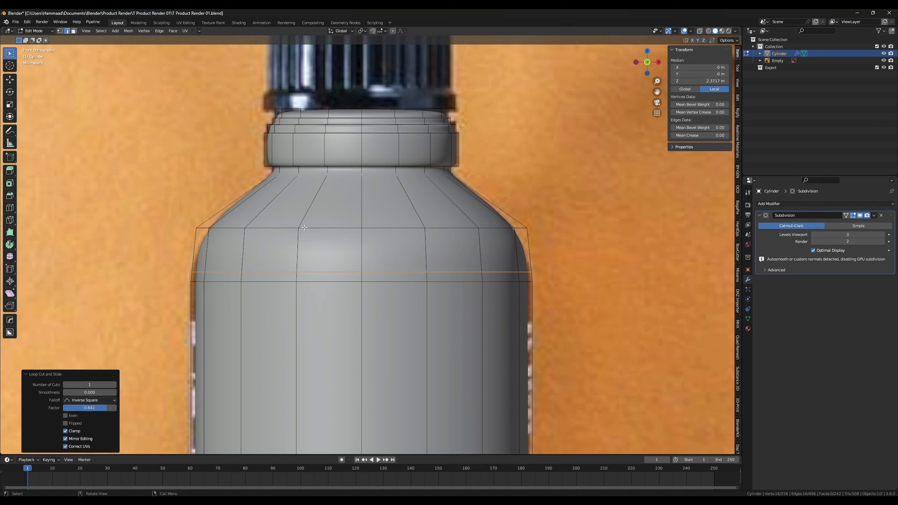
# - Scale the upper shoulder loop inward in two passes, the second by 0.971, to match the reference outline
pyautogui.keyDown('alt'); pyautogui.click(319, 228); pyautogui.keyUp('alt')
pyautogui.press('s')
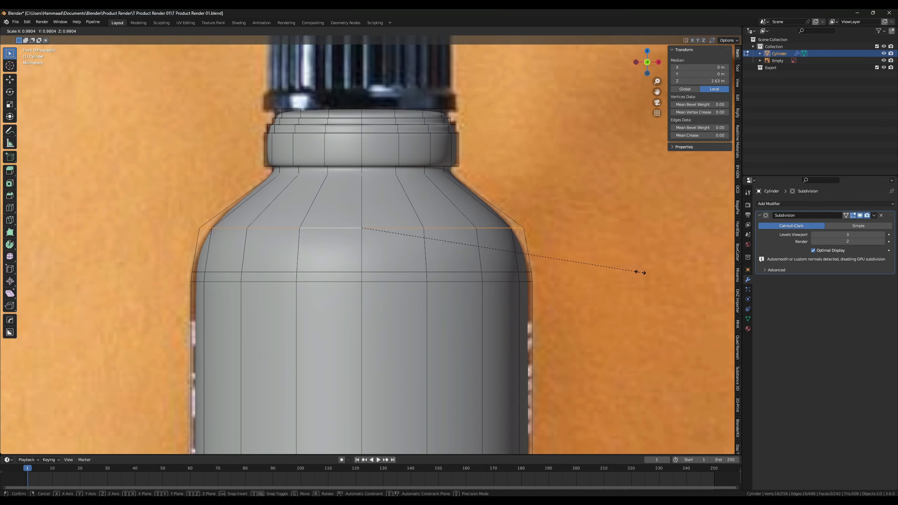
pyautogui.click(631, 273)
pyautogui.keyDown('alt'); pyautogui.click(385, 283); pyautogui.keyUp('alt')
pyautogui.scroll(-1, 429, 298)
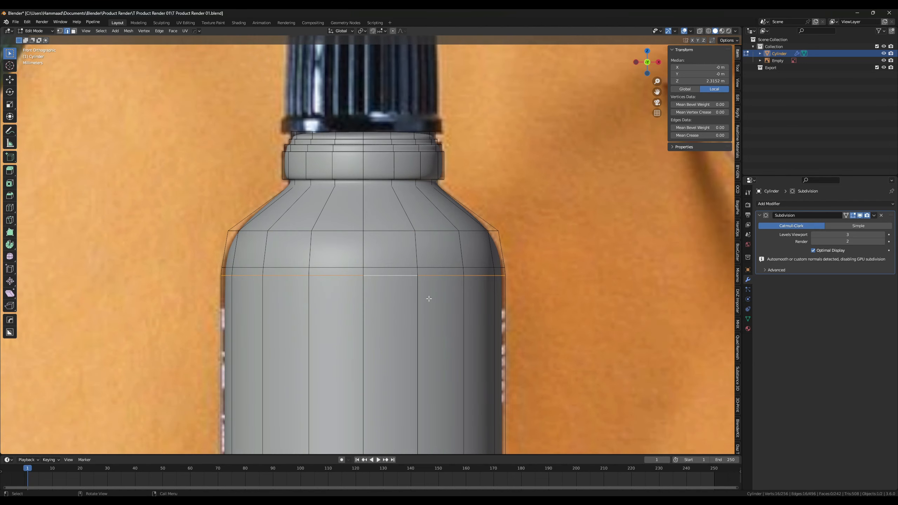
pyautogui.scroll(1, 429, 298)
pyautogui.keyDown('alt'); pyautogui.click(444, 227); pyautogui.keyUp('alt')
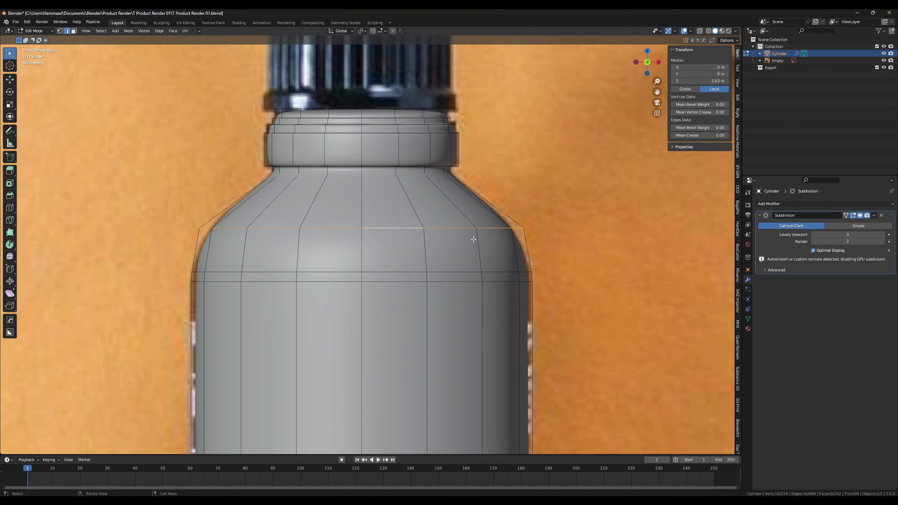
pyautogui.press('s')
pyautogui.click(641, 264)
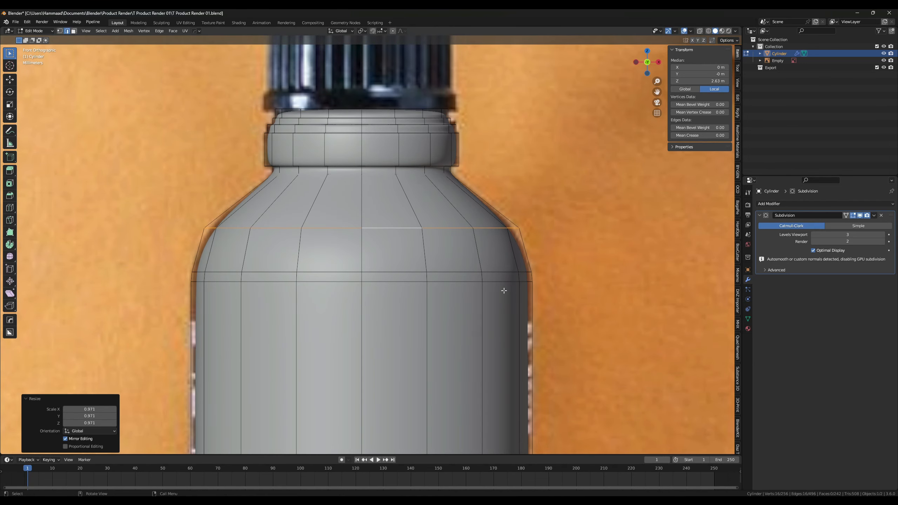
# - Slide the newly cut shoulder loop slightly upward along the surface by a factor of about 0.139
pyautogui.keyDown('alt'); pyautogui.click(394, 274); pyautogui.keyUp('alt')
pyautogui.press('s')
pyautogui.press('Escape')
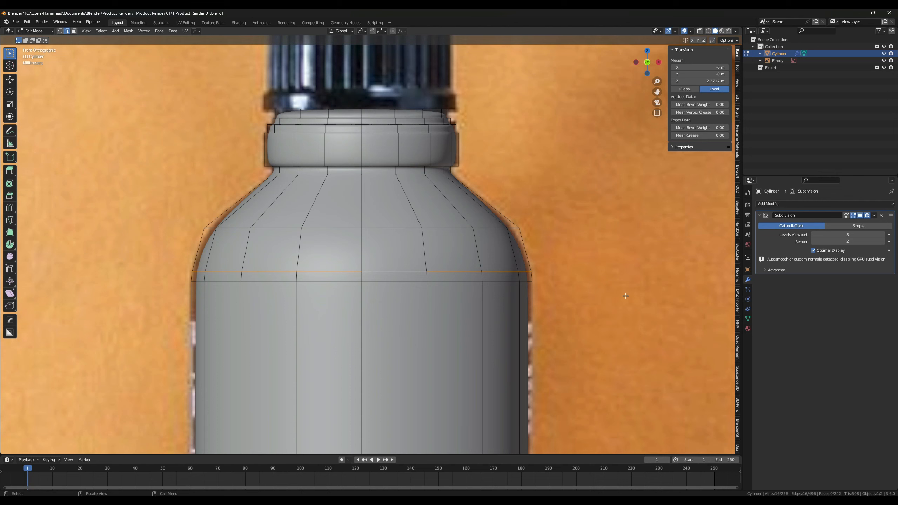
pyautogui.press('g')
pyautogui.press('g')
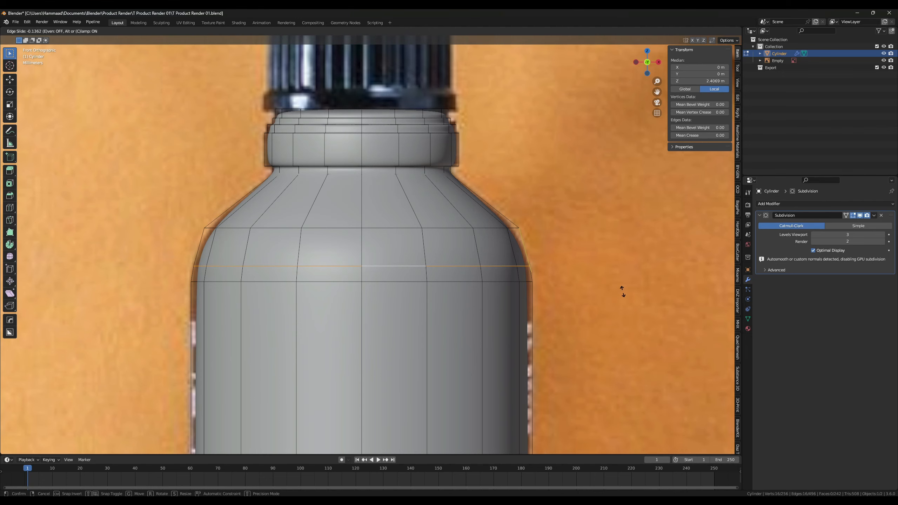
pyautogui.click(622, 292)
# - Add a loop cut on the upper shoulder and slide it up tight against the base of the neck
pyautogui.scroll(-3, 354, 293)
pyautogui.scroll(6, 311, 295)
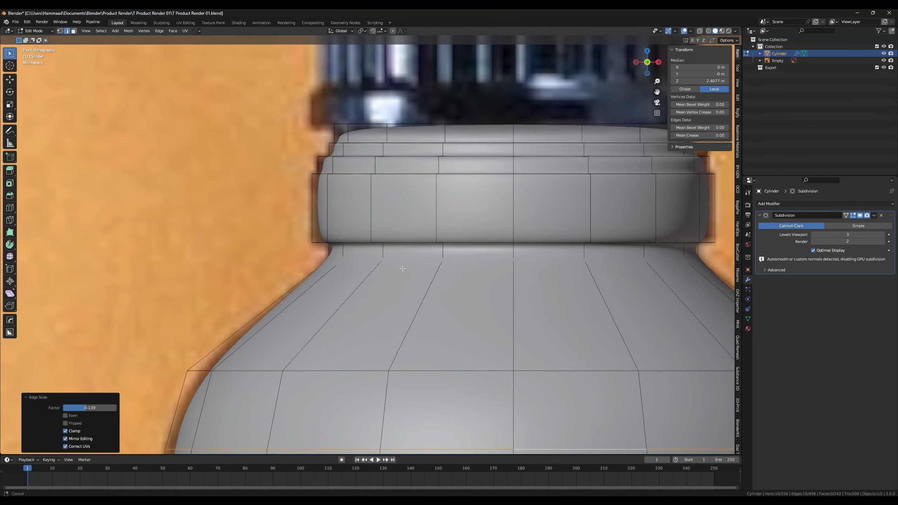
pyautogui.scroll(2, 311, 295)
pyautogui.hotkey('ctrl', 'r')
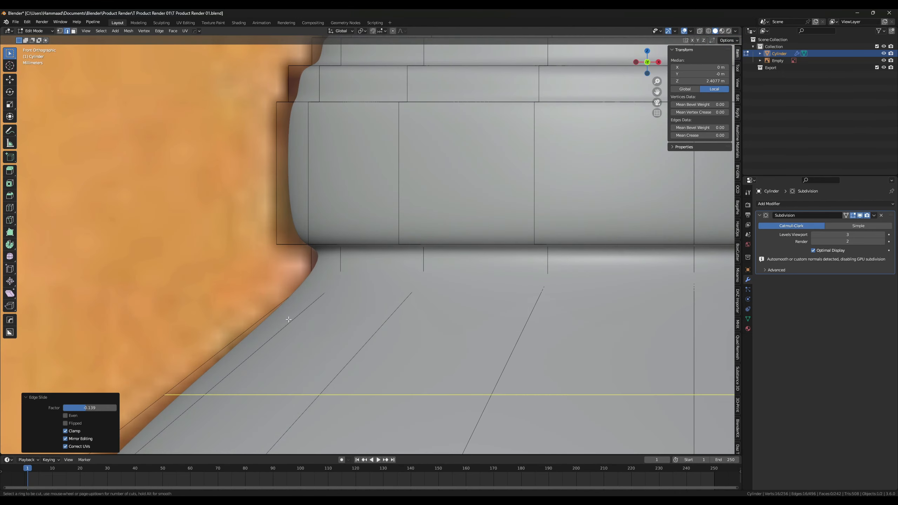
pyautogui.click(318, 299)
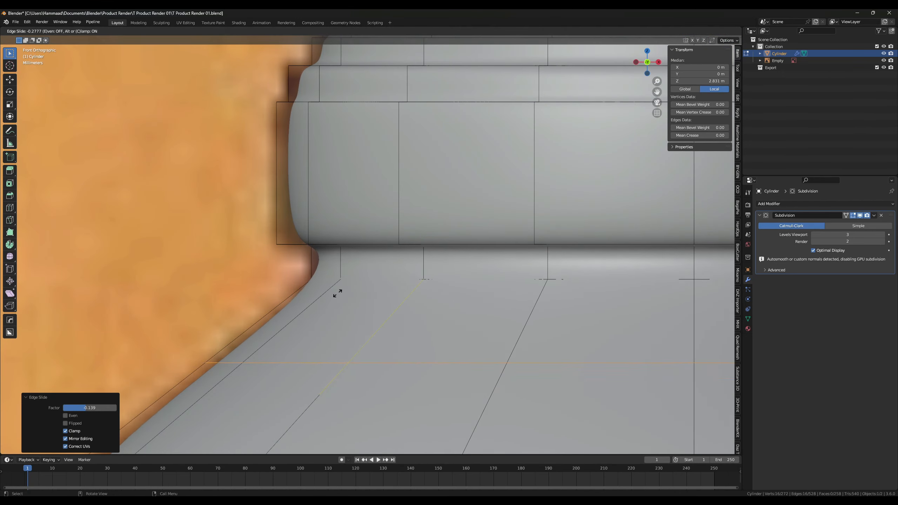
pyautogui.click(444, 242)
# - Add two loop cuts on the neck, one slid near its base by 0.755, the other tight beneath the wide collar
pyautogui.hotkey('ctrl', 'r')
pyautogui.click(336, 271)
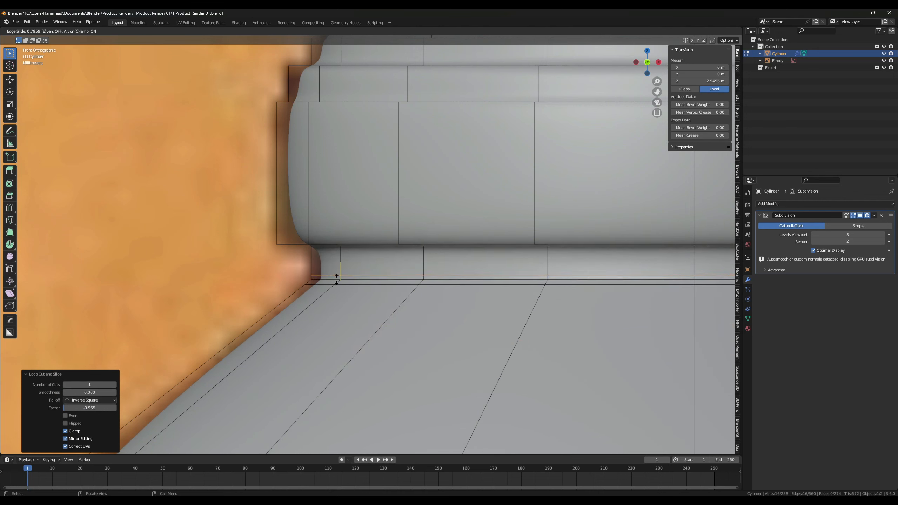
pyautogui.click(337, 278)
pyautogui.hotkey('ctrl', 'r')
pyautogui.click(325, 256)
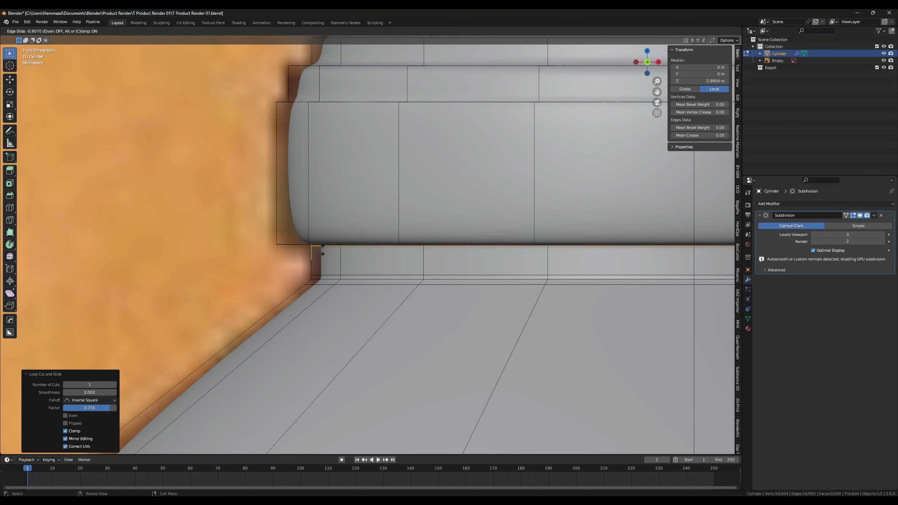
pyautogui.click(323, 250)
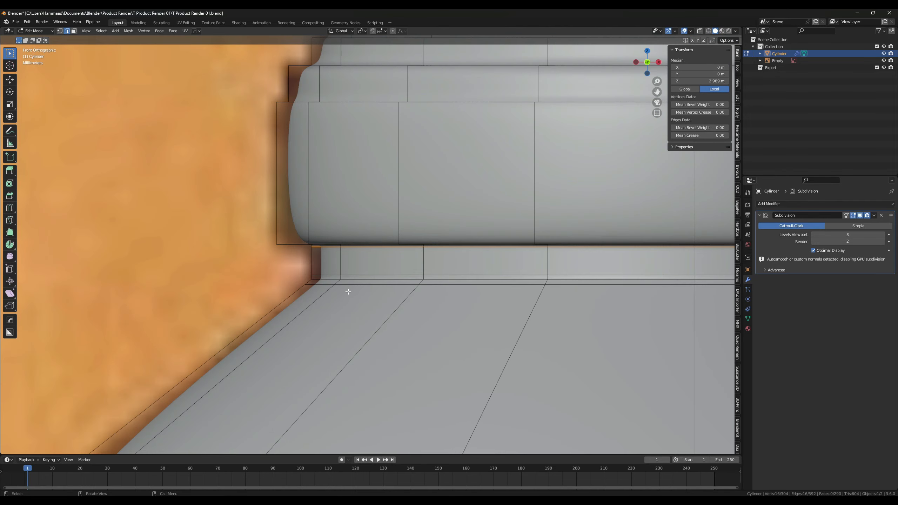
# - Slide the two support loops on either side of the neck-to-shoulder corner farther from it for a softer bend
pyautogui.keyDown('alt'); pyautogui.click(353, 285); pyautogui.keyUp('alt')
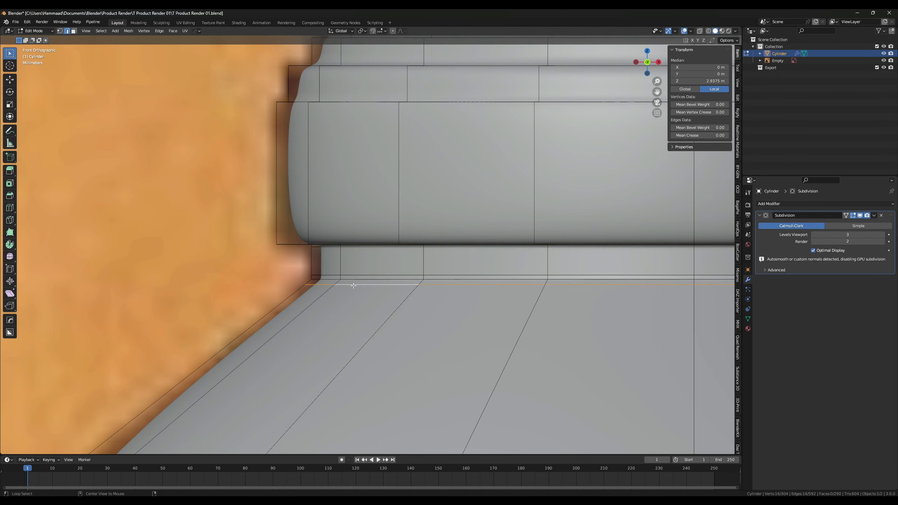
pyautogui.press('g')
pyautogui.press('g')
pyautogui.click(406, 321)
pyautogui.keyDown('alt'); pyautogui.click(379, 276); pyautogui.keyUp('alt')
pyautogui.press('g')
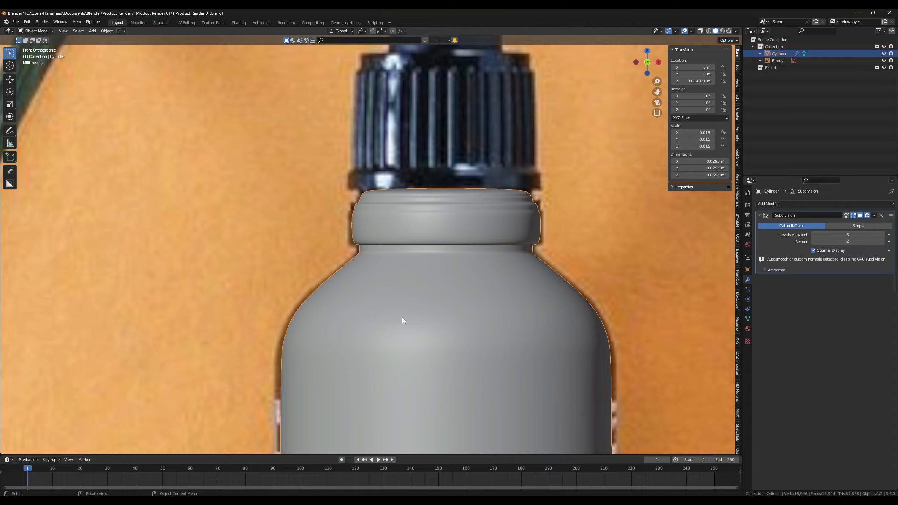
pyautogui.moveTo(402, 317)
pyautogui.mouseDown(button='middle')
pyautogui.moveTo(394, 329)
pyautogui.moveTo(438, 318)
pyautogui.moveTo(397, 317)
pyautogui.moveTo(411, 330)
pyautogui.mouseUp(button='middle')
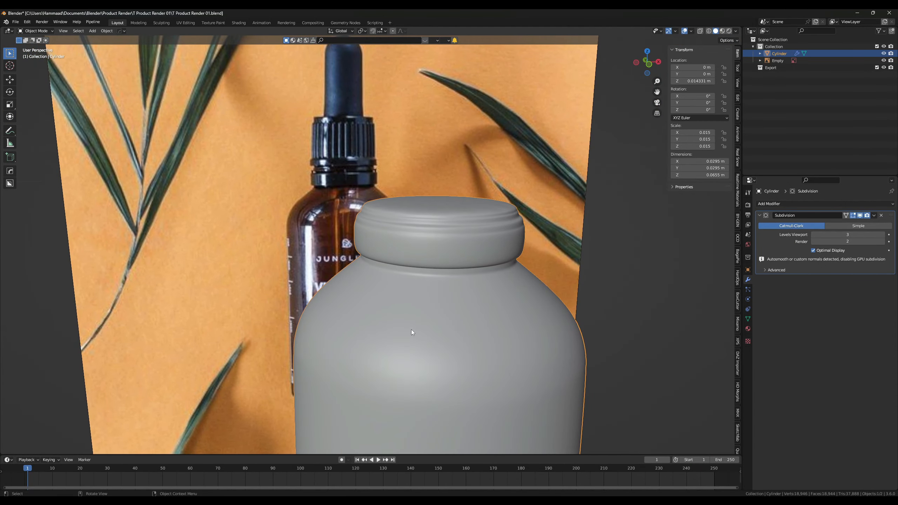
# - Add two loop cuts on the wide collar, one slid tight to its lower edge, the other to its upper edge by 0.951
pyautogui.press('KP_1')
pyautogui.press('Tab')
pyautogui.scroll(11, 397, 327)
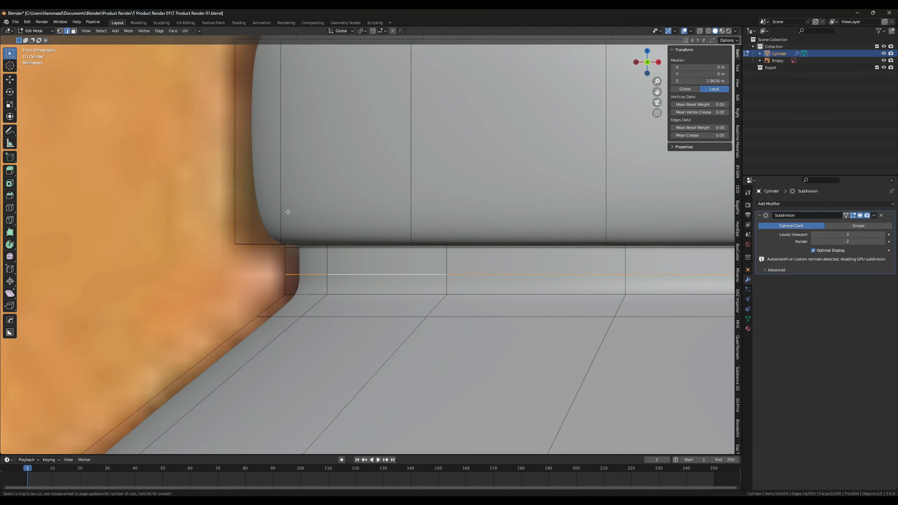
pyautogui.scroll(-3, 316, 238)
pyautogui.hotkey('ctrl', 'r')
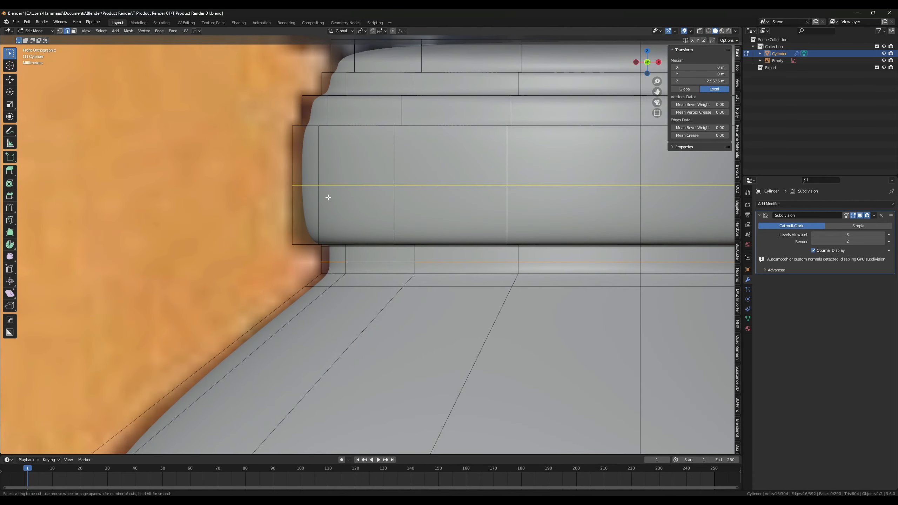
pyautogui.click(326, 194)
pyautogui.click(330, 252)
pyautogui.hotkey('ctrl', 'r')
pyautogui.click(330, 198)
pyautogui.click(329, 153)
pyautogui.scroll(1, 350, 234)
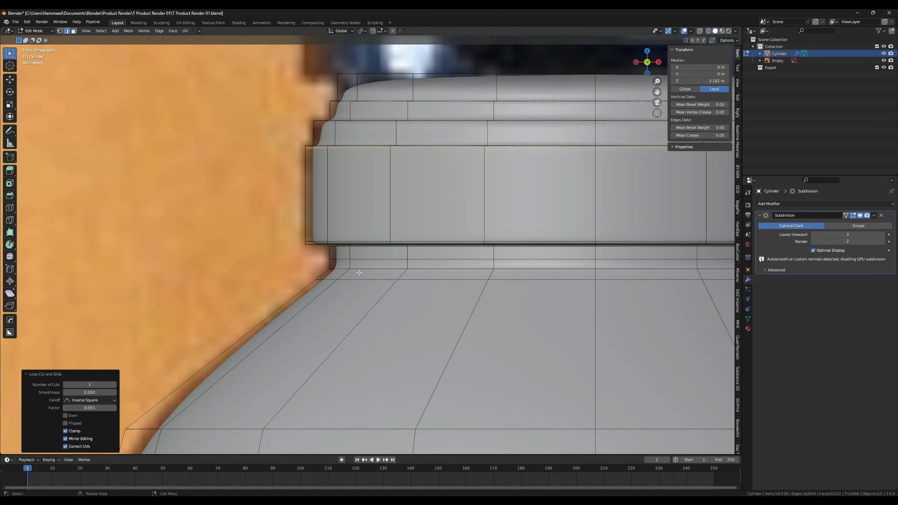
# - Set the viewport's clip start to 0.001 m so the mesh is not cut off up close
pyautogui.moveTo(314, 282); pyautogui.dragTo(434, 275, button='middle')
pyautogui.scroll(2, 449, 283)
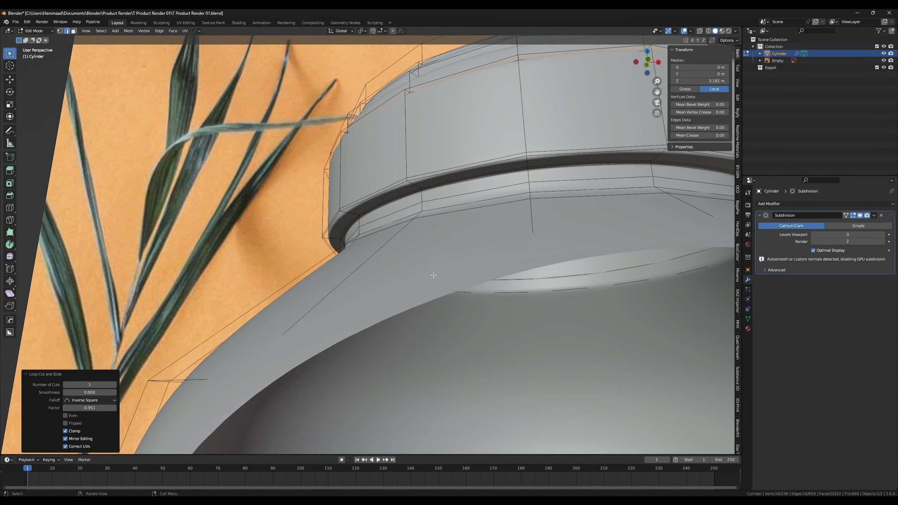
pyautogui.click(737, 83)
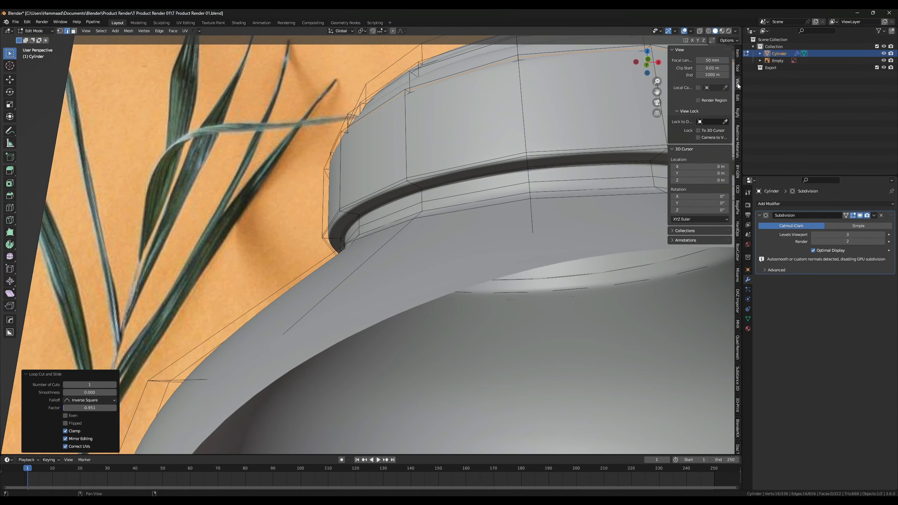
pyautogui.click(698, 68)
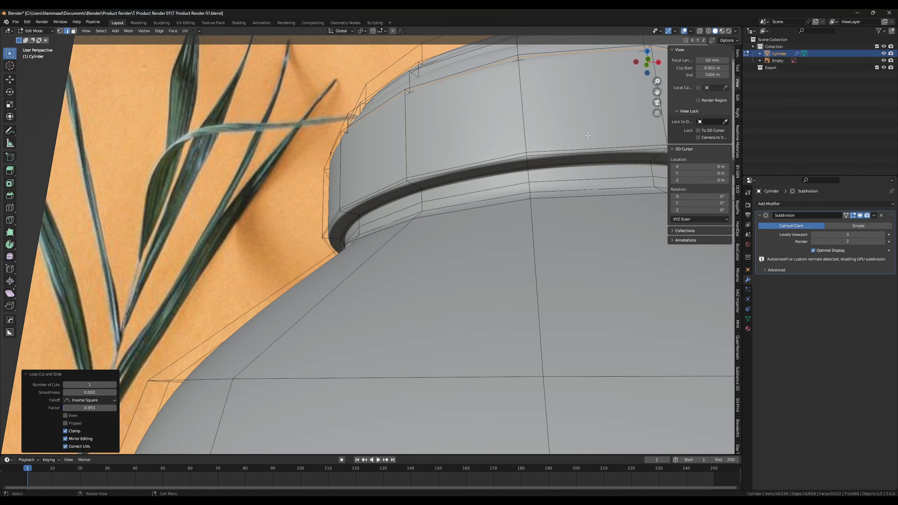
# - Add two loop cuts on the collar's underside, one slid toward the outer edge by 0.723, the other toward the neck
pyautogui.moveTo(521, 152); pyautogui.dragTo(437, 205, button='middle')
pyautogui.hotkey('ctrl', 'r')
pyautogui.click(311, 207)
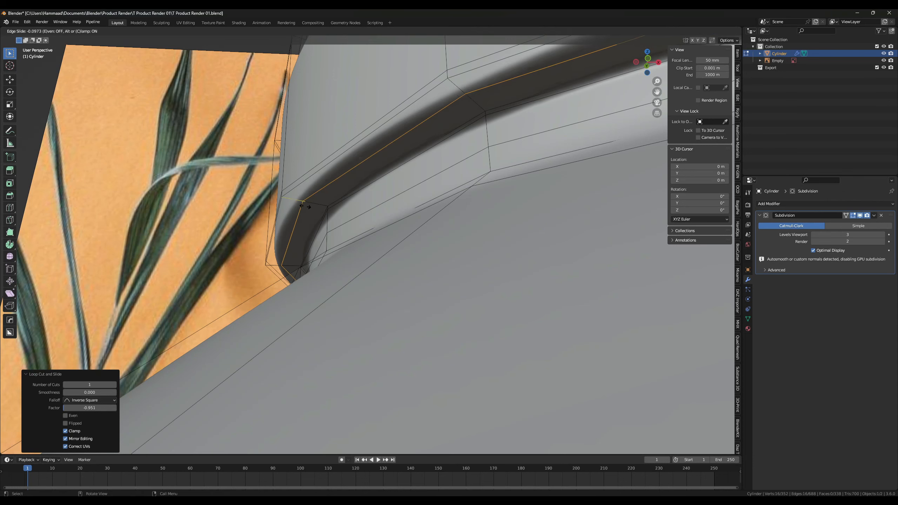
pyautogui.click(291, 207)
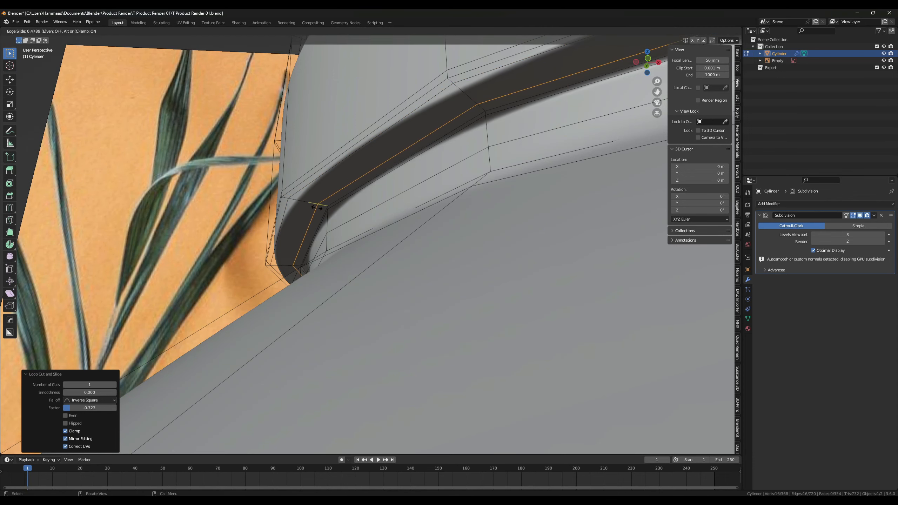
# - Examine the smoothed collar and neck in object mode from several angles
pyautogui.press('Tab')
pyautogui.scroll(3, 318, 212)
pyautogui.scroll(-11, 319, 217)
pyautogui.moveTo(319, 217); pyautogui.dragTo(386, 213, button='middle')
pyautogui.scroll(3, 371, 253)
pyautogui.scroll(3, 372, 252)
pyautogui.scroll(3, 380, 202)
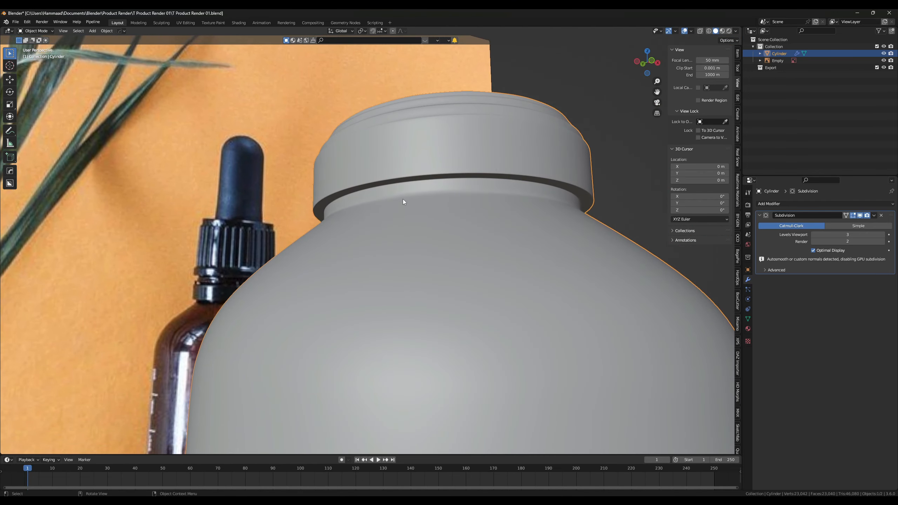
pyautogui.scroll(5, 390, 216)
# - Add two loop cuts on the ledge atop the wide collar, slid toward its outer edge by 0.630 and inner edge by 0.731
pyautogui.press('Tab')
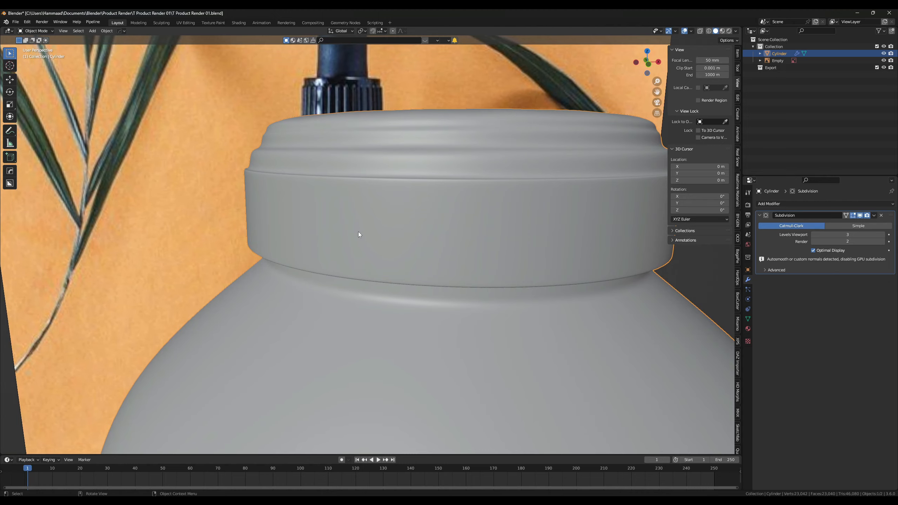
pyautogui.press('KP_1')
pyautogui.scroll(-2, 260, 202)
pyautogui.moveTo(260, 202); pyautogui.dragTo(182, 313, button='middle')
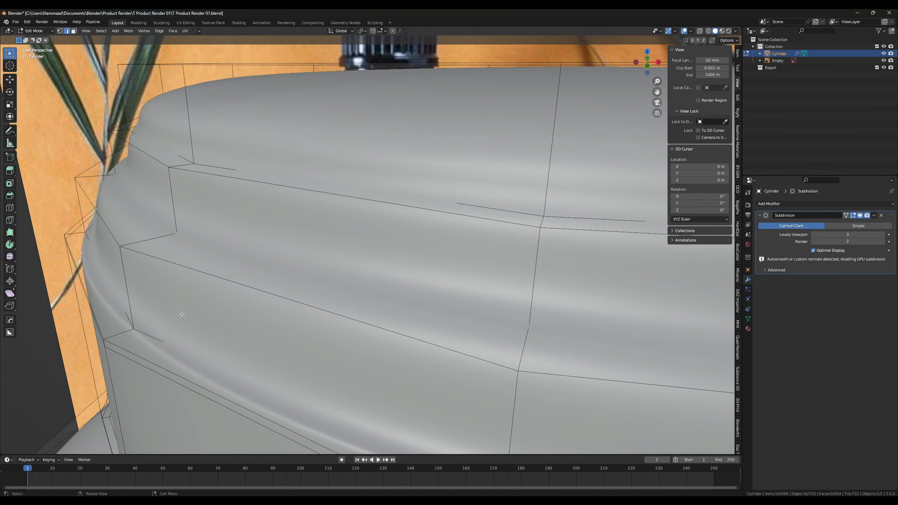
pyautogui.hotkey('ctrl', 'r')
pyautogui.click(114, 328)
pyautogui.click(107, 330)
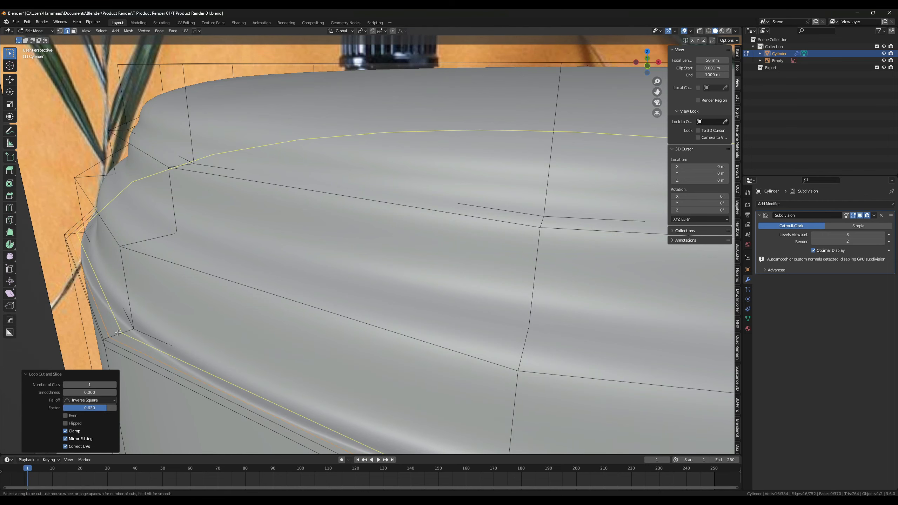
pyautogui.scroll(-5, 164, 335)
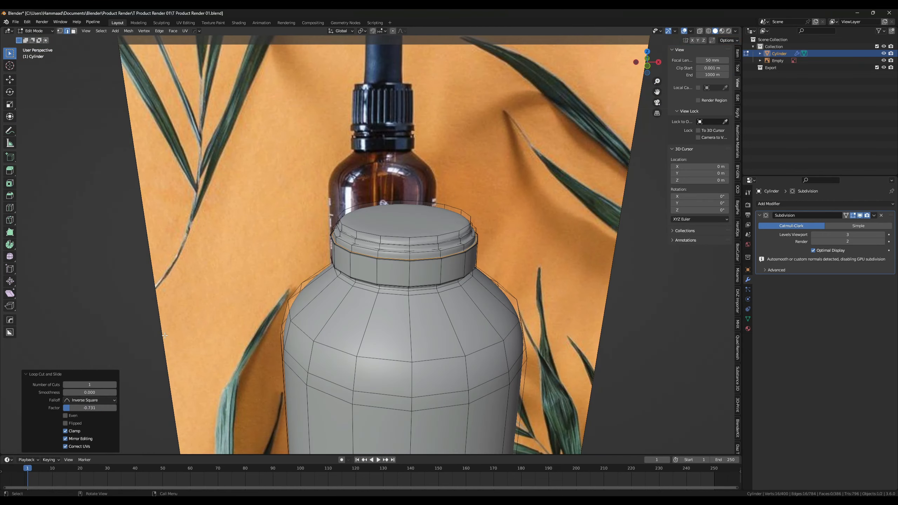
# - Add a loop cut on the first stepped ring above the wide collar, slid toward its upper edge by about 0.79
pyautogui.press('KP_1')
pyautogui.scroll(8, 280, 265)
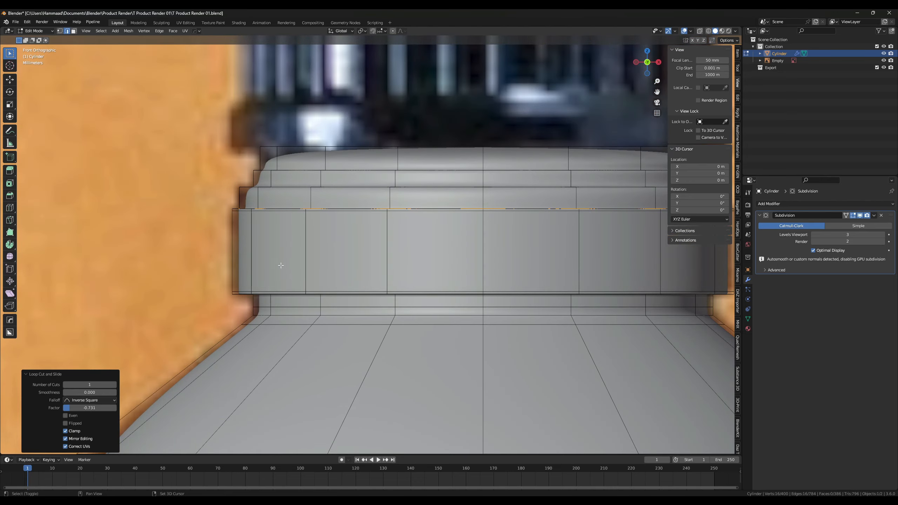
pyautogui.scroll(3, 280, 265)
pyautogui.hotkey('ctrl', 'r')
pyautogui.click(201, 269)
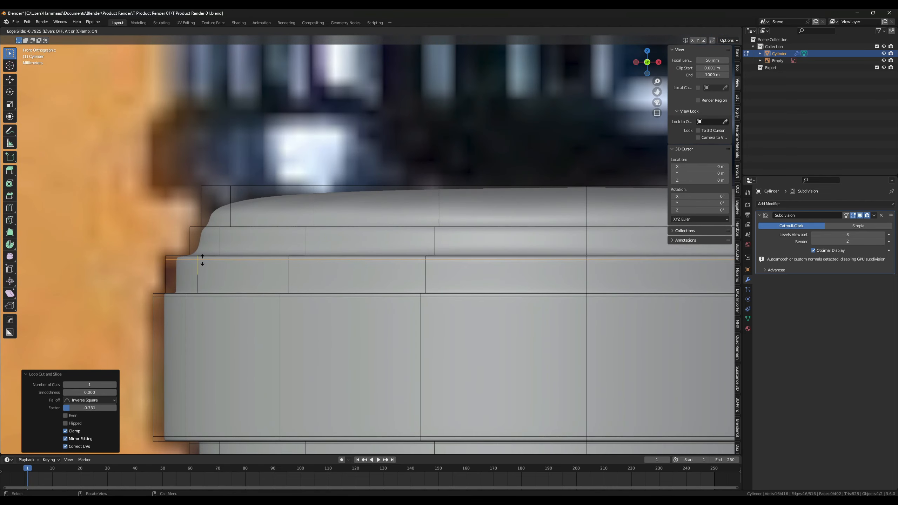
pyautogui.click(202, 260)
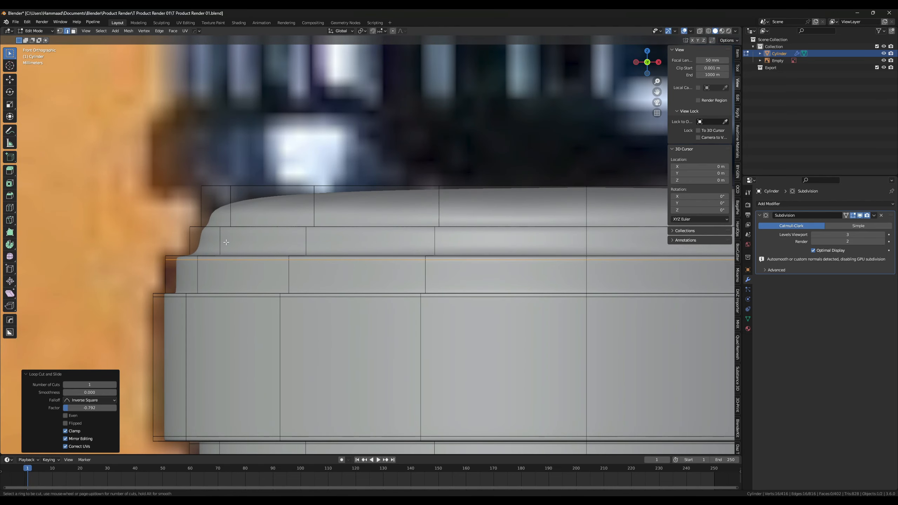
# - Add two loop cuts on the second stepped ring, slid toward its lower edge by 0.805 and its upper edge by 0.811
pyautogui.click(198, 244)
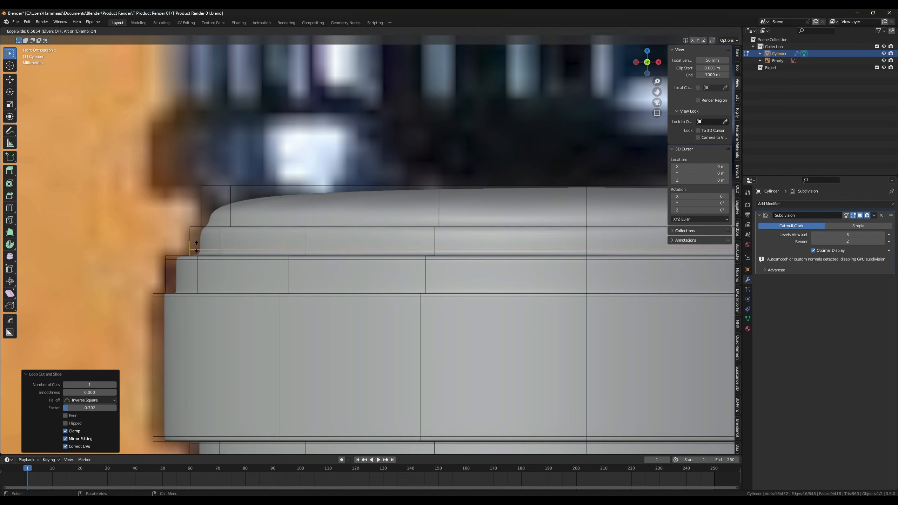
pyautogui.click(196, 250)
pyautogui.hotkey('ctrl', 'r')
pyautogui.click(198, 241)
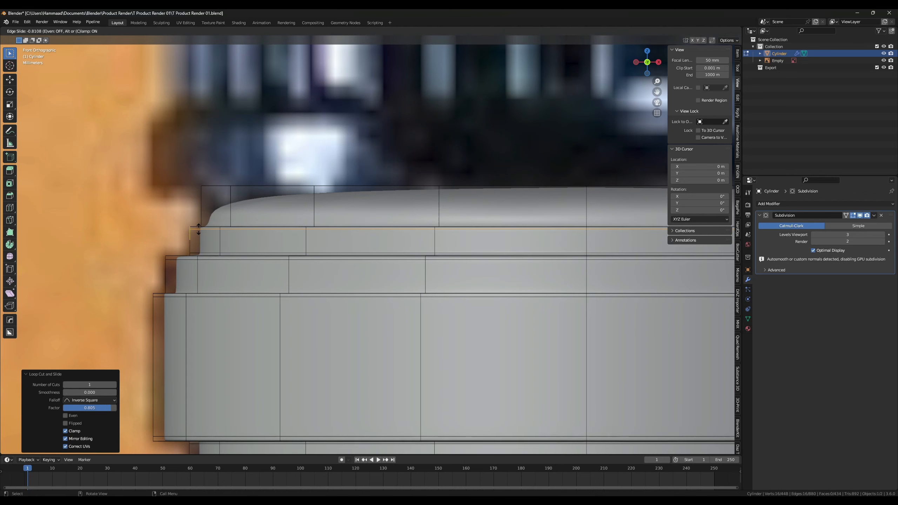
pyautogui.click(198, 229)
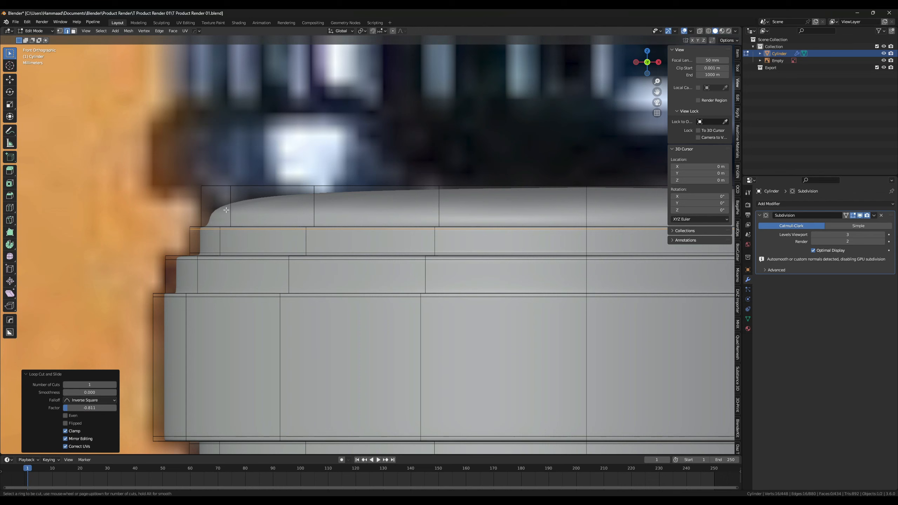
# - Add two loop cuts on the topmost ring, one slid toward its lower edge by 0.845, the other toward the rim
pyautogui.click(209, 212)
pyautogui.click(199, 218)
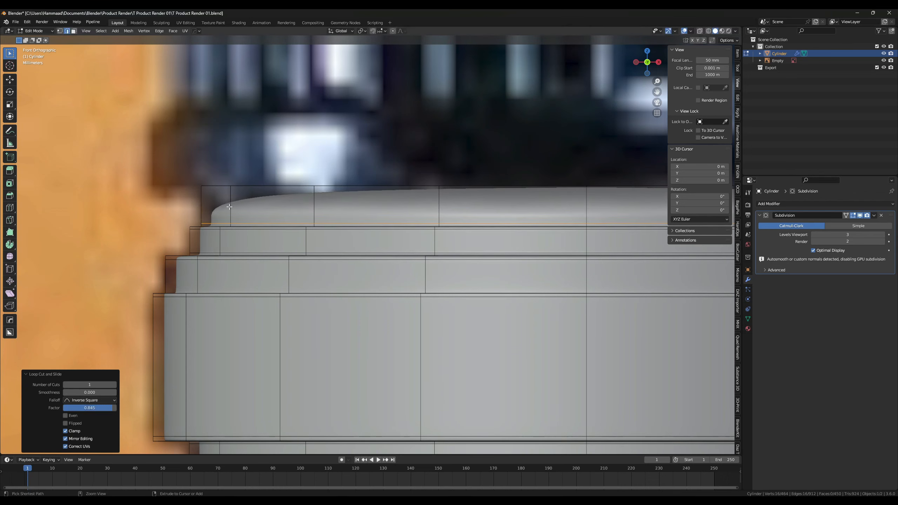
pyautogui.click(207, 196)
pyautogui.click(204, 179)
pyautogui.press('Tab')
# - Set the Subdivision modifier's viewport levels to 2
pyautogui.scroll(-7, 230, 253)
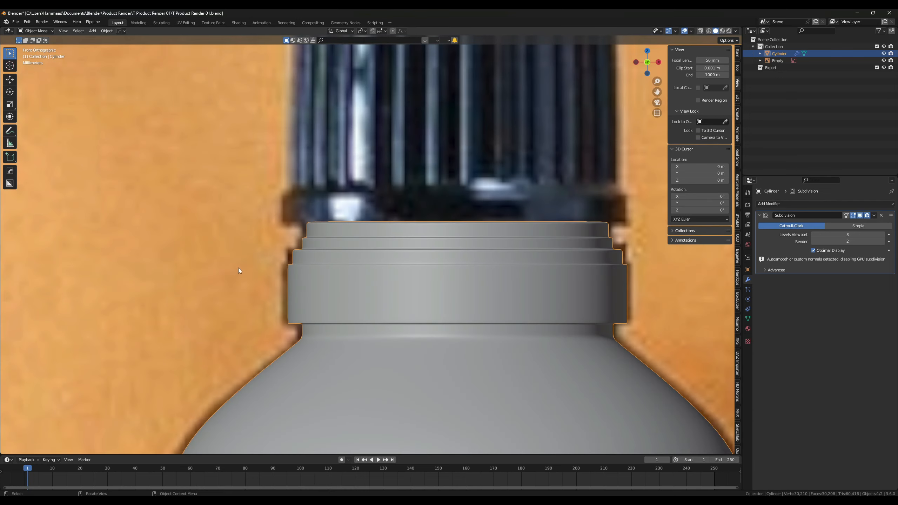
pyautogui.keyDown('shift'); pyautogui.moveTo(331, 330); pyautogui.dragTo(281, 282, button='middle'); pyautogui.keyUp('shift')
pyautogui.scroll(-4, 282, 282)
pyautogui.moveTo(344, 313); pyautogui.dragTo(308, 329, button='middle')
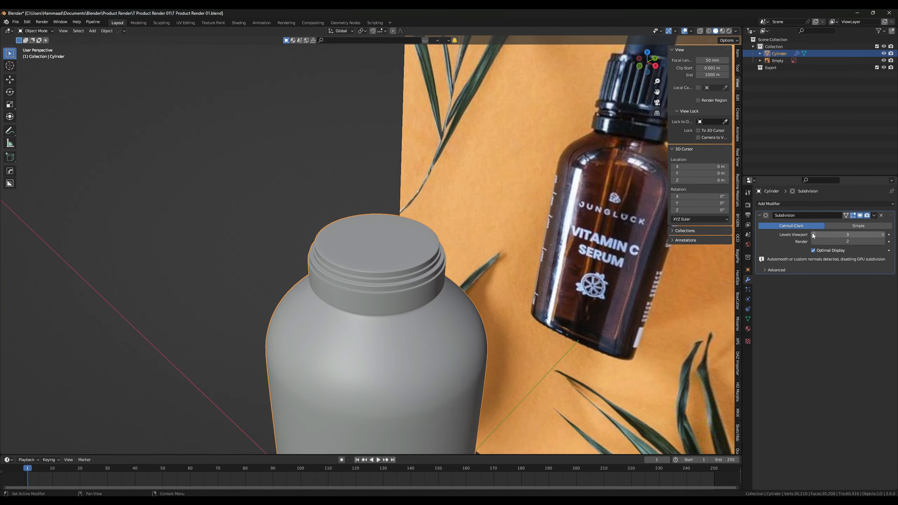
pyautogui.click(812, 234)
# - Delete the top cap face of the bottle to open its mouth
pyautogui.moveTo(389, 255); pyautogui.dragTo(398, 282, button='middle')
pyautogui.press('Tab')
pyautogui.scroll(2, 398, 281)
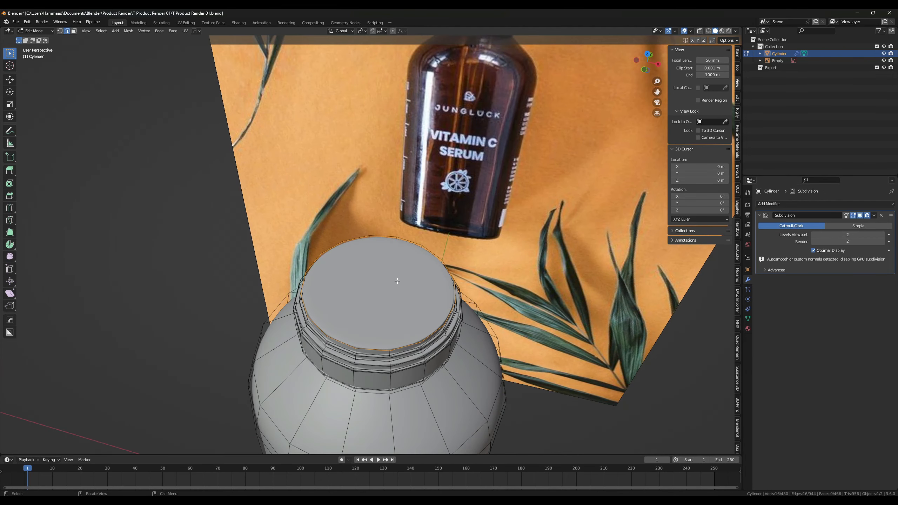
pyautogui.scroll(1, 404, 279)
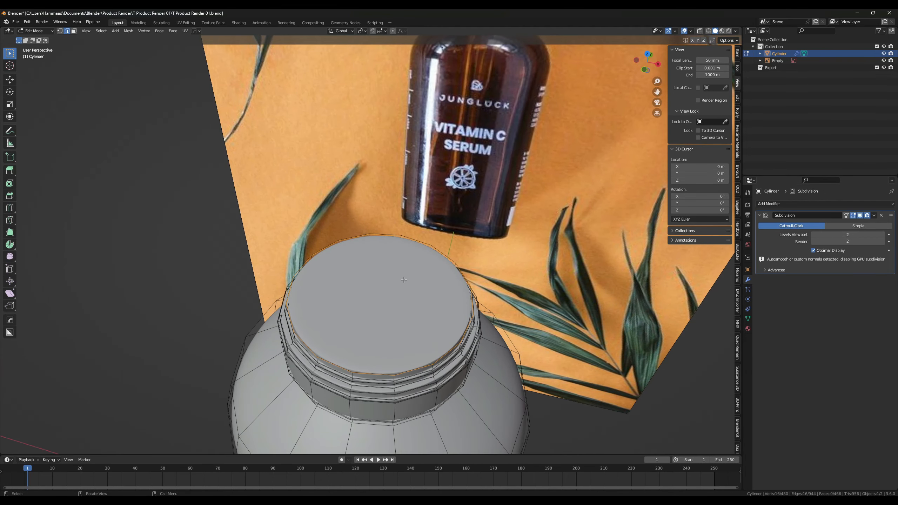
pyautogui.click(74, 31)
pyautogui.click(372, 285)
pyautogui.press('x')
pyautogui.click(361, 299)
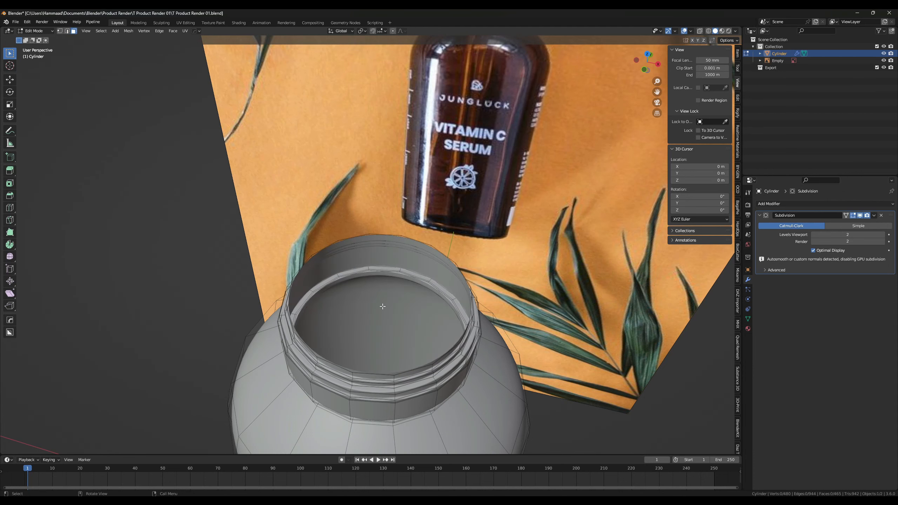
# - Add a Solidify modifier to the bottle with a thickness of 0.03 m
pyautogui.press('Tab')
pyautogui.moveTo(382, 305)
pyautogui.mouseDown(button='middle')
pyautogui.moveTo(379, 281)
pyautogui.moveTo(389, 293)
pyautogui.mouseUp(button='middle')
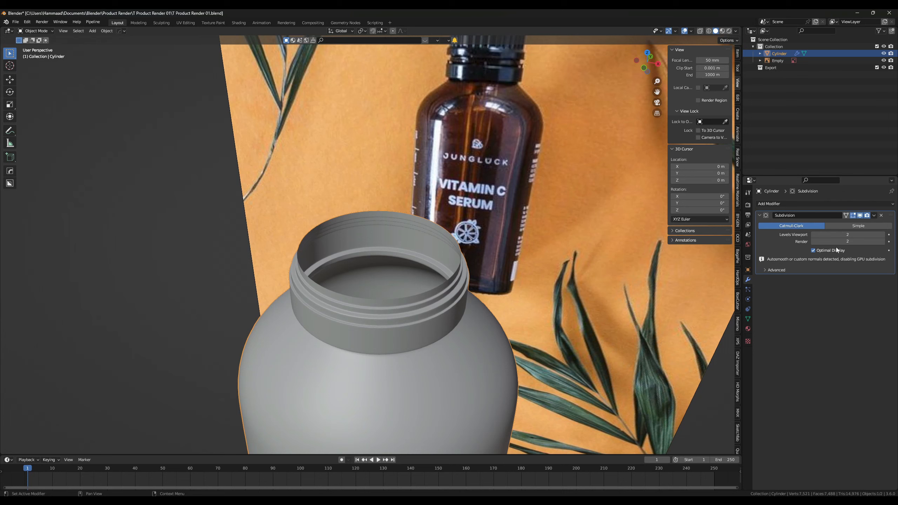
pyautogui.click(782, 204)
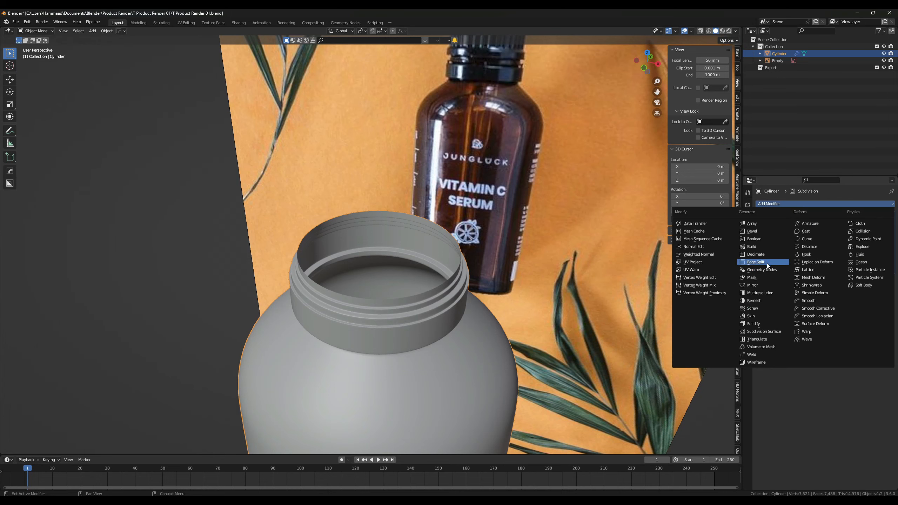
pyautogui.click(763, 324)
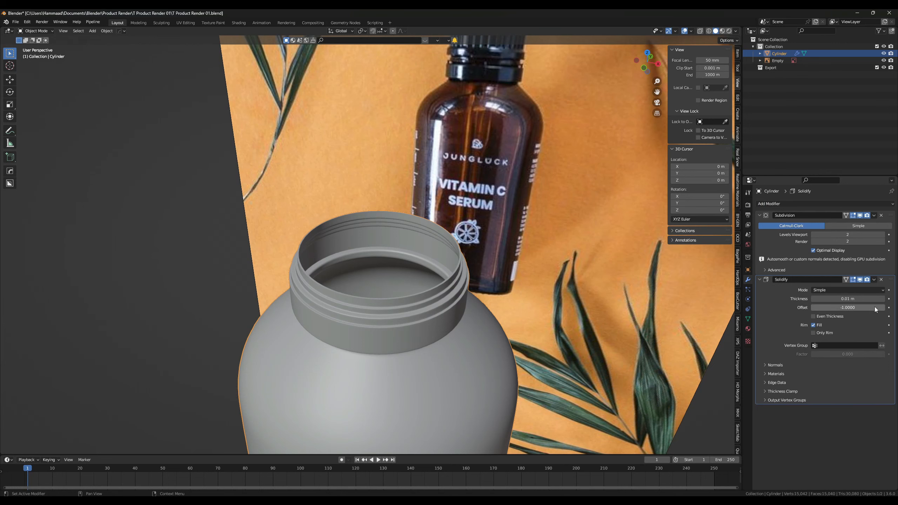
pyautogui.click(883, 299)
pyautogui.click(883, 299)
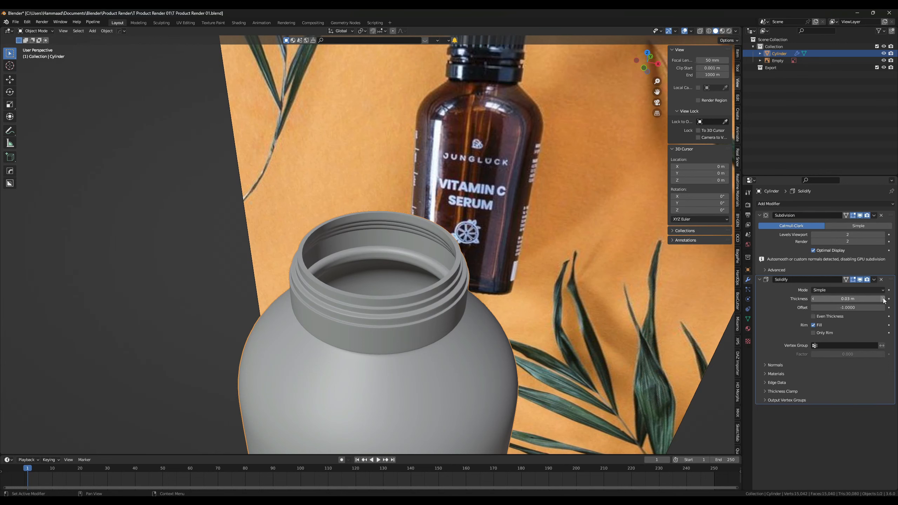
# - Increase the bottle's Solidify thickness to 0.04 m
pyautogui.click(883, 299)
pyautogui.moveTo(558, 287); pyautogui.dragTo(586, 272, button='middle')
# - Add a 16-vertex cylinder mesh and scale it down close to the size of the reference photo
pyautogui.press('KP_1')
pyautogui.scroll(1, 116, 116)
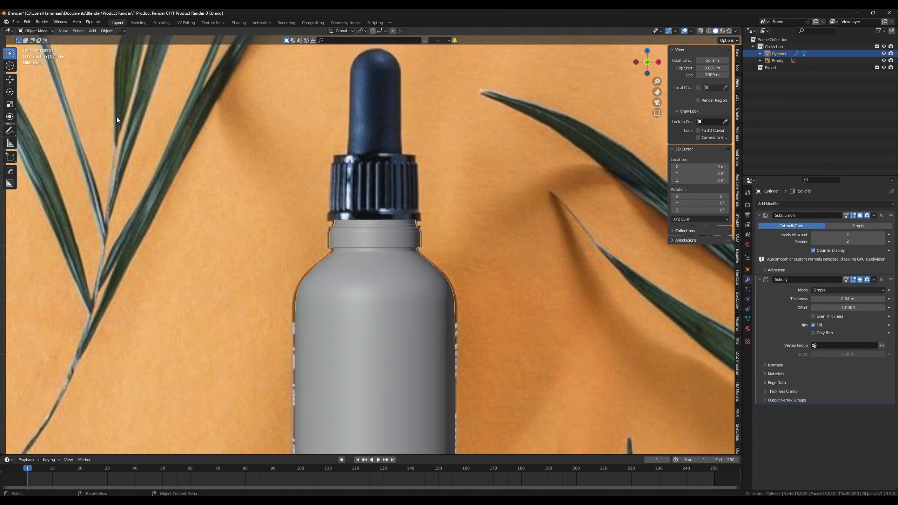
pyautogui.hotkey('shift', 'a')
pyautogui.moveTo(255, 145)
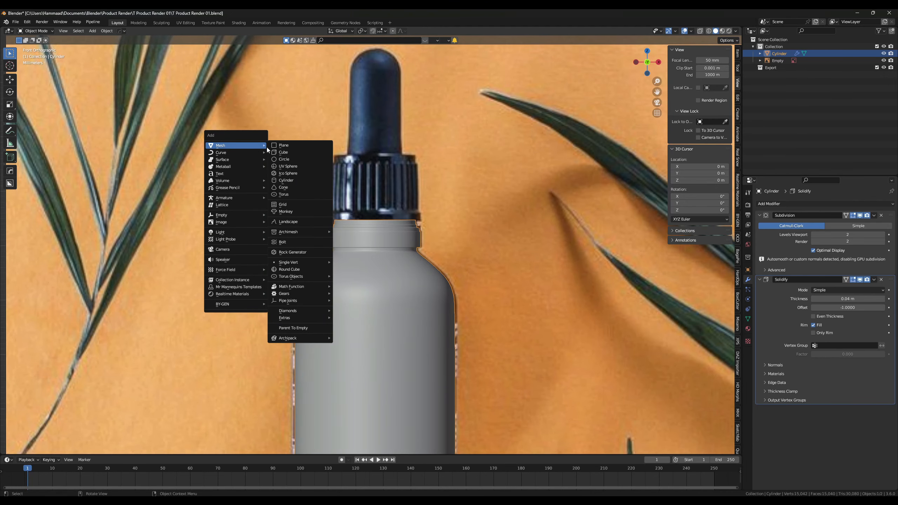
pyautogui.click(297, 180)
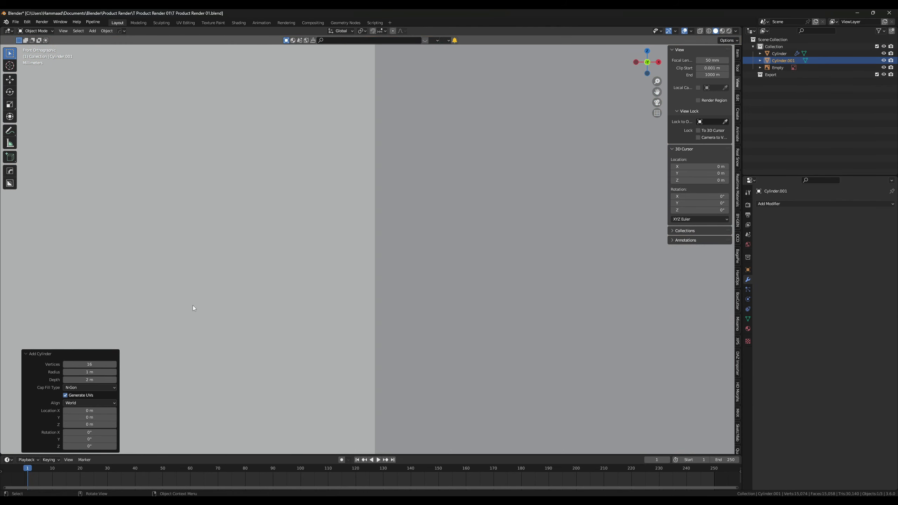
pyautogui.scroll(-10, 252, 282)
pyautogui.press('s')
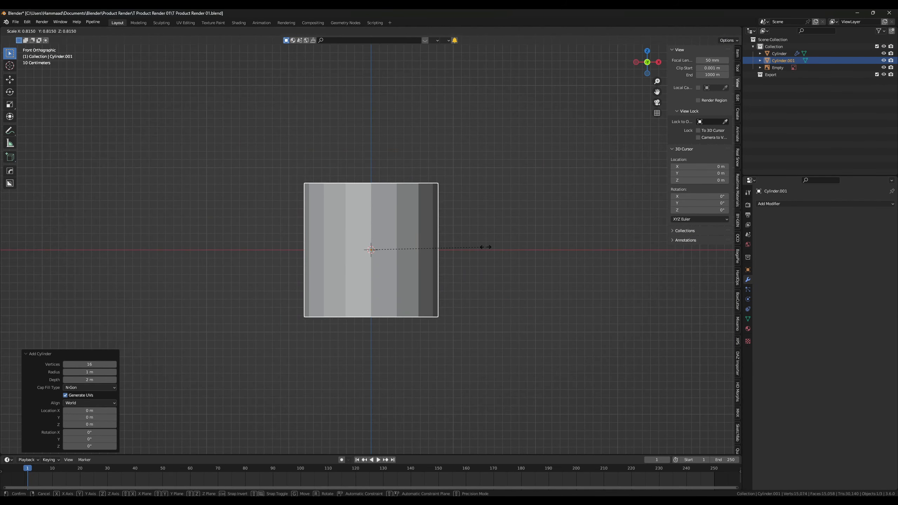
pyautogui.click(386, 251)
pyautogui.scroll(2, 386, 252)
pyautogui.press('s')
pyautogui.click(439, 260)
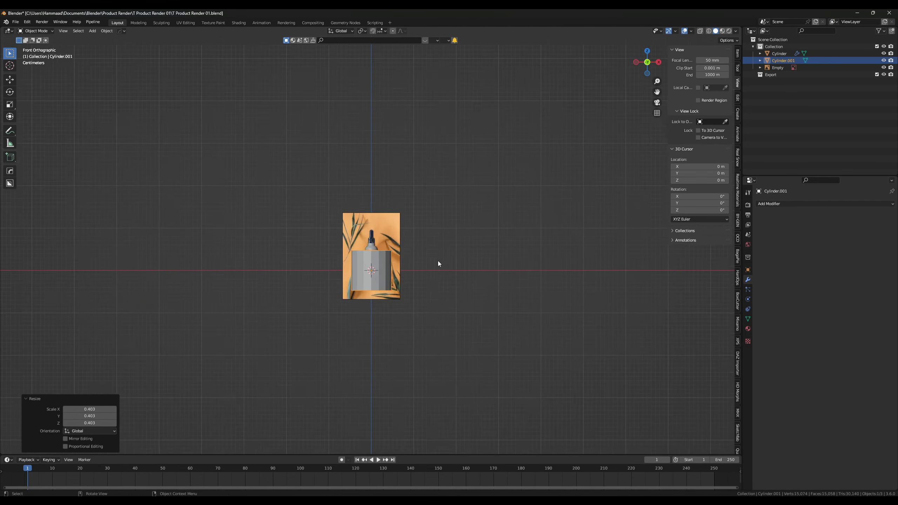
# - Raise the cylinder along Z over the dropper cap in the photo and shrink it closer to the cap's width
pyautogui.scroll(9, 438, 261)
pyautogui.press('g')
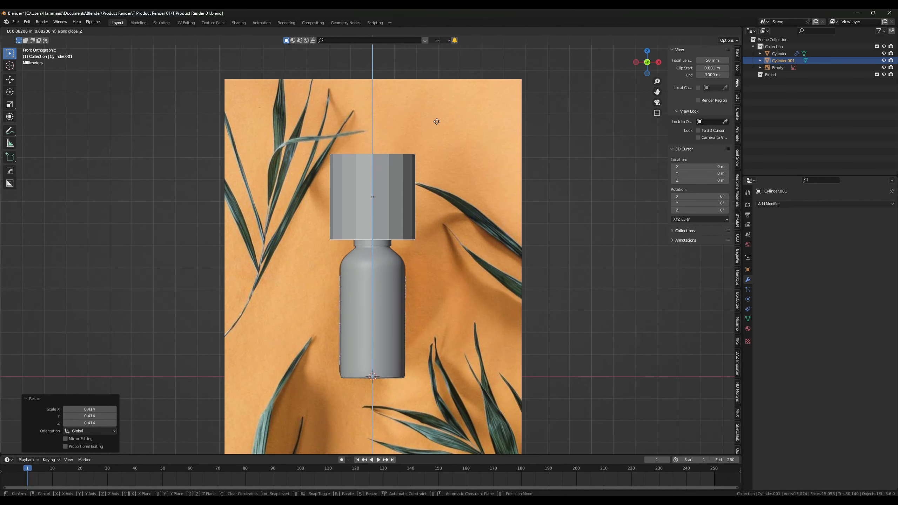
pyautogui.click(447, 245)
pyautogui.scroll(5, 448, 245)
pyautogui.press('s')
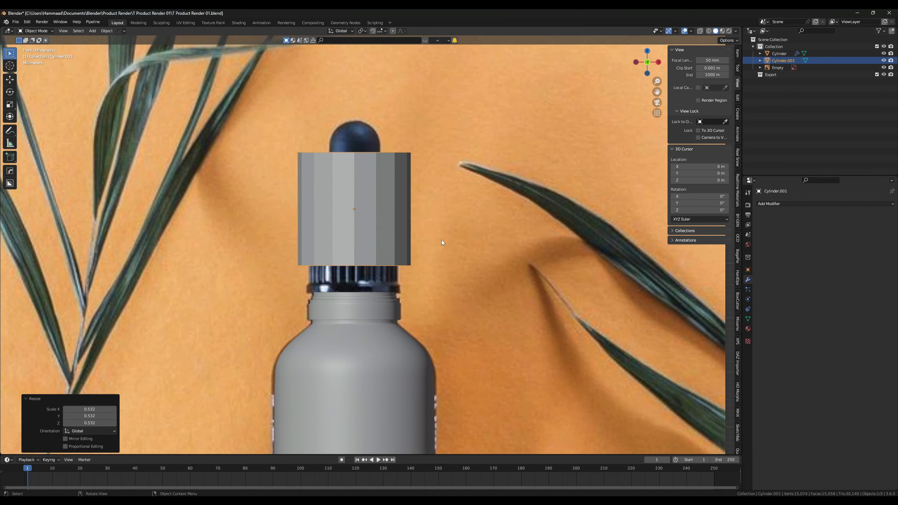
pyautogui.click(440, 241)
pyautogui.press('g')
pyautogui.click(443, 269)
# - In wireframe shading, scale the cylinder by 0.836 and lower it about 0.0015 m along Z to meet the cap's base
pyautogui.click(708, 31)
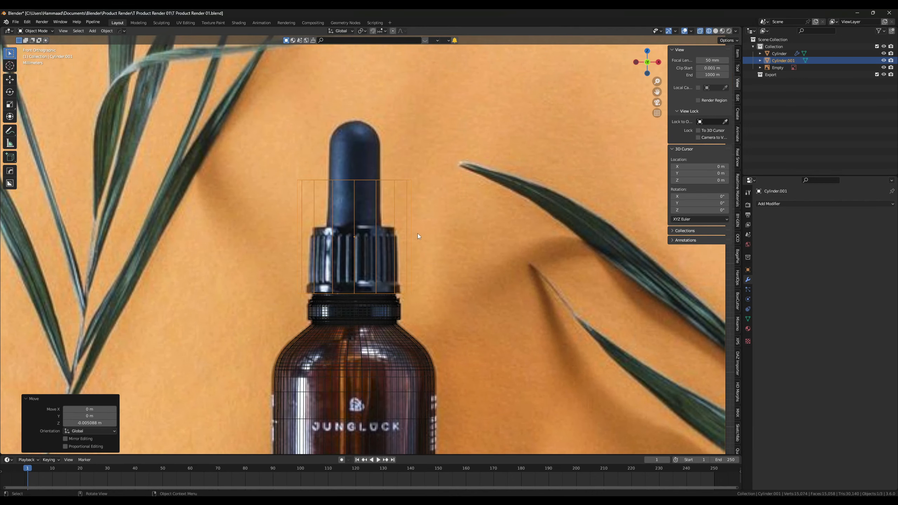
pyautogui.scroll(3, 416, 234)
pyautogui.press('s')
pyautogui.click(478, 243)
pyautogui.press('g')
pyautogui.press('z')
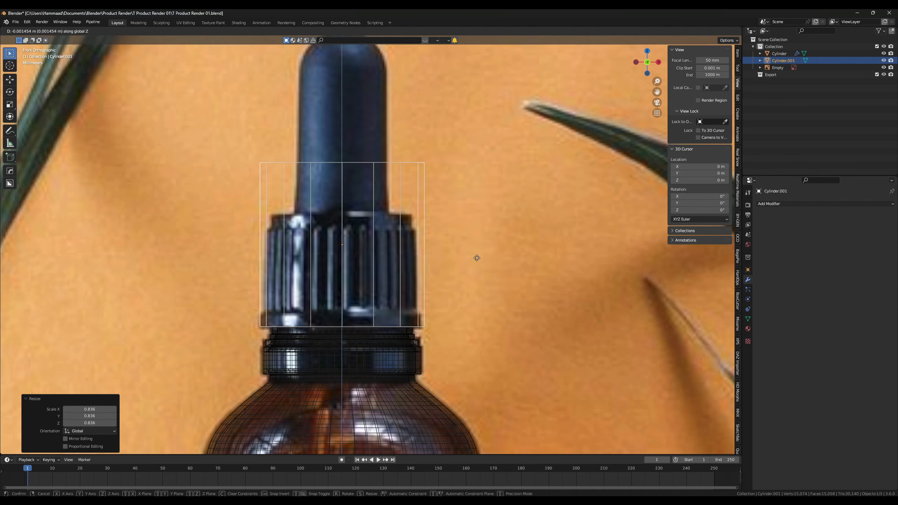
pyautogui.click(477, 258)
# - Select the top rim loop of the bottle's neck in Edit Mode
pyautogui.scroll(4, 368, 286)
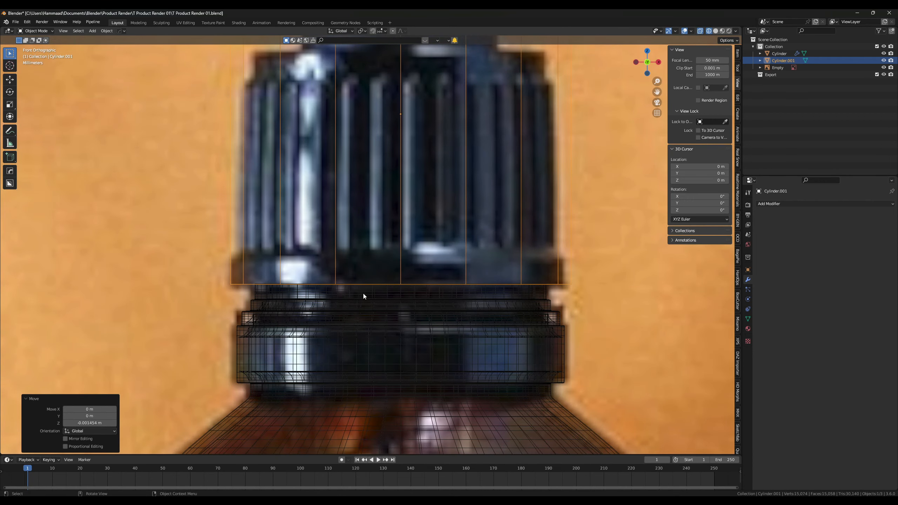
pyautogui.click(358, 299)
pyautogui.press('Tab')
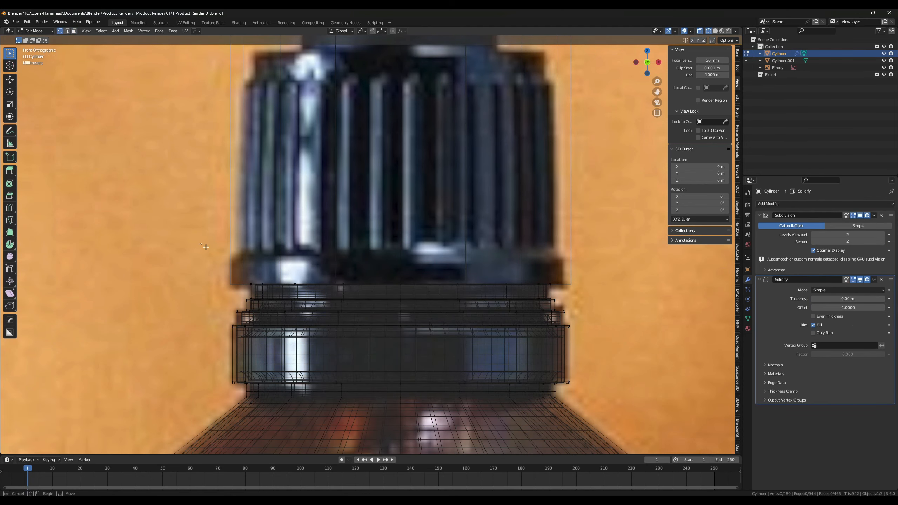
pyautogui.keyDown('alt'); pyautogui.click(201, 287); pyautogui.keyUp('alt')
pyautogui.press('g')
pyautogui.press('z')
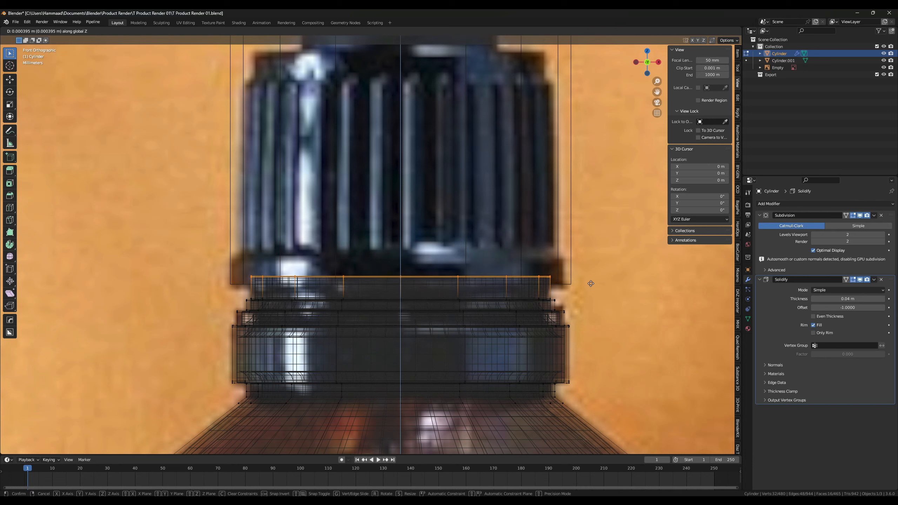
pyautogui.press('Escape')
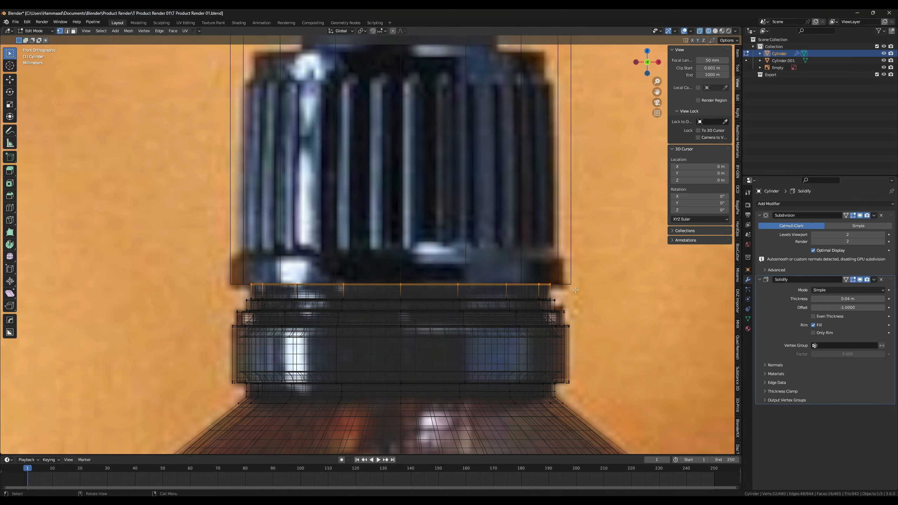
# - Raise the neck's rim loop about 0.0003 m along Z into the cap and return to Object Mode
pyautogui.press('g')
pyautogui.press('z')
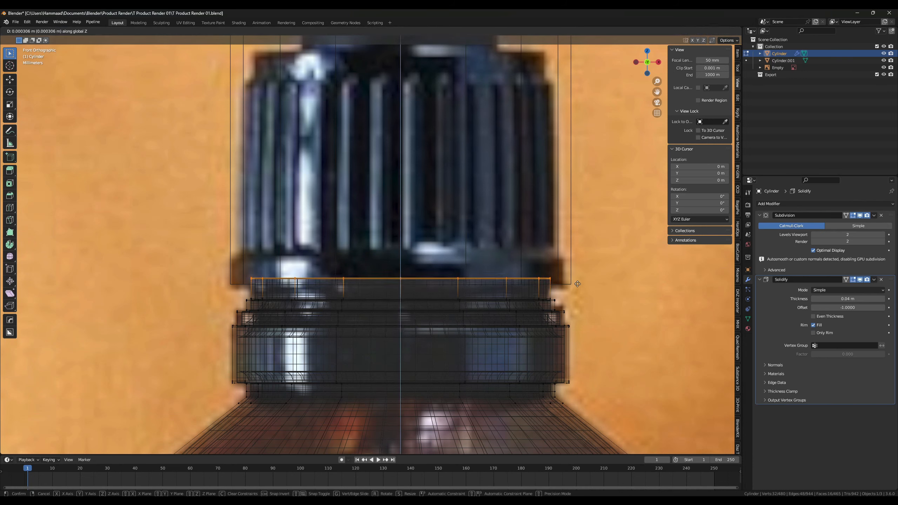
pyautogui.click(578, 284)
pyautogui.scroll(-3, 521, 286)
pyautogui.press('Tab')
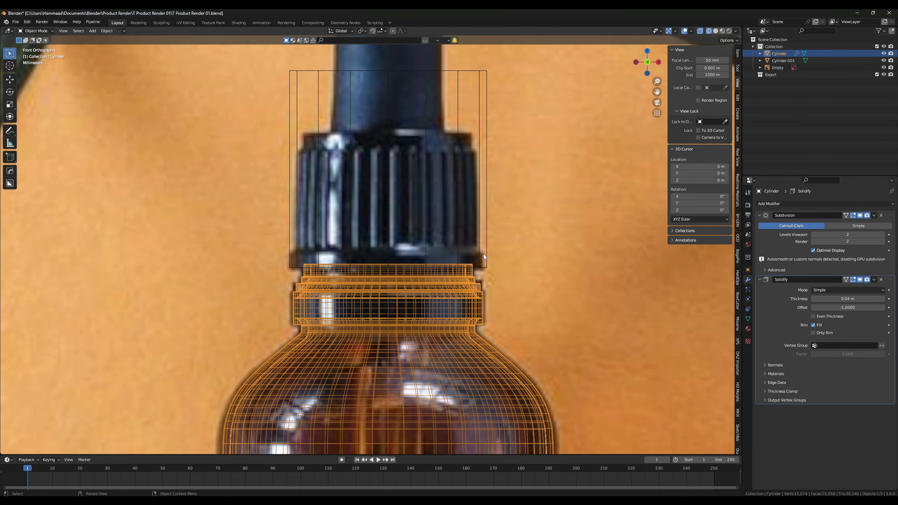
# - Lower the cap cylinder slightly along Z and scale it to fit the cap's bottom collar in the photo
pyautogui.click(485, 254)
pyautogui.scroll(4, 490, 276)
pyautogui.press('g')
pyautogui.press('s')
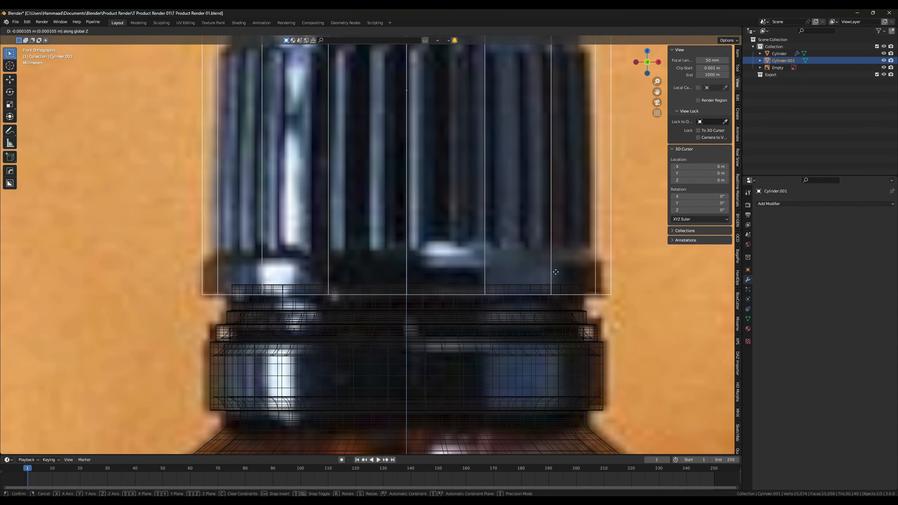
pyautogui.click(591, 293)
pyautogui.scroll(-2, 493, 293)
pyautogui.scroll(-2, 491, 292)
pyautogui.scroll(4, 489, 291)
pyautogui.scroll(-4, 464, 285)
# - Select the cap cylinder's top vertices in Edit Mode and lower them about 0.0157 m along Z to the collar's upper edge
pyautogui.press('Tab')
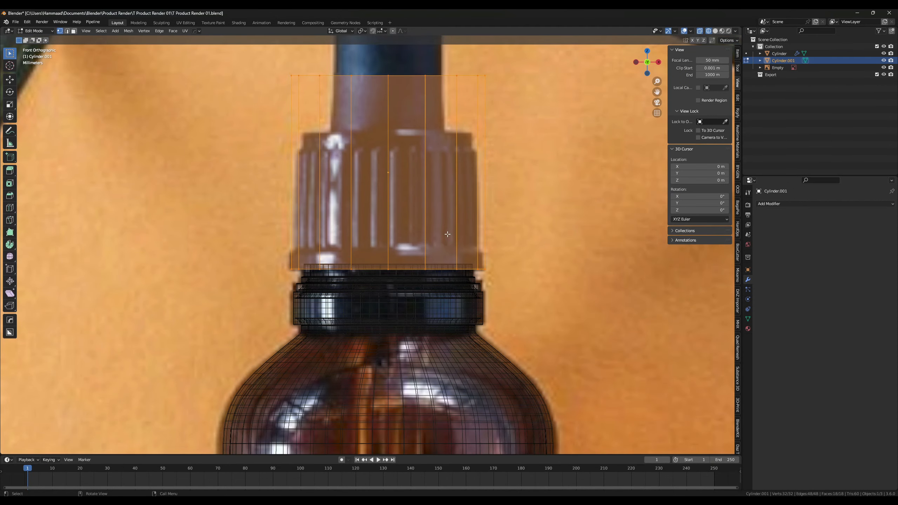
pyautogui.keyDown('shift'); pyautogui.moveTo(343, 158); pyautogui.dragTo(335, 176, button='middle'); pyautogui.keyUp('shift')
pyautogui.scroll(2, 325, 207)
pyautogui.moveTo(313, 94); pyautogui.dragTo(444, 137)
pyautogui.press('g')
pyautogui.press('z')
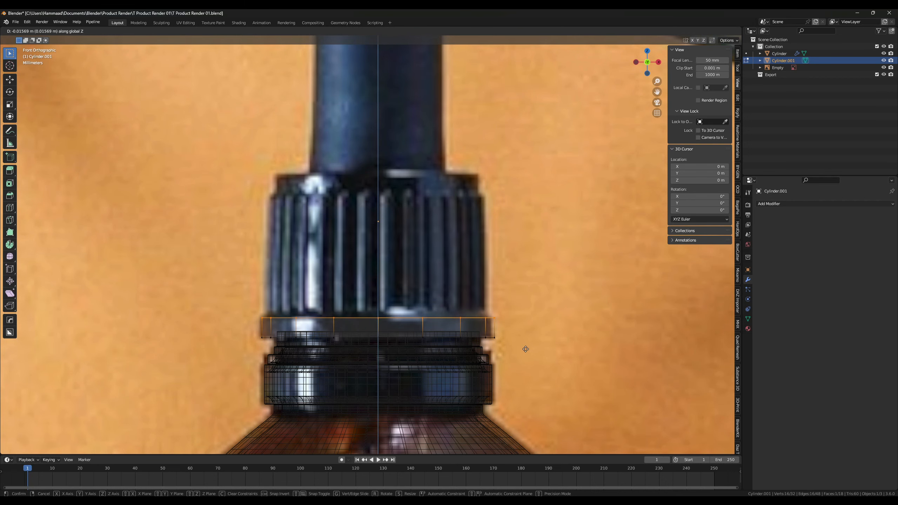
pyautogui.click(526, 349)
# - Raise the cap's top vertices about 0.0106 m along Z to the upper edge of the ribbed cap in the photo
pyautogui.scroll(1, 509, 355)
pyautogui.press('g')
pyautogui.press('z')
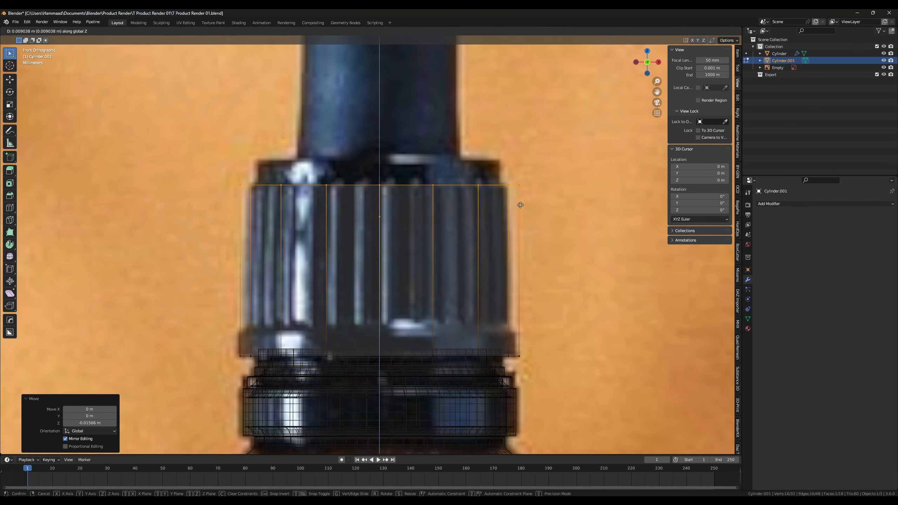
pyautogui.click(519, 182)
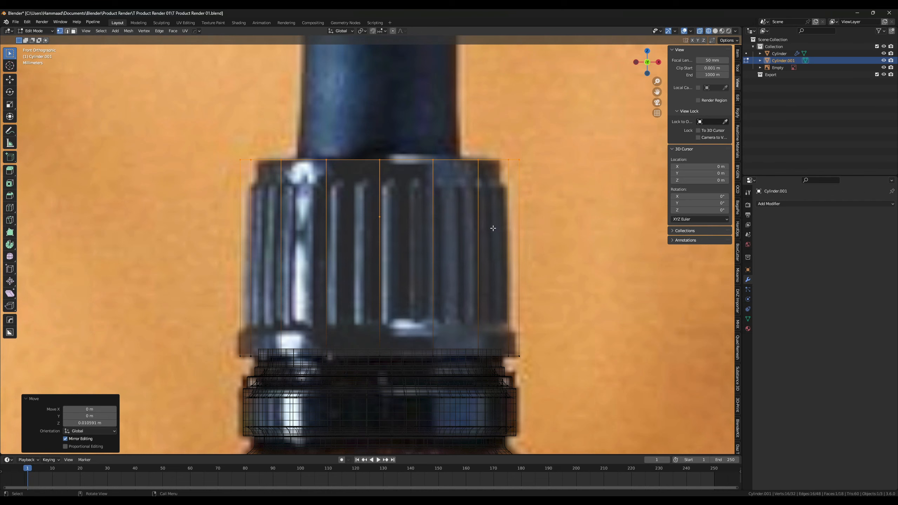
pyautogui.keyDown('shift'); pyautogui.moveTo(487, 237); pyautogui.dragTo(492, 269, button='middle'); pyautogui.keyUp('shift')
pyautogui.press('g')
pyautogui.press('z')
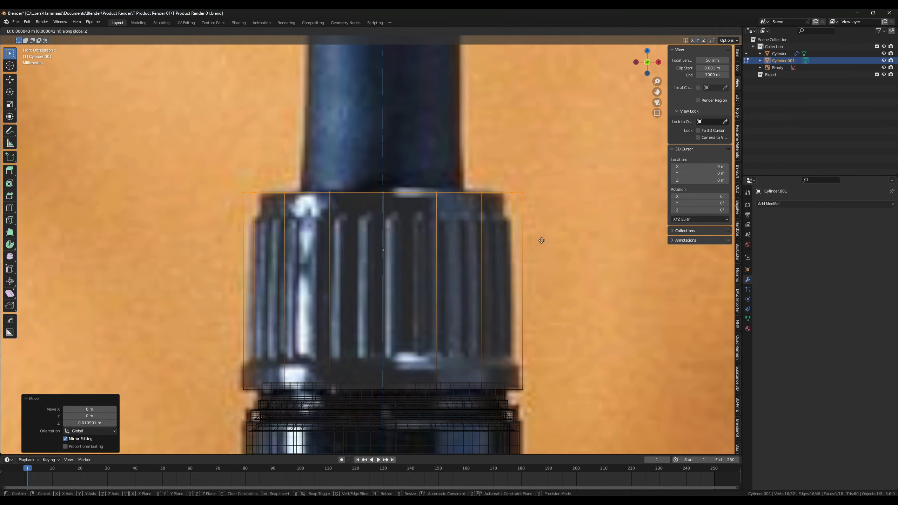
pyautogui.click(542, 241)
# - Switch the viewport back to solid shading and return the cap to Object Mode
pyautogui.moveTo(541, 240); pyautogui.dragTo(545, 263, button='middle')
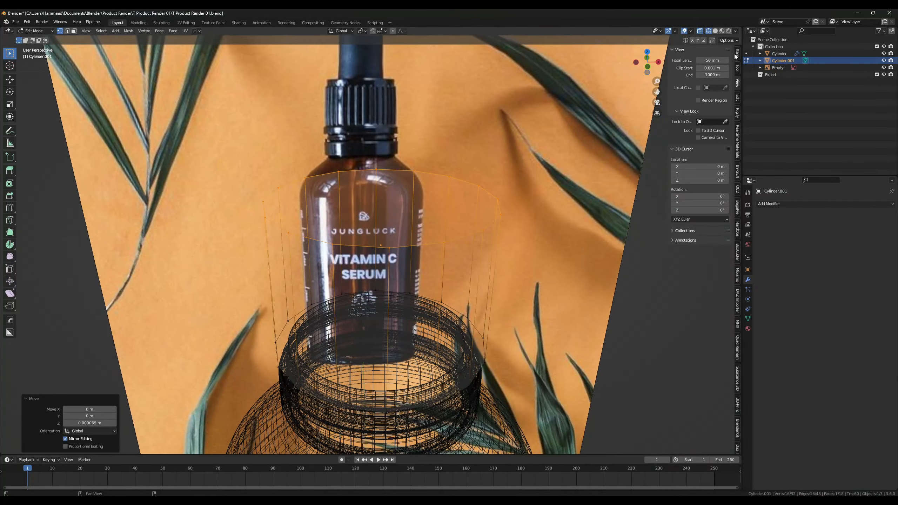
pyautogui.click(715, 32)
pyautogui.moveTo(534, 226)
pyautogui.mouseDown(button='middle')
pyautogui.moveTo(531, 200)
pyautogui.moveTo(536, 250)
pyautogui.mouseUp(button='middle')
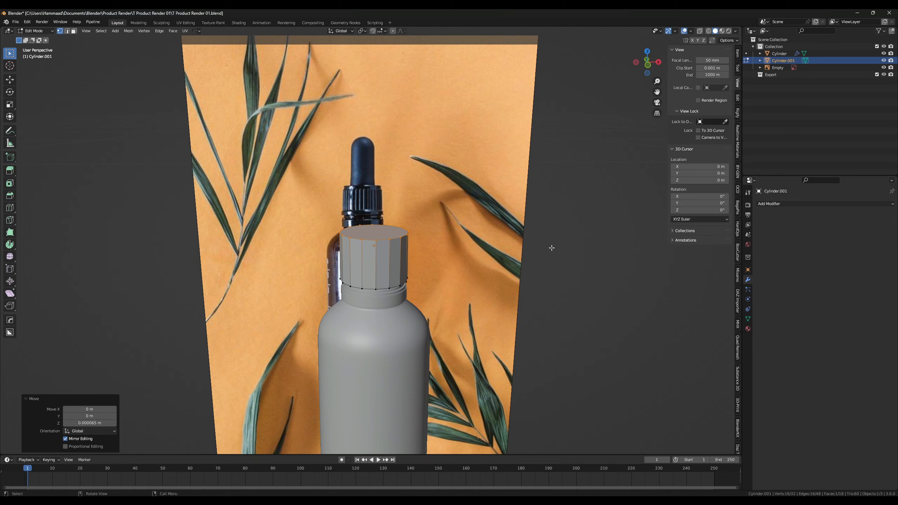
pyautogui.click(551, 248)
pyautogui.moveTo(551, 249); pyautogui.dragTo(426, 247, button='middle')
pyautogui.press('Tab')
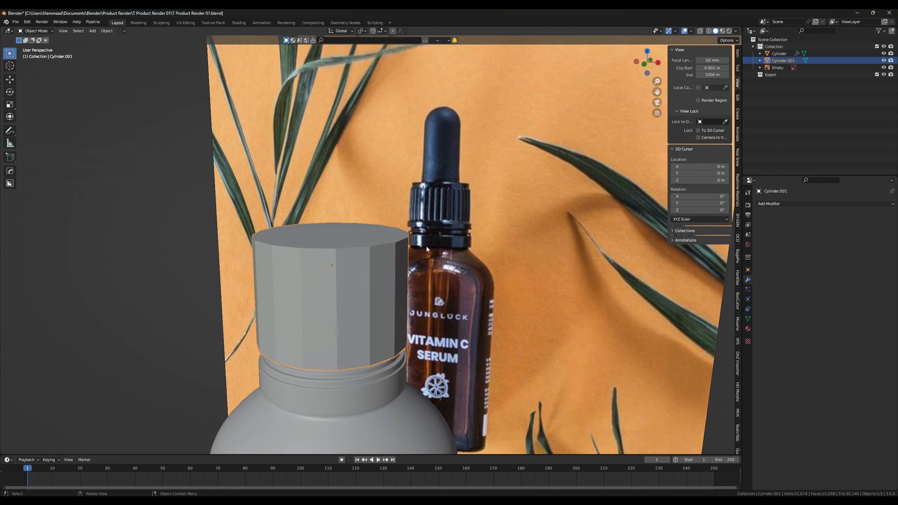
# - Add a UV sphere with 16 segments and 8 rings
pyautogui.scroll(-6, 426, 246)
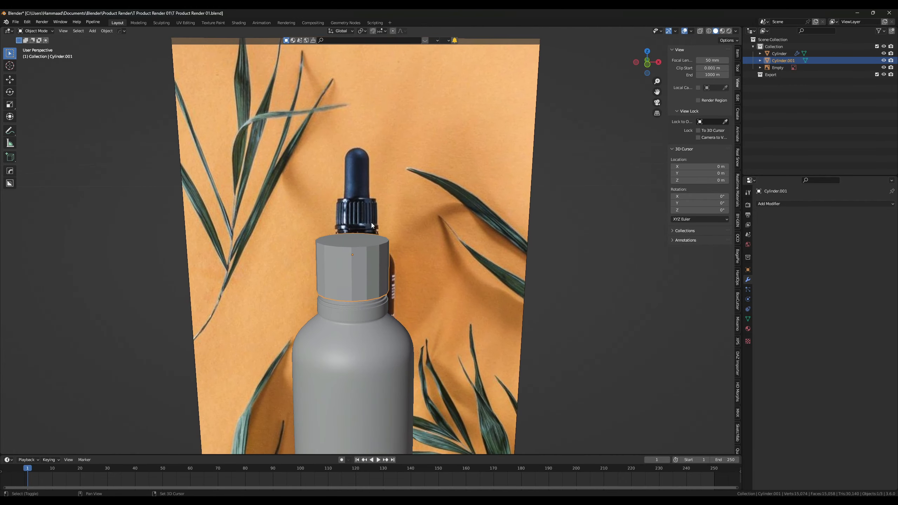
pyautogui.hotkey('shift', 'a')
pyautogui.moveTo(371, 223)
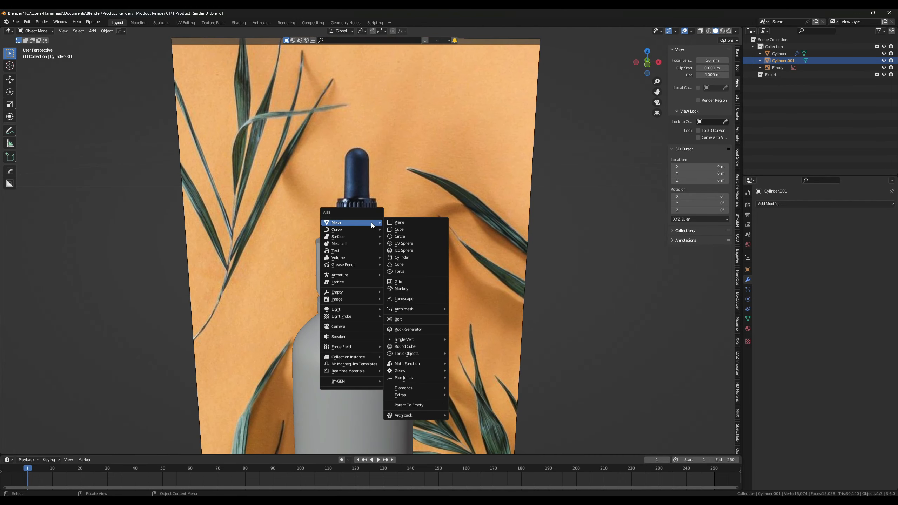
pyautogui.click(412, 243)
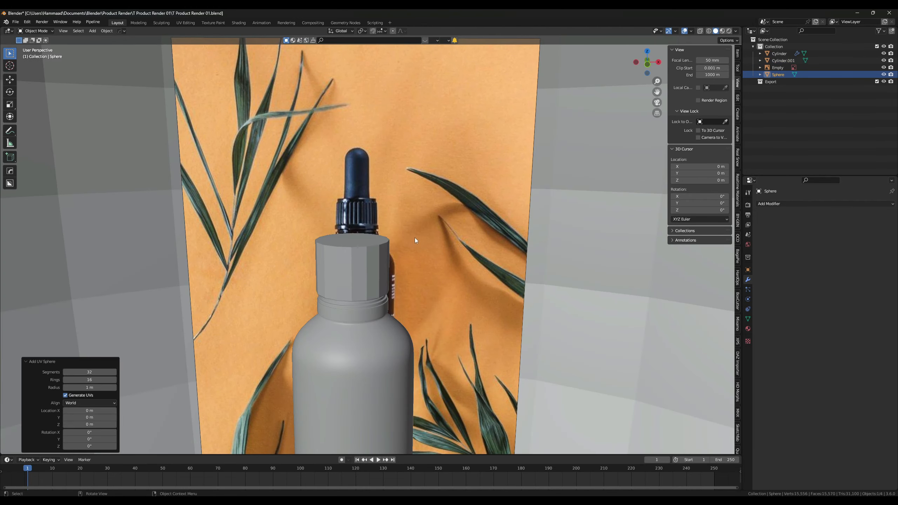
pyautogui.click(99, 372)
pyautogui.write('16')
pyautogui.press('Return')
pyautogui.click(99, 380)
pyautogui.write('8')
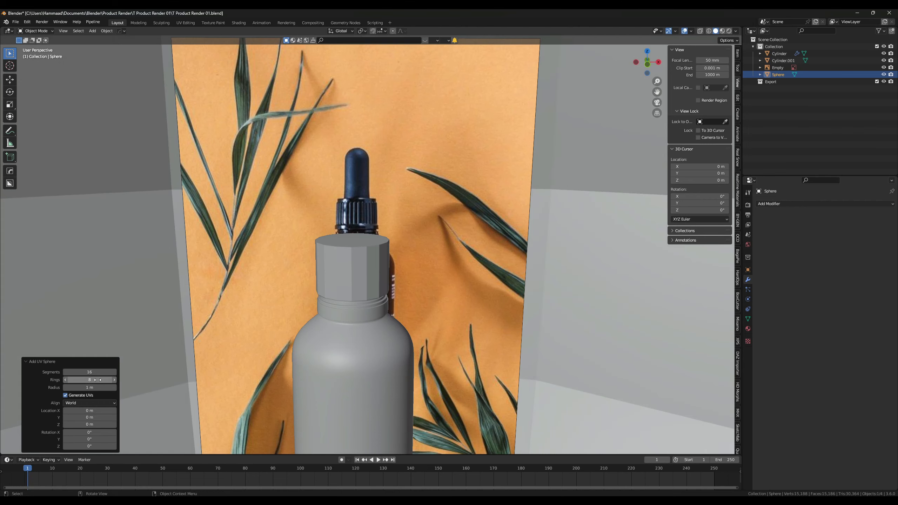
pyautogui.press('Return')
# - Scale the sphere by 0.061 and again by 0.367, and raise it about 0.089 m along Z above the bottle
pyautogui.scroll(-5, 236, 355)
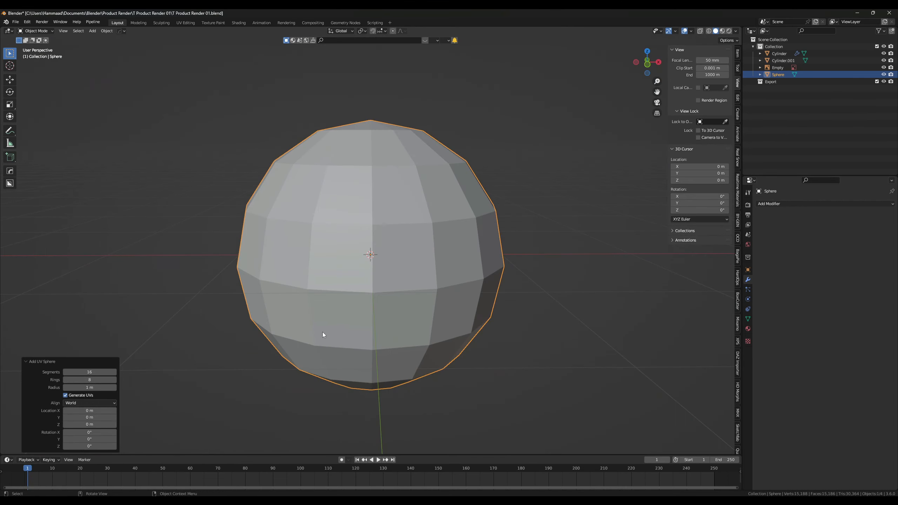
pyautogui.press('s')
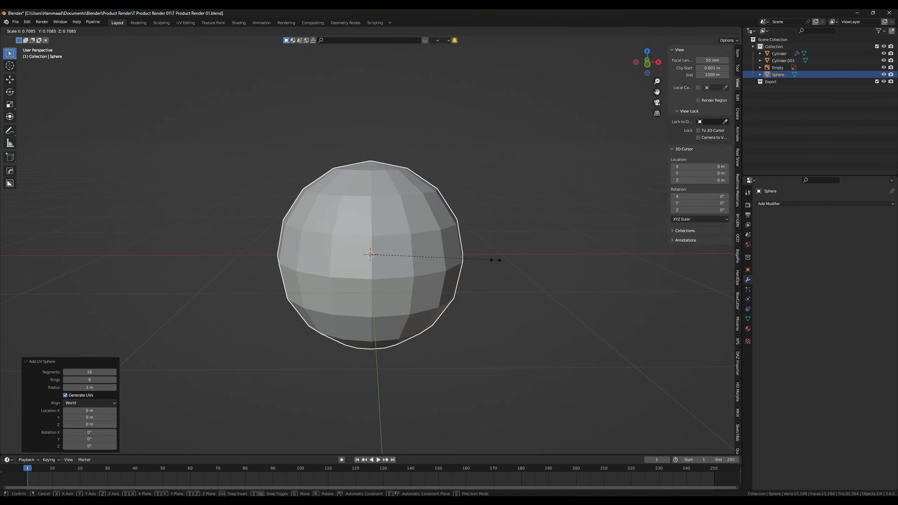
pyautogui.click(380, 262)
pyautogui.press('KP_1')
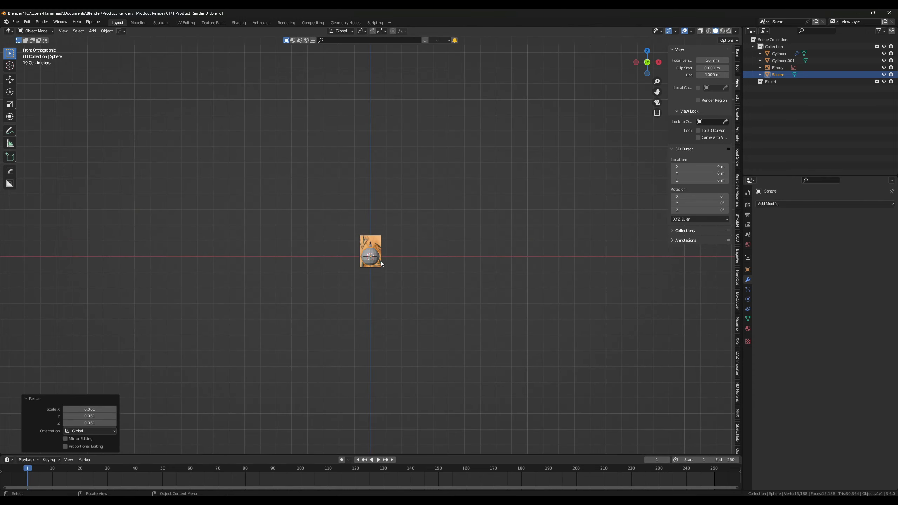
pyautogui.scroll(12, 380, 261)
pyautogui.press('s')
pyautogui.press('g')
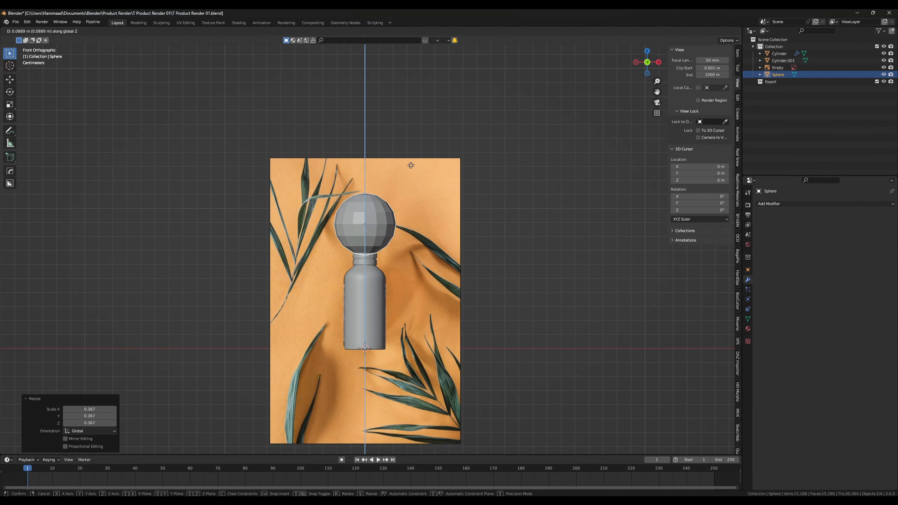
pyautogui.click(407, 166)
# - Scale the sphere by 0.217, and move and resize it to fit the rounded tip of the dropper bulb
pyautogui.scroll(5, 441, 214)
pyautogui.press('s')
pyautogui.click(392, 180)
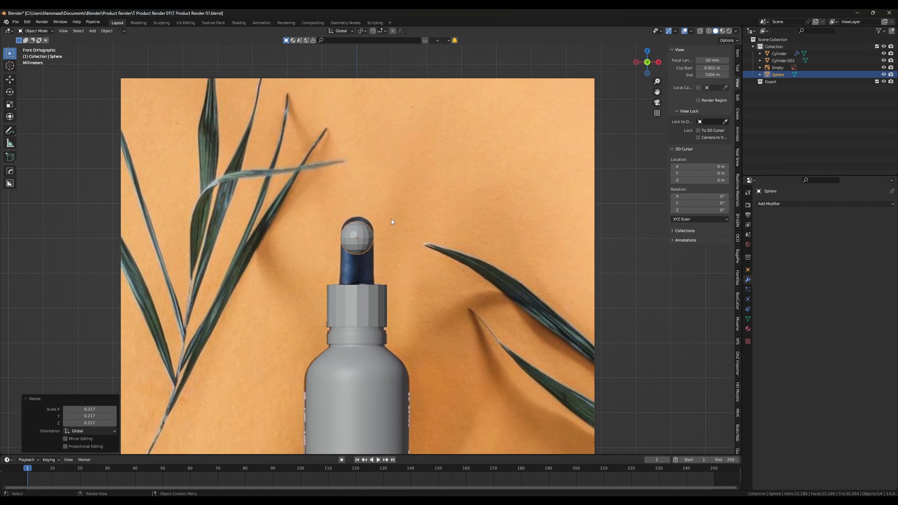
pyautogui.scroll(5, 392, 212)
pyautogui.press('g')
pyautogui.click(431, 194)
pyautogui.press('s')
pyautogui.click(433, 194)
# - Show the sphere in wireframe, edit its mesh, and delete all vertices below its equator to leave an open dome
pyautogui.click(700, 31)
pyautogui.press('Tab')
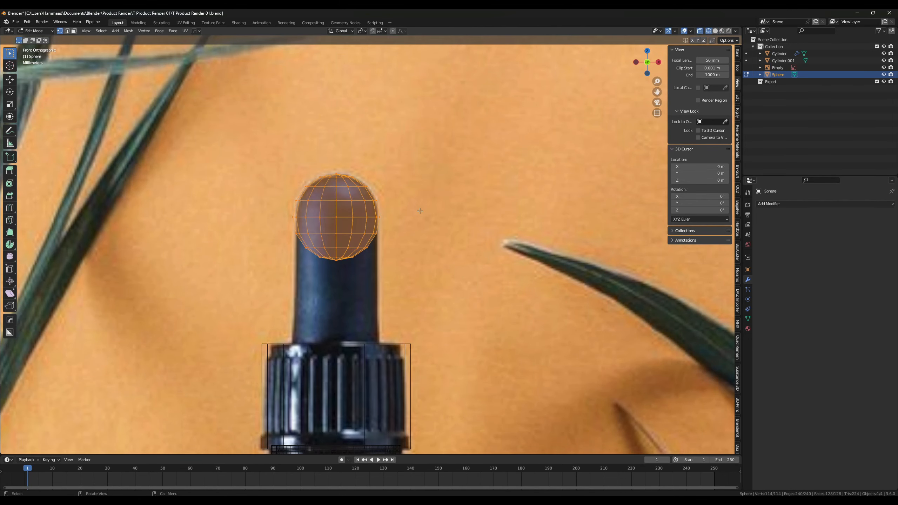
pyautogui.scroll(2, 353, 212)
pyautogui.moveTo(241, 220); pyautogui.dragTo(446, 297)
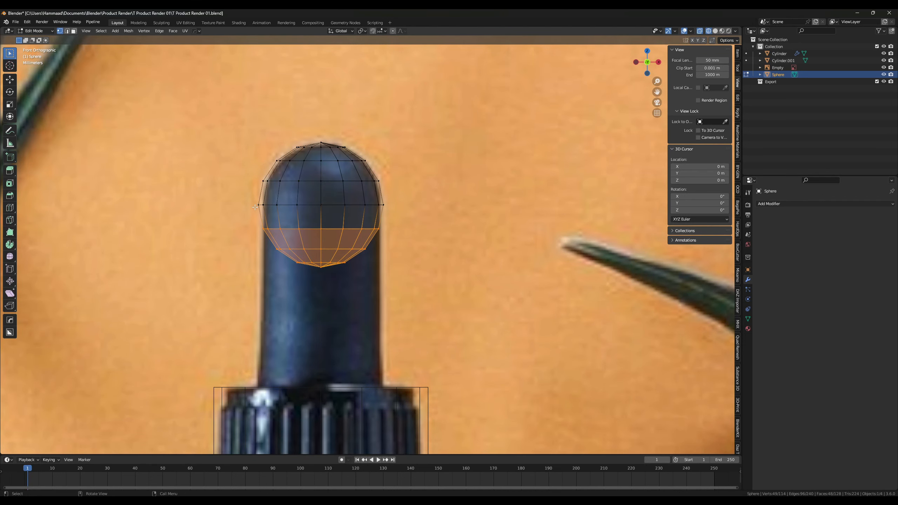
pyautogui.moveTo(252, 199); pyautogui.dragTo(407, 214)
pyautogui.moveTo(248, 223); pyautogui.dragTo(453, 289)
pyautogui.press('x')
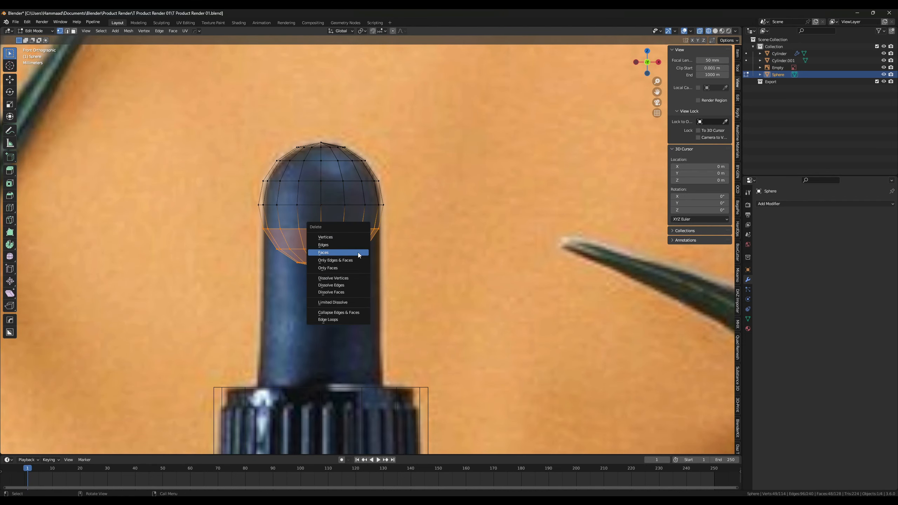
pyautogui.click(331, 239)
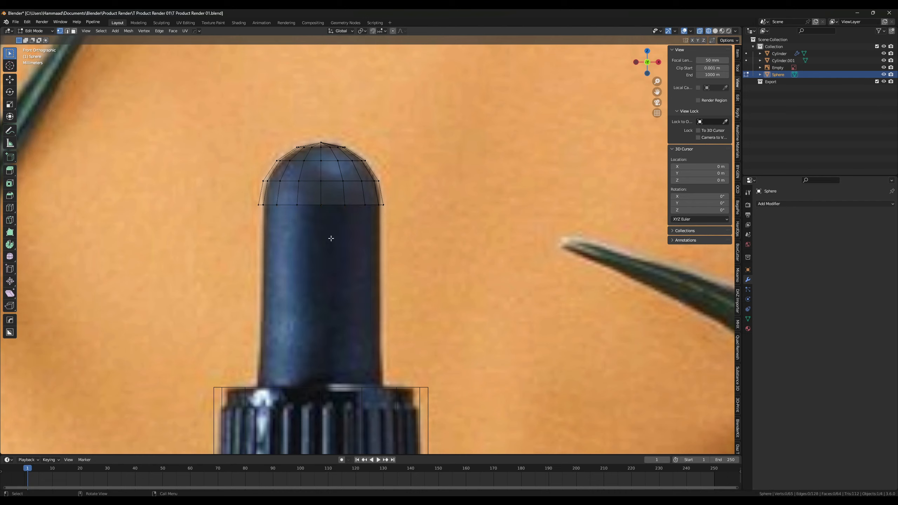
# - Scale the whole dome by about 0.963 to match the width of the dropper bulb in the reference
pyautogui.press('a')
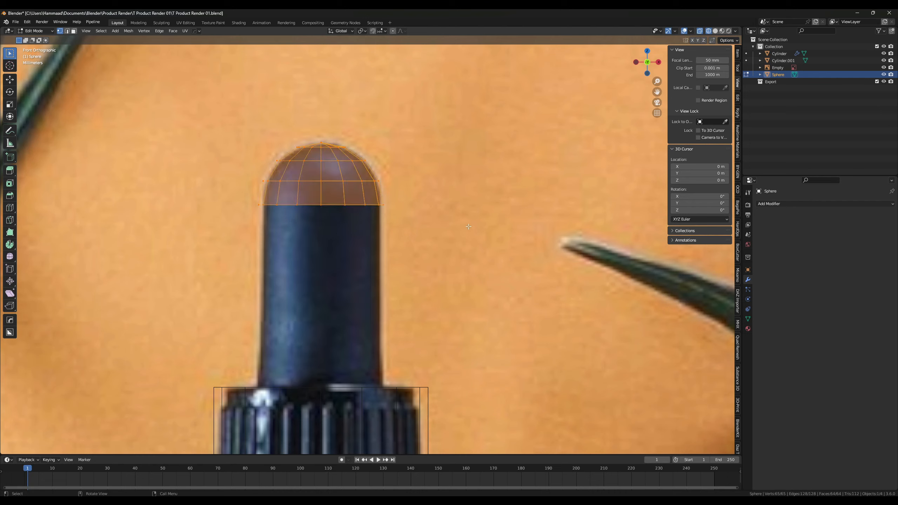
pyautogui.press('s')
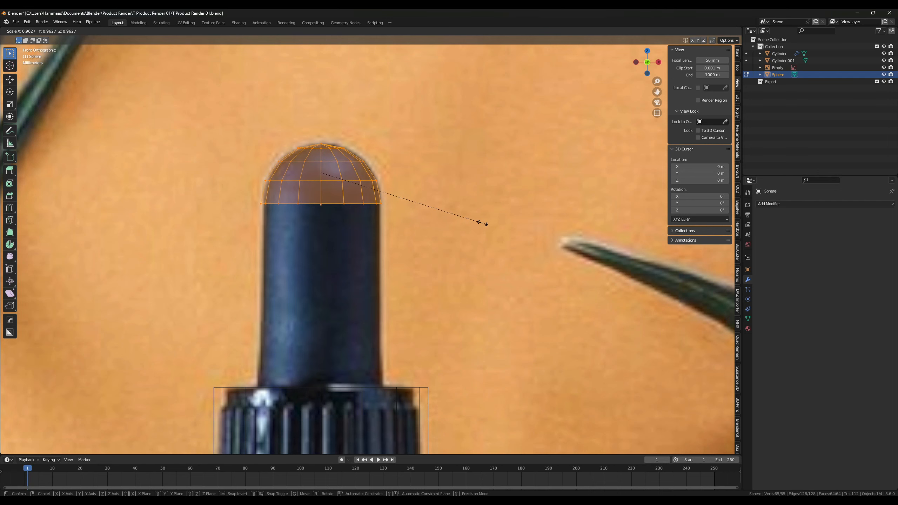
pyautogui.click(482, 223)
# - Extrude the dome's open bottom edge loop about 0.0139 m downward along Z to form the bulb's straight body
pyautogui.keyDown('alt'); pyautogui.click(375, 204); pyautogui.keyUp('alt')
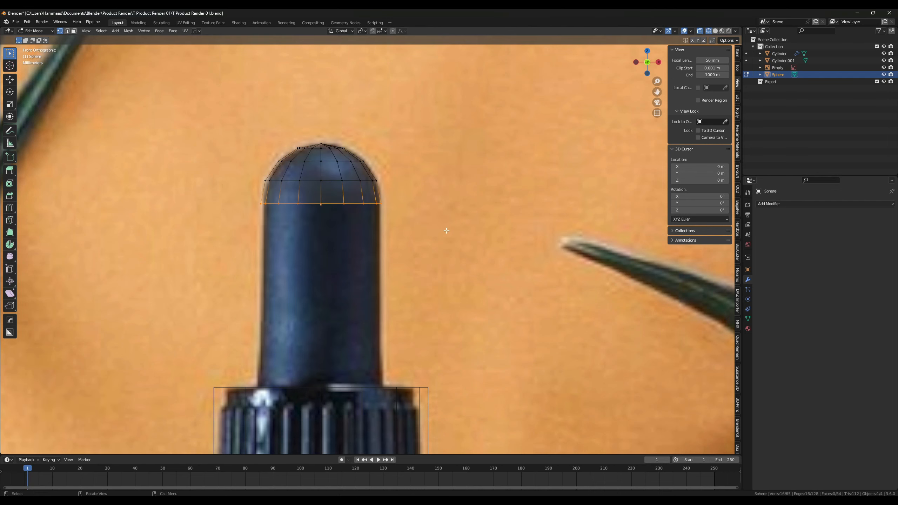
pyautogui.scroll(-2, 409, 249)
pyautogui.keyDown('shift'); pyautogui.moveTo(409, 249); pyautogui.dragTo(416, 232, button='middle'); pyautogui.keyUp('shift')
pyautogui.scroll(2, 416, 232)
pyautogui.press('e')
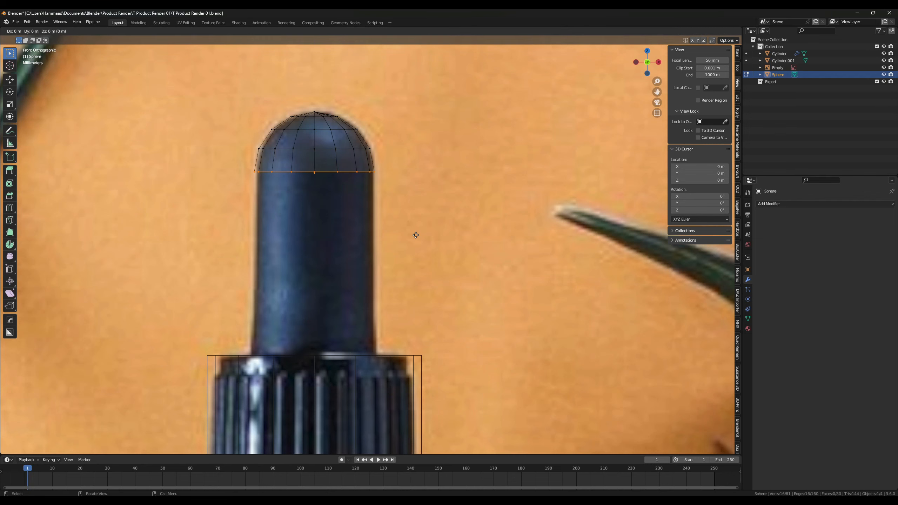
pyautogui.click(411, 410)
pyautogui.scroll(-2, 389, 329)
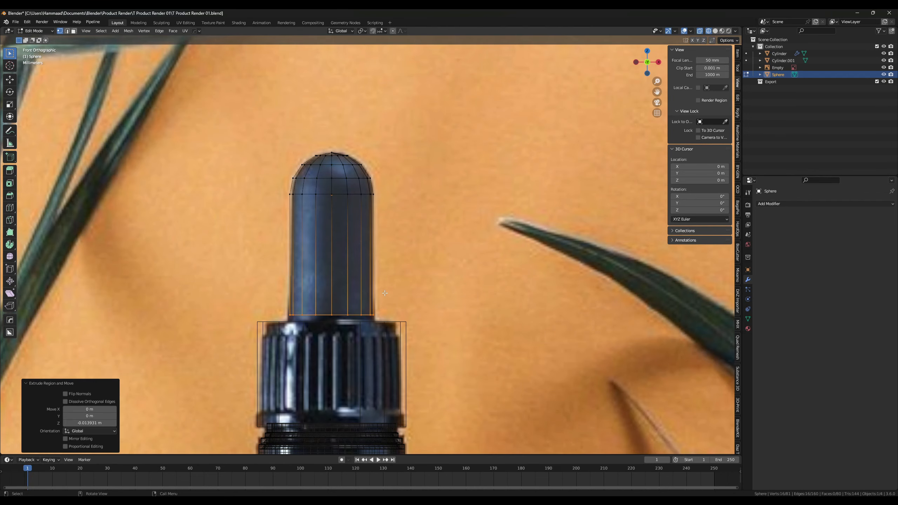
# - Enable vertex snapping and move the bulb's bottom edge loop about 0.00077 m down along Z onto the cap's top surface
pyautogui.moveTo(385, 293); pyautogui.dragTo(551, 128, button='middle')
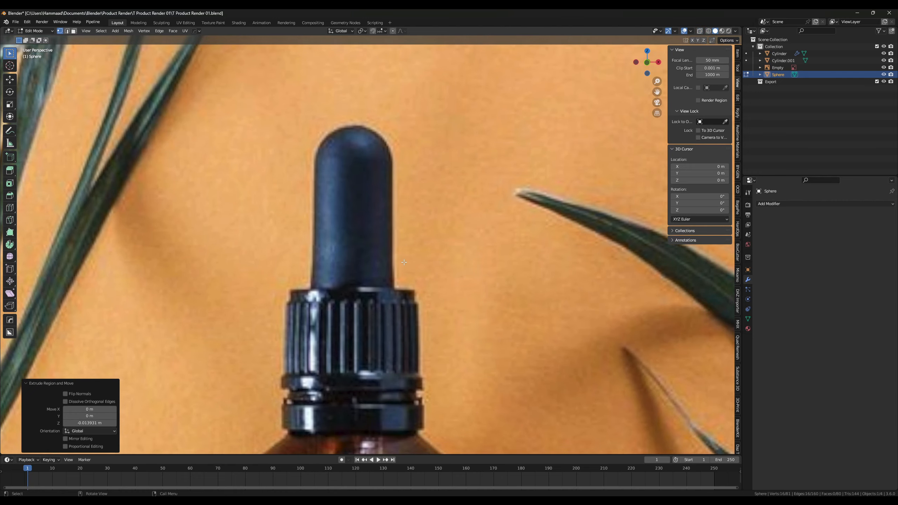
pyautogui.scroll(-5, 404, 262)
pyautogui.scroll(4, 404, 262)
pyautogui.moveTo(404, 262); pyautogui.dragTo(395, 146, button='middle')
pyautogui.click(379, 31)
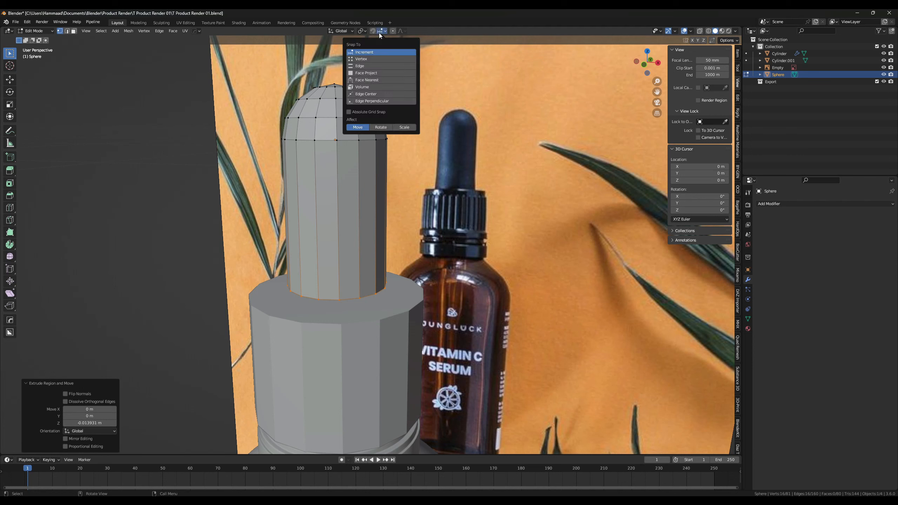
pyautogui.click(360, 59)
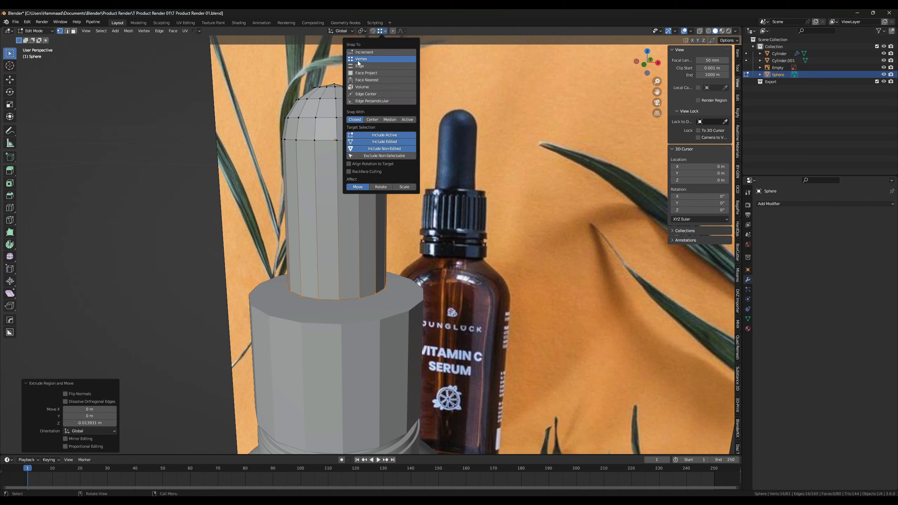
pyautogui.click(373, 31)
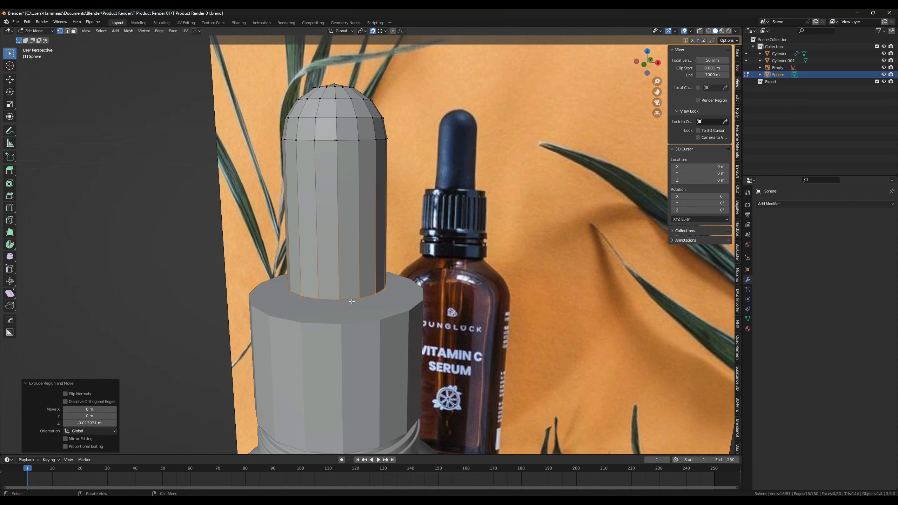
pyautogui.moveTo(335, 301); pyautogui.dragTo(360, 302, button='middle')
pyautogui.press('g')
pyautogui.press('z')
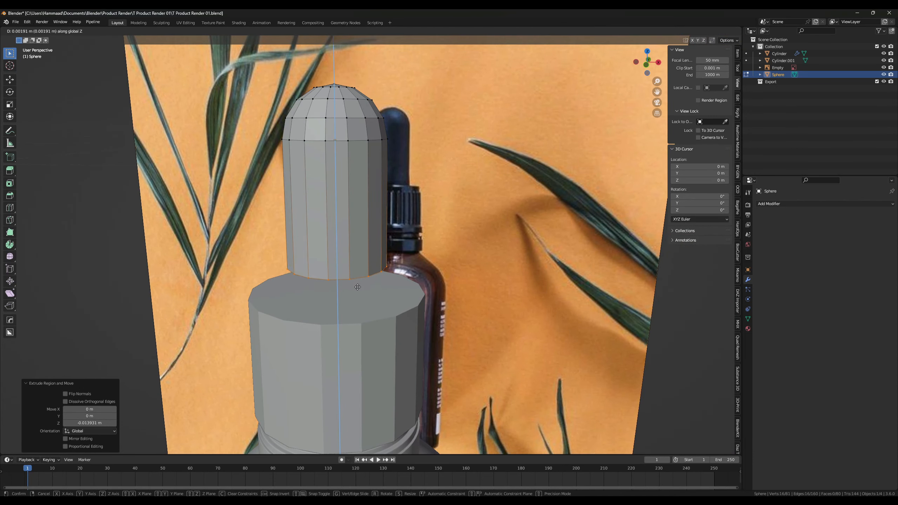
pyautogui.click(364, 325)
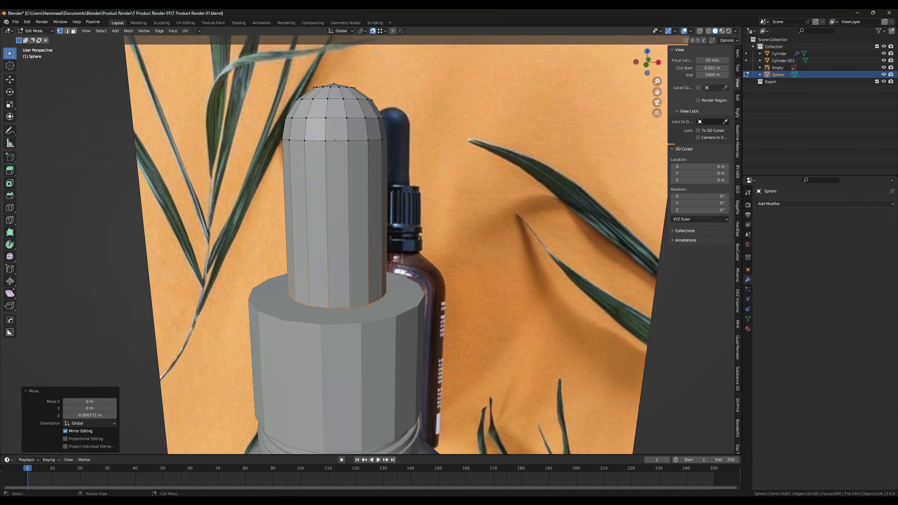
# - Switch to editing the cap's mesh and delete its top face
pyautogui.moveTo(372, 172); pyautogui.dragTo(386, 260, button='middle')
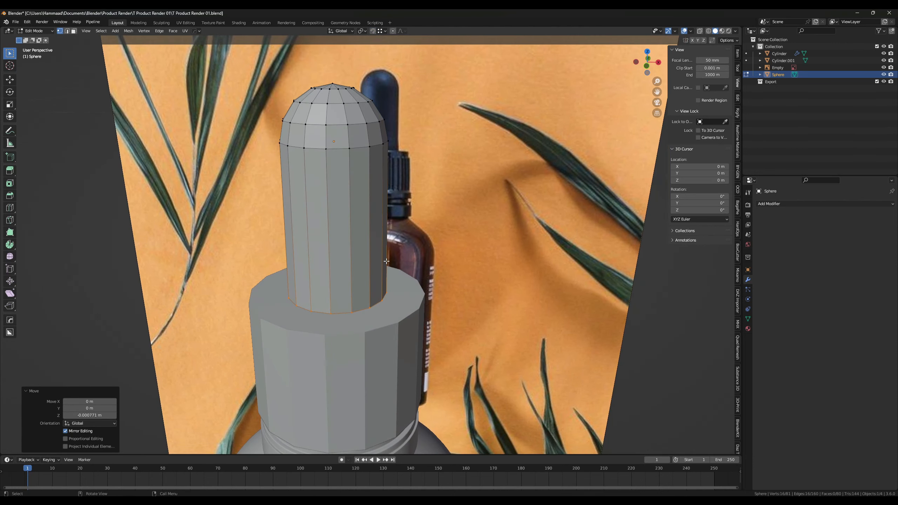
pyautogui.press('Tab')
pyautogui.click(386, 315)
pyautogui.moveTo(376, 303); pyautogui.dragTo(360, 292, button='middle')
pyautogui.press('Tab')
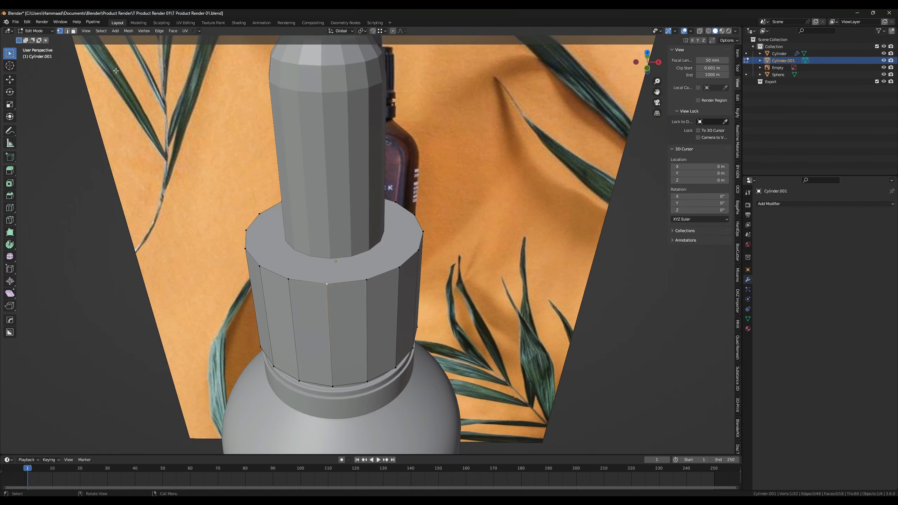
pyautogui.click(313, 267)
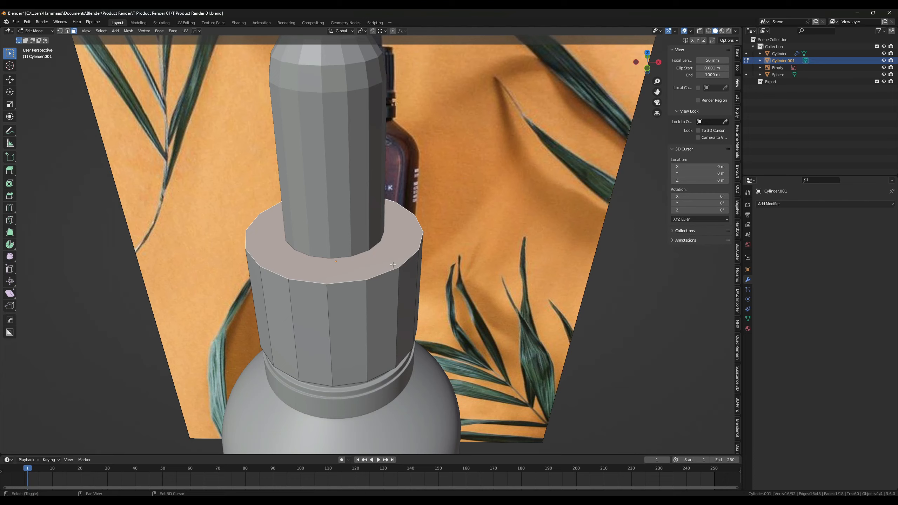
pyautogui.scroll(4, 393, 265)
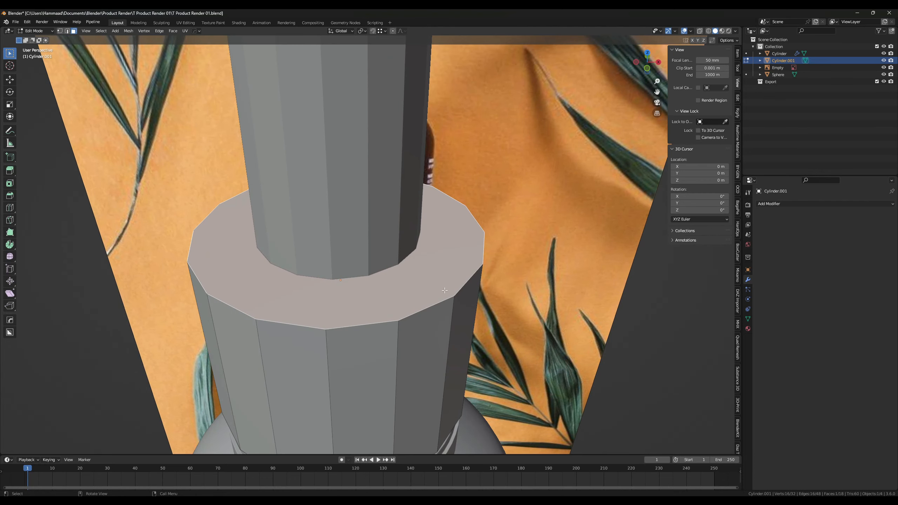
pyautogui.press('x')
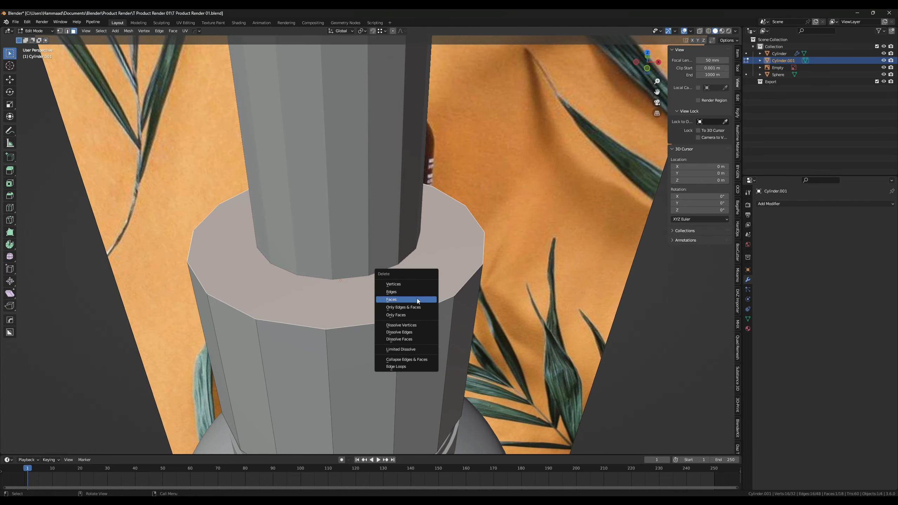
pyautogui.click(417, 299)
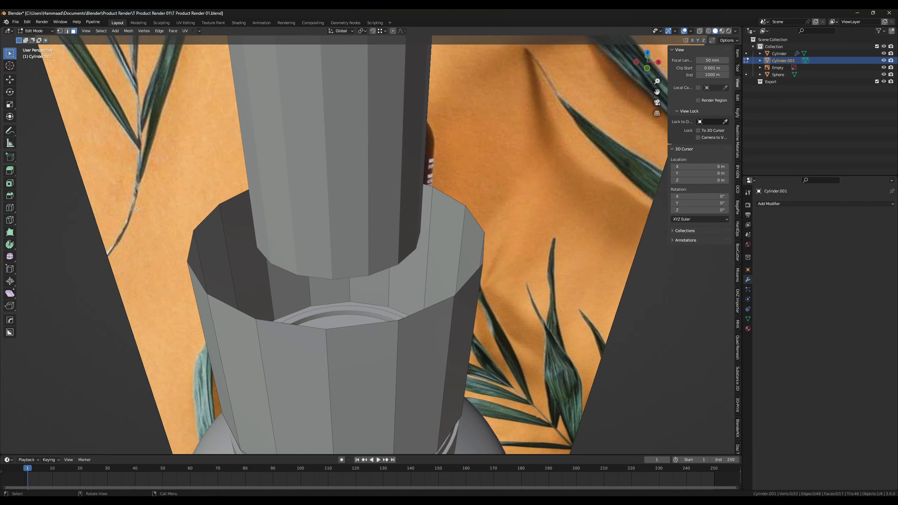
# - Extrude the cap's open top edge loop and scale it inward by about 0.56 to meet the base of the bulb
pyautogui.keyDown('alt'); pyautogui.click(235, 309); pyautogui.keyUp('alt')
pyautogui.press('e')
pyautogui.rightClick(574, 238)
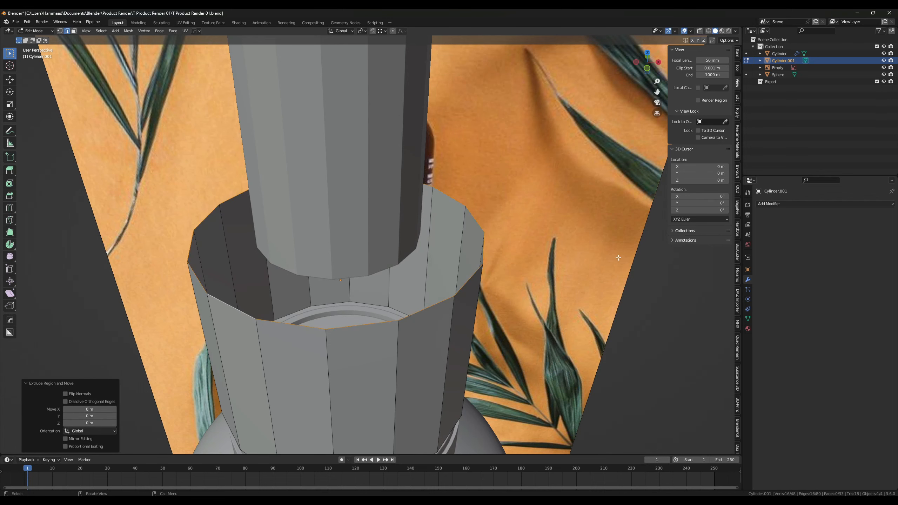
pyautogui.press('s')
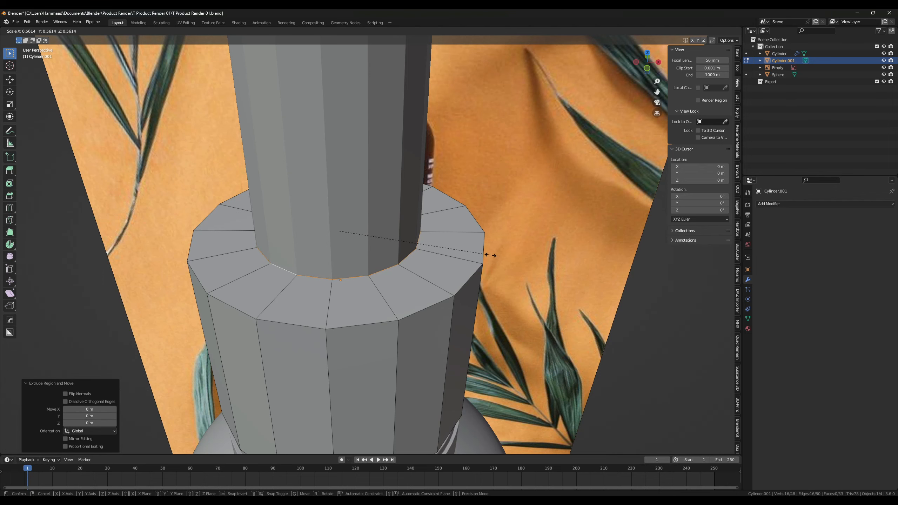
pyautogui.click(462, 259)
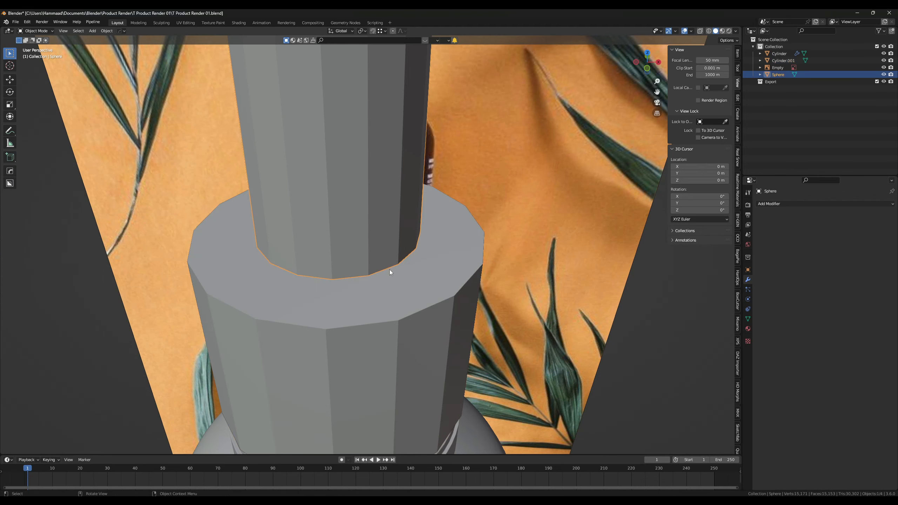
# - Join the dropper bulb to the cap as one object and enter Edit Mode on the combined mesh
pyautogui.moveTo(389, 269)
pyautogui.mouseDown(button='middle')
pyautogui.moveTo(401, 260)
pyautogui.moveTo(379, 239)
pyautogui.moveTo(376, 262)
pyautogui.mouseUp(button='middle')
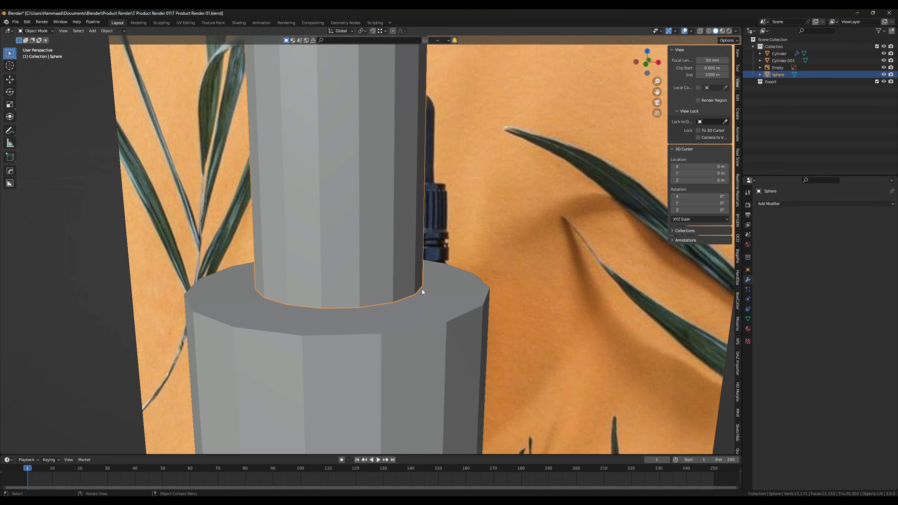
pyautogui.scroll(-3, 435, 296)
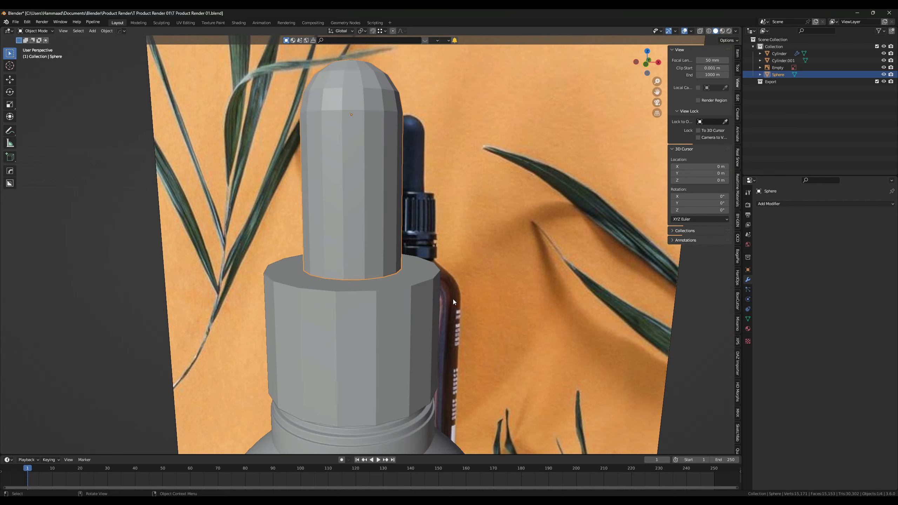
pyautogui.keyDown('shift'); pyautogui.click(403, 322); pyautogui.keyUp('shift')
pyautogui.hotkey('ctrl', 'j')
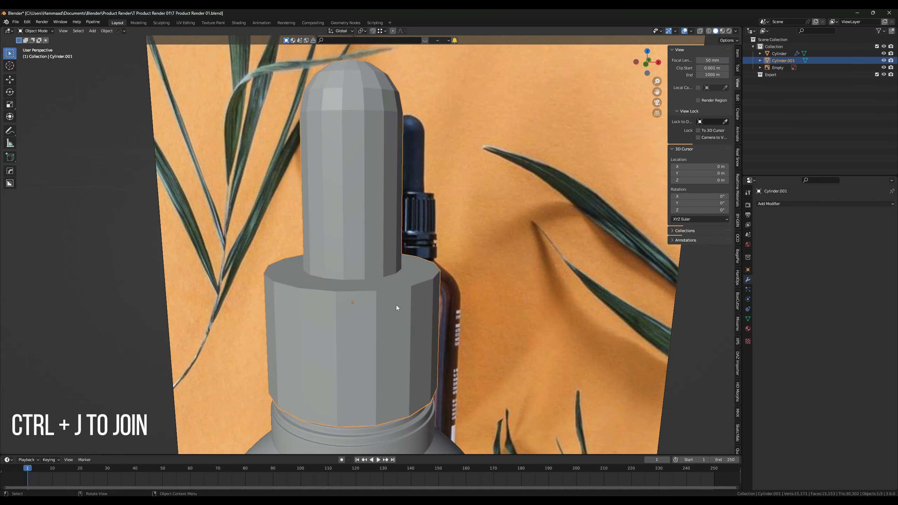
pyautogui.press('Tab')
# - Try moving one vertex at the seam between bulb and cap about 0.00015 m down along Z
pyautogui.moveTo(396, 307); pyautogui.dragTo(376, 309, button='middle')
pyautogui.scroll(3, 376, 309)
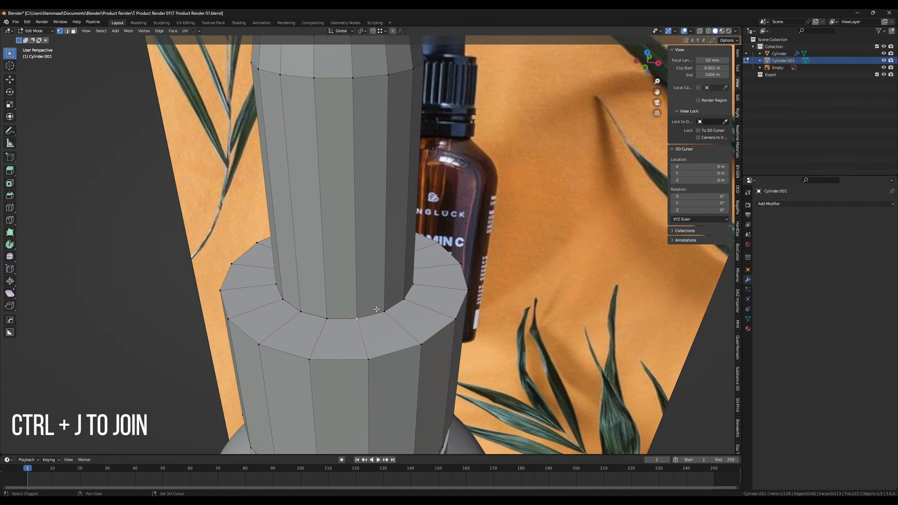
pyautogui.scroll(6, 376, 309)
pyautogui.press('g')
pyautogui.press('z')
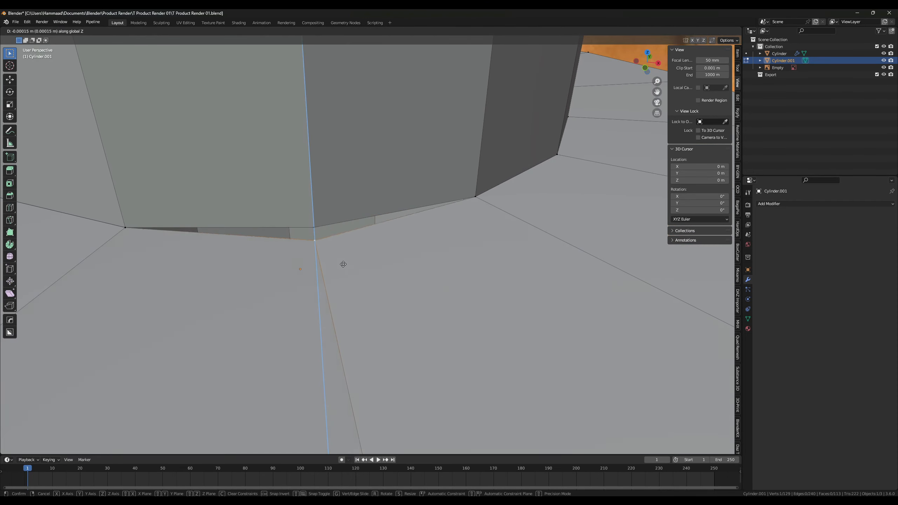
pyautogui.click(343, 264)
pyautogui.scroll(-4, 389, 251)
pyautogui.scroll(-3, 432, 212)
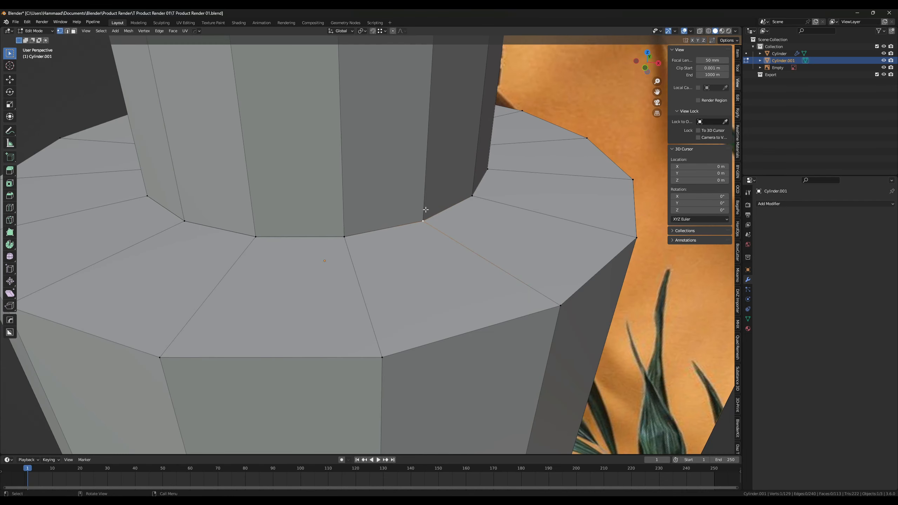
# - Merge all vertices of the joined mesh by distance with a merge distance of 0.0101 m, and return to Object Mode
pyautogui.press('a')
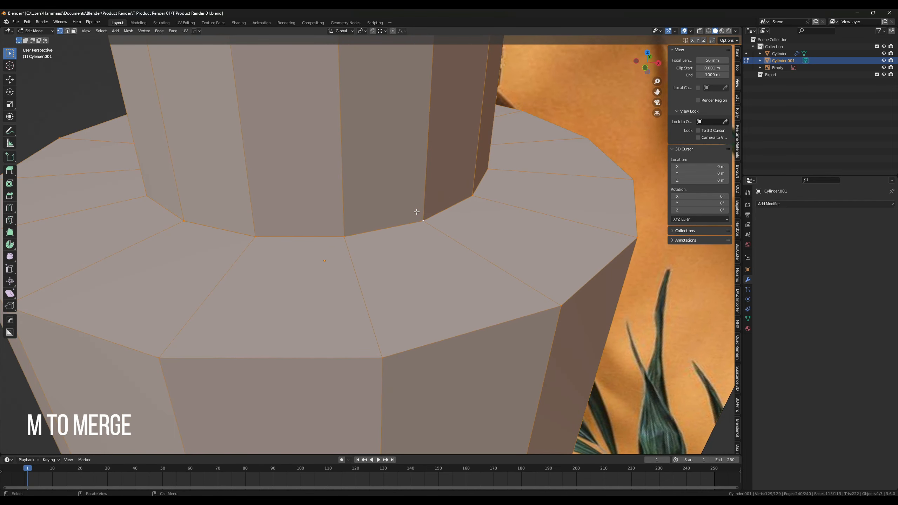
pyautogui.press('m')
pyautogui.click(407, 253)
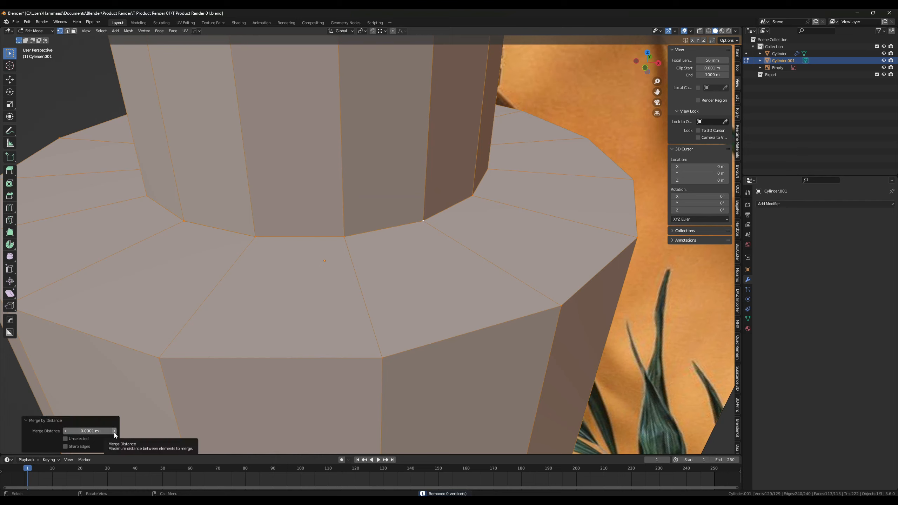
pyautogui.click(114, 431)
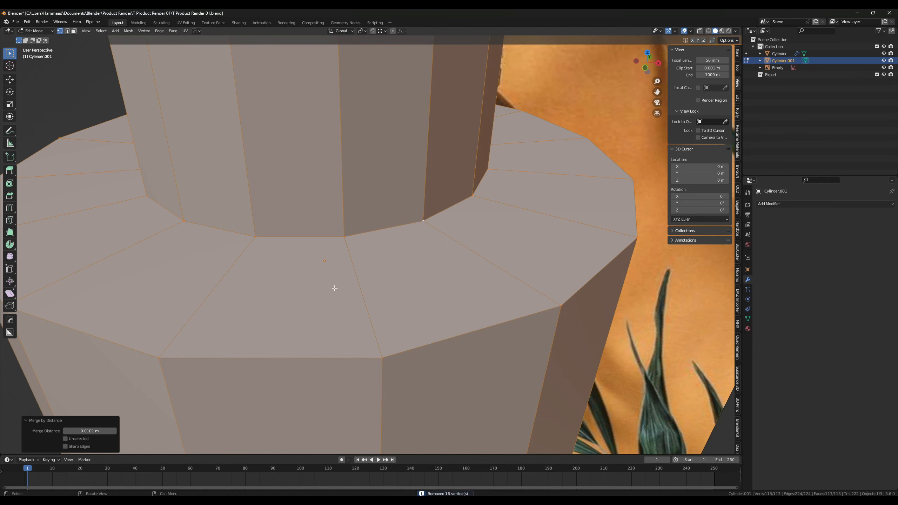
pyautogui.press('Tab')
# - Apply Shade Auto Smooth to the joined cap-and-bulb object
pyautogui.scroll(-6, 335, 273)
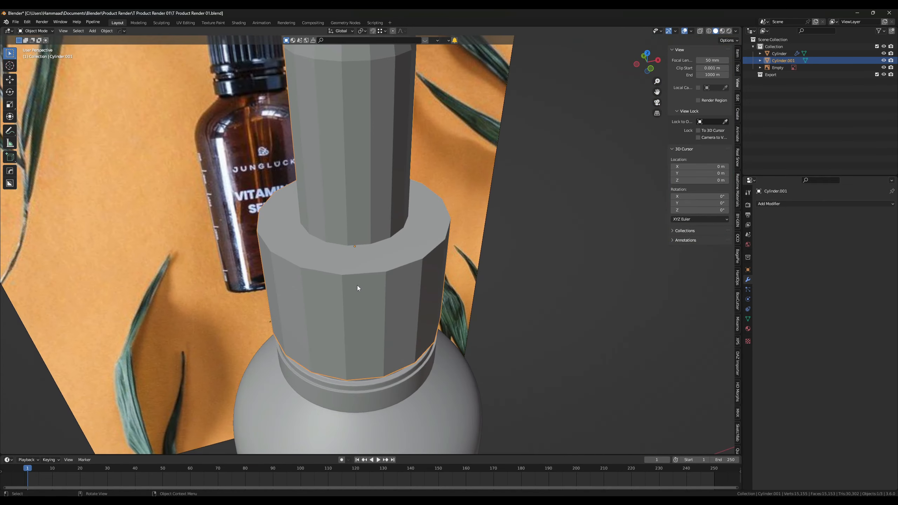
pyautogui.moveTo(357, 285); pyautogui.dragTo(327, 266, button='middle')
pyautogui.scroll(-3, 329, 267)
pyautogui.rightClick(357, 265)
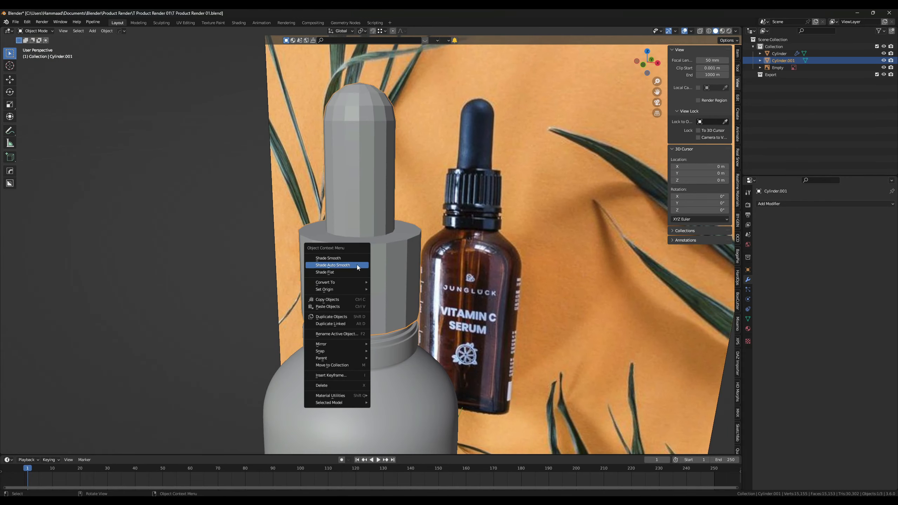
pyautogui.click(356, 264)
pyautogui.moveTo(379, 285); pyautogui.dragTo(624, 254, button='middle')
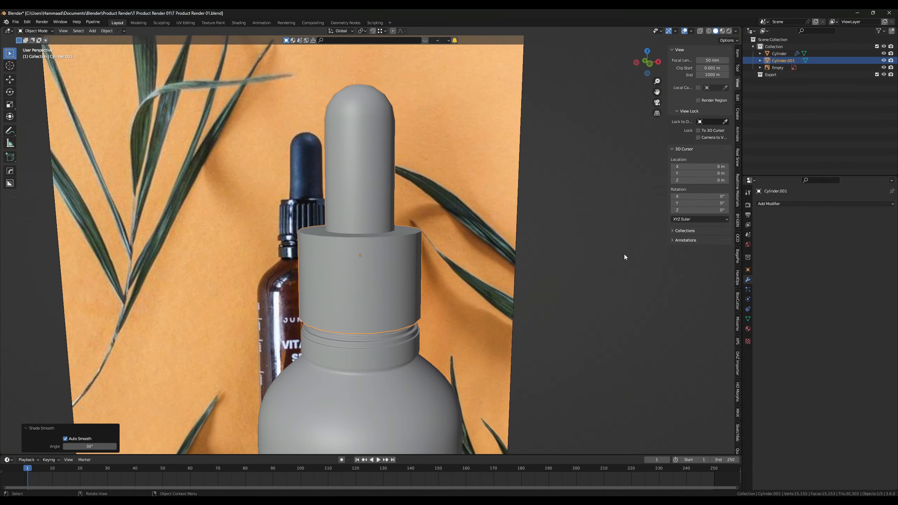
# - Add a Subdivision Surface modifier to the cap-and-bulb object and set its viewport level to 2
pyautogui.click(789, 204)
pyautogui.click(762, 333)
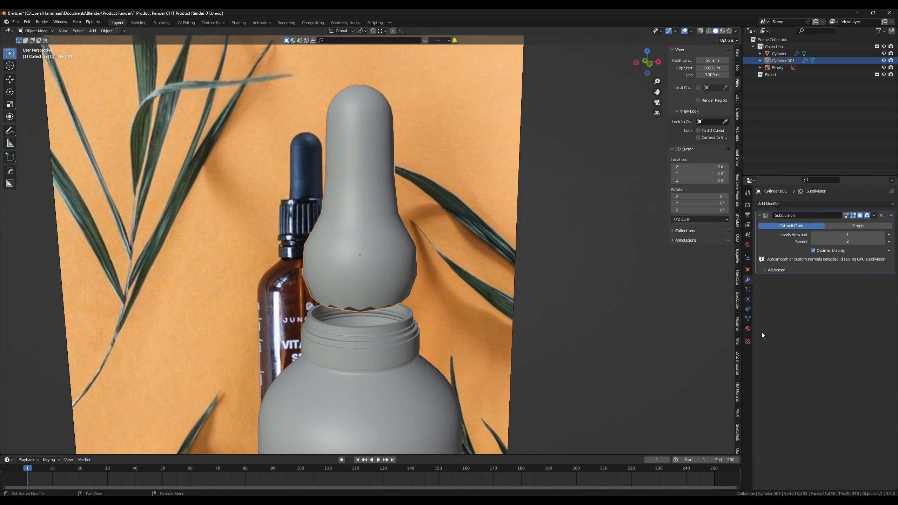
pyautogui.moveTo(819, 235); pyautogui.dragTo(837, 235)
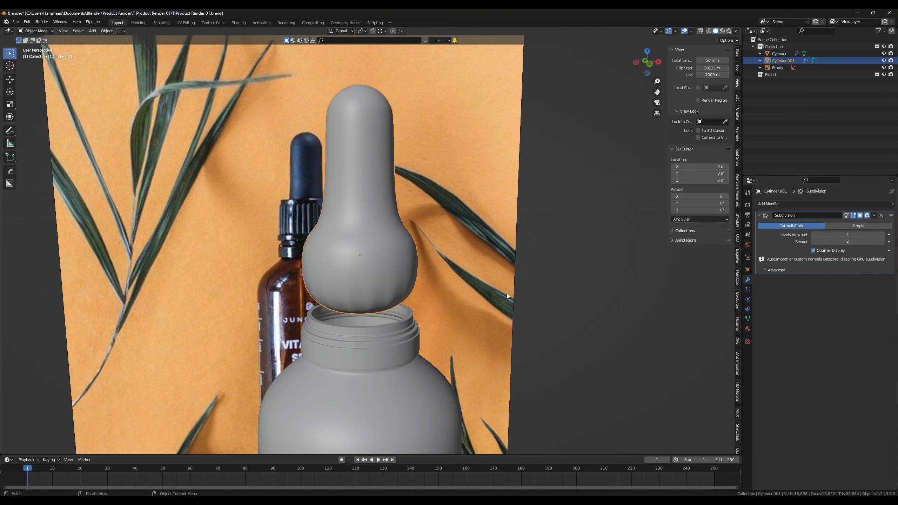
# - Add two edge loops around the cap in Edit Mode, one just below its top edge and one just above its bottom edge
pyautogui.moveTo(508, 295); pyautogui.dragTo(446, 281, button='middle')
pyautogui.press('Tab')
pyautogui.scroll(4, 416, 282)
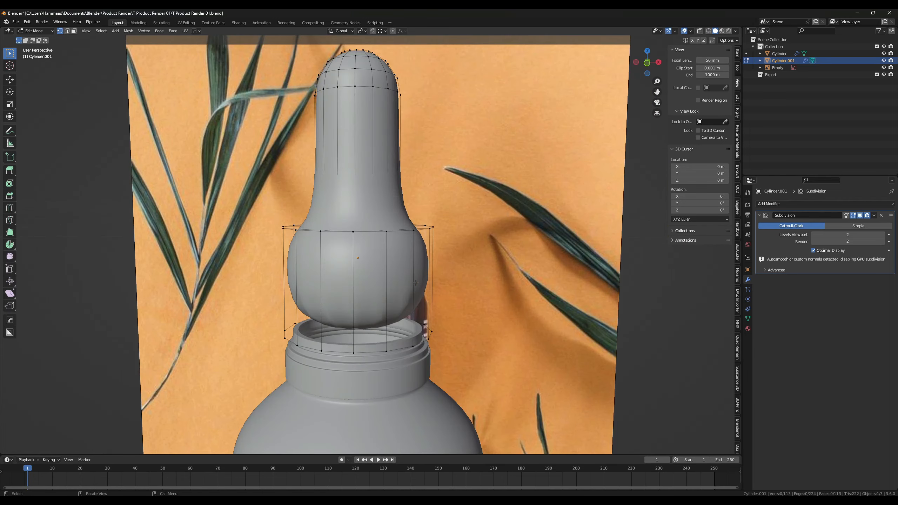
pyautogui.press('KP_1')
pyautogui.hotkey('ctrl', 'r')
pyautogui.click(312, 279)
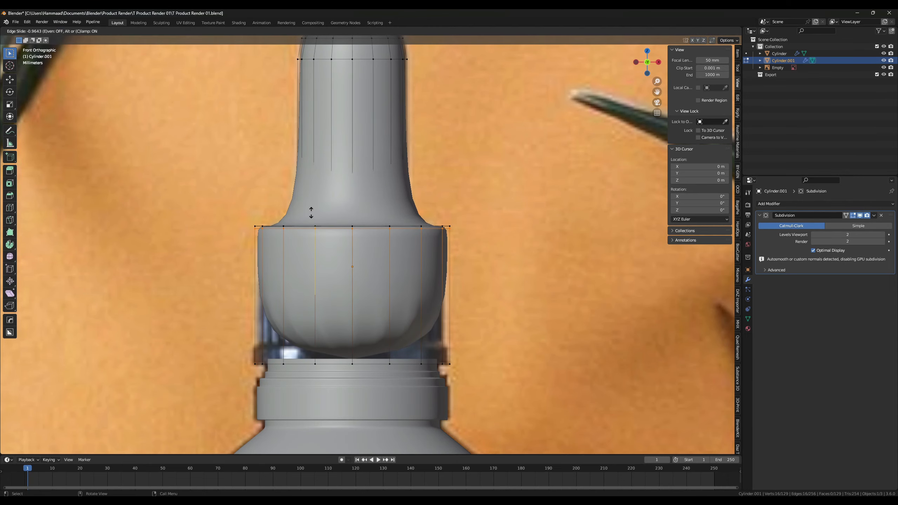
pyautogui.click(307, 362)
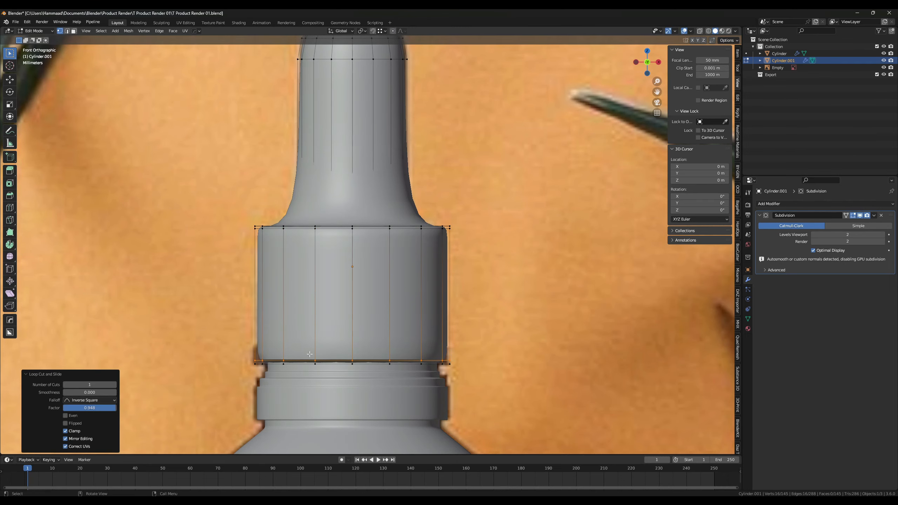
# - Add an edge loop on the cap's flat top and slide it close to the outer rim, with a factor of about 0.91
pyautogui.moveTo(320, 276); pyautogui.dragTo(321, 297, button='middle')
pyautogui.scroll(2, 318, 295)
pyautogui.hotkey('ctrl', 'r')
pyautogui.click(221, 260)
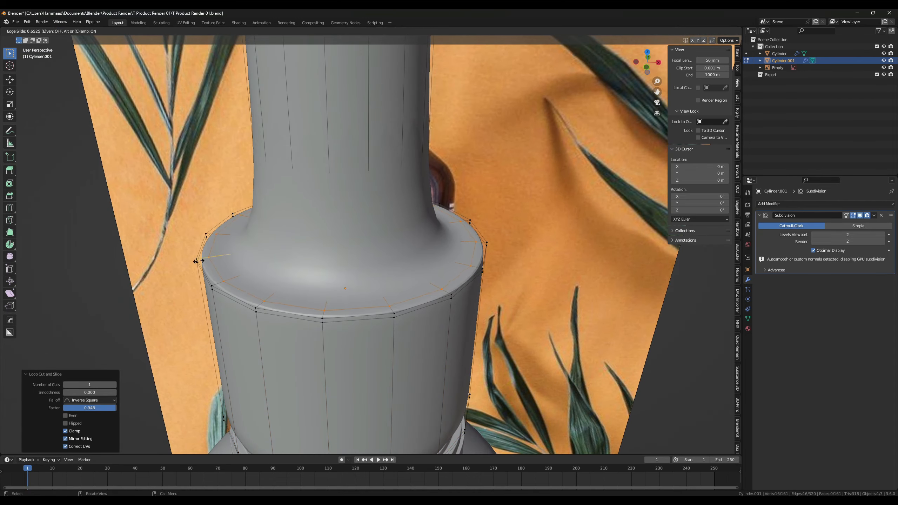
pyautogui.click(193, 258)
# - Add another edge loop on the cap's flat top, scale it inward by about 0.864, and return to Object Mode
pyautogui.hotkey('ctrl', 'r')
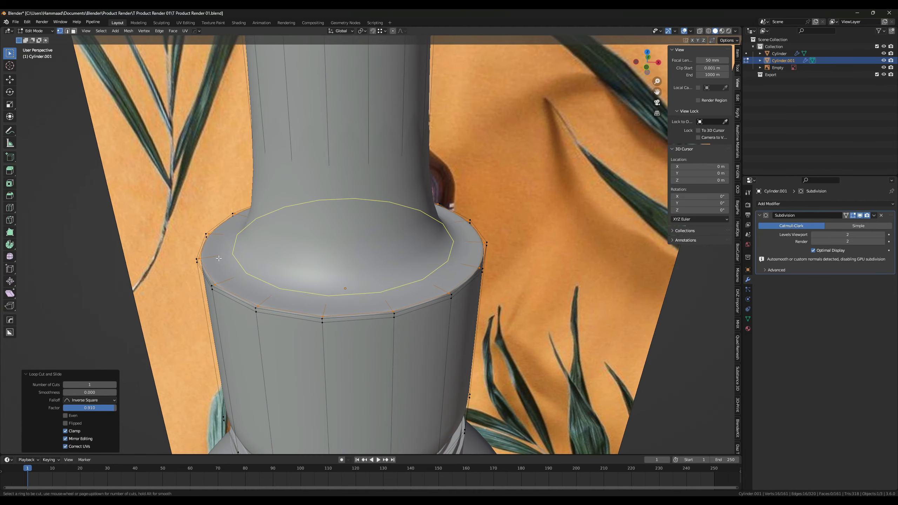
pyautogui.click(218, 259)
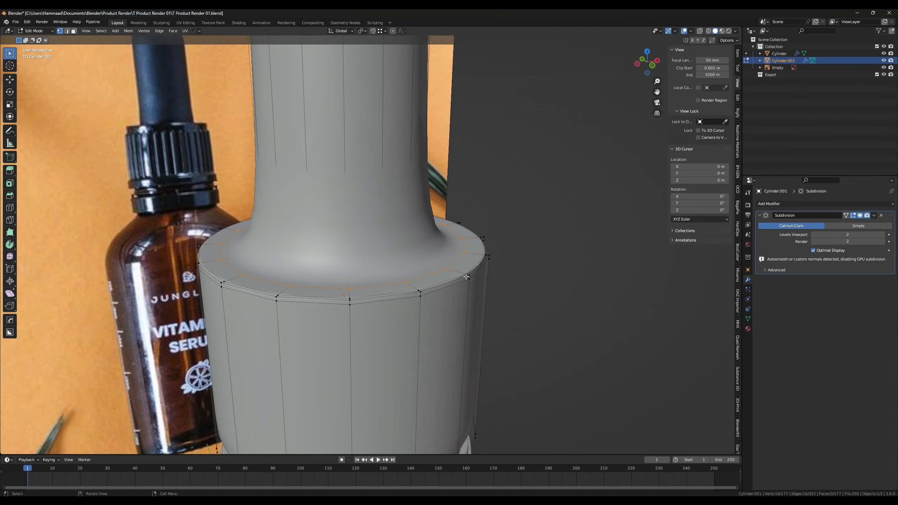
pyautogui.moveTo(489, 278); pyautogui.dragTo(469, 285, button='middle')
pyautogui.press('s')
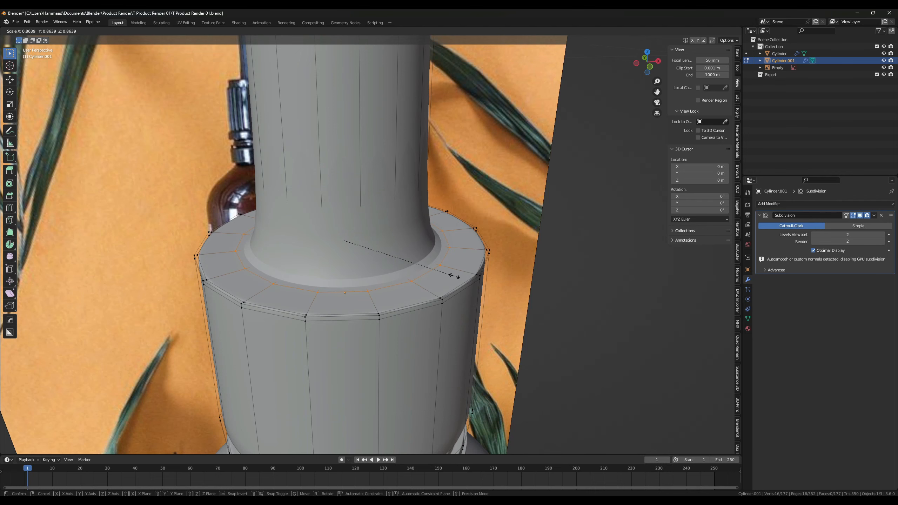
pyautogui.click(454, 276)
pyautogui.moveTo(454, 276); pyautogui.dragTo(461, 284, button='middle')
pyautogui.press('Tab')
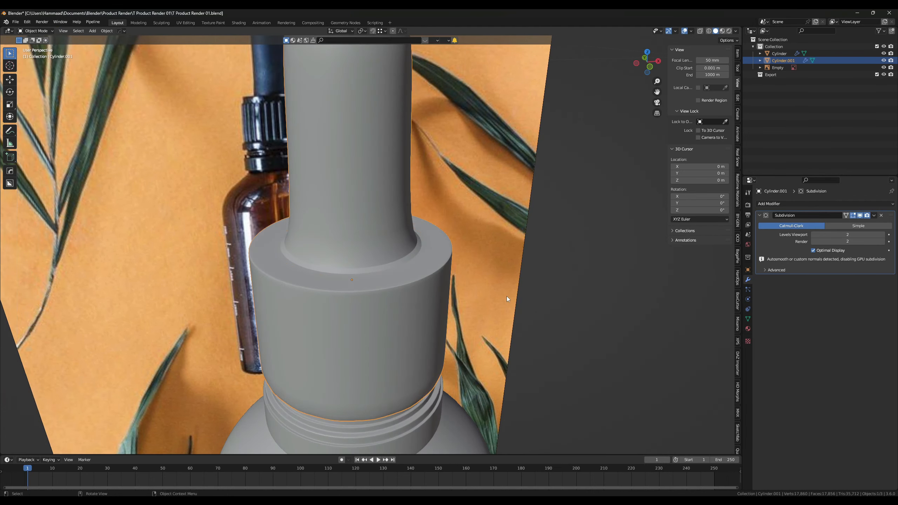
# - Apply Shade Smooth to the cap-and-bulb object and to the bottle below it
pyautogui.rightClick(386, 252)
pyautogui.click(385, 253)
pyautogui.press('Tab')
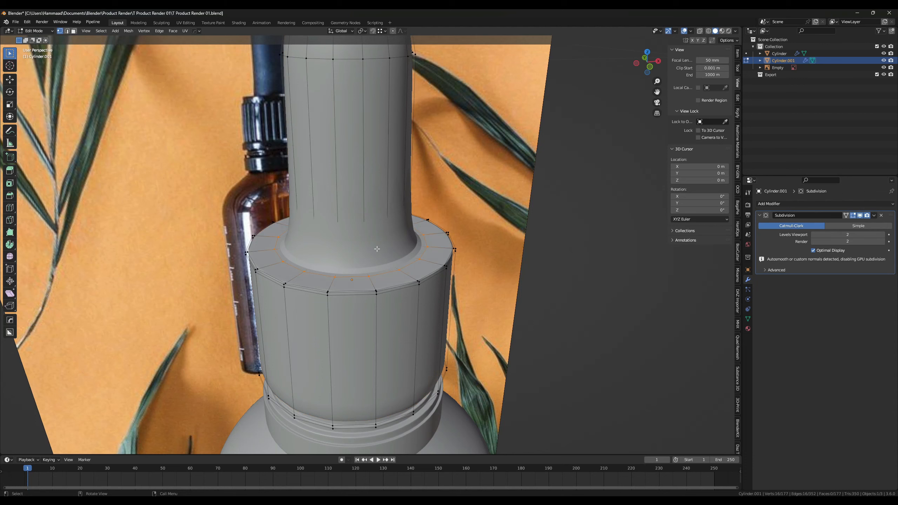
pyautogui.rightClick(377, 248)
pyautogui.click(454, 235)
pyautogui.press('Tab')
pyautogui.rightClick(364, 221)
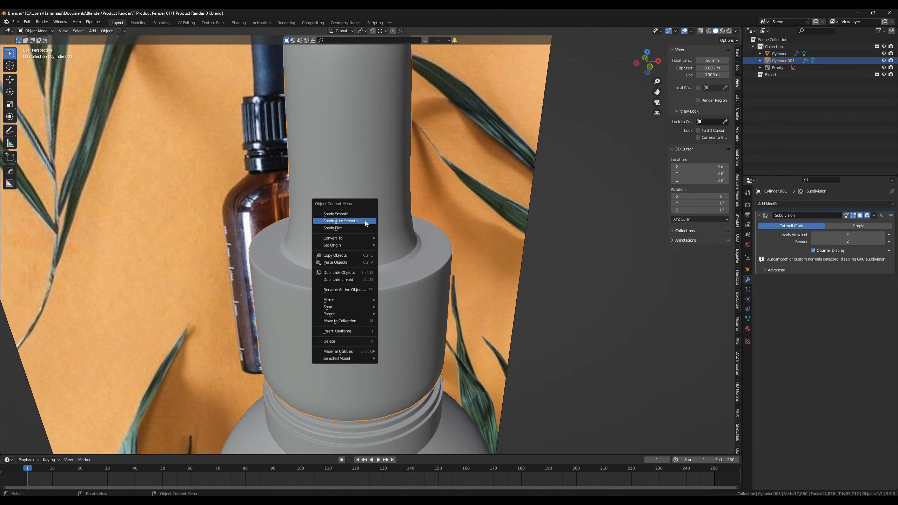
pyautogui.click(358, 210)
pyautogui.scroll(-3, 402, 255)
pyautogui.scroll(-3, 393, 261)
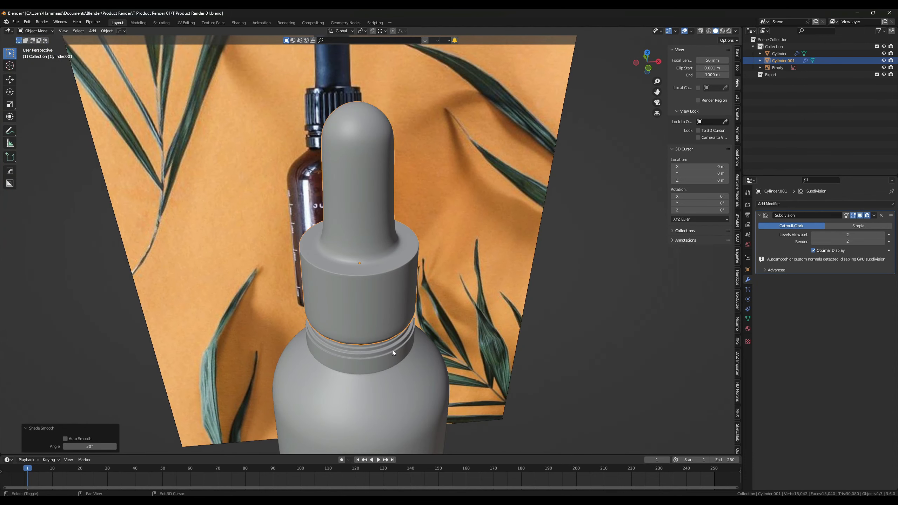
pyautogui.click(392, 355)
pyautogui.rightClick(392, 345)
pyautogui.click(393, 343)
# - Scale the inner edge loop on the cap's flat top inward by about 0.813, close to the base of the bulb
pyautogui.click(376, 261)
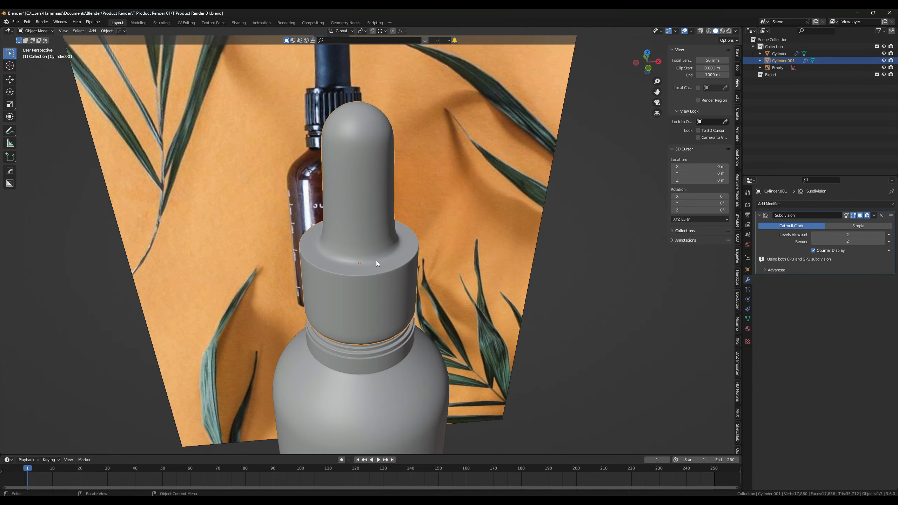
pyautogui.scroll(5, 393, 316)
pyautogui.moveTo(390, 311); pyautogui.dragTo(482, 262, button='middle')
pyautogui.press('Tab')
pyautogui.scroll(-2, 410, 261)
pyautogui.scroll(5, 410, 261)
pyautogui.press('s')
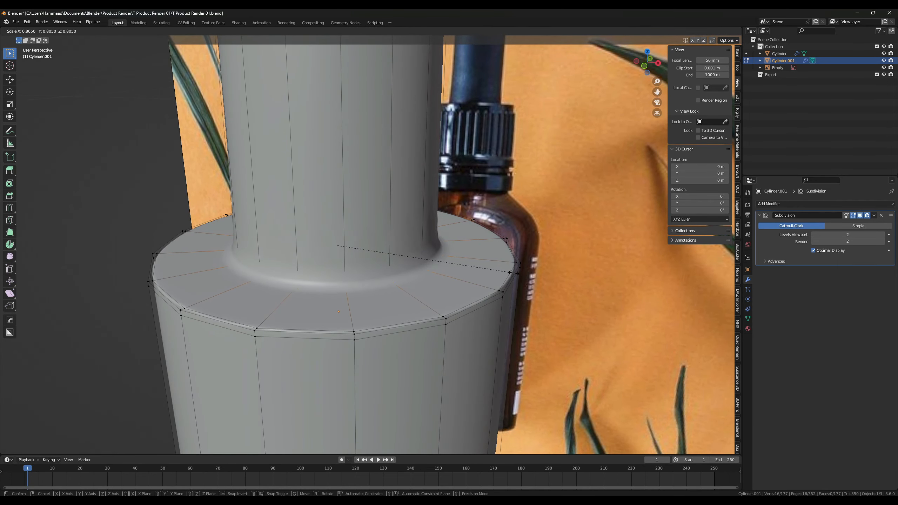
pyautogui.click(510, 273)
# - Add an edge loop around the bulb just above the cap, with a slide factor of about 0.77, and leave Edit Mode
pyautogui.hotkey('ctrl', 'r')
pyautogui.click(345, 215)
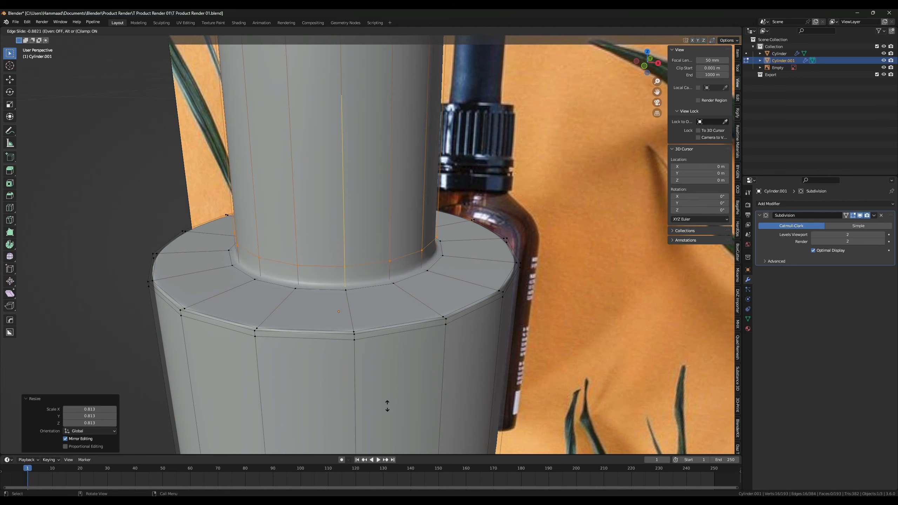
pyautogui.click(391, 381)
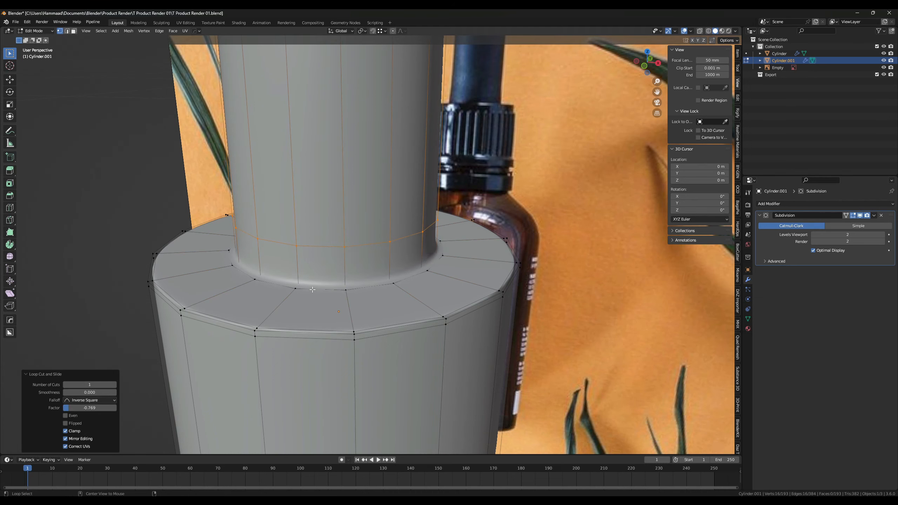
pyautogui.press('Tab')
# - Inset the cap's bottom face by about 0.029 m in face select mode and return to Object Mode
pyautogui.moveTo(430, 362); pyautogui.dragTo(310, 341, button='middle')
pyautogui.press('Tab')
pyautogui.press('Tab')
pyautogui.press('Tab')
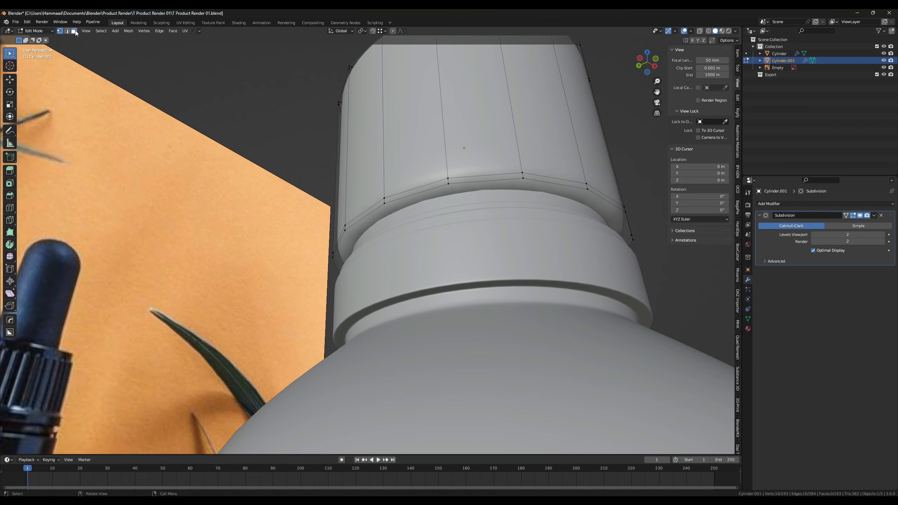
pyautogui.keyDown('alt'); pyautogui.click(354, 241); pyautogui.keyUp('alt')
pyautogui.hotkey('ctrl', 'z')
pyautogui.click(709, 31)
pyautogui.click(461, 244)
pyautogui.moveTo(472, 251); pyautogui.dragTo(432, 345, button='middle')
pyautogui.click(437, 353)
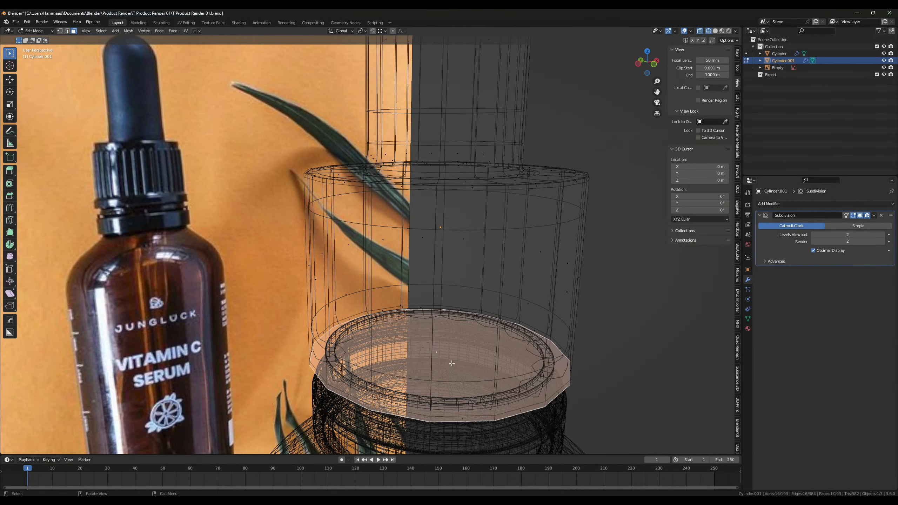
pyautogui.click(715, 30)
pyautogui.moveTo(524, 247)
pyautogui.mouseDown(button='middle')
pyautogui.moveTo(524, 151)
pyautogui.moveTo(536, 142)
pyautogui.mouseUp(button='middle')
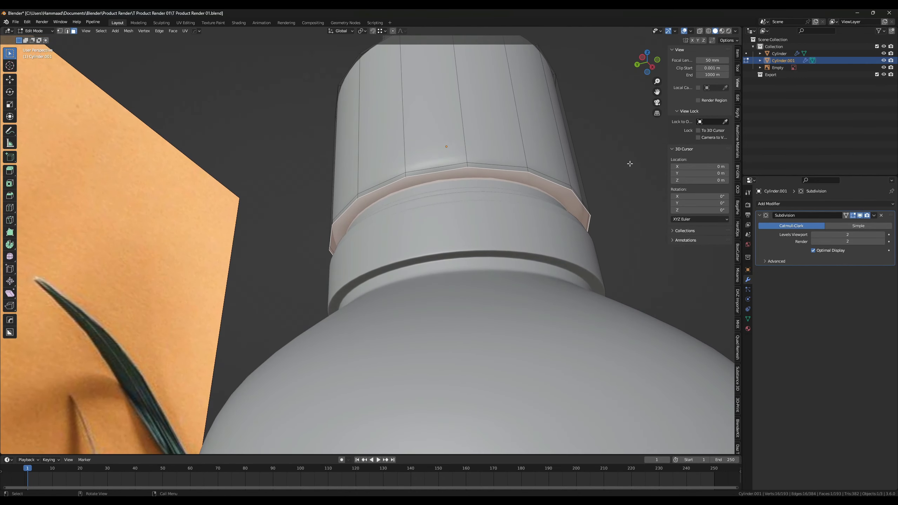
pyautogui.press('i')
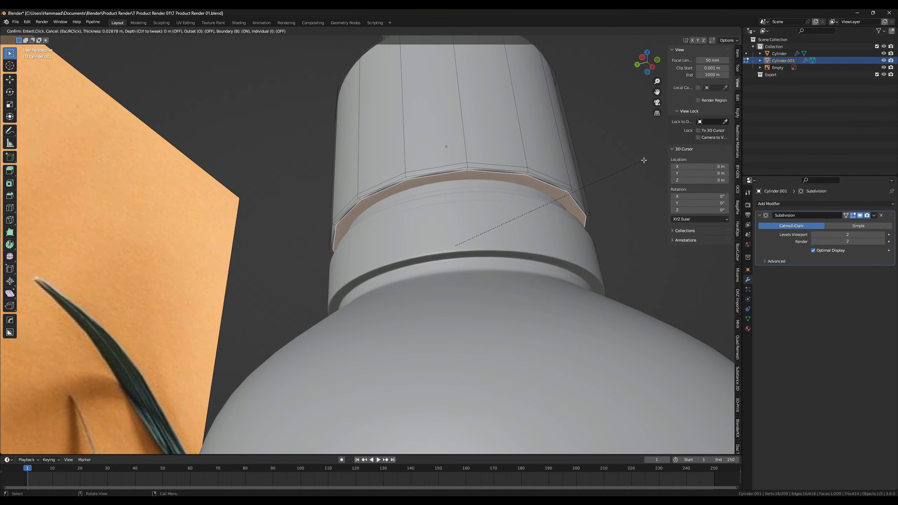
pyautogui.click(643, 161)
pyautogui.press('Tab')
pyautogui.scroll(-3, 557, 169)
pyautogui.moveTo(558, 170); pyautogui.dragTo(469, 166, button='middle')
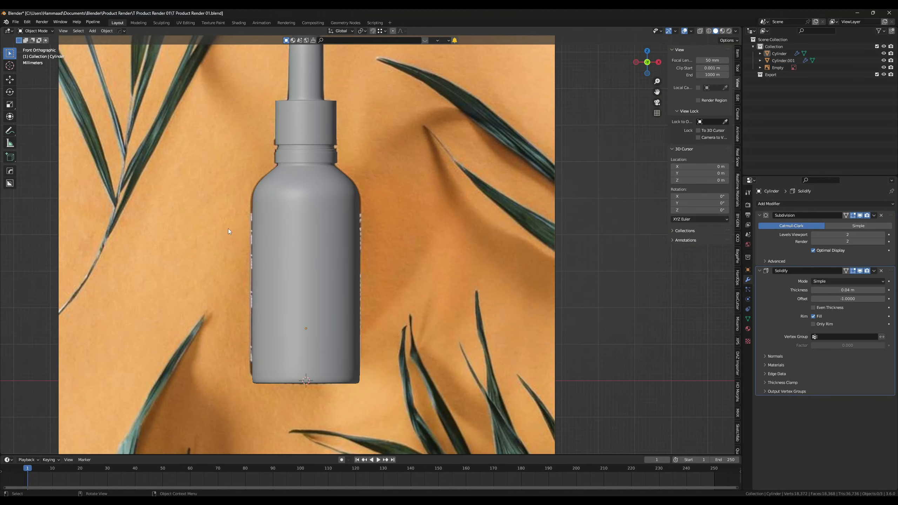
# - Duplicate the face loop around the bottle's straight body in place and separate the copy into its own object
pyautogui.scroll(-2, 239, 229)
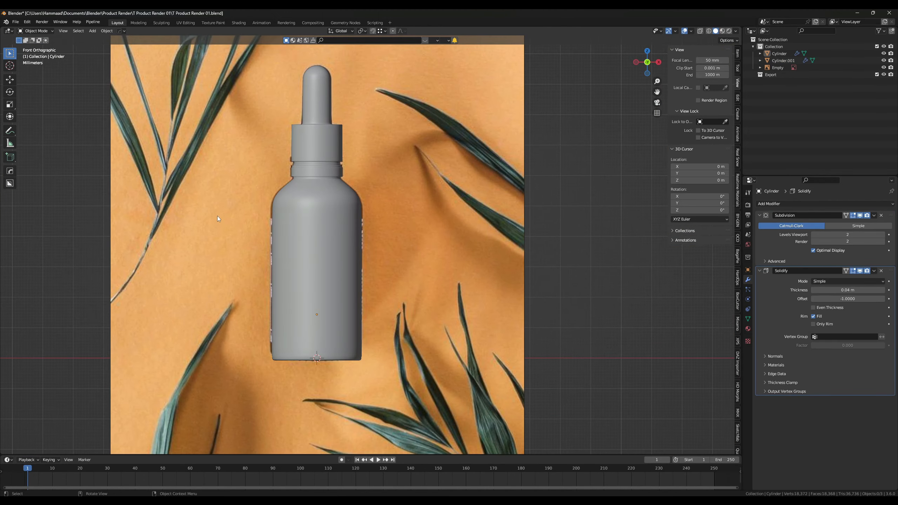
pyautogui.scroll(2, 229, 241)
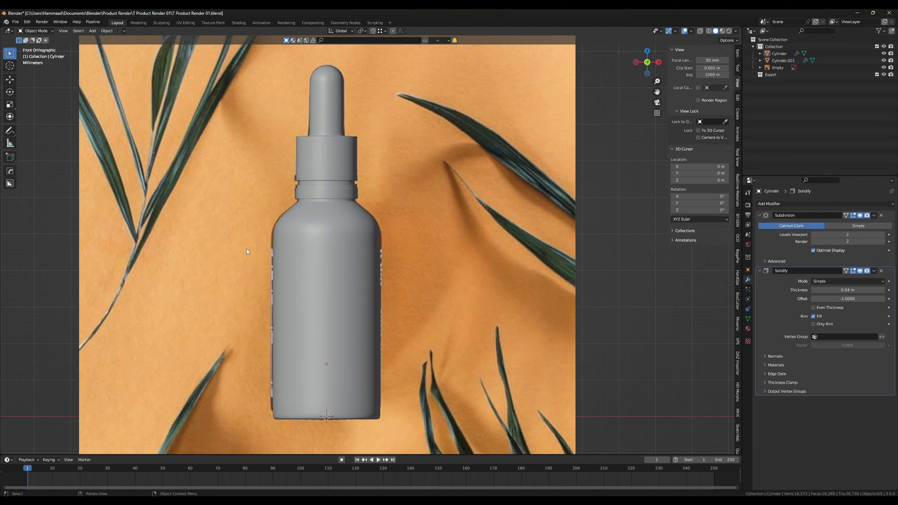
pyautogui.press('Tab')
pyautogui.scroll(1, 246, 251)
pyautogui.keyDown('alt'); pyautogui.click(289, 212); pyautogui.keyUp('alt')
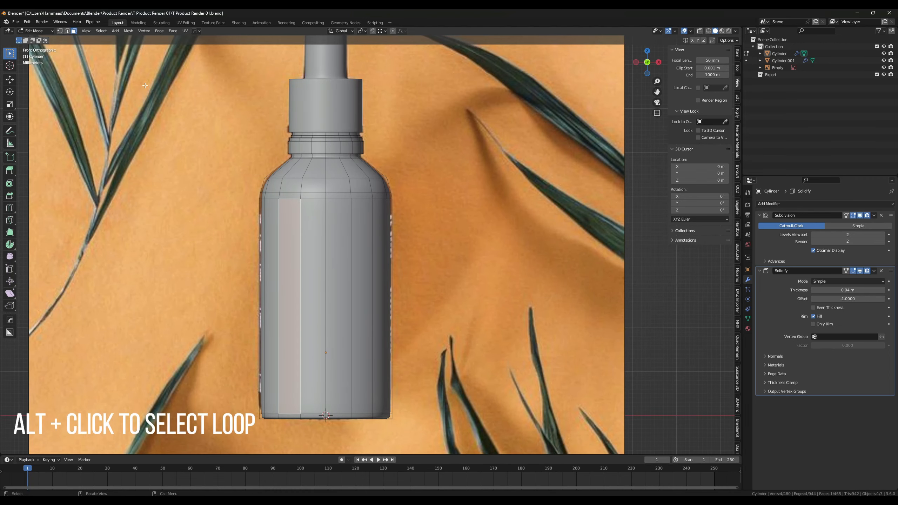
pyautogui.keyDown('alt'); pyautogui.click(264, 241); pyautogui.keyUp('alt')
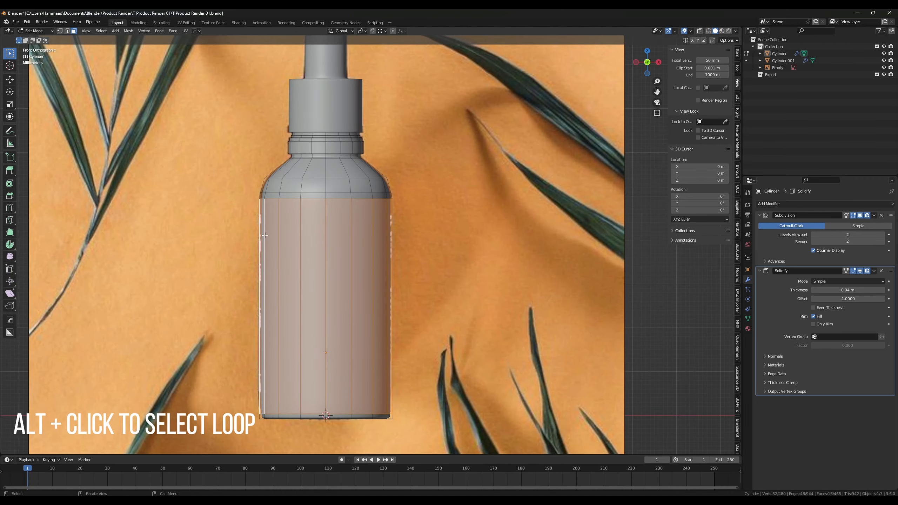
pyautogui.moveTo(264, 241); pyautogui.dragTo(289, 245, button='middle')
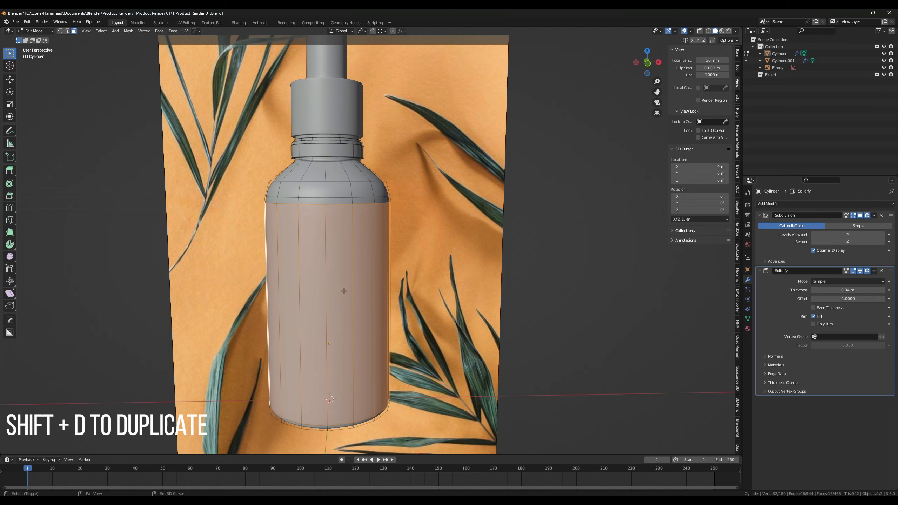
pyautogui.hotkey('shift', 'd')
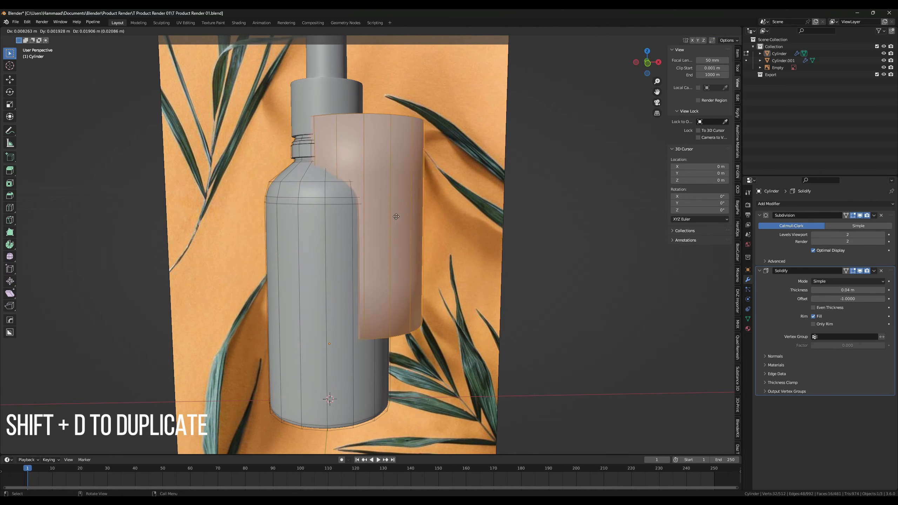
pyautogui.rightClick(435, 217)
pyautogui.press('p')
pyautogui.click(435, 217)
pyautogui.press('Tab')
# - Scale the separated body band's mesh slightly outward in X and Y only, excluding Z, and return to Object Mode
pyautogui.click(354, 271)
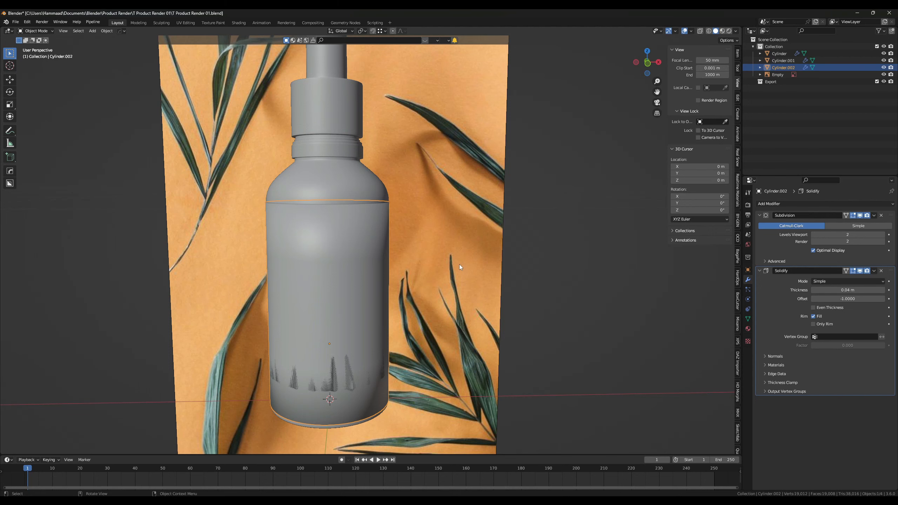
pyautogui.press('Tab')
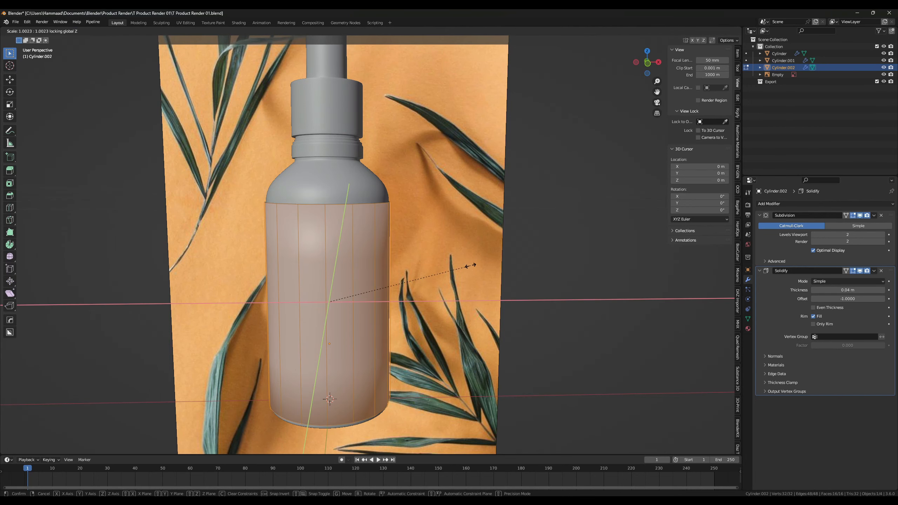
pyautogui.press('Tab')
pyautogui.click(555, 266)
pyautogui.moveTo(554, 266); pyautogui.dragTo(267, 250, button='middle')
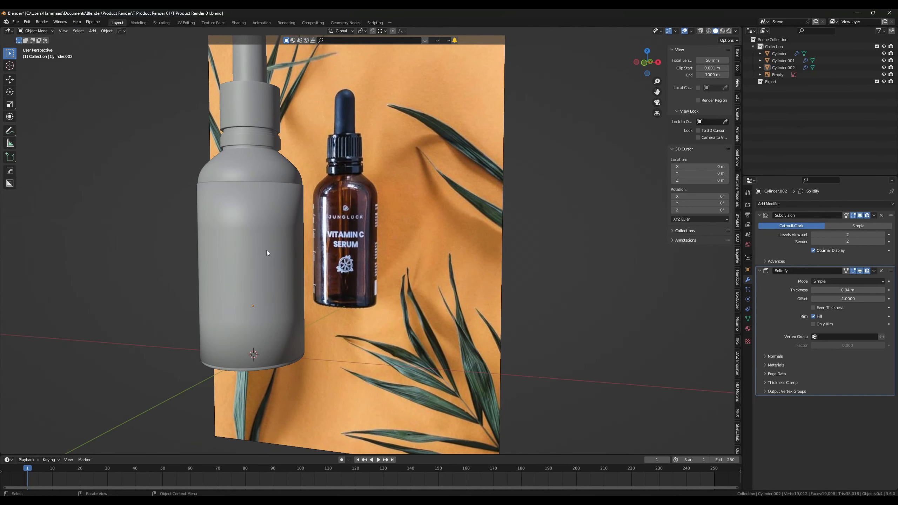
# - Apply Shade Auto Smooth to the separated label band
pyautogui.click(266, 250)
pyautogui.rightClick(259, 246)
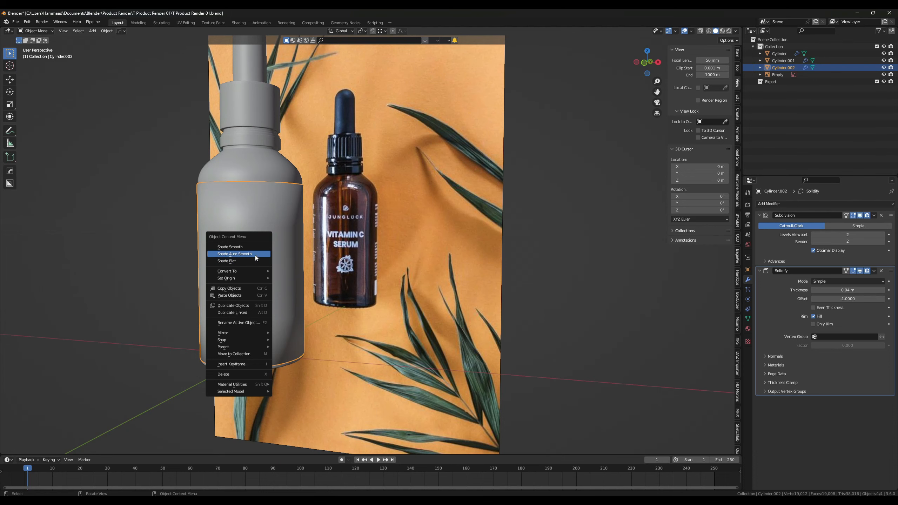
pyautogui.click(254, 252)
pyautogui.rightClick(254, 252)
pyautogui.click(251, 258)
pyautogui.rightClick(251, 258)
pyautogui.click(249, 251)
pyautogui.moveTo(249, 246); pyautogui.dragTo(357, 269, button='middle')
# - Scale the label band's mesh to about 0.902 along Z in front view, and remove its Solidify modifier in Object Mode
pyautogui.press('Tab')
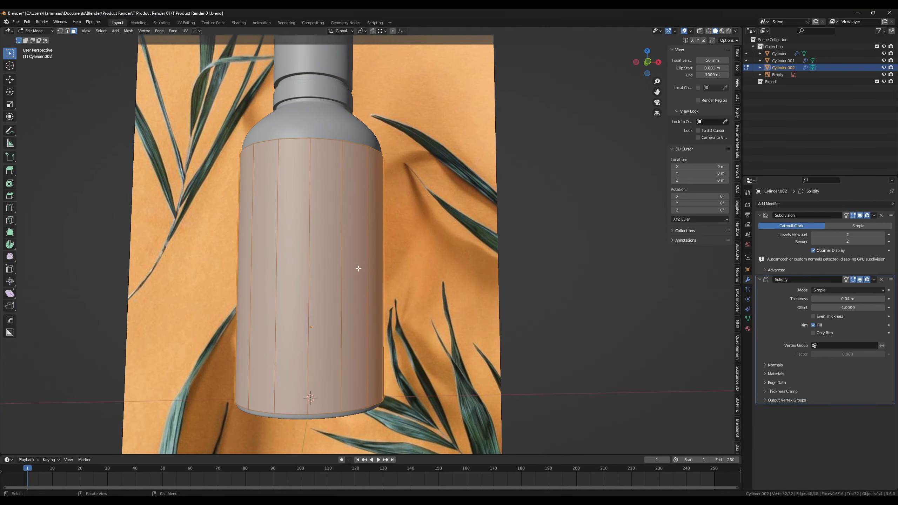
pyautogui.press('KP_1')
pyautogui.scroll(-3, 354, 272)
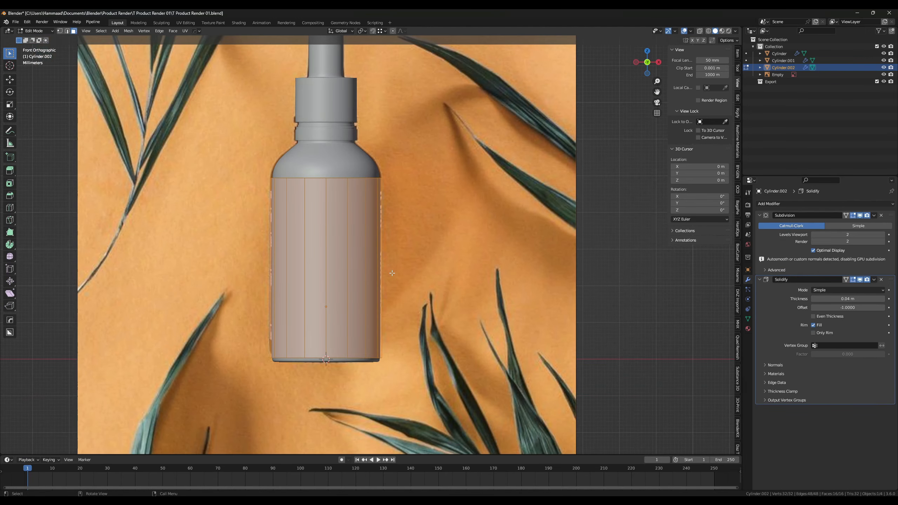
pyautogui.press('s')
pyautogui.press('z')
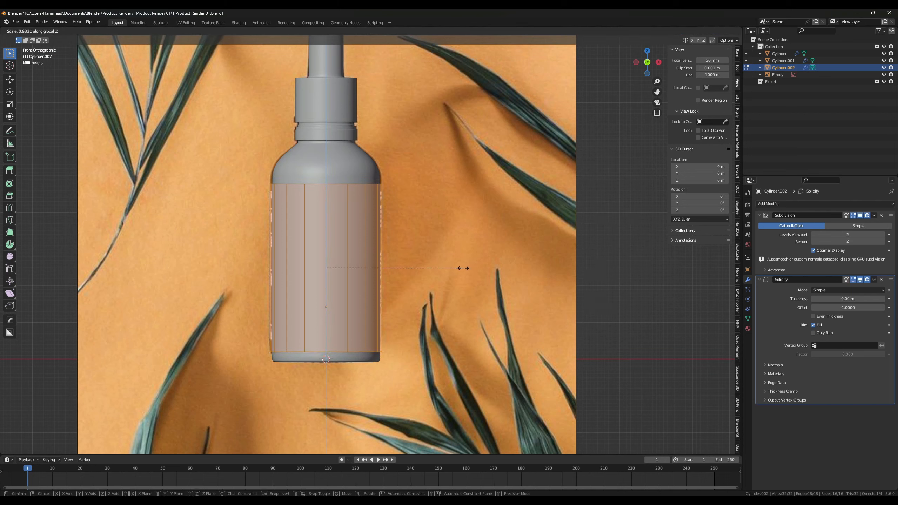
pyautogui.click(458, 268)
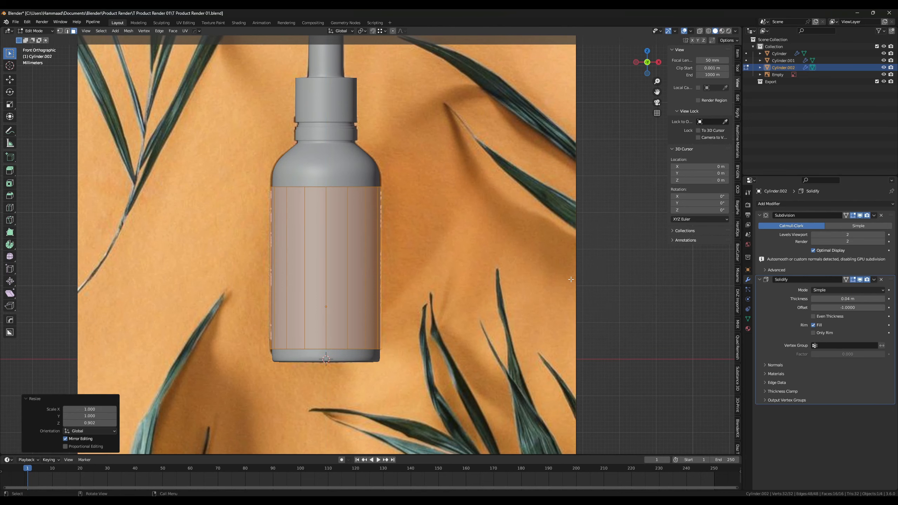
pyautogui.press('Tab')
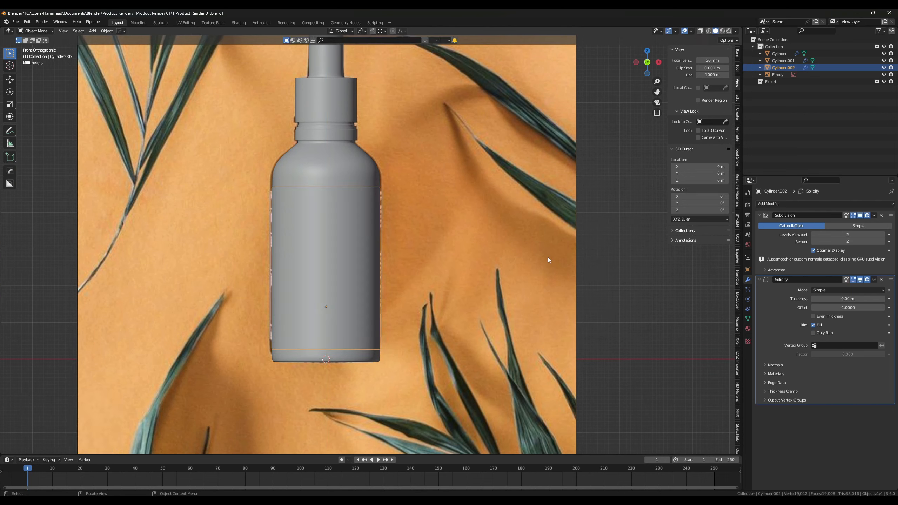
pyautogui.click(882, 280)
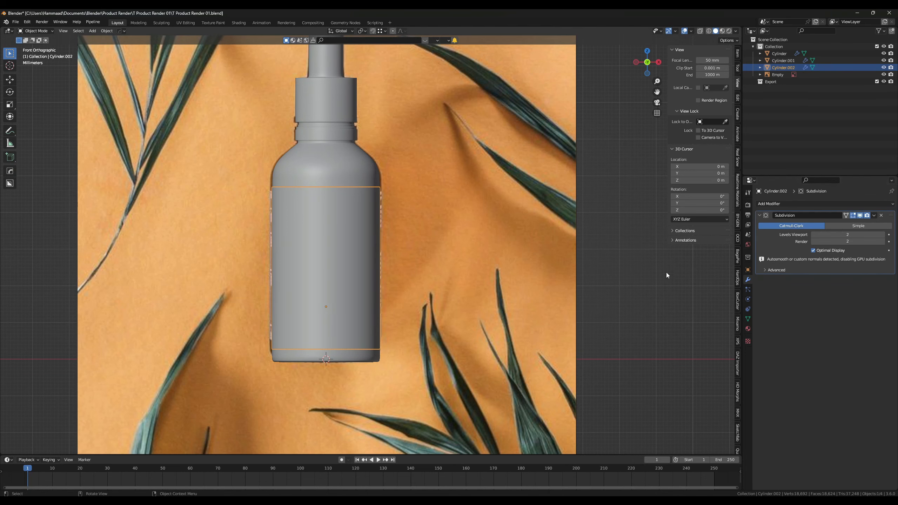
# - Scale the label band's mesh to about 0.952 along Z, move it slightly up along Z, and return to Object Mode
pyautogui.scroll(1, 516, 253)
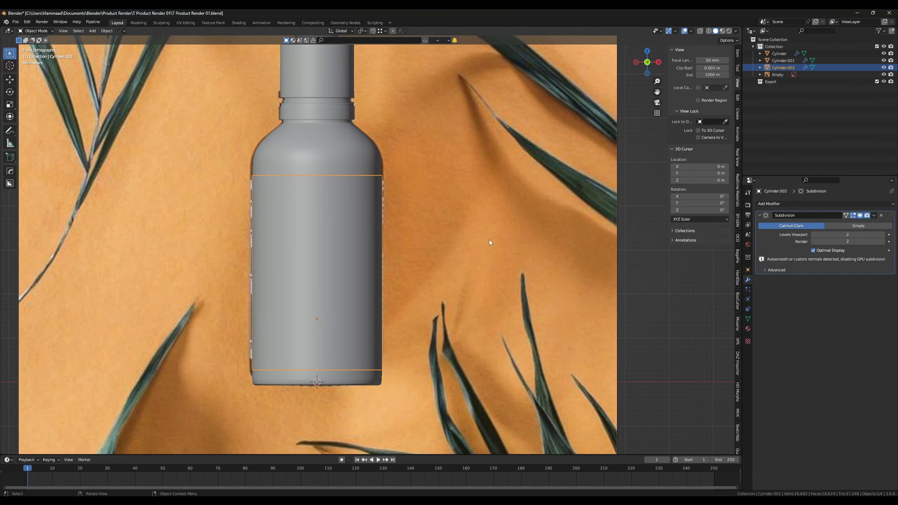
pyautogui.press('Tab')
pyautogui.press('s')
pyautogui.press('z')
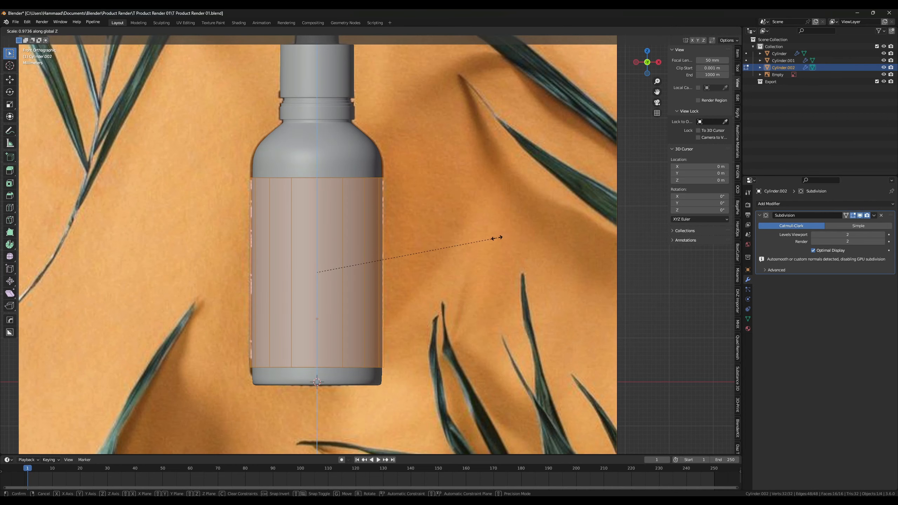
pyautogui.click(492, 237)
pyautogui.press('g')
pyautogui.press('z')
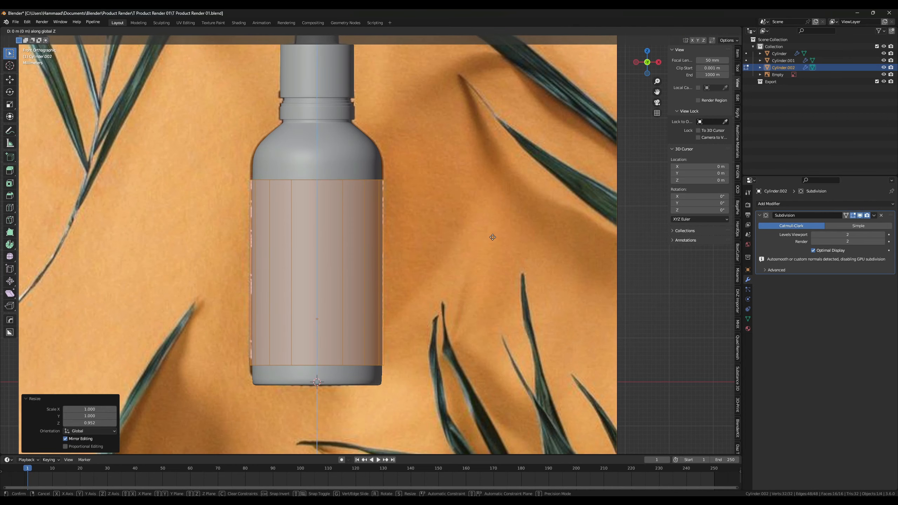
pyautogui.click(493, 236)
pyautogui.press('Tab')
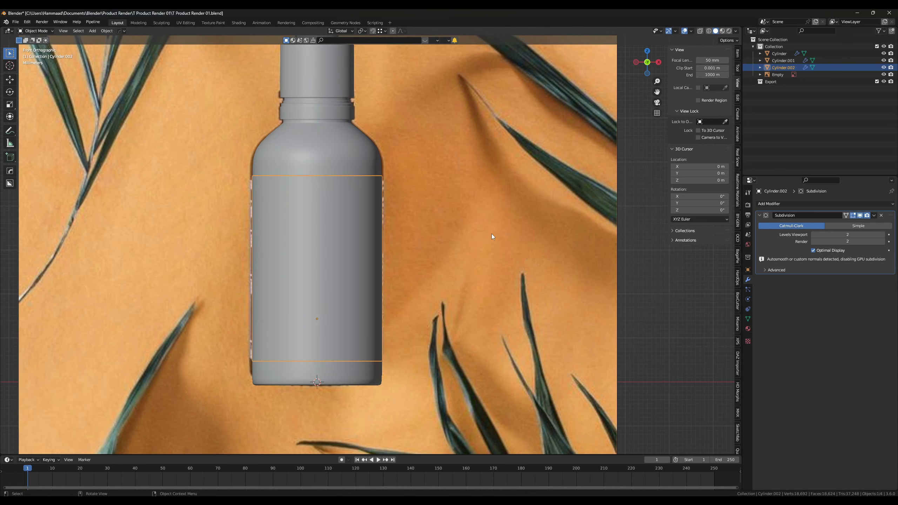
# - Create a new material named Label on the label band
pyautogui.scroll(-4, 491, 234)
pyautogui.click(547, 249)
pyautogui.moveTo(547, 249); pyautogui.dragTo(420, 254, button='middle')
pyautogui.click(448, 247)
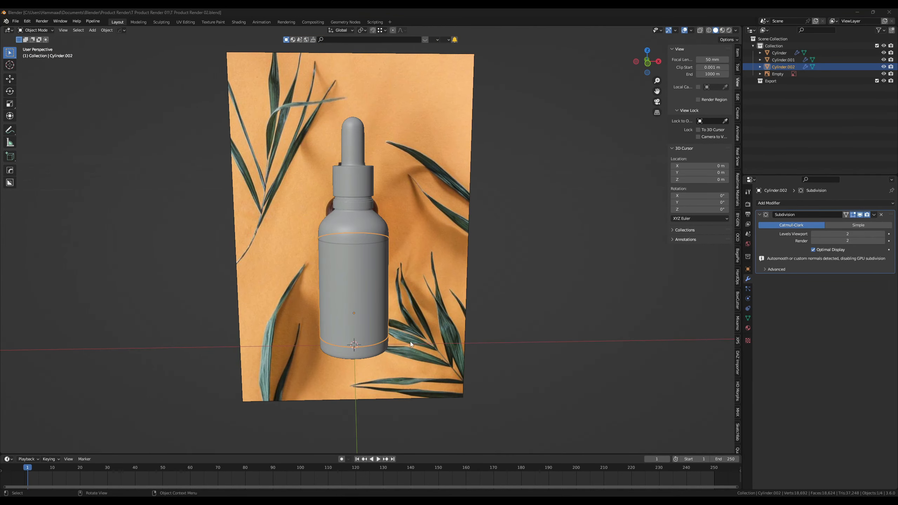
pyautogui.click(361, 286)
pyautogui.click(749, 329)
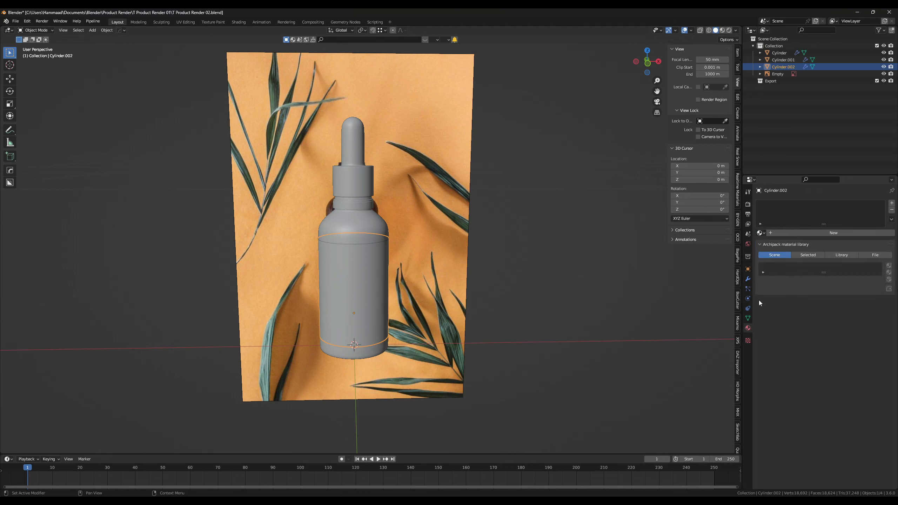
pyautogui.click(787, 233)
pyautogui.write('La')
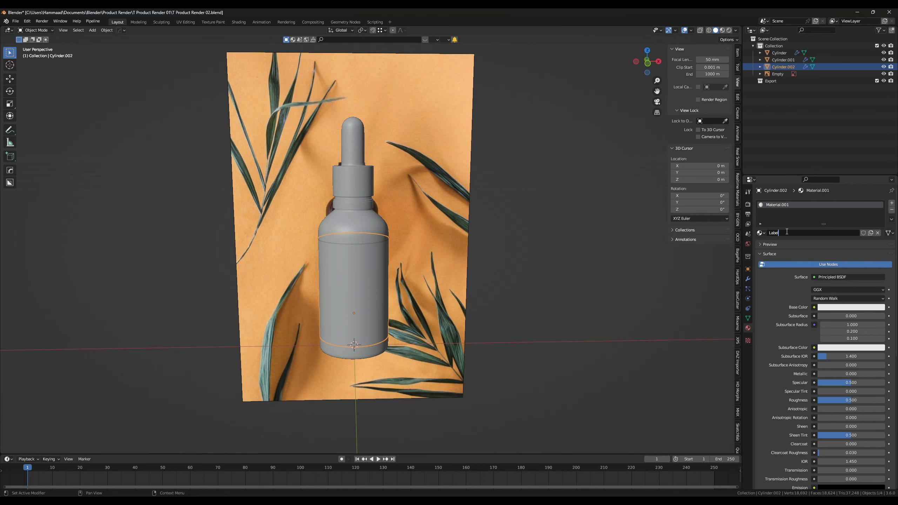
pyautogui.write('bel')
pyautogui.press('Return')
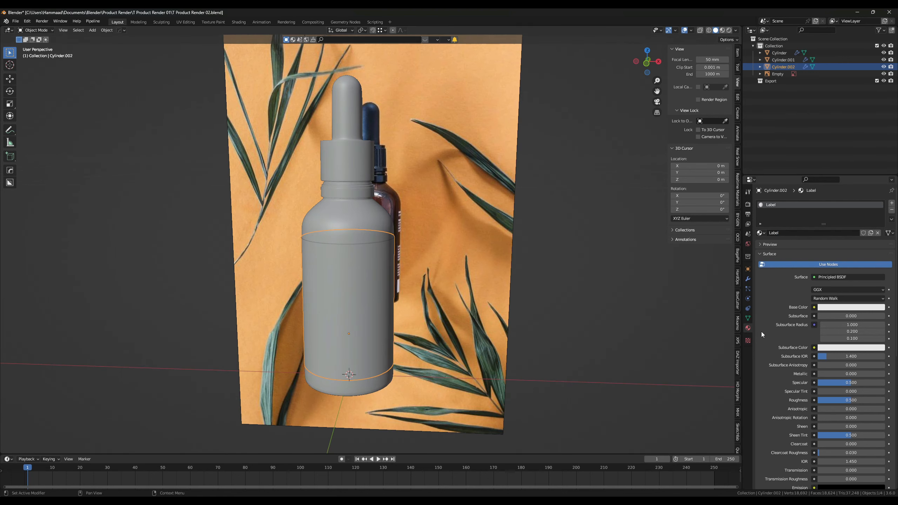
# - Set the Label material's base color to red and show the viewport in Material Preview
pyautogui.click(838, 307)
pyautogui.moveTo(850, 247); pyautogui.dragTo(847, 256)
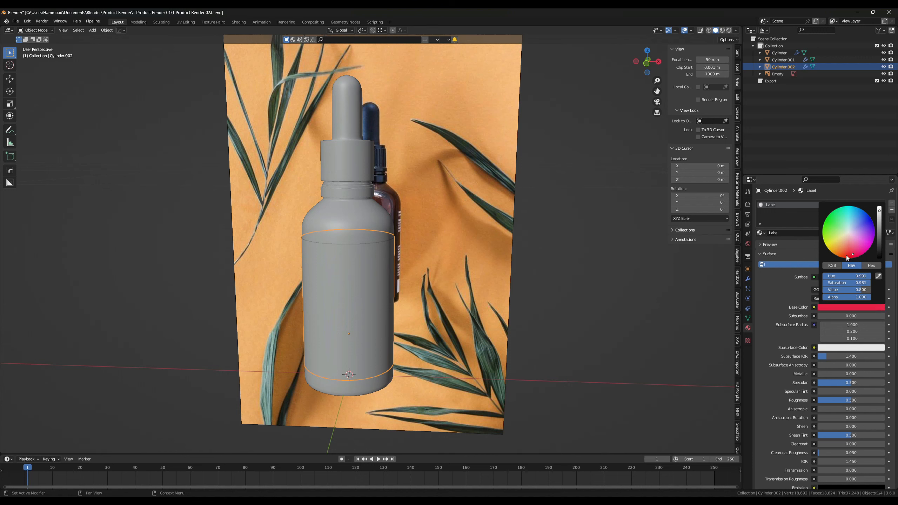
pyautogui.click(721, 30)
# - Set the Label material's base color to pale cream (hue 0.059, saturation 0.155, value 0.800) and return to Solid shading
pyautogui.click(851, 307)
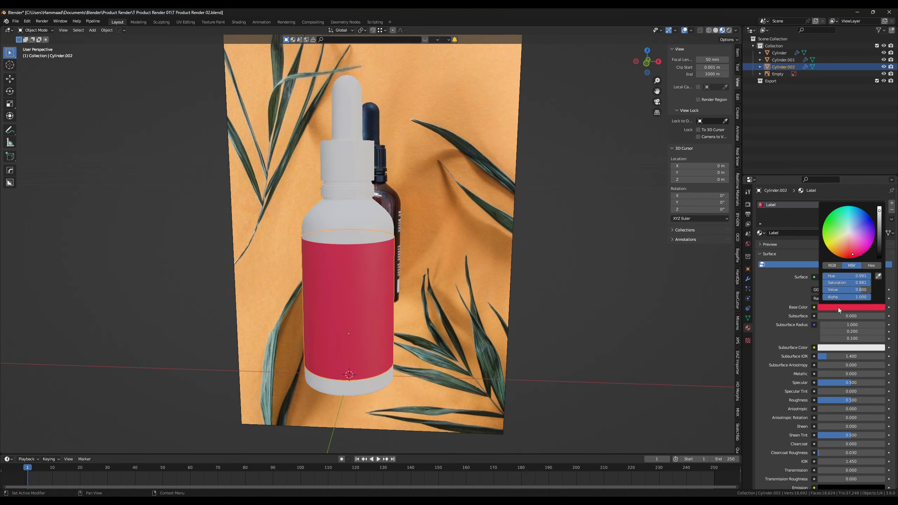
pyautogui.moveTo(849, 233)
pyautogui.mouseDown()
pyautogui.moveTo(860, 240)
pyautogui.moveTo(840, 222)
pyautogui.moveTo(848, 234)
pyautogui.mouseUp()
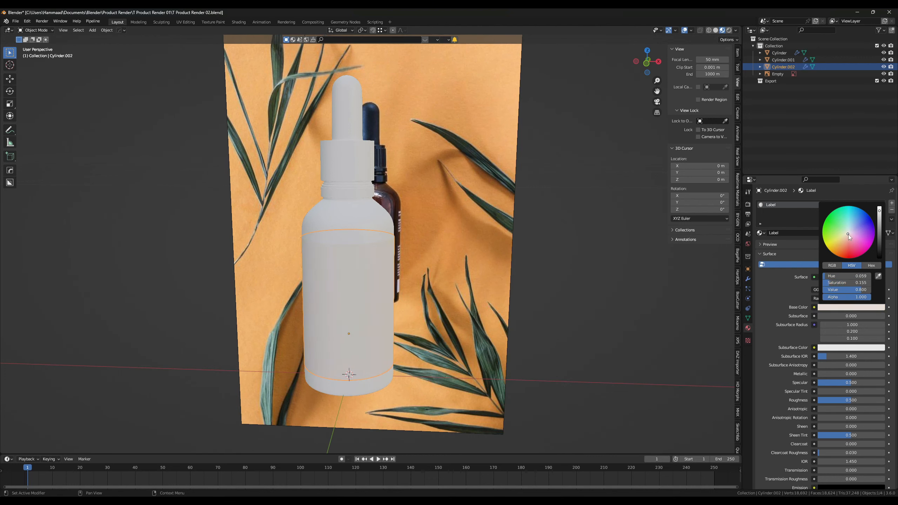
pyautogui.click(714, 31)
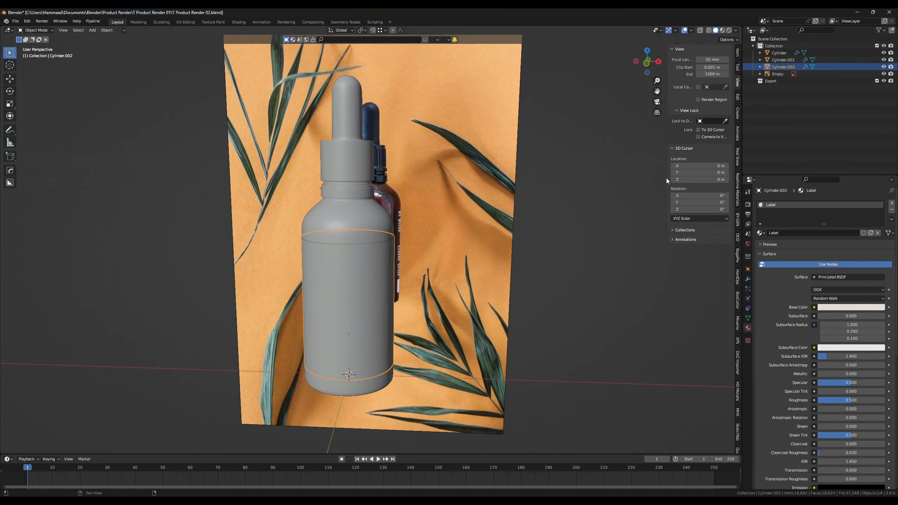
# - Switch to Canva's Label maker in the browser and start a label from the Brown and Cream Luxury Elegant Parfume Label template
pyautogui.moveTo(0, 117); pyautogui.dragTo(399, 10)
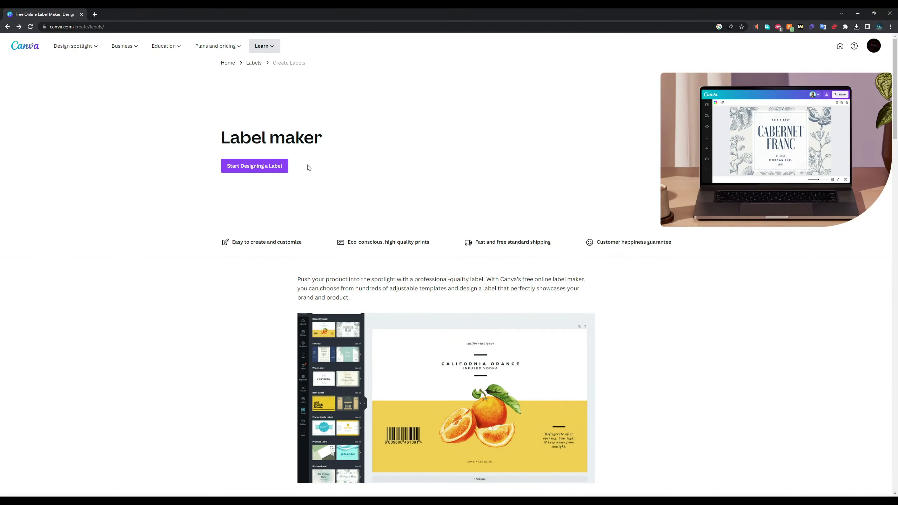
pyautogui.click(249, 168)
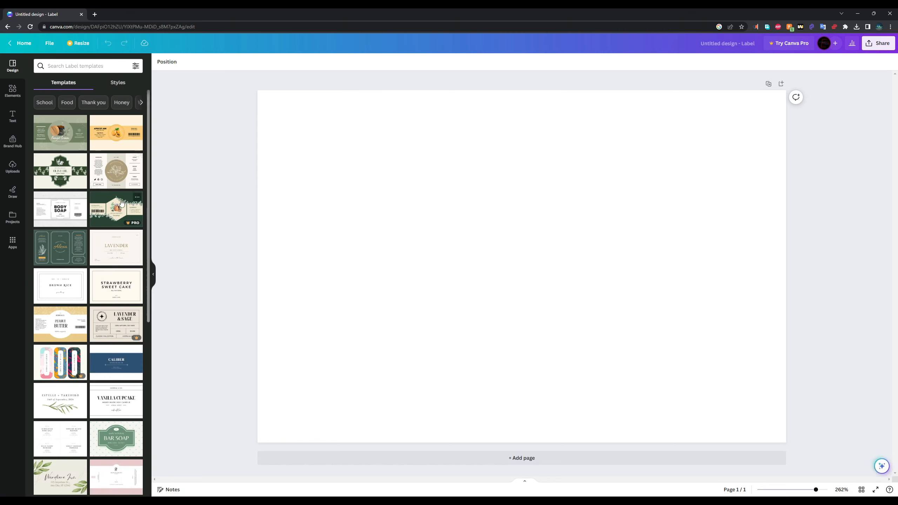
pyautogui.scroll(-5, 121, 203)
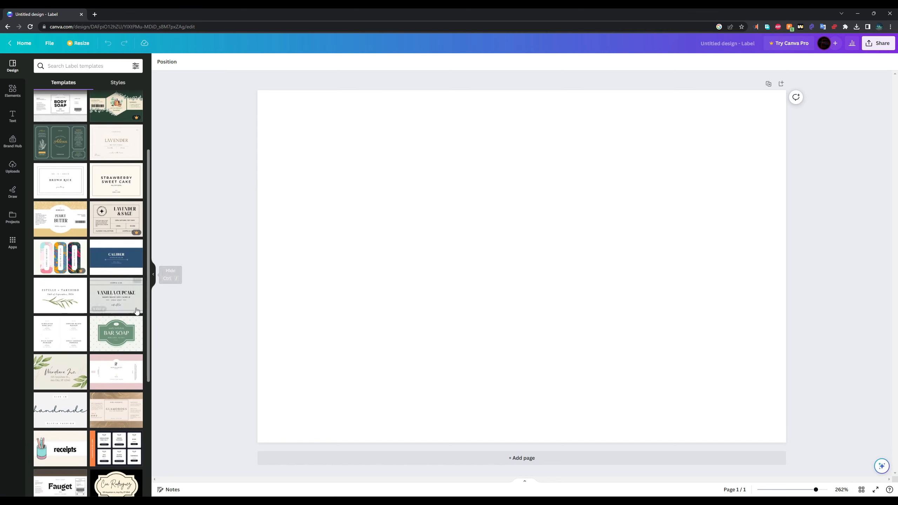
pyautogui.click(125, 333)
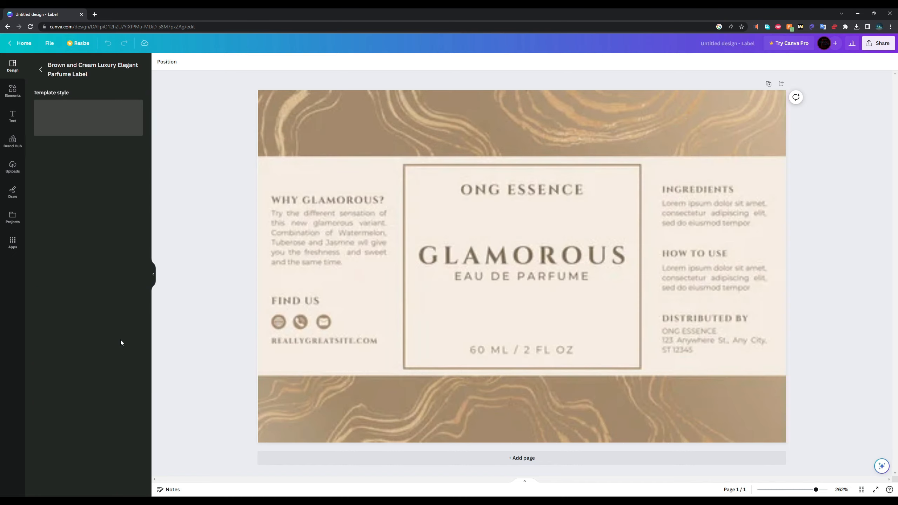
# - Select the GLAMOROUS title on the label and set up the design's download as a PNG file
pyautogui.click(459, 254)
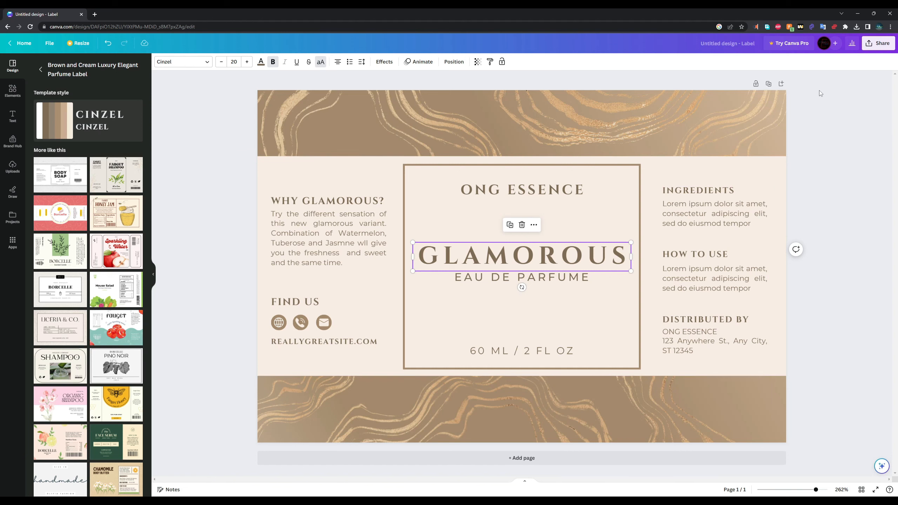
pyautogui.click(872, 47)
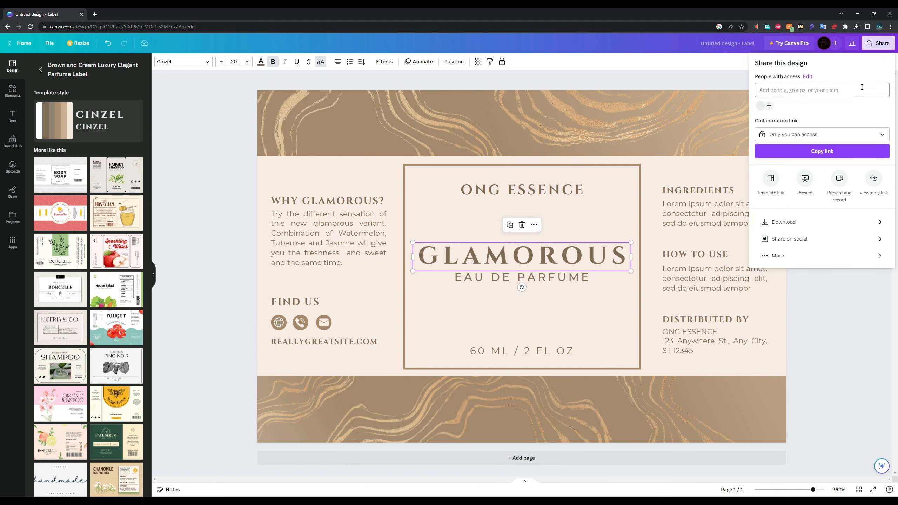
pyautogui.click(792, 229)
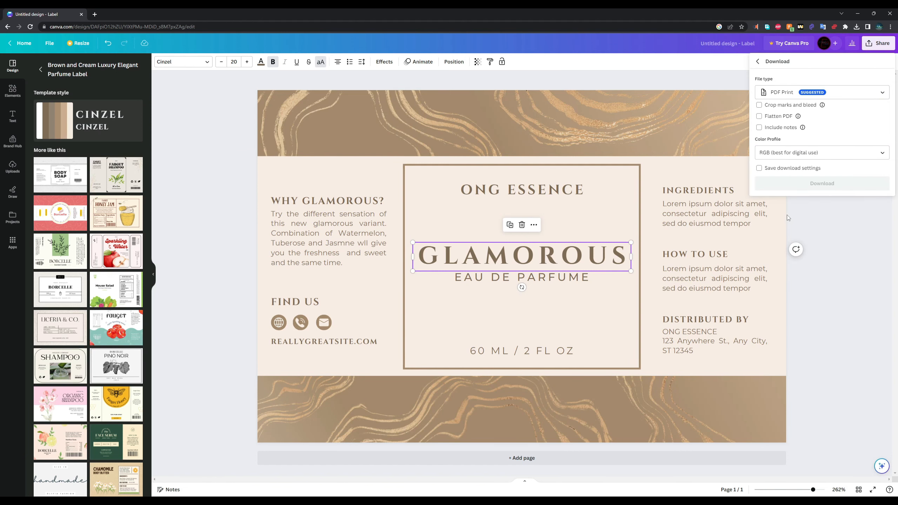
pyautogui.click(781, 93)
pyautogui.click(778, 136)
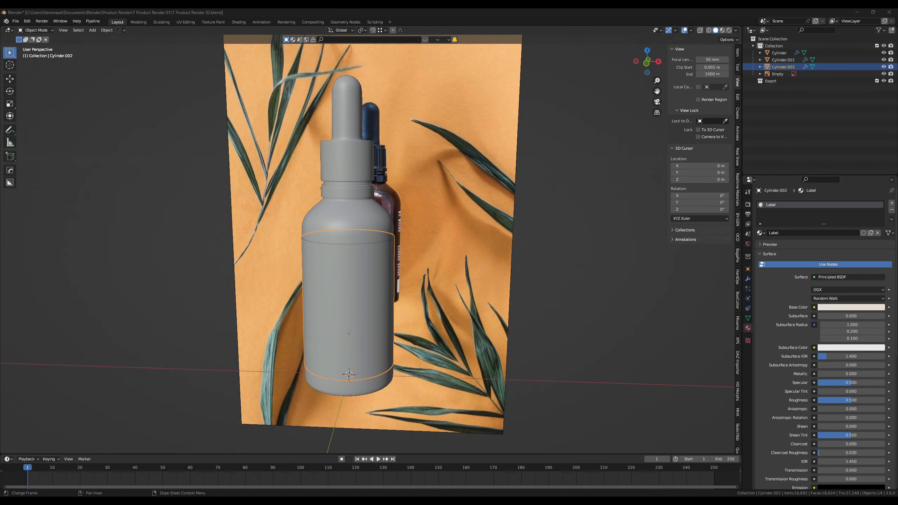
# - Switch to the Product Render folder in File Explorer, show its files as icon thumbnails and select Untitled design.png
pyautogui.moveTo(371, 501)
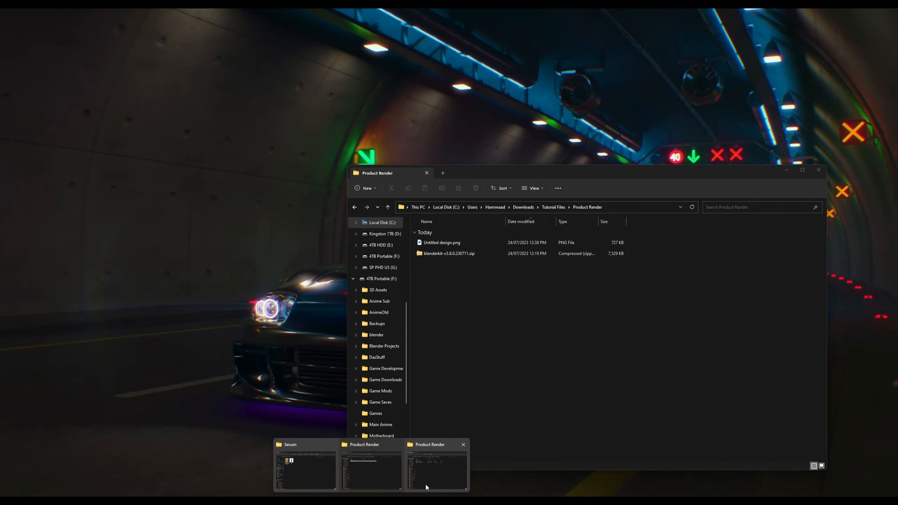
pyautogui.click(425, 485)
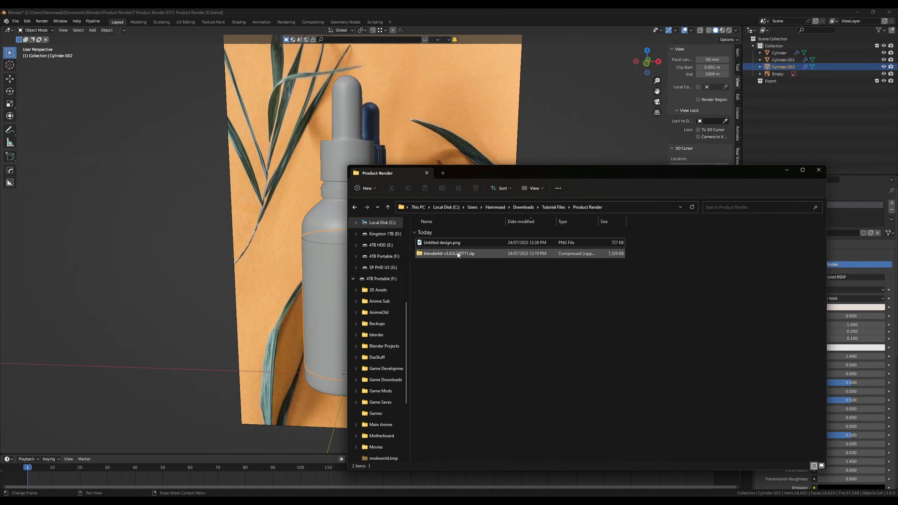
pyautogui.click(455, 242)
pyautogui.rightClick(489, 292)
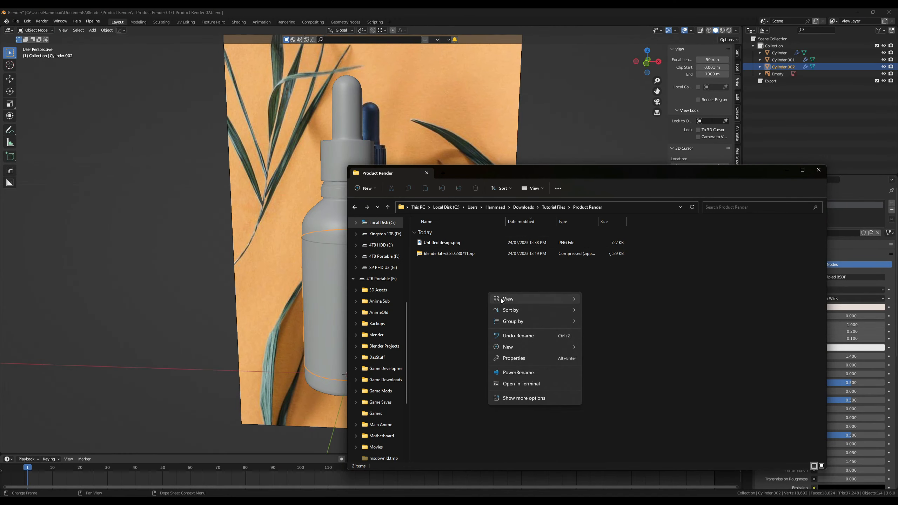
pyautogui.moveTo(503, 298)
pyautogui.click(608, 311)
pyautogui.click(446, 272)
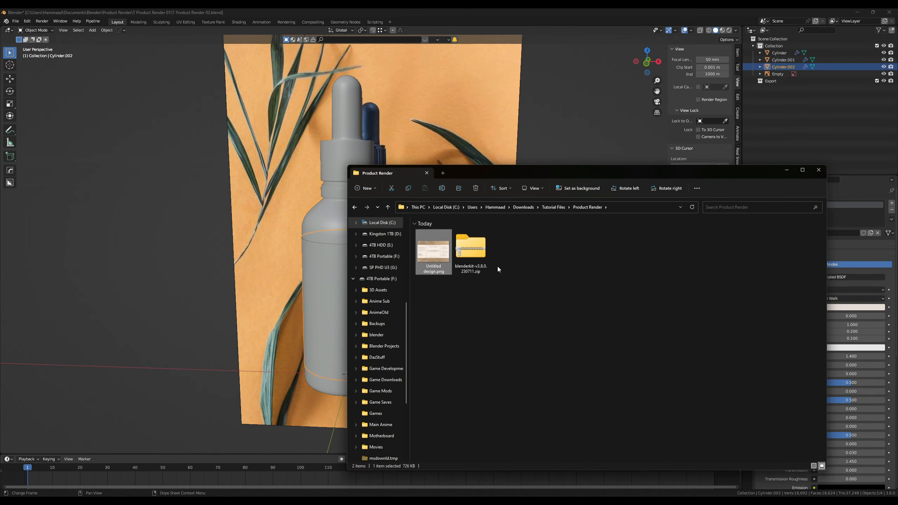
pyautogui.moveTo(494, 172); pyautogui.dragTo(595, 168)
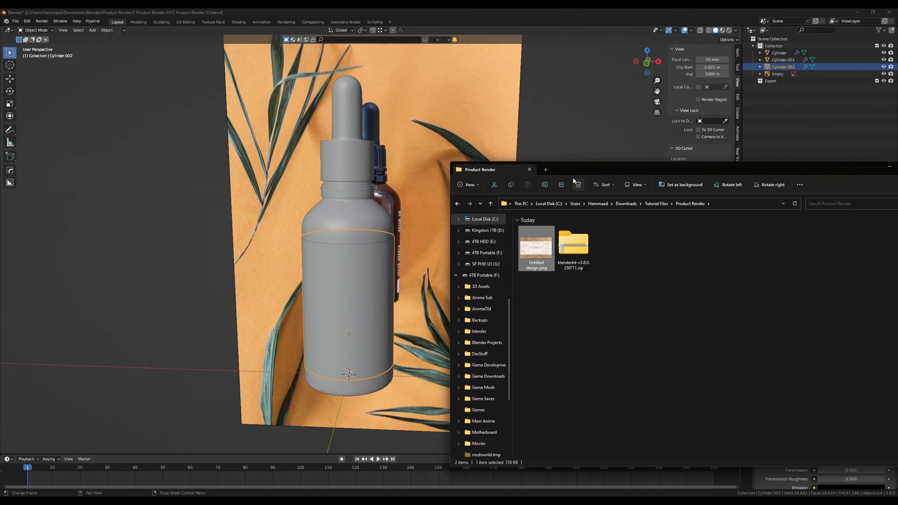
# - Return to Blender, switch to the Shading workspace and frame the label band in the viewport
pyautogui.click(336, 267)
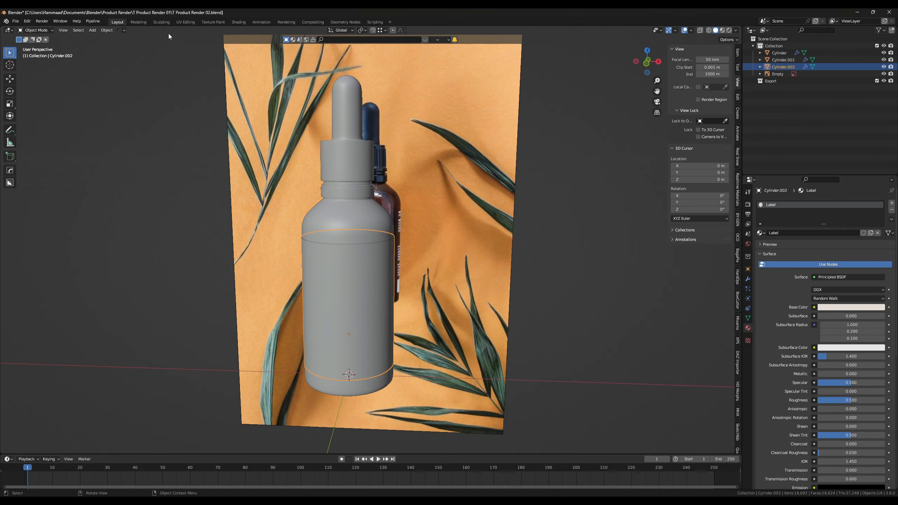
pyautogui.click(238, 22)
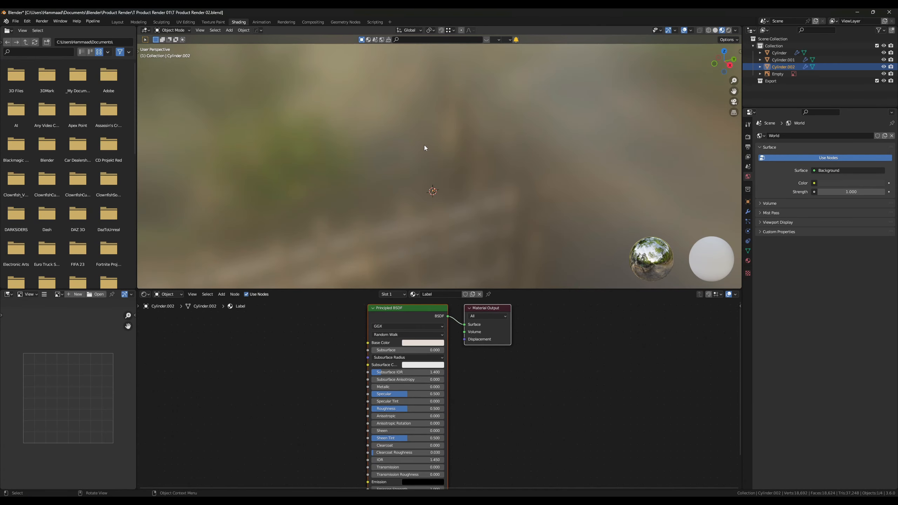
pyautogui.moveTo(455, 178); pyautogui.dragTo(498, 171, button='middle')
pyautogui.press('KP_Decimal')
pyautogui.scroll(-3, 462, 172)
pyautogui.moveTo(457, 255); pyautogui.dragTo(452, 230, button='middle')
# - Bring Untitled design.png from the Product Render folder into the label's shader nodes and connect its Color to the Base Color
pyautogui.moveTo(371, 502)
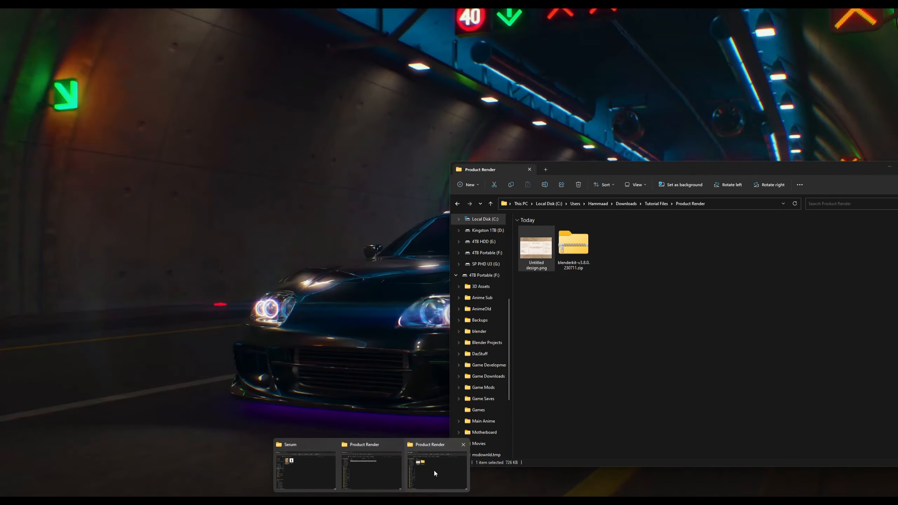
pyautogui.click(434, 470)
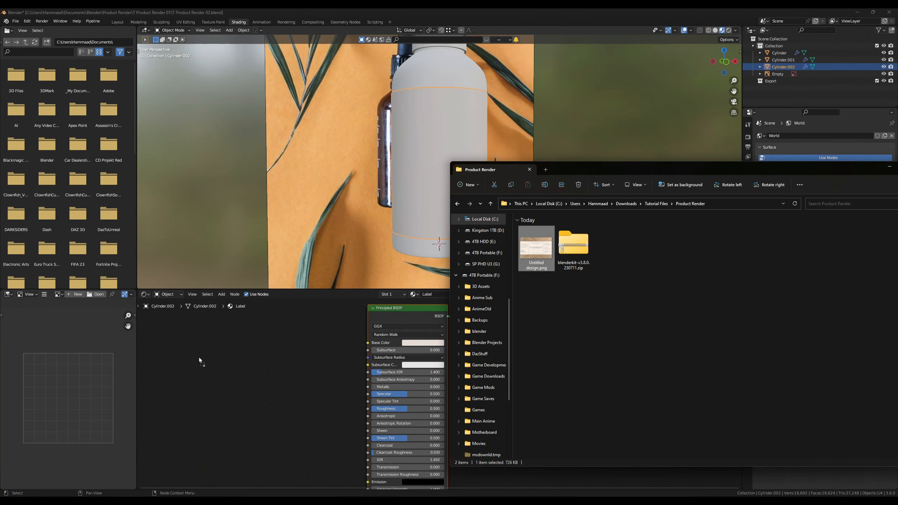
pyautogui.moveTo(200, 360); pyautogui.dragTo(200, 360)
pyautogui.moveTo(268, 365); pyautogui.dragTo(368, 343)
pyautogui.moveTo(441, 228); pyautogui.dragTo(427, 212, button='middle')
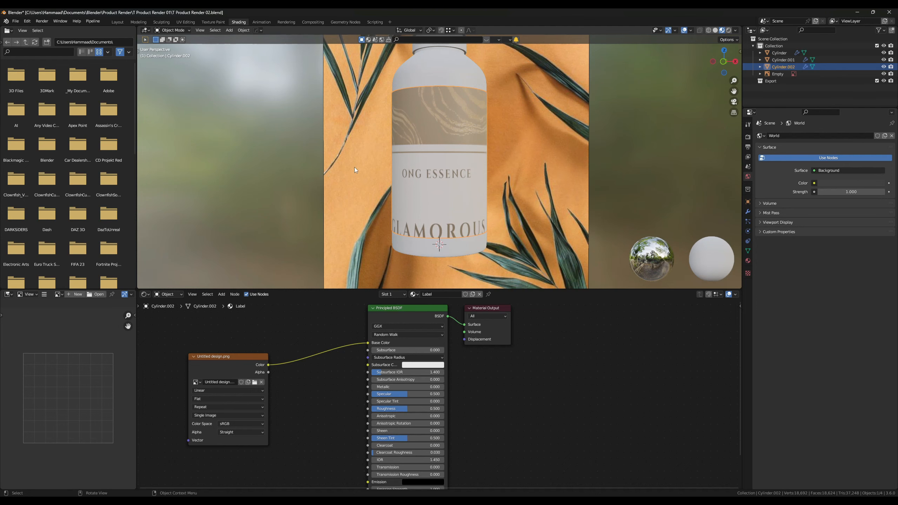
# - Switch to the UV Editing workspace, frame the label band and display its texture on the model
pyautogui.click(182, 23)
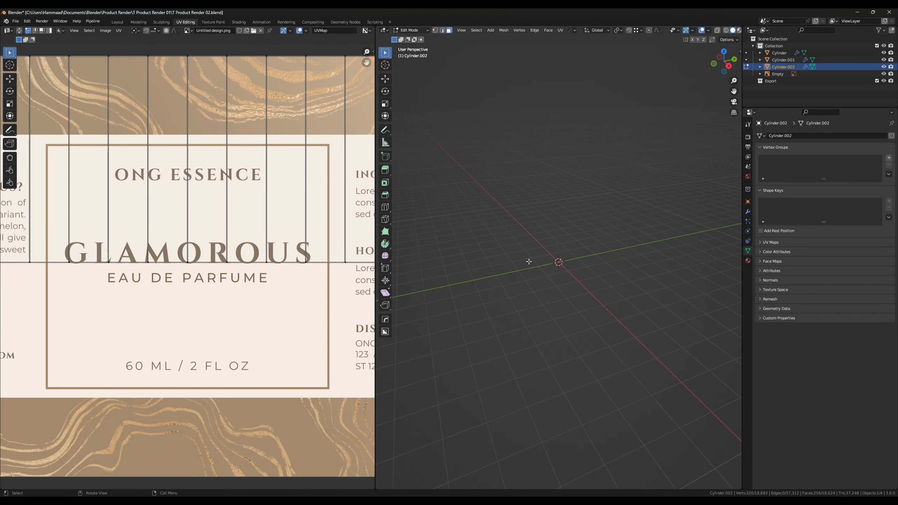
pyautogui.press('KP_Decimal')
pyautogui.scroll(-3, 529, 262)
pyautogui.moveTo(502, 261); pyautogui.dragTo(538, 247, button='middle')
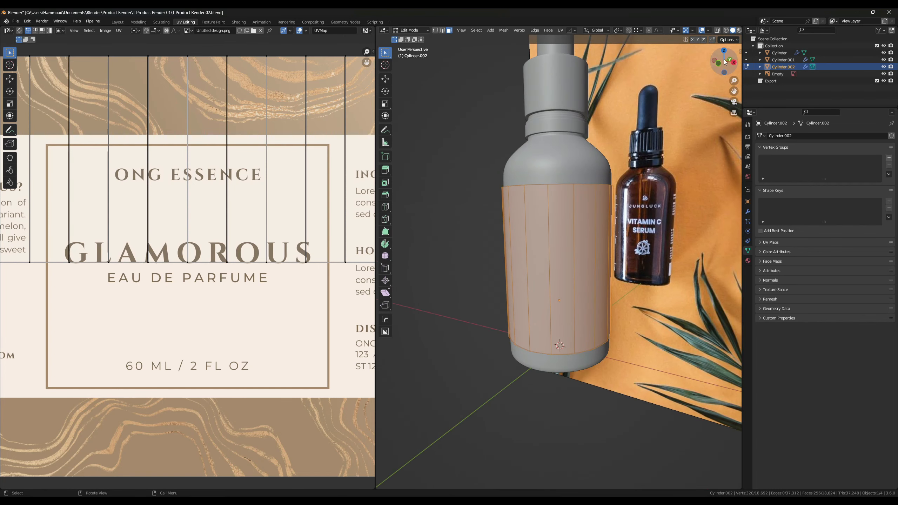
pyautogui.click(739, 30)
# - Switch to edge selection on the label band and view the bottle straight from the front
pyautogui.click(550, 224)
pyautogui.click(442, 30)
pyautogui.click(549, 227)
pyautogui.moveTo(548, 226); pyautogui.dragTo(538, 246, button='middle')
pyautogui.press('KP_1')
pyautogui.press('KP_1')
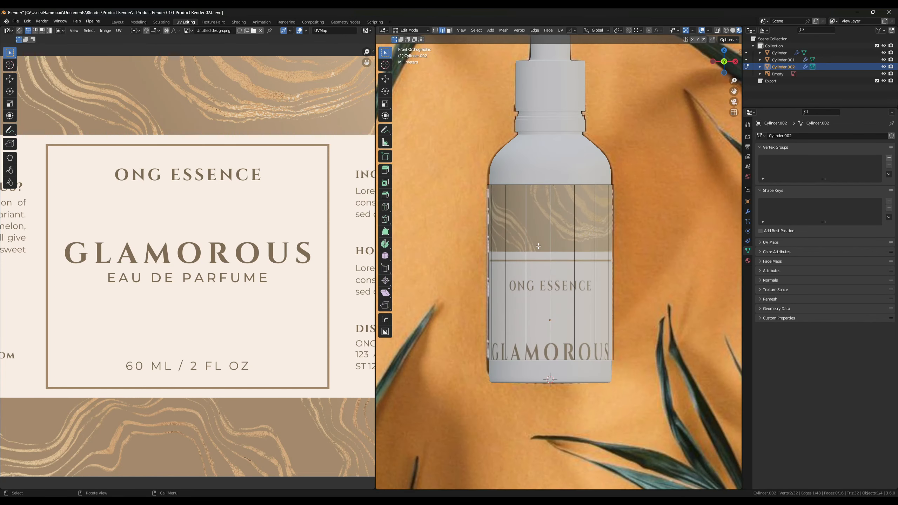
# - Mark the vertical edge at the middle of the label band's back as a seam
pyautogui.click(727, 31)
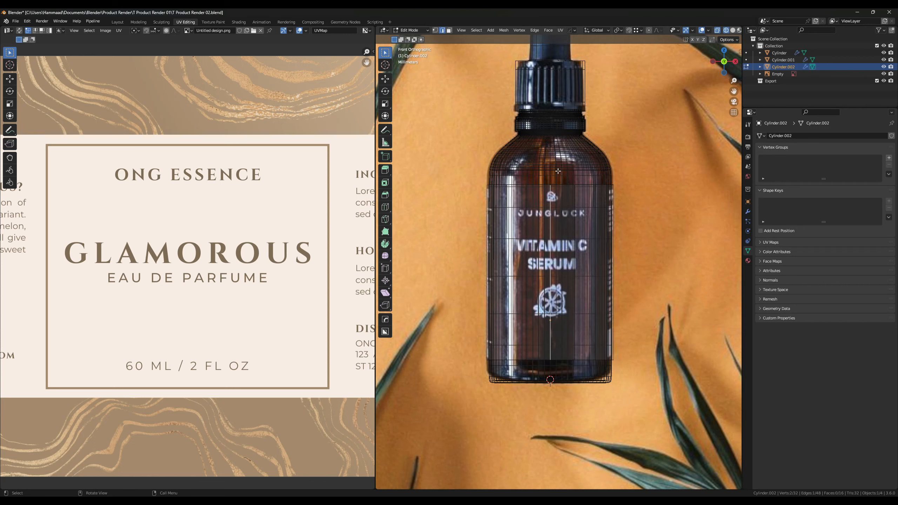
pyautogui.click(560, 213)
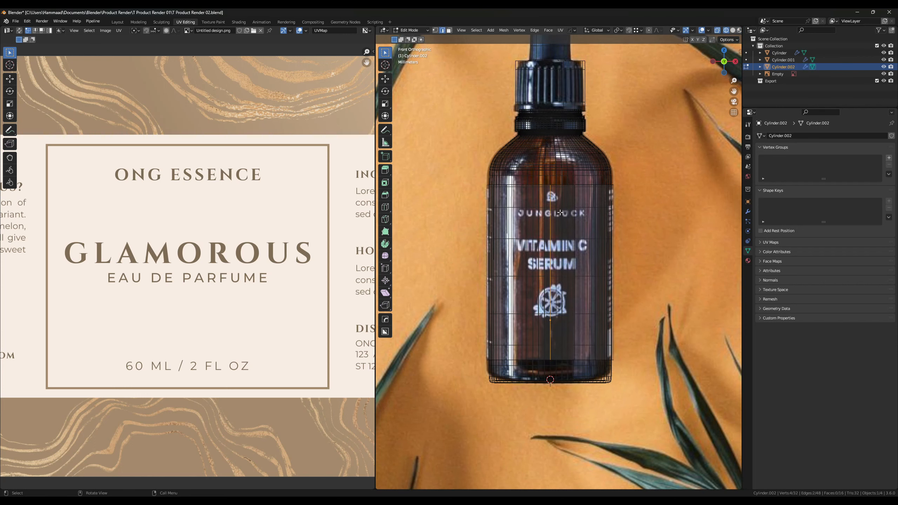
pyautogui.click(732, 30)
pyautogui.moveTo(672, 229); pyautogui.dragTo(591, 219, button='middle')
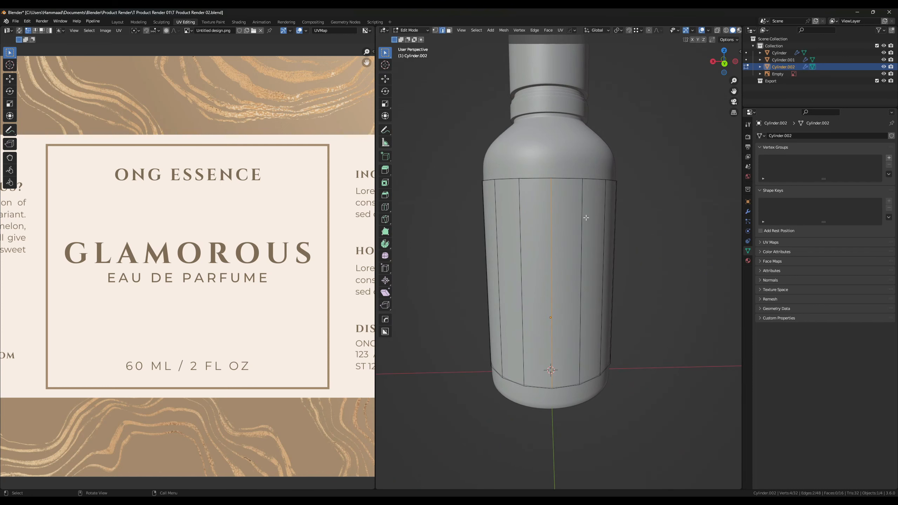
pyautogui.click(551, 203)
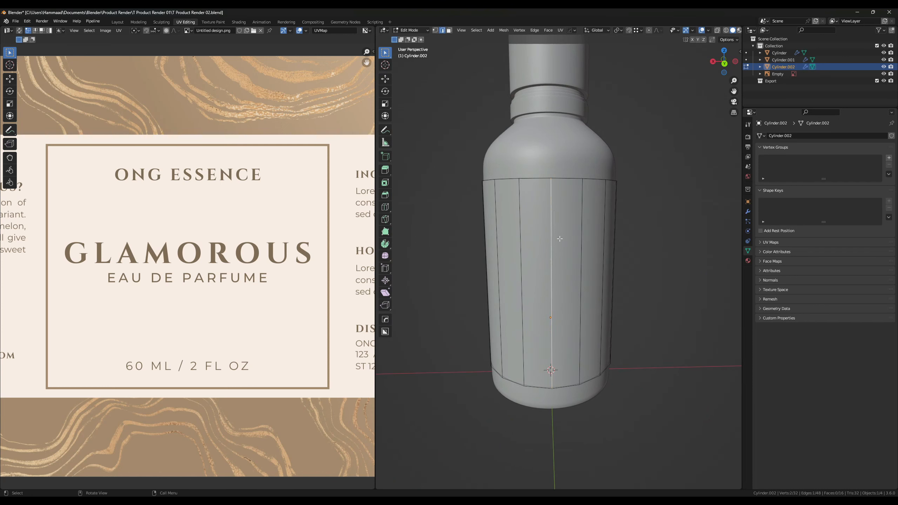
pyautogui.rightClick(552, 215)
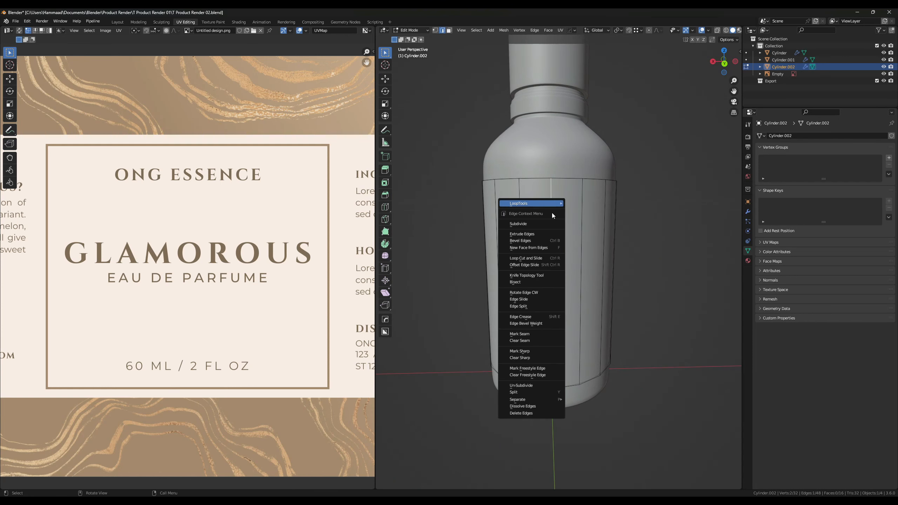
pyautogui.click(531, 333)
pyautogui.click(586, 308)
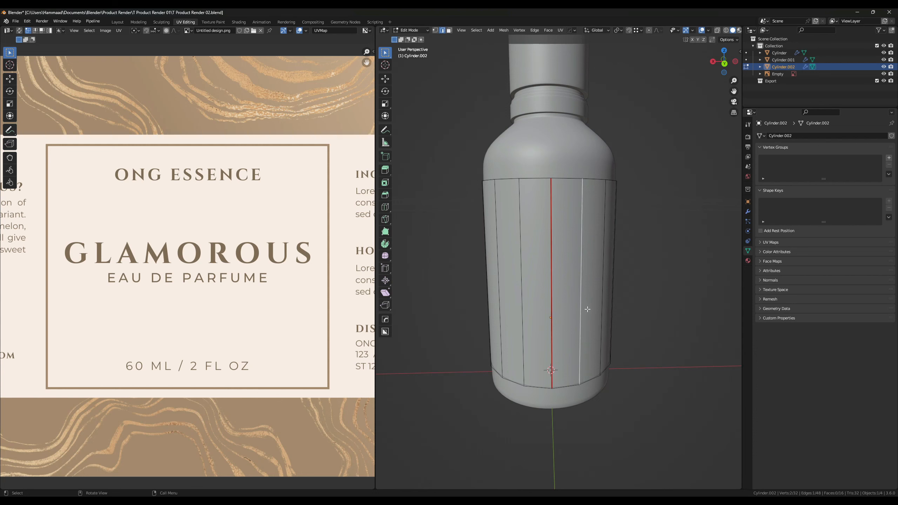
# - Select the entire label band mesh and unwrap it
pyautogui.press('a')
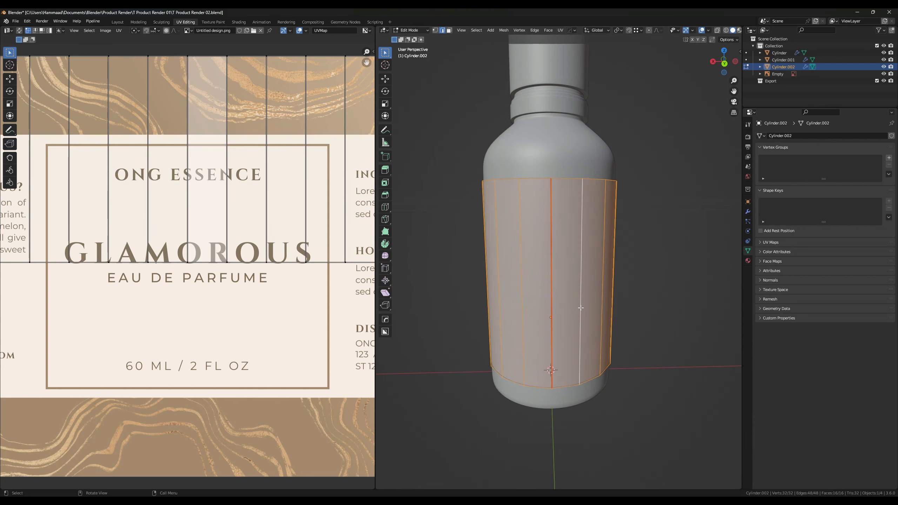
pyautogui.press('u')
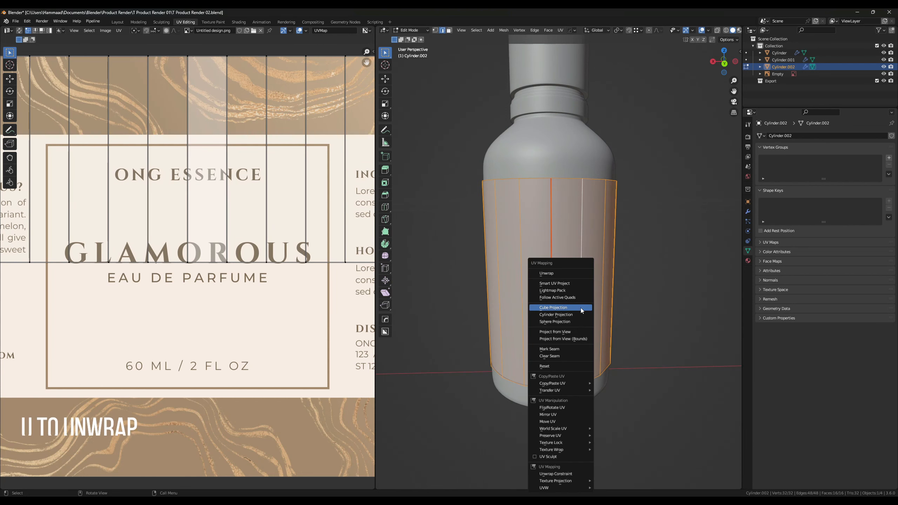
pyautogui.click(558, 276)
pyautogui.moveTo(576, 312); pyautogui.dragTo(674, 232, button='middle')
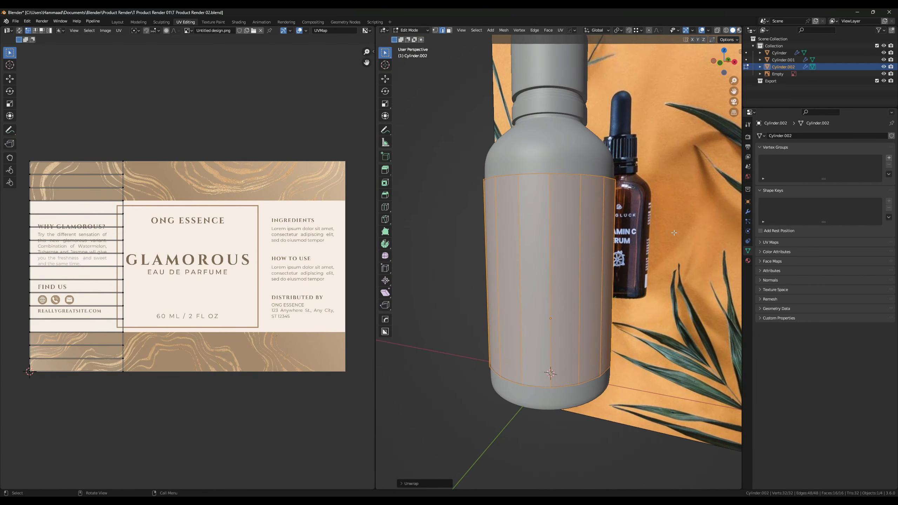
# - Show the texture on the bottle, rotate the label's whole UV layout about 90° and move it over the GLAMOROUS panel
pyautogui.click(739, 30)
pyautogui.press('a')
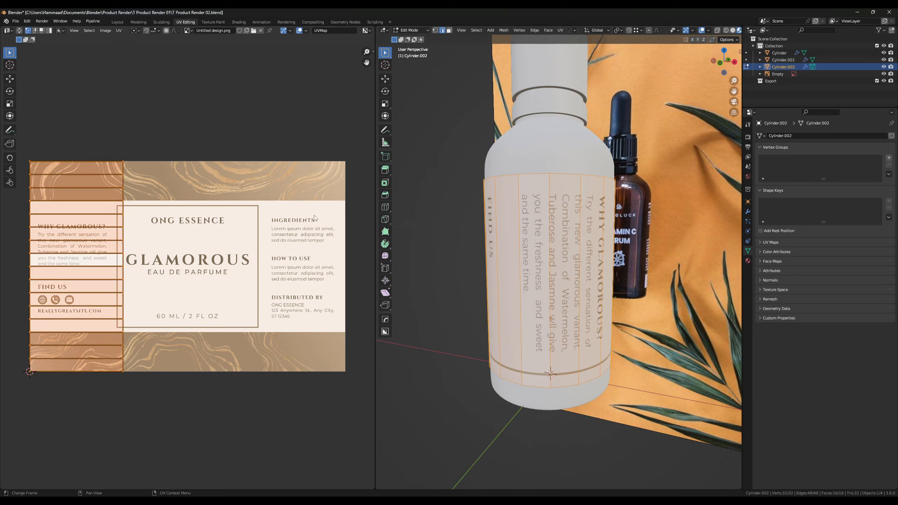
pyautogui.press('r')
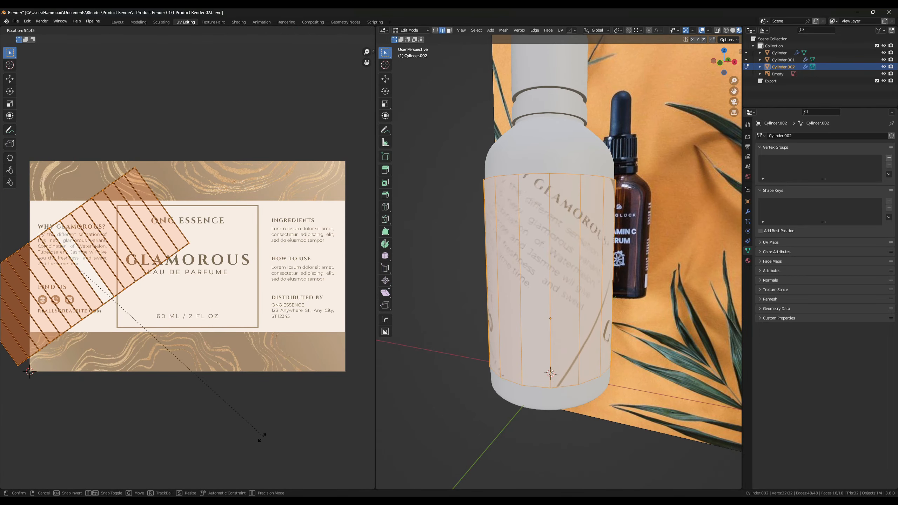
pyautogui.click(119, 488)
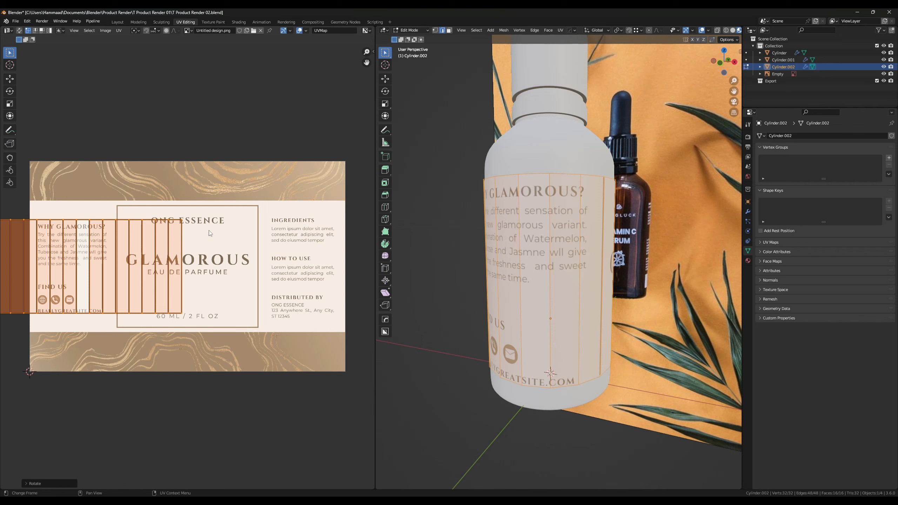
pyautogui.press('g')
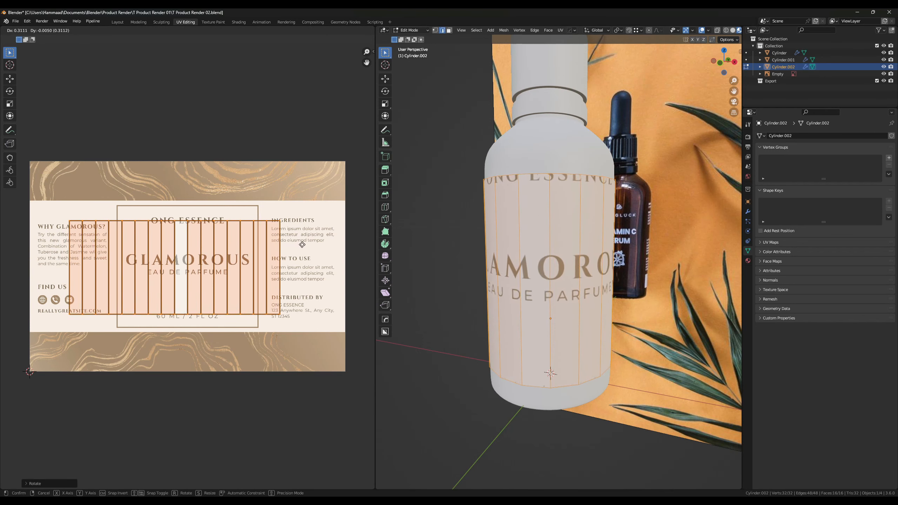
pyautogui.click(302, 244)
# - Scale the UV layout up about 1.5 times and shift it about 0.04 along X to span the design's width
pyautogui.moveTo(551, 311); pyautogui.dragTo(594, 309, button='middle')
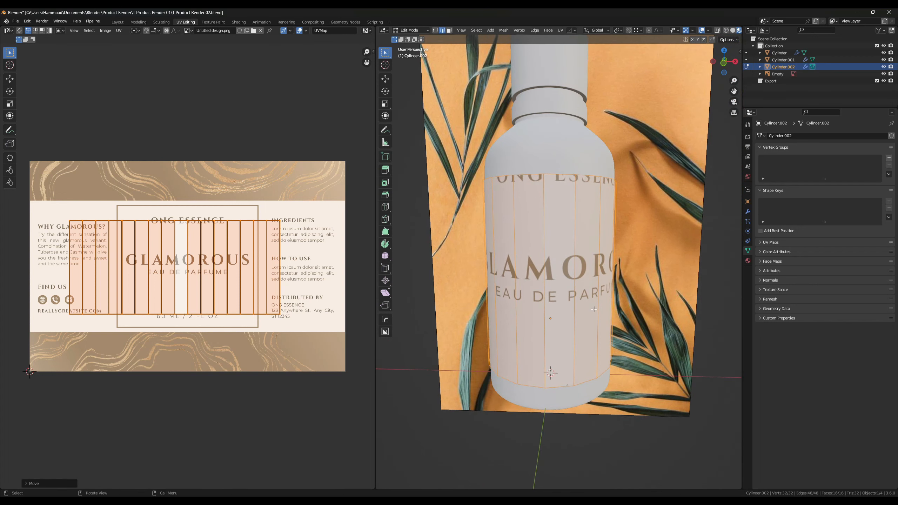
pyautogui.press('KP_1')
pyautogui.press('KP_5')
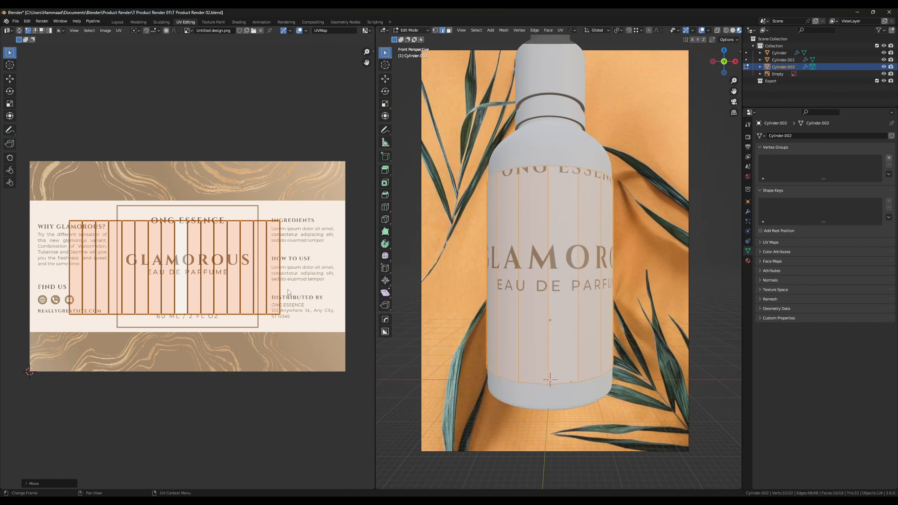
pyautogui.press('s')
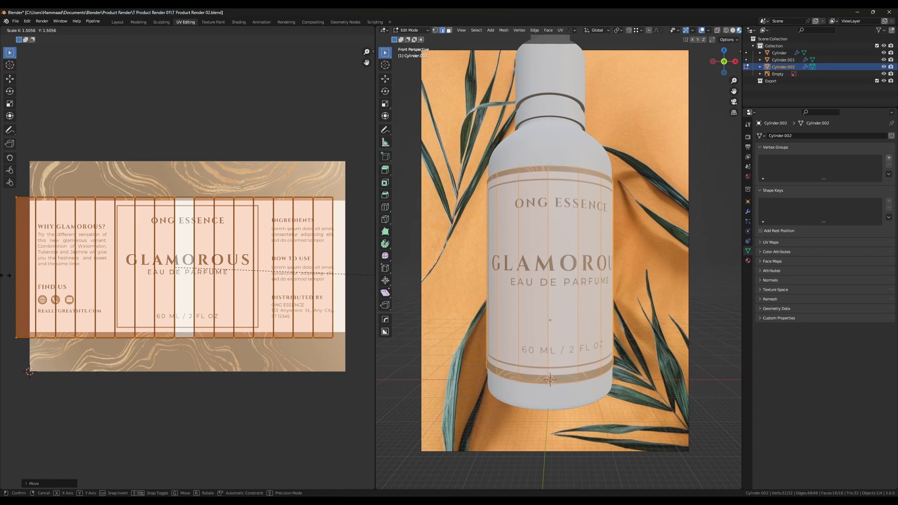
pyautogui.click(61, 331)
pyautogui.press('g')
pyautogui.press('x')
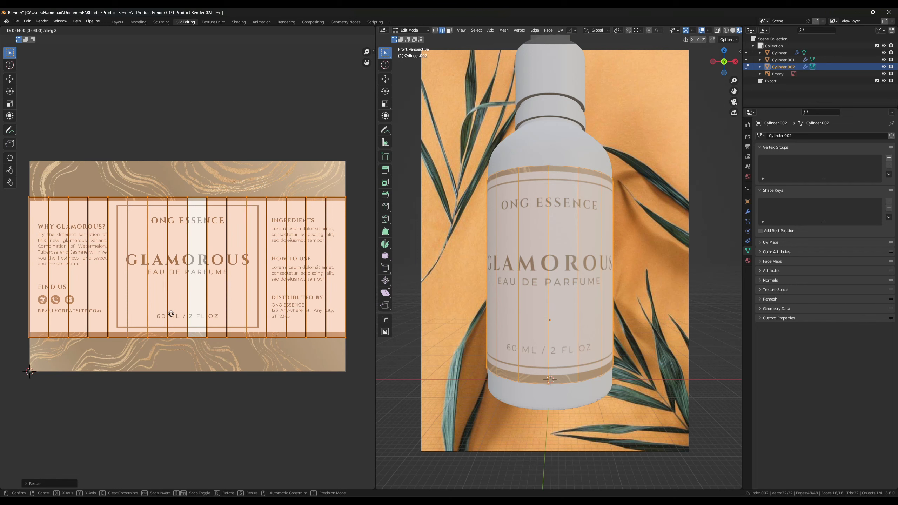
pyautogui.click(172, 314)
# - Shrink the UV layout slightly to fit within the design's width and stretch it along Y by about 1.19 and 1.02
pyautogui.press('s')
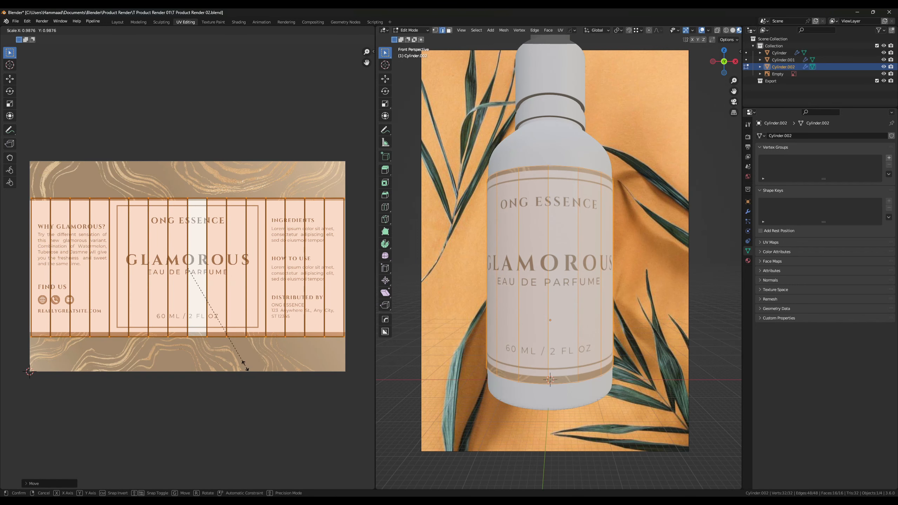
pyautogui.click(246, 366)
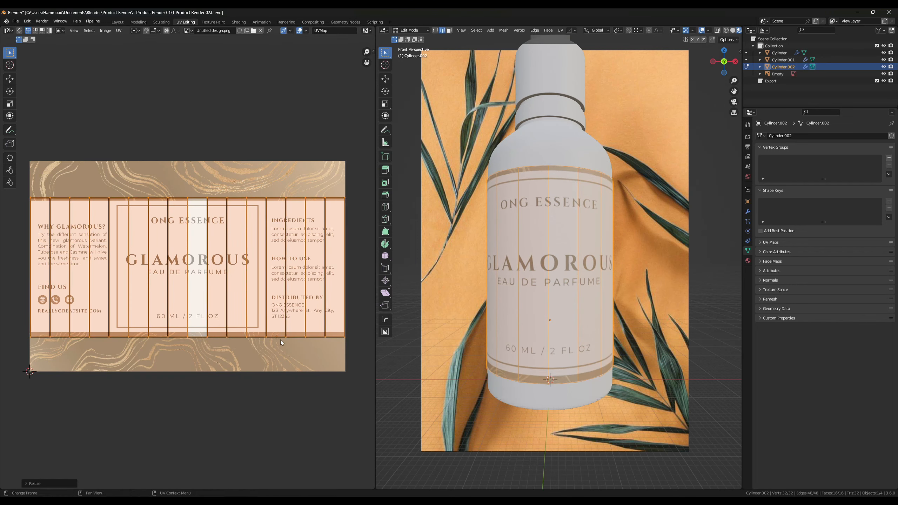
pyautogui.press('s')
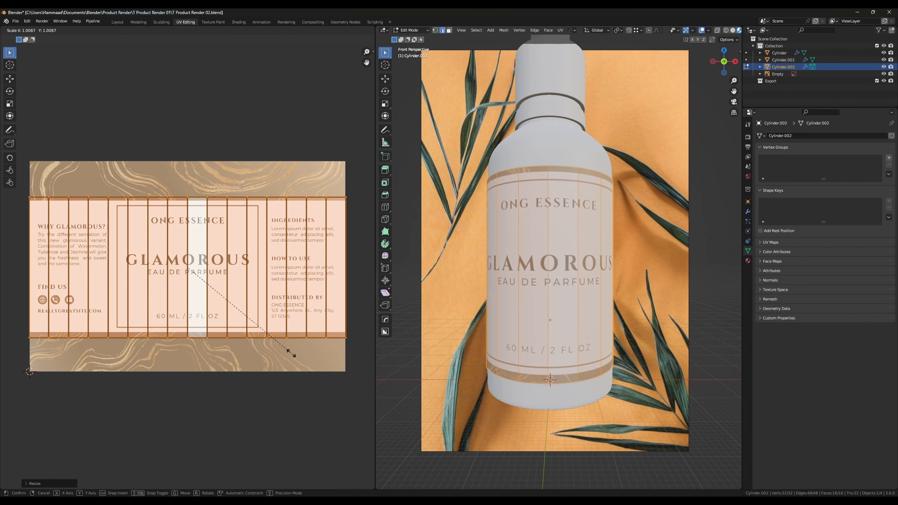
pyautogui.press('y')
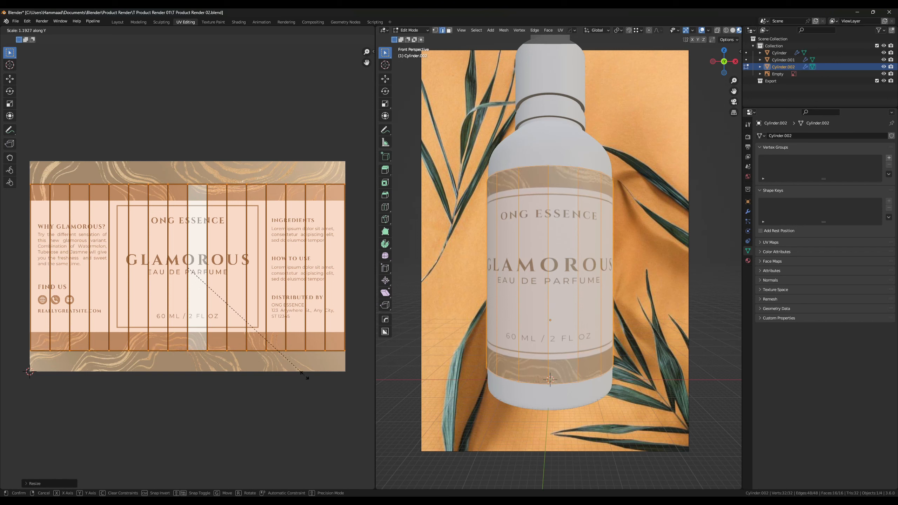
pyautogui.click(304, 375)
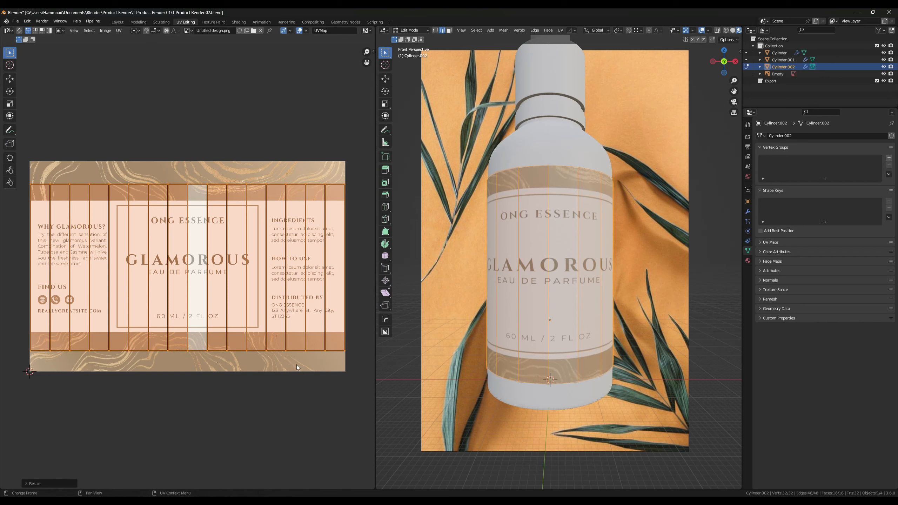
pyautogui.press('s')
pyautogui.press('y')
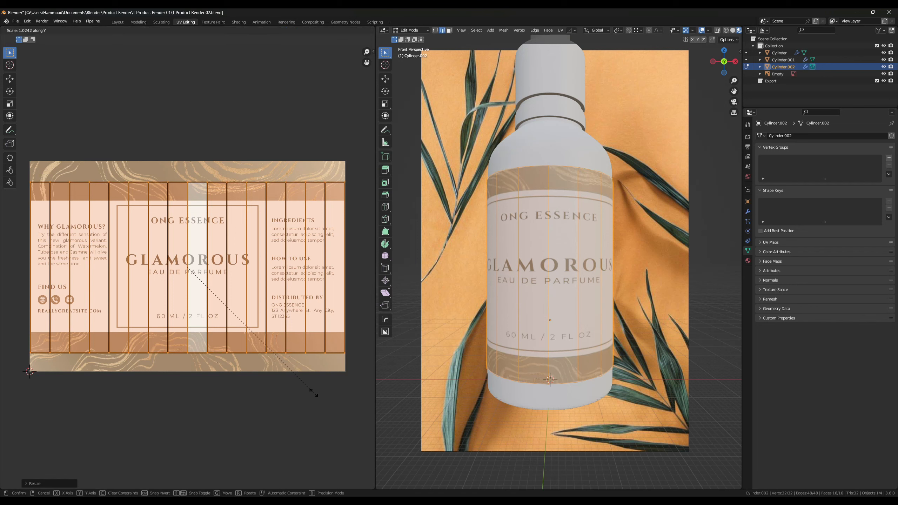
pyautogui.click(314, 393)
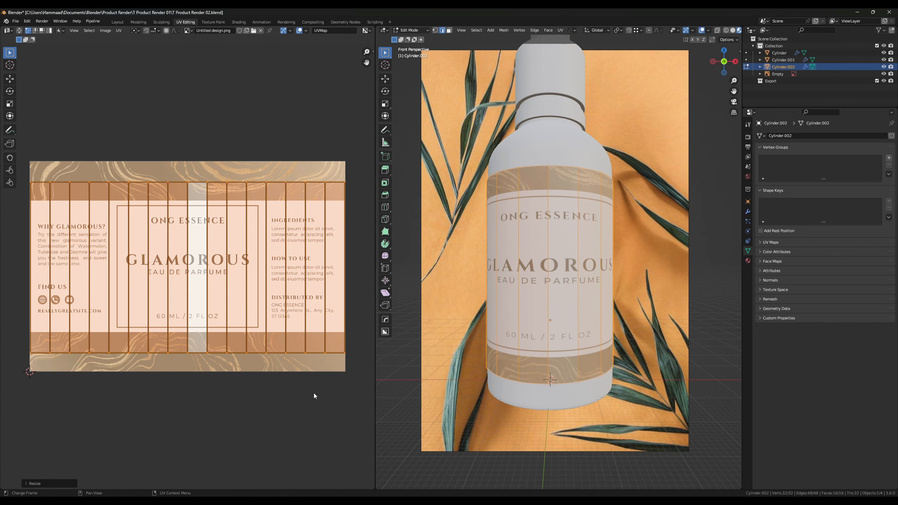
# - Reduce the UV layout's height by scaling it about 0.96 along Y and return to Object Mode
pyautogui.scroll(-2, 313, 391)
pyautogui.press('Tab')
pyautogui.scroll(-2, 535, 388)
pyautogui.moveTo(536, 387); pyautogui.dragTo(523, 354, button='middle')
pyautogui.press('Tab')
pyautogui.scroll(2, 336, 297)
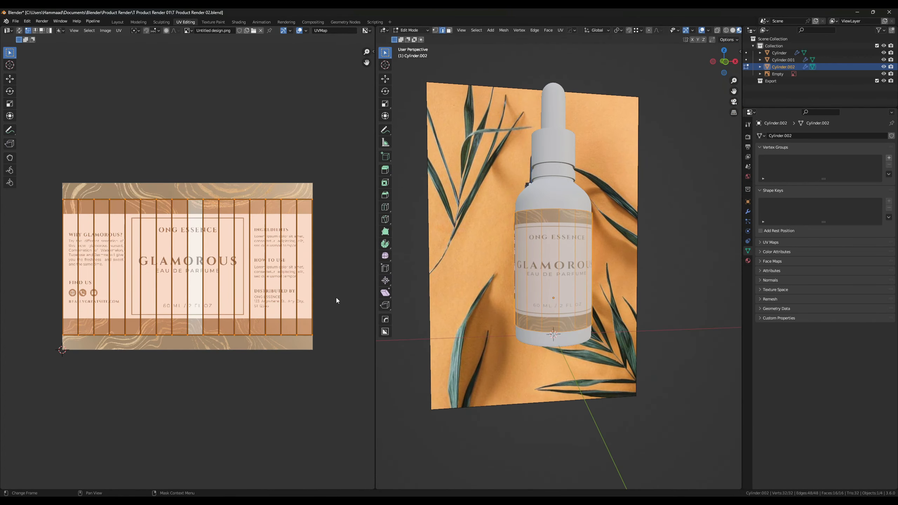
pyautogui.press('s')
pyautogui.press('y')
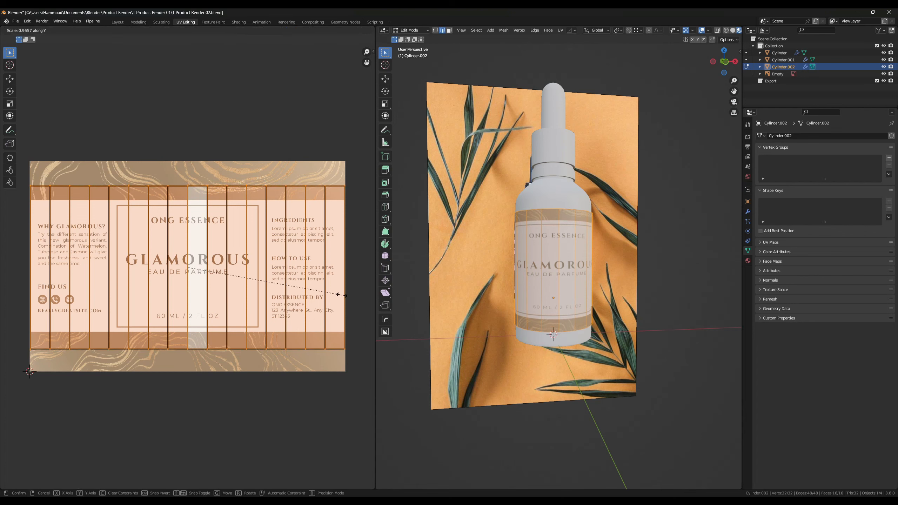
pyautogui.click(341, 296)
pyautogui.press('Tab')
pyautogui.moveTo(552, 283); pyautogui.dragTo(530, 267, button='middle')
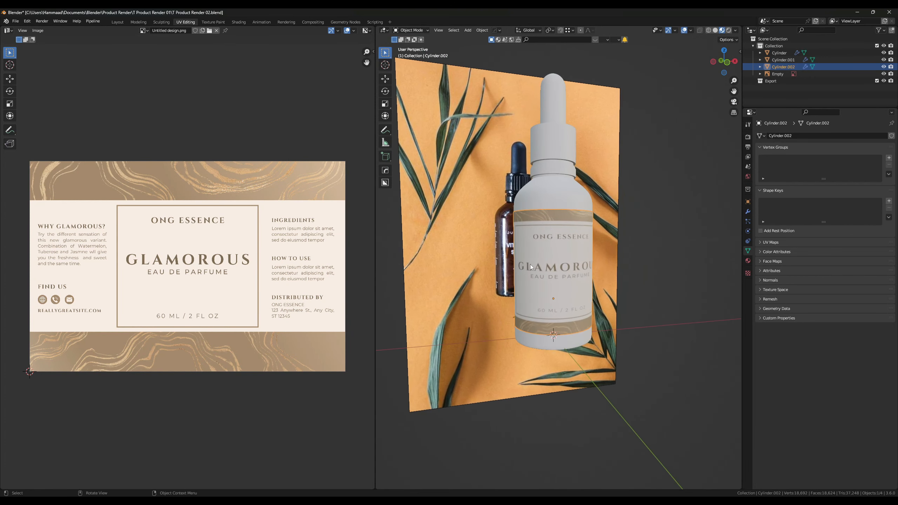
# - Return to the Shading workspace, select the bottle body and create a new material for it
pyautogui.click(236, 22)
pyautogui.moveTo(438, 232)
pyautogui.mouseDown(button='middle')
pyautogui.moveTo(481, 227)
pyautogui.moveTo(466, 233)
pyautogui.moveTo(476, 235)
pyautogui.mouseUp(button='middle')
pyautogui.click(439, 159)
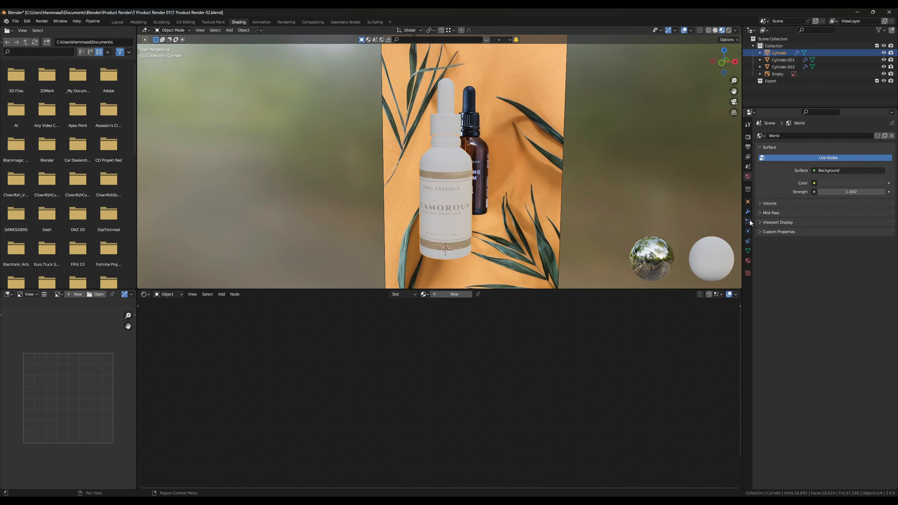
pyautogui.click(747, 261)
pyautogui.click(453, 294)
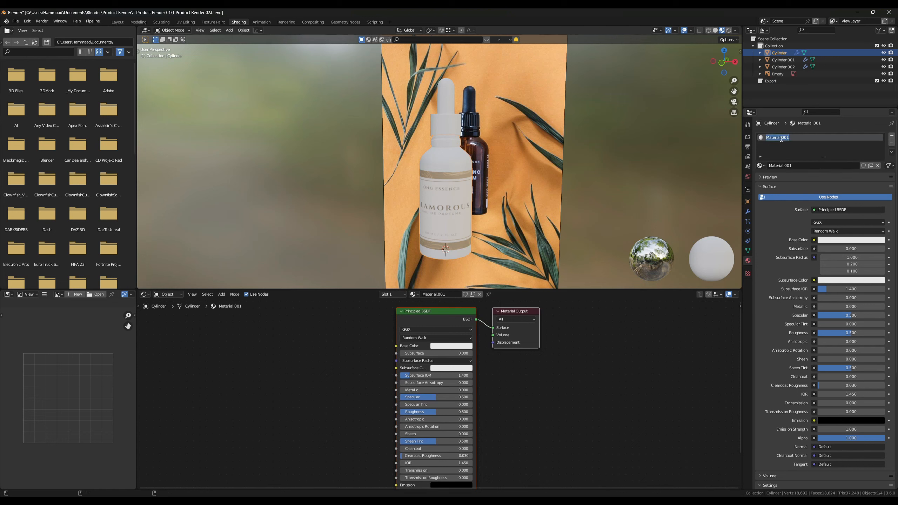
# - Name the bottle body's material Black Glass and give it a black base color with a roughness of 0.050
pyautogui.write('Black Glass')
pyautogui.press('Return')
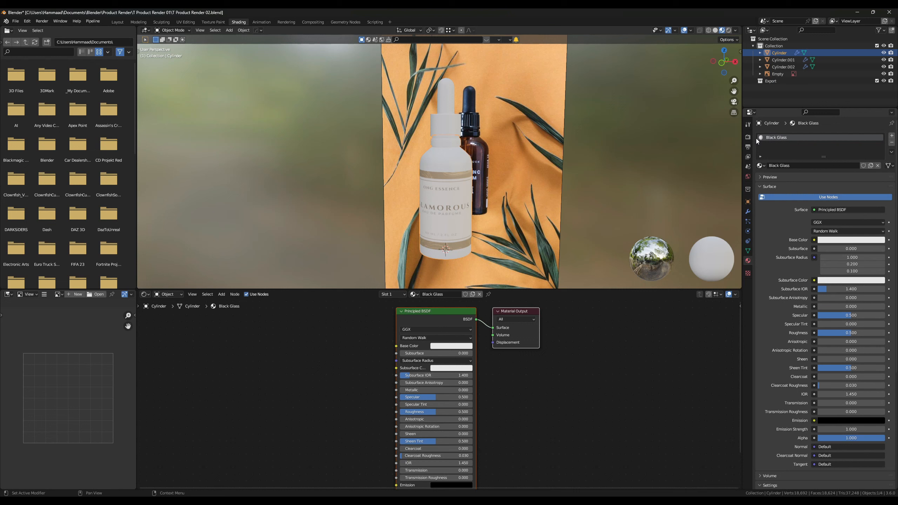
pyautogui.click(451, 345)
pyautogui.moveTo(488, 289); pyautogui.dragTo(488, 298)
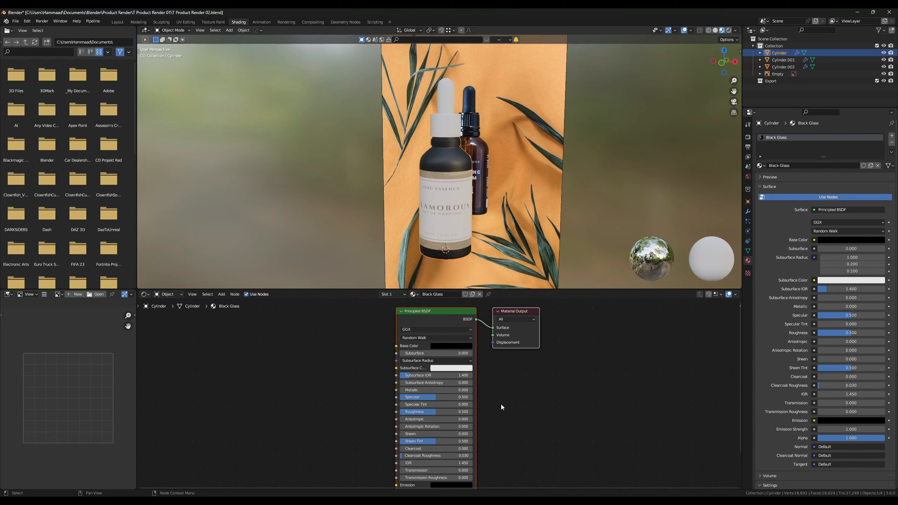
pyautogui.doubleClick(448, 412)
pyautogui.press('Return')
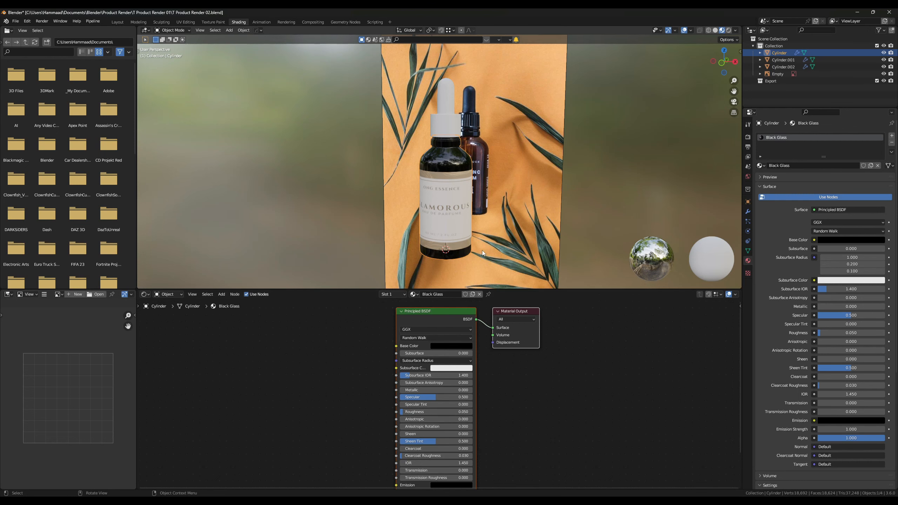
# - In the Layout workspace, edit the bottle body and select the whole neck collar ring in see-through front view
pyautogui.scroll(3, 461, 198)
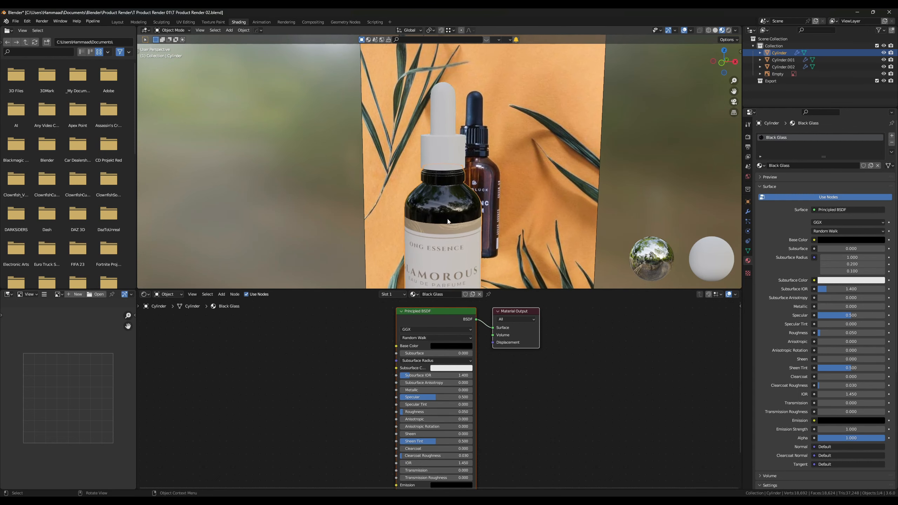
pyautogui.scroll(5, 448, 221)
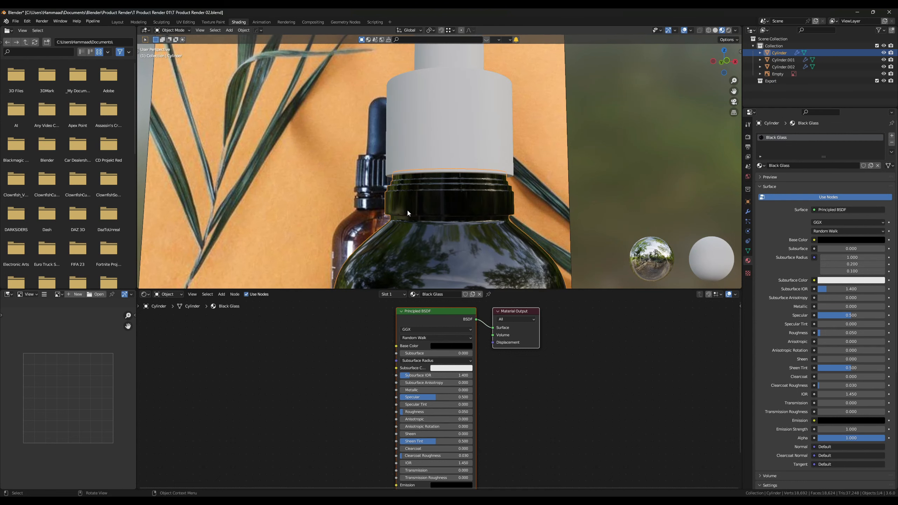
pyautogui.moveTo(481, 213); pyautogui.dragTo(285, 145, button='middle')
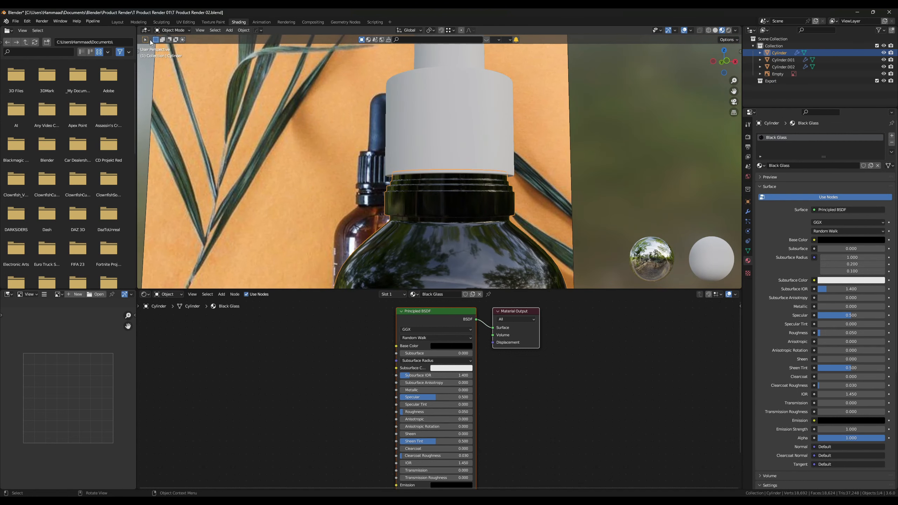
pyautogui.click(117, 23)
pyautogui.scroll(4, 286, 149)
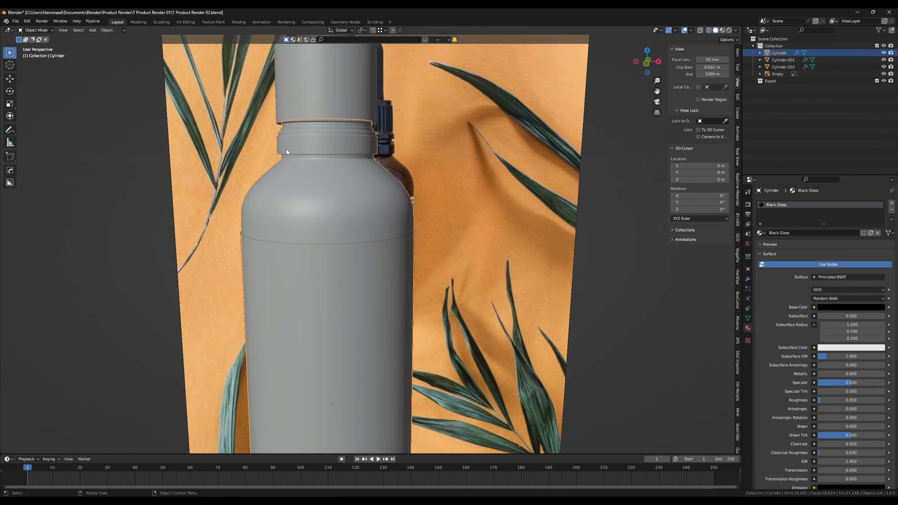
pyautogui.press('Tab')
pyautogui.scroll(-1, 315, 186)
pyautogui.scroll(5, 314, 185)
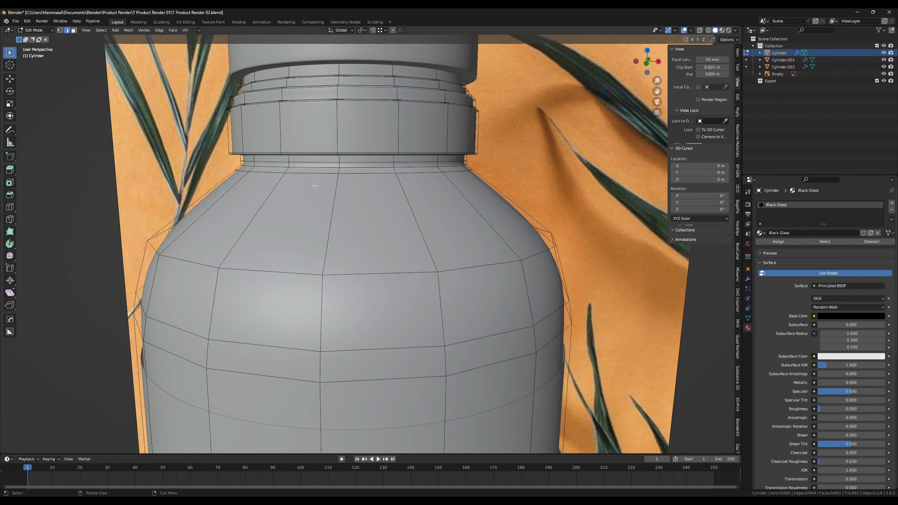
pyautogui.press('KP_1')
pyautogui.scroll(2, 158, 111)
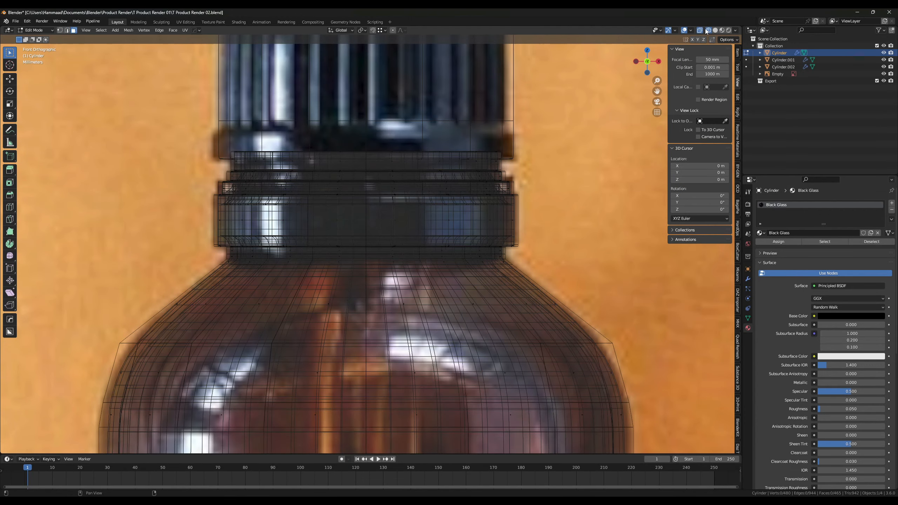
pyautogui.click(700, 30)
pyautogui.moveTo(206, 193); pyautogui.dragTo(547, 249)
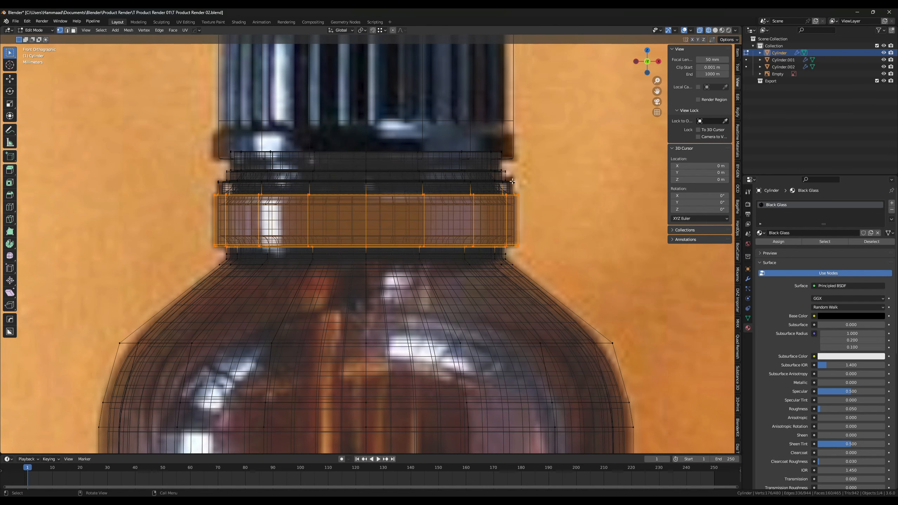
# - Reselect the neck collar's geometry through the mesh, from its upper edge to its lower edge
pyautogui.scroll(3, 335, 224)
pyautogui.keyDown('shift'); pyautogui.moveTo(120, 187); pyautogui.dragTo(287, 198, button='middle'); pyautogui.keyUp('shift')
pyautogui.scroll(1, 263, 183)
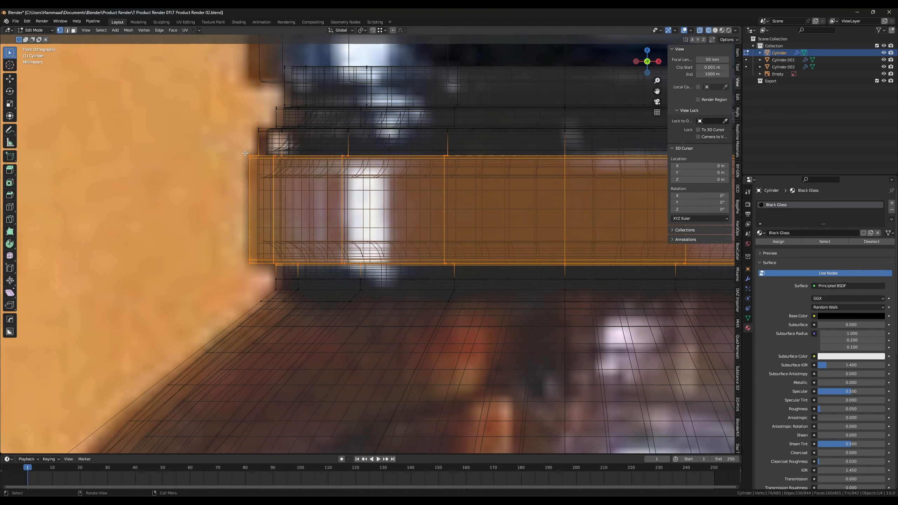
pyautogui.moveTo(245, 153); pyautogui.dragTo(550, 260)
pyautogui.scroll(-1, 550, 261)
pyautogui.keyDown('shift'); pyautogui.moveTo(529, 240); pyautogui.dragTo(332, 218, button='middle'); pyautogui.keyUp('shift')
pyautogui.scroll(-2, 332, 219)
pyautogui.scroll(1, 333, 218)
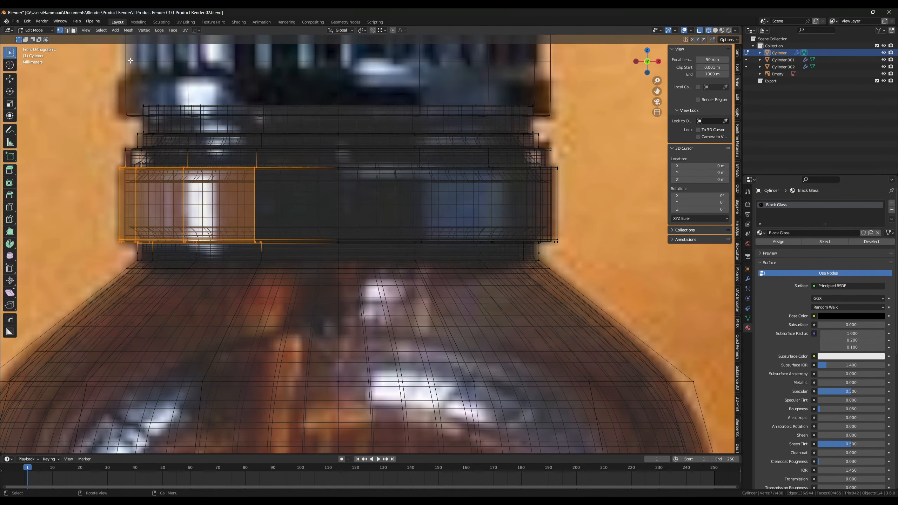
pyautogui.scroll(-1, 151, 180)
pyautogui.moveTo(138, 172); pyautogui.dragTo(537, 249)
# - Turn off see-through display, switch to face selection and deselect the face loop just beneath the neck collar
pyautogui.hotkey('alt', 'z')
pyautogui.moveTo(630, 163); pyautogui.dragTo(408, 194, button='middle')
pyautogui.scroll(3, 346, 200)
pyautogui.keyDown('shift'); pyautogui.moveTo(284, 184); pyautogui.dragTo(304, 230, button='middle'); pyautogui.keyUp('shift')
pyautogui.scroll(4, 311, 206)
pyautogui.click(74, 31)
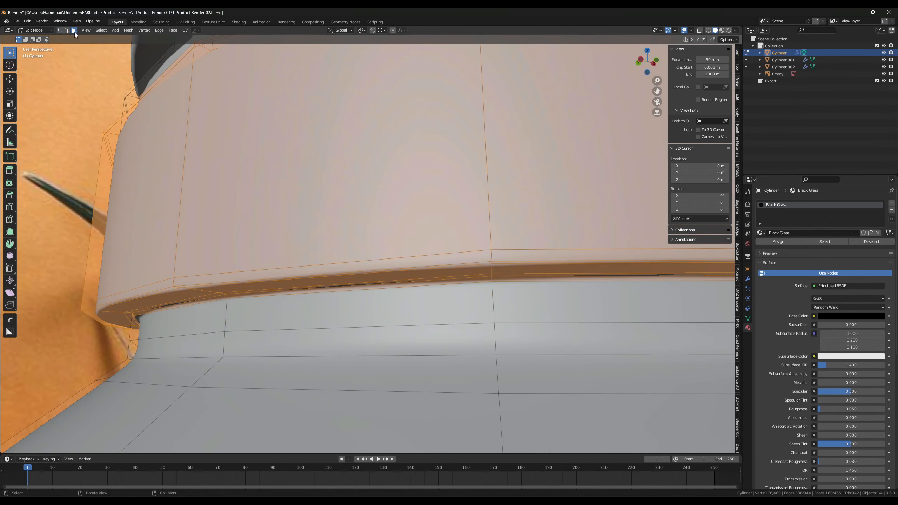
pyautogui.scroll(1, 198, 306)
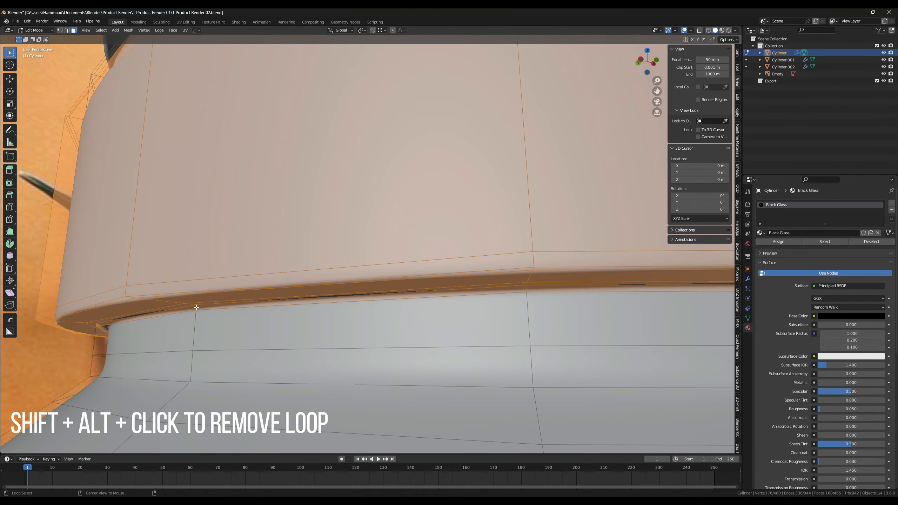
pyautogui.keyDown('alt'); pyautogui.keyDown('shift'); pyautogui.click(196, 307); pyautogui.keyUp('shift'); pyautogui.keyUp('alt')
pyautogui.moveTo(315, 345); pyautogui.dragTo(305, 339, button='middle')
pyautogui.scroll(-2, 351, 321)
pyautogui.moveTo(351, 321); pyautogui.dragTo(320, 339, button='middle')
pyautogui.scroll(-3, 342, 334)
pyautogui.scroll(-1, 320, 339)
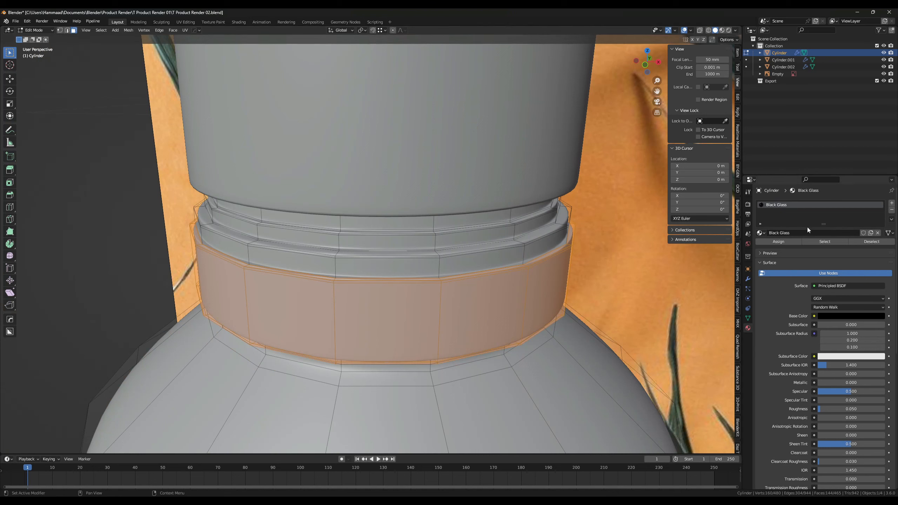
# - Add a second material slot with a new material named Plastic and assign it to the selected collar faces in Material Preview
pyautogui.click(891, 203)
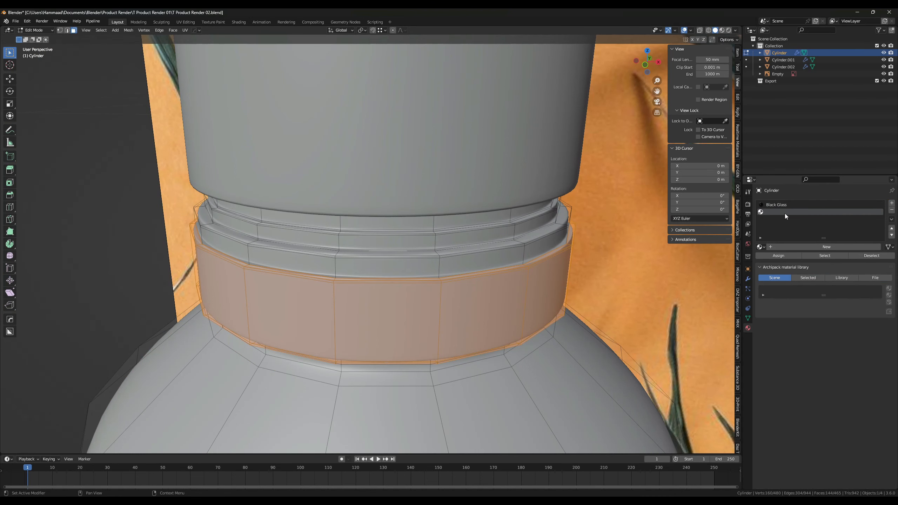
pyautogui.click(789, 246)
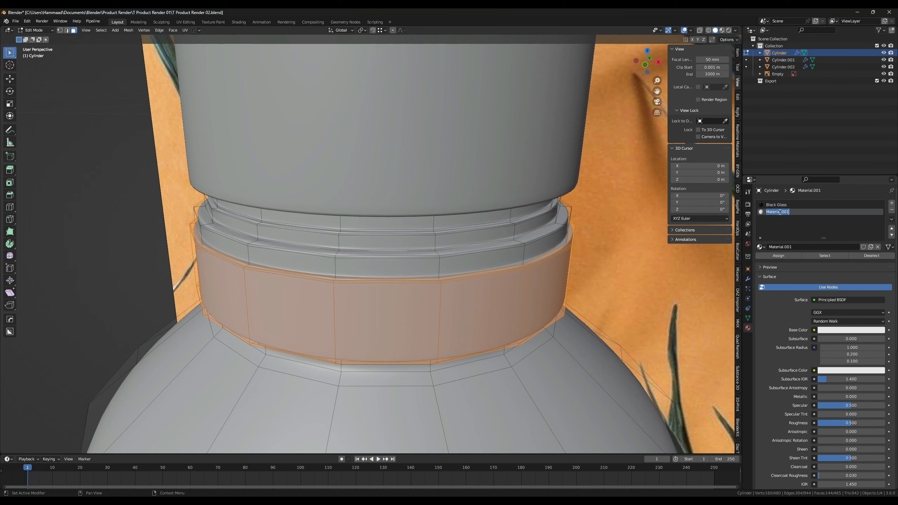
pyautogui.write('Plastic')
pyautogui.press('Return')
pyautogui.click(722, 30)
pyautogui.scroll(-2, 482, 293)
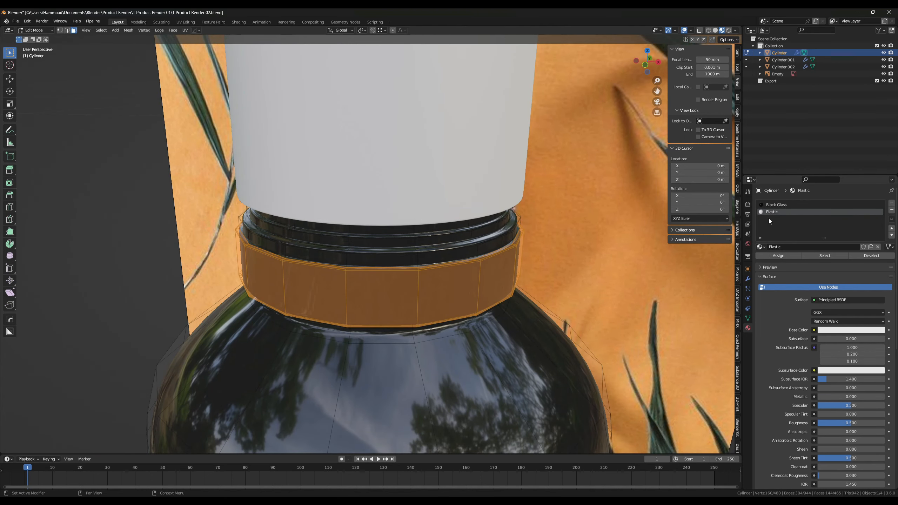
pyautogui.click(784, 255)
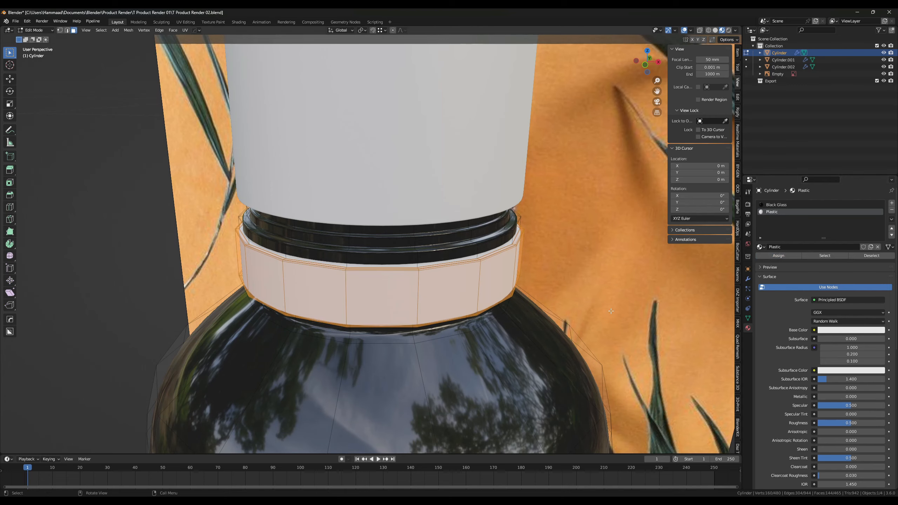
# - Examine the collar's upper edge where the Plastic material meets the black glass neck
pyautogui.scroll(-3, 485, 296)
pyautogui.scroll(6, 475, 295)
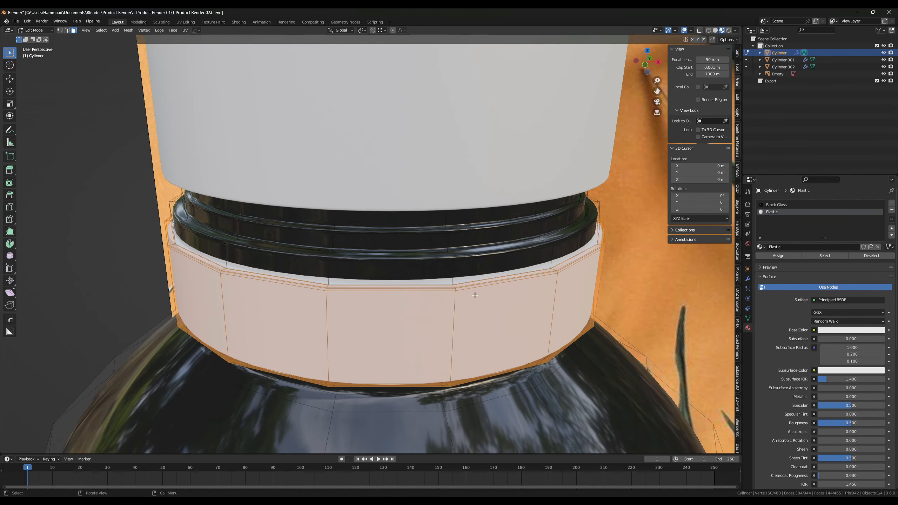
pyautogui.scroll(1, 332, 289)
pyautogui.moveTo(317, 295); pyautogui.dragTo(364, 295, button='middle')
pyautogui.scroll(2, 351, 301)
pyautogui.scroll(-2, 352, 302)
pyautogui.press('Tab')
pyautogui.scroll(-5, 370, 298)
pyautogui.scroll(5, 364, 295)
pyautogui.press('Tab')
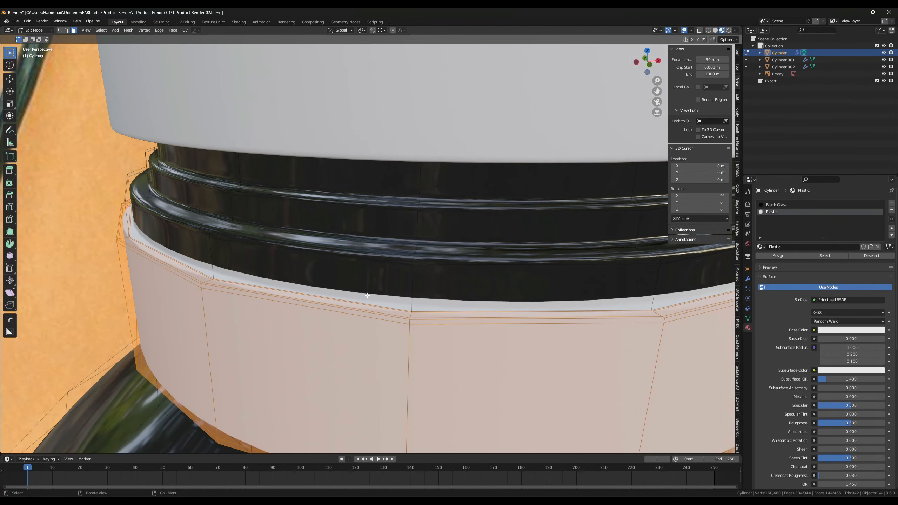
# - Select the thin face loop along the collar's inner upper edge, assign Black Glass to it and return to Object Mode
pyautogui.click(715, 30)
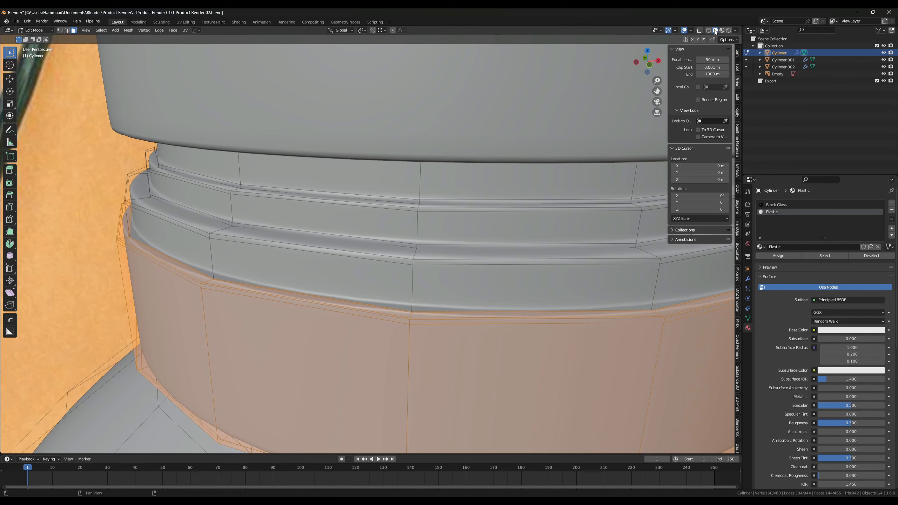
pyautogui.keyDown('shift'); pyautogui.moveTo(494, 215); pyautogui.dragTo(475, 203, button='middle'); pyautogui.keyUp('shift')
pyautogui.scroll(2, 475, 203)
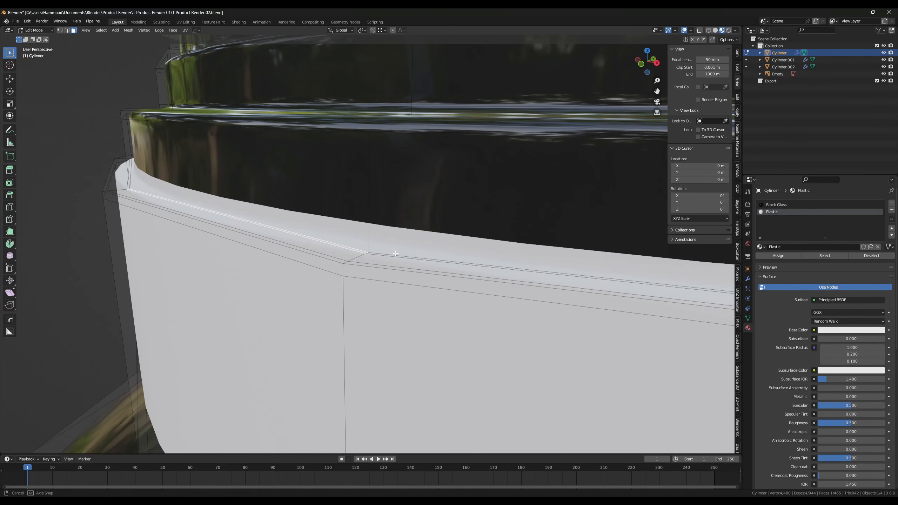
pyautogui.moveTo(403, 241); pyautogui.dragTo(389, 262, button='middle')
pyautogui.keyDown('alt'); pyautogui.click(341, 294); pyautogui.keyUp('alt')
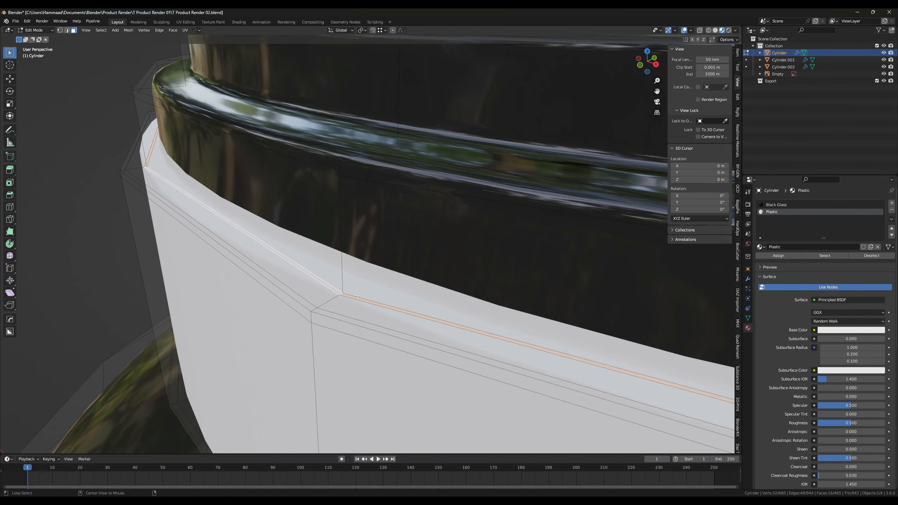
pyautogui.click(781, 205)
pyautogui.click(777, 256)
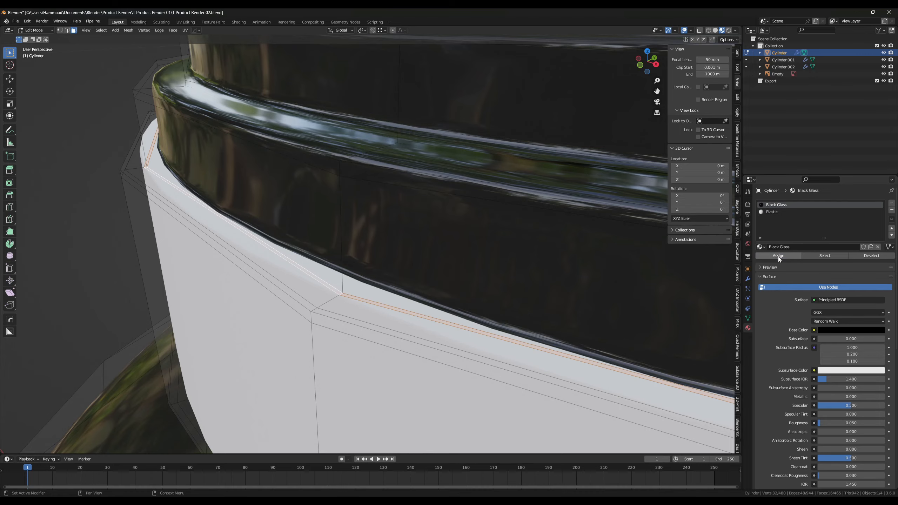
pyautogui.moveTo(434, 271); pyautogui.dragTo(466, 261, button='middle')
pyautogui.scroll(-1, 448, 267)
pyautogui.press('Tab')
# - Darken the Plastic material's base color to near black with a value of 0.011
pyautogui.scroll(-4, 470, 259)
pyautogui.scroll(-4, 472, 261)
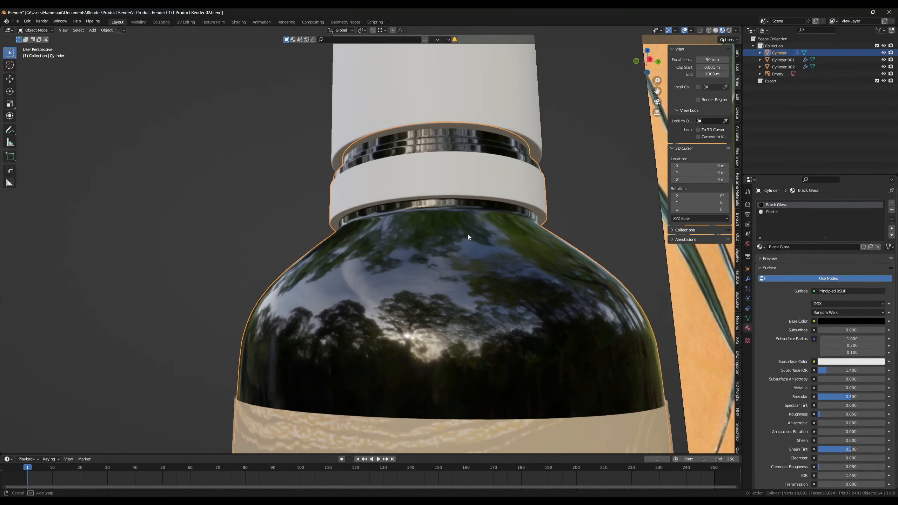
pyautogui.moveTo(468, 235); pyautogui.dragTo(434, 242, button='middle')
pyautogui.scroll(6, 458, 246)
pyautogui.scroll(-5, 481, 263)
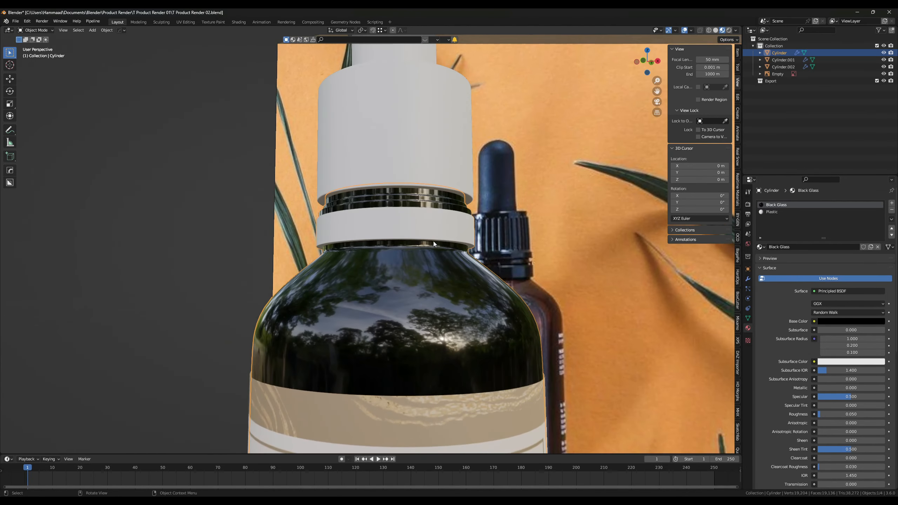
pyautogui.click(773, 212)
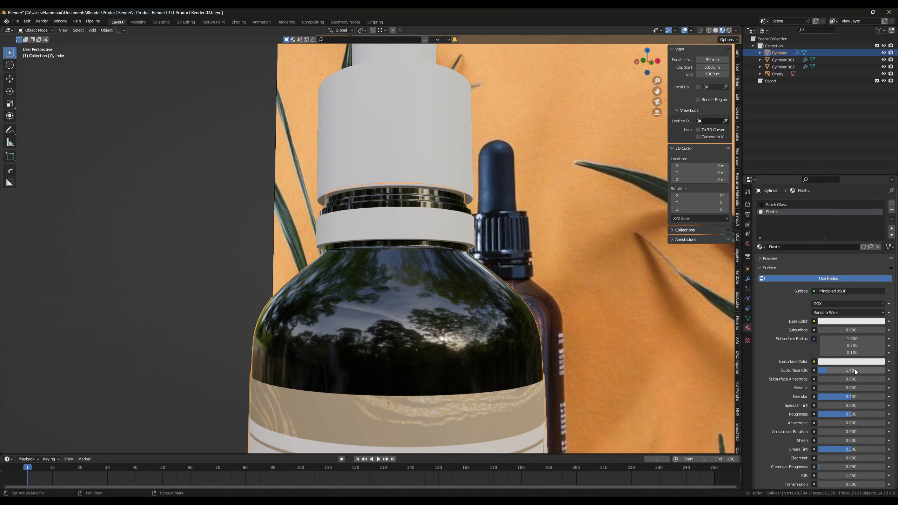
pyautogui.click(840, 322)
pyautogui.moveTo(880, 223); pyautogui.dragTo(879, 268)
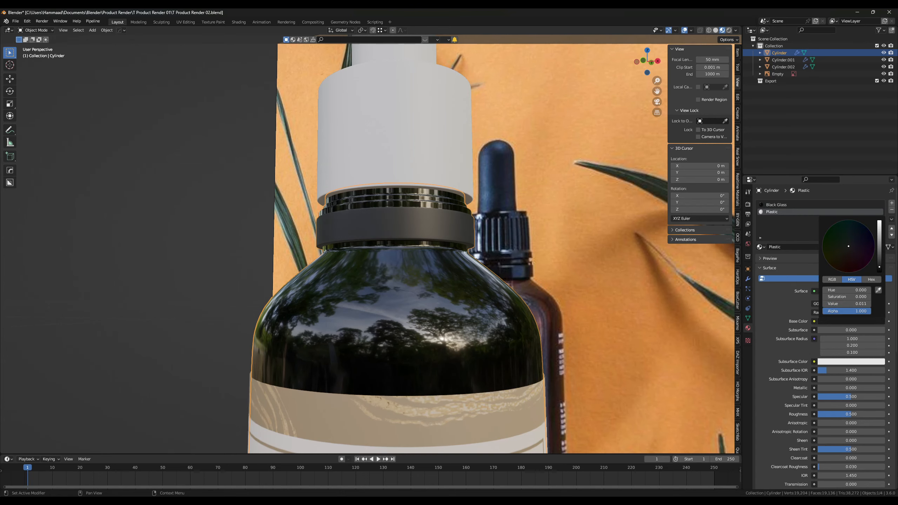
# - Select the dropper cap, frame it in the view and create a new material for it
pyautogui.scroll(-5, 592, 356)
pyautogui.scroll(1, 548, 347)
pyautogui.click(391, 183)
pyautogui.press('KP_Decimal')
pyautogui.moveTo(470, 329)
pyautogui.mouseDown(button='middle')
pyautogui.moveTo(454, 322)
pyautogui.moveTo(502, 347)
pyautogui.moveTo(482, 328)
pyautogui.mouseUp(button='middle')
pyautogui.moveTo(527, 311); pyautogui.dragTo(525, 312, button='middle')
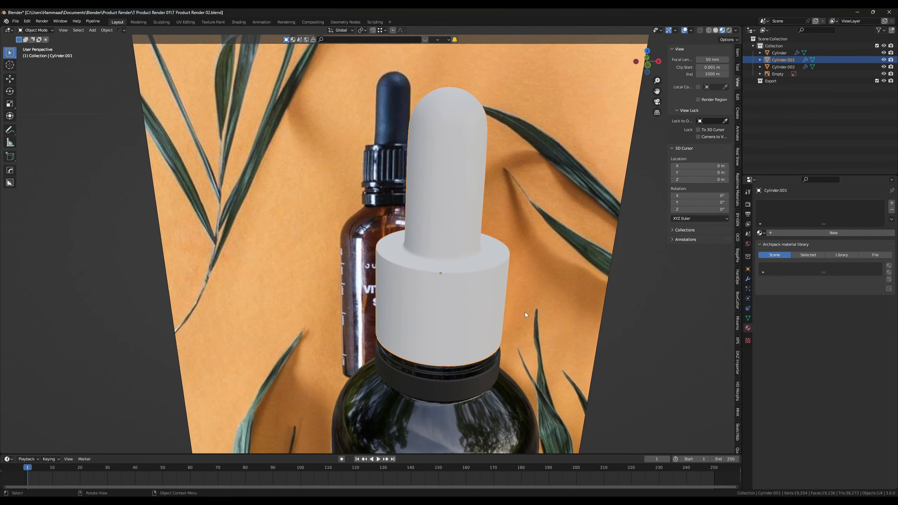
pyautogui.click(799, 235)
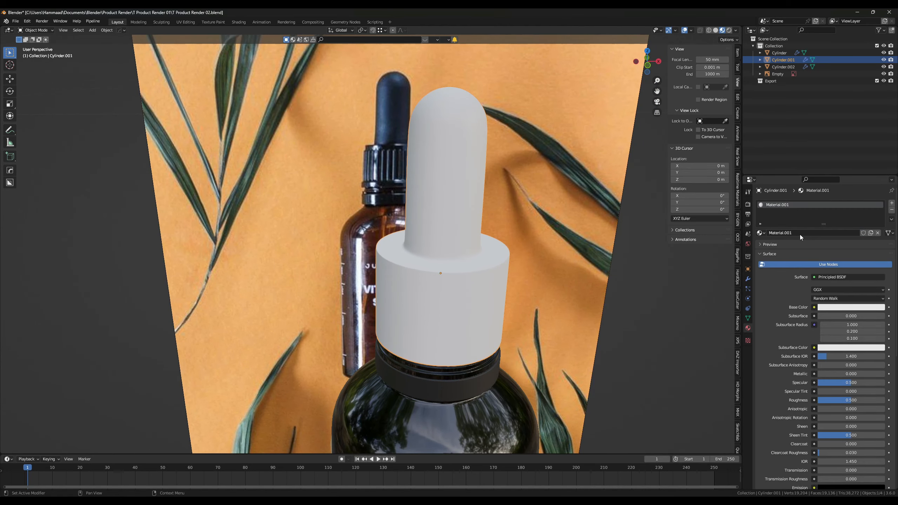
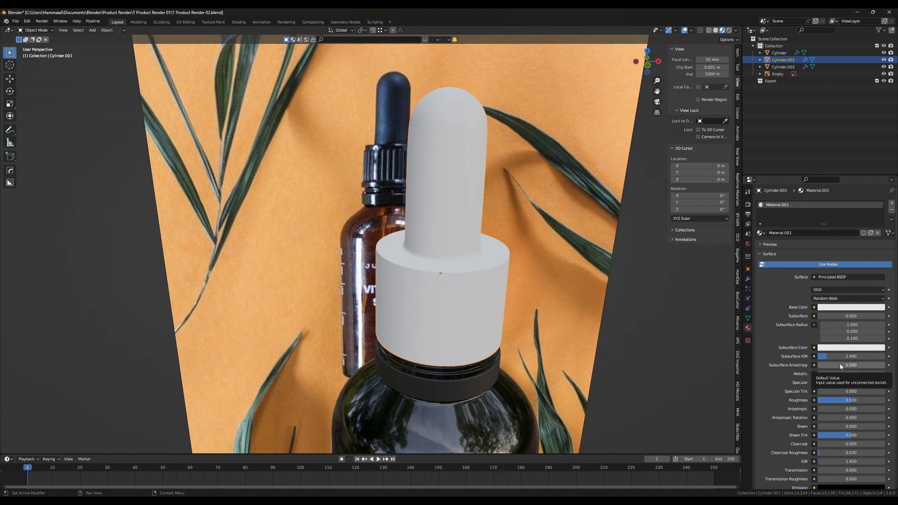
# - Make the dropper cap material's base color black and set Metallic to 1.000
pyautogui.click(832, 308)
pyautogui.moveTo(878, 253); pyautogui.dragTo(879, 258)
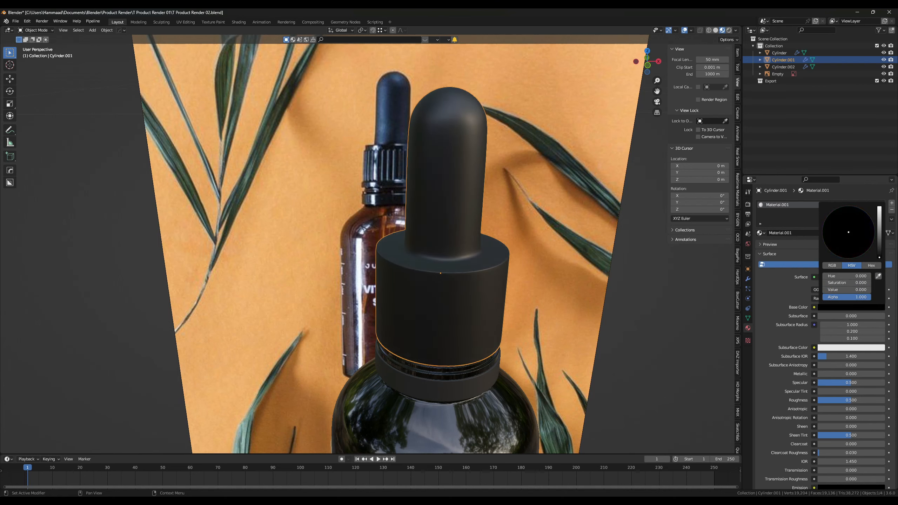
pyautogui.moveTo(841, 375); pyautogui.dragTo(884, 374)
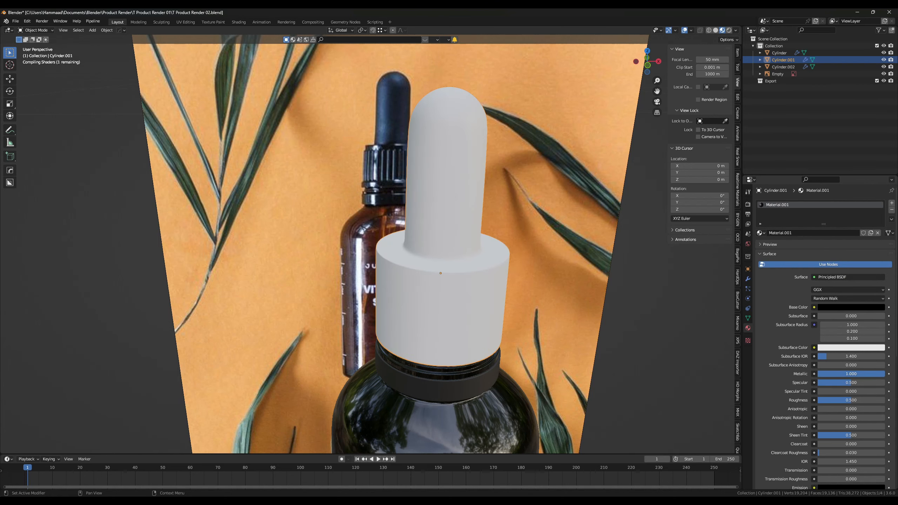
pyautogui.moveTo(621, 348); pyautogui.dragTo(580, 353, button='middle')
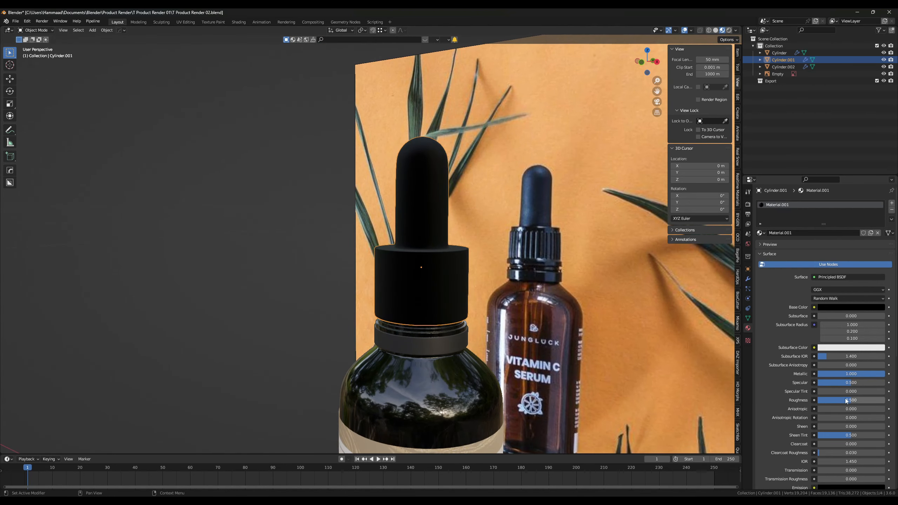
# - Lighten the dropper cap material's base color to a very dark gray and set Roughness to 0.5
pyautogui.moveTo(854, 400); pyautogui.dragTo(839, 400)
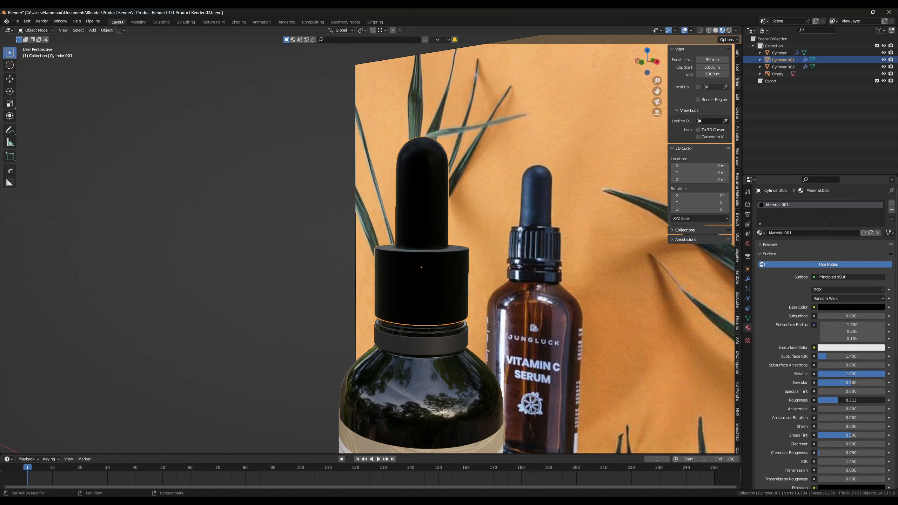
pyautogui.click(851, 307)
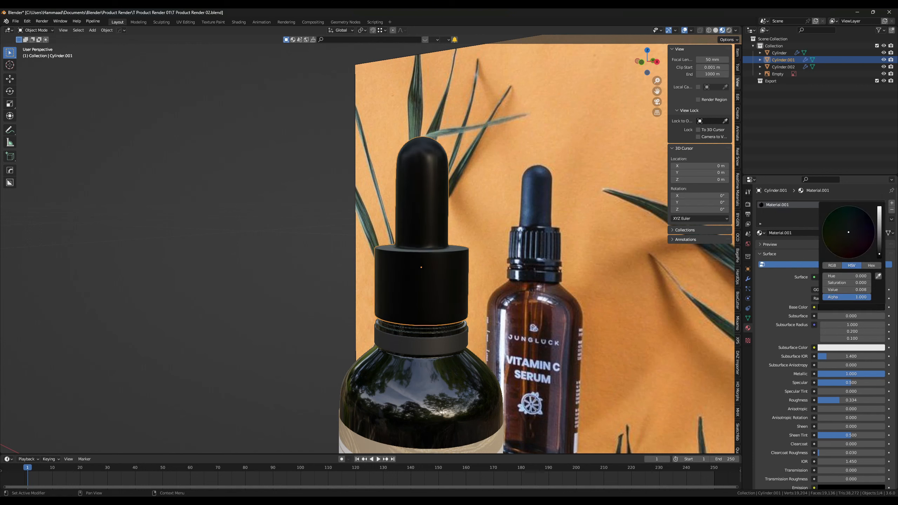
pyautogui.click(856, 400)
pyautogui.write('0.5')
pyautogui.press('Return')
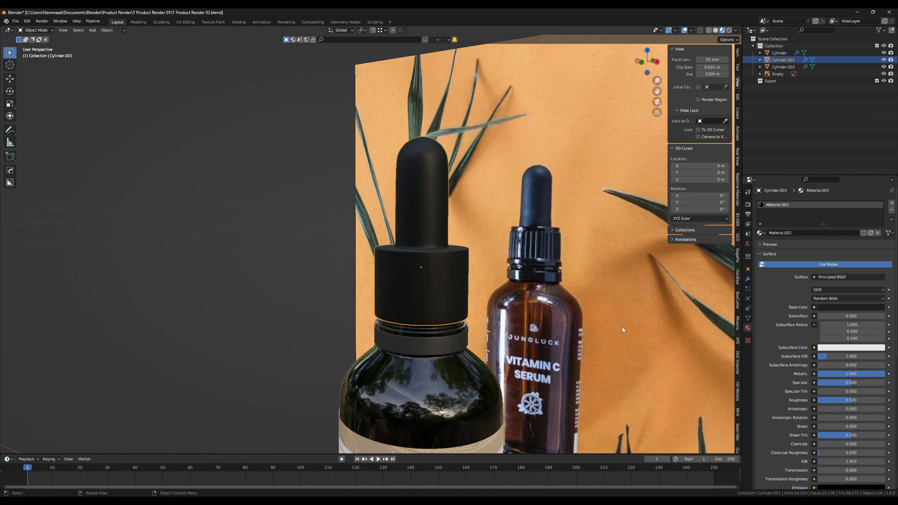
# - Fine-tune the brightness of the cap material's base color and set Roughness to 0.300
pyautogui.moveTo(622, 327)
pyautogui.mouseDown(button='middle')
pyautogui.moveTo(609, 332)
pyautogui.moveTo(627, 337)
pyautogui.moveTo(616, 328)
pyautogui.mouseUp(button='middle')
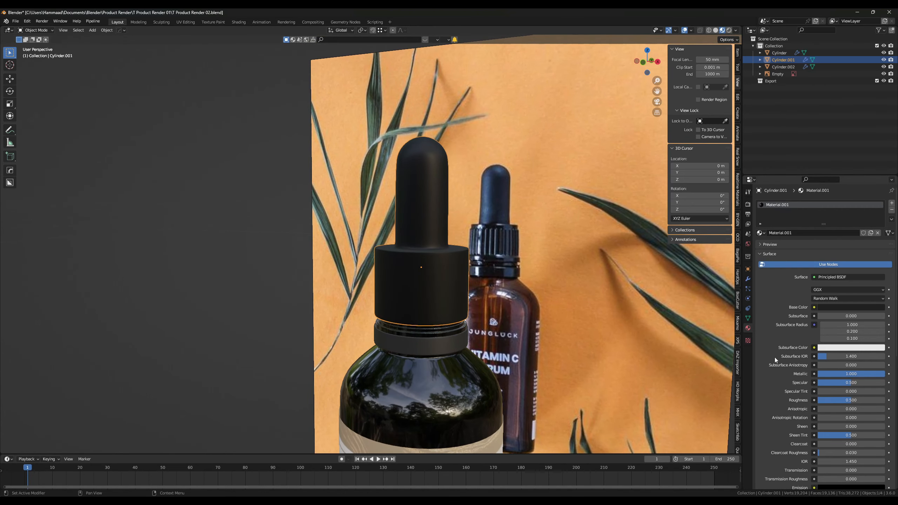
pyautogui.scroll(3, 617, 334)
pyautogui.click(849, 306)
pyautogui.moveTo(863, 290); pyautogui.dragTo(868, 289)
pyautogui.scroll(-4, 540, 346)
pyautogui.moveTo(540, 347); pyautogui.dragTo(567, 347, button='middle')
pyautogui.scroll(4, 565, 346)
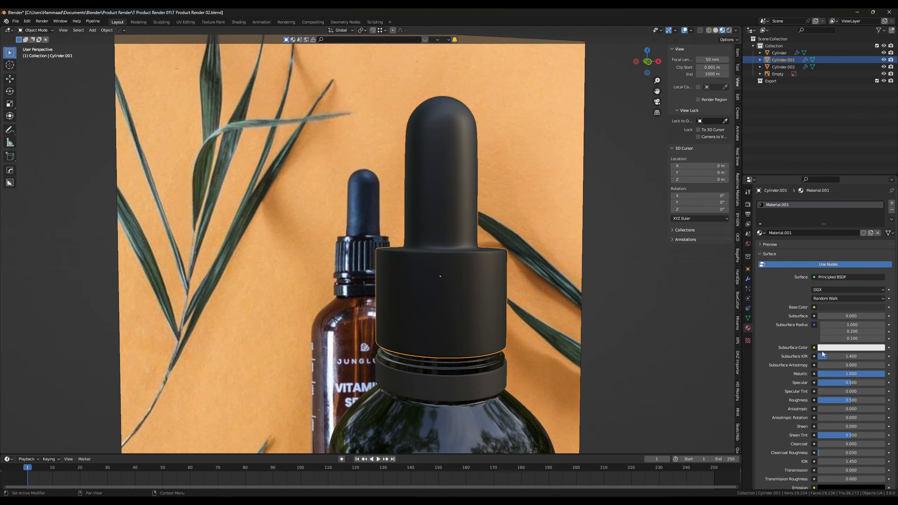
pyautogui.moveTo(853, 403); pyautogui.dragTo(847, 402)
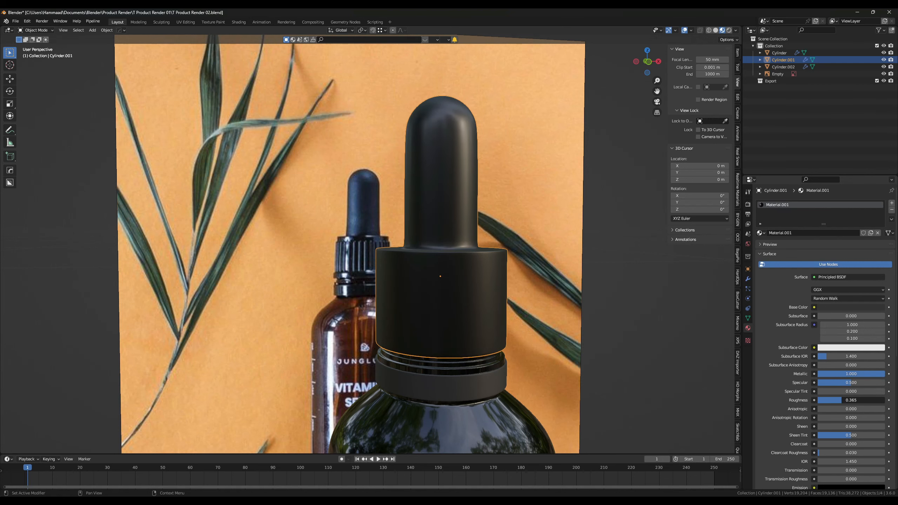
pyautogui.moveTo(846, 400); pyautogui.dragTo(841, 400)
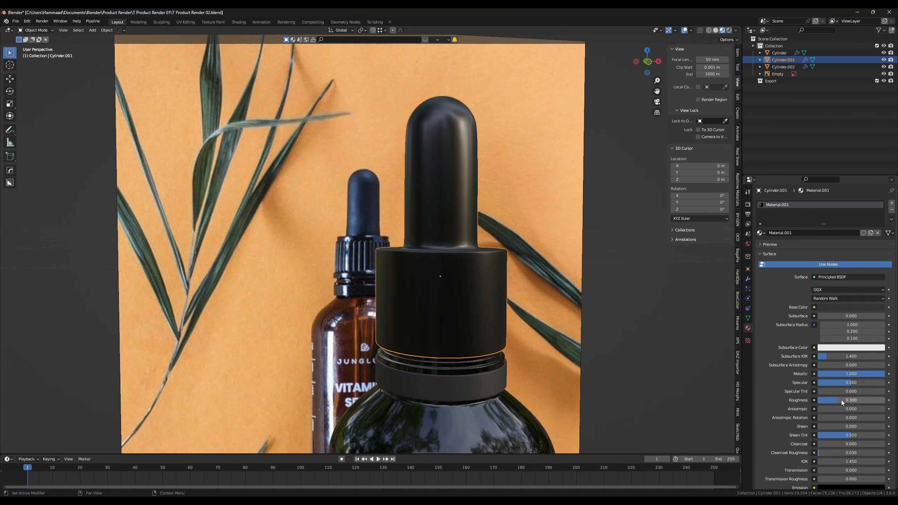
# - Enter Edit Mode on the dropper cap and select the face loop where the bulb meets the cap's flat top
pyautogui.scroll(-3, 601, 354)
pyautogui.moveTo(601, 354)
pyautogui.mouseDown(button='middle')
pyautogui.moveTo(574, 344)
pyautogui.moveTo(596, 347)
pyautogui.moveTo(588, 357)
pyautogui.moveTo(594, 367)
pyautogui.mouseUp(button='middle')
pyautogui.scroll(5, 595, 368)
pyautogui.keyDown('shift'); pyautogui.moveTo(622, 302); pyautogui.dragTo(590, 305, button='middle'); pyautogui.keyUp('shift')
pyautogui.moveTo(515, 290); pyautogui.dragTo(471, 248, button='middle')
pyautogui.press('Tab')
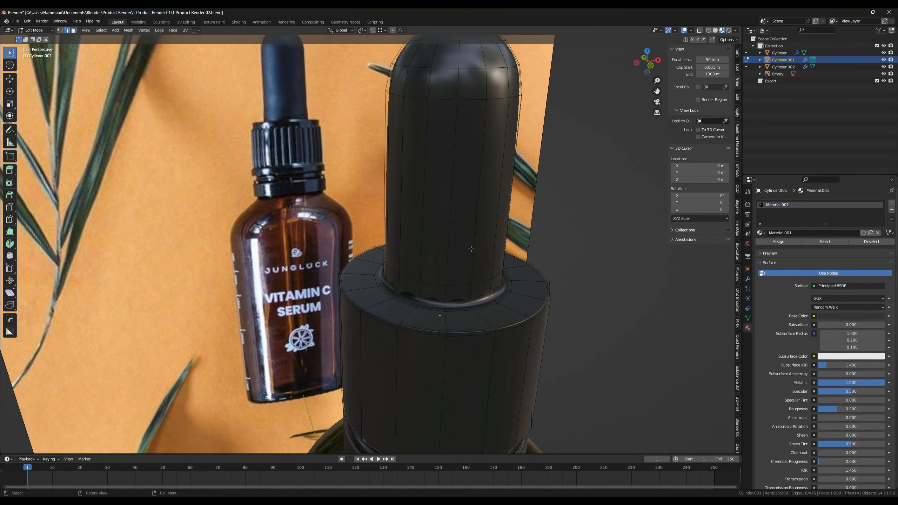
pyautogui.click(414, 303)
pyautogui.press('3')
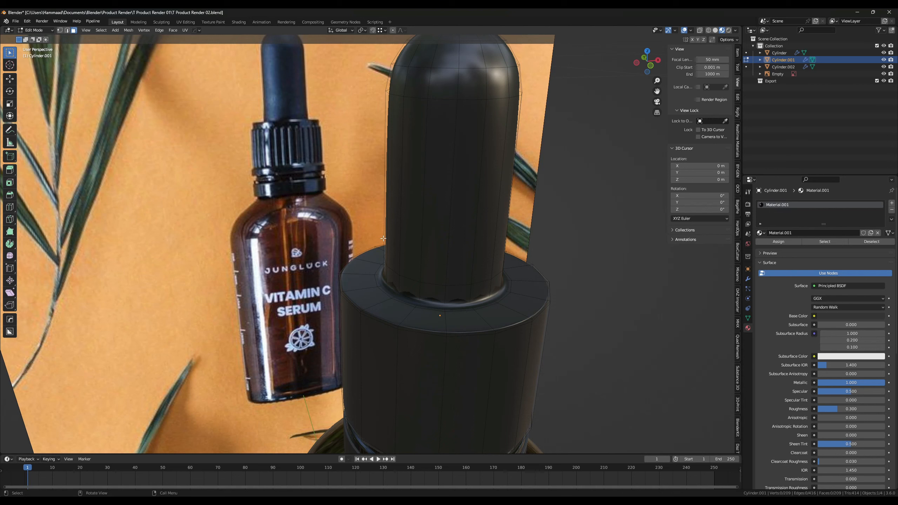
pyautogui.keyDown('alt'); pyautogui.click(396, 299); pyautogui.keyUp('alt')
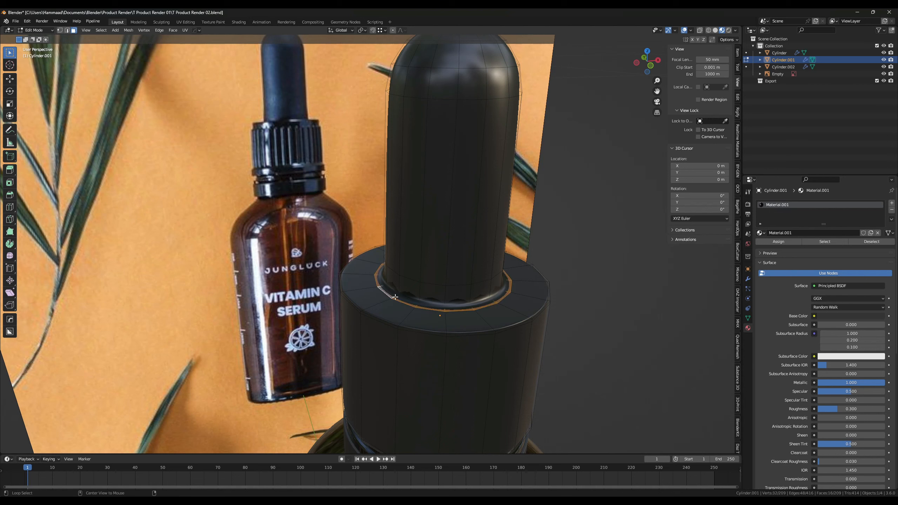
# - Turn off the Subdivision modifier's viewport display and add the bulb's base and side face loops to the selection
pyautogui.click(747, 279)
pyautogui.click(860, 214)
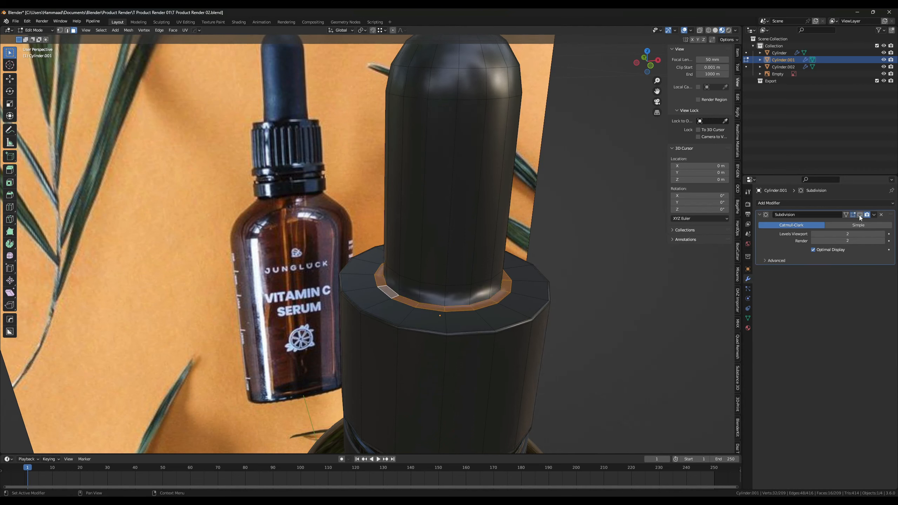
pyautogui.click(860, 214)
pyautogui.click(860, 215)
pyautogui.keyDown('alt'); pyautogui.keyDown('shift'); pyautogui.click(426, 289); pyautogui.keyUp('shift'); pyautogui.keyUp('alt')
pyautogui.keyDown('alt'); pyautogui.keyDown('shift'); pyautogui.click(425, 265); pyautogui.keyUp('shift'); pyautogui.keyUp('alt')
pyautogui.scroll(-2, 426, 265)
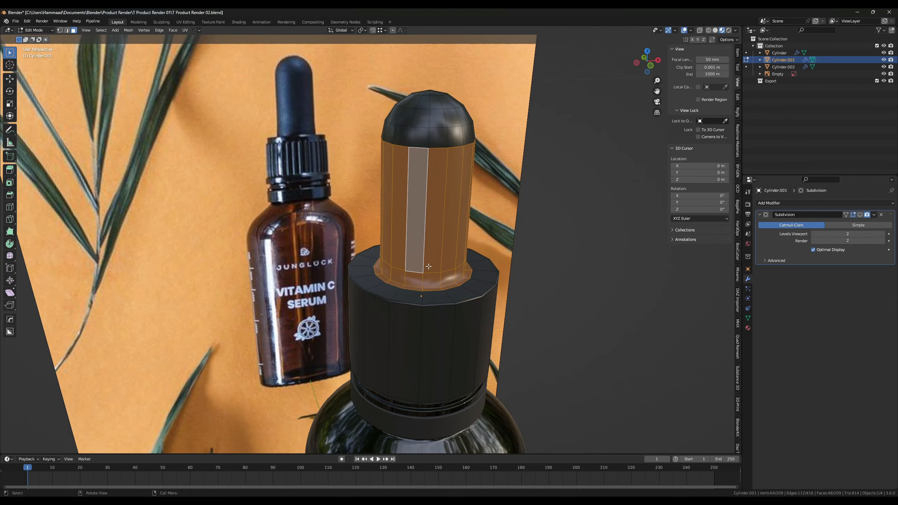
# - Extend the selection to the whole bulb including its domed tip, using the front view with X-ray and vertex selection
pyautogui.moveTo(429, 267); pyautogui.dragTo(429, 267, button='middle')
pyautogui.press('KP_1')
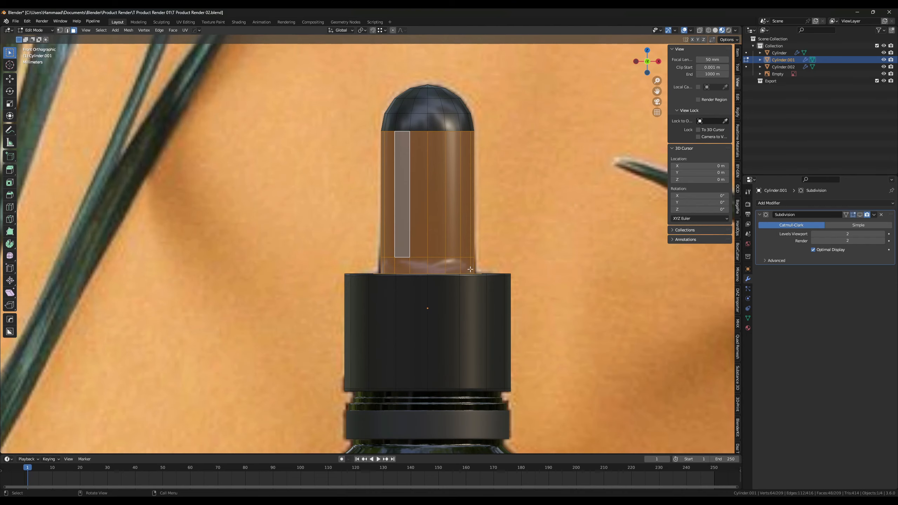
pyautogui.click(709, 32)
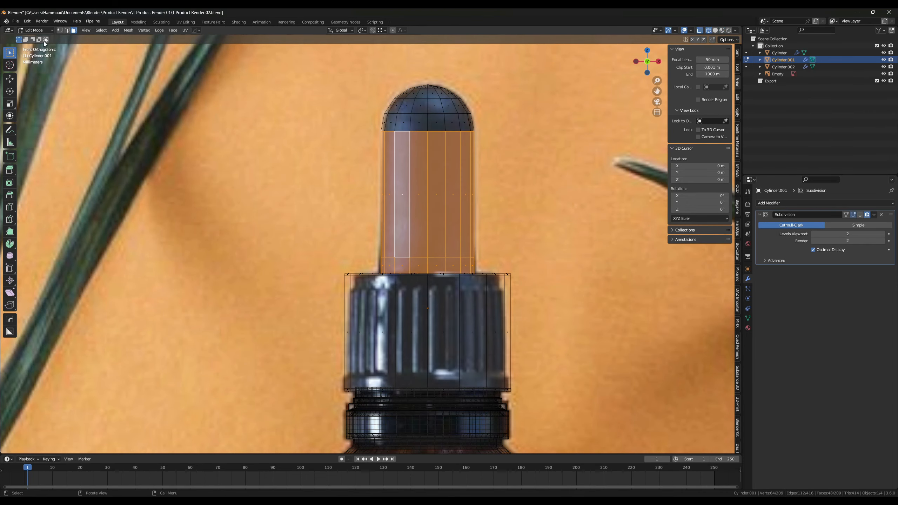
pyautogui.click(60, 31)
pyautogui.hotkey('ctrl', 'l')
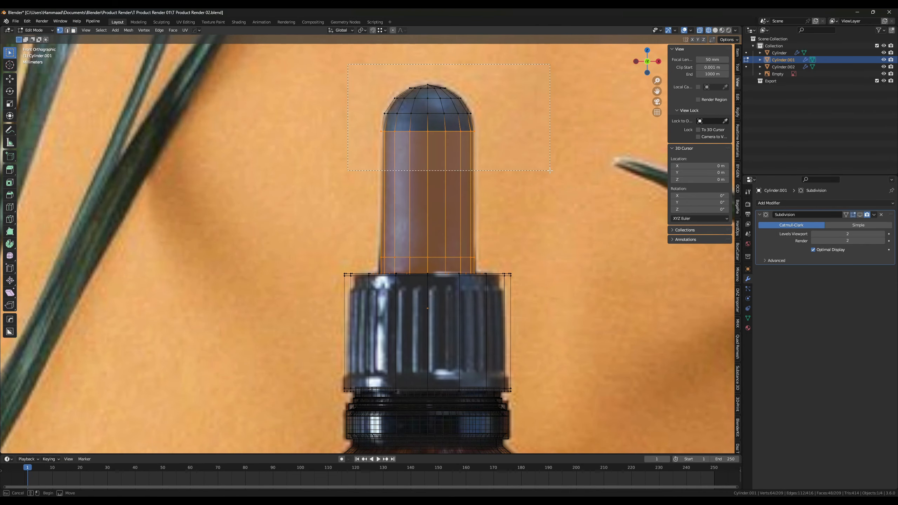
pyautogui.moveTo(537, 164); pyautogui.dragTo(689, 50, button='middle')
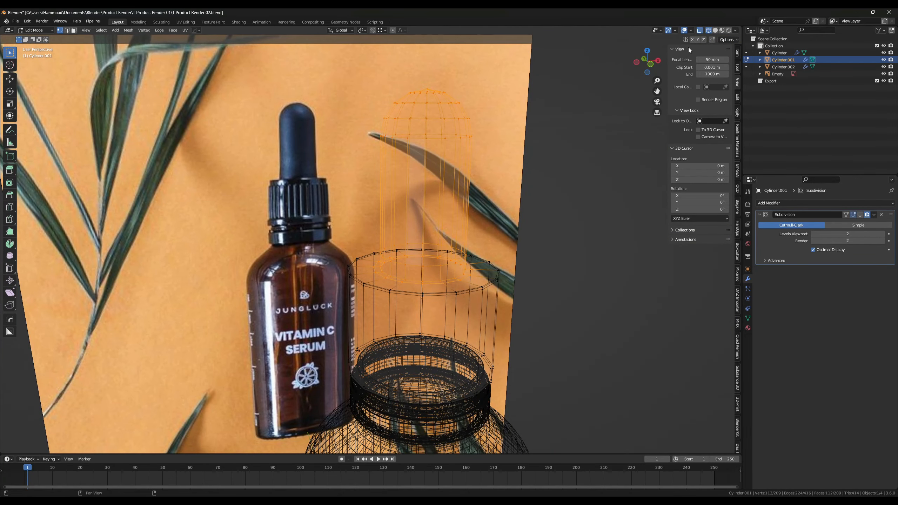
# - Turn the Subdivision modifier's viewport display back on and return the viewport to solid Material Preview shading
pyautogui.click(715, 30)
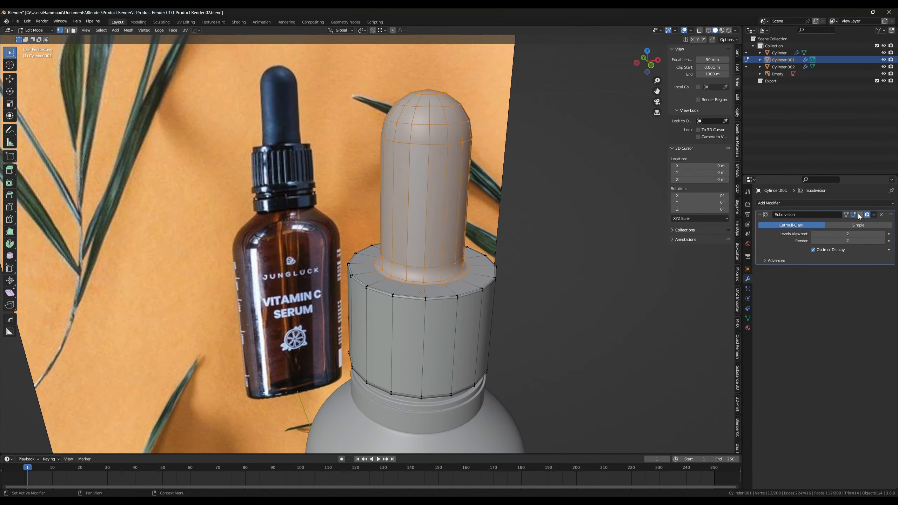
pyautogui.click(859, 214)
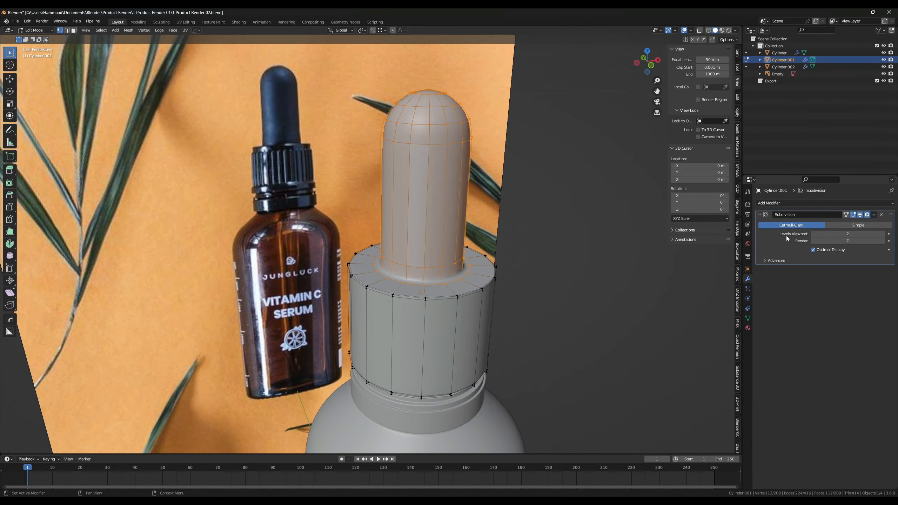
pyautogui.click(722, 30)
# - Add a second material slot to the dropper cap and assign it to the selected bulb faces
pyautogui.click(748, 327)
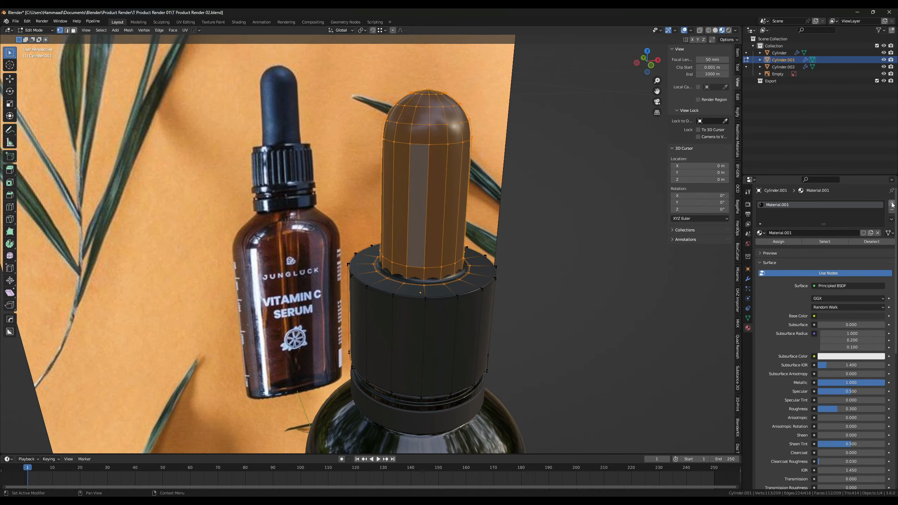
pyautogui.click(891, 202)
pyautogui.click(778, 255)
pyautogui.scroll(3, 635, 239)
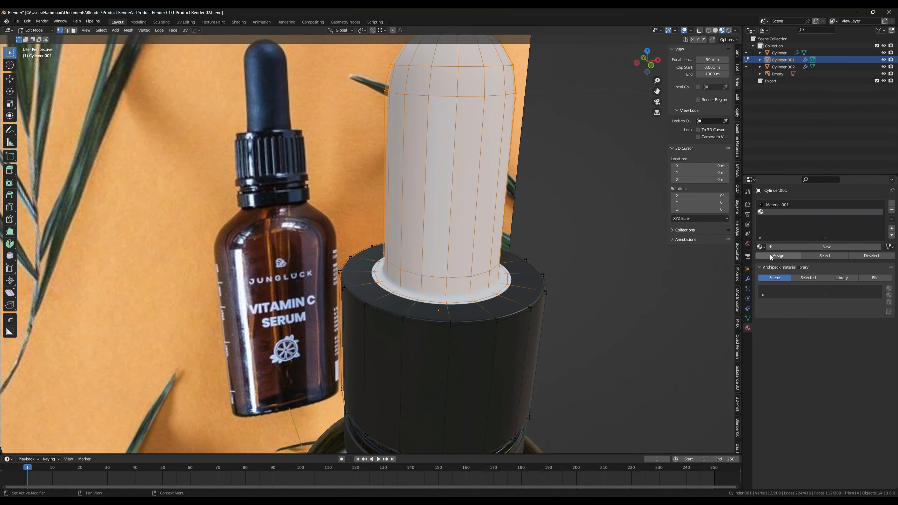
# - Create a new material named Rubber in the empty slot and make its base color black
pyautogui.click(784, 246)
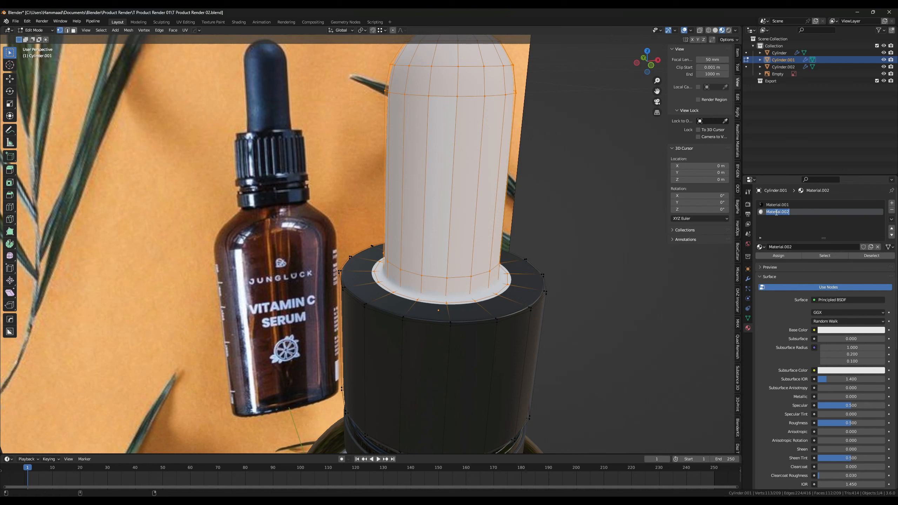
pyautogui.write('Rubber')
pyautogui.press('Return')
pyautogui.click(829, 331)
pyautogui.moveTo(880, 264); pyautogui.dragTo(879, 281)
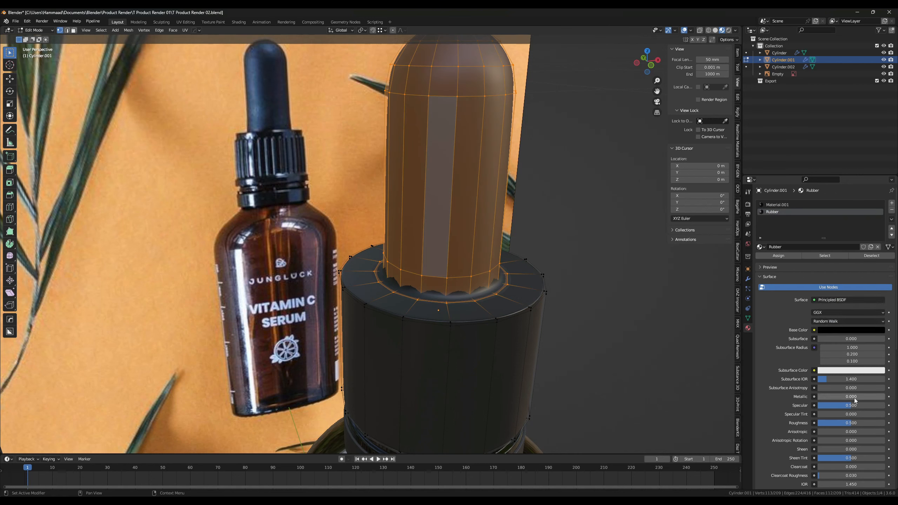
# - Set the Rubber material's Roughness to 0.8, clear the selection and return to Object Mode
pyautogui.click(846, 422)
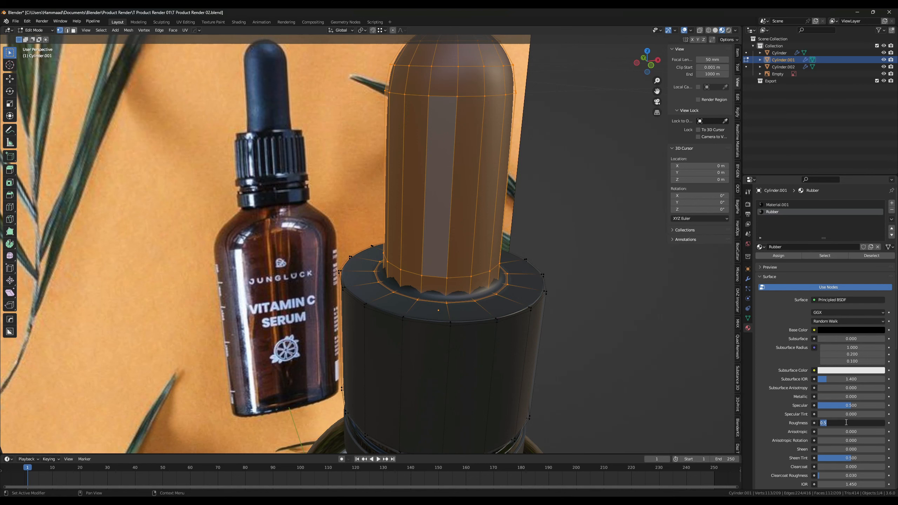
pyautogui.press('Return')
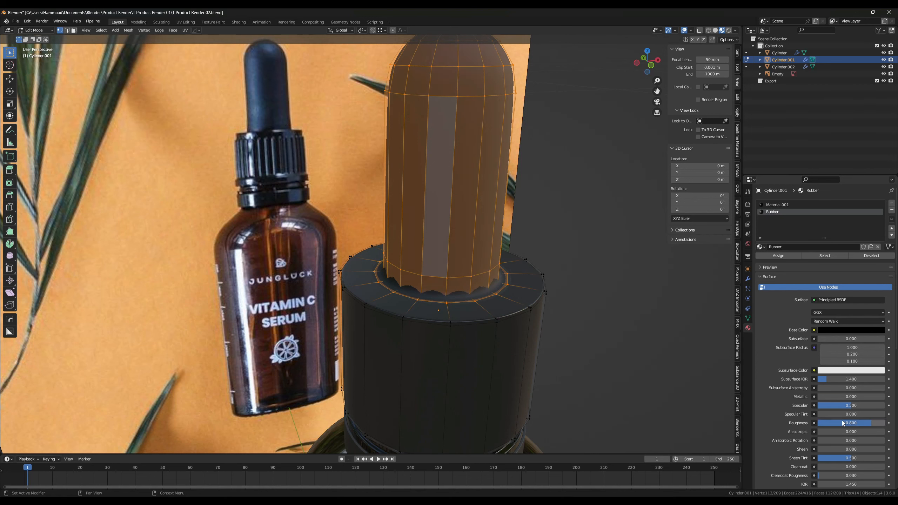
pyautogui.click(671, 381)
pyautogui.press('Tab')
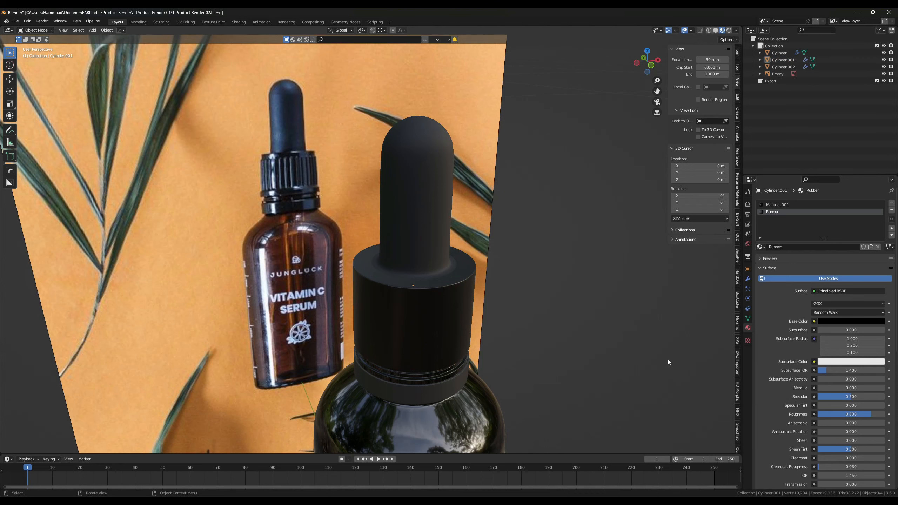
# - Adjust the Rubber material's Roughness to 0.748 while comparing the bulb with the reference photo
pyautogui.moveTo(668, 360); pyautogui.dragTo(654, 345, button='middle')
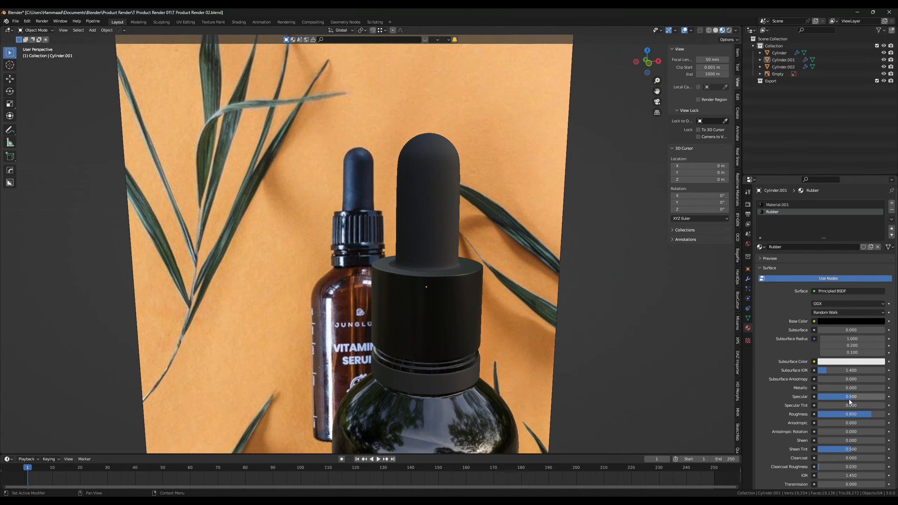
pyautogui.moveTo(862, 414); pyautogui.dragTo(849, 415)
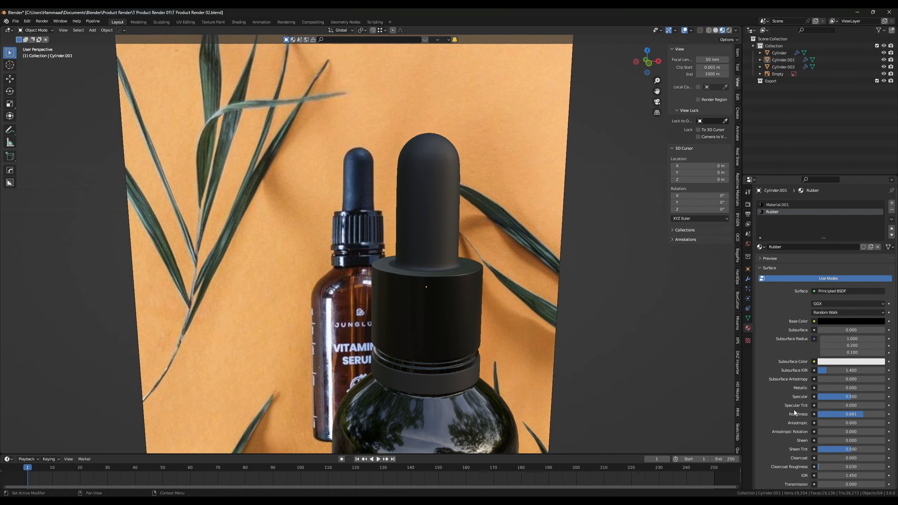
pyautogui.moveTo(608, 340); pyautogui.dragTo(594, 335, button='middle')
pyautogui.moveTo(632, 365)
pyautogui.mouseDown(button='middle')
pyautogui.moveTo(625, 352)
pyautogui.moveTo(631, 360)
pyautogui.mouseUp(button='middle')
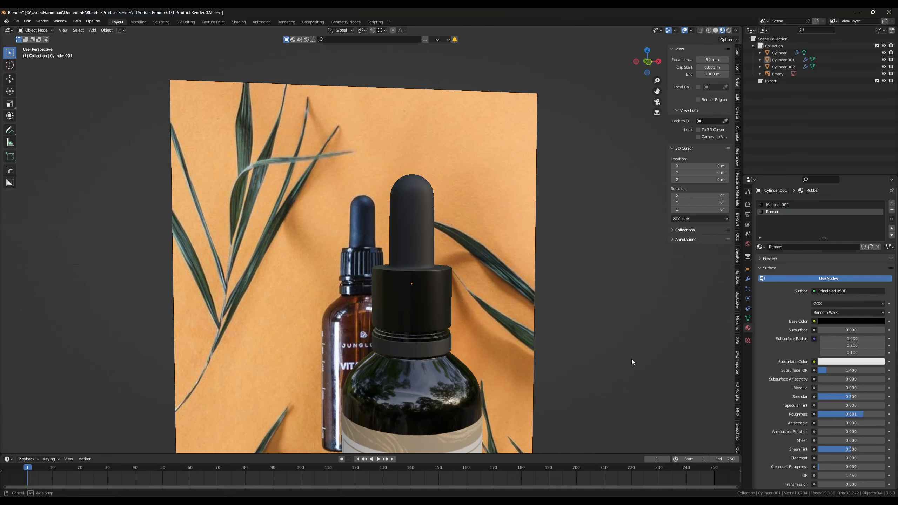
pyautogui.moveTo(851, 414); pyautogui.dragTo(866, 414)
pyautogui.moveTo(623, 362)
pyautogui.mouseDown(button='middle')
pyautogui.moveTo(631, 374)
pyautogui.moveTo(631, 349)
pyautogui.mouseUp(button='middle')
# - Select the thin face loop around the bulb's flared base, assign Material.001 to it and return to Object Mode
pyautogui.press('Tab')
pyautogui.scroll(5, 489, 318)
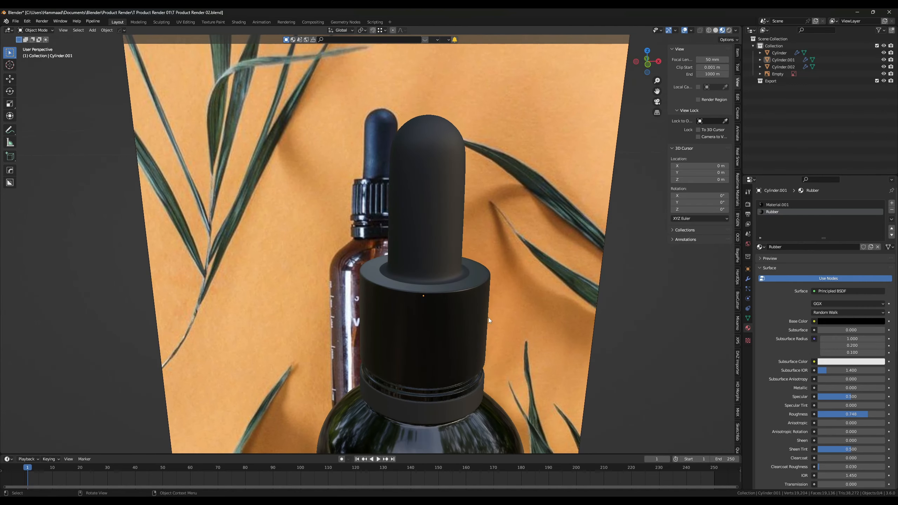
pyautogui.moveTo(470, 316); pyautogui.dragTo(451, 315, button='middle')
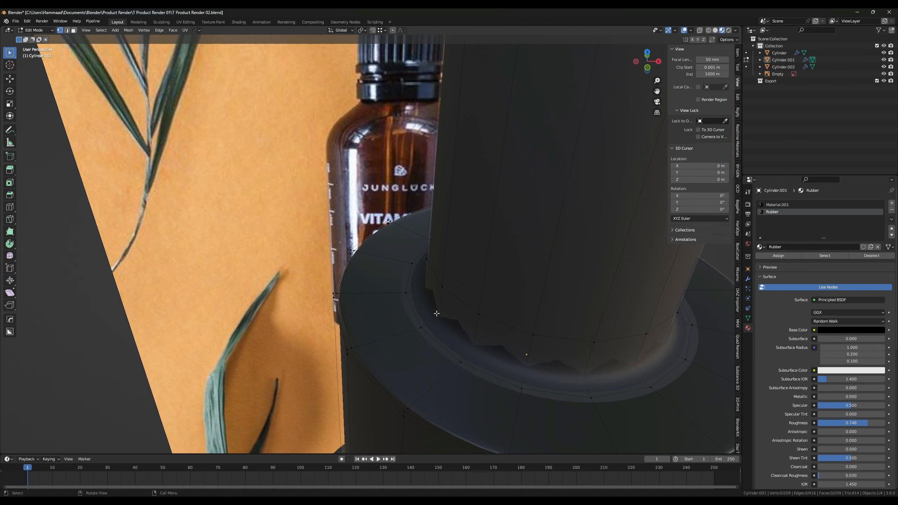
pyautogui.keyDown('alt'); pyautogui.click(409, 294); pyautogui.keyUp('alt')
pyautogui.click(776, 207)
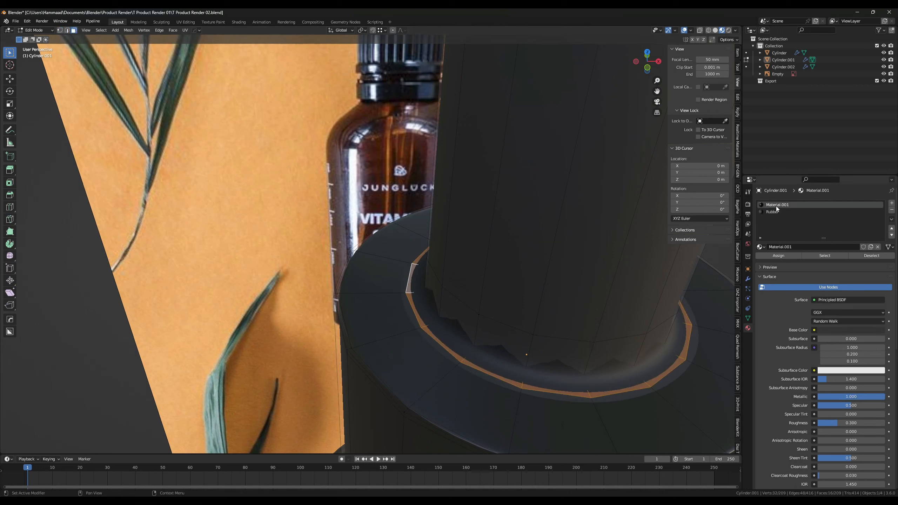
pyautogui.click(780, 254)
pyautogui.press('Tab')
# - Set the Roughness of the cap's Material.001 to 0.15 for a glossier finish
pyautogui.moveTo(598, 316); pyautogui.dragTo(608, 295, button='middle')
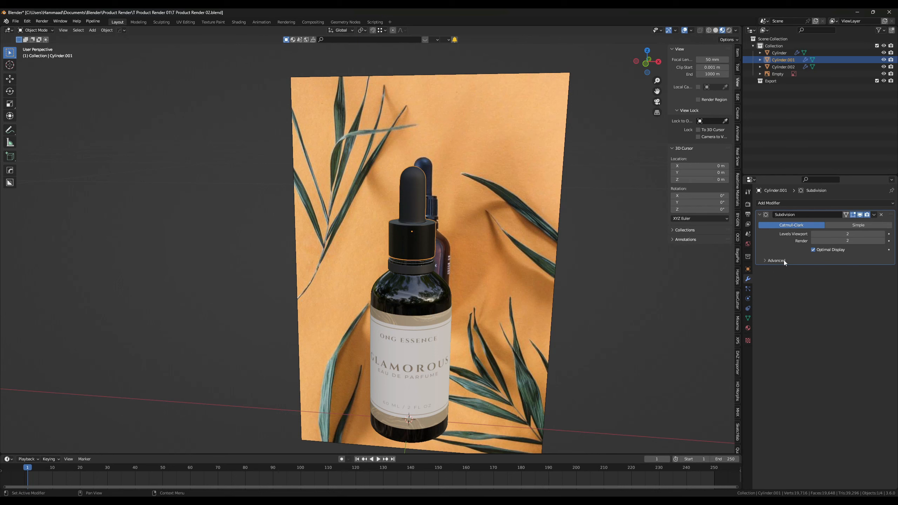
pyautogui.click(748, 328)
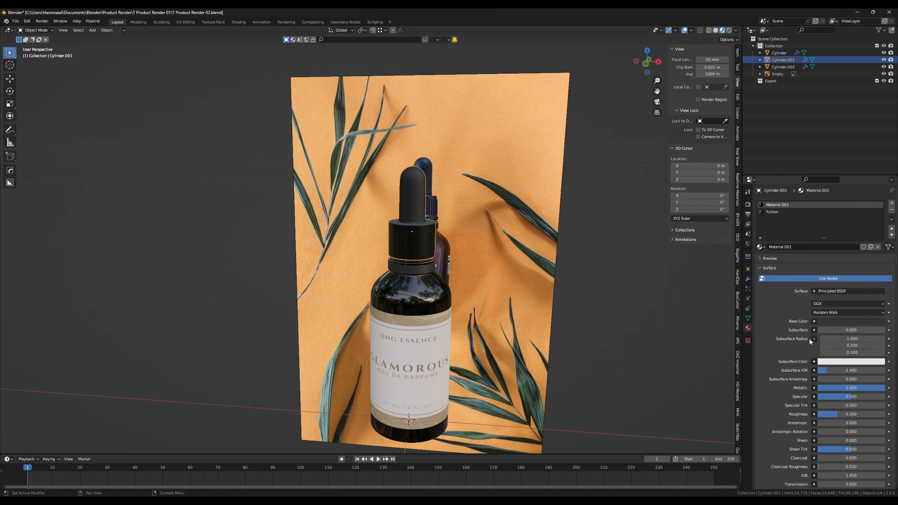
pyautogui.click(841, 401)
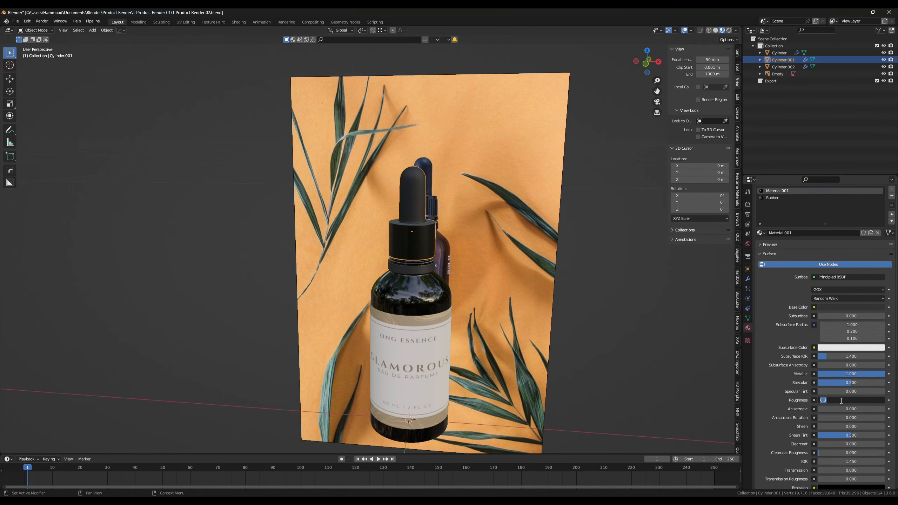
pyautogui.write('.15')
pyautogui.press('Return')
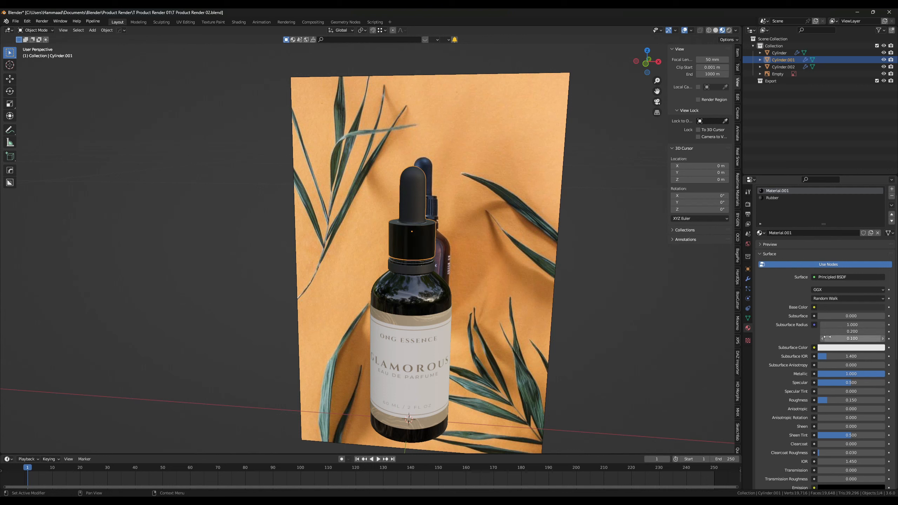
# - Lighten the Base Color of the cap's Material.001 to a dark grey with a Value of about 0.157
pyautogui.click(844, 308)
pyautogui.moveTo(879, 247); pyautogui.dragTo(879, 234)
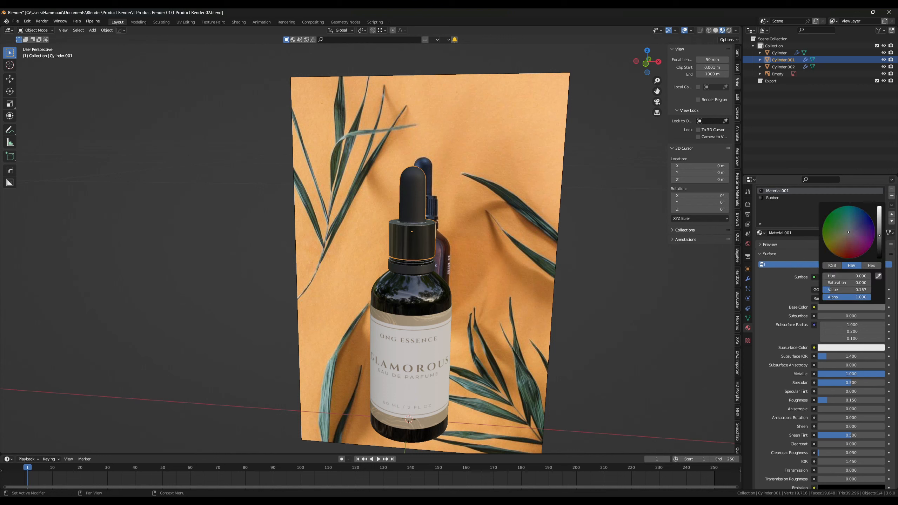
pyautogui.moveTo(654, 295); pyautogui.dragTo(590, 246, button='middle')
# - Delete the reference photo empty standing behind the bottle
pyautogui.click(516, 231)
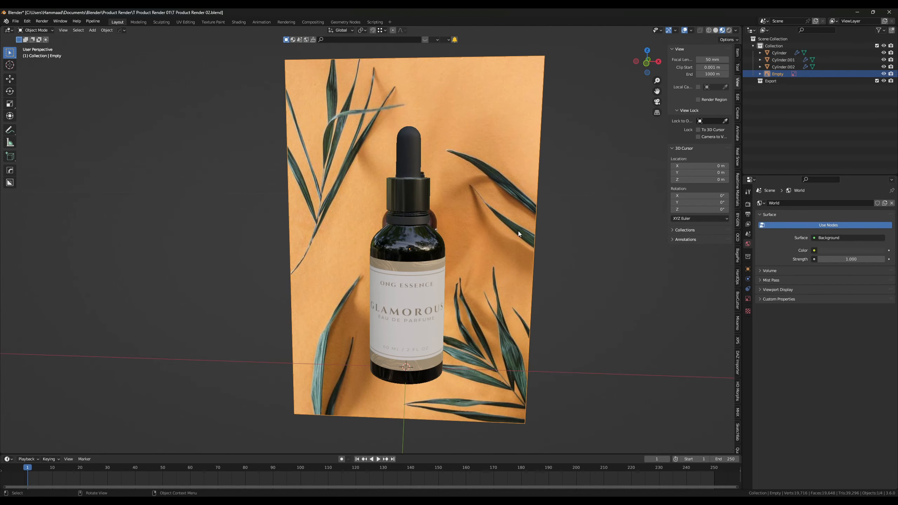
pyautogui.scroll(-2, 523, 230)
pyautogui.moveTo(536, 228); pyautogui.dragTo(547, 225, button='middle')
pyautogui.press('x')
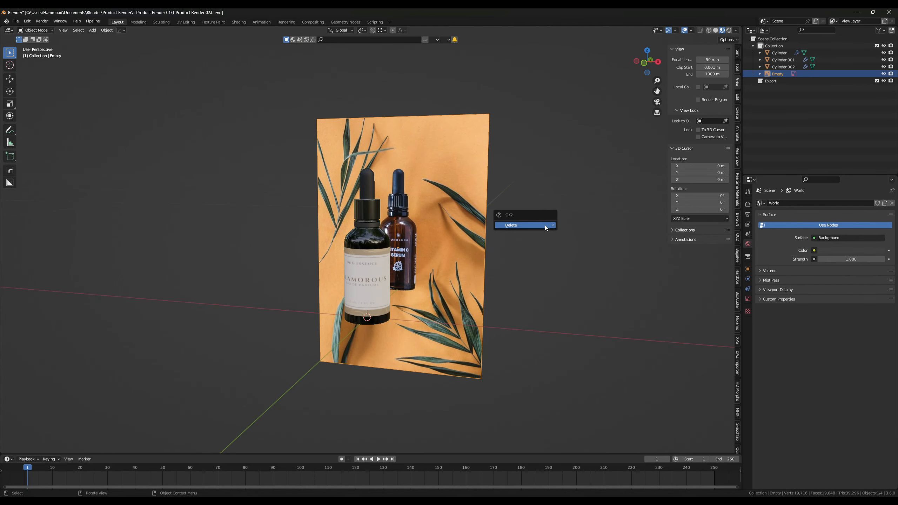
pyautogui.click(545, 226)
# - Adjust the height of the cap above the bottle's collar along the Z axis and clear the selection
pyautogui.scroll(-2, 542, 225)
pyautogui.scroll(2, 538, 227)
pyautogui.scroll(6, 501, 233)
pyautogui.moveTo(537, 228); pyautogui.dragTo(489, 223, button='middle')
pyautogui.scroll(2, 501, 233)
pyautogui.scroll(-2, 490, 214)
pyautogui.click(386, 152)
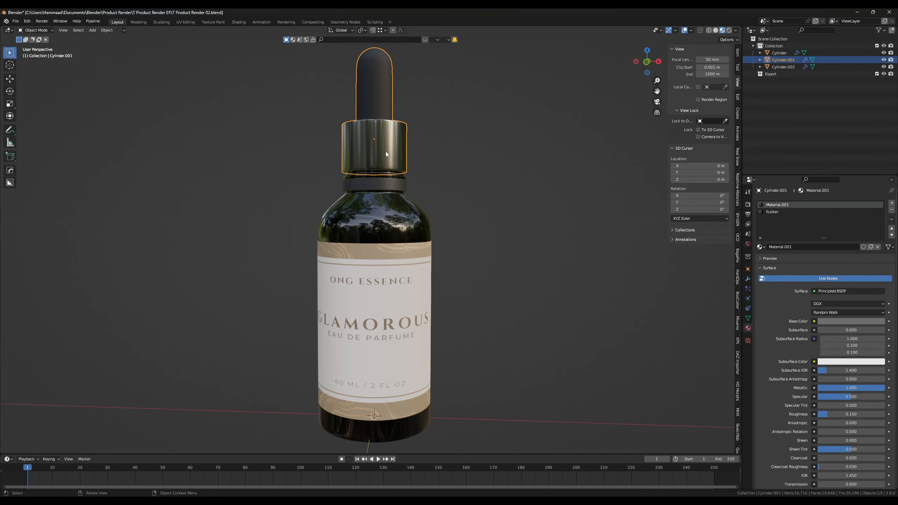
pyautogui.press('g')
pyautogui.press('z')
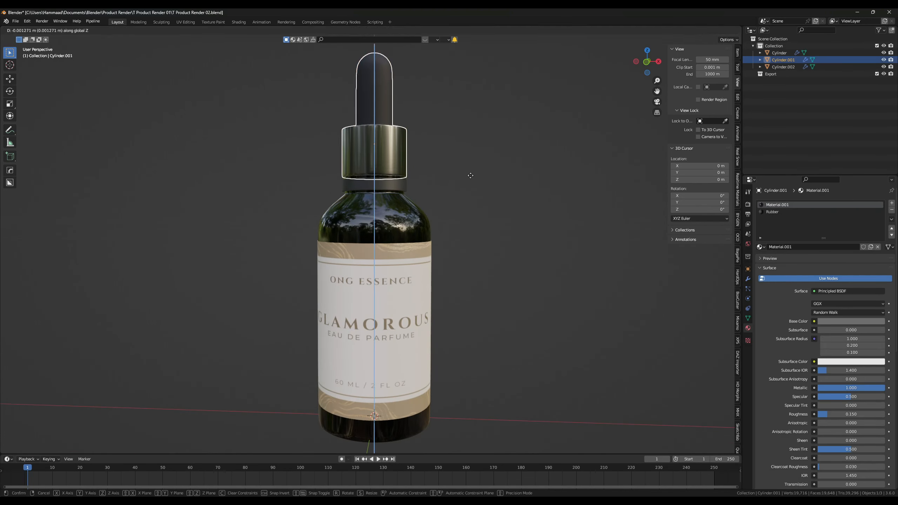
pyautogui.click(473, 167)
pyautogui.click(493, 181)
# - Try lowering the cap along the Z axis onto the bottle's collar, and undo that move
pyautogui.moveTo(467, 158); pyautogui.dragTo(466, 165, button='middle')
pyautogui.keyDown('shift'); pyautogui.moveTo(466, 164); pyautogui.dragTo(483, 195, button='middle'); pyautogui.keyUp('shift')
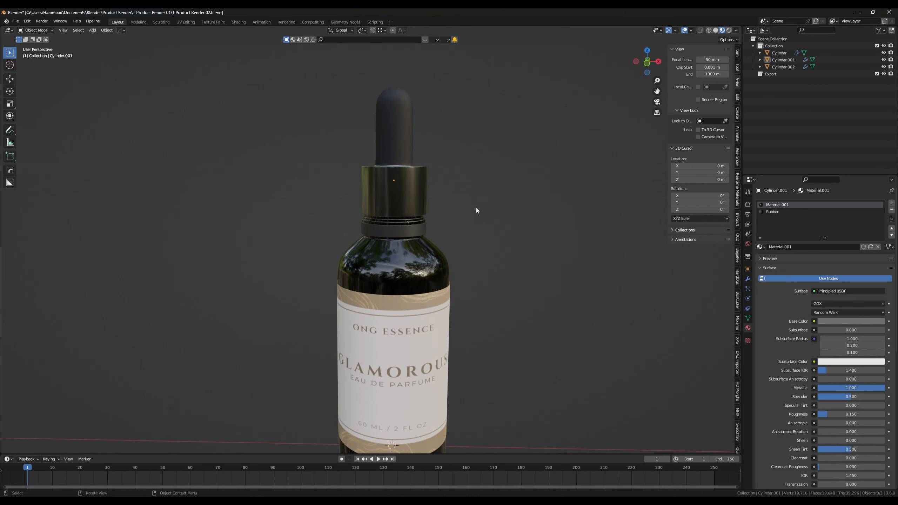
pyautogui.click(413, 201)
pyautogui.press('g')
pyautogui.press('z')
pyautogui.click(492, 216)
pyautogui.click(502, 216)
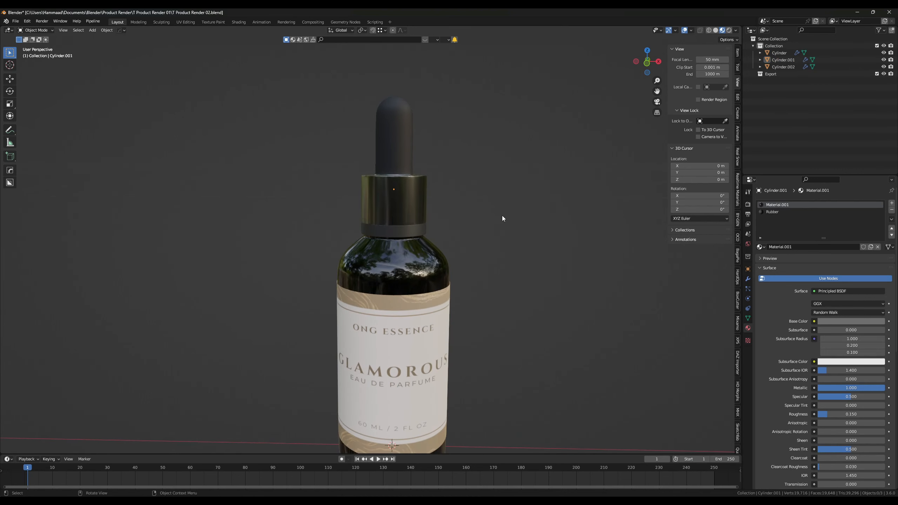
pyautogui.moveTo(533, 247); pyautogui.dragTo(532, 243, button='middle')
pyautogui.keyDown('shift'); pyautogui.moveTo(532, 243); pyautogui.dragTo(516, 217, button='middle'); pyautogui.keyUp('shift')
pyautogui.hotkey('ctrl', 'z')
# - Lower the cap about 0.0017 m along the Z axis and fine-tune its height so it sits on the collar
pyautogui.press('g')
pyautogui.press('z')
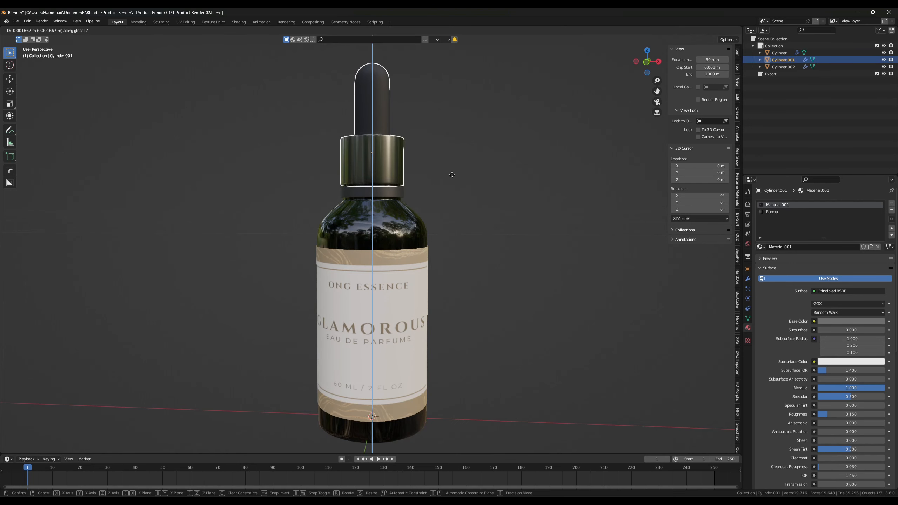
pyautogui.click(452, 175)
pyautogui.click(465, 181)
pyautogui.moveTo(466, 181); pyautogui.dragTo(555, 182, button='middle')
pyautogui.click(425, 172)
pyautogui.press('g')
pyautogui.press('z')
pyautogui.click(506, 173)
pyautogui.click(518, 187)
# - Rename the label band object Cylinder.002 as Label
pyautogui.click(363, 233)
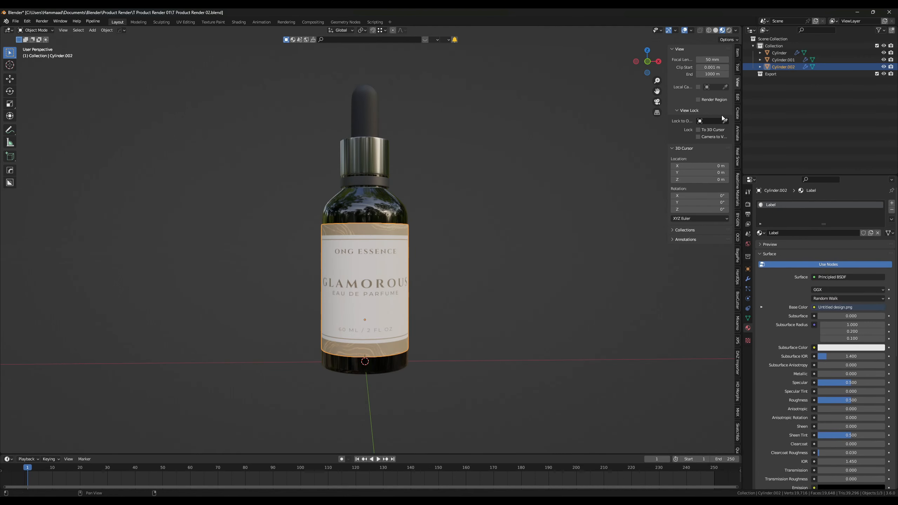
pyautogui.doubleClick(781, 66)
pyautogui.write('Label')
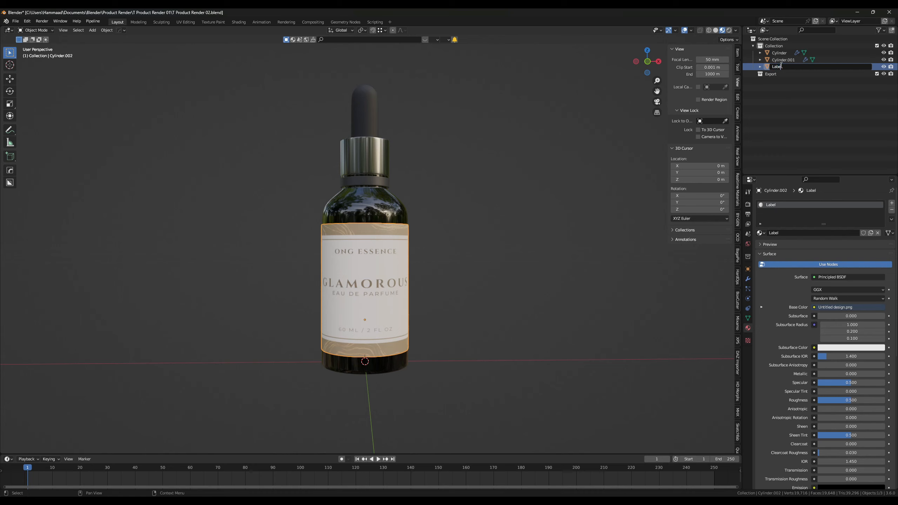
pyautogui.press('Return')
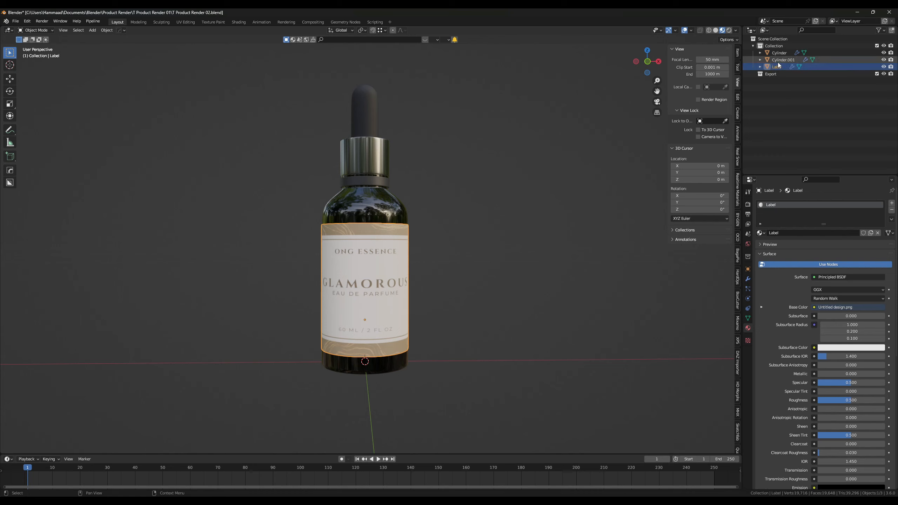
# - Rename the cap and bulb object Cylinder.001 as Cap
pyautogui.click(778, 61)
pyautogui.doubleClick(778, 60)
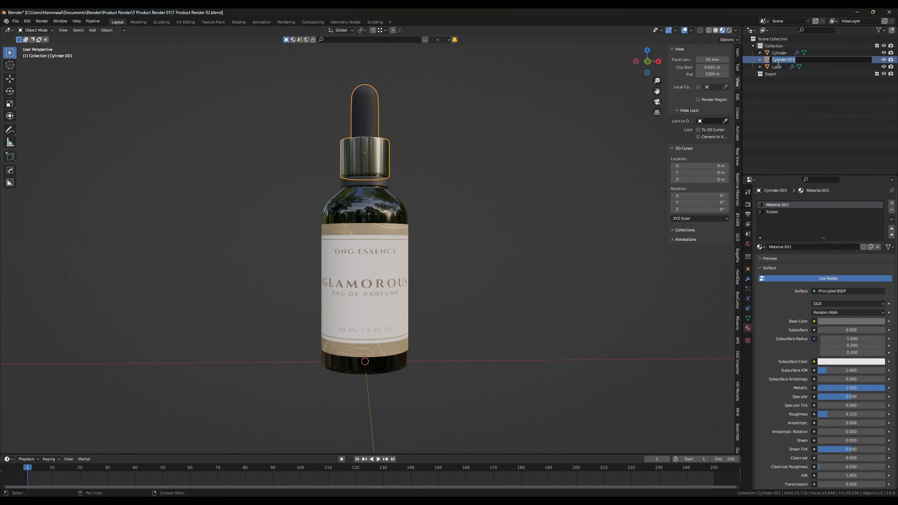
pyautogui.write('Cap')
pyautogui.press('Return')
# - Rename the glass body object Cylinder as Bottle
pyautogui.click(785, 60)
pyautogui.doubleClick(785, 60)
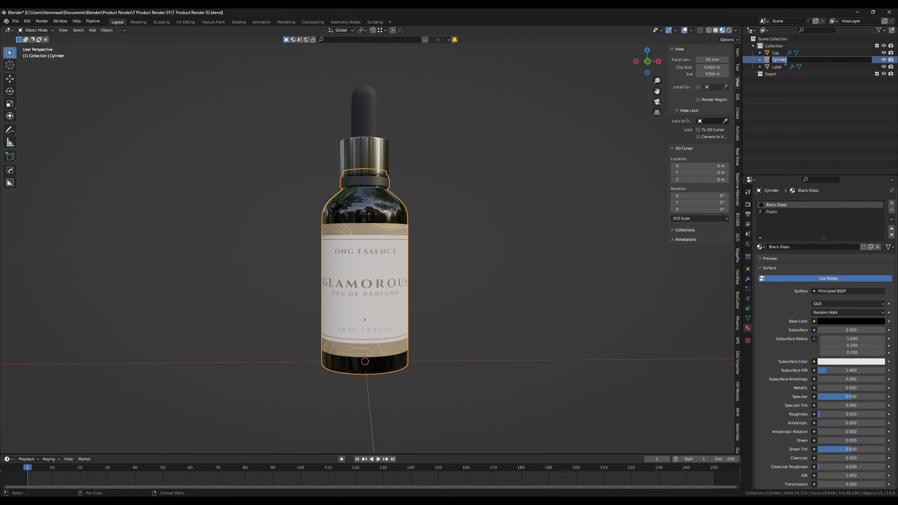
pyautogui.write('Bottle')
pyautogui.press('Return')
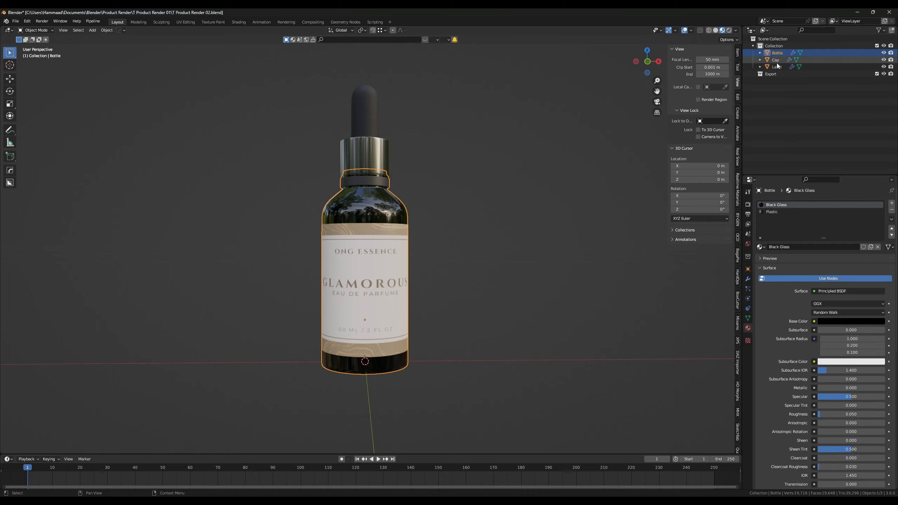
# - Parent the Cap to the Bottle using the Object option
pyautogui.click(777, 63)
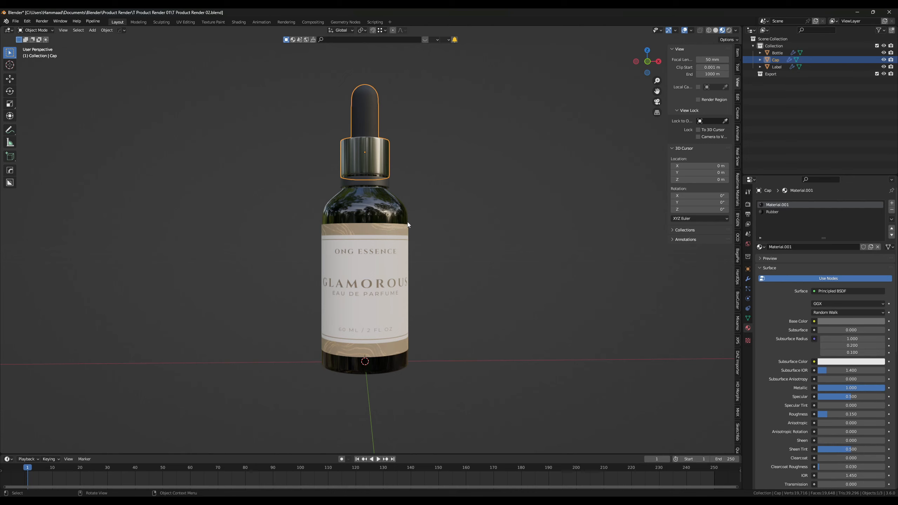
pyautogui.keyDown('shift'); pyautogui.click(377, 218); pyautogui.keyUp('shift')
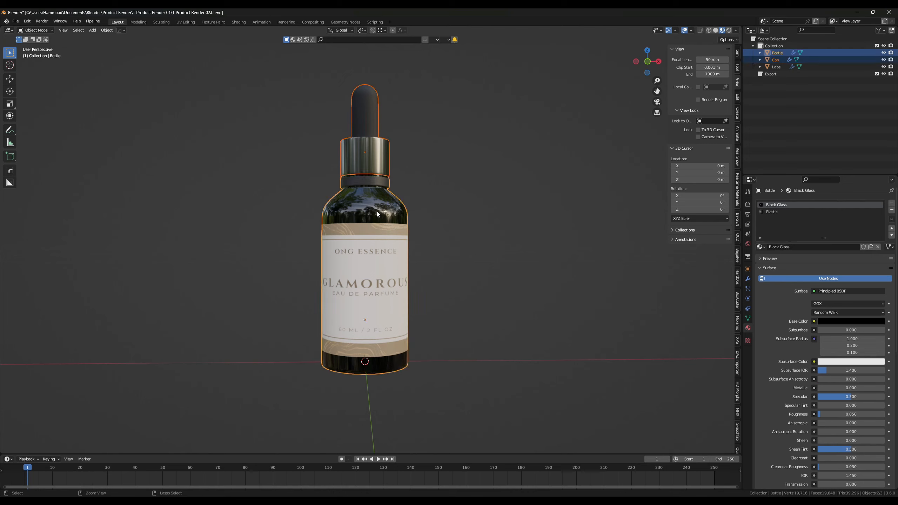
pyautogui.hotkey('ctrl', 'p')
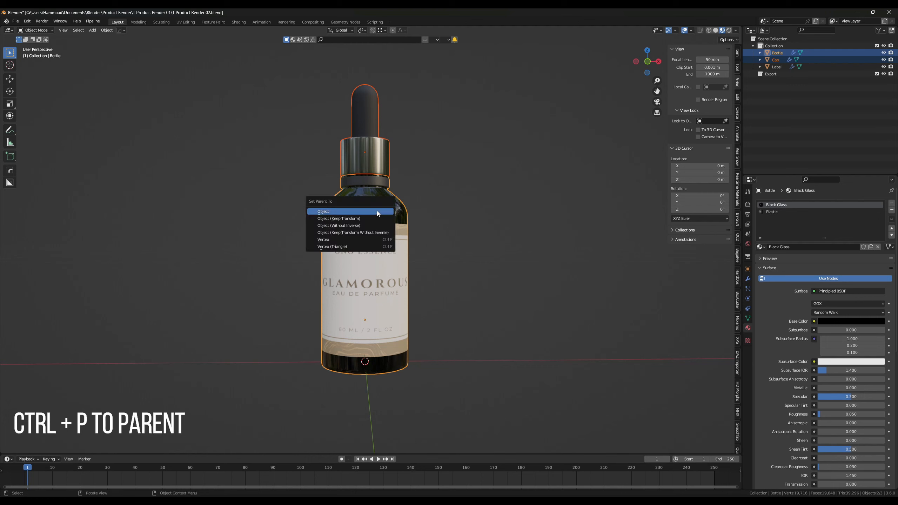
pyautogui.click(377, 212)
# - Test the cap's parenting by trial-moving the bottle, cancelling each transform
pyautogui.press('r')
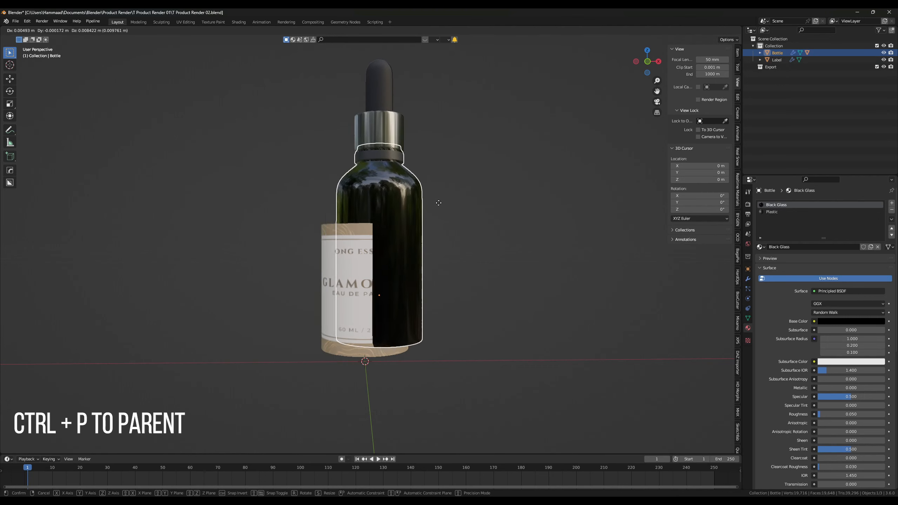
pyautogui.rightClick(361, 164)
pyautogui.click(361, 164)
pyautogui.press('g')
pyautogui.rightClick(361, 141)
pyautogui.click(373, 212)
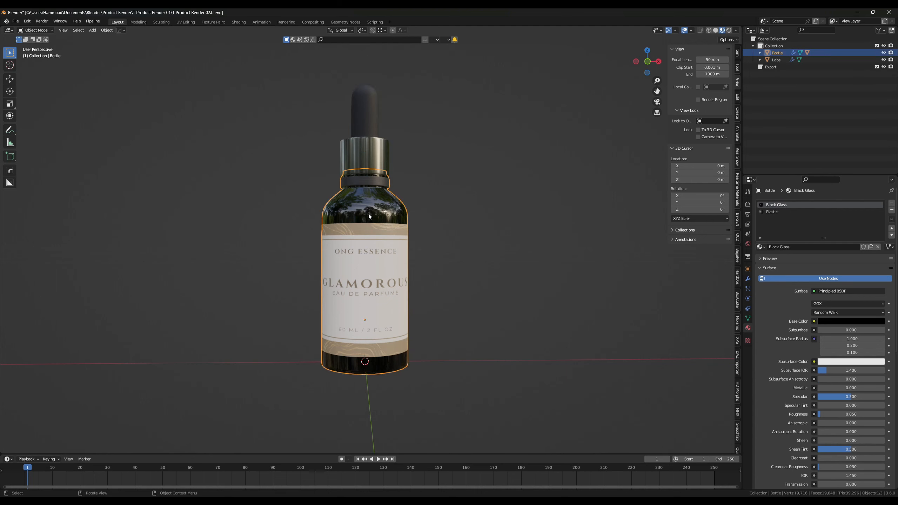
pyautogui.press('g')
pyautogui.rightClick(395, 215)
# - Parent the Label to the Bottle using the Object option
pyautogui.click(375, 220)
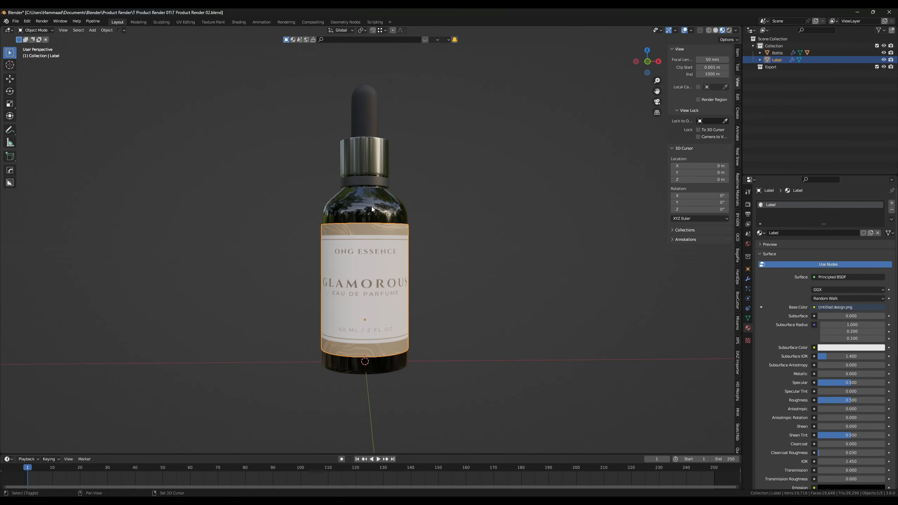
pyautogui.keyDown('shift'); pyautogui.click(371, 208); pyautogui.keyUp('shift')
pyautogui.hotkey('ctrl', 'p')
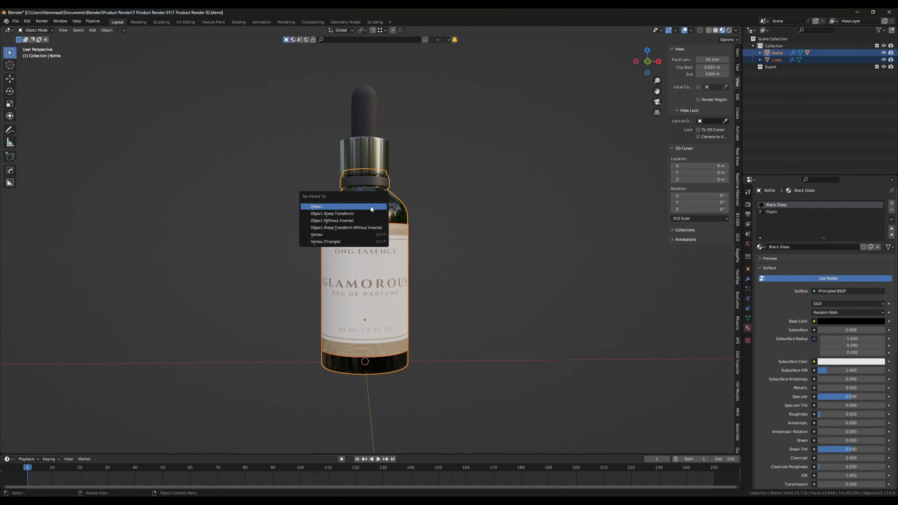
pyautogui.click(371, 207)
# - Test the complete hierarchy by trial-moving the bottle, cap and label, cancelling each move and clearing the selection
pyautogui.press('g')
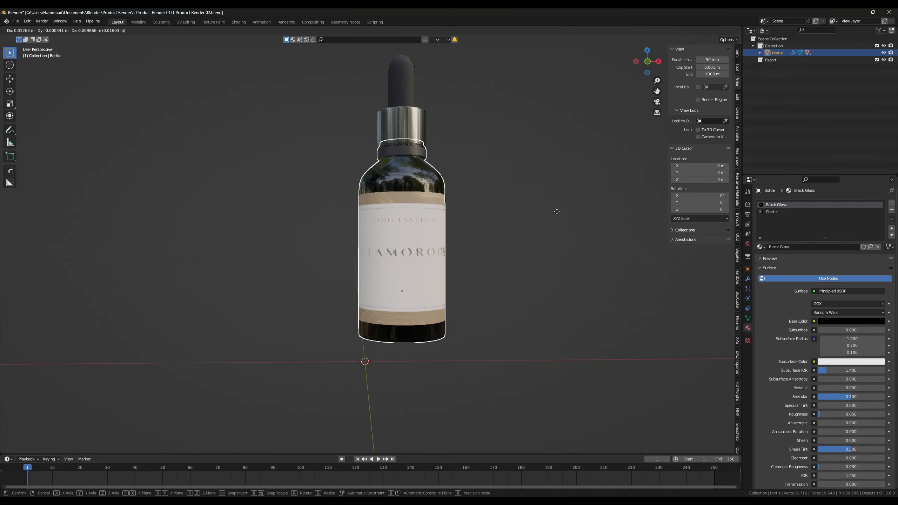
pyautogui.rightClick(465, 206)
pyautogui.click(407, 248)
pyautogui.press('g')
pyautogui.rightClick(445, 257)
pyautogui.click(386, 180)
pyautogui.press('g')
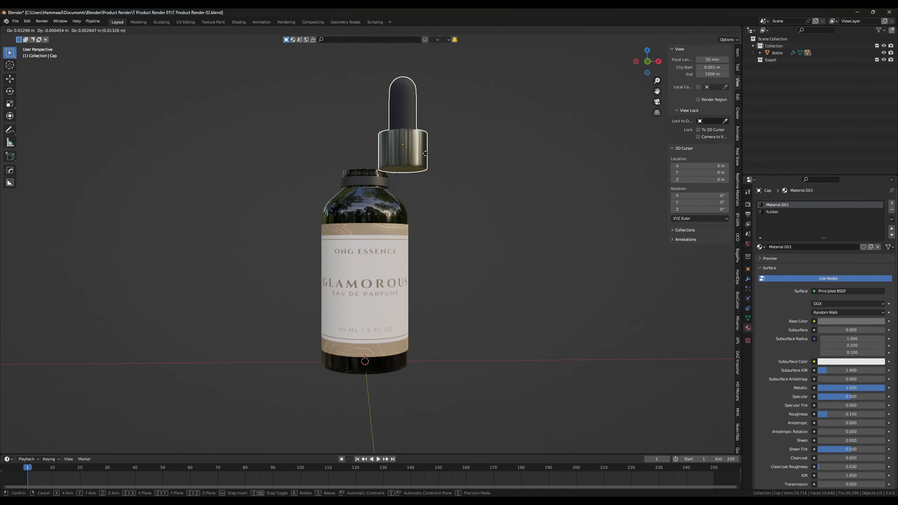
pyautogui.rightClick(459, 158)
pyautogui.click(382, 261)
pyautogui.press('g')
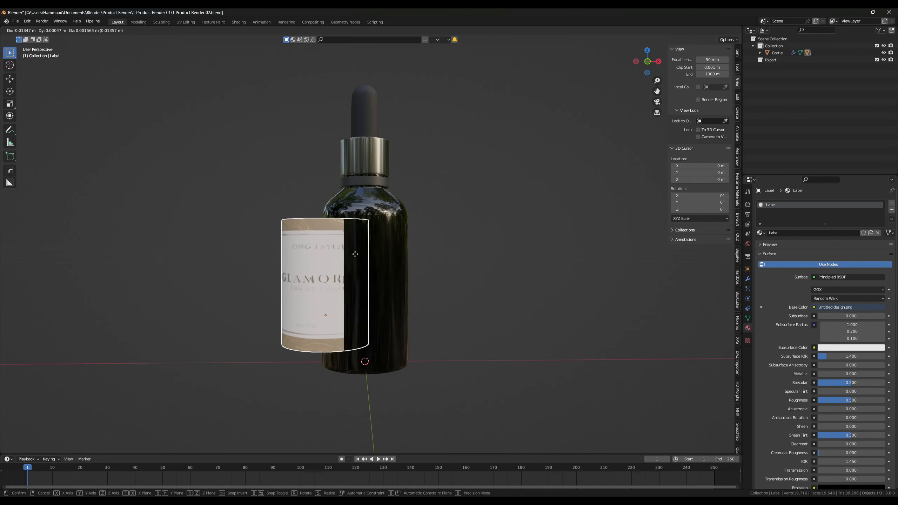
pyautogui.rightClick(355, 254)
pyautogui.click(368, 192)
pyautogui.press('g')
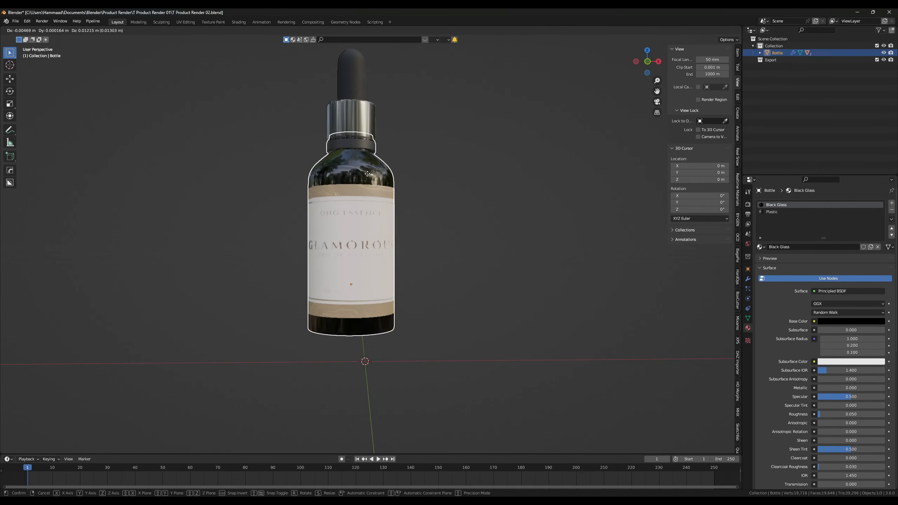
pyautogui.rightClick(578, 202)
pyautogui.click(303, 333)
# - Add a 2 m mesh plane at the world origin beneath the bottle, working in front view
pyautogui.press('KP_1')
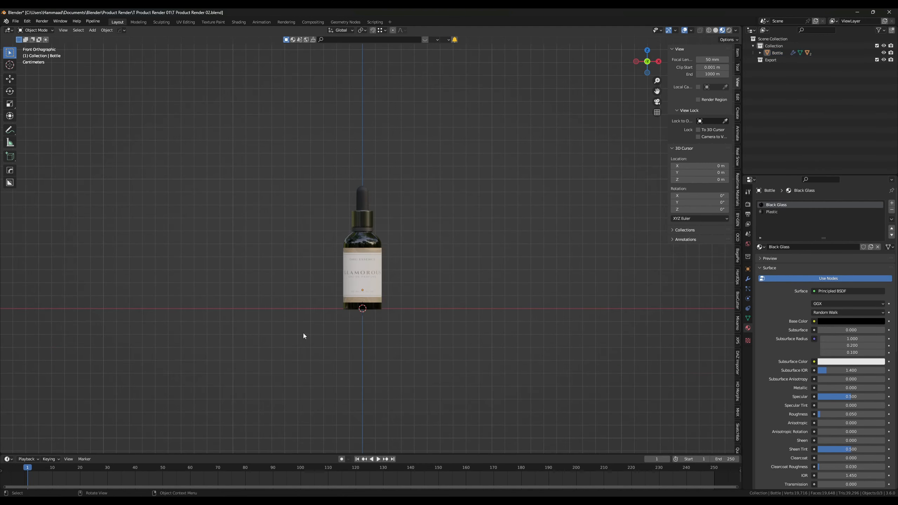
pyautogui.hotkey('shift', 'a')
pyautogui.moveTo(299, 257)
pyautogui.click(334, 257)
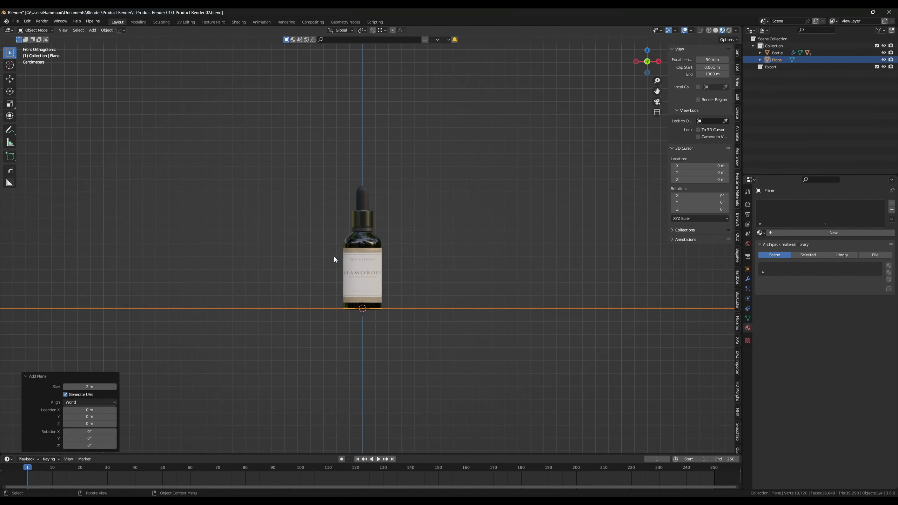
# - Scale the plane down to a factor of about 0.113, making a small ground about 0.226 m square
pyautogui.moveTo(446, 292); pyautogui.dragTo(444, 299, button='middle')
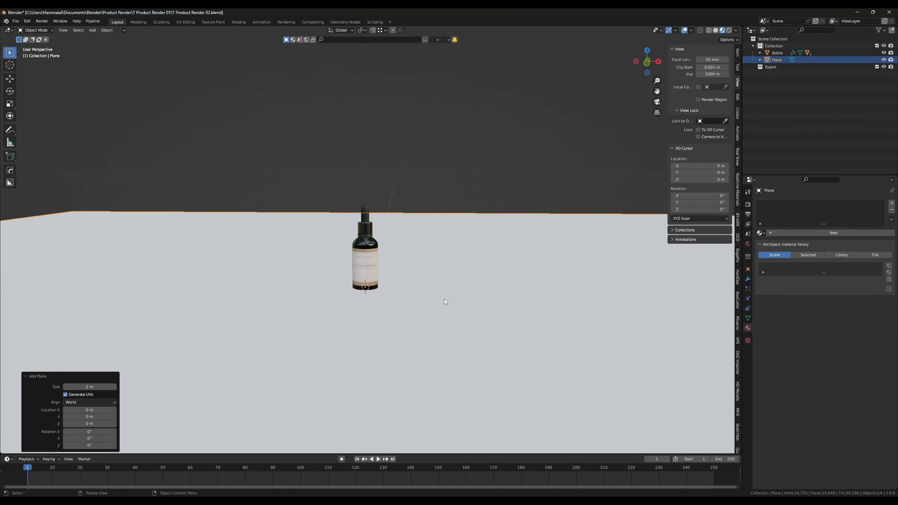
pyautogui.scroll(-2, 444, 299)
pyautogui.press('s')
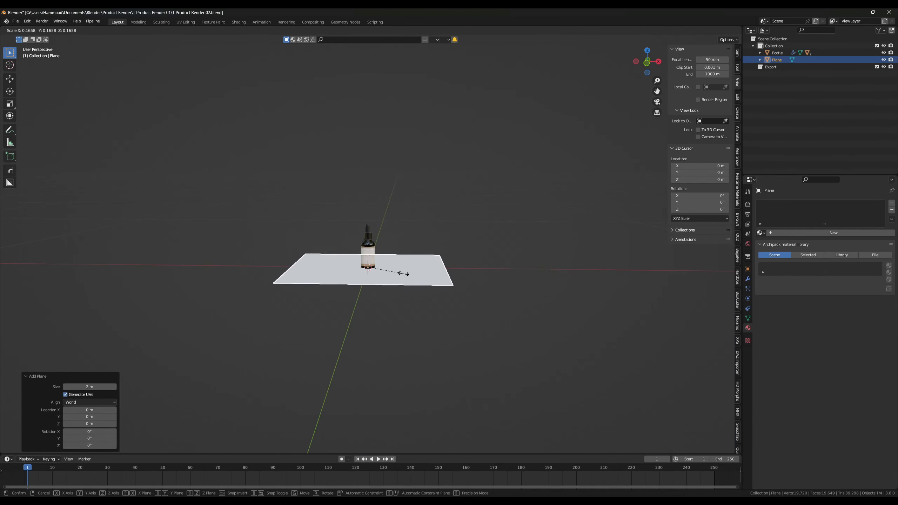
pyautogui.click(398, 272)
pyautogui.moveTo(398, 272); pyautogui.dragTo(410, 324, button='middle')
pyautogui.scroll(2, 410, 324)
pyautogui.press('s')
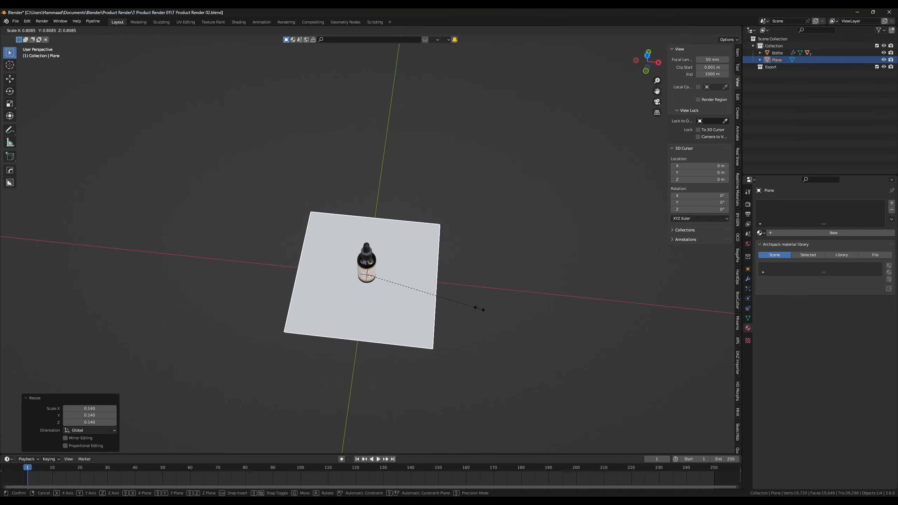
pyautogui.click(479, 309)
# - Add a camera and reset its location and rotation to zero
pyautogui.moveTo(480, 309); pyautogui.dragTo(491, 243, button='middle')
pyautogui.hotkey('shift', 'a')
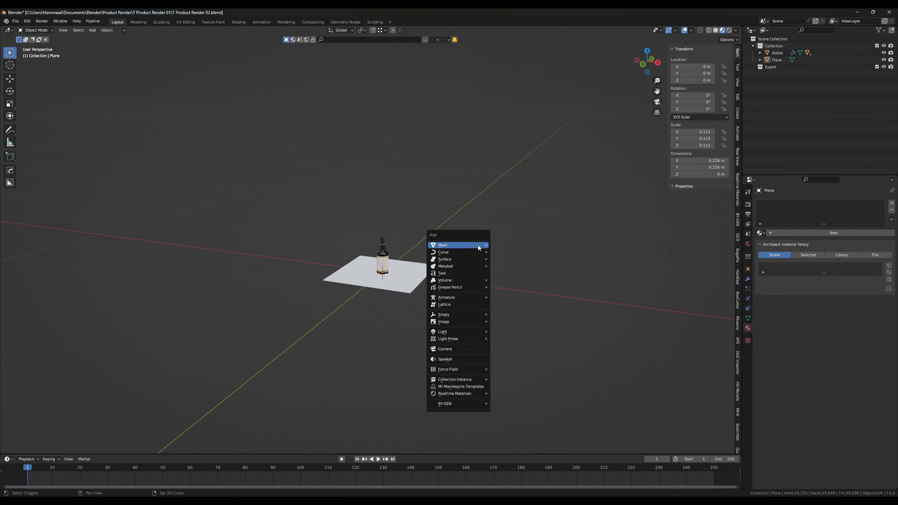
pyautogui.click(468, 348)
pyautogui.moveTo(479, 343); pyautogui.dragTo(460, 352, button='middle')
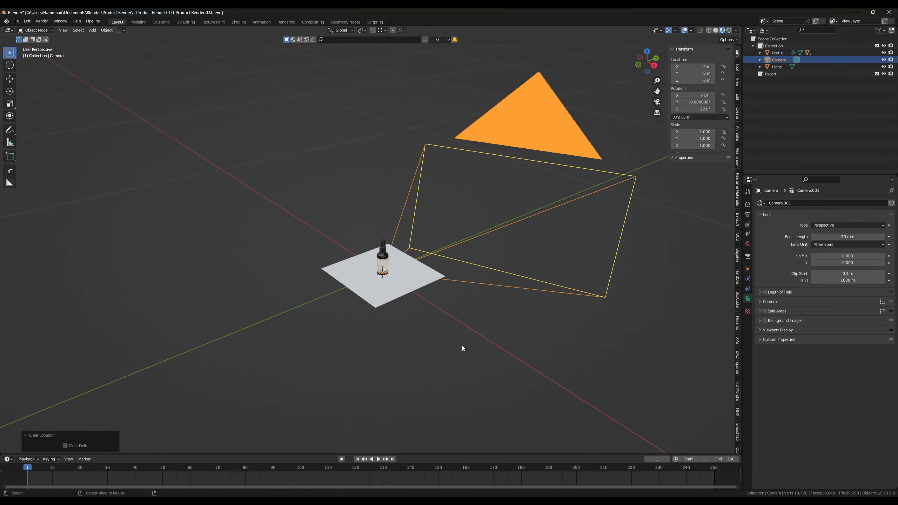
pyautogui.hotkey('alt', 'r')
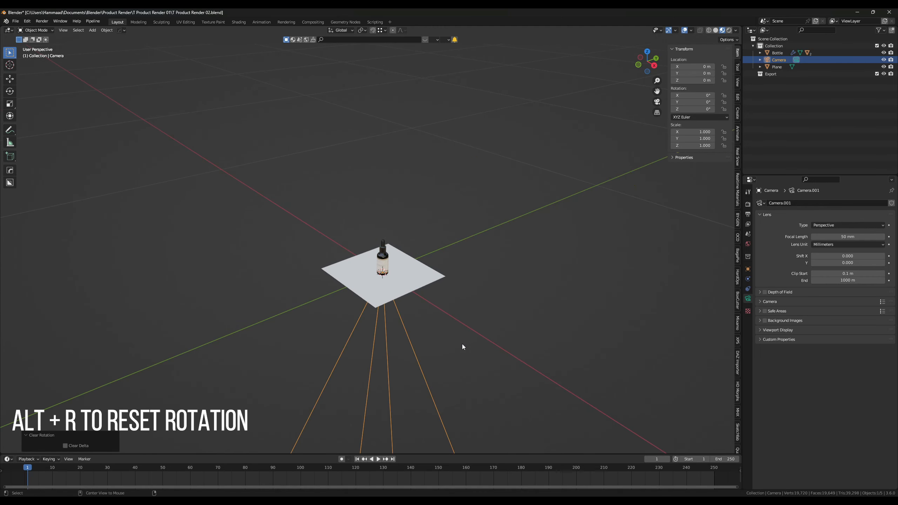
# - Rotate the camera -90° in the right orthographic view, giving it an X rotation of 90°
pyautogui.moveTo(533, 341); pyautogui.dragTo(499, 329, button='middle')
pyautogui.press('KP_3')
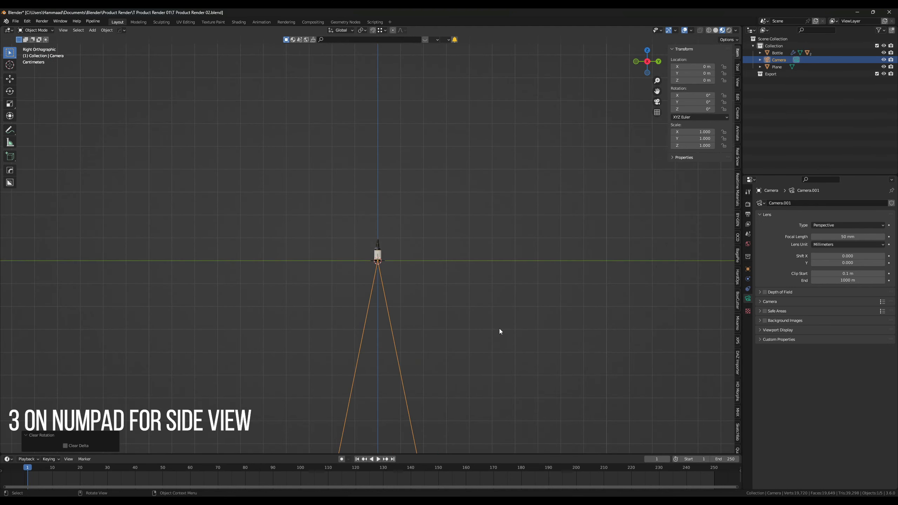
pyautogui.press('r')
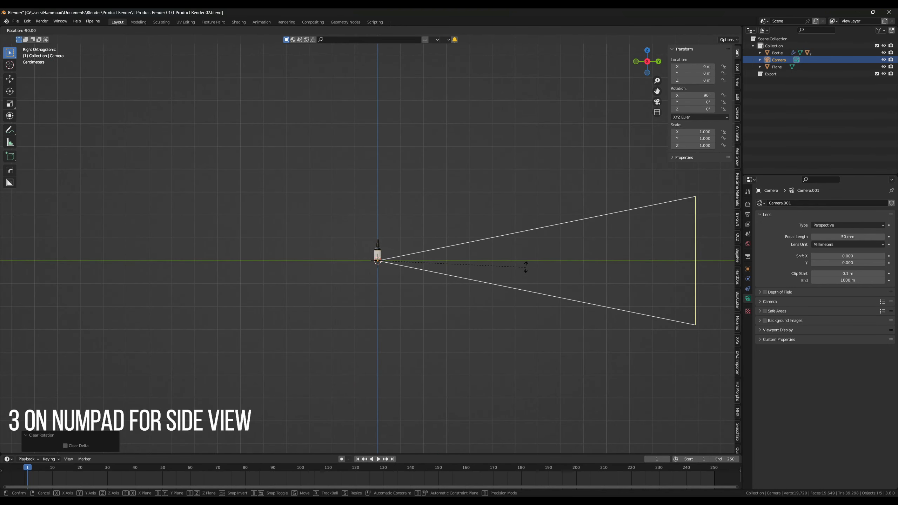
pyautogui.moveTo(526, 269)
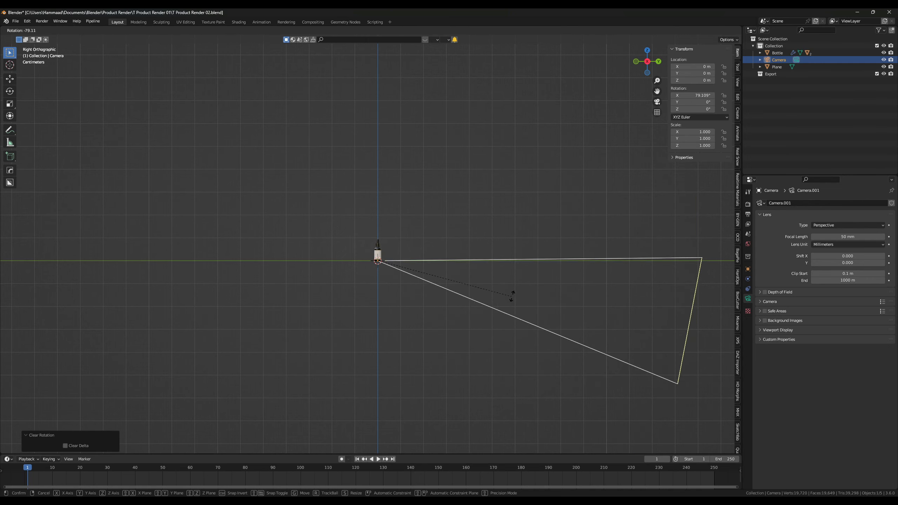
pyautogui.moveTo(514, 289)
pyautogui.write('-90')
pyautogui.press('Return')
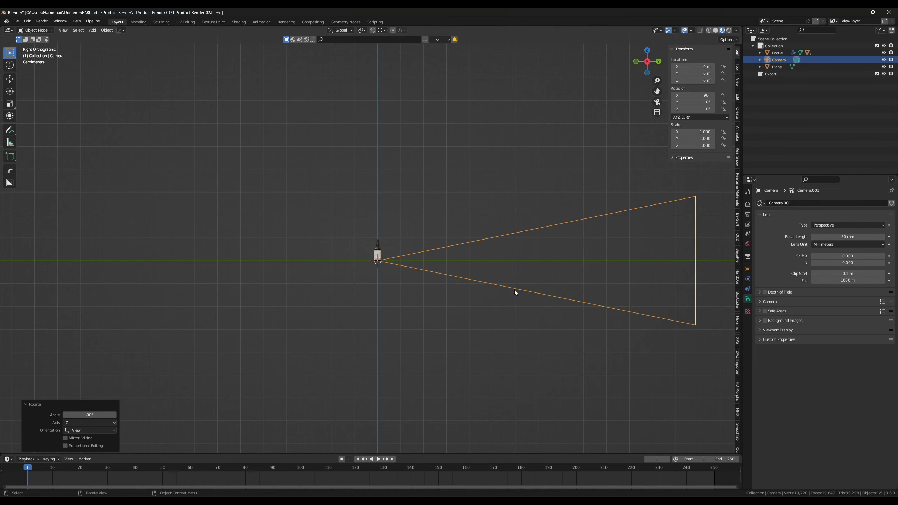
# - Move the camera about -2 m along the global Y axis and check the bottle's framing through the camera
pyautogui.press('g')
pyautogui.press('y')
pyautogui.moveTo(143, 264)
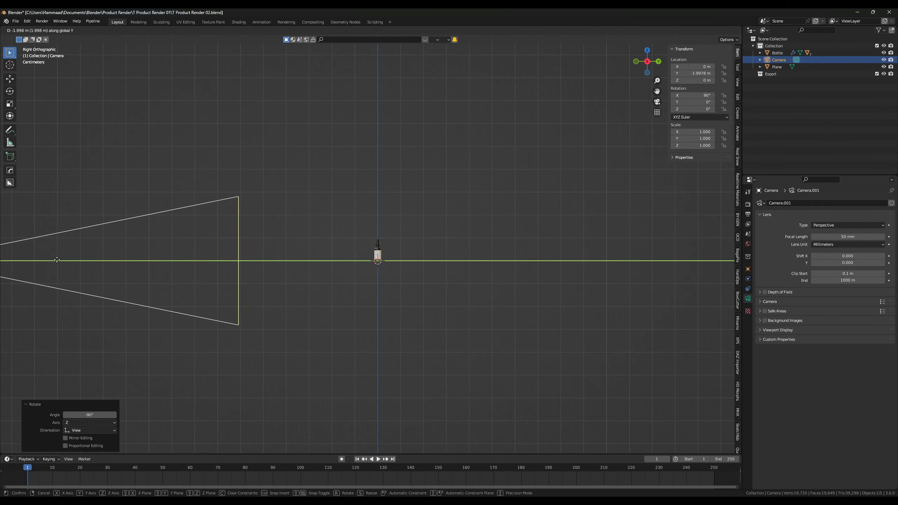
pyautogui.click(57, 265)
pyautogui.moveTo(418, 270); pyautogui.dragTo(538, 216, button='middle')
pyautogui.press('KP_0')
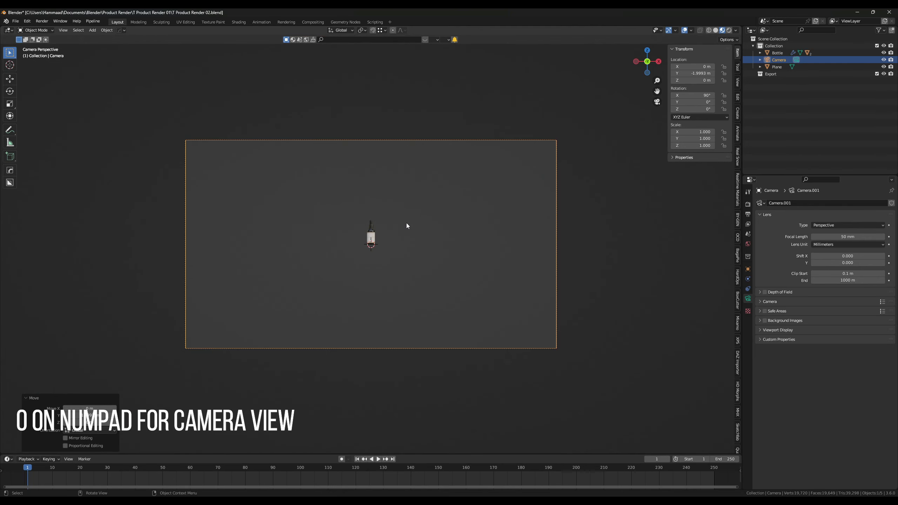
pyautogui.press('KP_0')
pyautogui.press('KP_0')
pyautogui.press('KP_0')
# - Split the 3D viewport in two and make one half a clean camera view without sidebar, tools or overlays
pyautogui.moveTo(740, 27); pyautogui.dragTo(438, 103)
pyautogui.press('n')
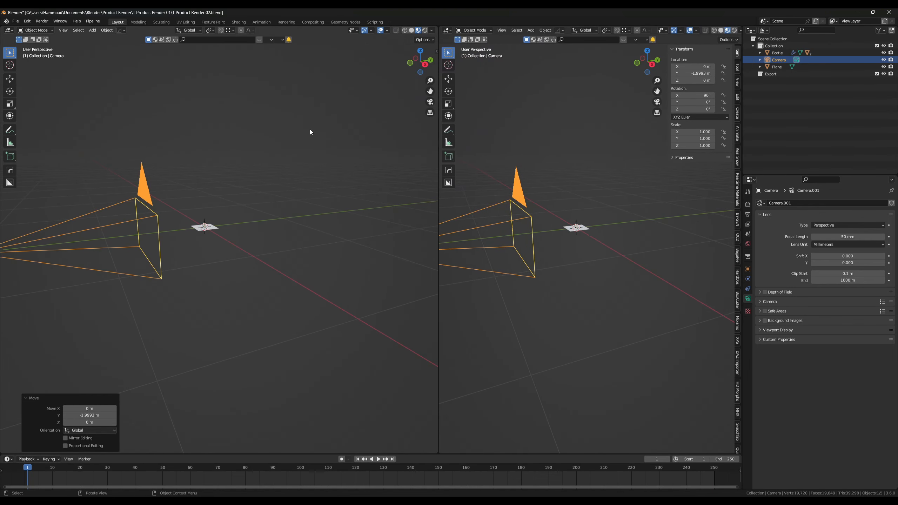
pyautogui.press('t')
pyautogui.click(380, 33)
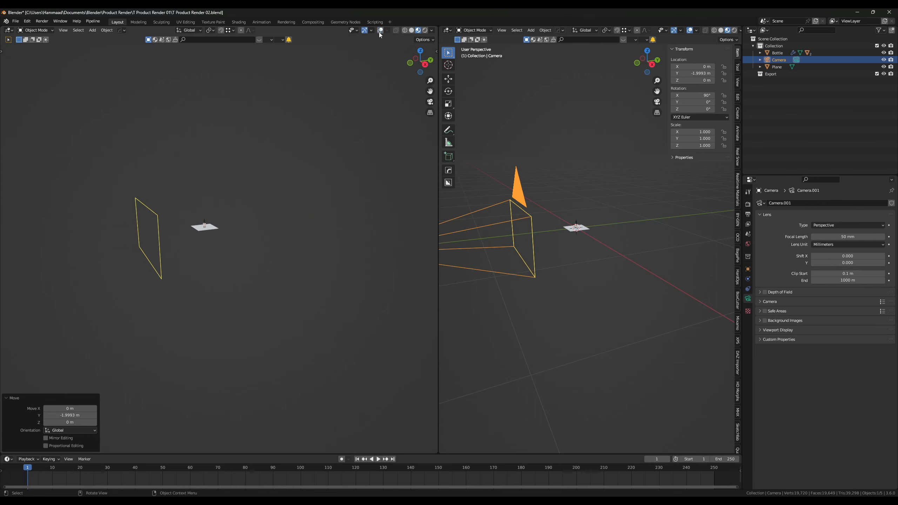
pyautogui.press('KP_0')
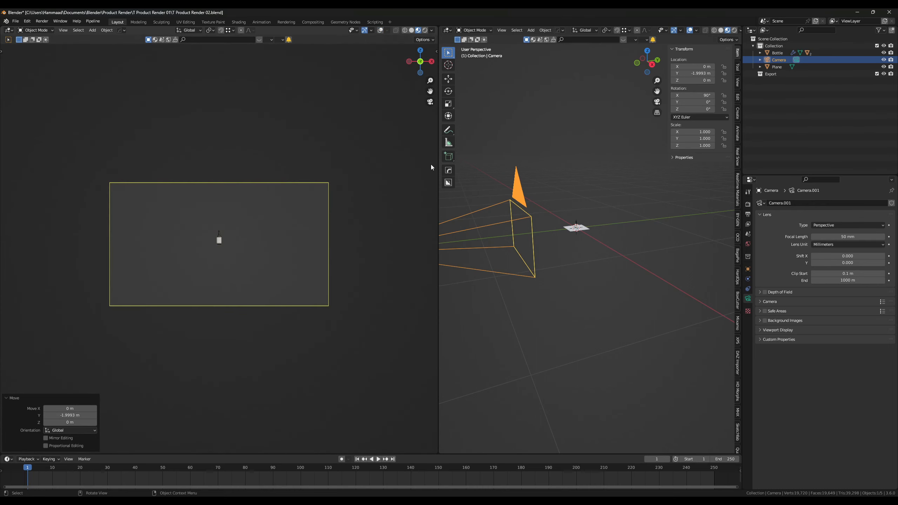
# - Narrow the camera viewport and set the render resolution to 1080 px wide by 1920 px high for a portrait frame
pyautogui.moveTo(437, 171); pyautogui.dragTo(252, 170)
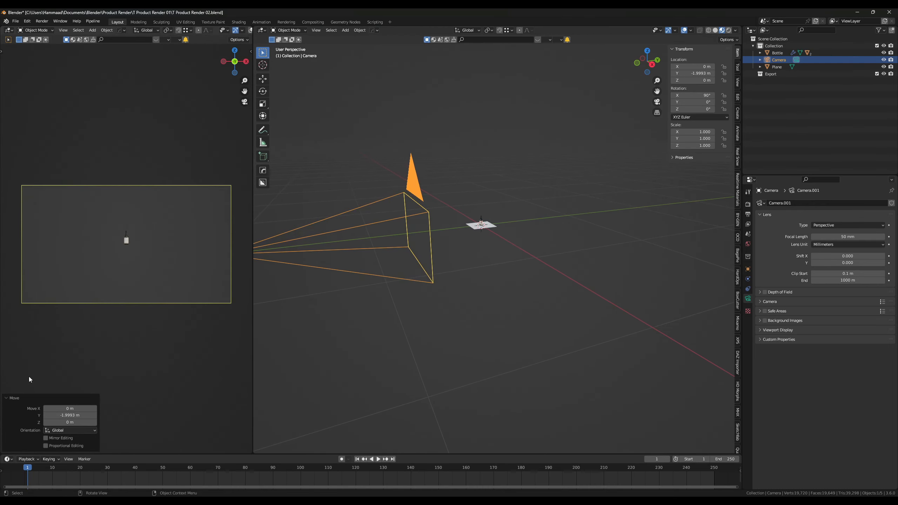
pyautogui.click(9, 398)
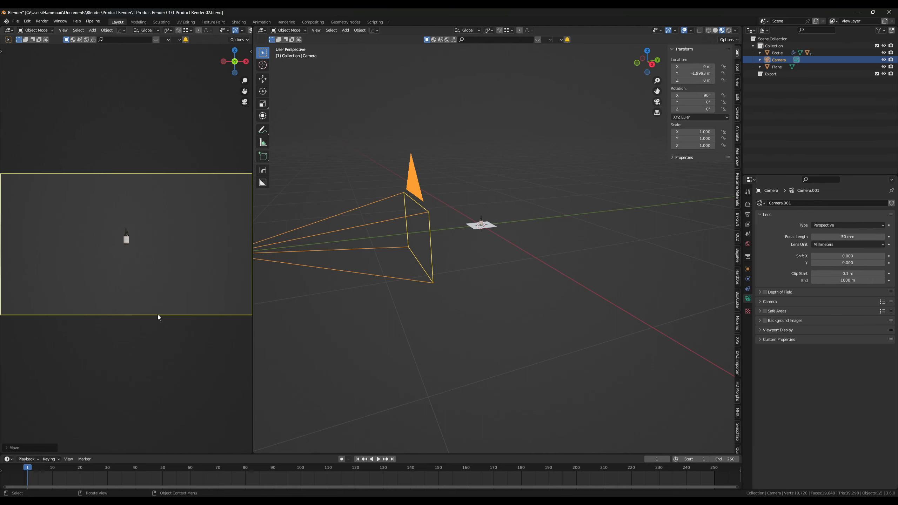
pyautogui.click(747, 215)
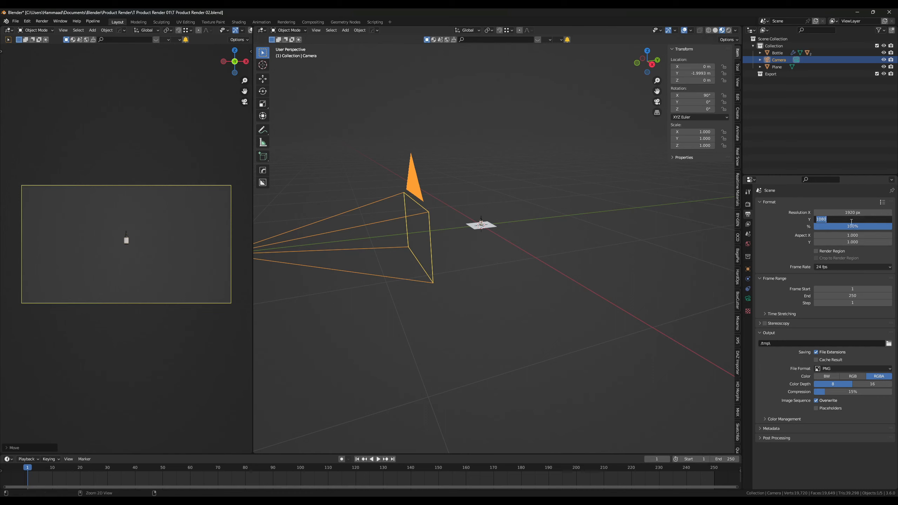
pyautogui.press('Return')
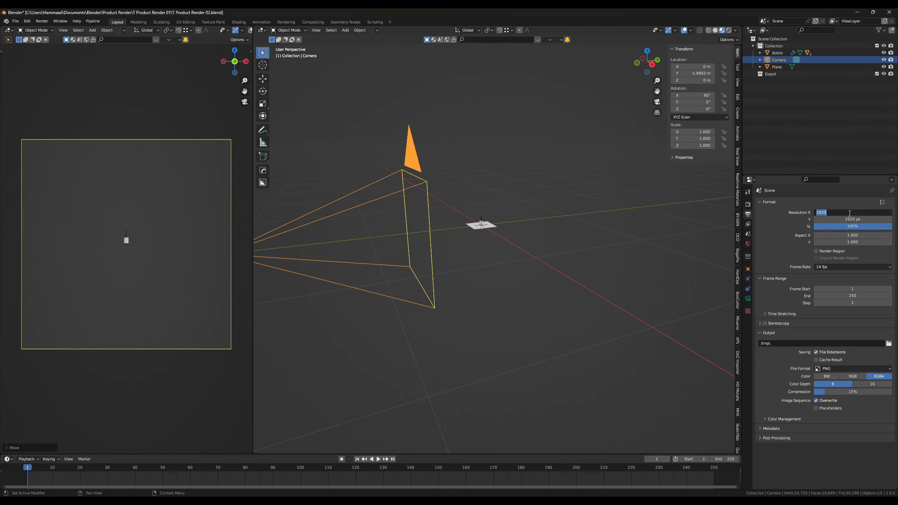
pyautogui.click(850, 212)
pyautogui.write('1080')
pyautogui.press('Return')
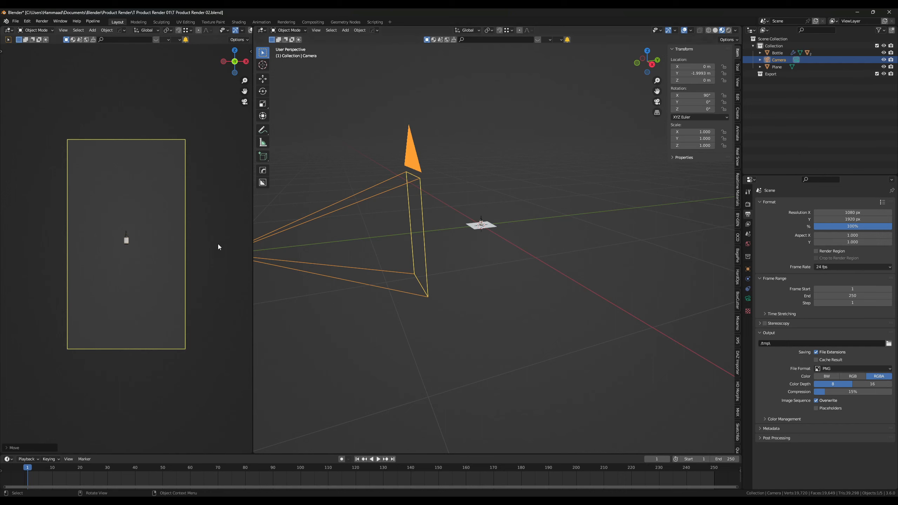
pyautogui.scroll(1, 212, 246)
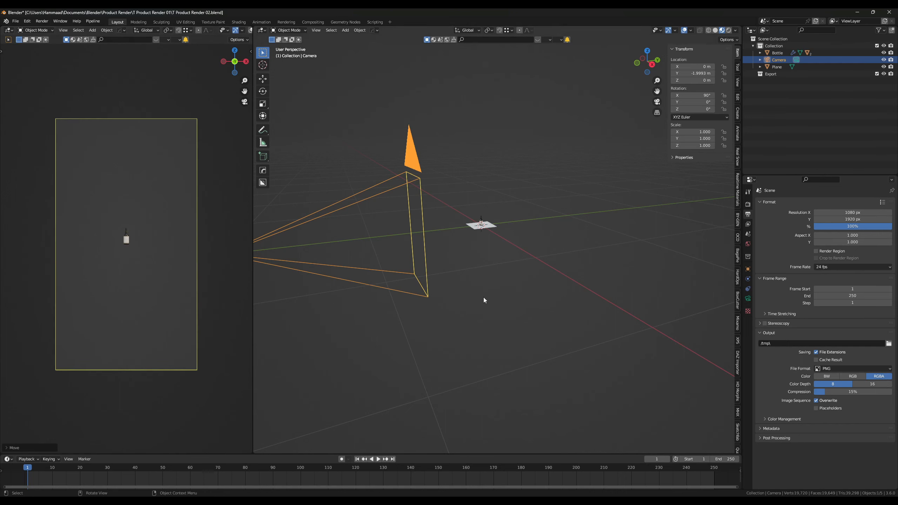
# - Raise the camera about 0.165 m along the global Z axis
pyautogui.click(492, 292)
pyautogui.click(414, 161)
pyautogui.press('g')
pyautogui.press('z')
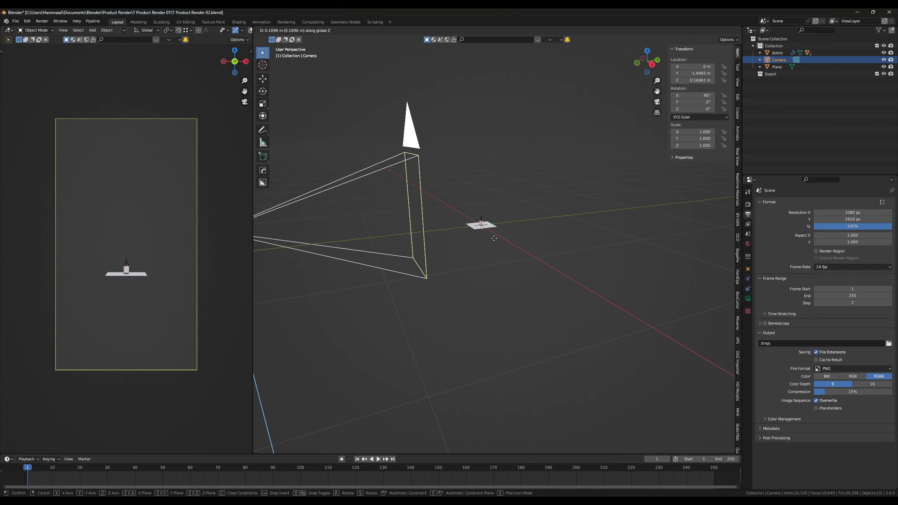
pyautogui.click(662, 280)
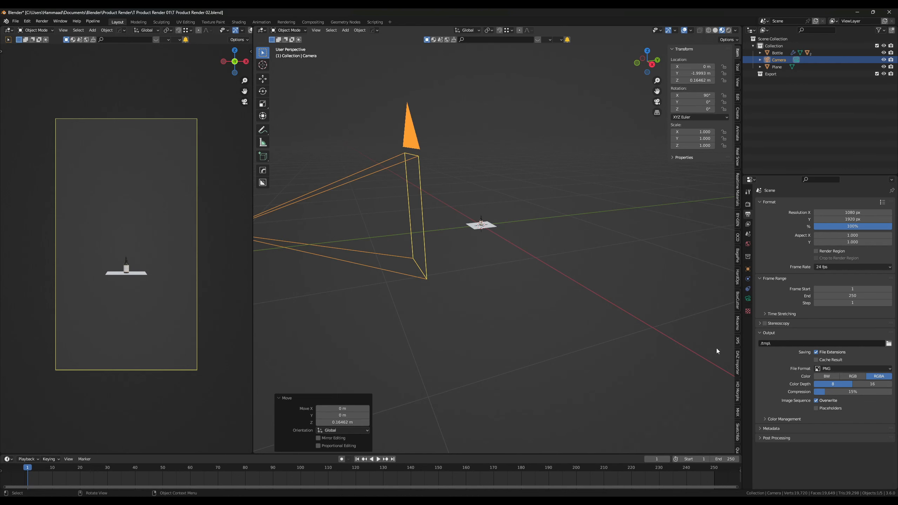
# - Set the camera's focal length to 120 mm
pyautogui.click(747, 302)
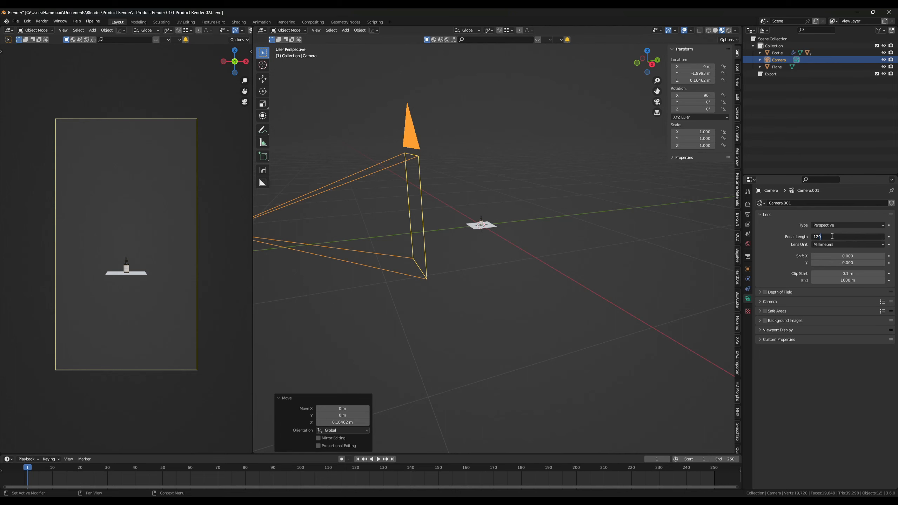
pyautogui.click(832, 237)
pyautogui.write('120')
pyautogui.press('Return')
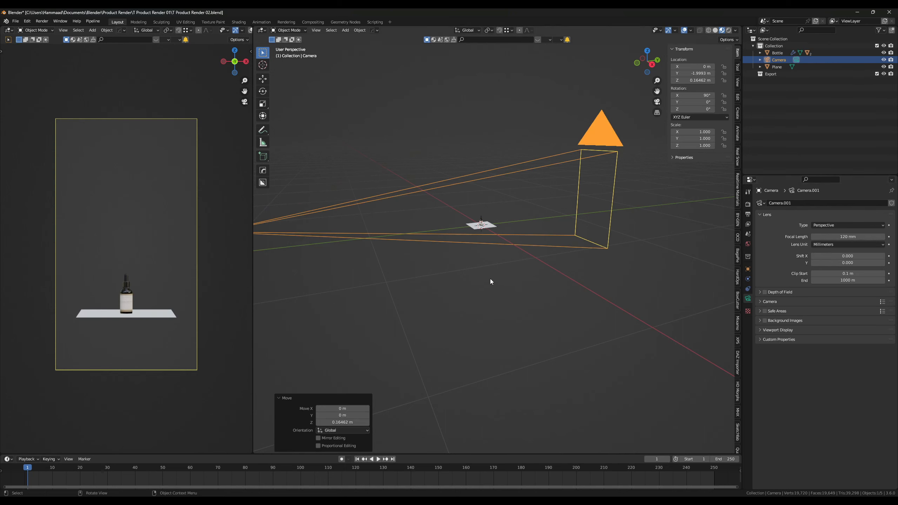
# - From the right side view, move the camera about 0.44 m along Y toward the bottle and raise it about 0.023 m
pyautogui.press('KP_3')
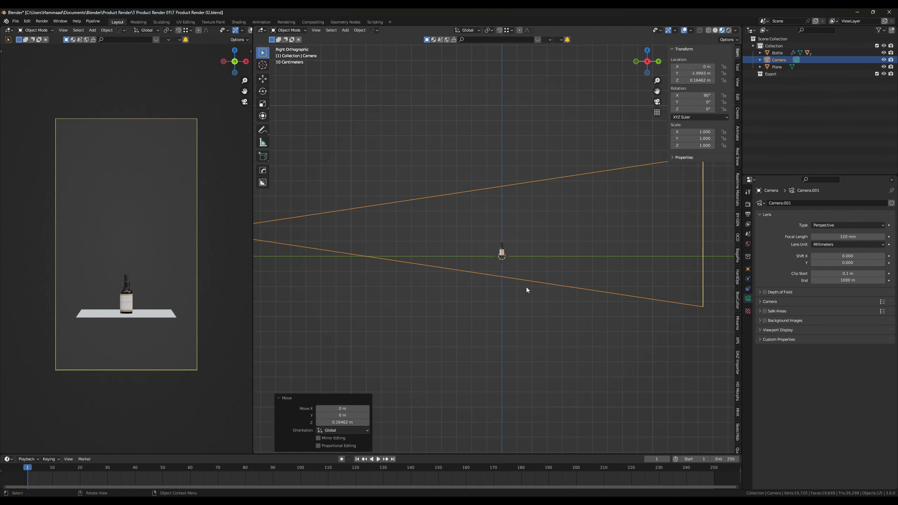
pyautogui.press('g')
pyautogui.press('y')
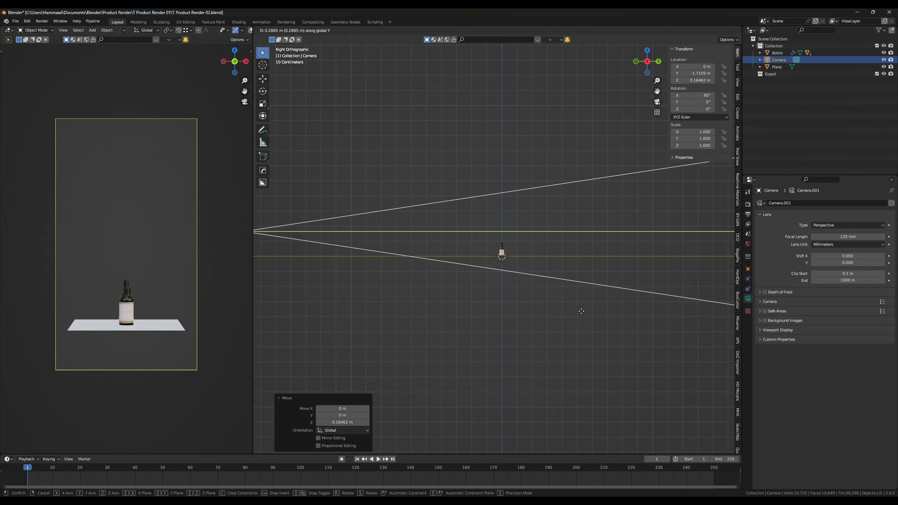
pyautogui.click(603, 311)
pyautogui.press('g')
pyautogui.press('z')
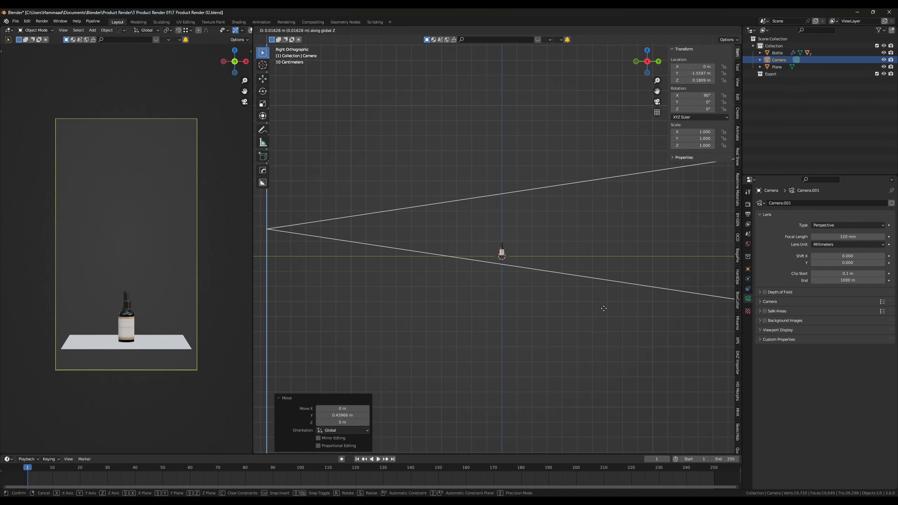
pyautogui.click(604, 310)
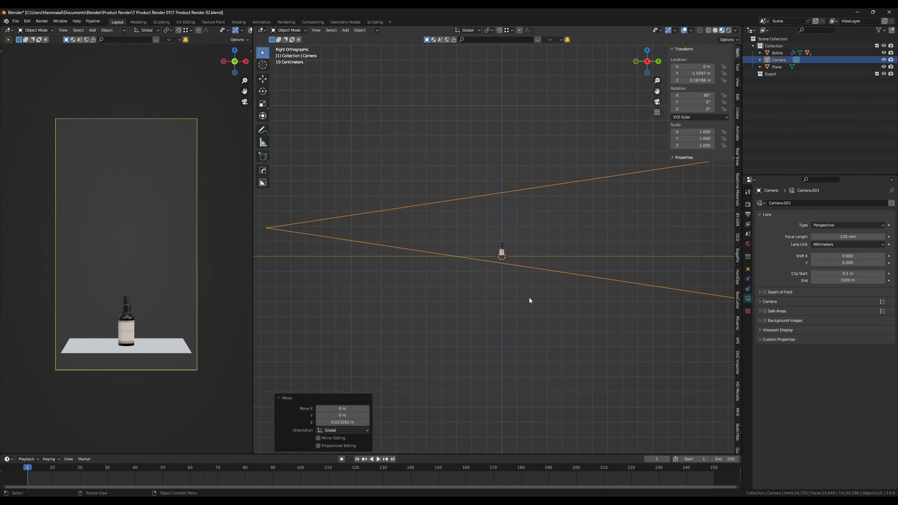
# - Move the camera another 0.153 m or so along Y toward the bottle
pyautogui.moveTo(529, 297); pyautogui.dragTo(527, 323, button='middle')
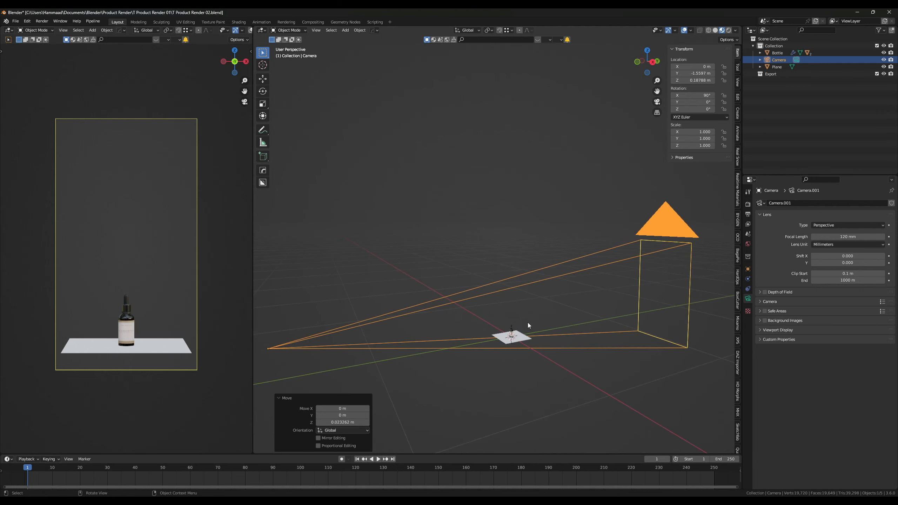
pyautogui.press('g')
pyautogui.press('y')
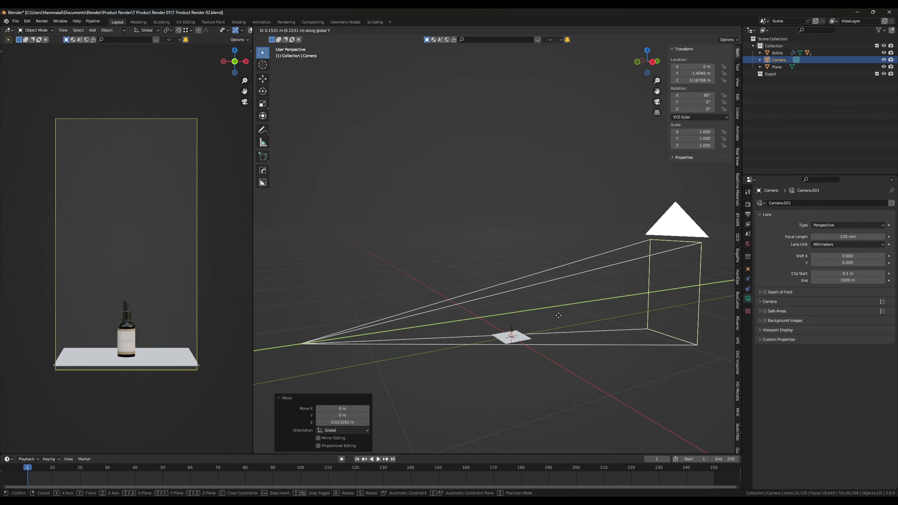
pyautogui.click(558, 315)
# - Extrude the floor plane under the bottle upward about 0.242 m along Z to form a box
pyautogui.moveTo(522, 312); pyautogui.dragTo(467, 313, button='middle')
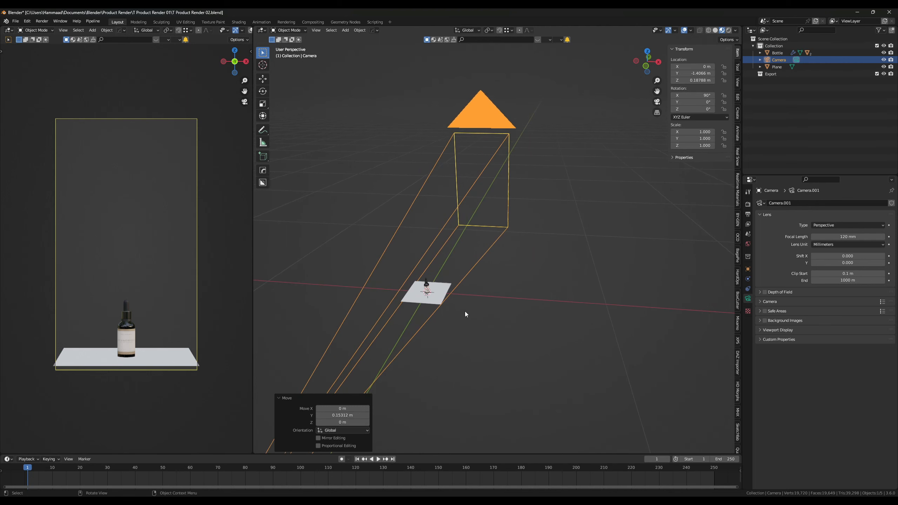
pyautogui.click(409, 299)
pyautogui.moveTo(409, 296); pyautogui.dragTo(528, 332, button='middle')
pyautogui.press('KP_Decimal')
pyautogui.press('Tab')
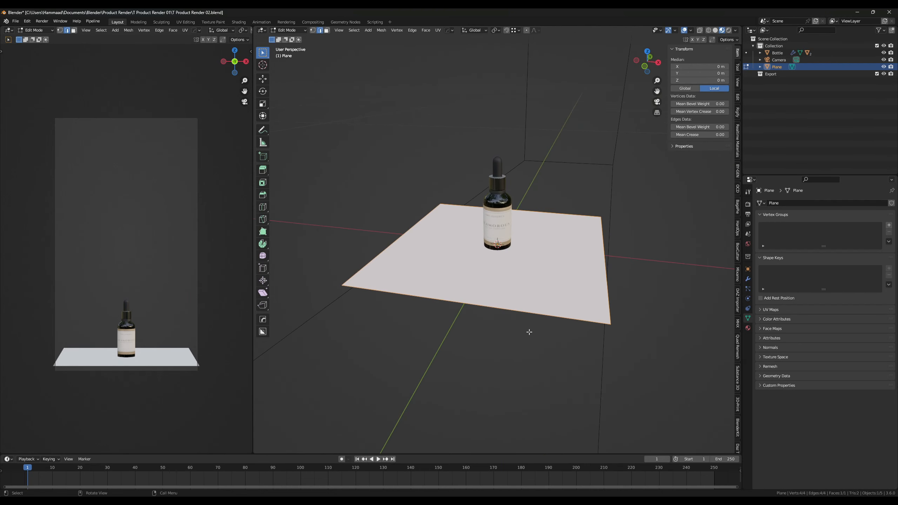
pyautogui.press('e')
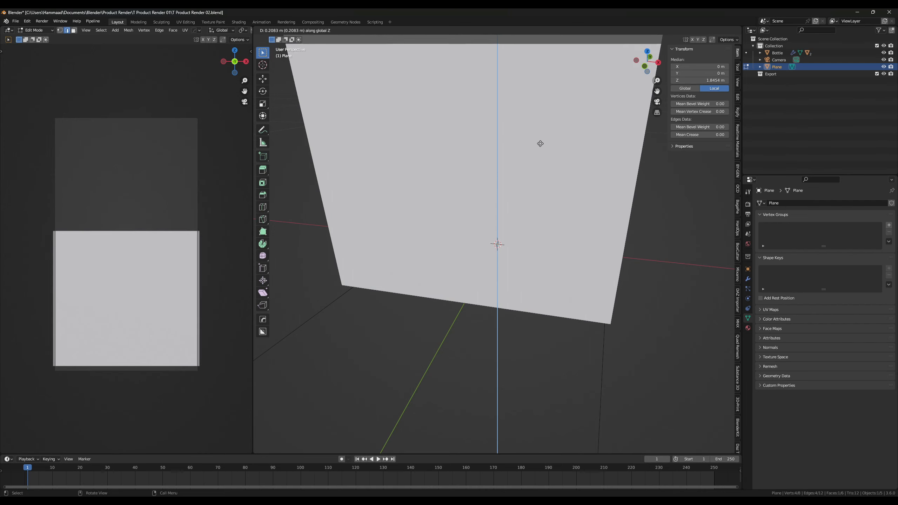
pyautogui.click(542, 111)
# - Delete the box's front face so the bottle is open to the camera
pyautogui.scroll(-3, 526, 202)
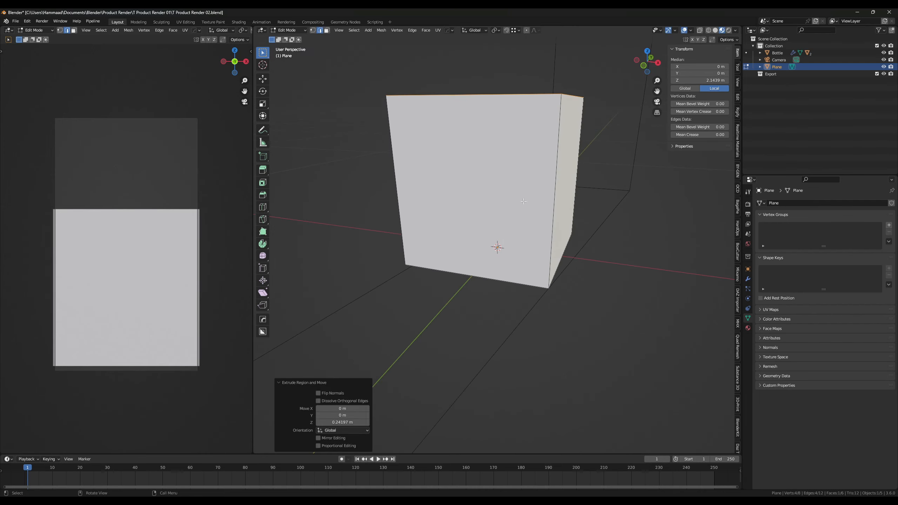
pyautogui.hotkey('alt', 'a')
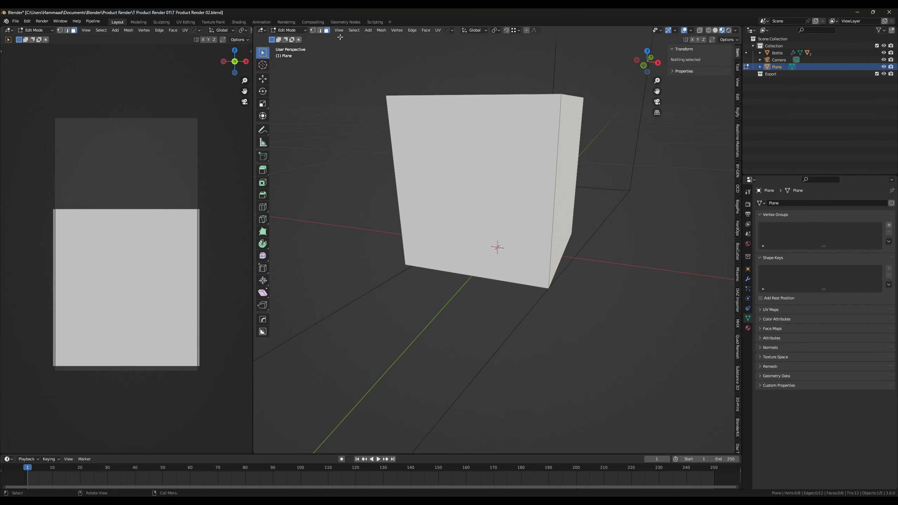
pyautogui.click(445, 160)
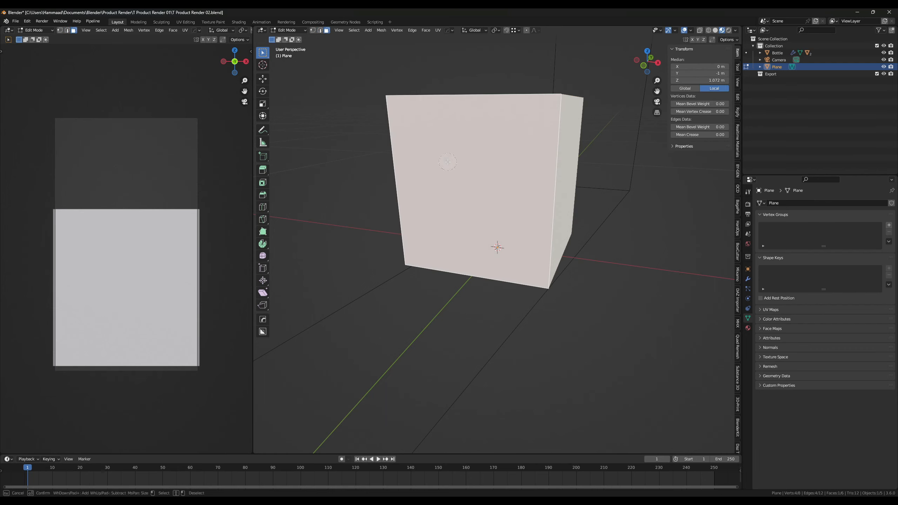
pyautogui.press('x')
pyautogui.click(448, 161)
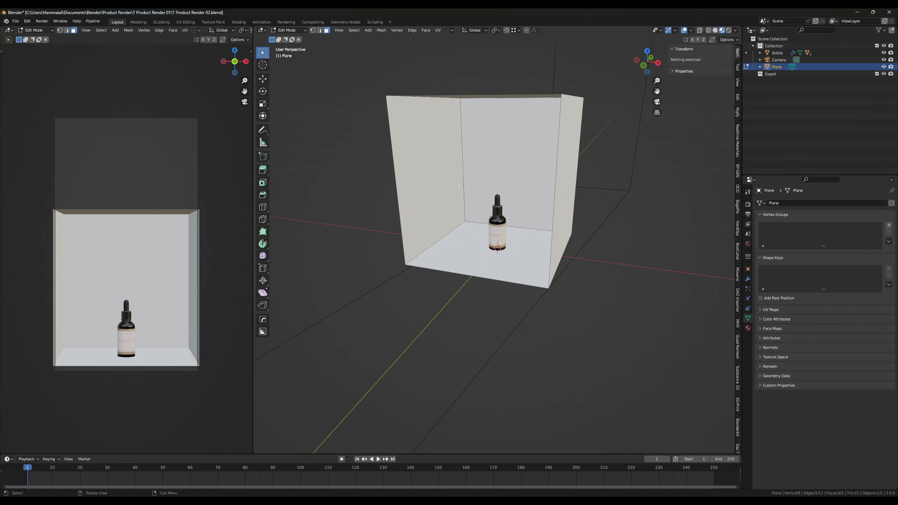
# - Leave mesh editing and move the camera about 0.505 m along Y toward the box
pyautogui.moveTo(449, 164); pyautogui.dragTo(463, 186, button='middle')
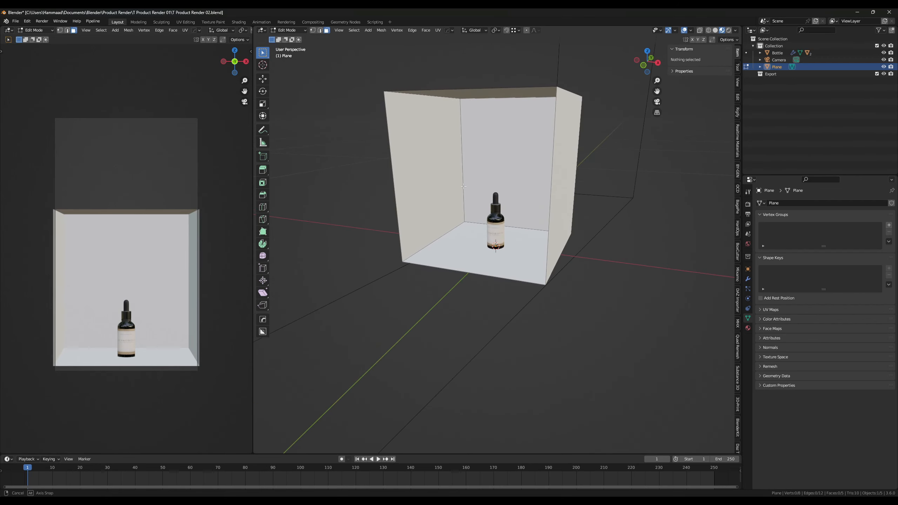
pyautogui.scroll(-5, 460, 184)
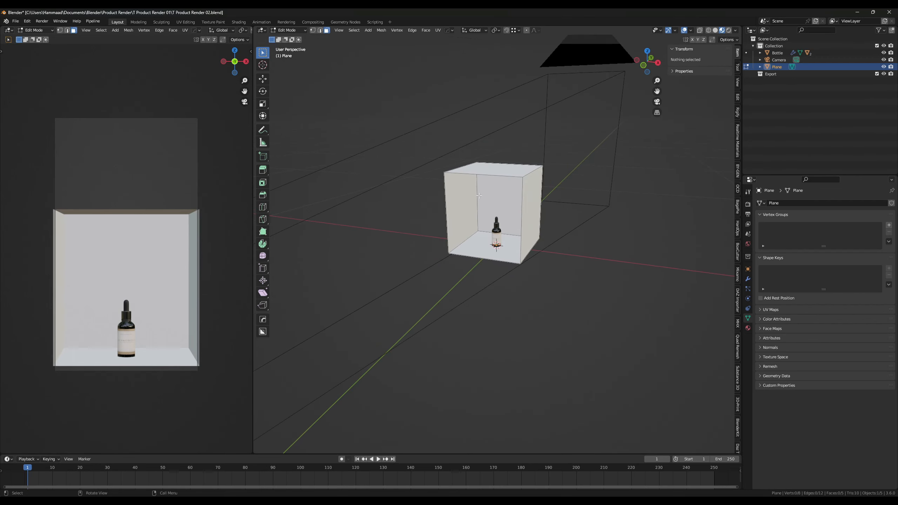
pyautogui.moveTo(460, 185); pyautogui.dragTo(460, 164, button='middle')
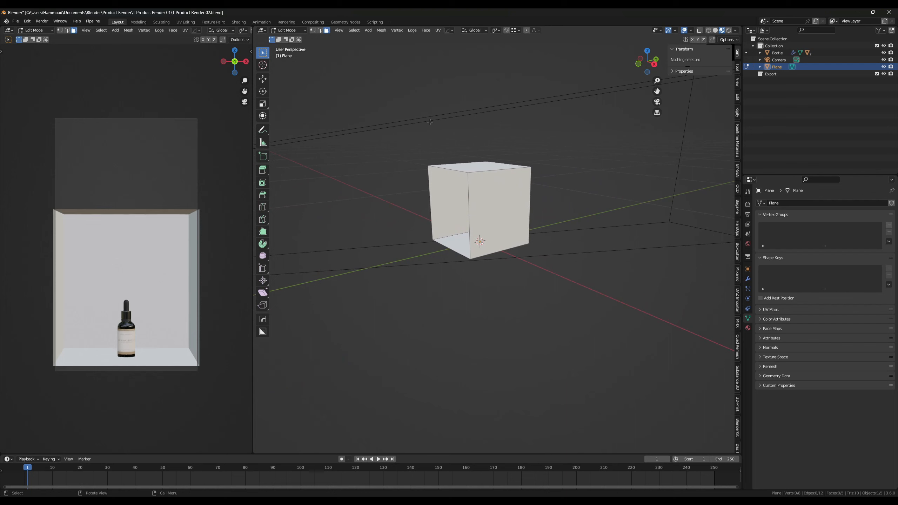
pyautogui.moveTo(430, 122); pyautogui.dragTo(480, 186, button='middle')
pyautogui.press('Tab')
pyautogui.click(418, 135)
pyautogui.scroll(-8, 456, 176)
pyautogui.press('g')
pyautogui.press('y')
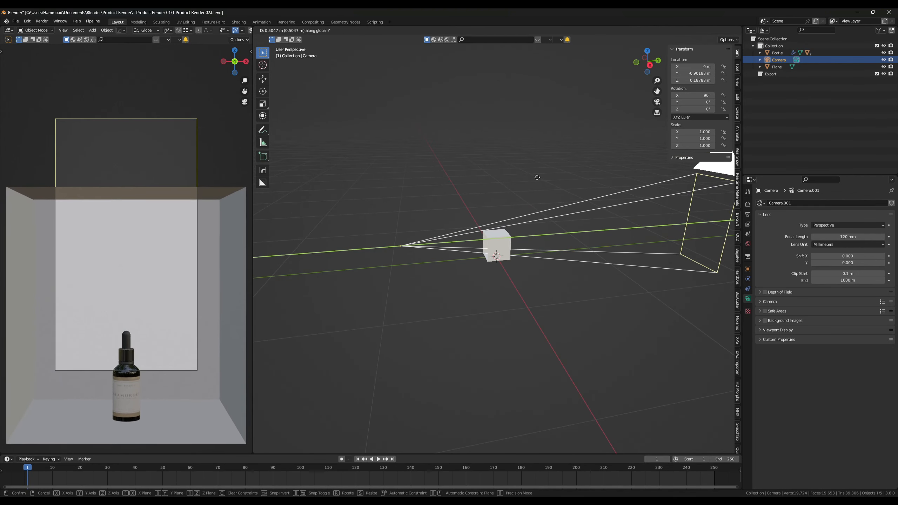
pyautogui.click(537, 177)
# - From the right side view, lower the camera about 0.067 m along Z to frame the box interior
pyautogui.press('KP_3')
pyautogui.scroll(3, 511, 191)
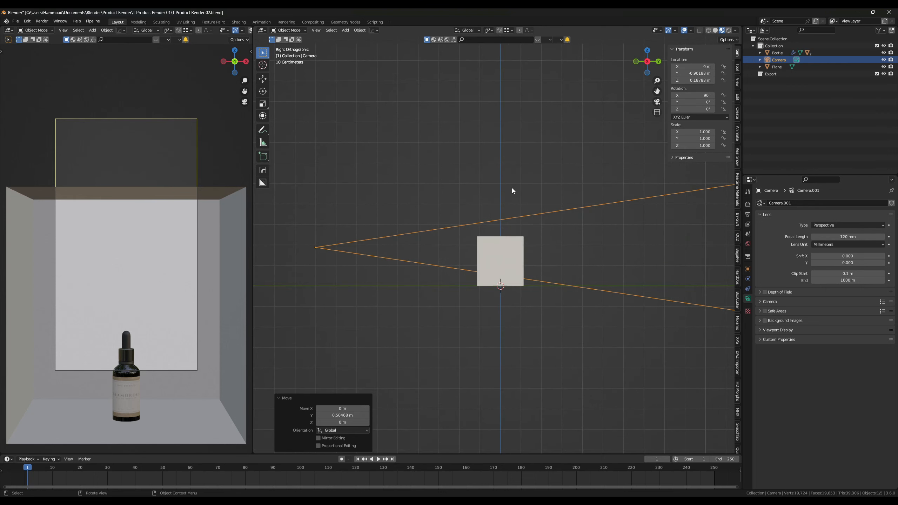
pyautogui.press('g')
pyautogui.press('z')
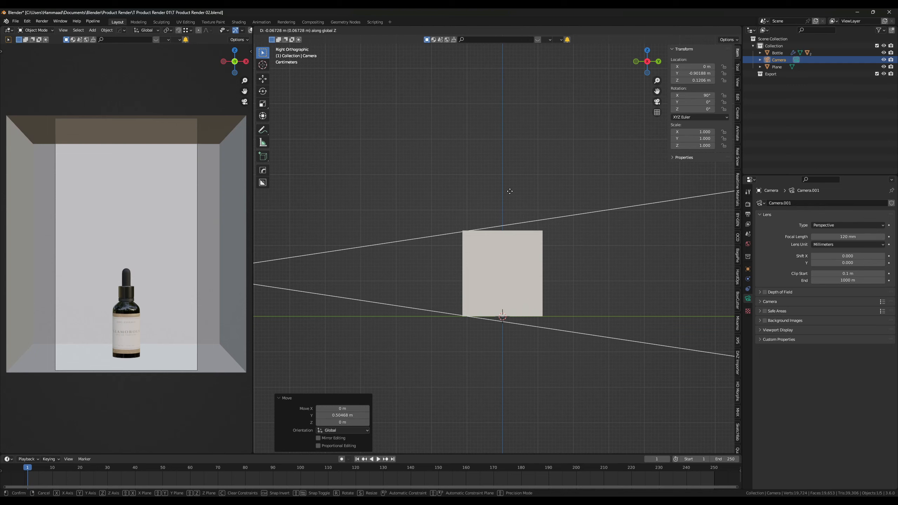
pyautogui.click(509, 192)
# - Move the camera about 0.041 m closer along Y and lower it about 0.007 m to refine the bottle framing
pyautogui.press('g')
pyautogui.press('y')
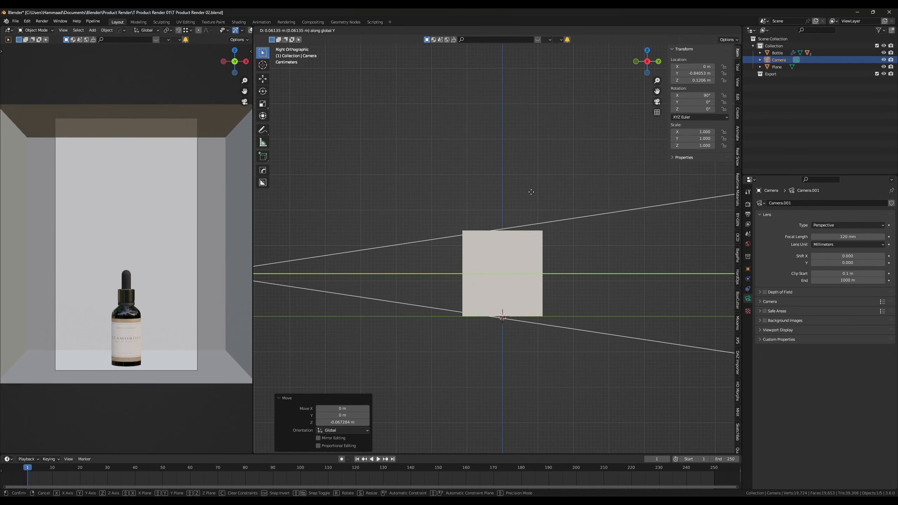
pyautogui.click(523, 191)
pyautogui.press('g')
pyautogui.press('z')
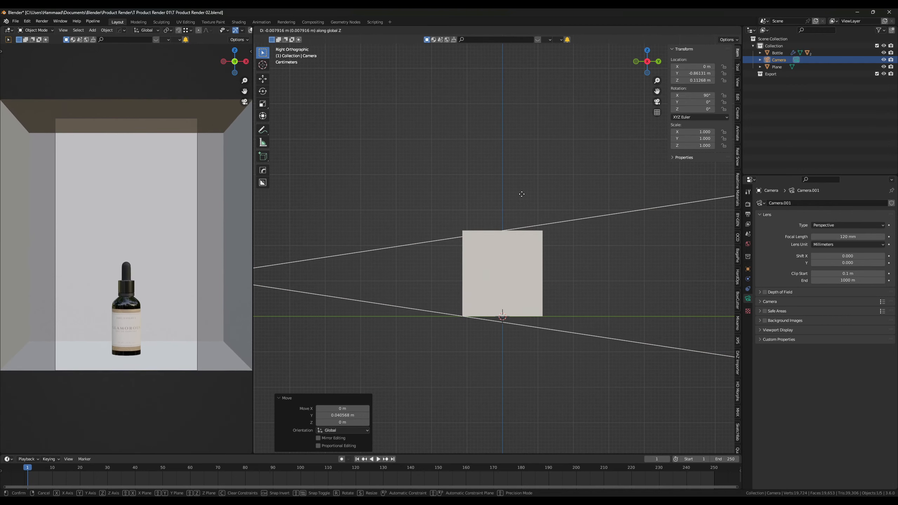
pyautogui.click(476, 200)
# - Shift the camera about 0.047 m in the negative X direction to place the bottle off-centre
pyautogui.moveTo(476, 200); pyautogui.dragTo(473, 231, button='middle')
pyautogui.click(447, 246)
pyautogui.moveTo(458, 248); pyautogui.dragTo(459, 294, button='middle')
pyautogui.click(418, 271)
pyautogui.press('g')
pyautogui.press('x')
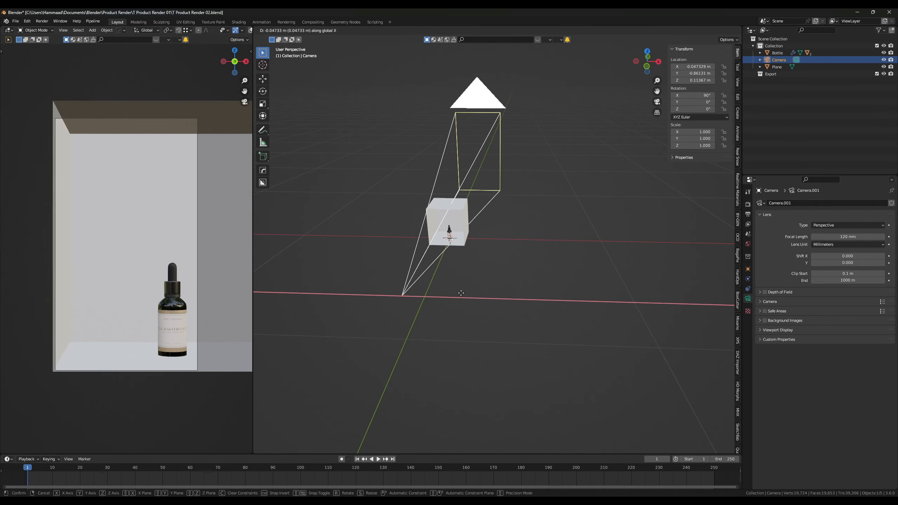
pyautogui.click(461, 293)
# - Extend the backdrop box toward the camera by moving its open front edge loop about 0.172 m along negative Y
pyautogui.moveTo(462, 293); pyautogui.dragTo(434, 289, button='middle')
pyautogui.scroll(4, 411, 292)
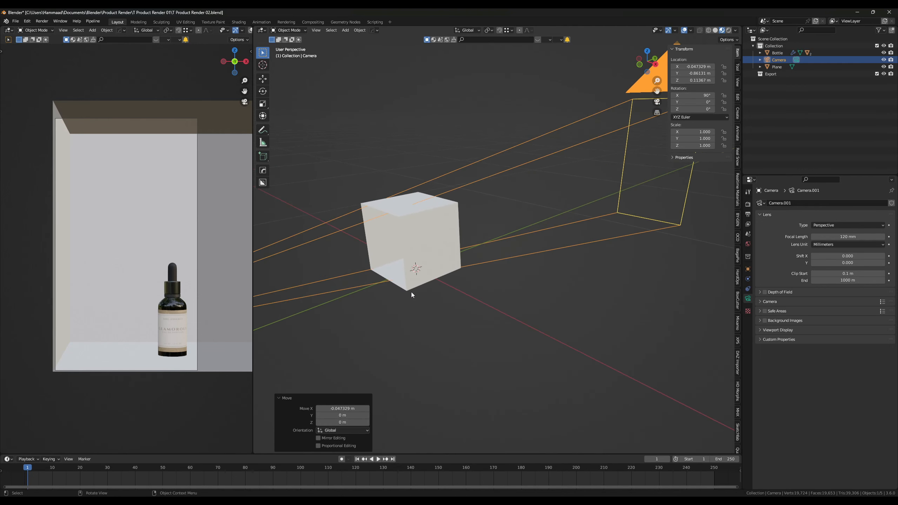
pyautogui.click(406, 255)
pyautogui.press('Tab')
pyautogui.keyDown('shift'); pyautogui.moveTo(400, 256); pyautogui.dragTo(417, 227, button='middle'); pyautogui.keyUp('shift')
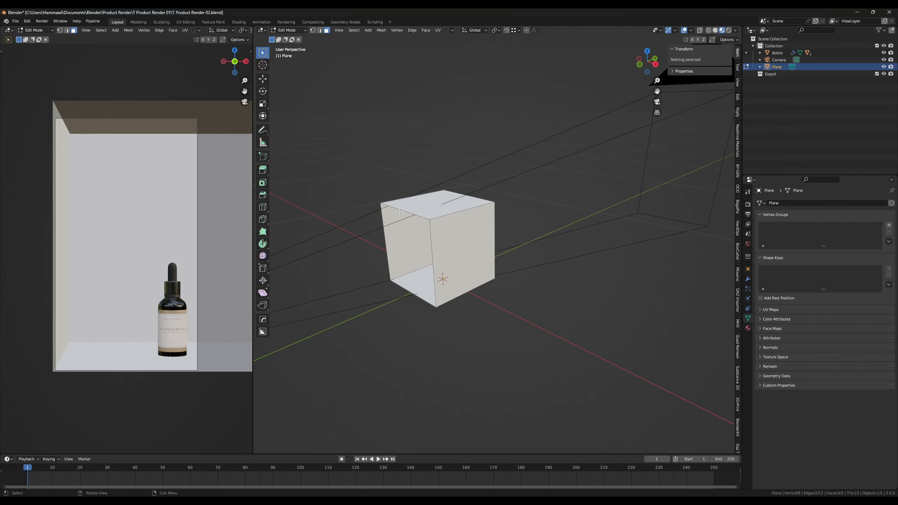
pyautogui.click(319, 34)
pyautogui.keyDown('alt'); pyautogui.click(431, 254); pyautogui.keyUp('alt')
pyautogui.moveTo(430, 254); pyautogui.dragTo(489, 255, button='middle')
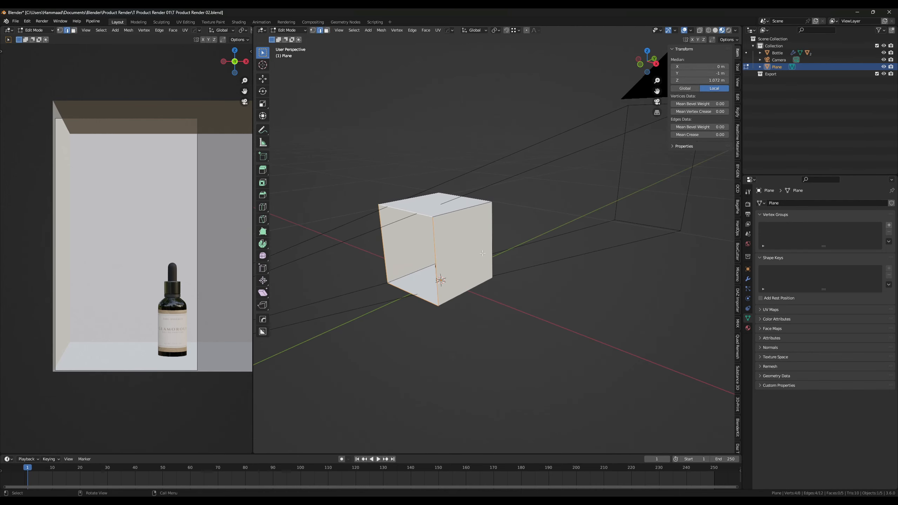
pyautogui.press('g')
pyautogui.press('y')
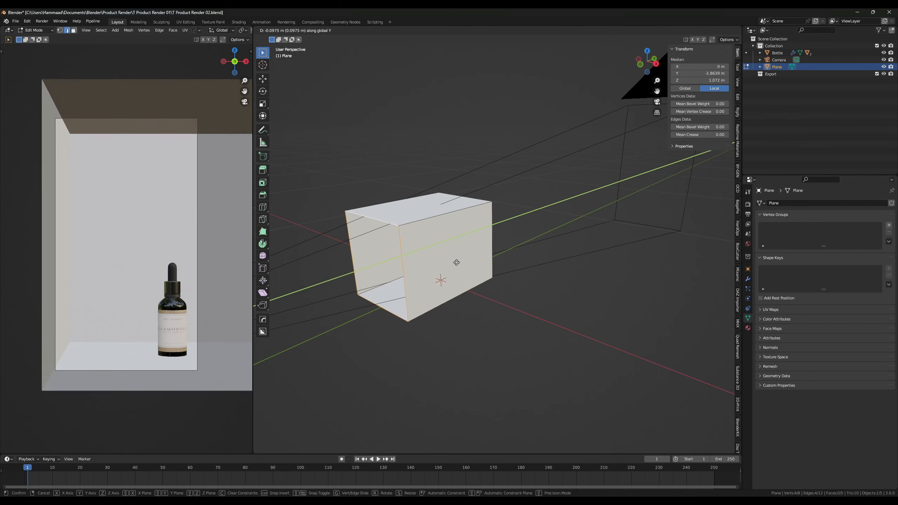
pyautogui.click(435, 266)
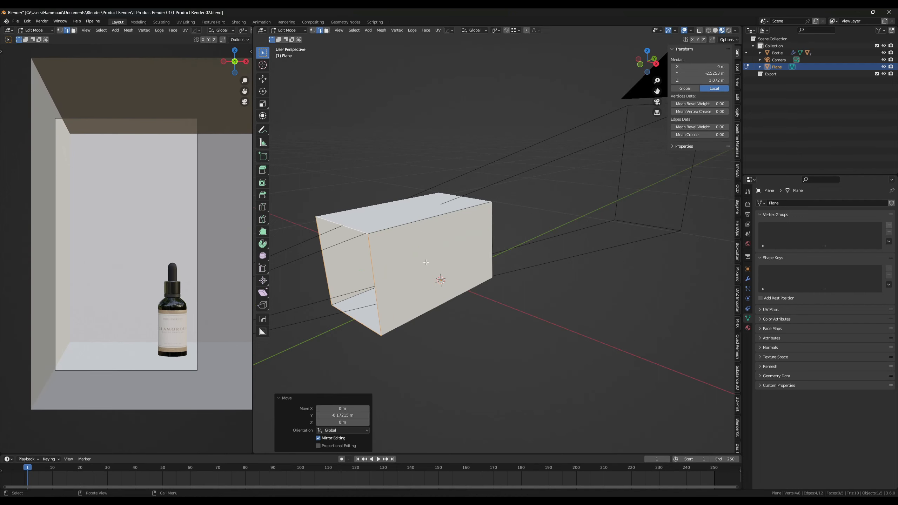
# - Leave mesh editing and lower the camera about 0.005 m along Z
pyautogui.moveTo(438, 274); pyautogui.dragTo(457, 274, button='middle')
pyautogui.scroll(-1, 219, 248)
pyautogui.scroll(2, 218, 248)
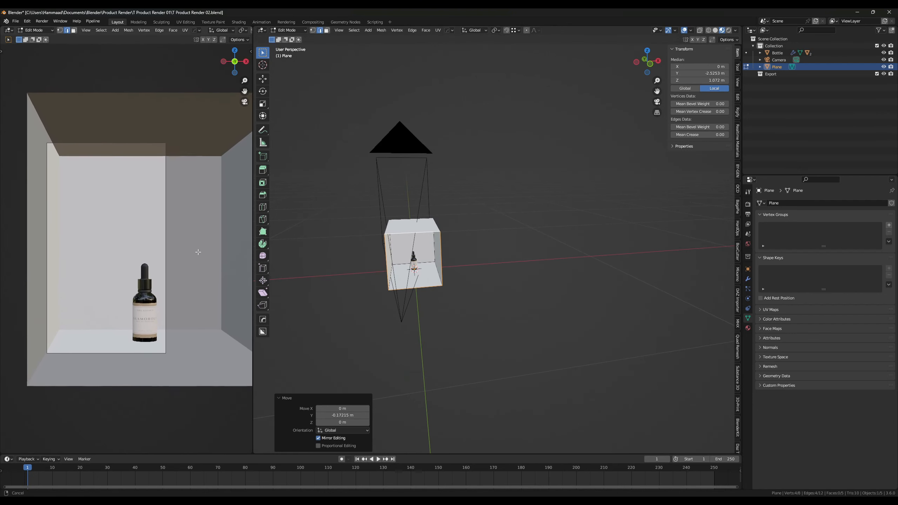
pyautogui.scroll(6, 407, 272)
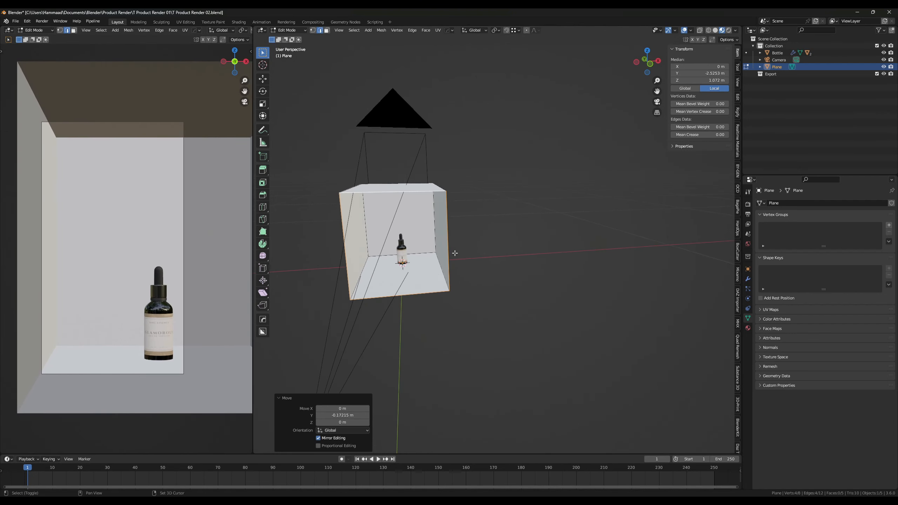
pyautogui.keyDown('shift'); pyautogui.moveTo(405, 274); pyautogui.dragTo(450, 277, button='middle'); pyautogui.keyUp('shift')
pyautogui.press('Tab')
pyautogui.click(520, 219)
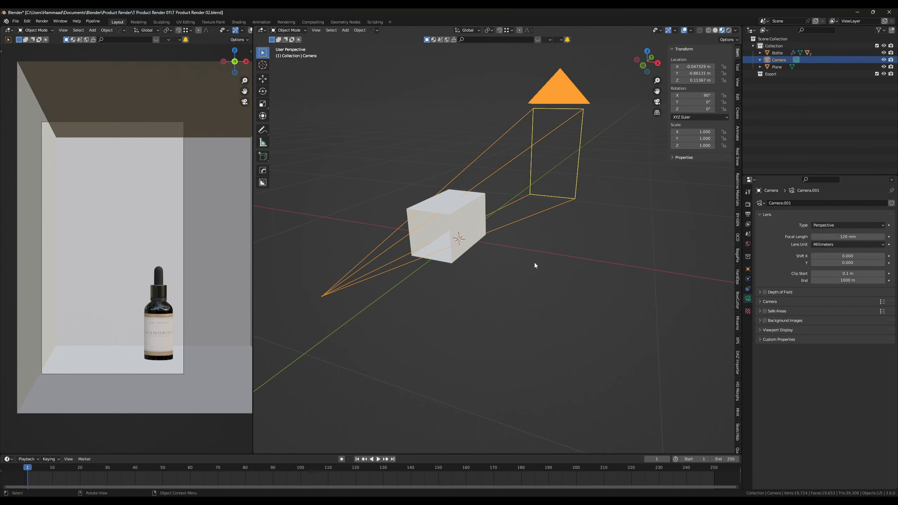
pyautogui.moveTo(534, 257); pyautogui.dragTo(502, 265, button='middle')
pyautogui.press('g')
pyautogui.press('z')
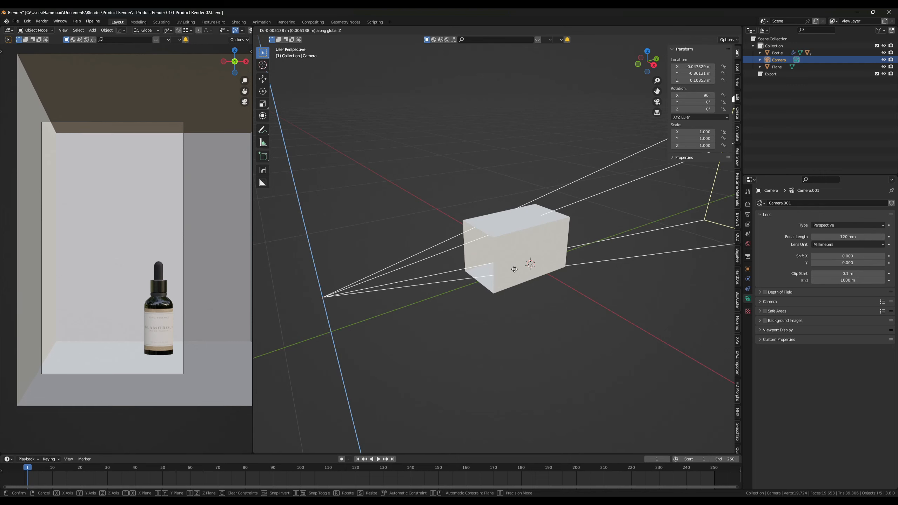
pyautogui.click(514, 270)
# - Nudge the camera freely by about 0.004 m, mainly toward negative X
pyautogui.moveTo(514, 269); pyautogui.dragTo(478, 269, button='middle')
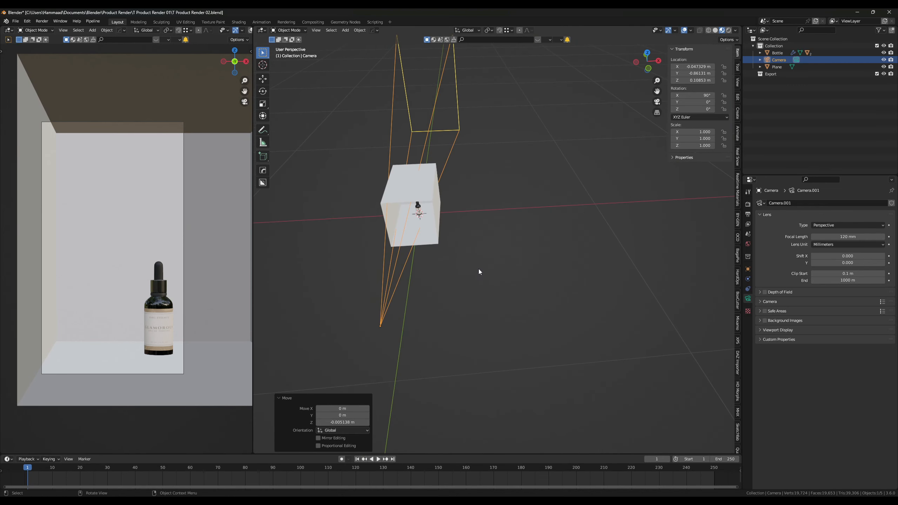
pyautogui.press('g')
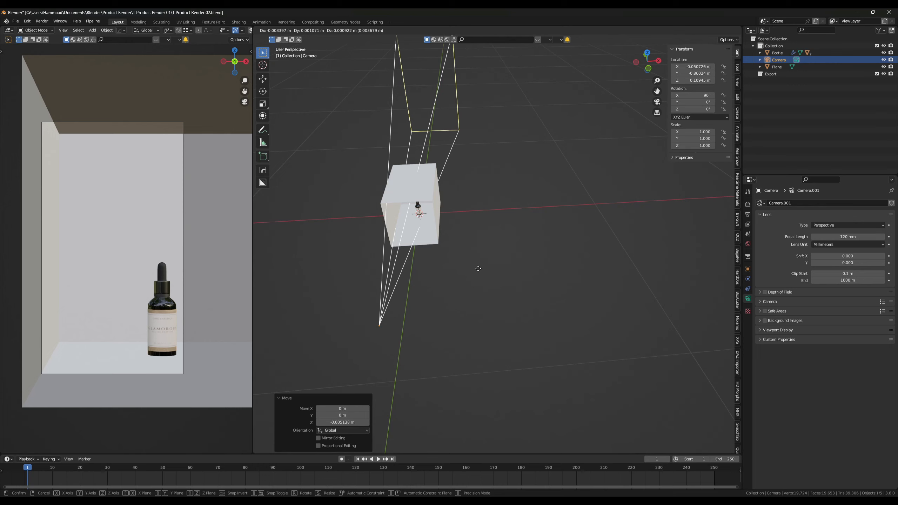
pyautogui.click(477, 268)
# - Move the bottle about 0.026 m in the negative X direction inside the box
pyautogui.moveTo(421, 259)
pyautogui.mouseDown(button='middle')
pyautogui.moveTo(462, 258)
pyautogui.moveTo(460, 251)
pyautogui.moveTo(483, 281)
pyautogui.moveTo(433, 236)
pyautogui.moveTo(382, 221)
pyautogui.moveTo(437, 256)
pyautogui.mouseUp(button='middle')
pyautogui.scroll(5, 460, 260)
pyautogui.scroll(3, 433, 236)
pyautogui.click(437, 231)
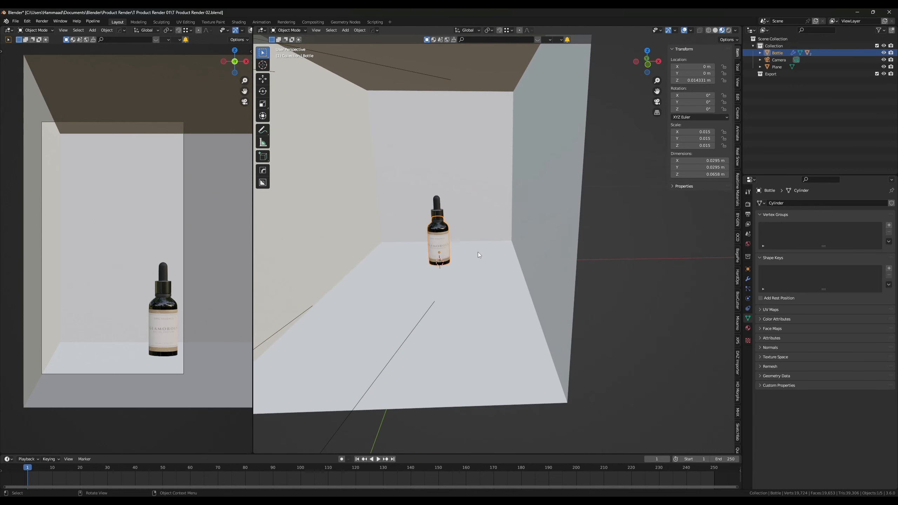
pyautogui.press('g')
pyautogui.press('x')
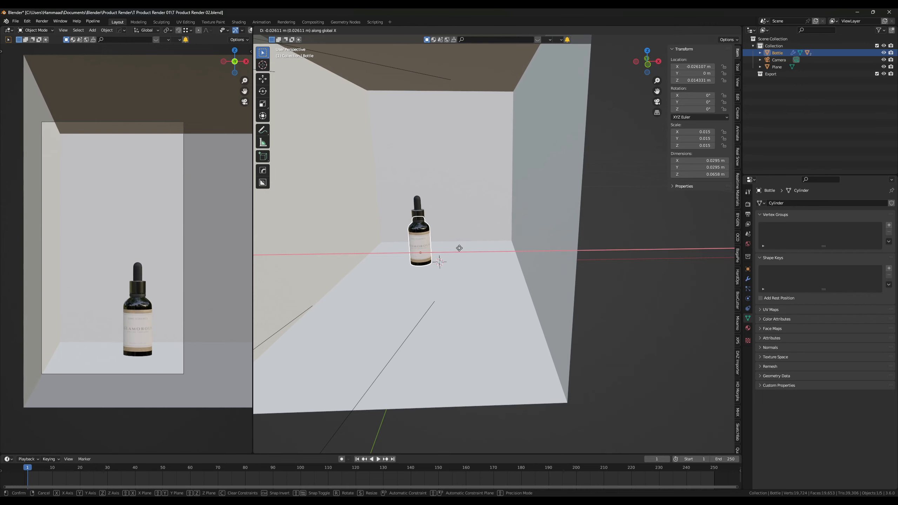
pyautogui.click(458, 248)
pyautogui.scroll(-4, 450, 255)
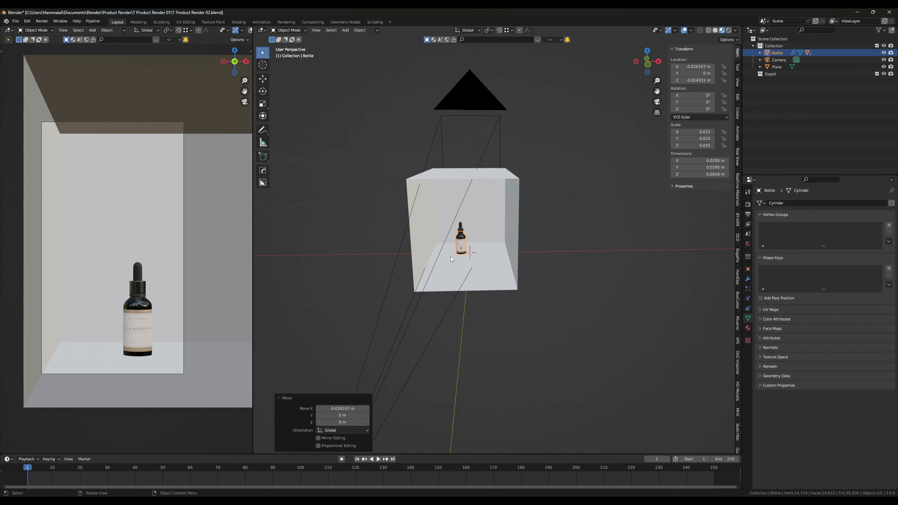
# - Slant the box's ceiling by lowering its top edge on the positive X side about 0.035 m along Z
pyautogui.moveTo(480, 244); pyautogui.dragTo(499, 225, button='middle')
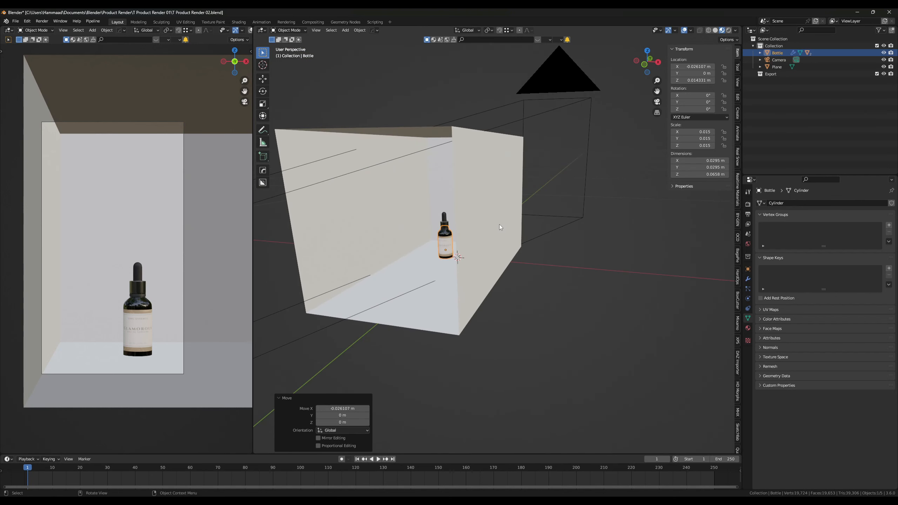
pyautogui.click(495, 214)
pyautogui.press('Tab')
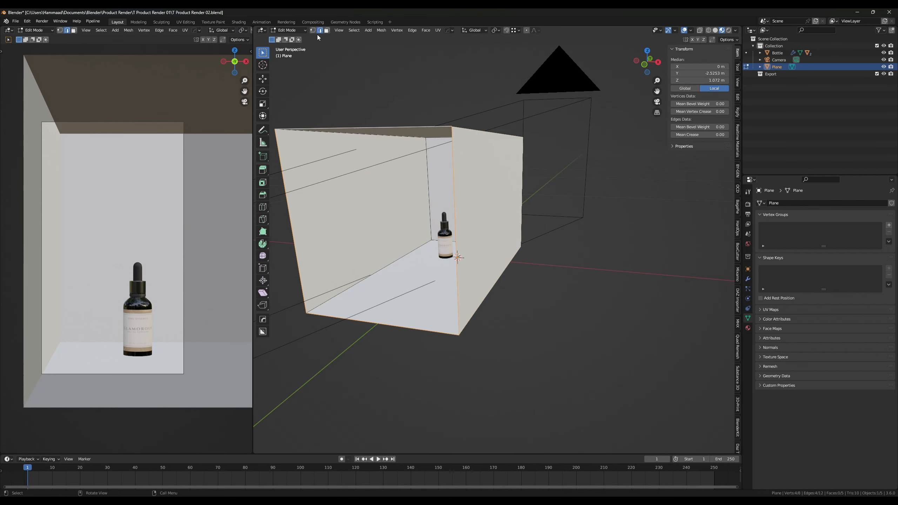
pyautogui.click(498, 136)
pyautogui.moveTo(498, 136); pyautogui.dragTo(563, 216, button='middle')
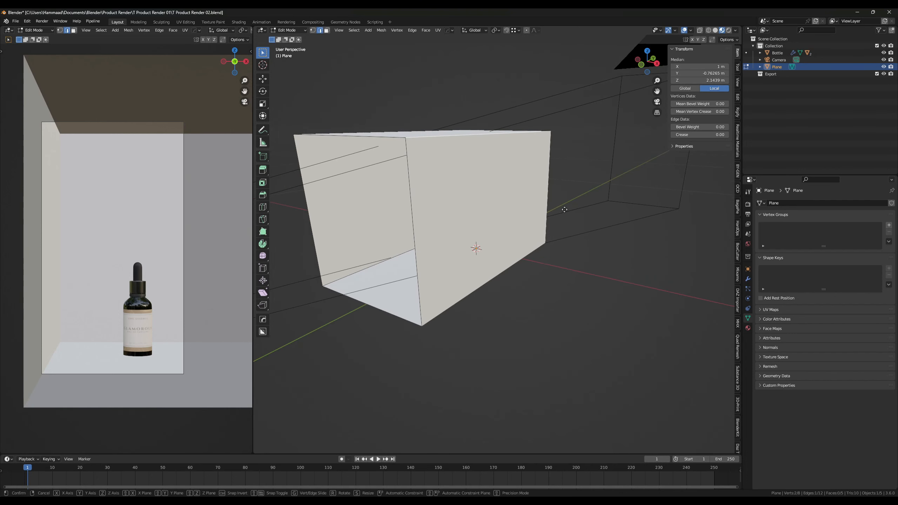
pyautogui.press('g')
pyautogui.press('z')
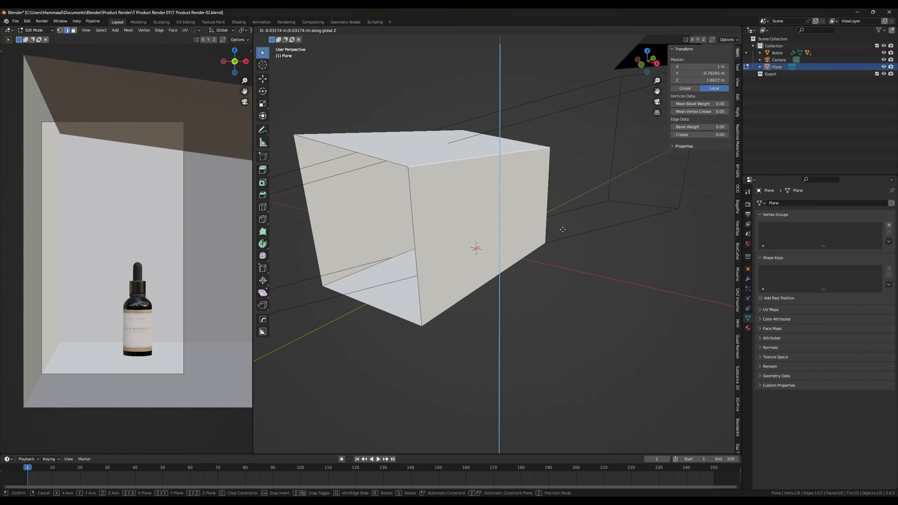
pyautogui.click(563, 232)
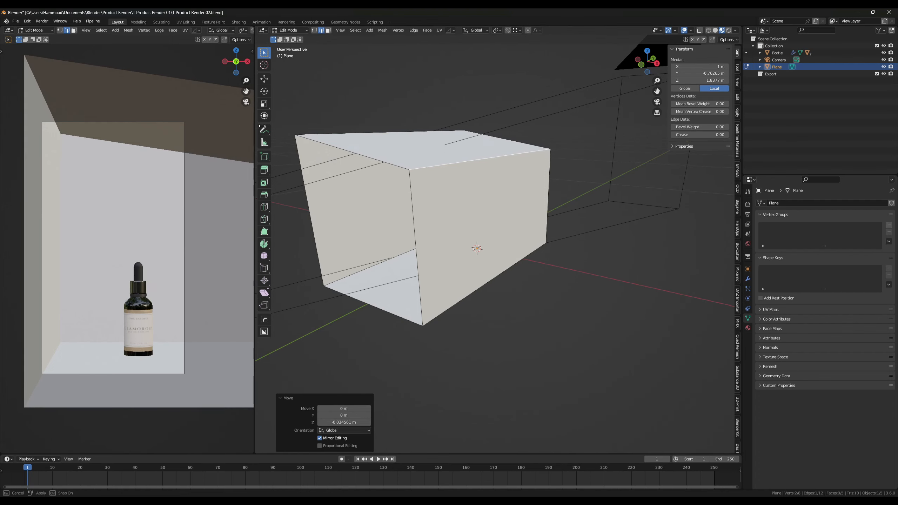
# - Enable ambient occlusion, bloom and screen space reflections in the Eevee render settings
pyautogui.click(748, 204)
pyautogui.moveTo(407, 247); pyautogui.dragTo(493, 260, button='middle')
pyautogui.scroll(3, 494, 260)
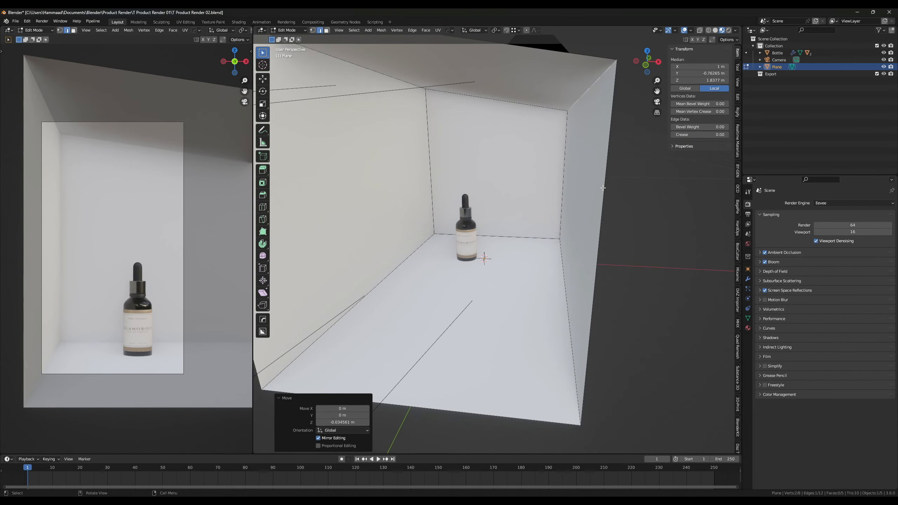
# - Switch the main viewport to solid shading
pyautogui.click(715, 30)
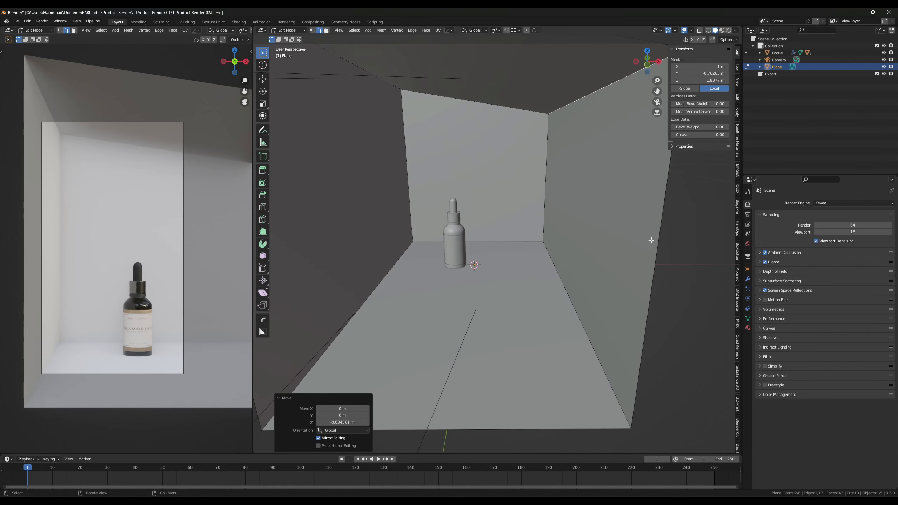
pyautogui.click(611, 237)
pyautogui.scroll(-3, 499, 217)
pyautogui.moveTo(499, 217); pyautogui.dragTo(517, 227, button='middle')
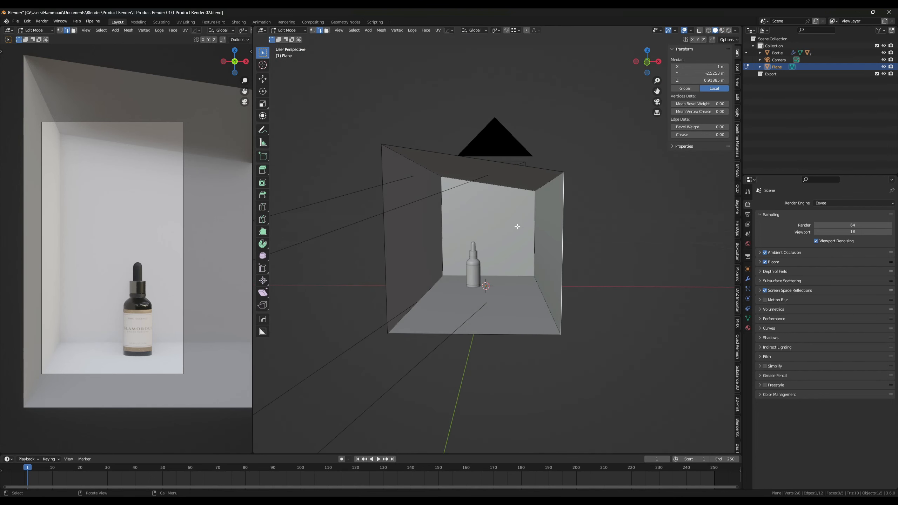
# - Try adding a cylinder with 64 vertices inside the box's own mesh and leave mesh editing
pyautogui.hotkey('shift', 'a')
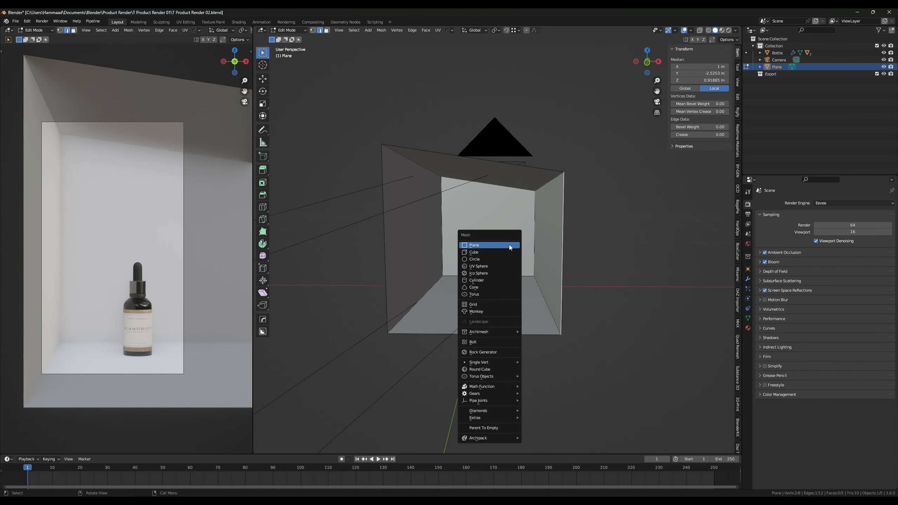
pyautogui.click(492, 281)
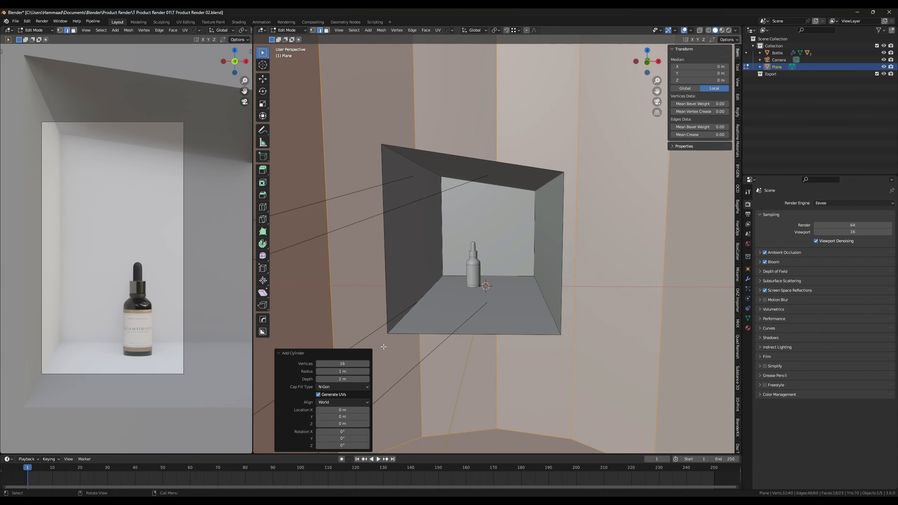
pyautogui.click(346, 363)
pyautogui.press('Return')
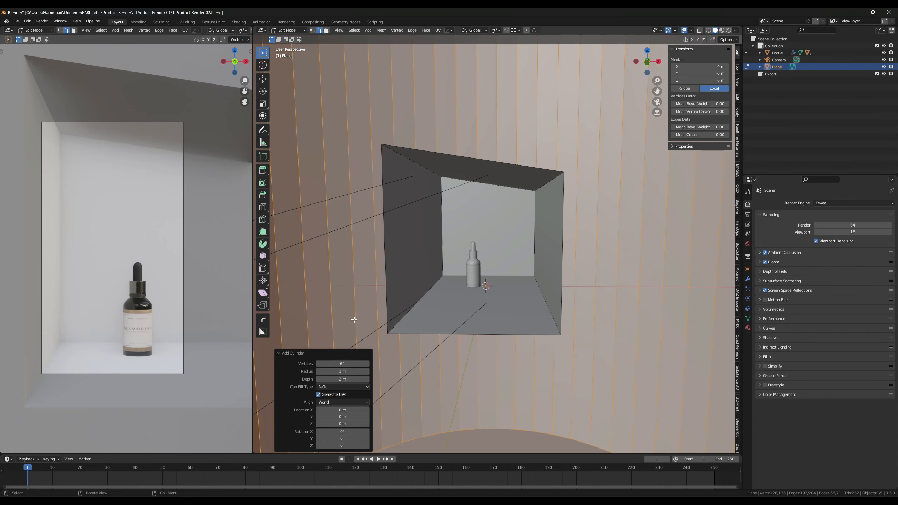
pyautogui.press('Tab')
pyautogui.scroll(-5, 371, 325)
pyautogui.scroll(-5, 376, 326)
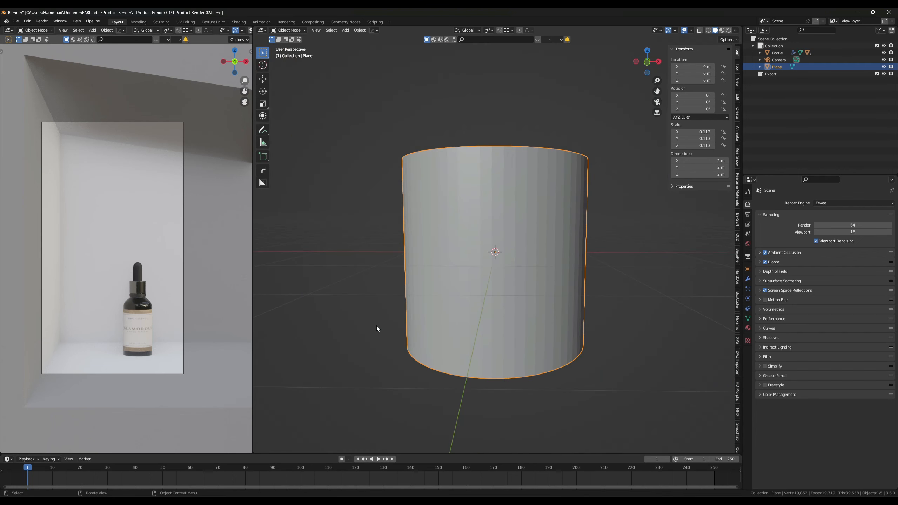
# - Undo the cylinder added to the box mesh together with the enabled Eevee effects
pyautogui.hotkey('ctrl', 'z')
pyautogui.hotkey('ctrl', 'z')
pyautogui.hotkey('ctrl', 'z')
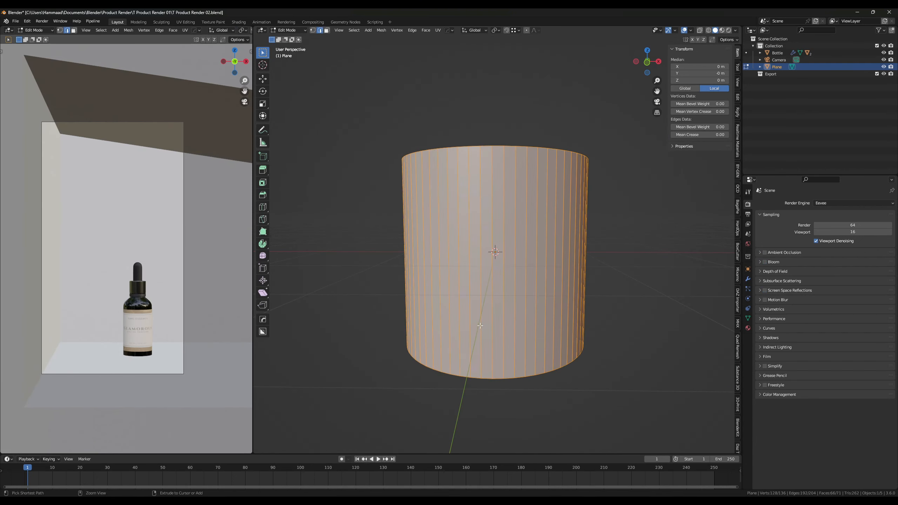
pyautogui.scroll(6, 475, 326)
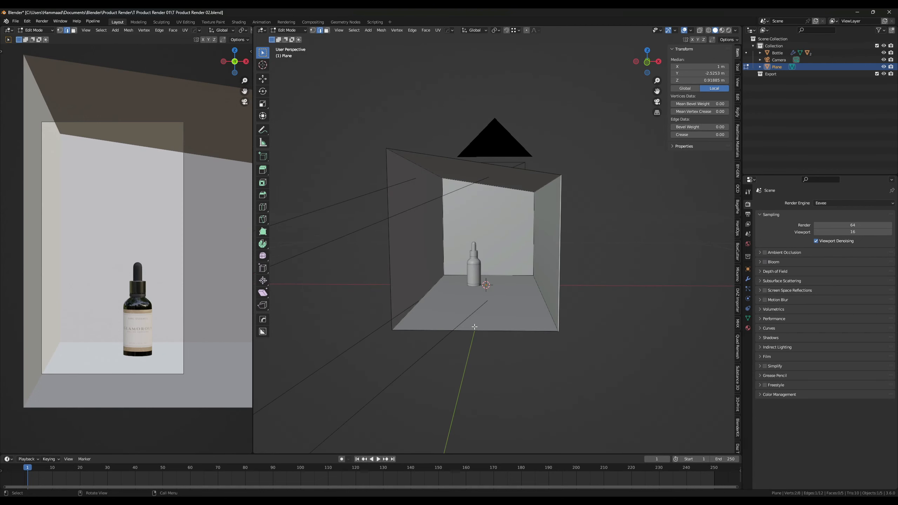
pyautogui.hotkey('ctrl', 'z')
pyautogui.hotkey('ctrl', 'z')
pyautogui.hotkey('ctrl', 'z')
pyautogui.hotkey('ctrl', 'z')
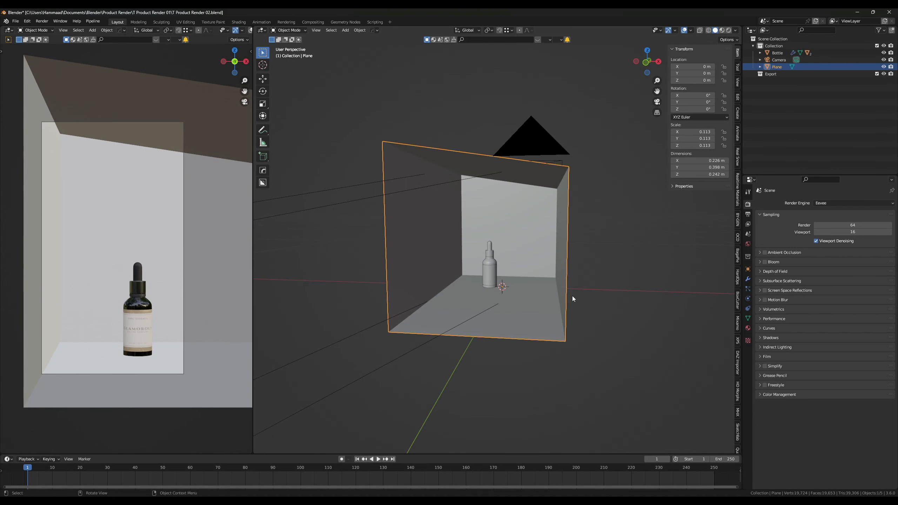
# - With nothing selected in object mode, add a cylinder with 64 vertices, 1 m radius and 2 m depth as a separate object
pyautogui.click(526, 291)
pyautogui.click(591, 312)
pyautogui.hotkey('shift', 'a')
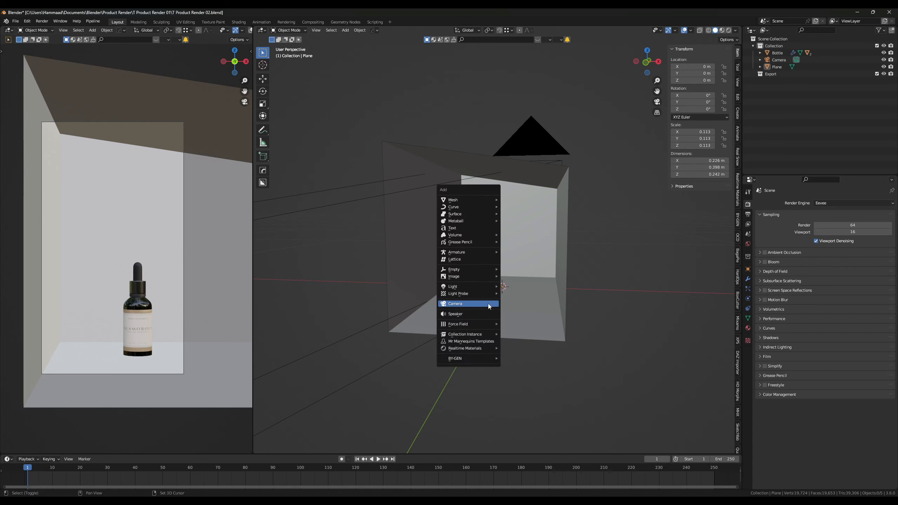
pyautogui.moveTo(478, 201)
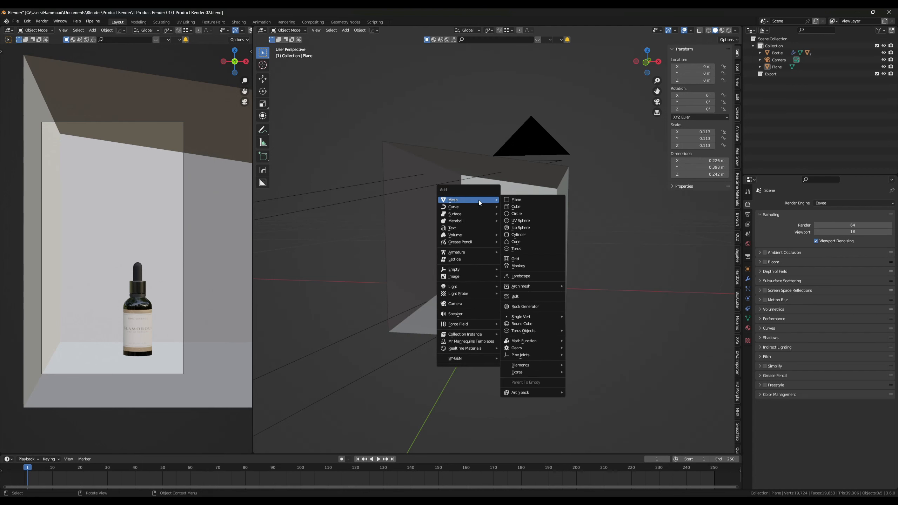
pyautogui.click(525, 236)
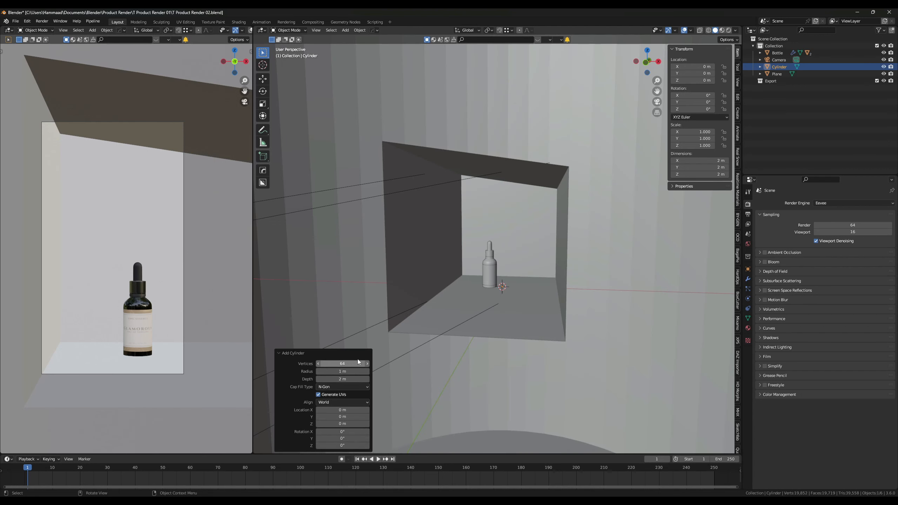
pyautogui.click(350, 322)
pyautogui.press('KP_Decimal')
# - Scale the new cylinder down uniformly to about 0.071
pyautogui.scroll(-3, 483, 343)
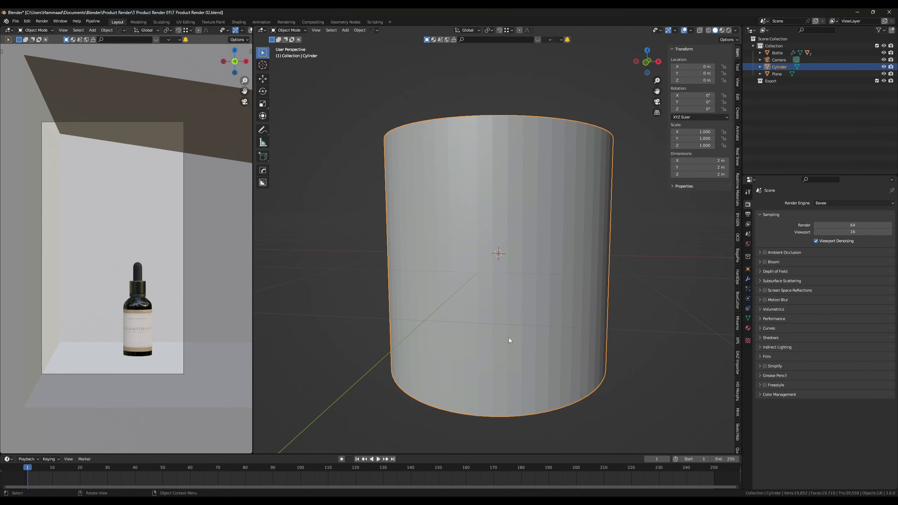
pyautogui.press('s')
pyautogui.click(496, 267)
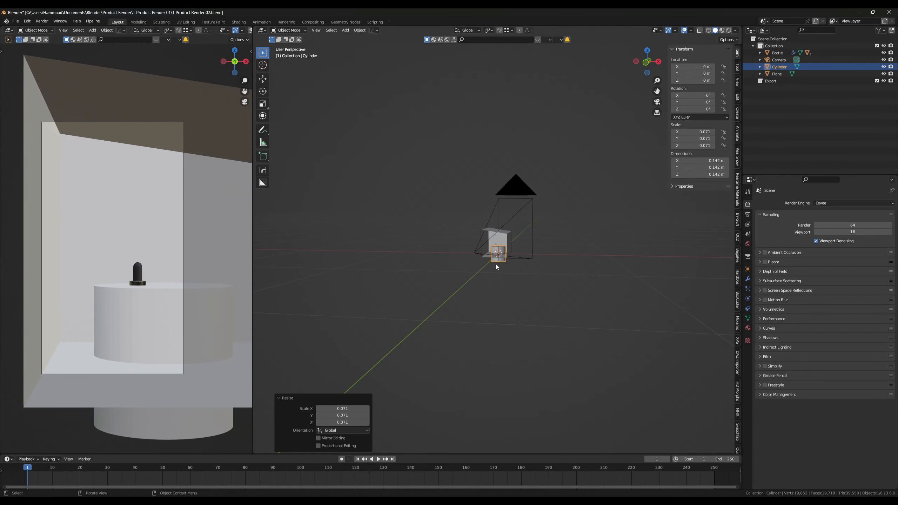
pyautogui.press('KP_1')
pyautogui.scroll(8, 515, 267)
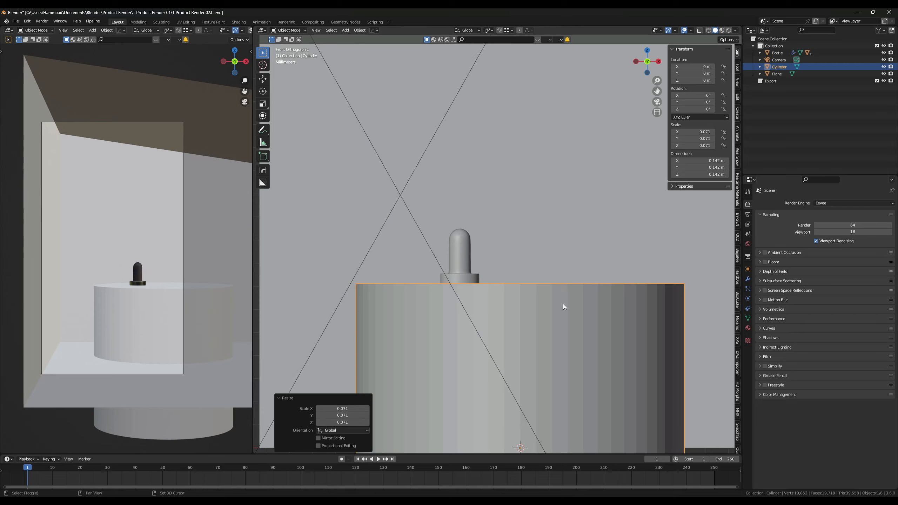
# - Scale the cylinder down uniformly to about 0.022 and move it beneath the bottle at about X -0.025 m
pyautogui.press('s')
pyautogui.click(517, 297)
pyautogui.press('g')
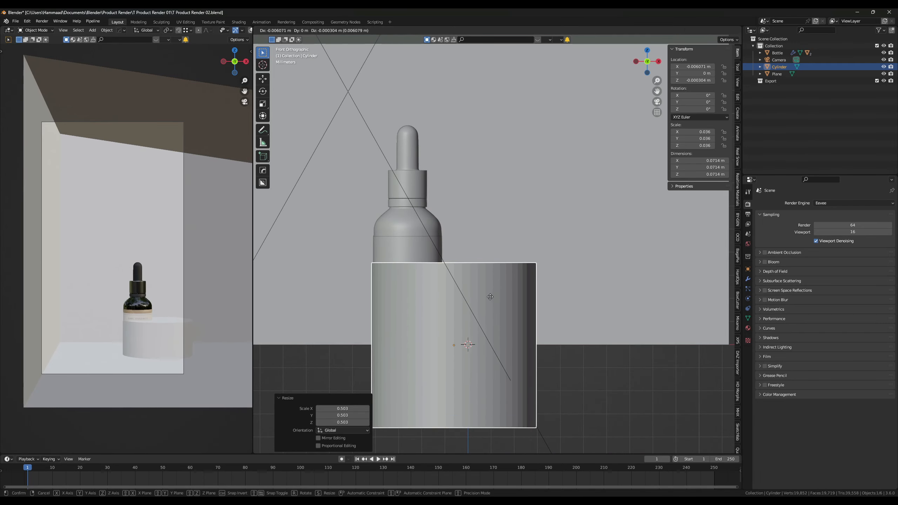
pyautogui.click(449, 297)
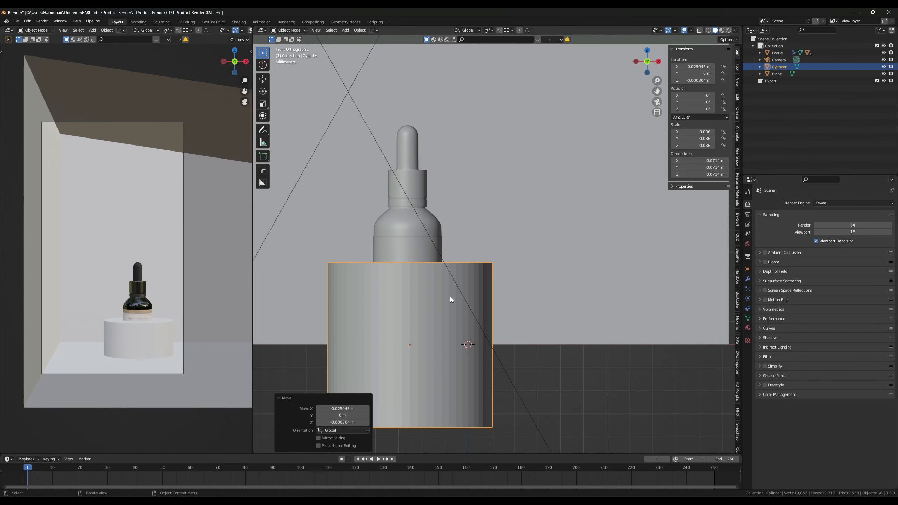
pyautogui.press('s')
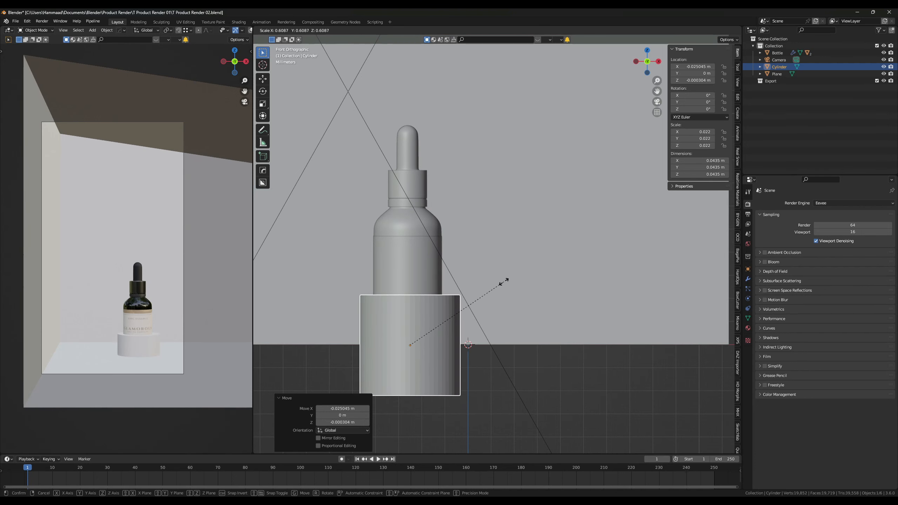
pyautogui.click(505, 285)
# - Apply auto-smooth shading at 30° to the cylinder and nudge it along X by about -0.0006 m to centre it under the bottle
pyautogui.rightClick(434, 320)
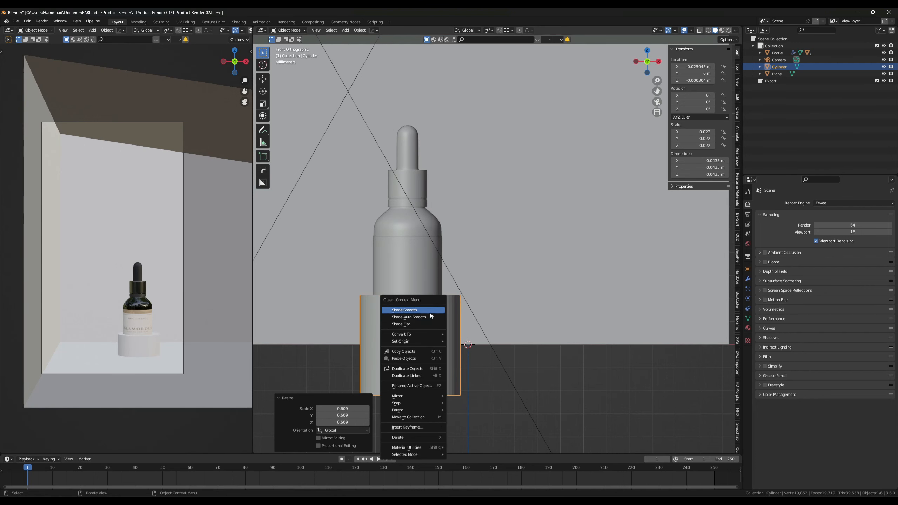
pyautogui.click(435, 317)
pyautogui.keyDown('shift'); pyautogui.moveTo(485, 317); pyautogui.dragTo(493, 282, button='middle'); pyautogui.keyUp('shift')
pyautogui.press('g')
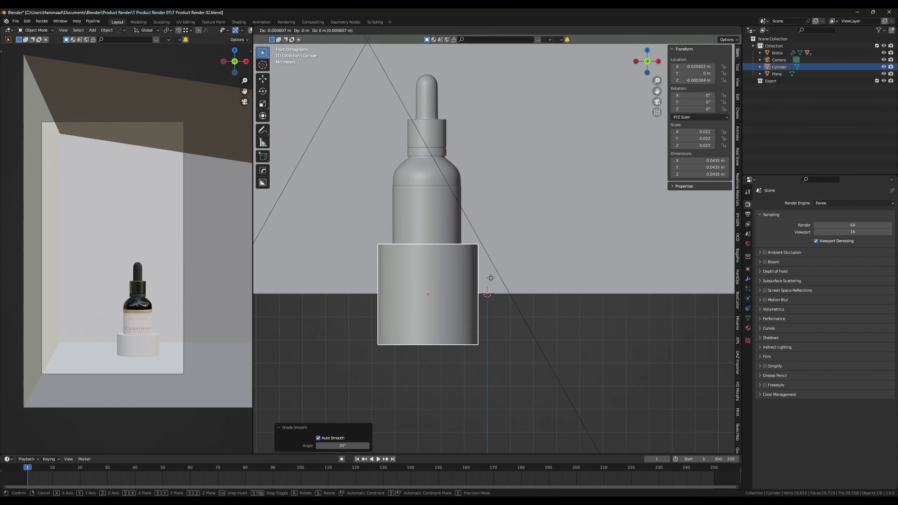
pyautogui.click(490, 277)
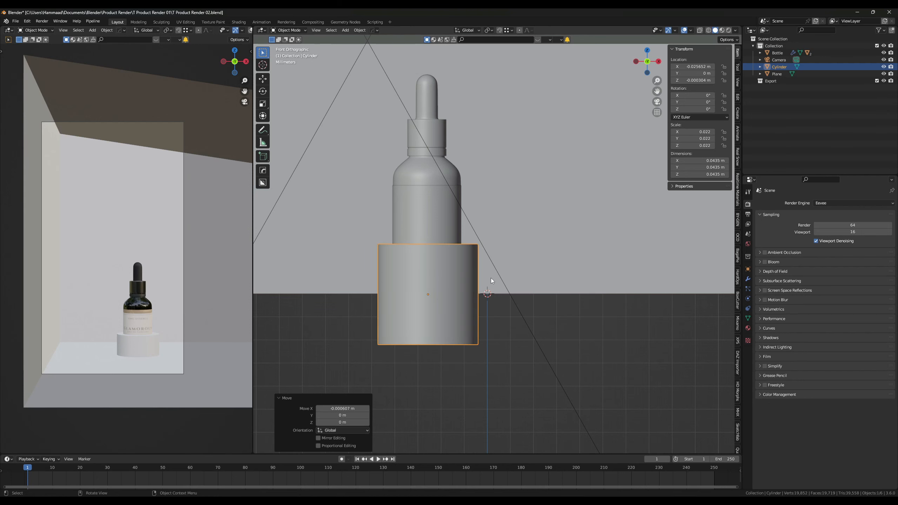
# - Raise the cylinder along Z by about 0.0205 m so its base rests on the box floor
pyautogui.press('g')
pyautogui.press('z')
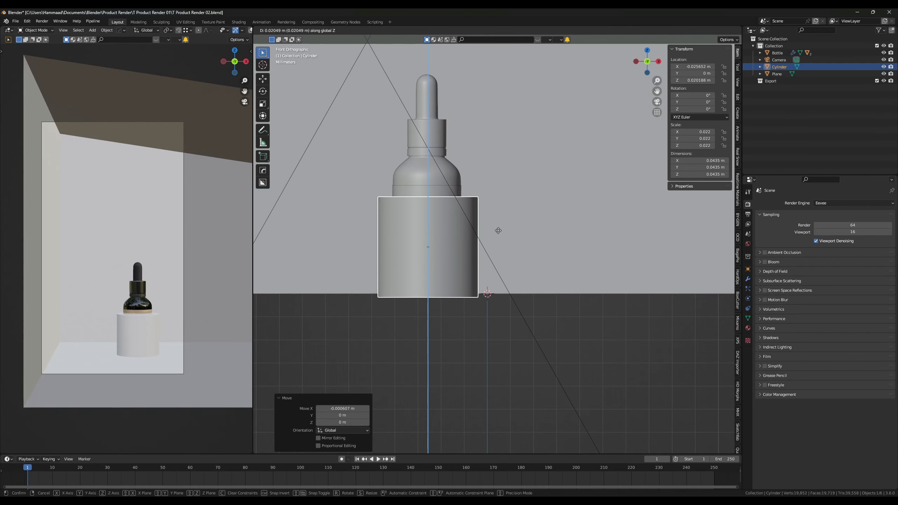
pyautogui.click(497, 232)
pyautogui.moveTo(497, 232); pyautogui.dragTo(498, 262, button='middle')
pyautogui.scroll(-5, 497, 263)
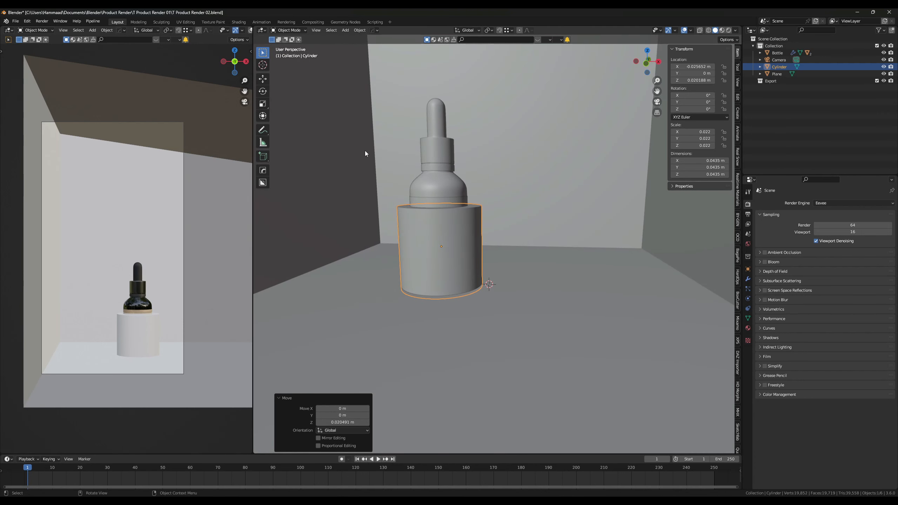
# - Lower the cylinder's top face along Z by about 0.017 m in its mesh to make a shorter pedestal
pyautogui.press('Tab')
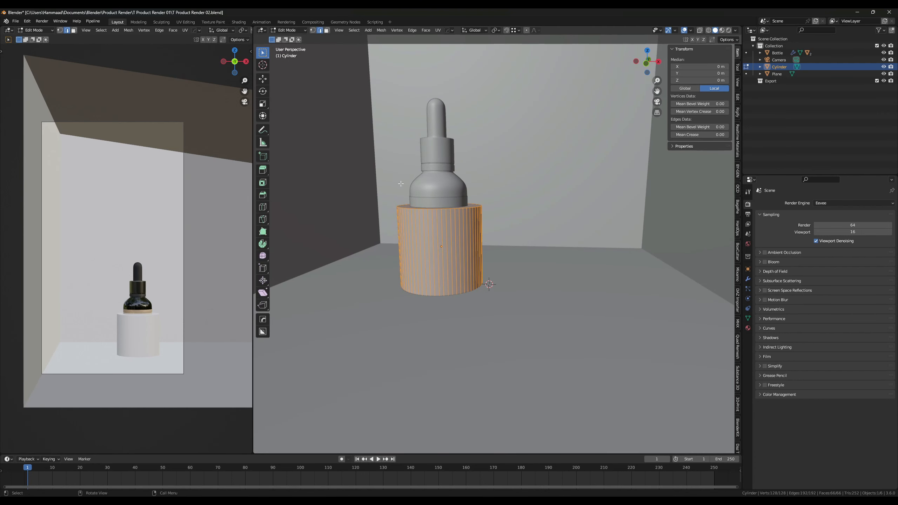
pyautogui.click(327, 30)
pyautogui.click(404, 205)
pyautogui.press('g')
pyautogui.press('z')
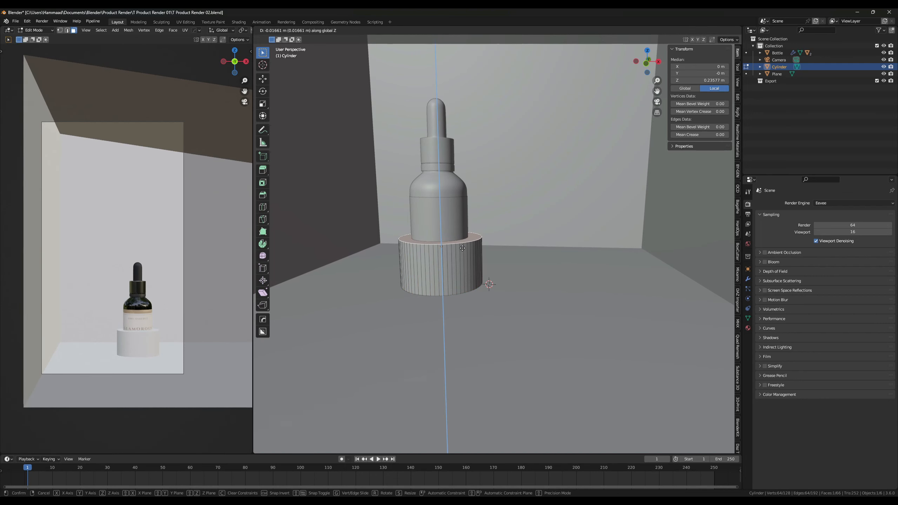
pyautogui.click(463, 248)
pyautogui.press('Tab')
# - Raise the bottle along Z by about 0.026 m so it stands on the pedestal, leaving nothing selected
pyautogui.click(453, 187)
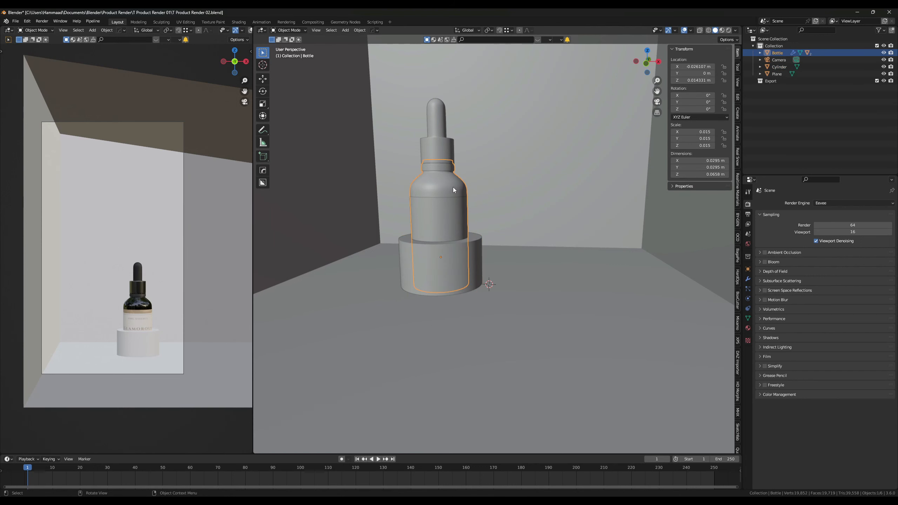
pyautogui.press('g')
pyautogui.press('z')
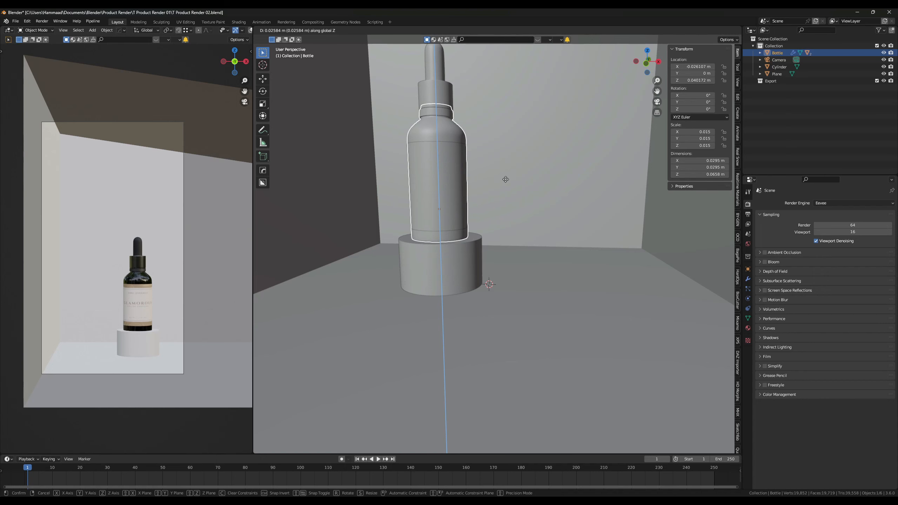
pyautogui.click(506, 179)
pyautogui.scroll(-4, 513, 236)
pyautogui.click(397, 282)
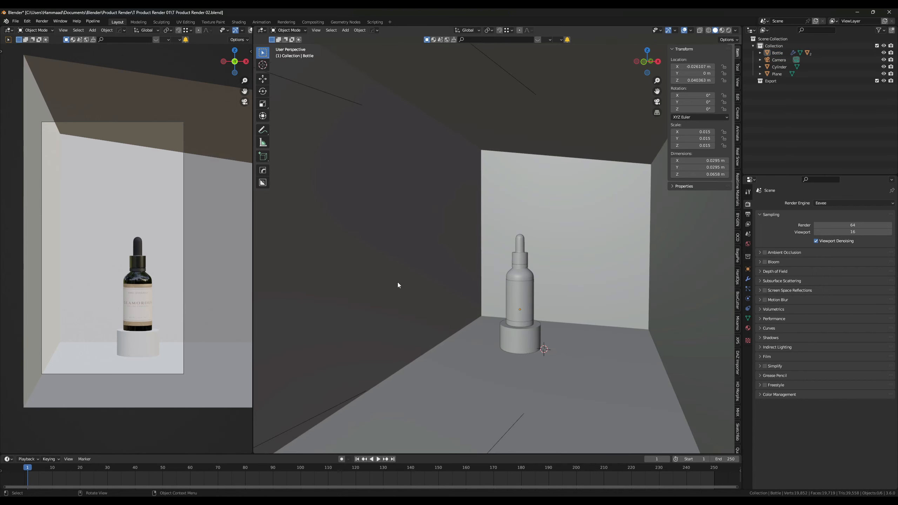
# - Examine the bottle, pedestal and box in wireframe and solid shading, mainly from the front
pyautogui.moveTo(398, 283); pyautogui.dragTo(514, 200, button='middle')
pyautogui.click(708, 31)
pyautogui.press('KP_1')
pyautogui.press('KP_5')
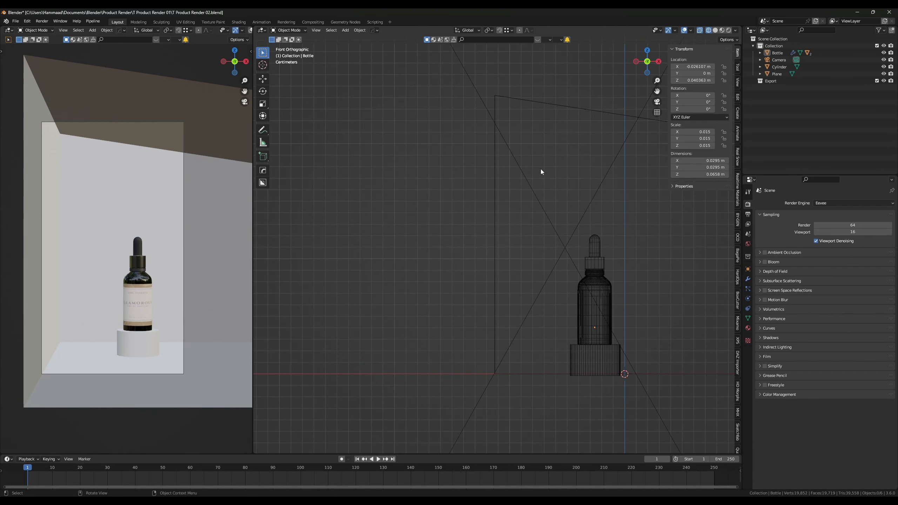
pyautogui.scroll(-5, 540, 169)
pyautogui.keyDown('shift'); pyautogui.moveTo(560, 224); pyautogui.dragTo(506, 235, button='middle'); pyautogui.keyUp('shift')
pyautogui.click(715, 30)
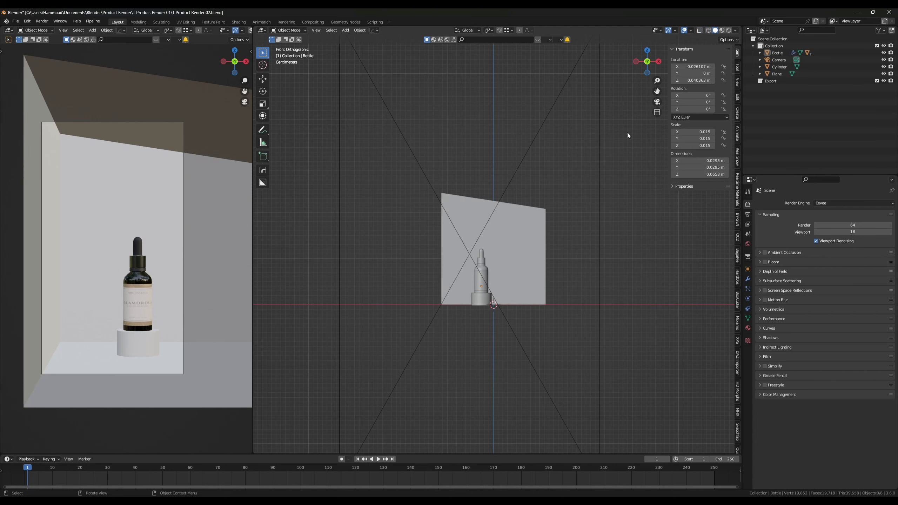
pyautogui.moveTo(627, 131); pyautogui.dragTo(530, 198, button='middle')
# - In left wireframe view, add a vertical loop cut around the box in its mesh, slid to a factor of about -0.305
pyautogui.press('KP_1')
pyautogui.press('KP_3')
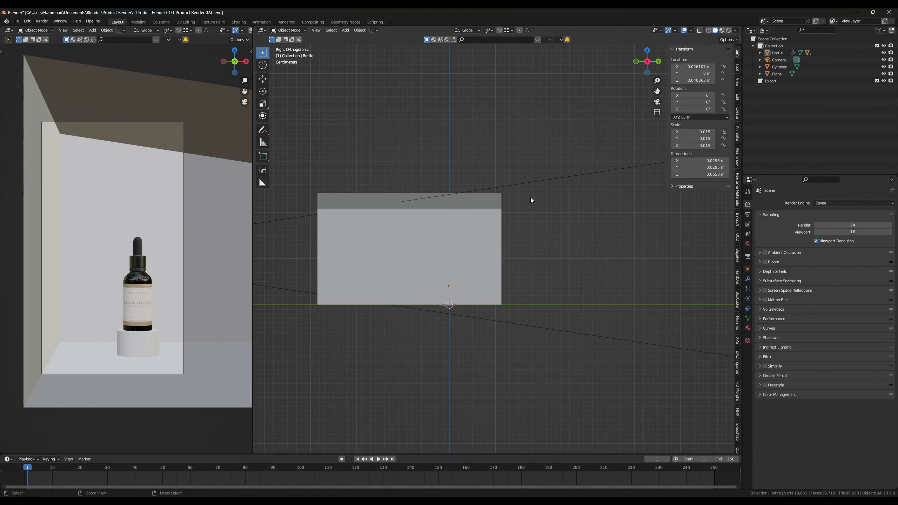
pyautogui.press('ctrl+KP_3')
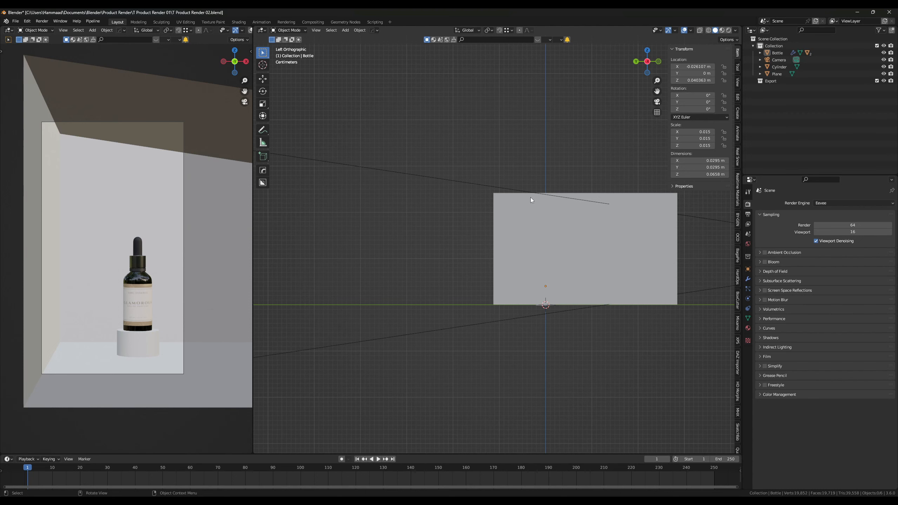
pyautogui.keyDown('shift'); pyautogui.moveTo(576, 135); pyautogui.dragTo(478, 154, button='middle'); pyautogui.keyUp('shift')
pyautogui.click(708, 30)
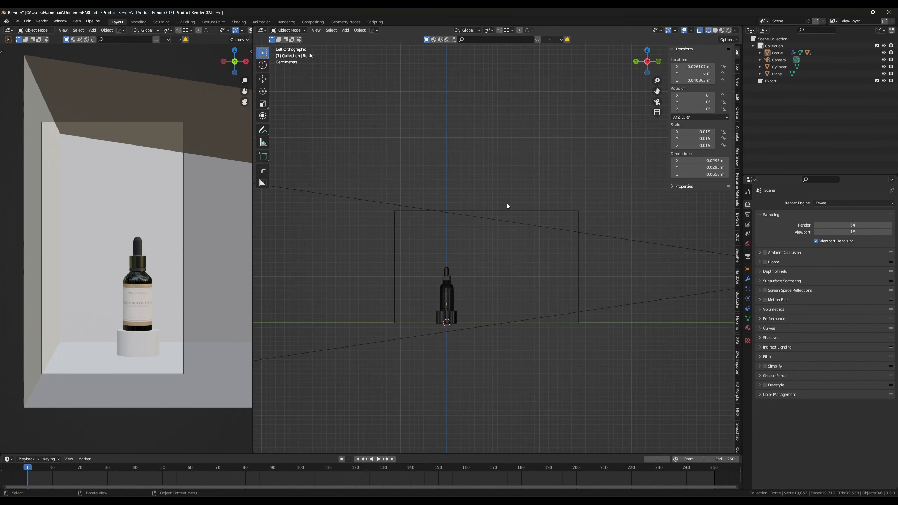
pyautogui.scroll(4, 507, 204)
pyautogui.click(405, 180)
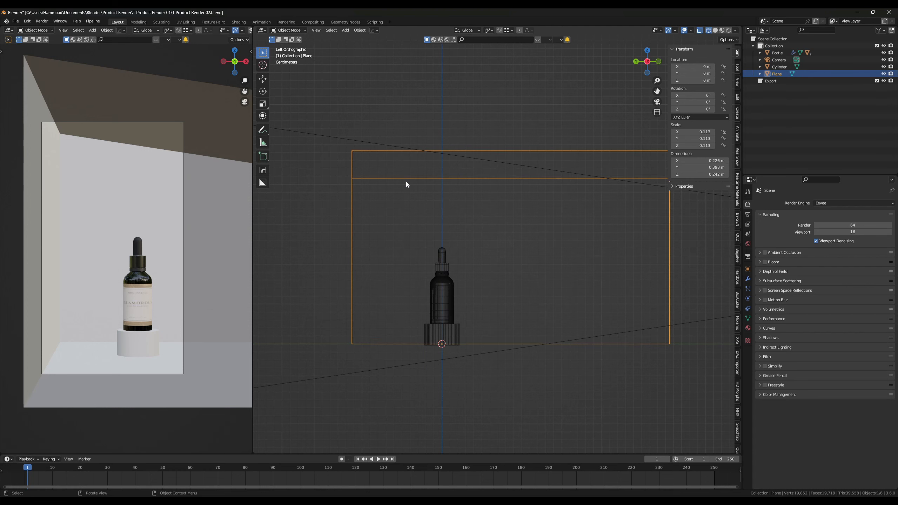
pyautogui.press('Tab')
pyautogui.scroll(1, 403, 174)
pyautogui.hotkey('ctrl', 'r')
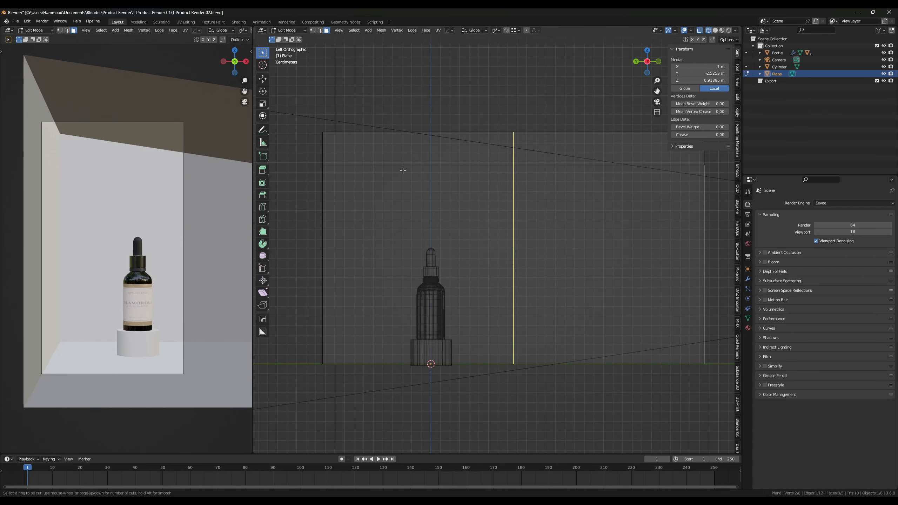
pyautogui.click(403, 171)
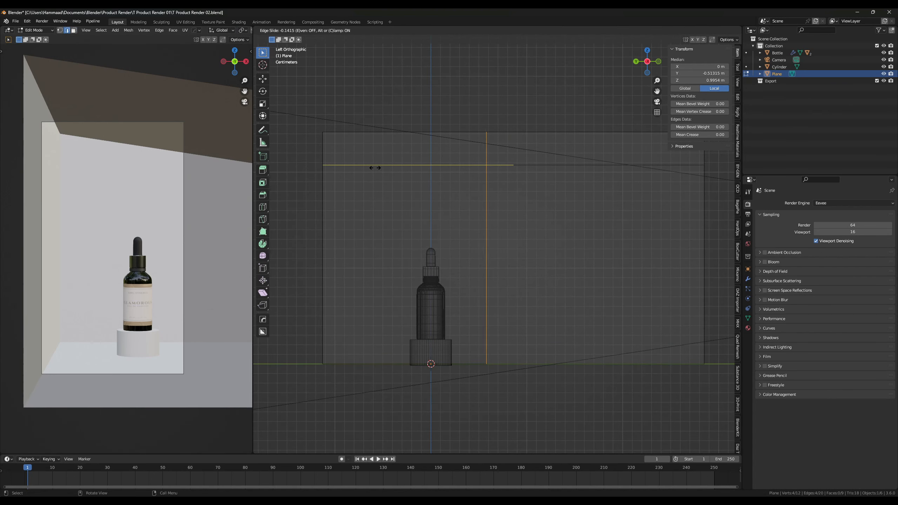
pyautogui.click(344, 165)
# - Add a second vertical loop cut behind the bottle, slid to a factor of about 0.274
pyautogui.hotkey('ctrl', 'r')
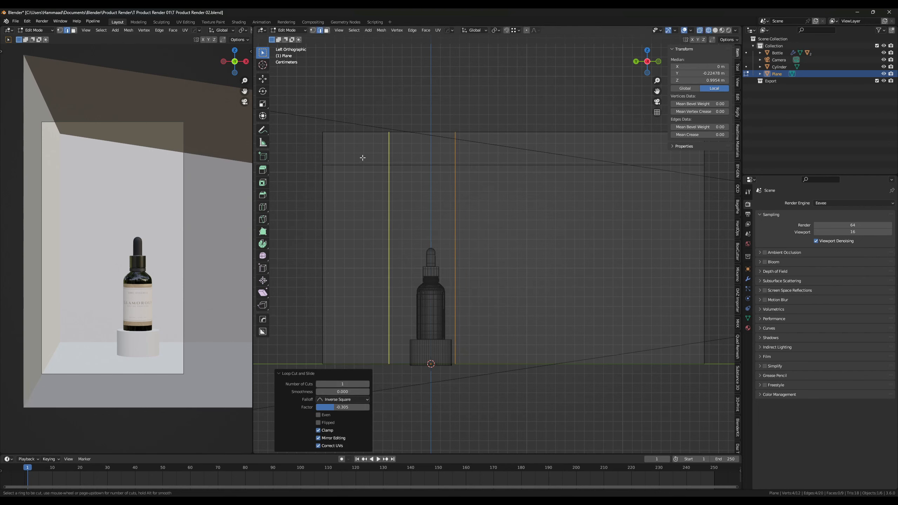
pyautogui.click(366, 156)
pyautogui.click(381, 161)
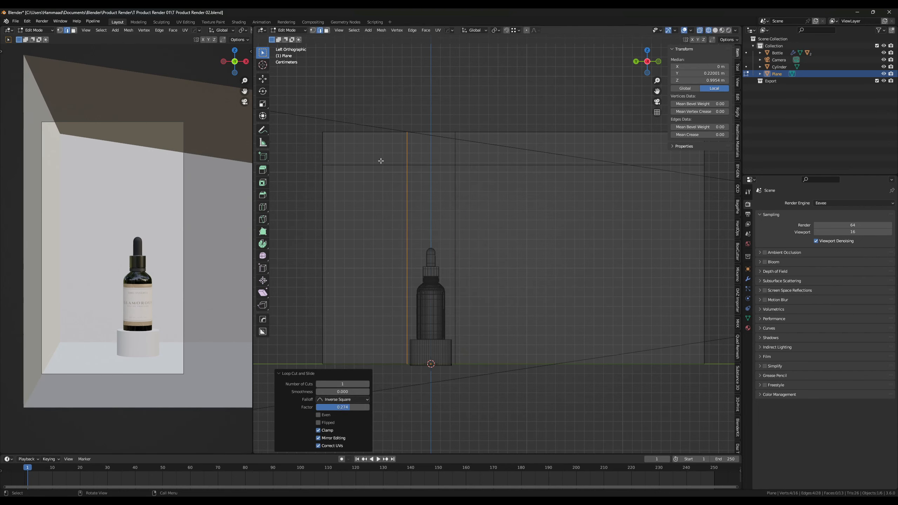
# - Select both vertical edge loops of the box and move them along Y by about -0.015 m
pyautogui.keyDown('alt'); pyautogui.keyDown('shift'); pyautogui.click(456, 192); pyautogui.keyUp('shift'); pyautogui.keyUp('alt')
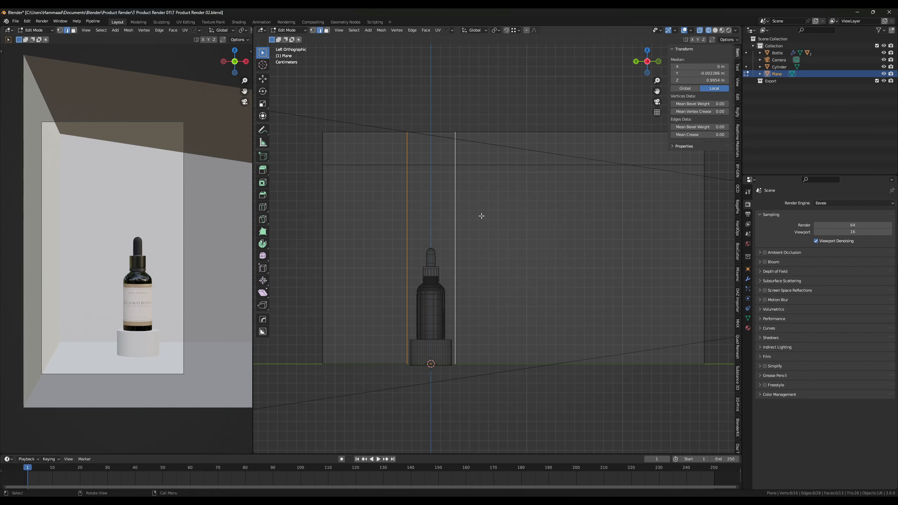
pyautogui.press('g')
pyautogui.press('y')
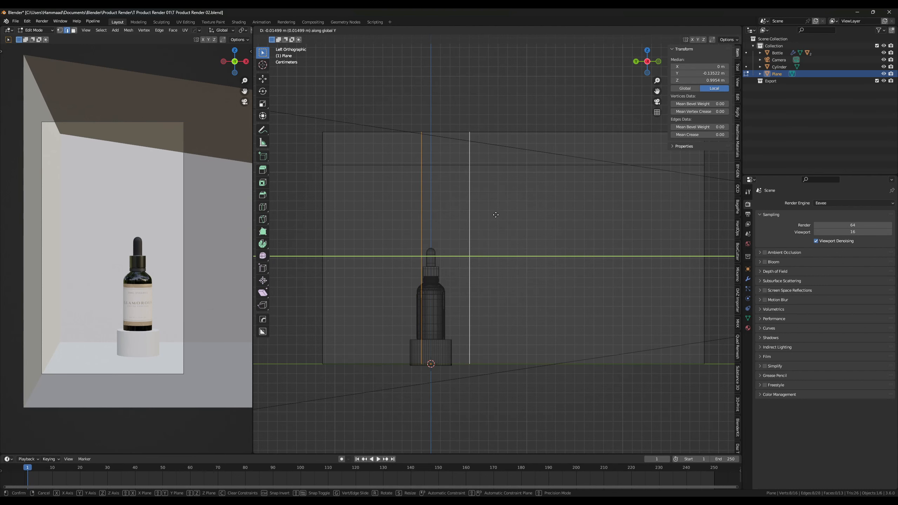
pyautogui.click(496, 215)
# - Nudge the rear vertical loop along Y by about 0.0015 m and the front one by about 0.0007 m
pyautogui.keyDown('alt'); pyautogui.click(421, 218); pyautogui.keyUp('alt')
pyautogui.press('g')
pyautogui.press('y')
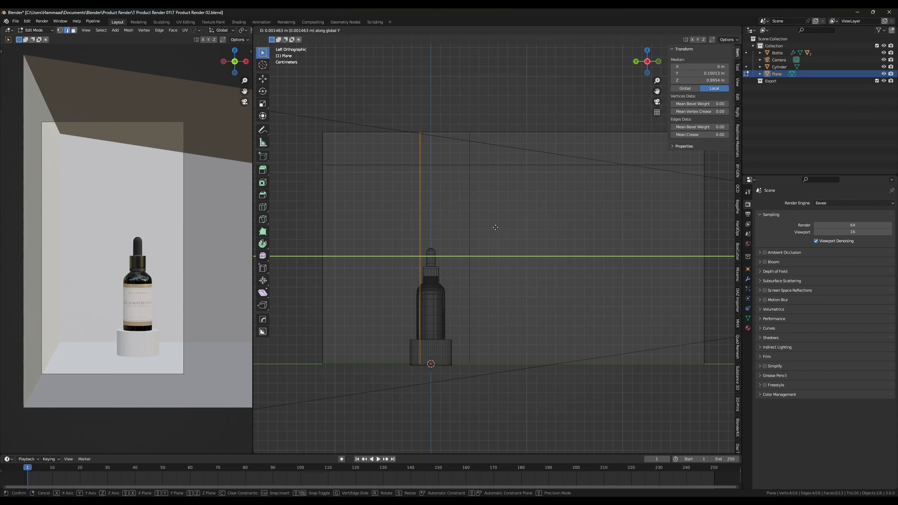
pyautogui.click(495, 227)
pyautogui.click(473, 232)
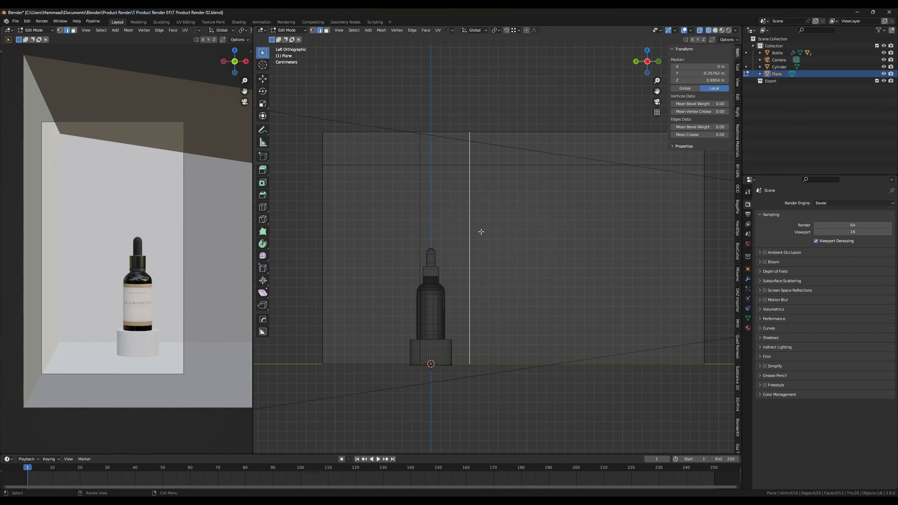
pyautogui.press('g')
pyautogui.press('y')
pyautogui.click(508, 237)
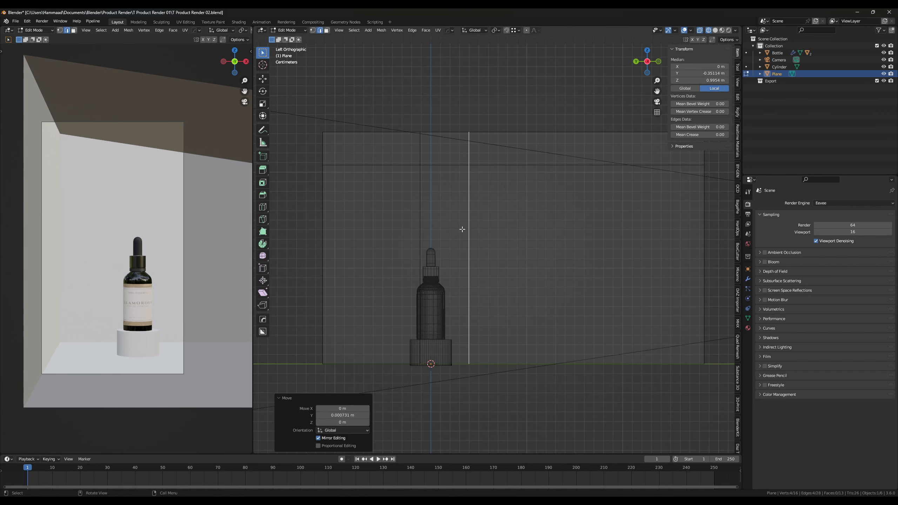
# - Add one horizontal loop cut around the box, centred at half its height with factor 0
pyautogui.hotkey('ctrl', 'r')
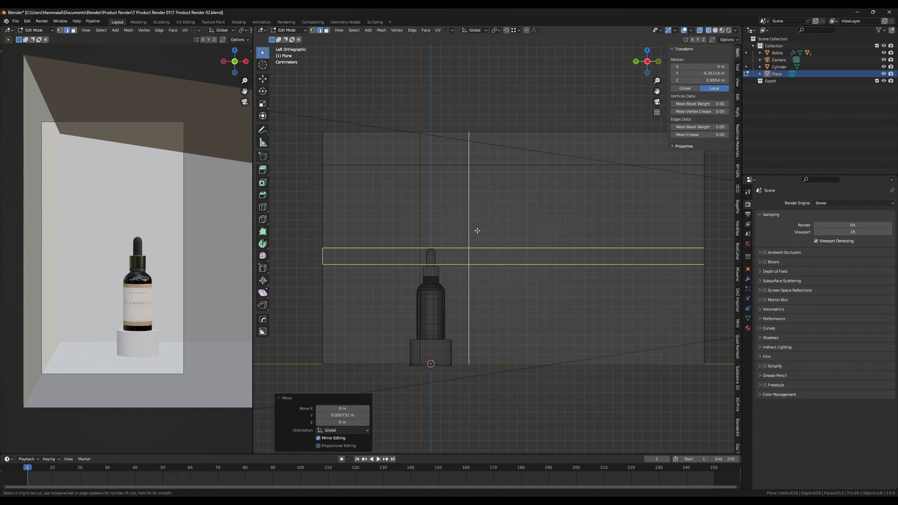
pyautogui.click(477, 231)
pyautogui.rightClick(481, 228)
# - Move the new horizontal edge loop up along Z by about 0.0366 m, above the bottle's dropper
pyautogui.moveTo(481, 229); pyautogui.dragTo(418, 235, button='middle')
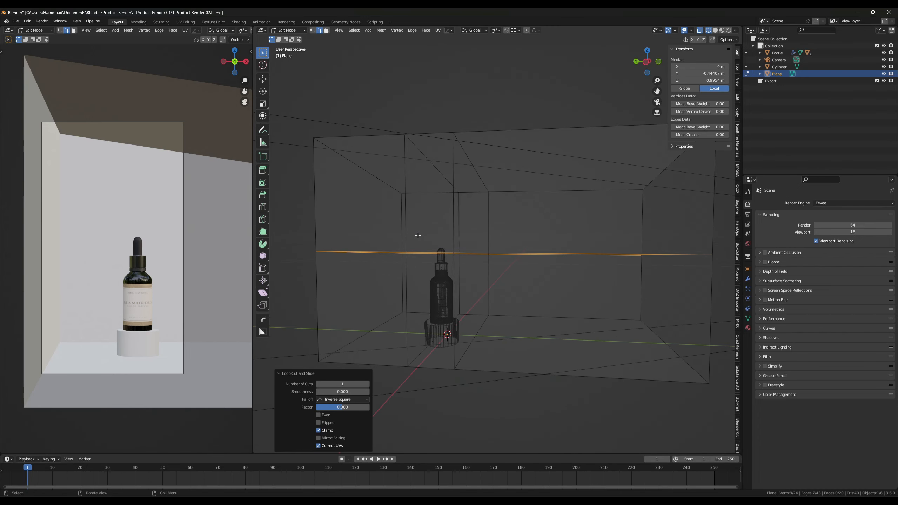
pyautogui.press('KP_1')
pyautogui.press('KP_3')
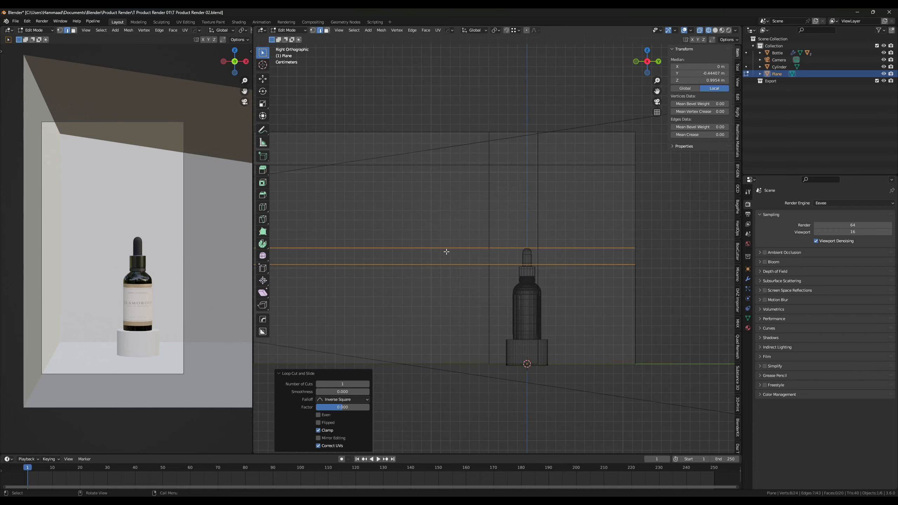
pyautogui.press('ctrl+KP_3')
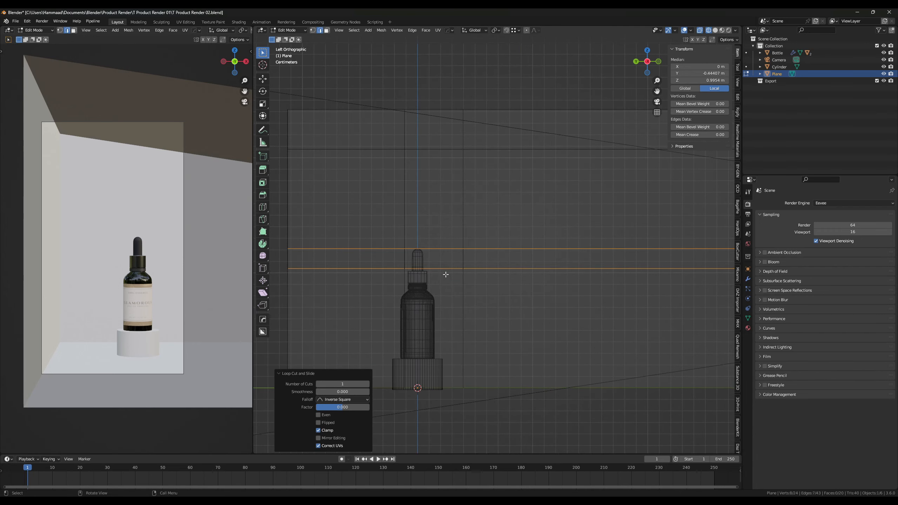
pyautogui.moveTo(446, 274); pyautogui.dragTo(461, 277, button='middle')
pyautogui.press('ctrl+KP_3')
pyautogui.press('KP_3')
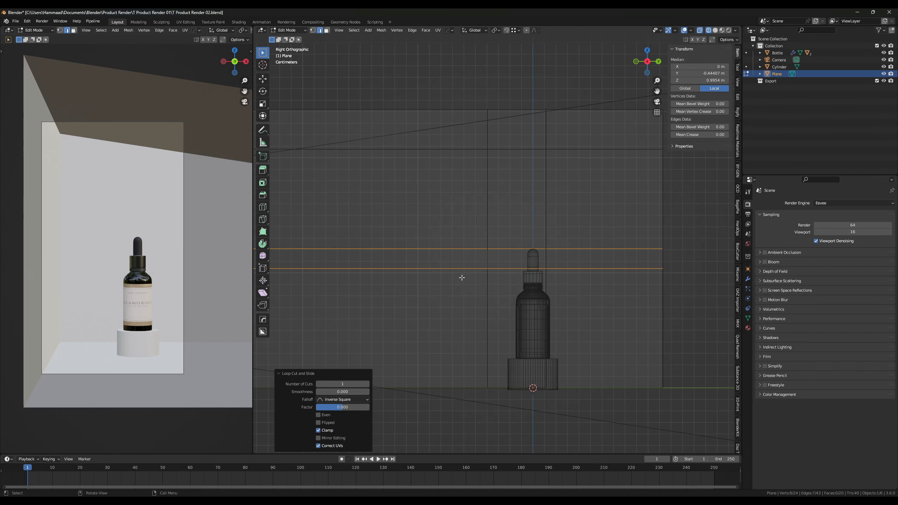
pyautogui.keyDown('shift'); pyautogui.moveTo(463, 279); pyautogui.dragTo(480, 276, button='middle'); pyautogui.keyUp('shift')
pyautogui.scroll(-1, 506, 265)
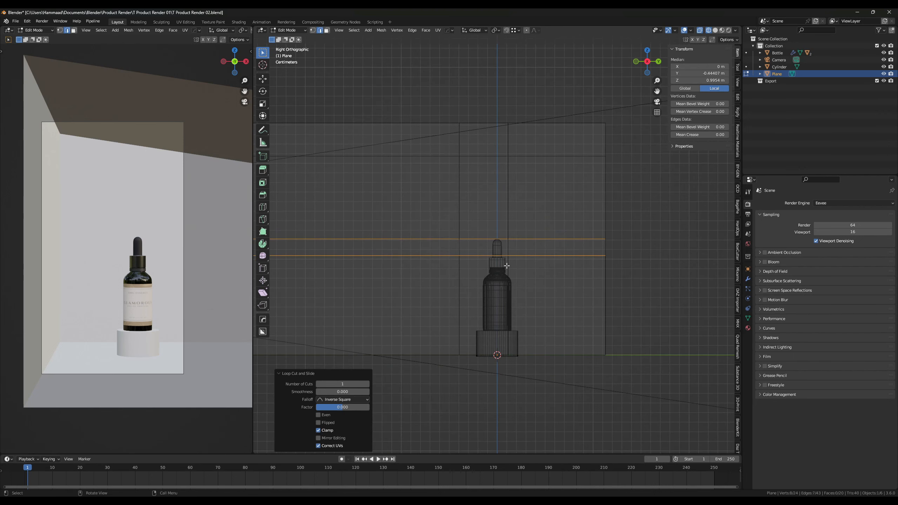
pyautogui.press('g')
pyautogui.press('z')
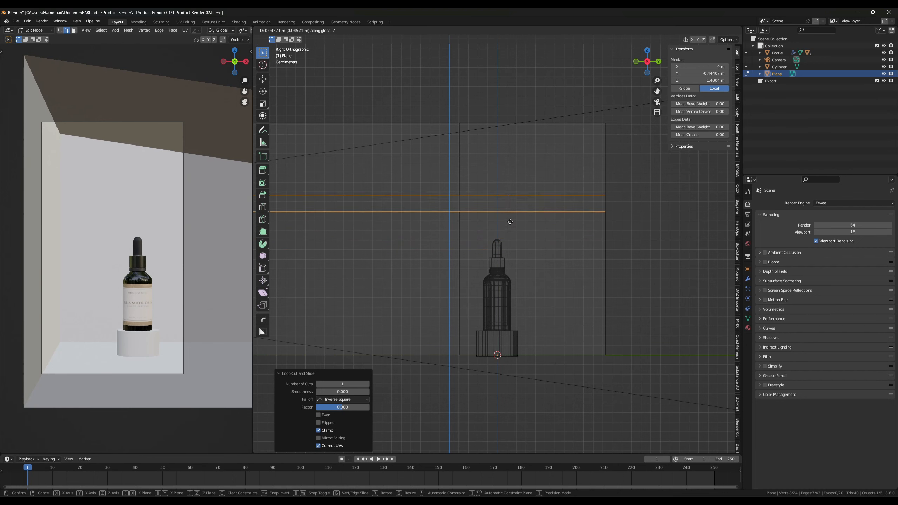
pyautogui.click(511, 228)
# - Add a second horizontal loop cut around the box, slid down near the floor at a factor of about 0.77
pyautogui.moveTo(510, 228); pyautogui.dragTo(515, 263, button='middle')
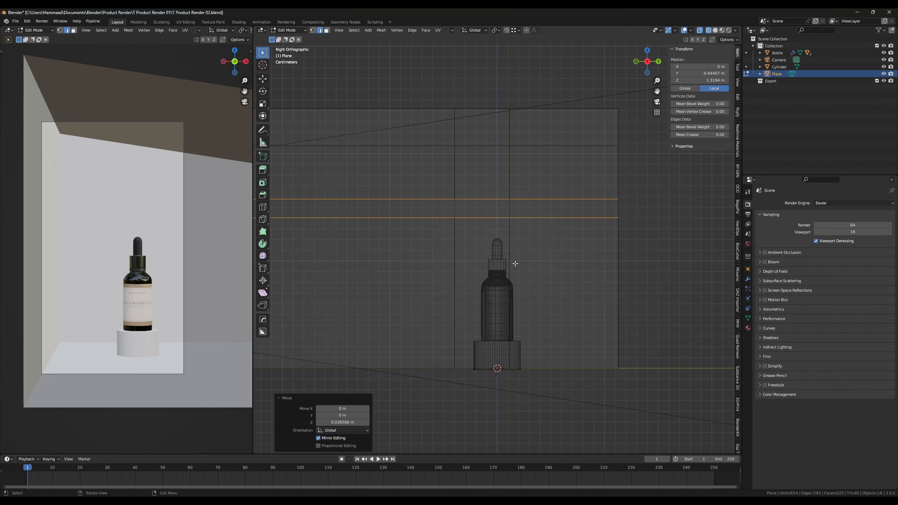
pyautogui.hotkey('ctrl', 'r')
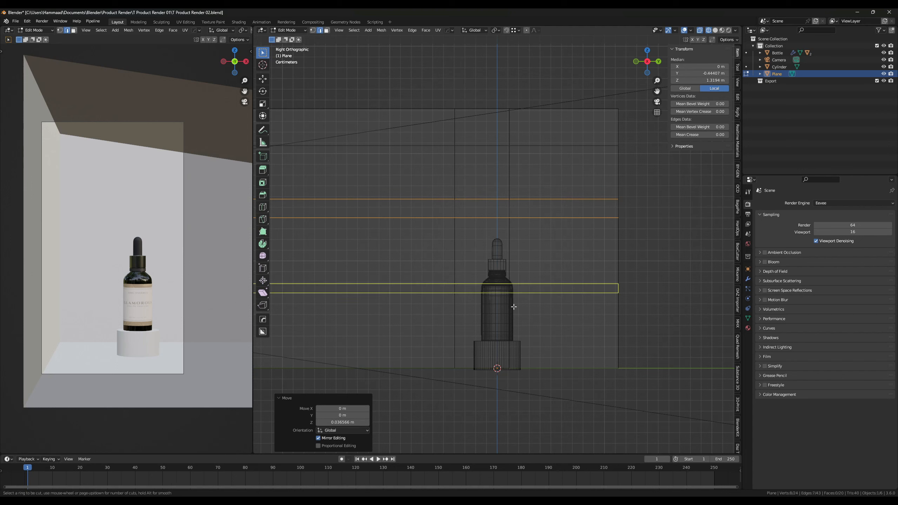
pyautogui.click(515, 310)
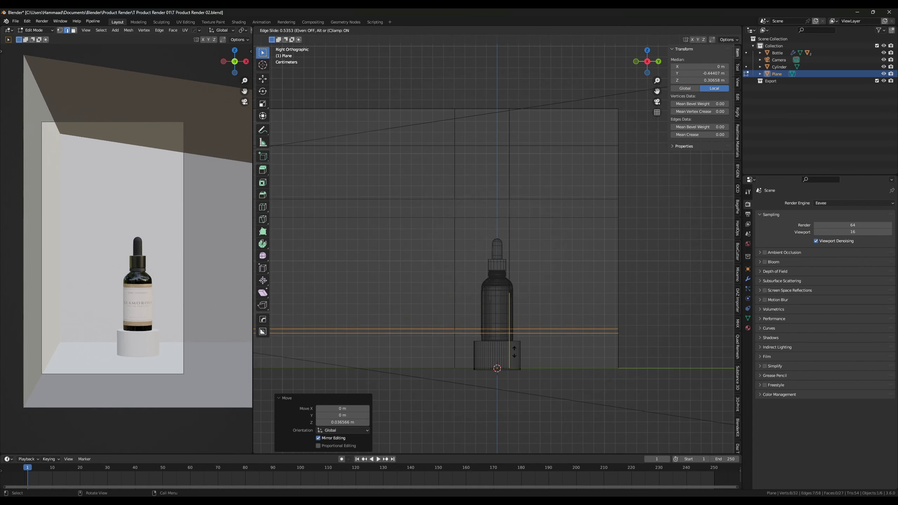
pyautogui.click(517, 371)
pyautogui.moveTo(517, 371); pyautogui.dragTo(495, 286, button='middle')
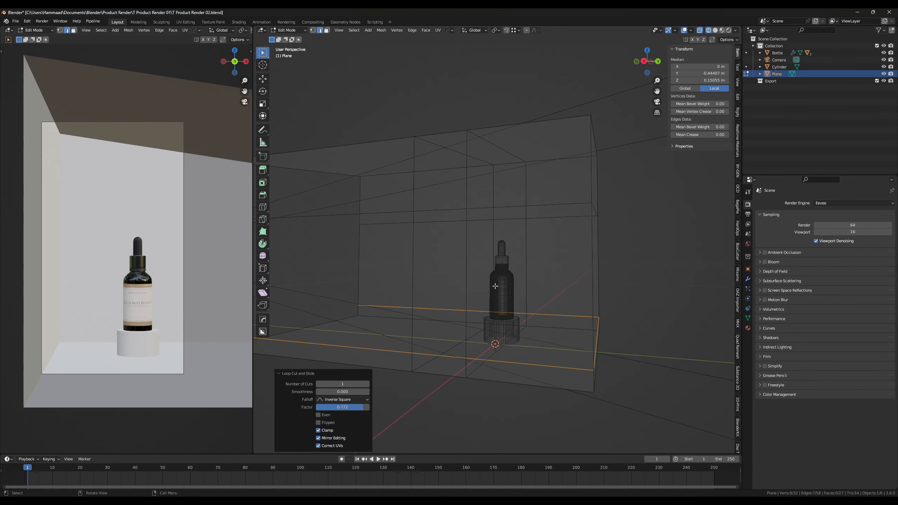
# - Switch the modelling view to solid shading and delete the tall face between the loop cuts on the wall beside the bottle
pyautogui.click(715, 30)
pyautogui.moveTo(456, 223)
pyautogui.mouseDown(button='middle')
pyautogui.moveTo(489, 215)
pyautogui.moveTo(454, 222)
pyautogui.moveTo(471, 234)
pyautogui.moveTo(470, 220)
pyautogui.moveTo(435, 212)
pyautogui.moveTo(468, 214)
pyautogui.mouseUp(button='middle')
pyautogui.click(455, 222)
pyautogui.click(327, 31)
pyautogui.click(474, 247)
pyautogui.scroll(-4, 469, 220)
pyautogui.click(420, 213)
pyautogui.scroll(3, 422, 212)
pyautogui.press('x')
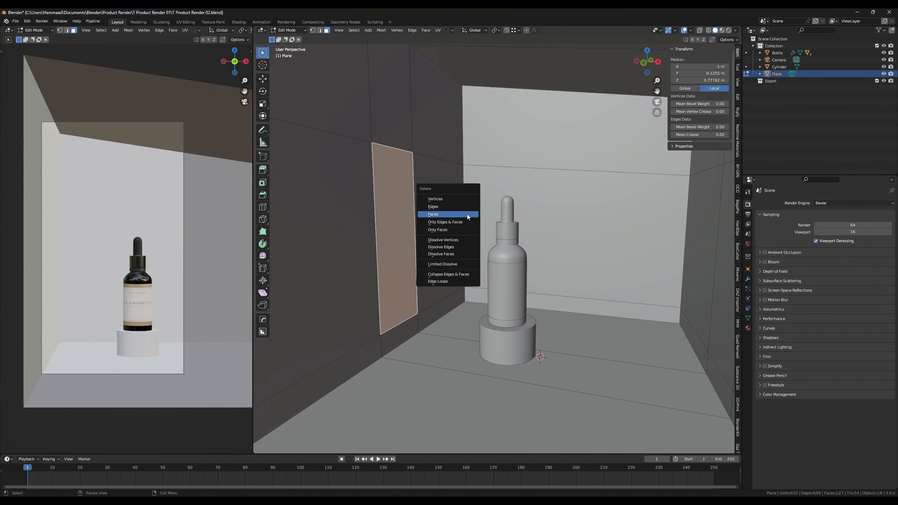
pyautogui.click(467, 213)
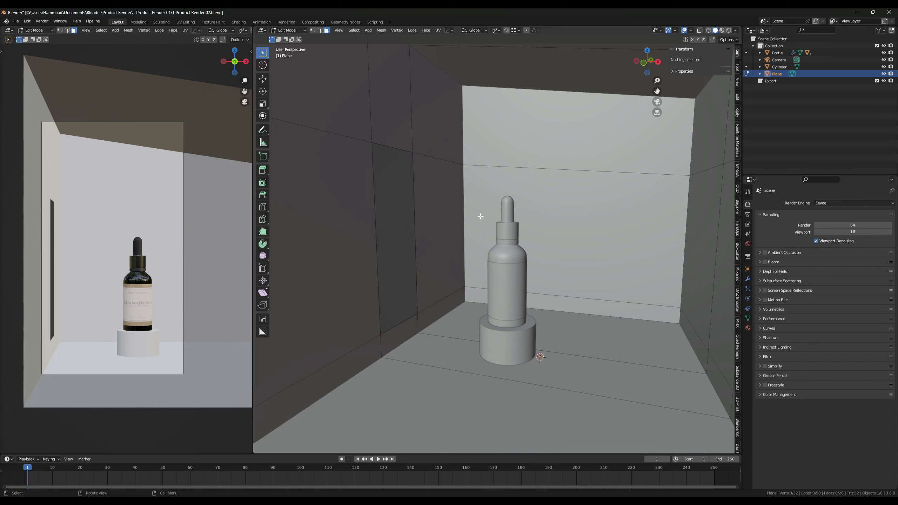
# - Select the upper horizontal edge loop of the box and raise it along Z by about 0.0133 m
pyautogui.scroll(-2, 478, 214)
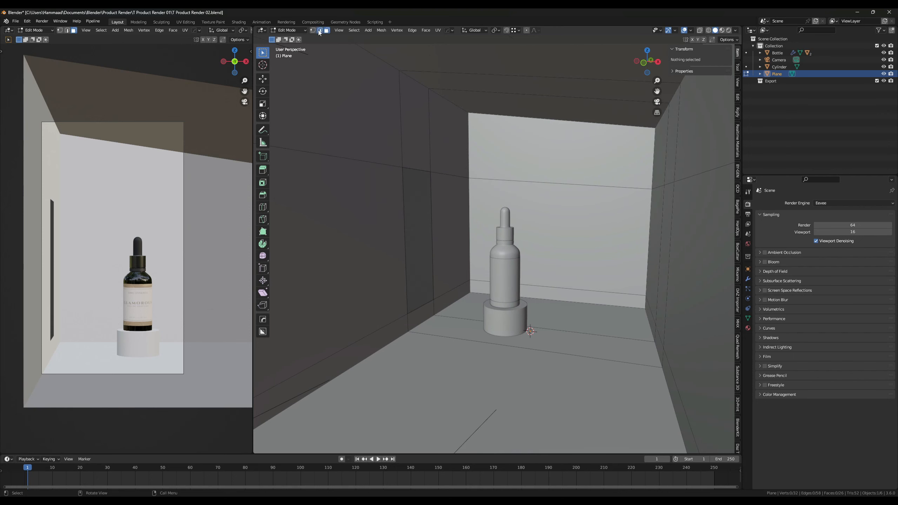
pyautogui.keyDown('alt'); pyautogui.click(411, 165); pyautogui.keyUp('alt')
pyautogui.click(381, 165)
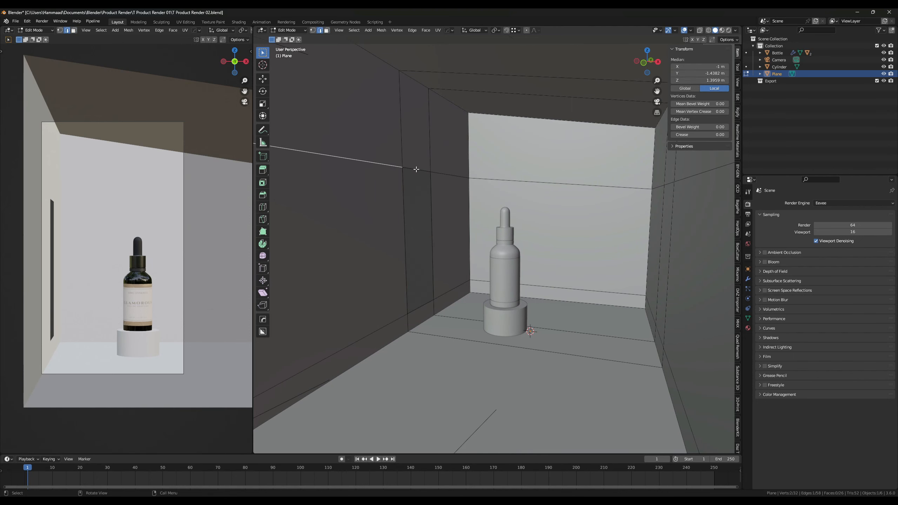
pyautogui.keyDown('alt'); pyautogui.click(442, 172); pyautogui.keyUp('alt')
pyautogui.scroll(-8, 449, 186)
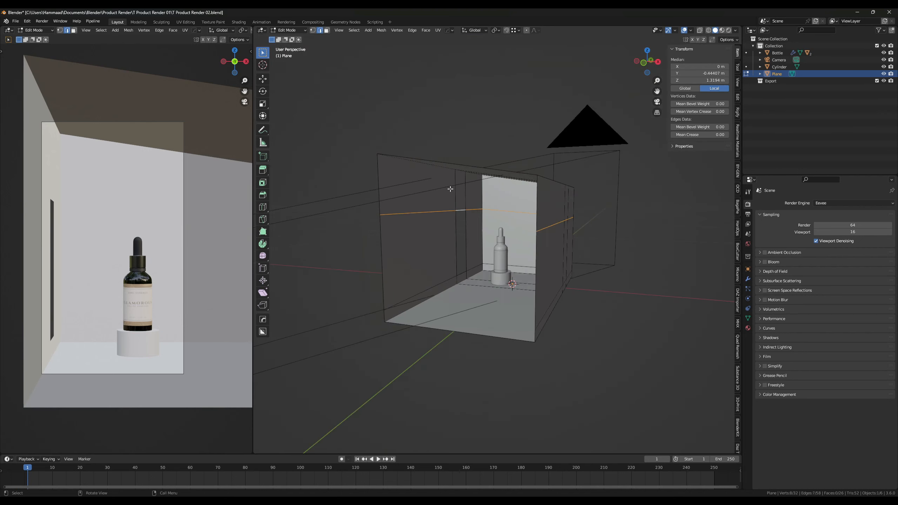
pyautogui.scroll(10, 452, 187)
pyautogui.press('g')
pyautogui.press('z')
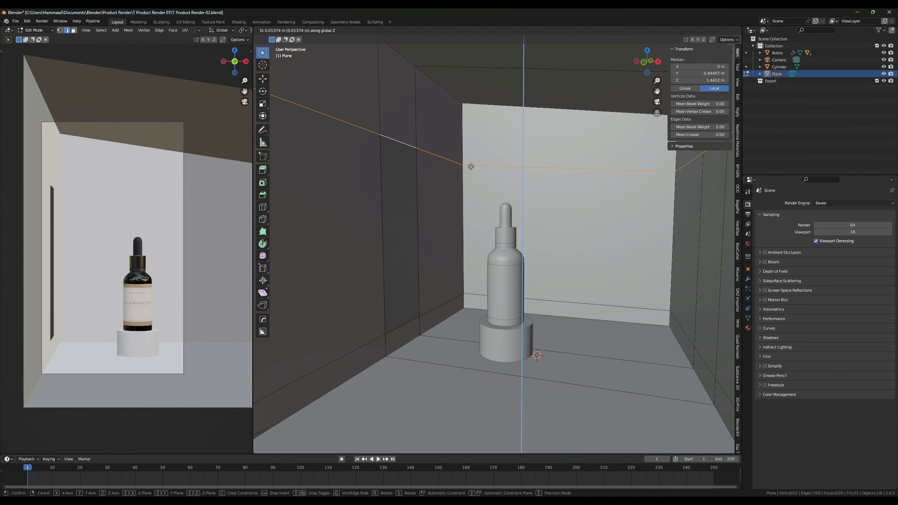
pyautogui.click(471, 167)
pyautogui.scroll(-5, 494, 181)
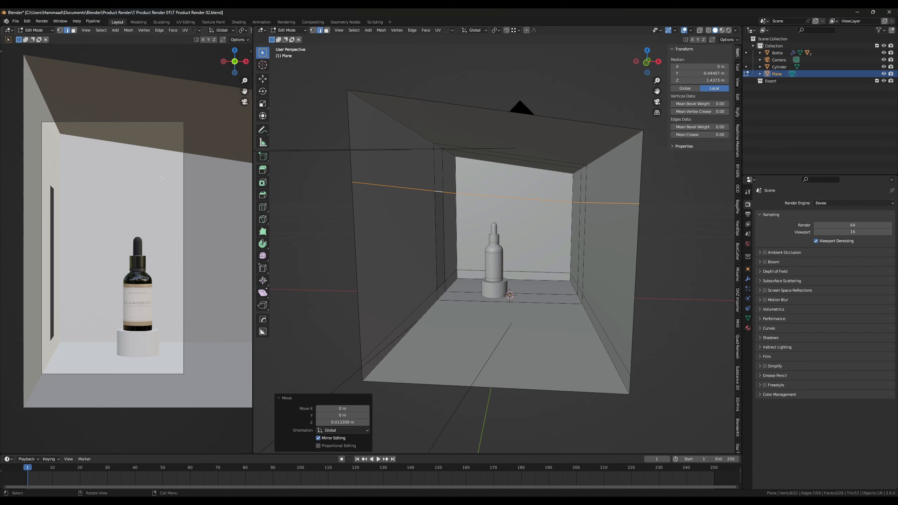
# - Try to move the ceiling edge above the window wall along Z
pyautogui.press('Tab')
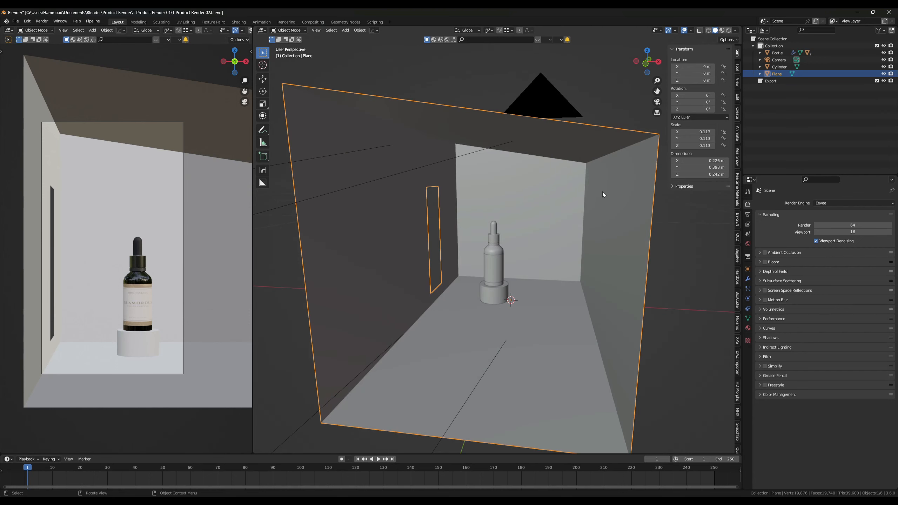
pyautogui.press('Tab')
pyautogui.press('KP_Decimal')
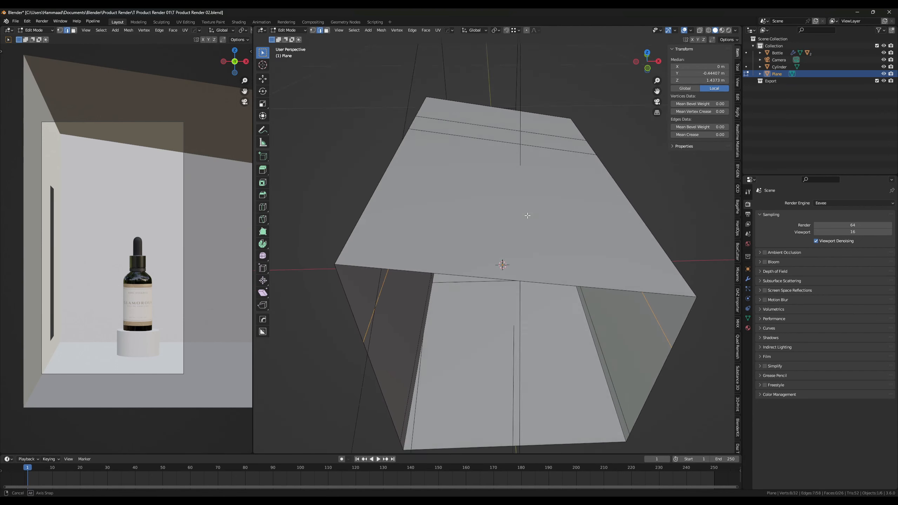
pyautogui.keyDown('alt'); pyautogui.click(403, 189); pyautogui.keyUp('alt')
pyautogui.press('KP_Decimal')
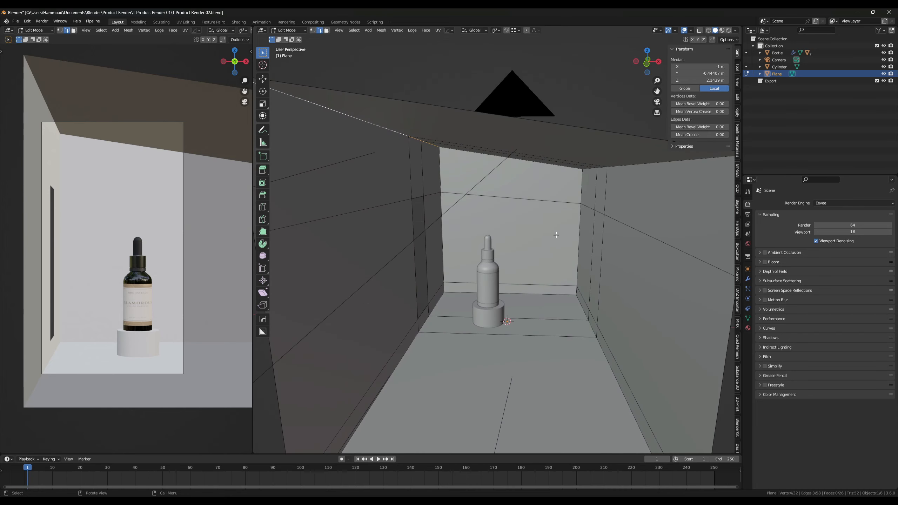
pyautogui.press('g')
pyautogui.press('z')
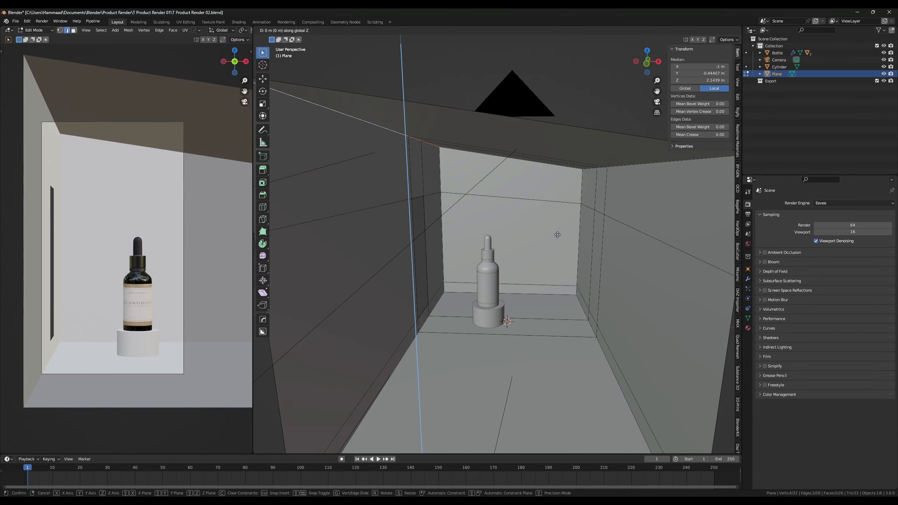
pyautogui.click(557, 234)
# - Select the ceiling edge of the wall opposite the window and lower it along Z by about 0.0017 m
pyautogui.scroll(-5, 557, 234)
pyautogui.moveTo(576, 220); pyautogui.dragTo(517, 230, button='middle')
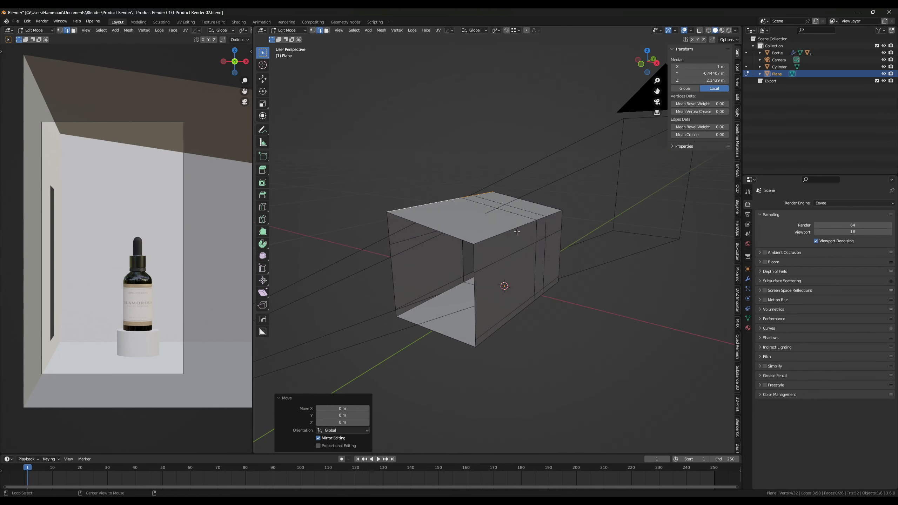
pyautogui.keyDown('alt'); pyautogui.click(517, 229); pyautogui.keyUp('alt')
pyautogui.moveTo(597, 251); pyautogui.dragTo(622, 245, button='middle')
pyautogui.press('g')
pyautogui.press('z')
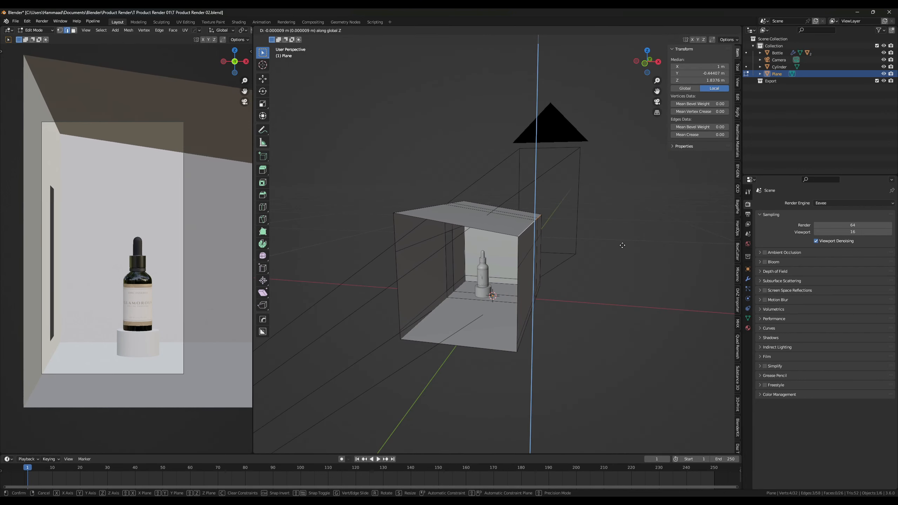
pyautogui.click(621, 246)
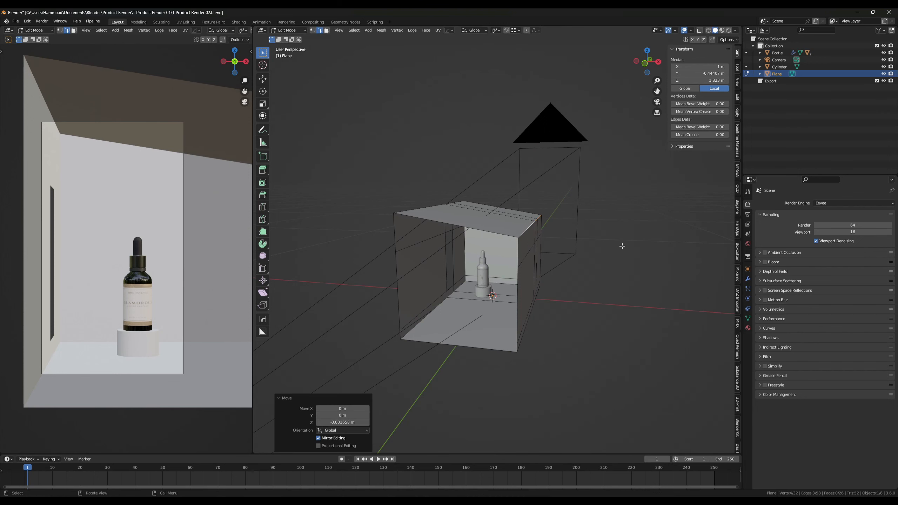
# - Widen the camera viewport and switch it to rendered shading
pyautogui.moveTo(621, 245); pyautogui.dragTo(487, 239, button='middle')
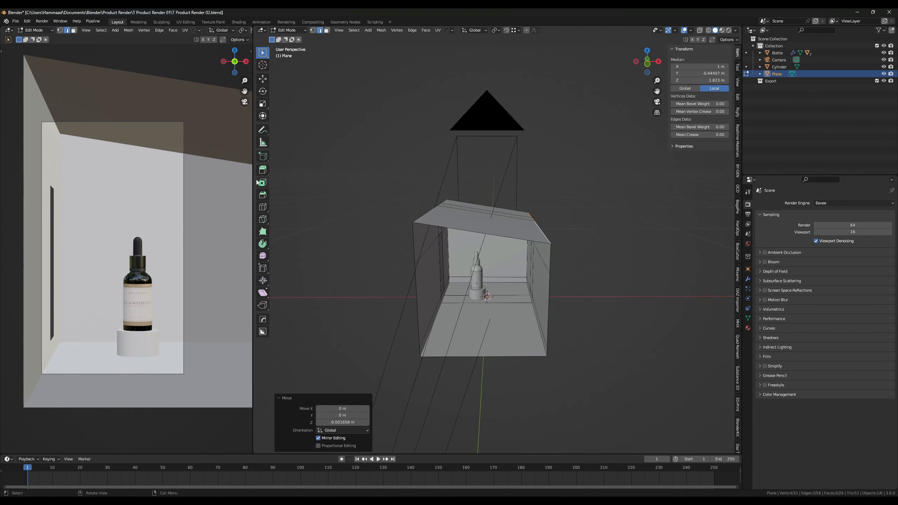
pyautogui.moveTo(254, 179); pyautogui.dragTo(284, 171)
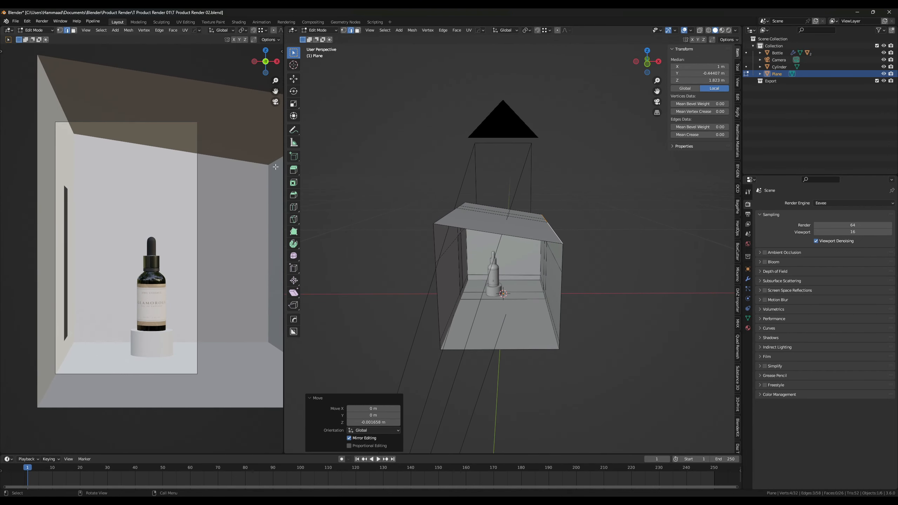
pyautogui.moveTo(283, 91); pyautogui.dragTo(398, 85)
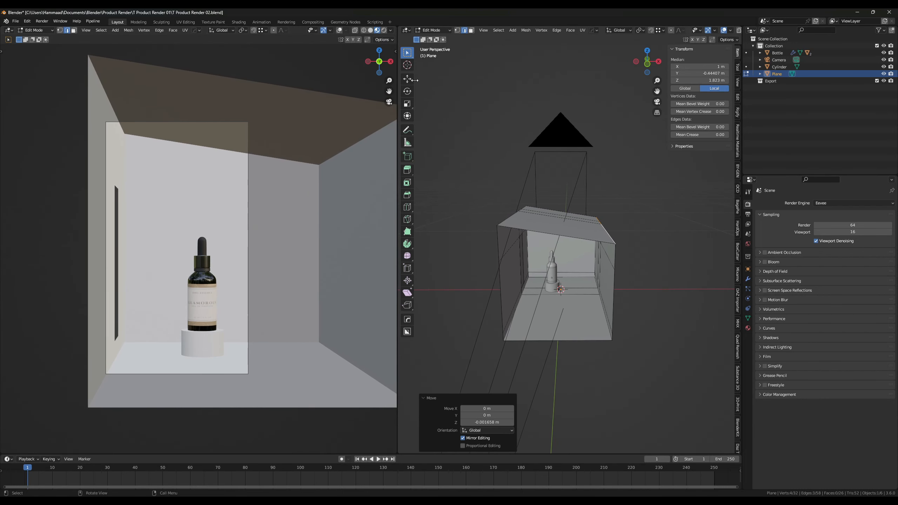
pyautogui.click(384, 31)
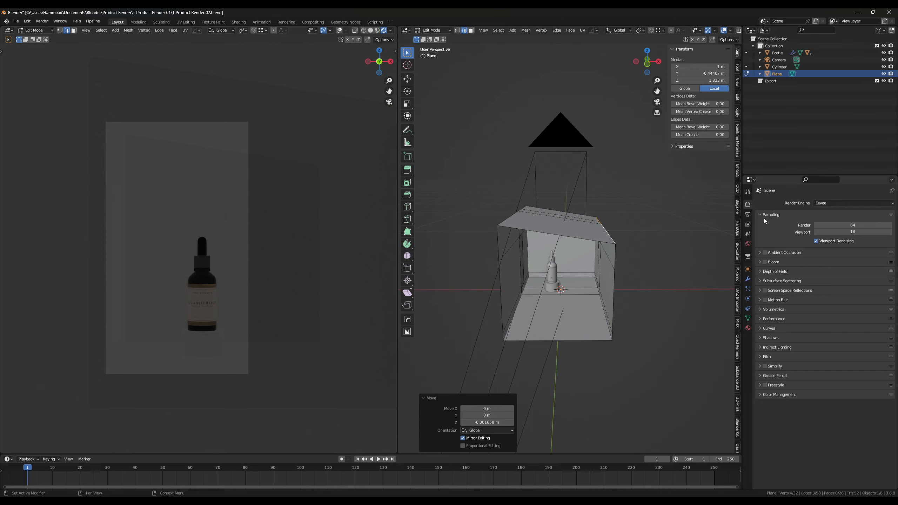
# - Set the render engine to Cycles with GPU Compute as the device, and narrow the camera viewport again
pyautogui.click(821, 203)
pyautogui.click(823, 231)
pyautogui.click(823, 221)
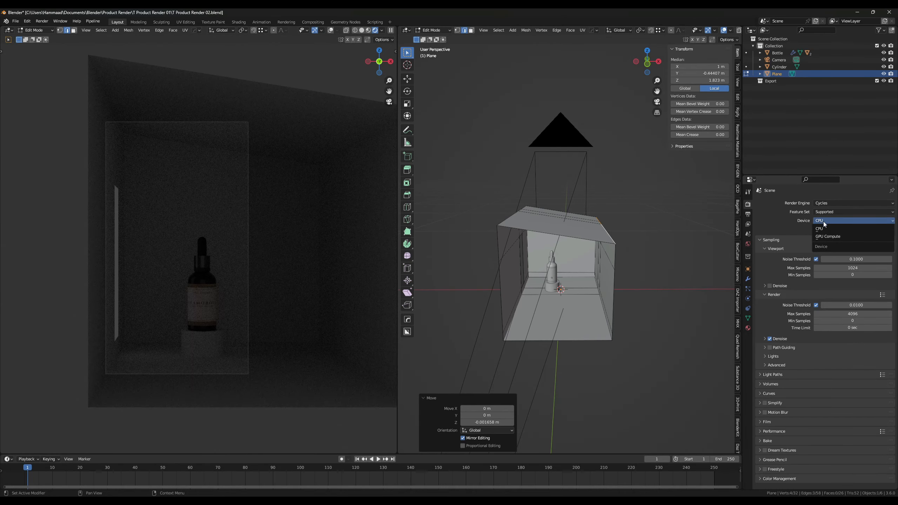
pyautogui.click(831, 237)
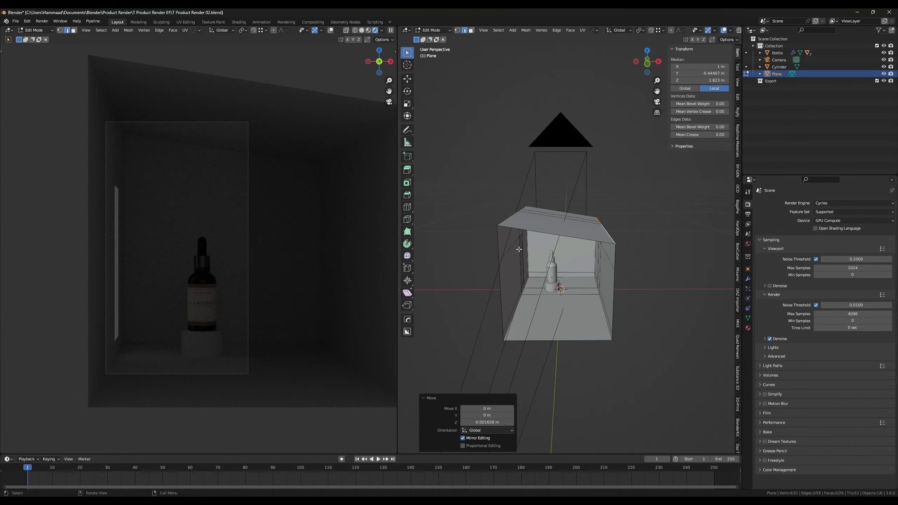
pyautogui.moveTo(396, 242); pyautogui.dragTo(256, 237)
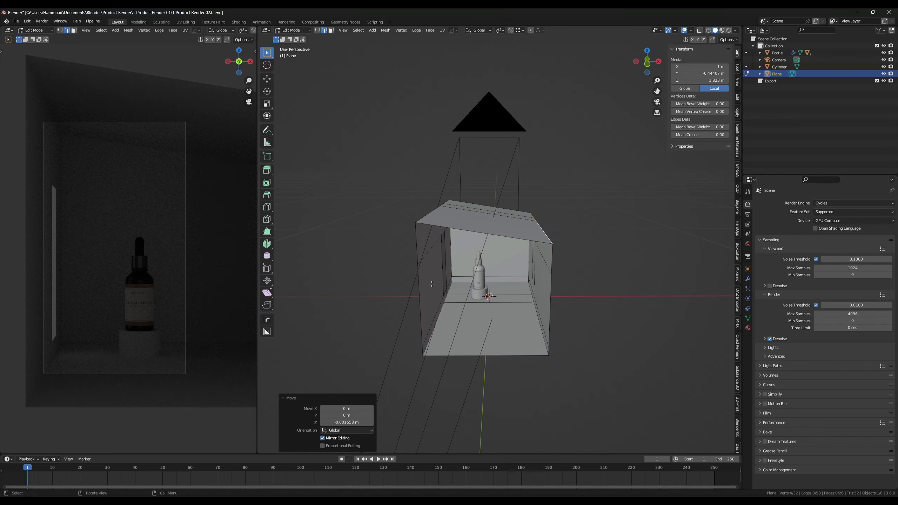
# - Leave mesh editing of the box and add an area light at the scene origin
pyautogui.moveTo(479, 287); pyautogui.dragTo(474, 260, button='middle')
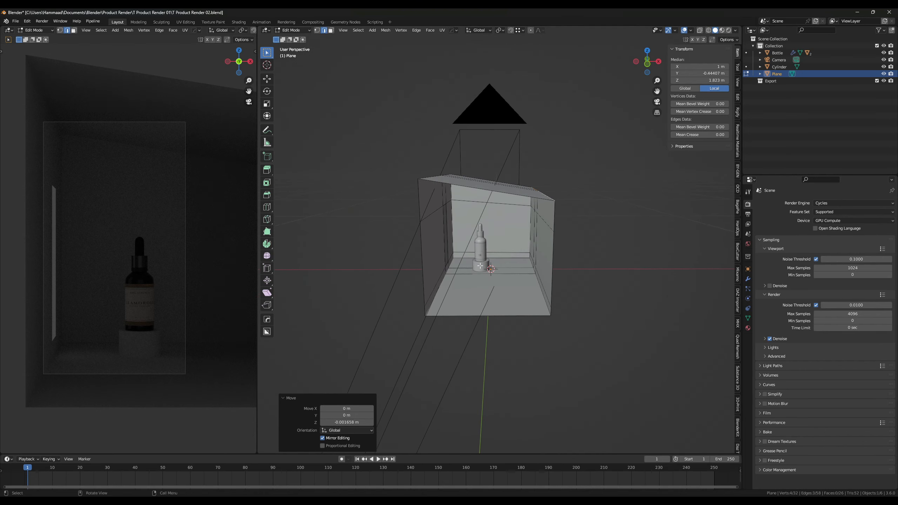
pyautogui.scroll(2, 490, 276)
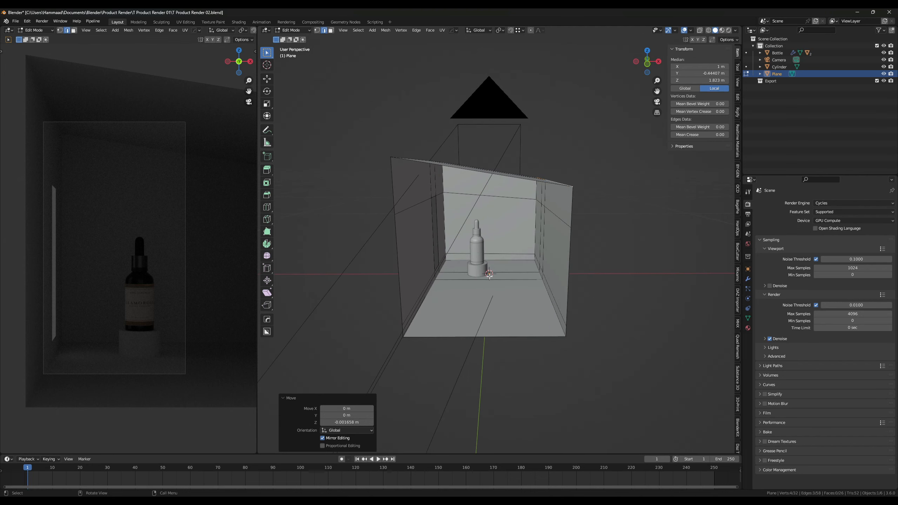
pyautogui.scroll(-2, 490, 276)
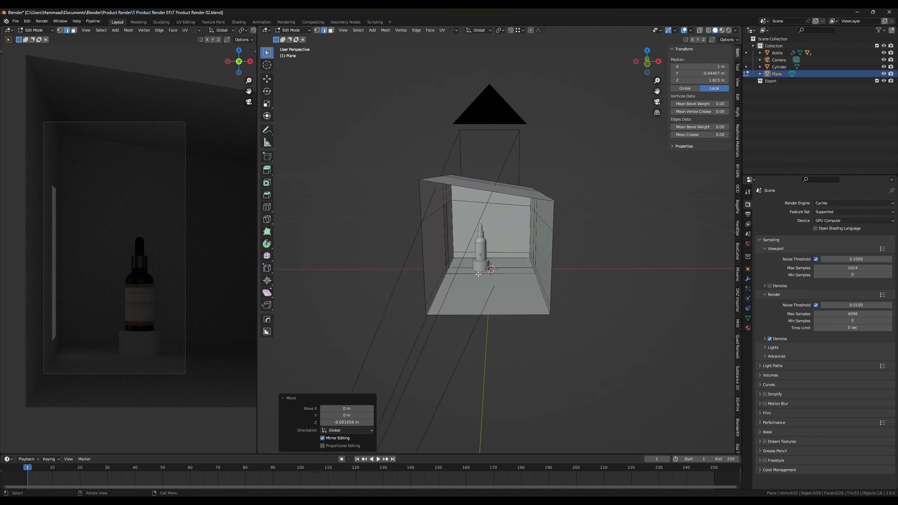
pyautogui.hotkey('shift', 'a')
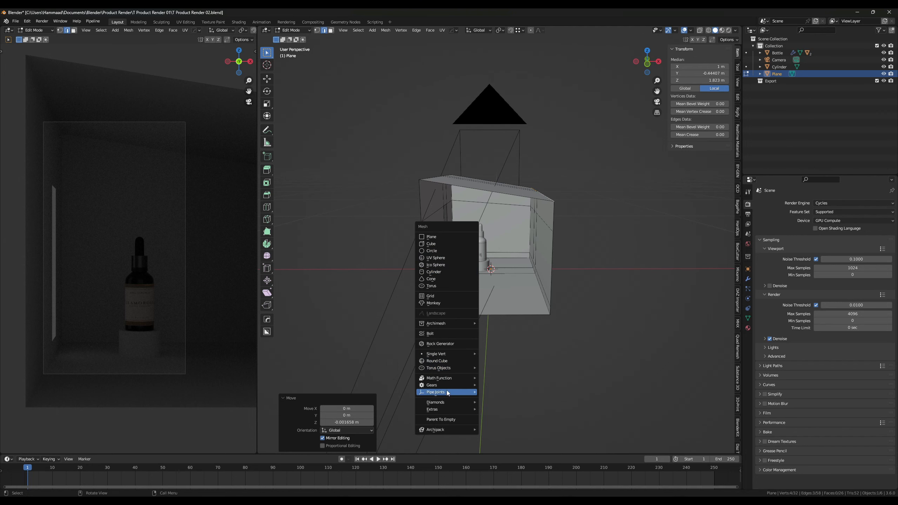
pyautogui.press('Tab')
pyautogui.hotkey('shift', 'a')
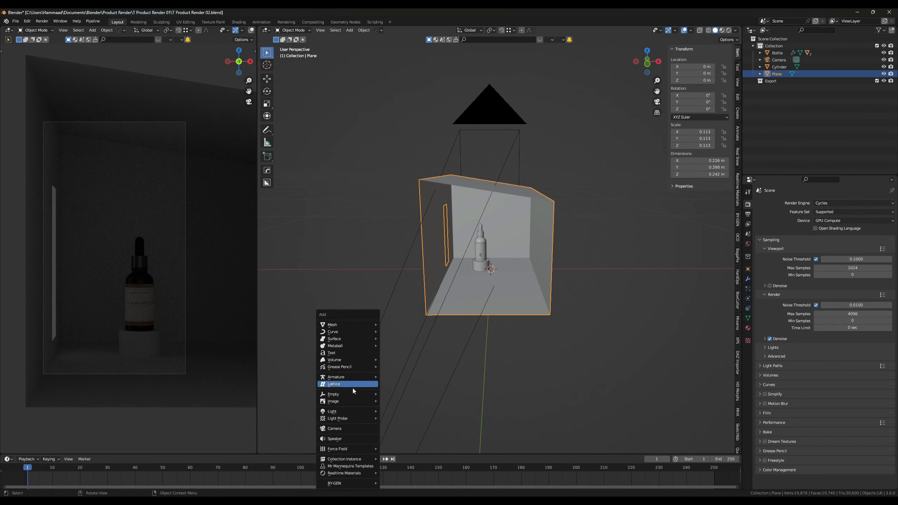
pyautogui.moveTo(345, 409)
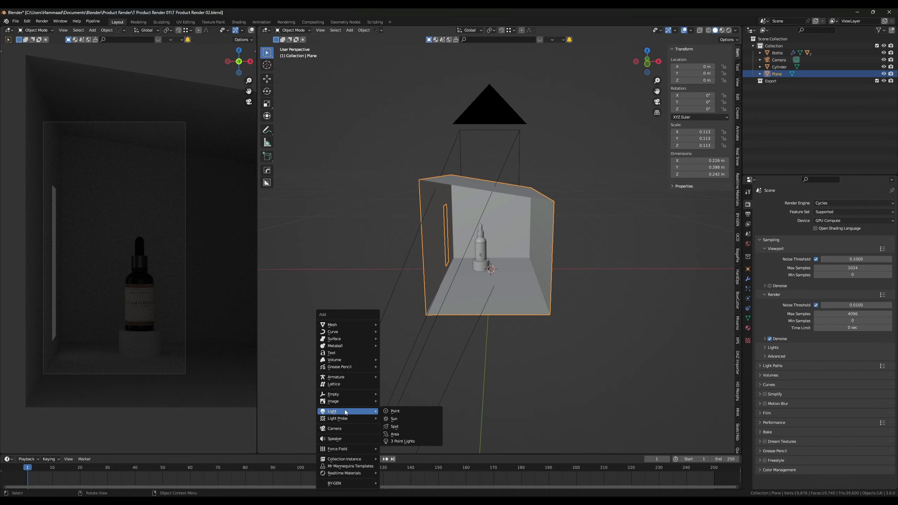
pyautogui.click(410, 432)
# - Rotate the area light to -90° about Y and move it outside the window wall, at about X -0.148 m and Z 0.119 m
pyautogui.moveTo(431, 407); pyautogui.dragTo(479, 361, button='middle')
pyautogui.press('KP_1')
pyautogui.press('r')
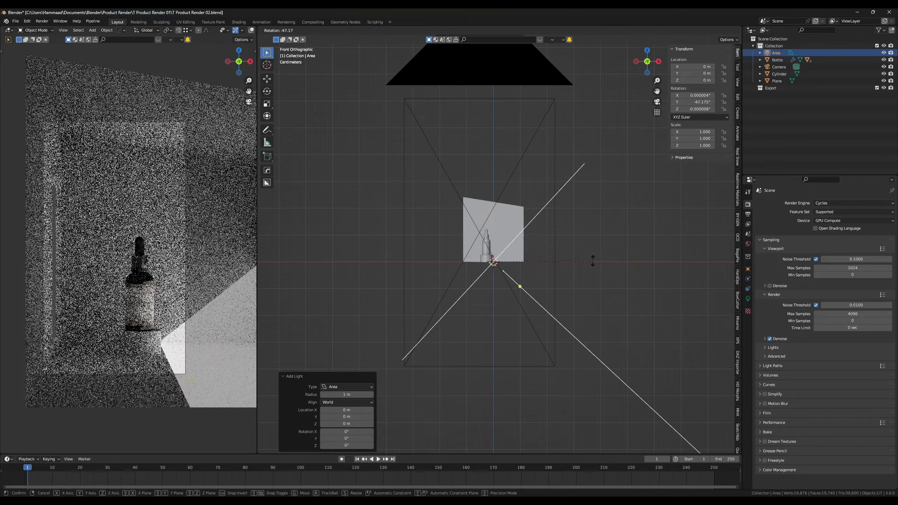
pyautogui.click(546, 213)
pyautogui.press('g')
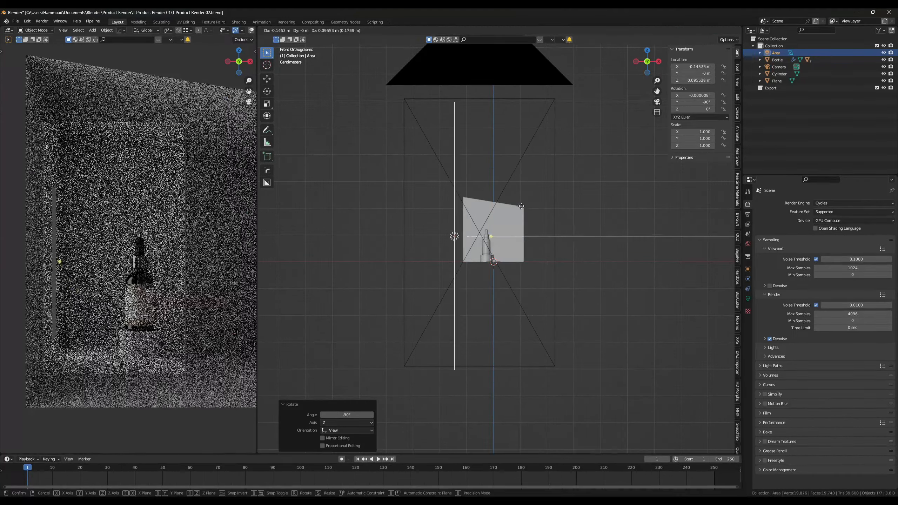
pyautogui.click(521, 203)
# - Scale the area light down uniformly to about 0.233
pyautogui.moveTo(521, 204); pyautogui.dragTo(595, 264, button='middle')
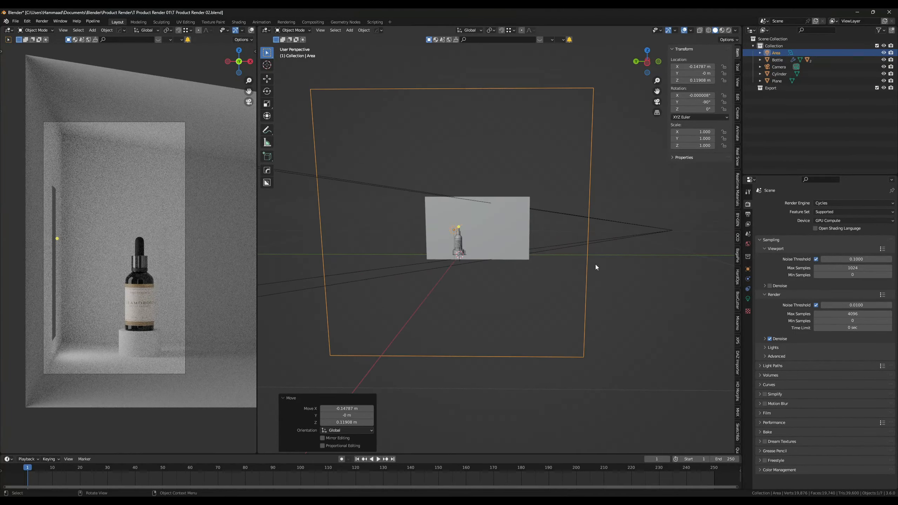
pyautogui.press('s')
pyautogui.click(485, 254)
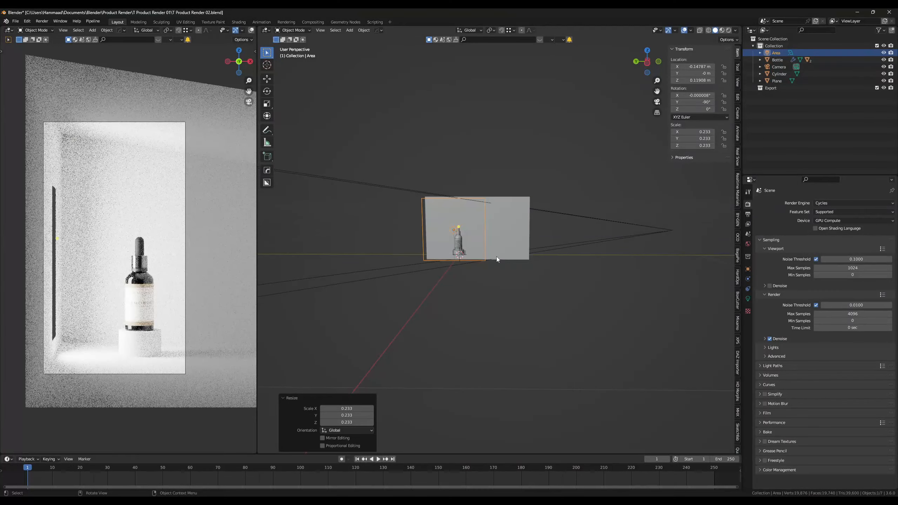
pyautogui.moveTo(496, 257); pyautogui.dragTo(520, 260, button='middle')
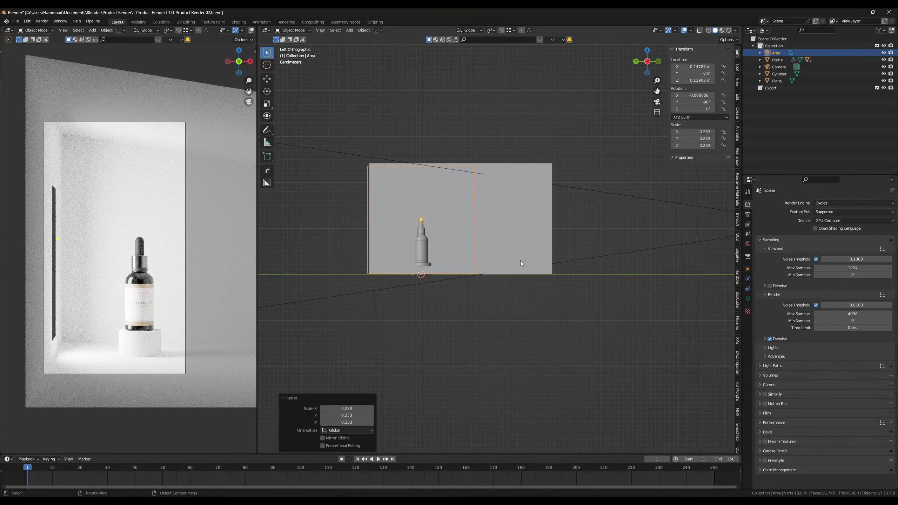
# - Reduce the area light's scale to 0.2 and align it with the wall in side view, at about Y -0.004 m and Z 0.102 m
pyautogui.scroll(3, 462, 258)
pyautogui.keyDown('shift'); pyautogui.moveTo(432, 269); pyautogui.dragTo(488, 299, button='middle'); pyautogui.keyUp('shift')
pyautogui.press('g')
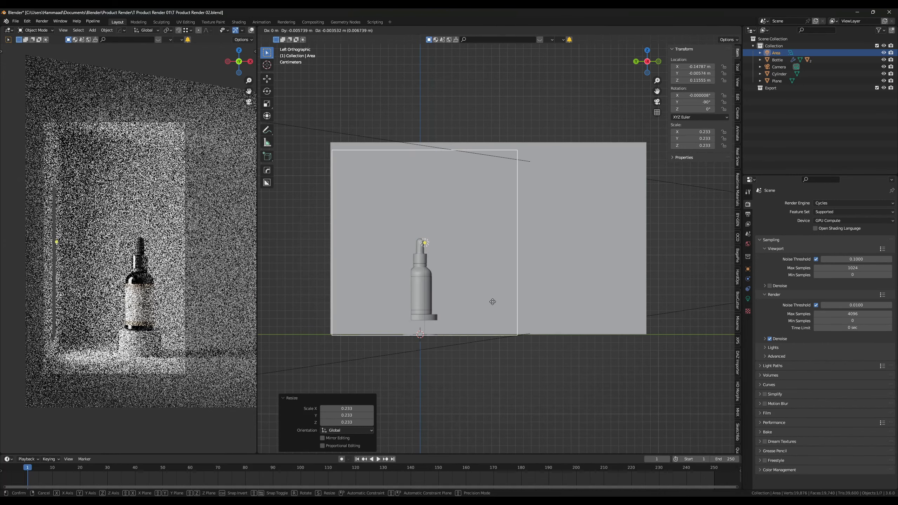
pyautogui.click(544, 303)
pyautogui.press('s')
pyautogui.click(524, 296)
pyautogui.press('g')
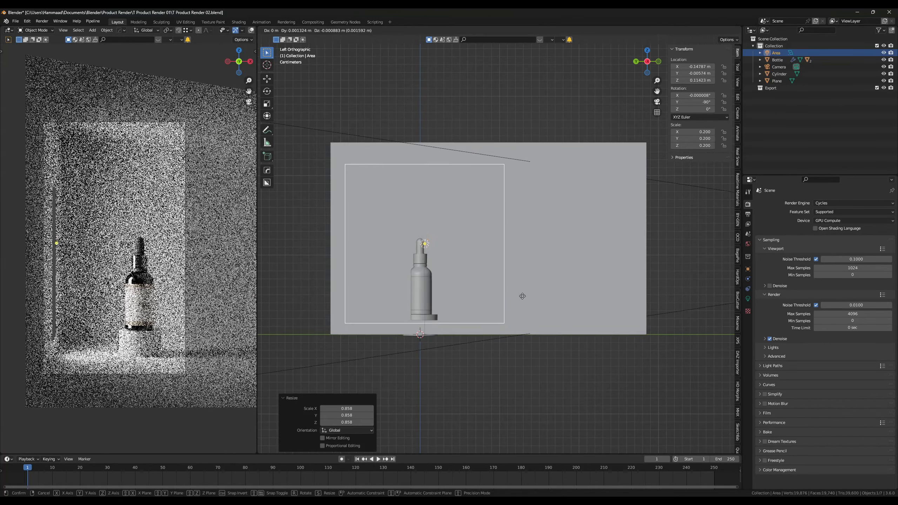
pyautogui.click(521, 305)
# - Set the area light's power to 2 W
pyautogui.moveTo(533, 305); pyautogui.dragTo(451, 316, button='middle')
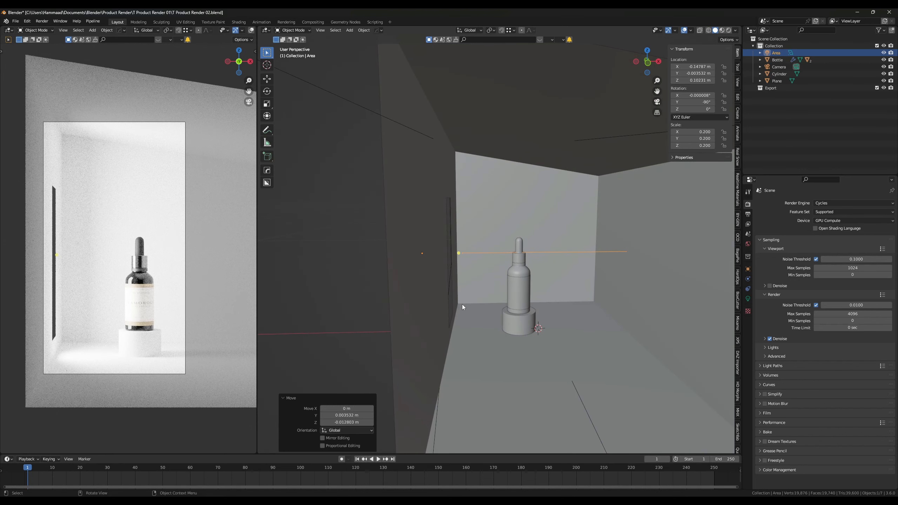
pyautogui.scroll(-5, 466, 304)
pyautogui.moveTo(489, 305); pyautogui.dragTo(738, 329, button='middle')
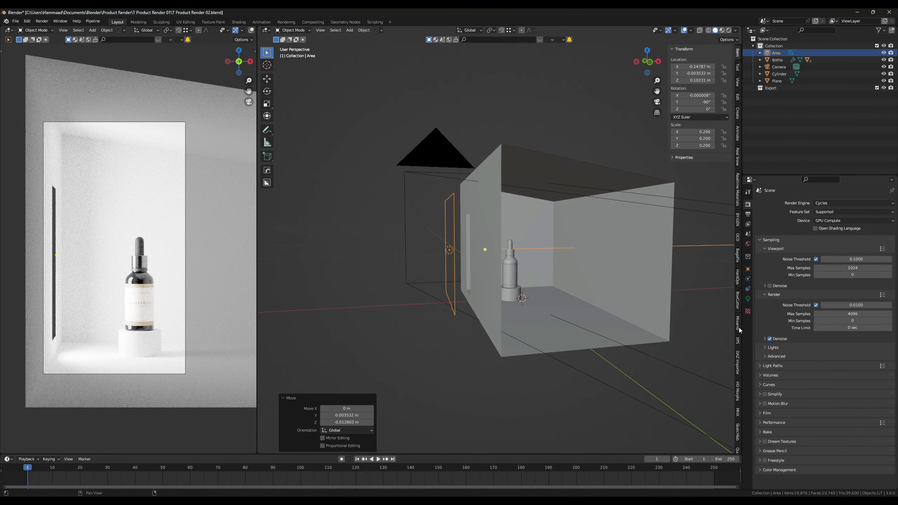
pyautogui.click(748, 300)
pyautogui.click(844, 250)
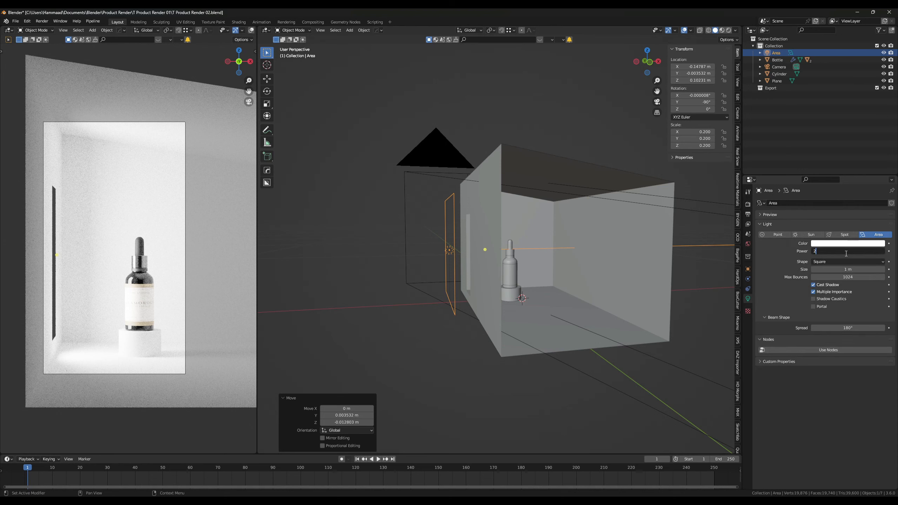
pyautogui.write('2')
pyautogui.press('Return')
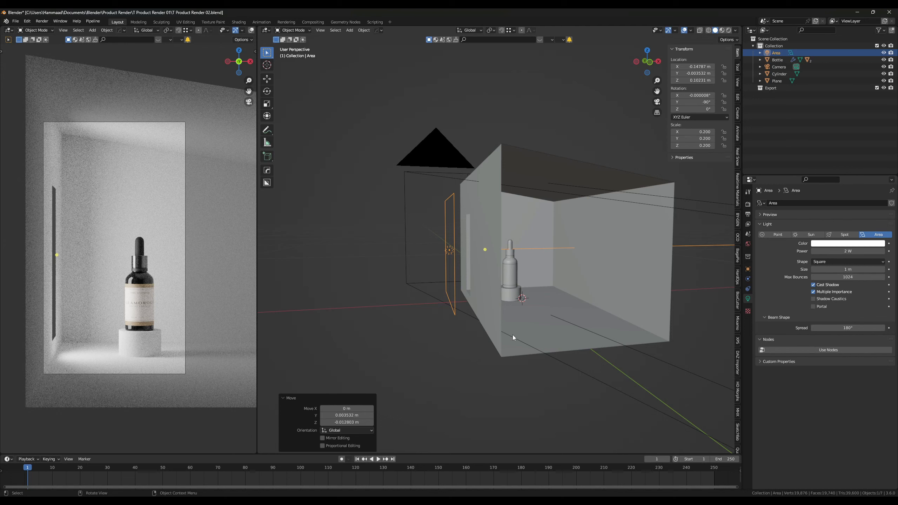
# - Add a Solidify modifier to the box with 0.08 m thickness and Even Thickness enabled
pyautogui.click(601, 324)
pyautogui.moveTo(589, 314); pyautogui.dragTo(542, 352, button='middle')
pyautogui.click(748, 280)
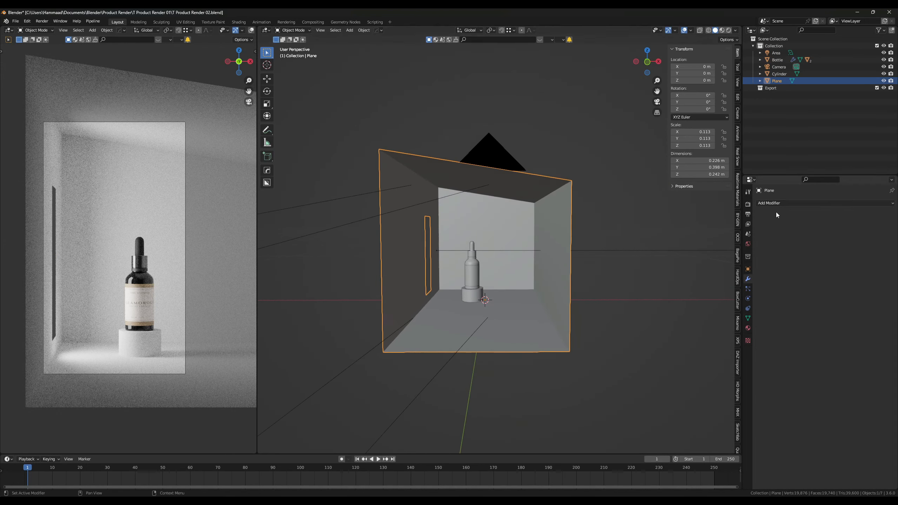
pyautogui.click(774, 204)
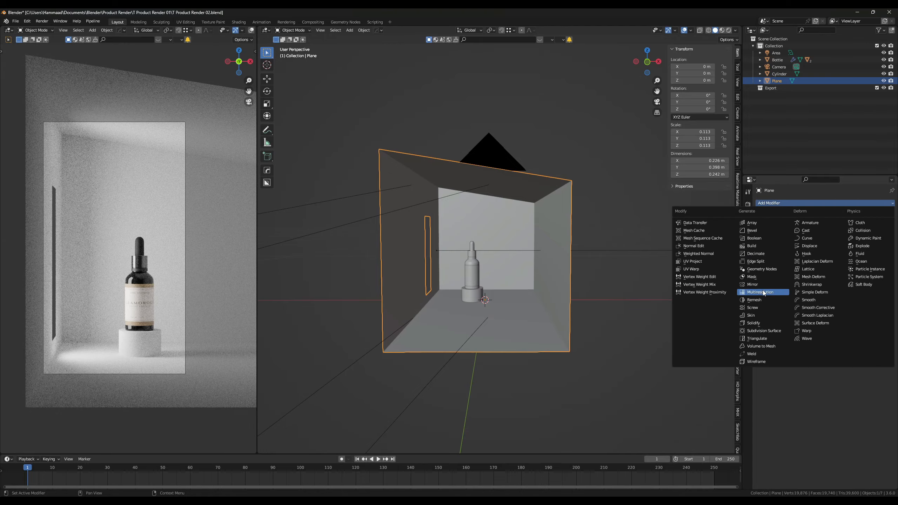
pyautogui.click(753, 323)
pyautogui.moveTo(848, 234); pyautogui.dragTo(870, 234)
pyautogui.click(813, 252)
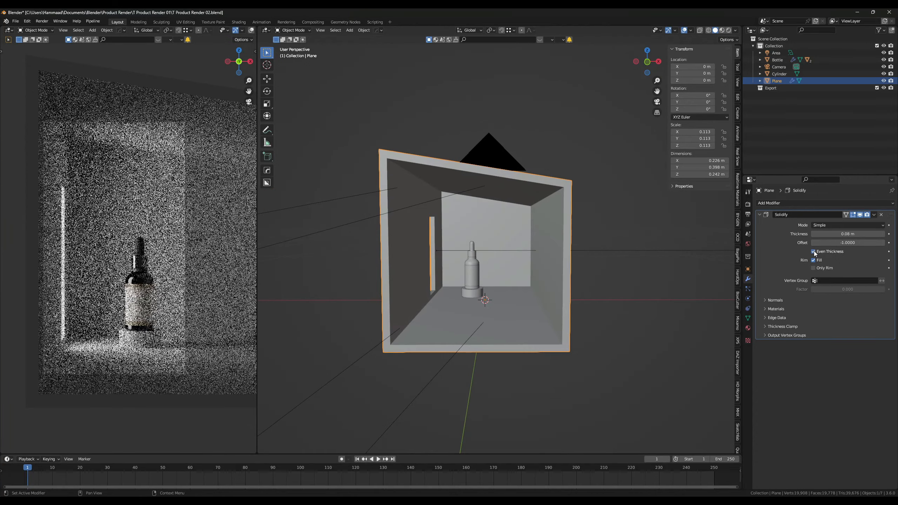
# - Set the box's Solidify offset to 1 and its thickness to 0.2 m
pyautogui.doubleClick(833, 234)
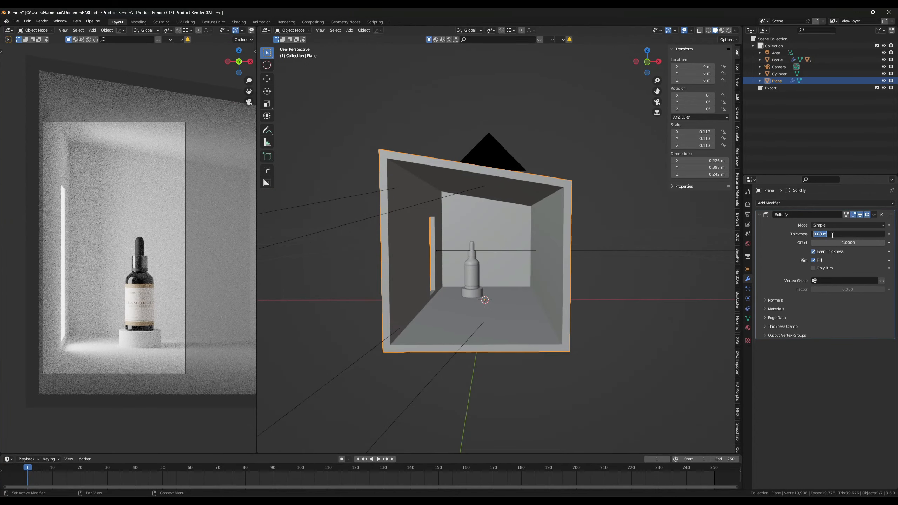
pyautogui.click(852, 254)
pyautogui.moveTo(821, 243); pyautogui.dragTo(890, 234)
pyautogui.click(867, 234)
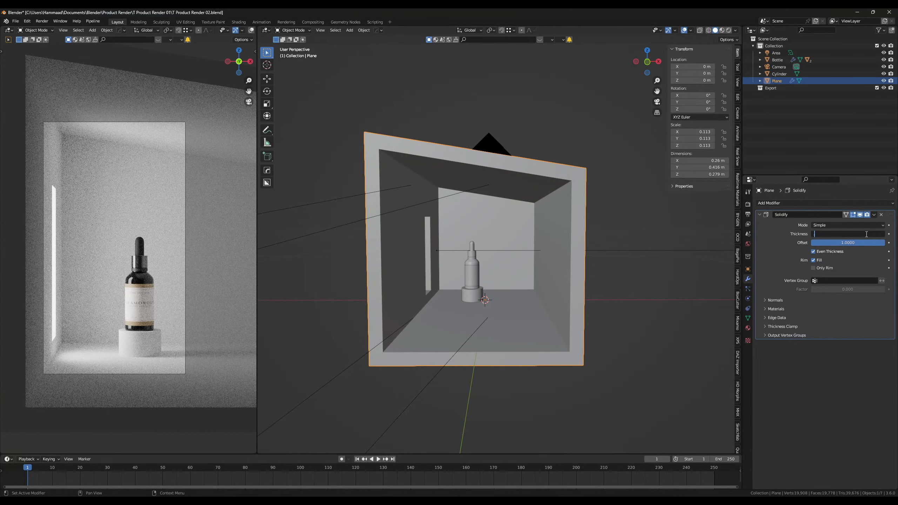
pyautogui.write('0.2')
pyautogui.press('Return')
# - Set the box's Solidify thickness to 0.3 m
pyautogui.scroll(1, 629, 287)
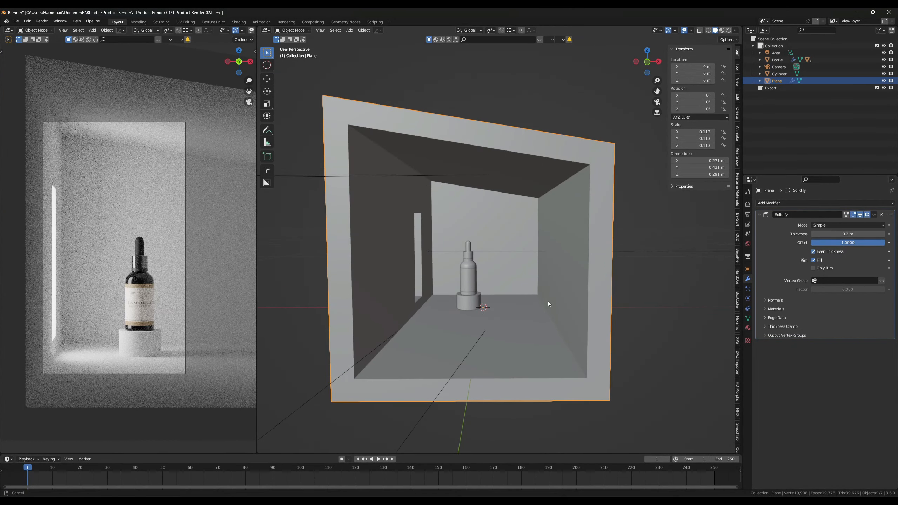
pyautogui.moveTo(548, 301); pyautogui.dragTo(506, 301, button='middle')
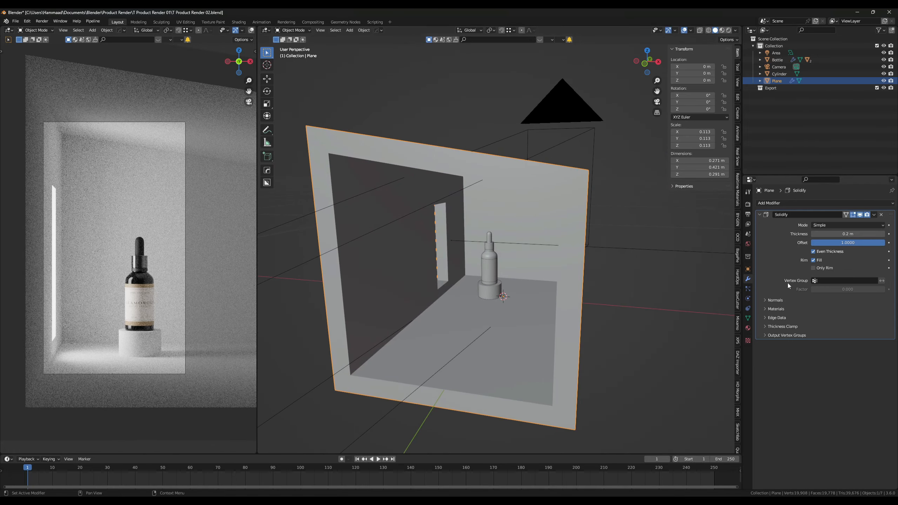
pyautogui.click(846, 233)
pyautogui.write('.3')
pyautogui.press('Return')
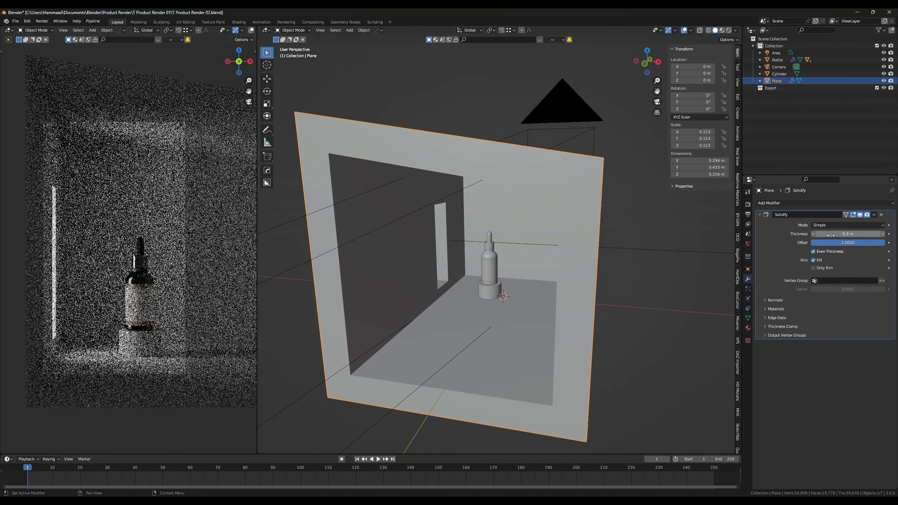
# - Set the box's Solidify thickness to 0.25 m
pyautogui.moveTo(500, 318)
pyautogui.mouseDown(button='middle')
pyautogui.moveTo(585, 316)
pyautogui.moveTo(507, 313)
pyautogui.moveTo(516, 311)
pyautogui.mouseUp(button='middle')
pyautogui.click(853, 234)
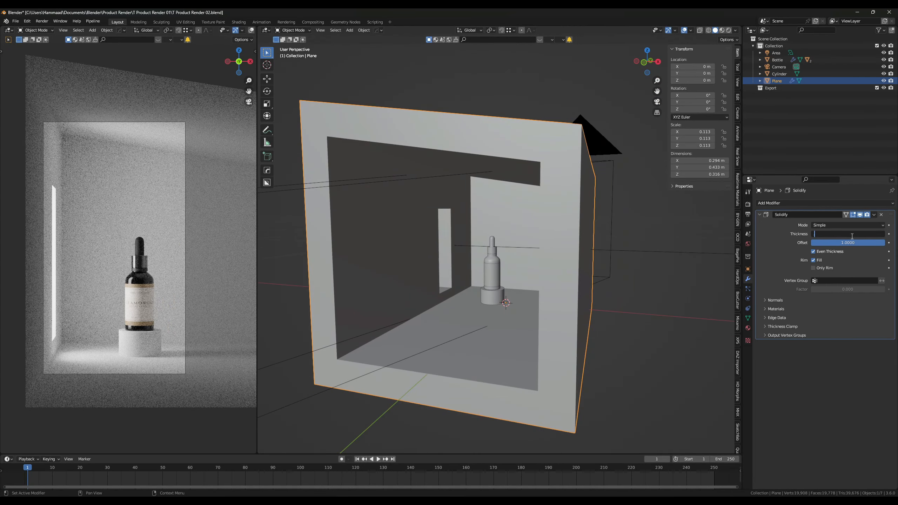
pyautogui.press('Return')
# - Select the area light and move it slightly farther from the window wall, to about X -0.156 m, Y 0 m and Z 0.101 m
pyautogui.moveTo(571, 337); pyautogui.dragTo(538, 342, button='middle')
pyautogui.click(384, 261)
pyautogui.moveTo(510, 305); pyautogui.dragTo(547, 313, button='middle')
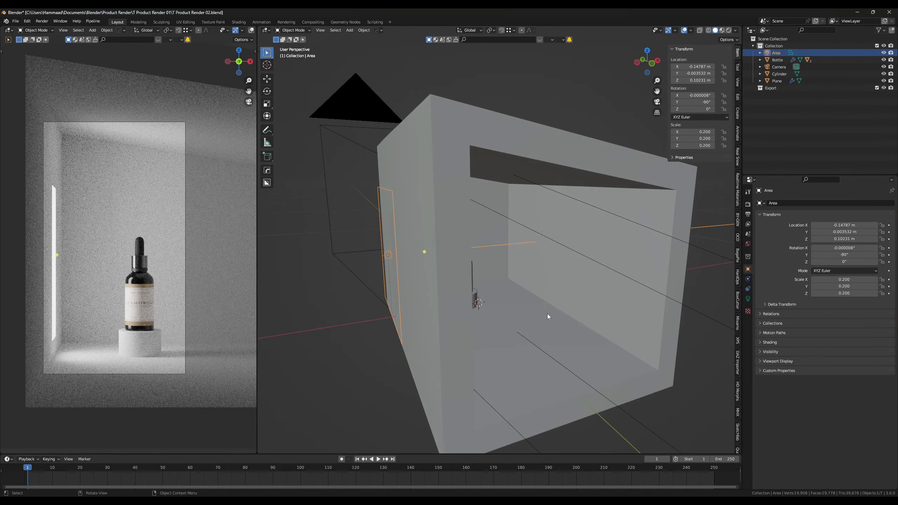
pyautogui.press('g')
pyautogui.press('y')
pyautogui.press('y')
pyautogui.press('y')
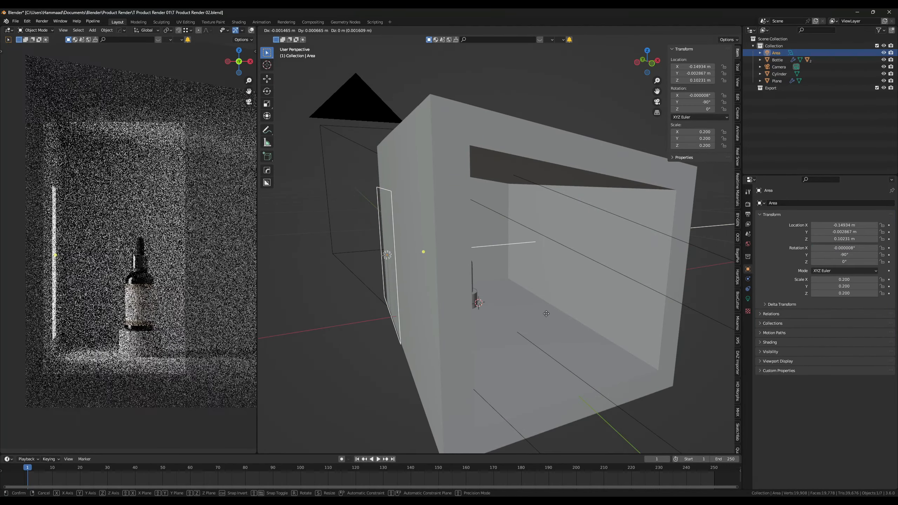
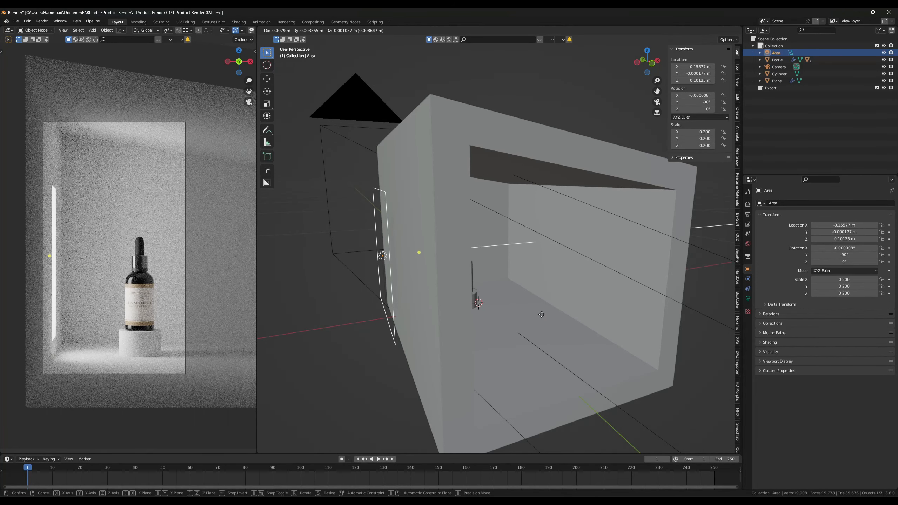
pyautogui.click(541, 314)
# - Select the cylindrical pedestal under the bottle and add a Bevel modifier to it
pyautogui.moveTo(604, 358); pyautogui.dragTo(583, 358, button='middle')
pyautogui.scroll(1, 552, 351)
pyautogui.click(521, 345)
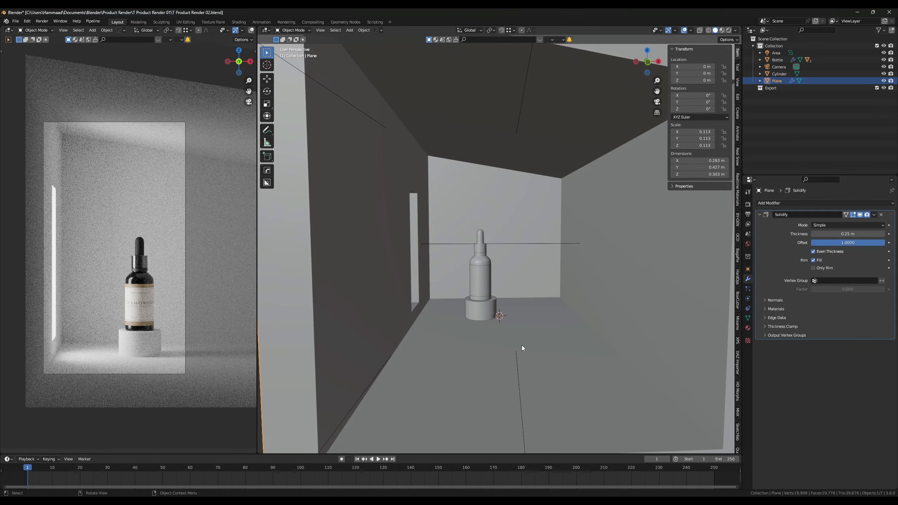
pyautogui.click(484, 314)
pyautogui.scroll(3, 488, 329)
pyautogui.keyDown('shift'); pyautogui.moveTo(491, 363); pyautogui.dragTo(493, 310, button='middle'); pyautogui.keyUp('shift')
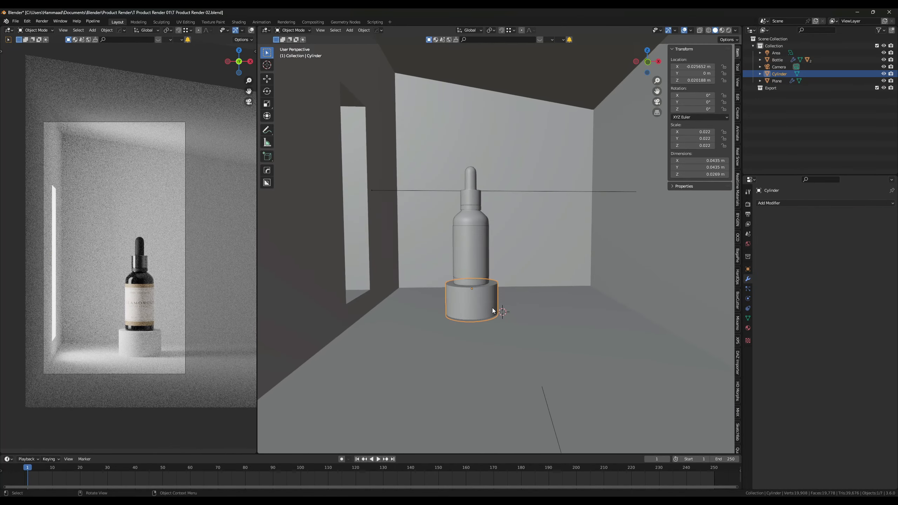
pyautogui.scroll(5, 476, 325)
pyautogui.scroll(3, 474, 338)
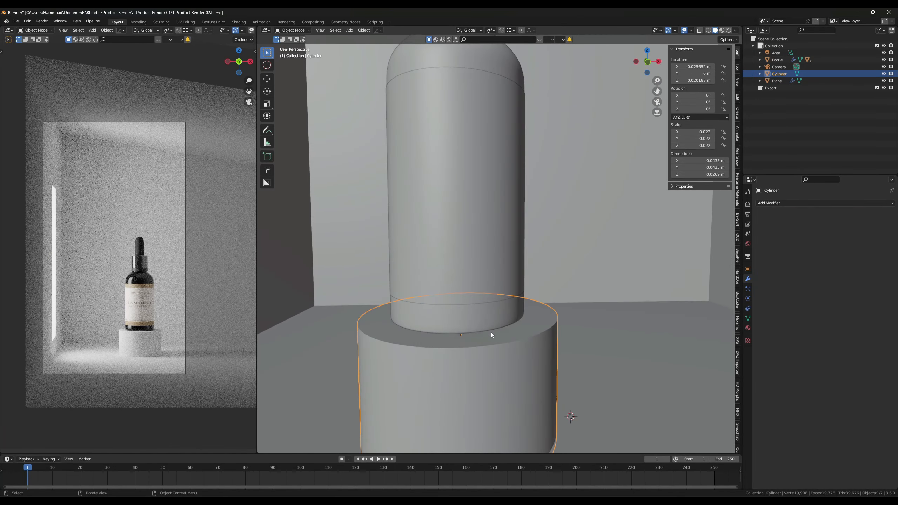
pyautogui.click(800, 203)
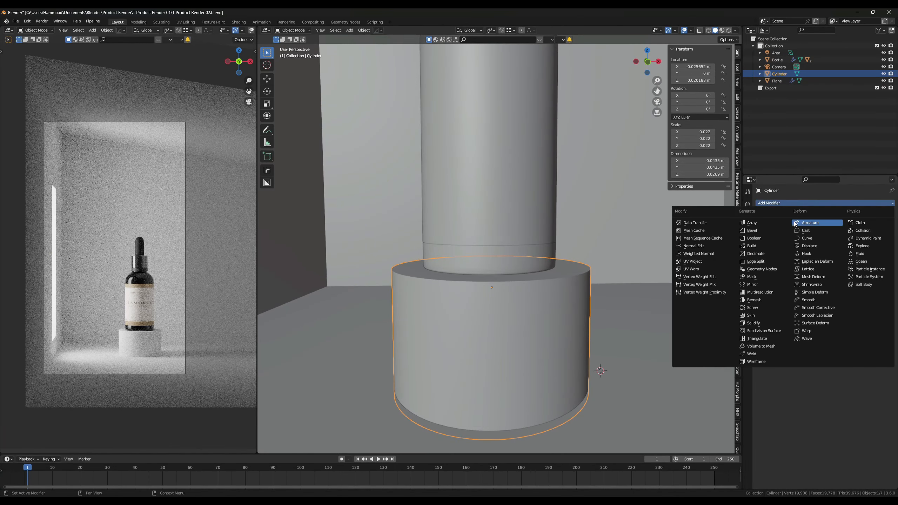
pyautogui.click(757, 234)
# - Set the pedestal's Bevel modifier to 3 segments
pyautogui.moveTo(635, 288); pyautogui.dragTo(624, 292, button='middle')
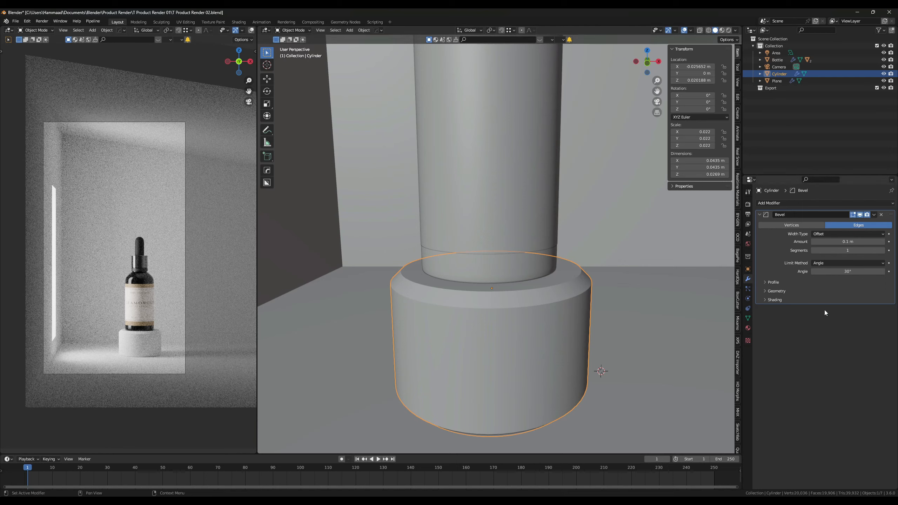
pyautogui.click(883, 250)
pyautogui.click(883, 250)
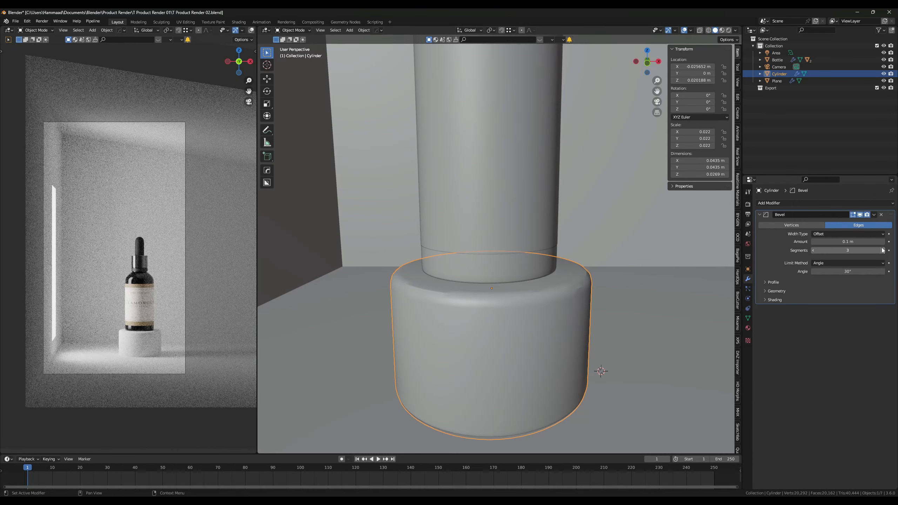
# - Shade the pedestal smooth and set its Bevel modifier to 4 segments with an amount of 0.02 m
pyautogui.rightClick(495, 313)
pyautogui.click(489, 307)
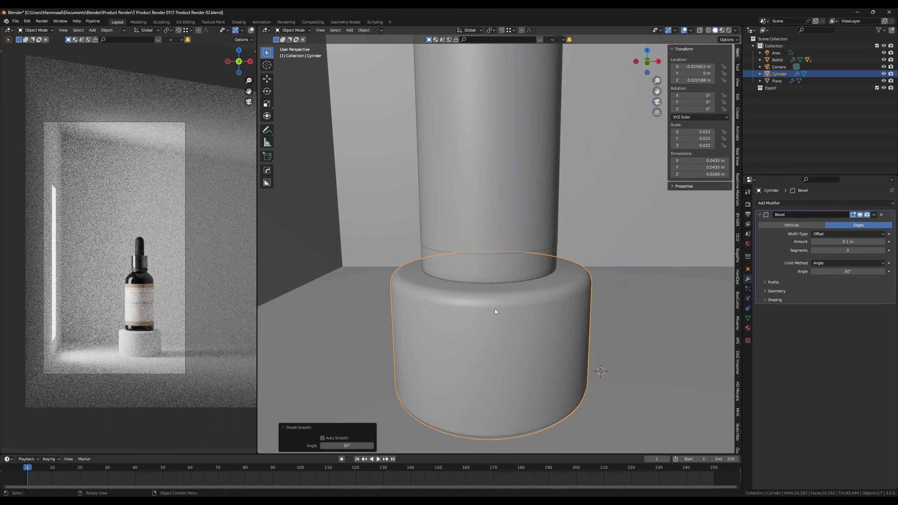
pyautogui.click(883, 251)
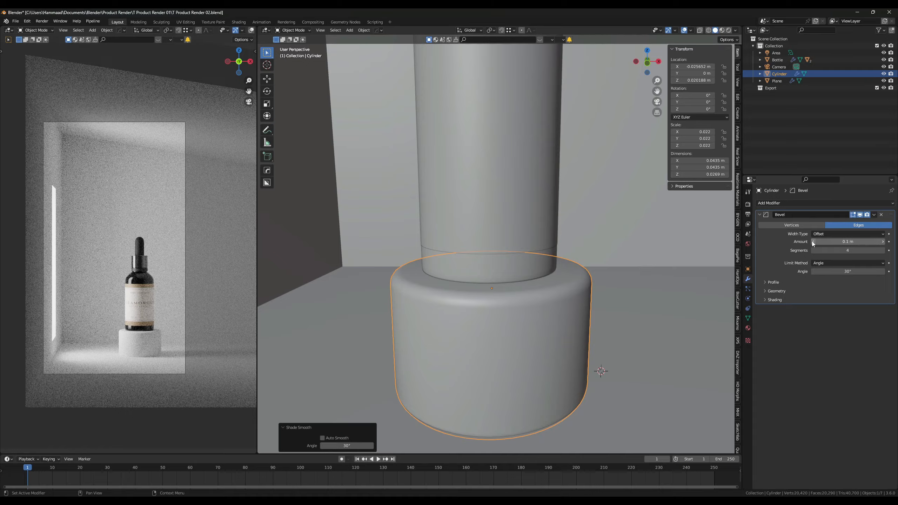
pyautogui.moveTo(811, 242); pyautogui.dragTo(795, 242)
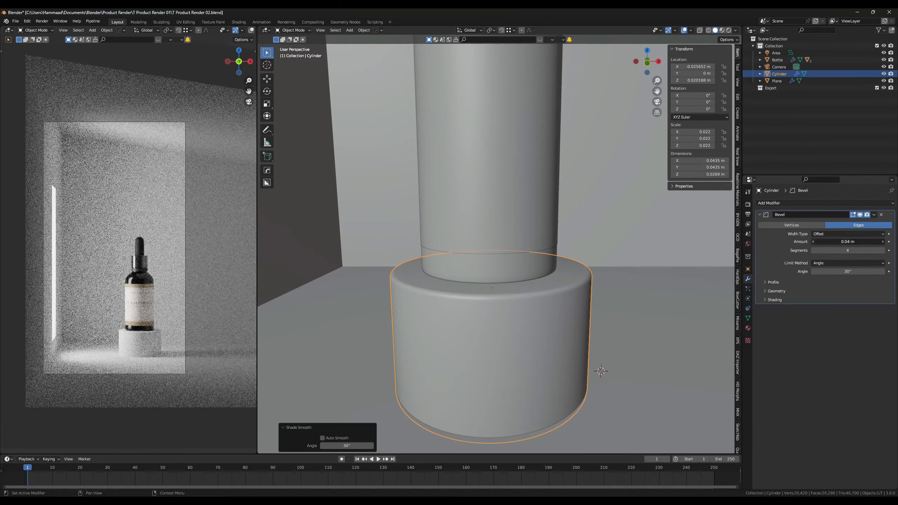
pyautogui.click(812, 241)
pyautogui.click(813, 242)
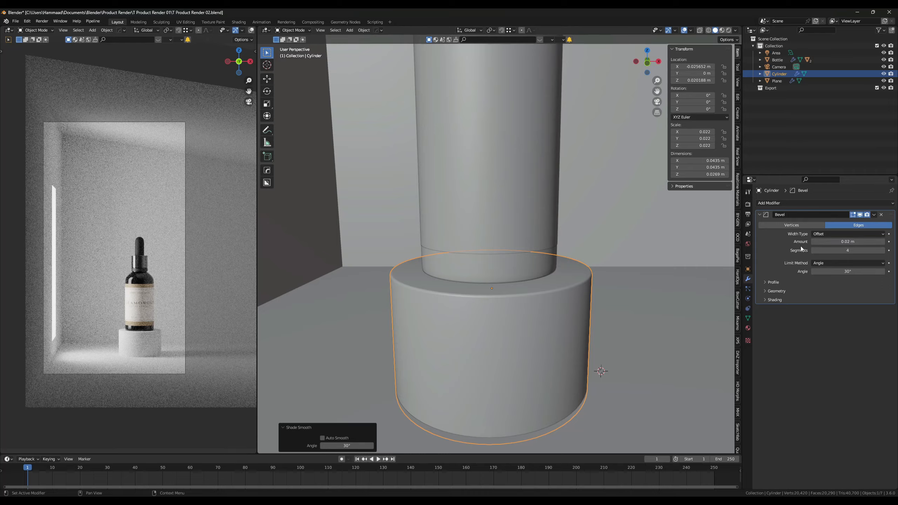
# - Enable viewport denoising for the Cycles preview and check the pedestal's beveled edge in the rendered view
pyautogui.scroll(3, 205, 326)
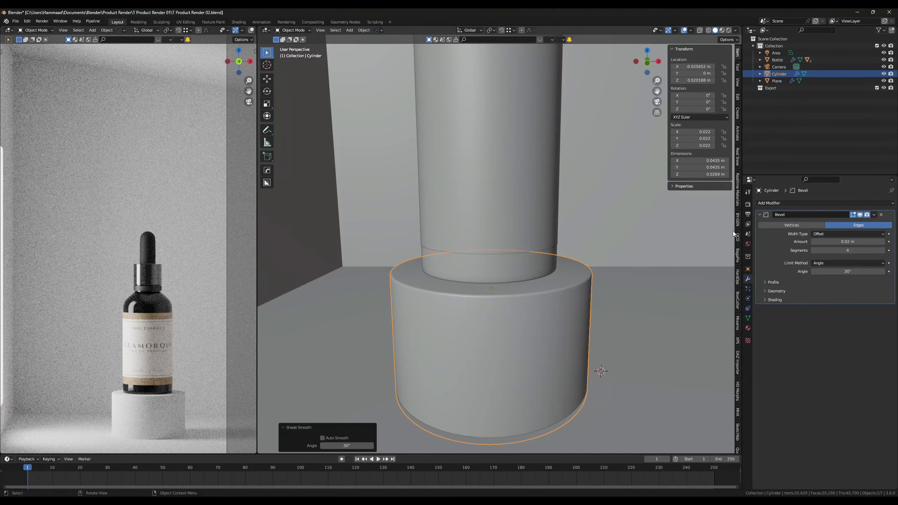
pyautogui.click(748, 214)
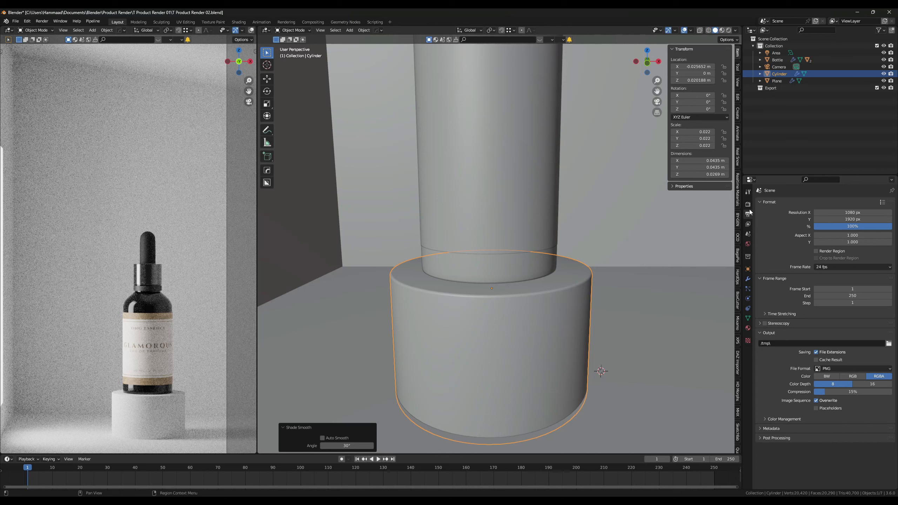
pyautogui.click(748, 205)
pyautogui.click(769, 286)
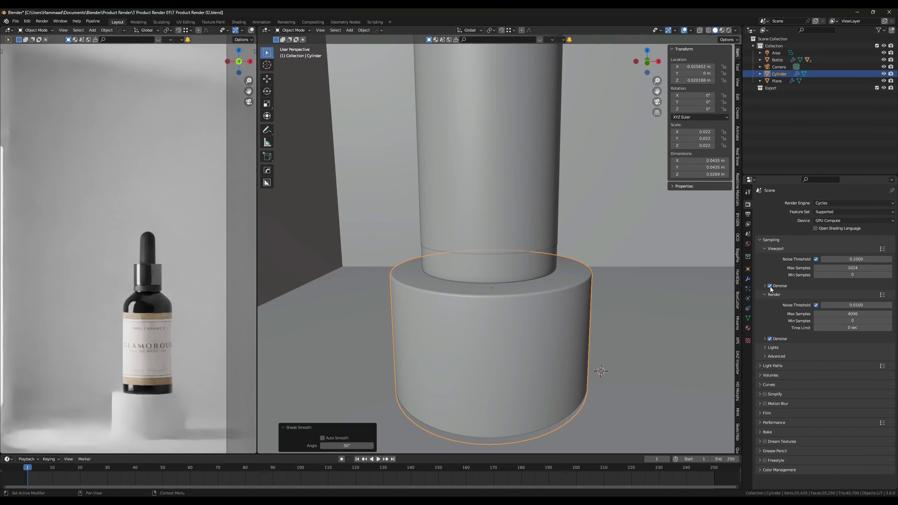
pyautogui.scroll(2, 121, 279)
pyautogui.scroll(5, 121, 280)
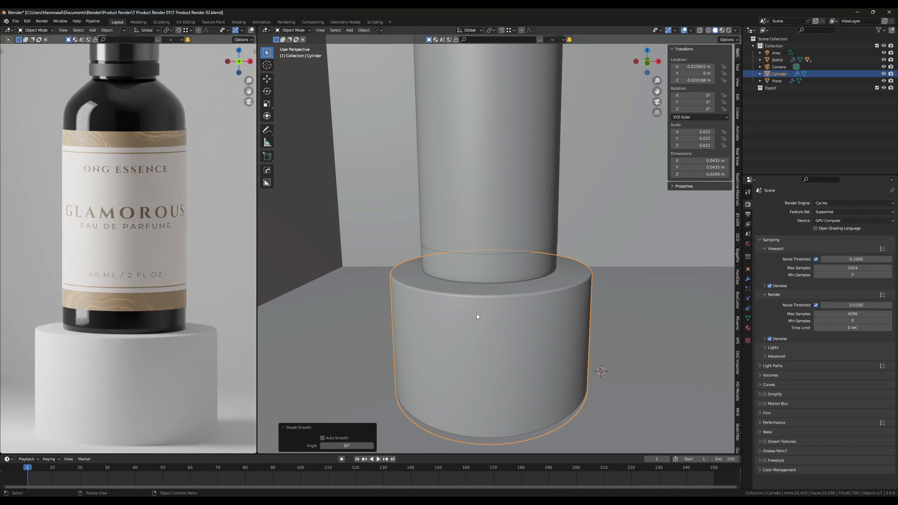
# - Set the pedestal's Bevel amount to 0.03 m
pyautogui.click(748, 279)
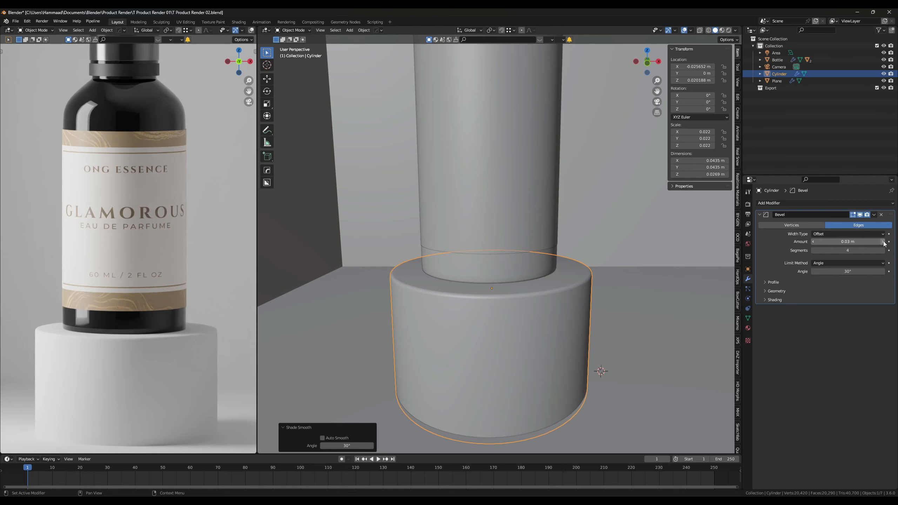
pyautogui.scroll(-6, 187, 283)
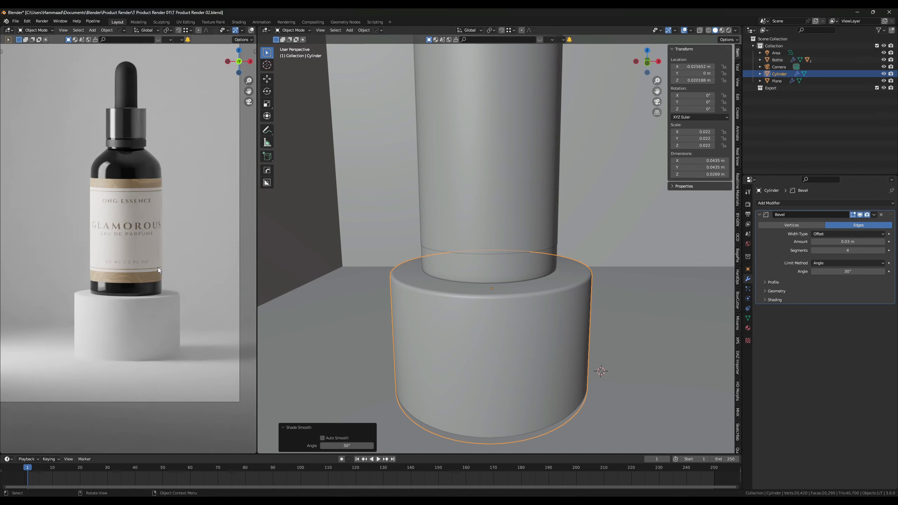
pyautogui.scroll(-2, 158, 267)
pyautogui.moveTo(158, 266); pyautogui.dragTo(210, 300, button='middle')
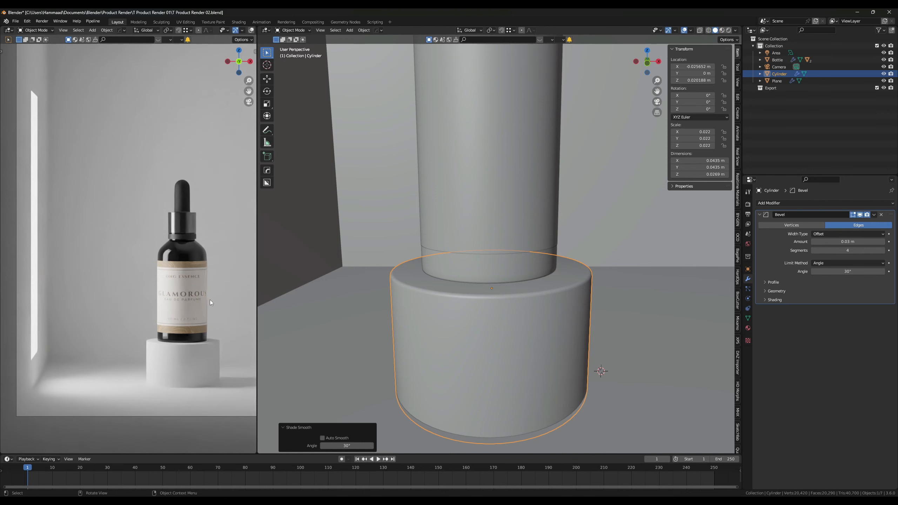
# - Select the box around the bottle and add a Bevel modifier with 4 segments to it
pyautogui.scroll(-5, 404, 286)
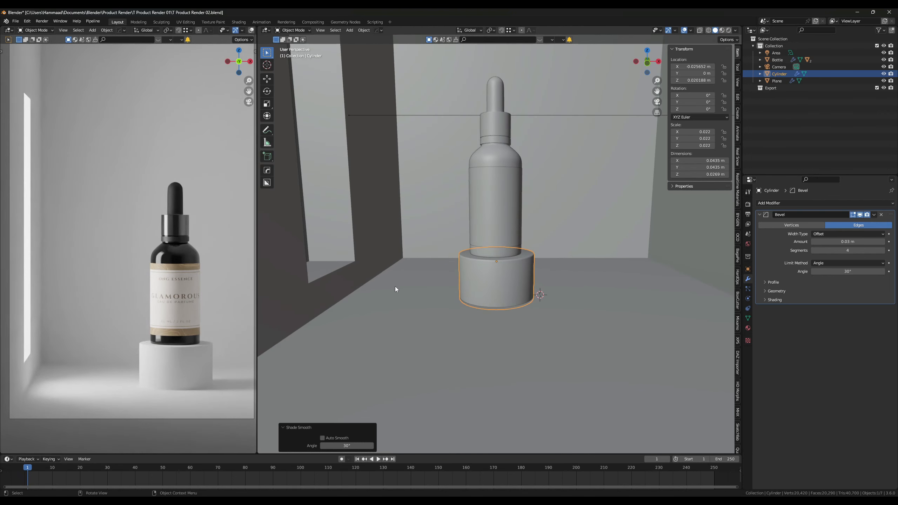
pyautogui.click(395, 288)
pyautogui.click(787, 203)
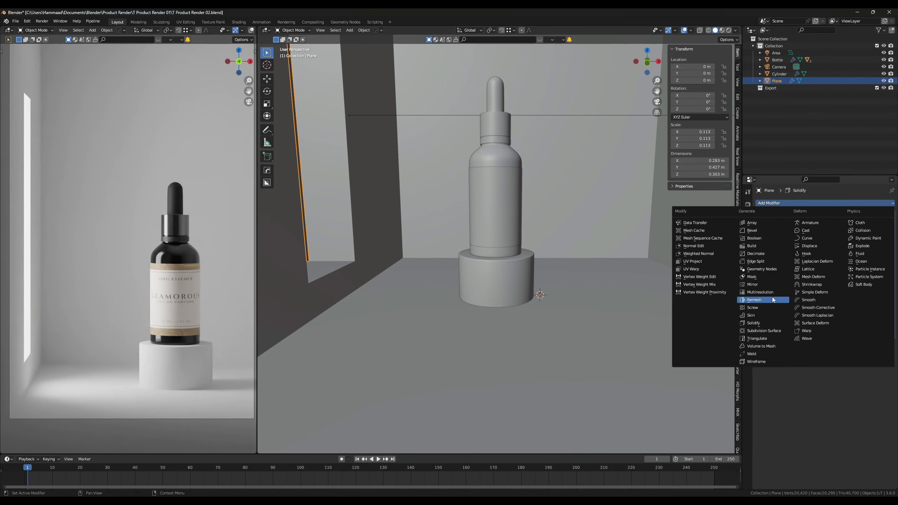
pyautogui.click(759, 231)
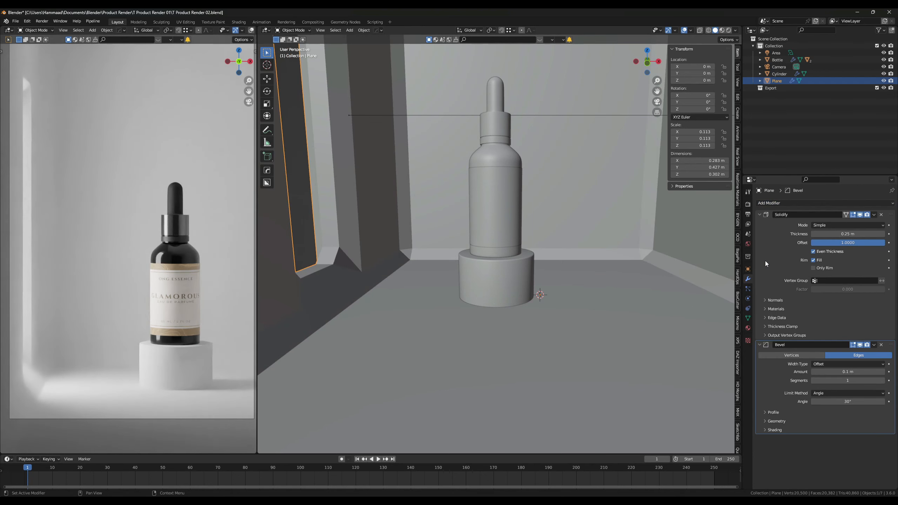
pyautogui.moveTo(848, 380); pyautogui.dragTo(871, 380)
# - Shade the box smooth with Auto Smooth at 30°
pyautogui.rightClick(618, 311)
pyautogui.click(619, 311)
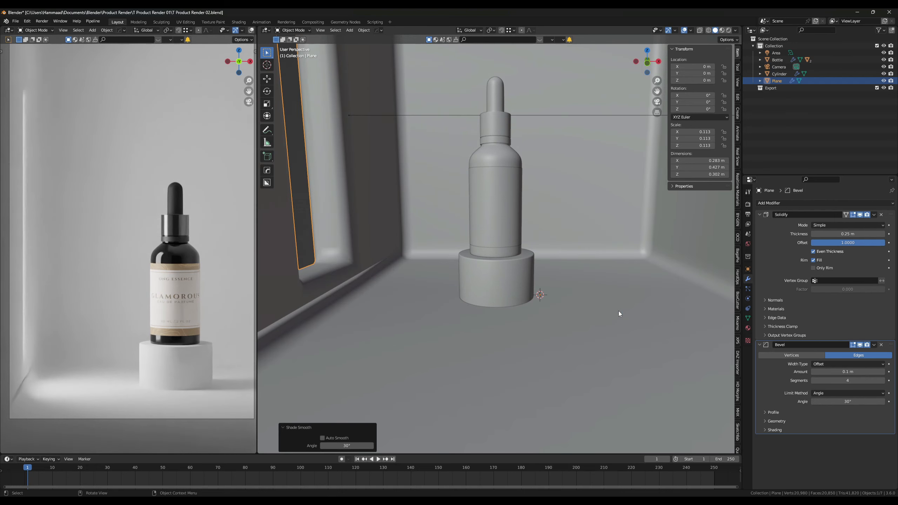
pyautogui.rightClick(618, 308)
pyautogui.click(608, 310)
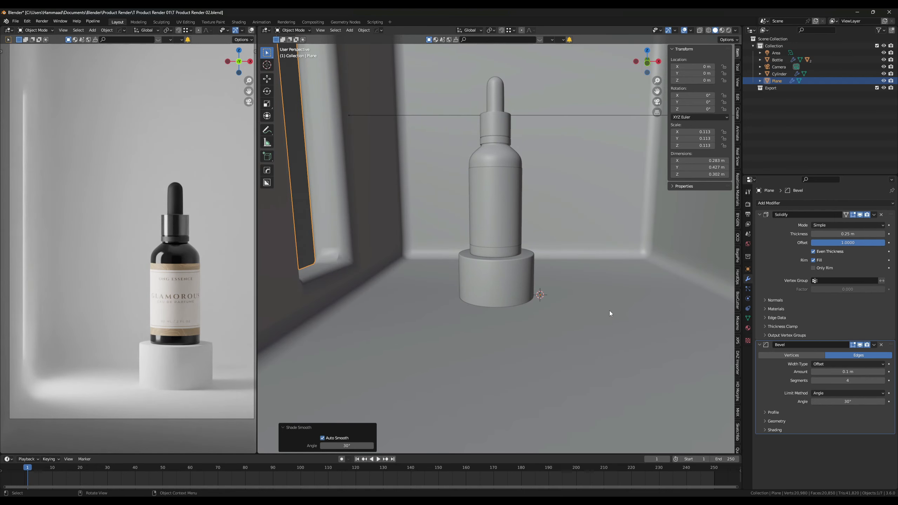
# - Set the box's Bevel amount to 0.01 m
pyautogui.moveTo(848, 371); pyautogui.dragTo(813, 371)
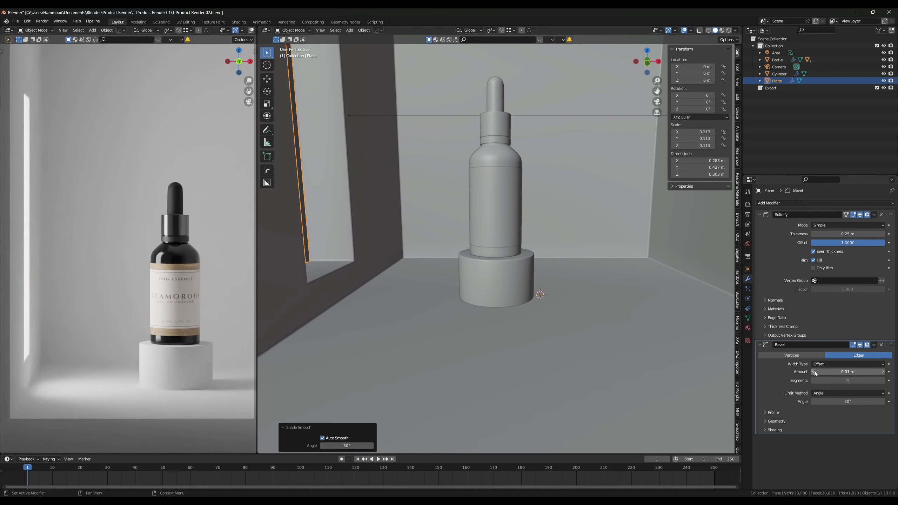
pyautogui.click(814, 371)
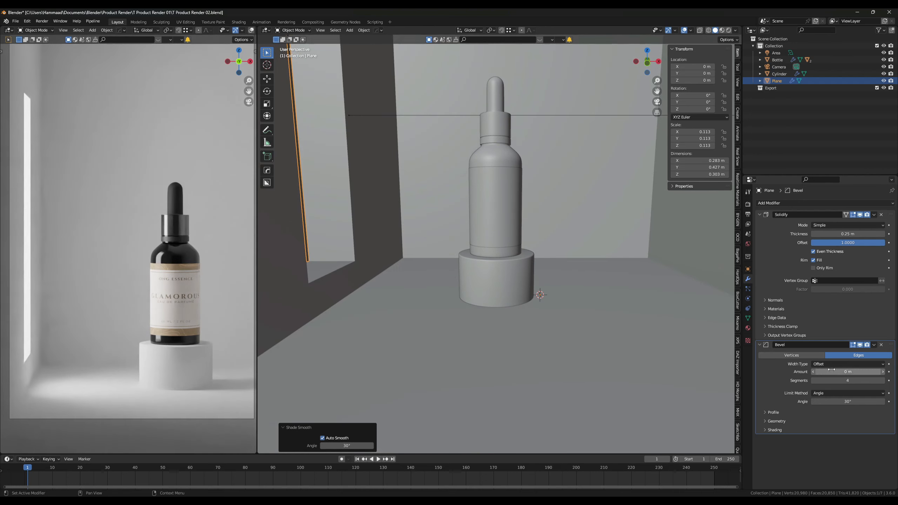
pyautogui.click(883, 372)
# - Select the box and create a new Principled BSDF material for it
pyautogui.moveTo(631, 329); pyautogui.dragTo(617, 336, button='middle')
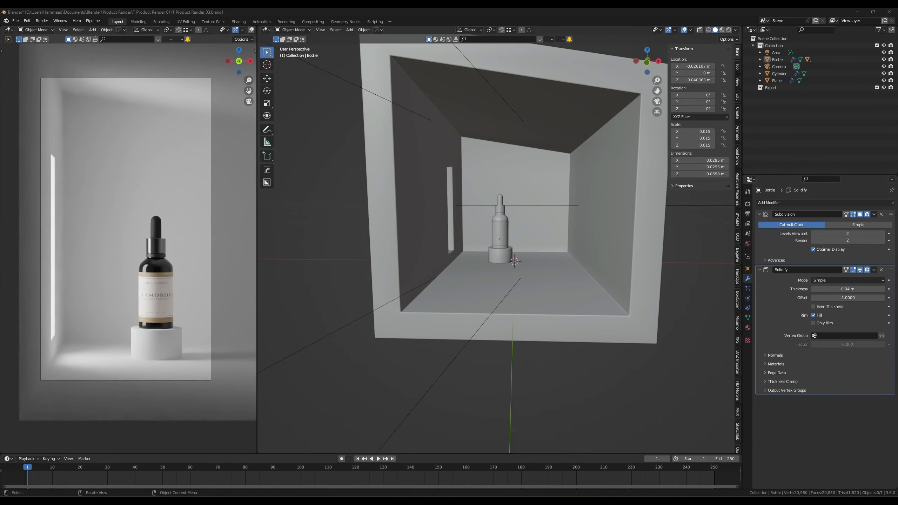
pyautogui.click(474, 292)
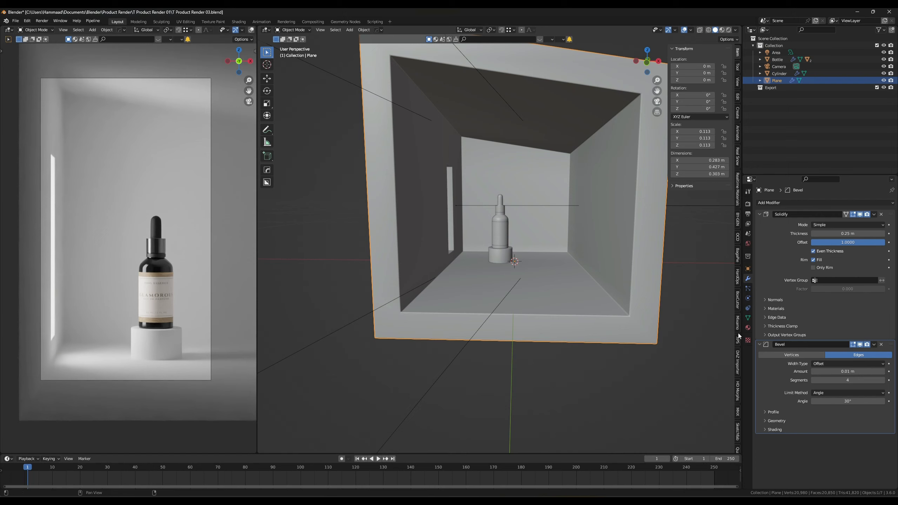
pyautogui.click(748, 328)
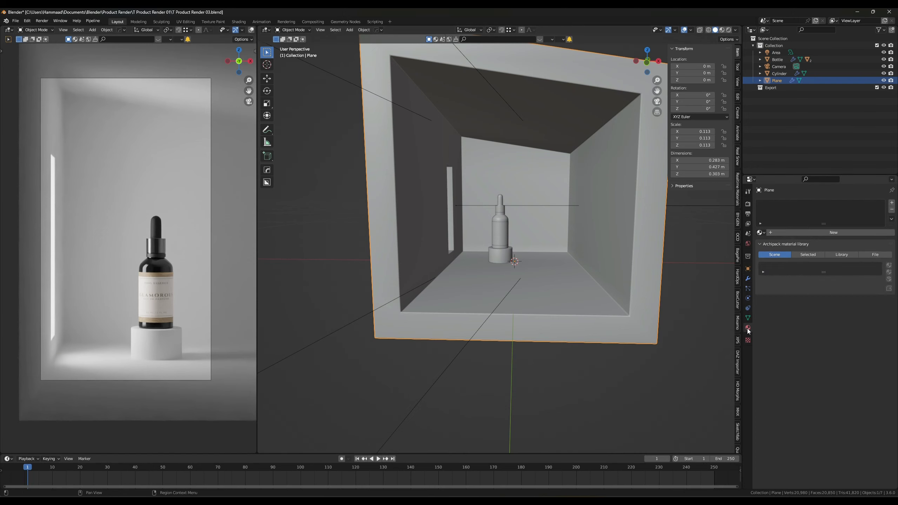
pyautogui.click(783, 232)
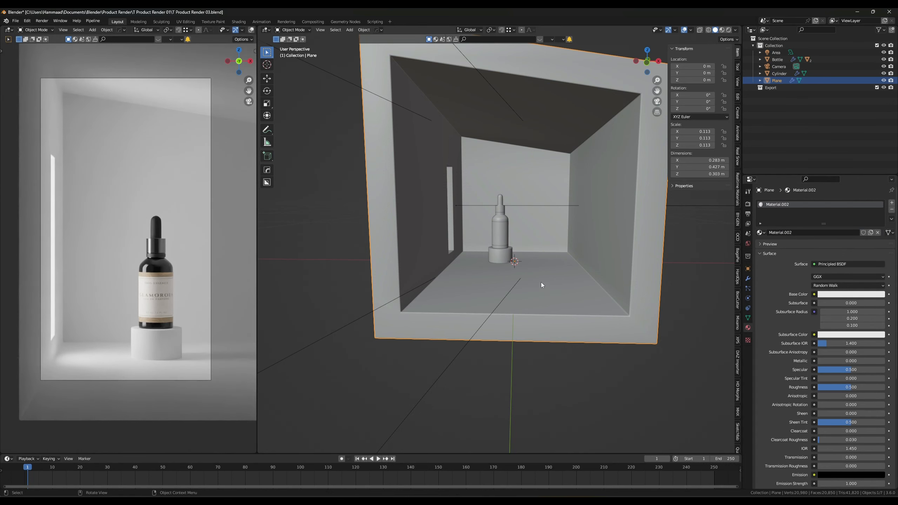
# - Apply the box's Solidify modifier, leaving its Bevel modifier in place
pyautogui.moveTo(542, 285); pyautogui.dragTo(503, 260, button='middle')
pyautogui.scroll(2, 503, 259)
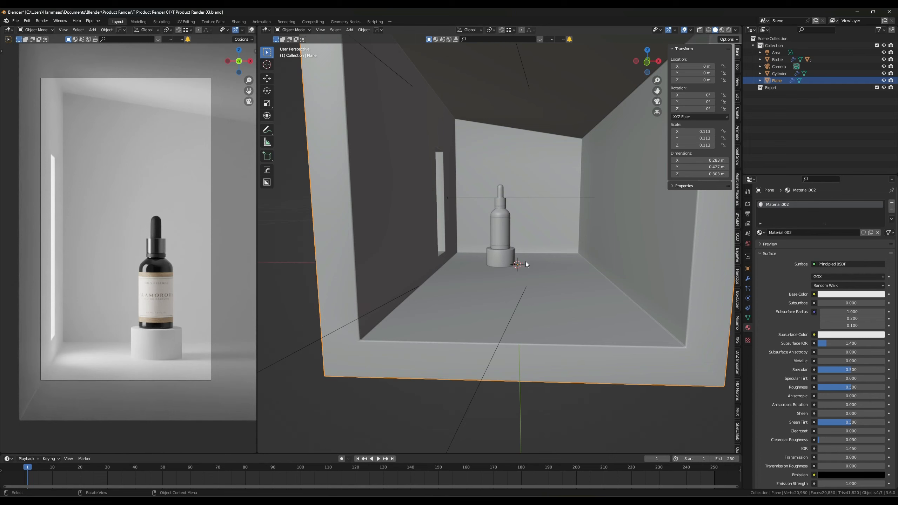
pyautogui.click(747, 280)
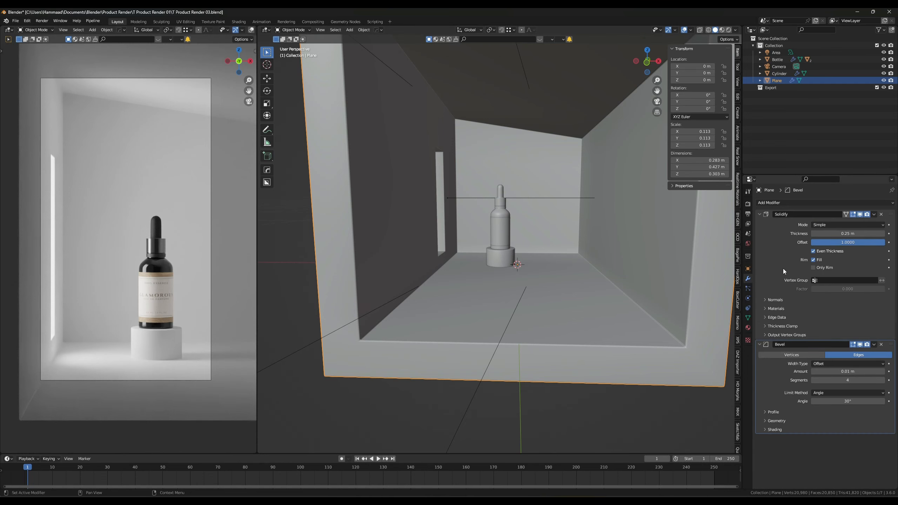
pyautogui.click(874, 215)
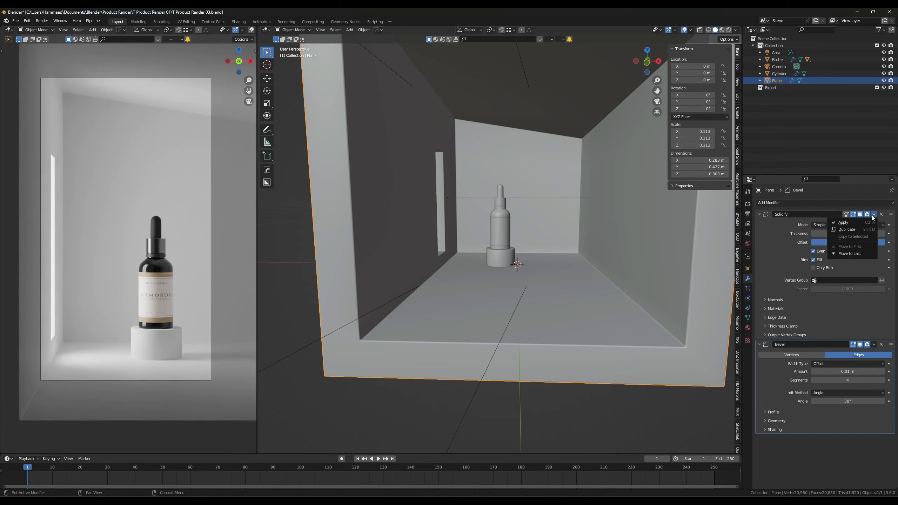
pyautogui.click(852, 221)
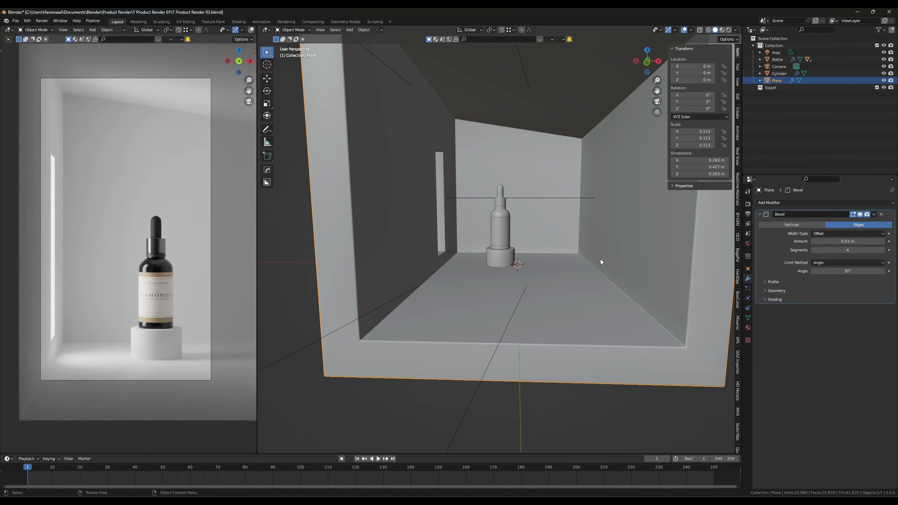
# - Unwrap all of the box's faces in Edit Mode using Cube Projection and return to Object Mode
pyautogui.scroll(-3, 594, 259)
pyautogui.scroll(3, 576, 256)
pyautogui.press('Tab')
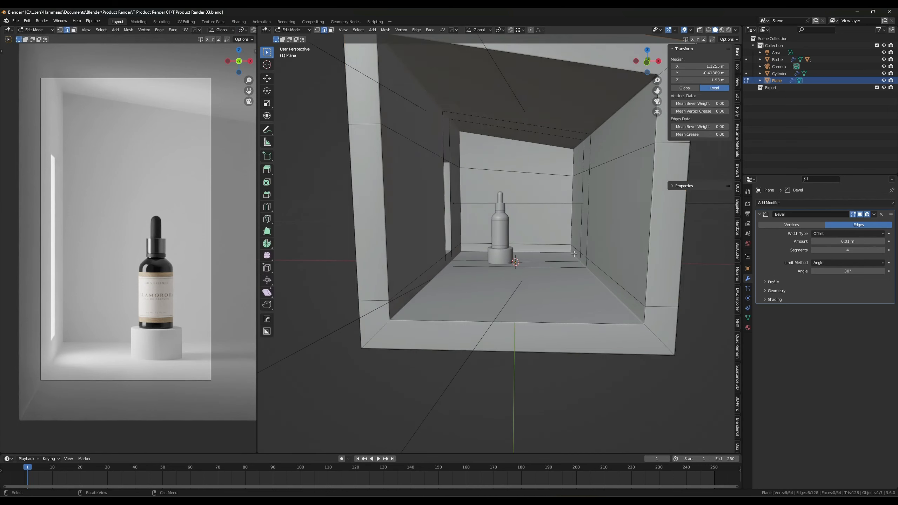
pyautogui.press('a')
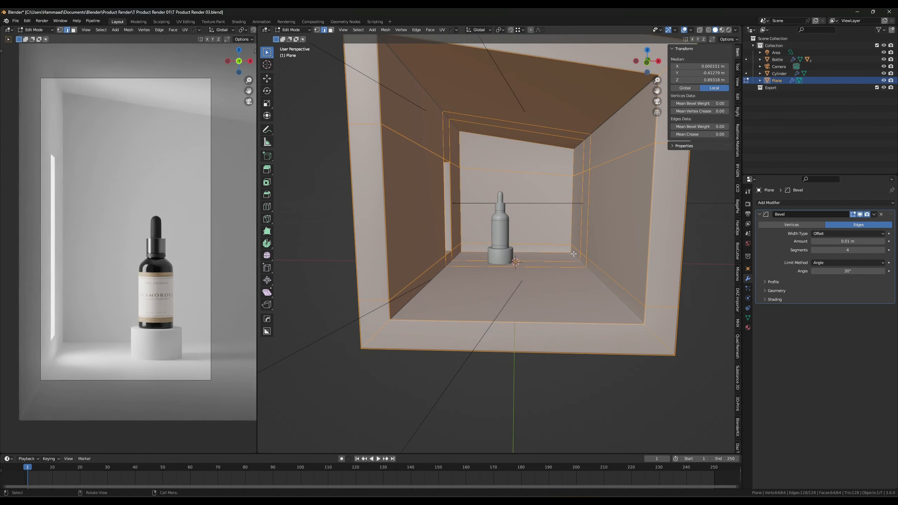
pyautogui.press('u')
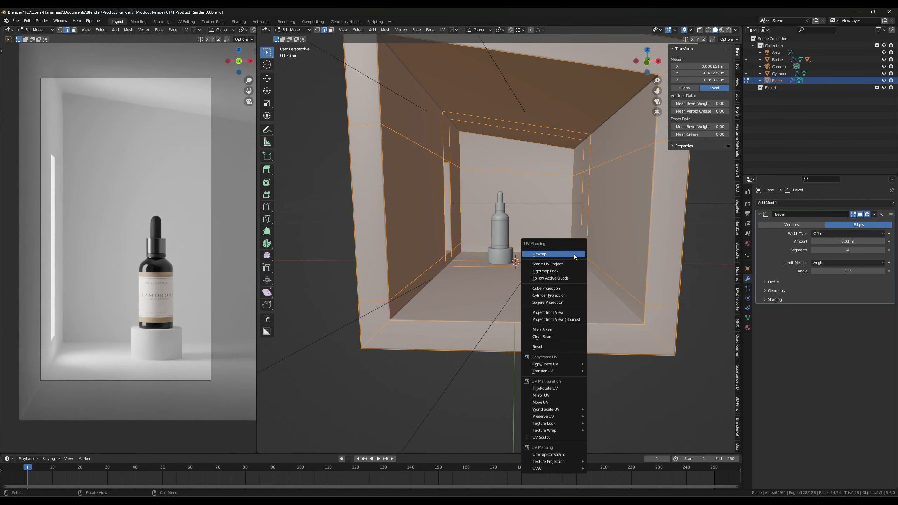
pyautogui.click(562, 290)
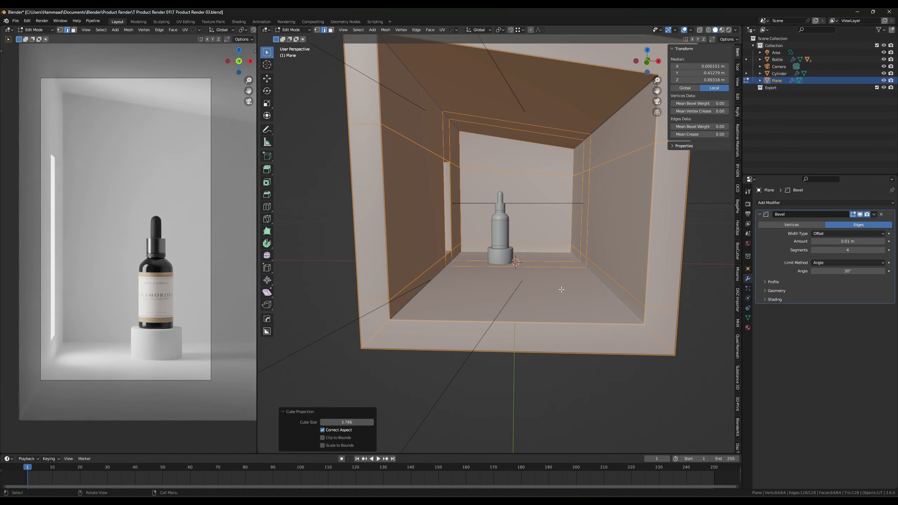
pyautogui.press('Tab')
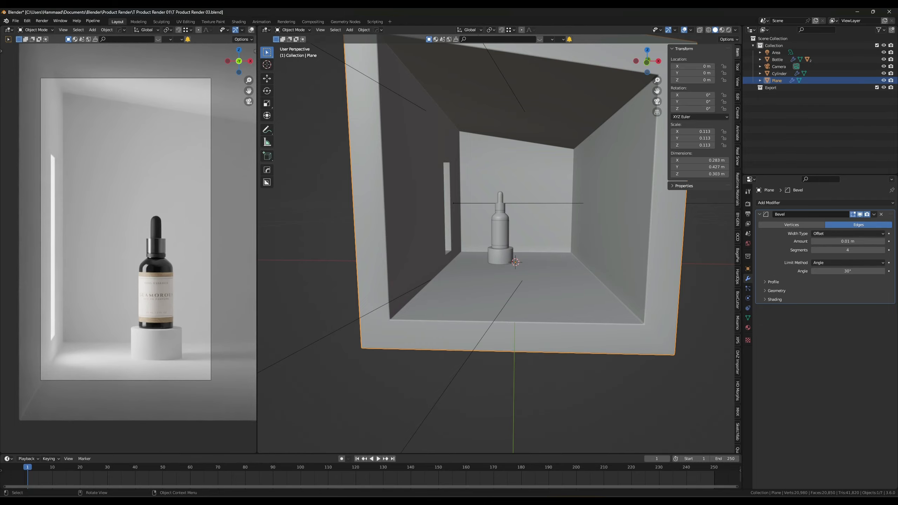
# - Switch to Poly Haven in the browser and download the Beige Wall 001 plaster texture at 4K in Blender format
pyautogui.moveTo(0, 141); pyautogui.dragTo(398, 8)
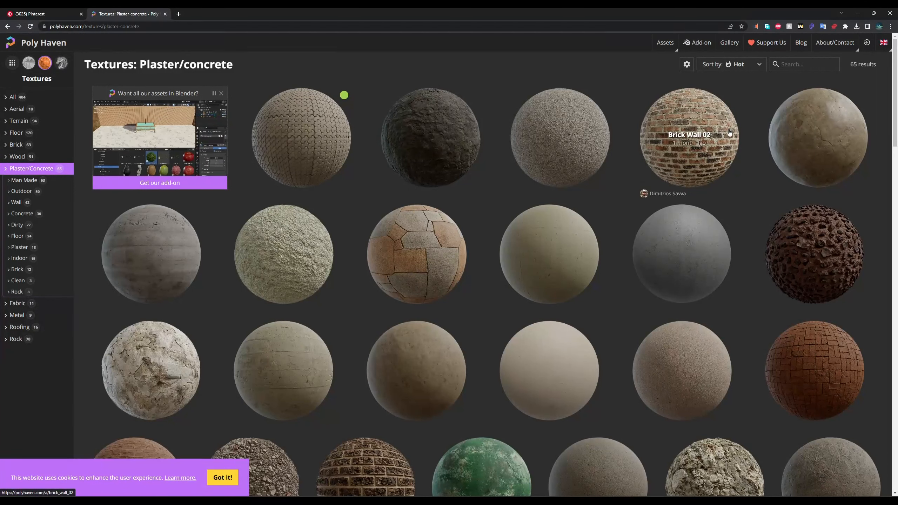
pyautogui.click(552, 349)
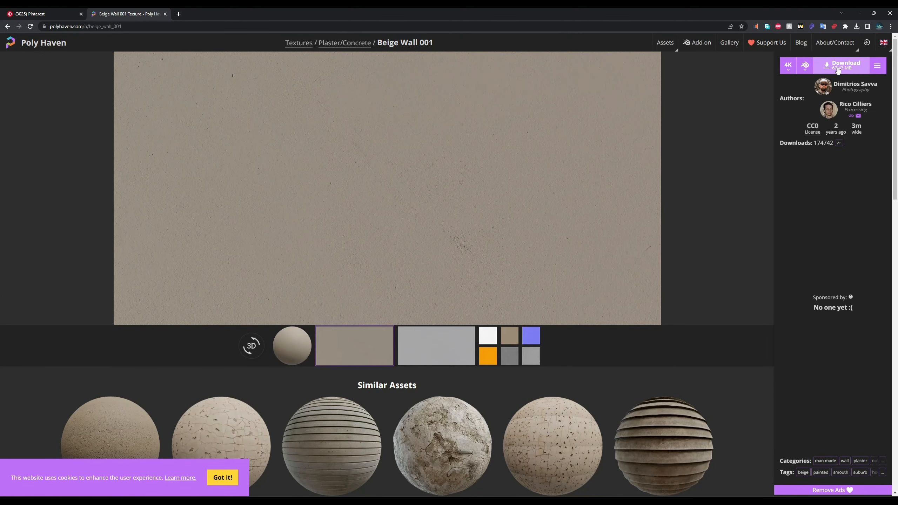
pyautogui.moveTo(805, 67)
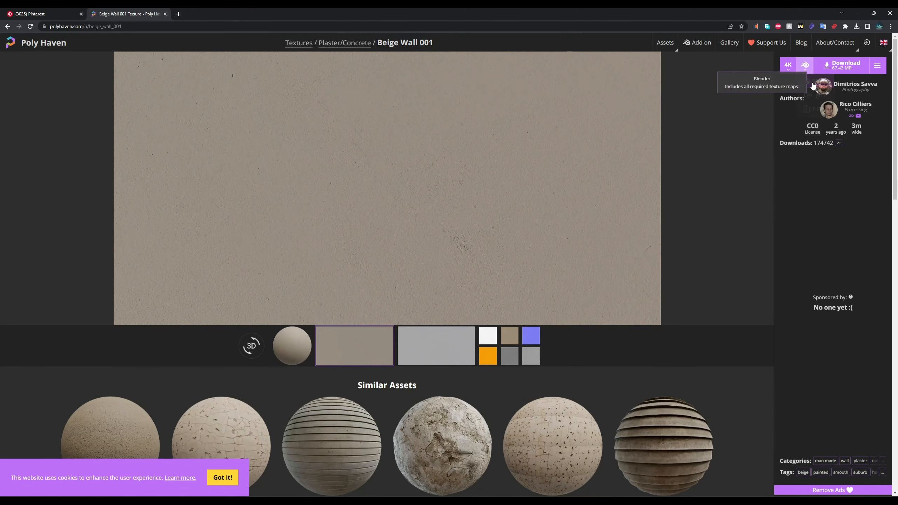
pyautogui.click(835, 70)
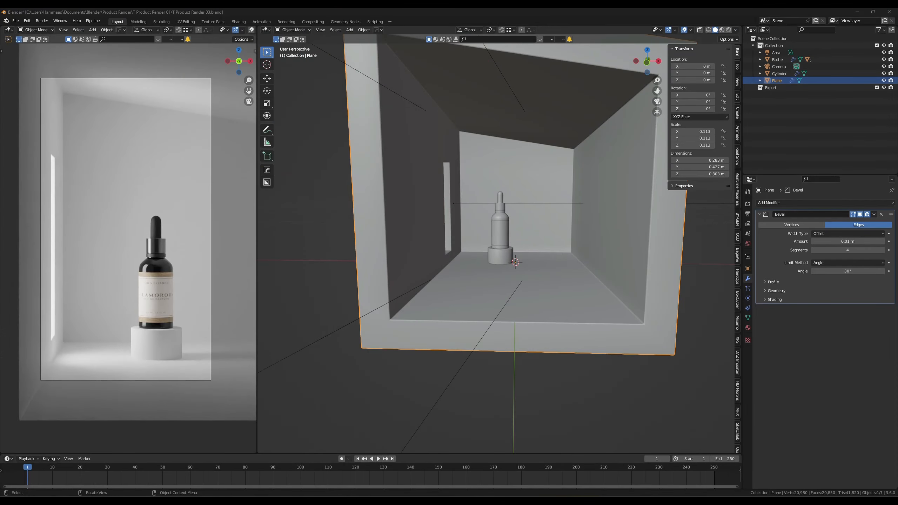
# - Open beige_wall_001_4k.blend from the beige_wall_001_4k.blend folder inside the Product Render folder
pyautogui.moveTo(379, 500)
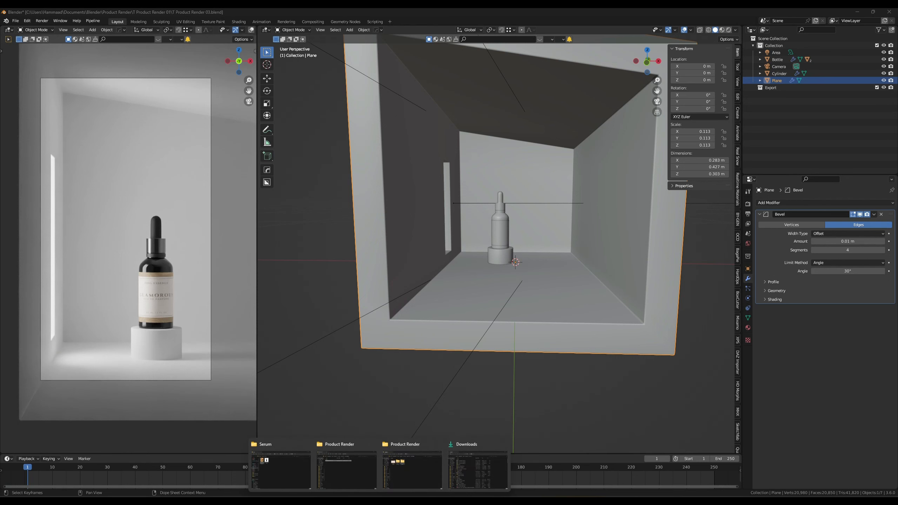
pyautogui.click(412, 467)
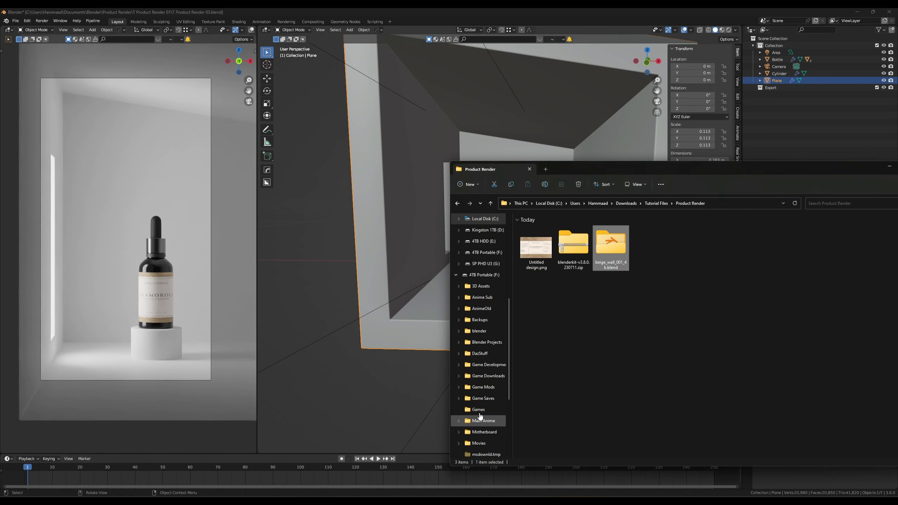
pyautogui.doubleClick(614, 268)
pyautogui.click(535, 241)
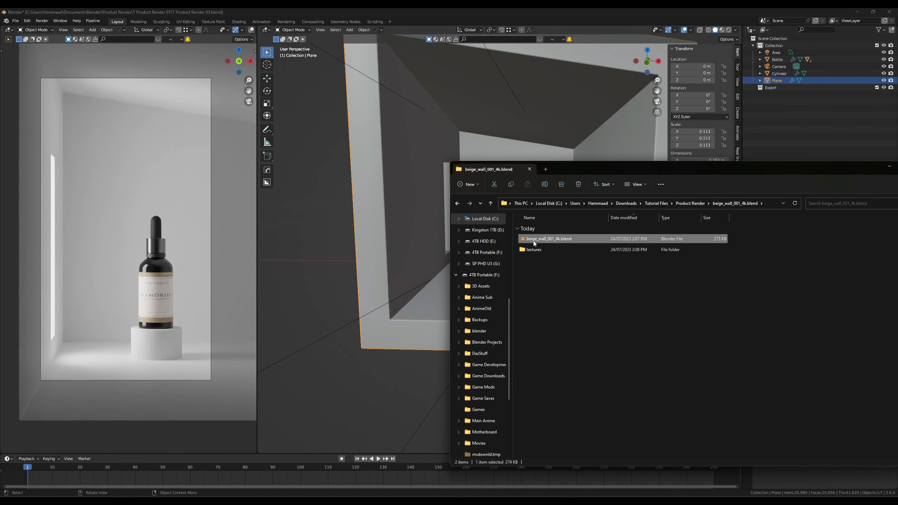
pyautogui.doubleClick(555, 241)
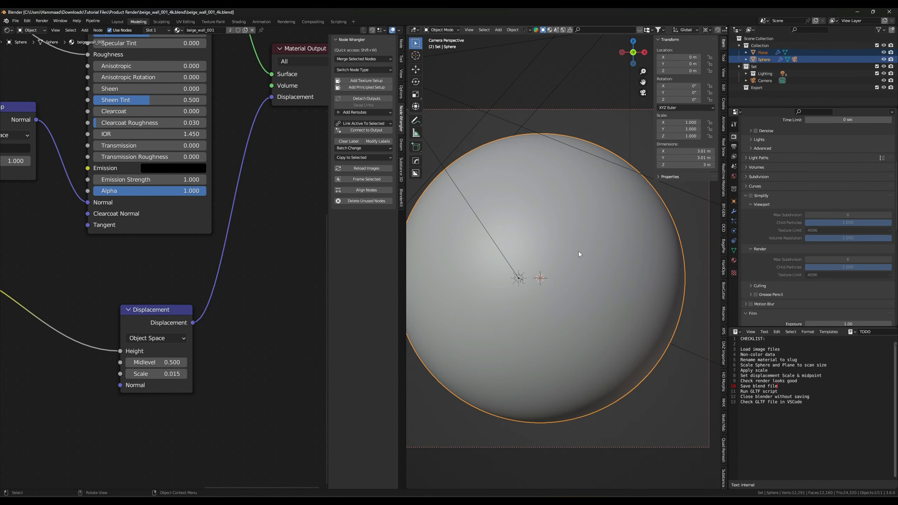
# - Copy the textured sphere from the plaster file and paste it into the product render scene
pyautogui.click(691, 319)
pyautogui.click(582, 248)
pyautogui.hotkey('ctrl', 'c')
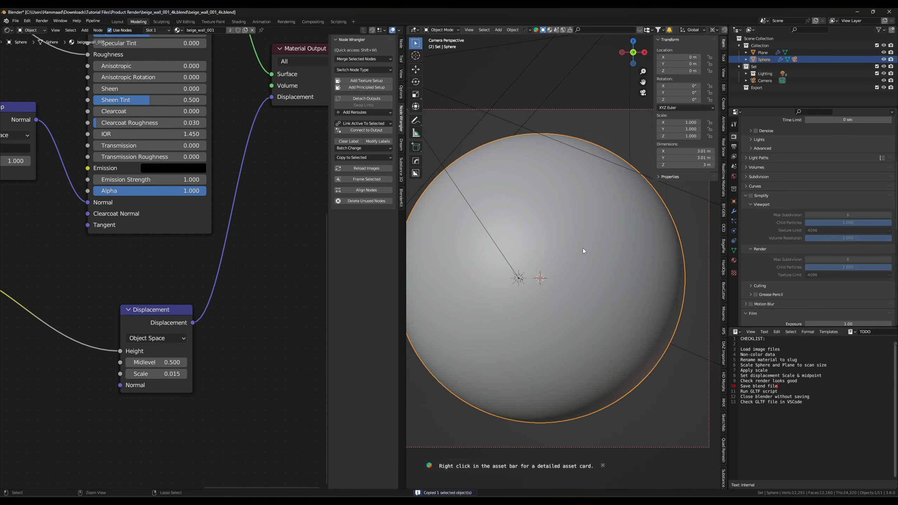
pyautogui.click(852, 12)
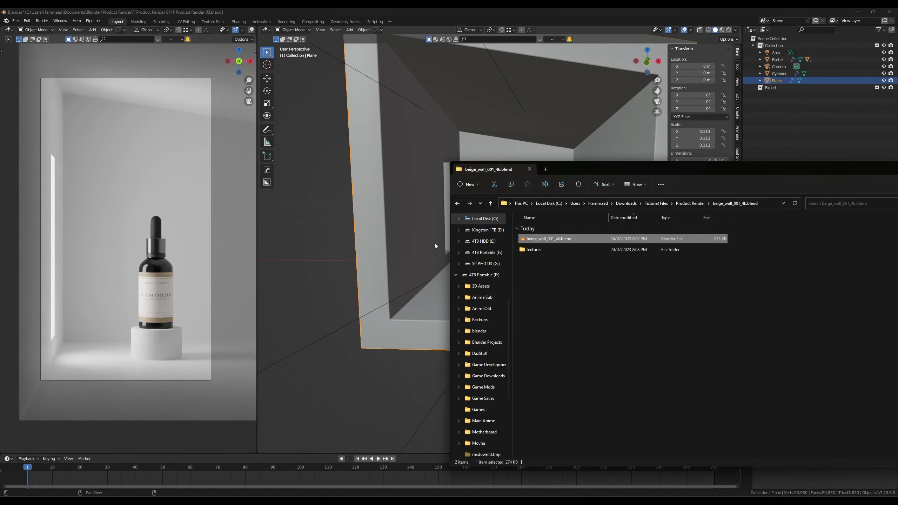
pyautogui.click(323, 264)
pyautogui.scroll(-10, 397, 284)
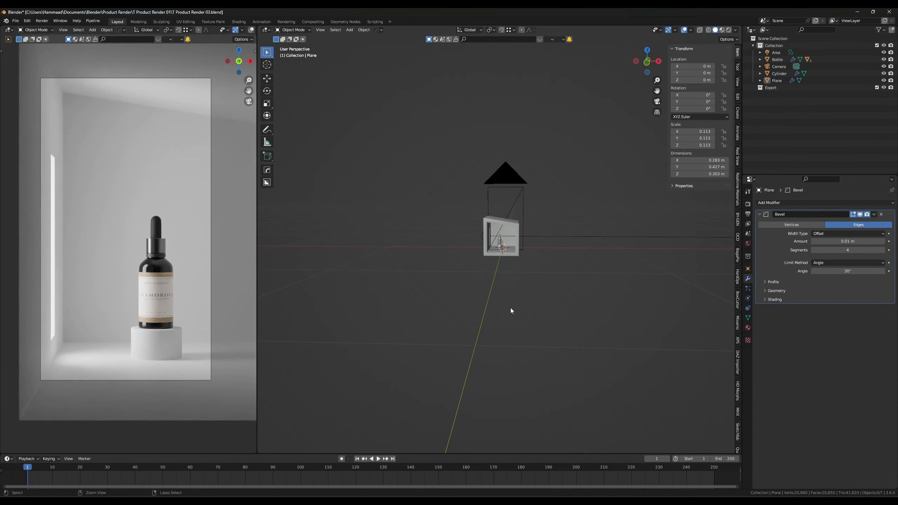
pyautogui.hotkey('ctrl', 'v')
# - Scale the pasted sphere to about 0.206 and move it along X to about 0.67 m, beside the box
pyautogui.press('g')
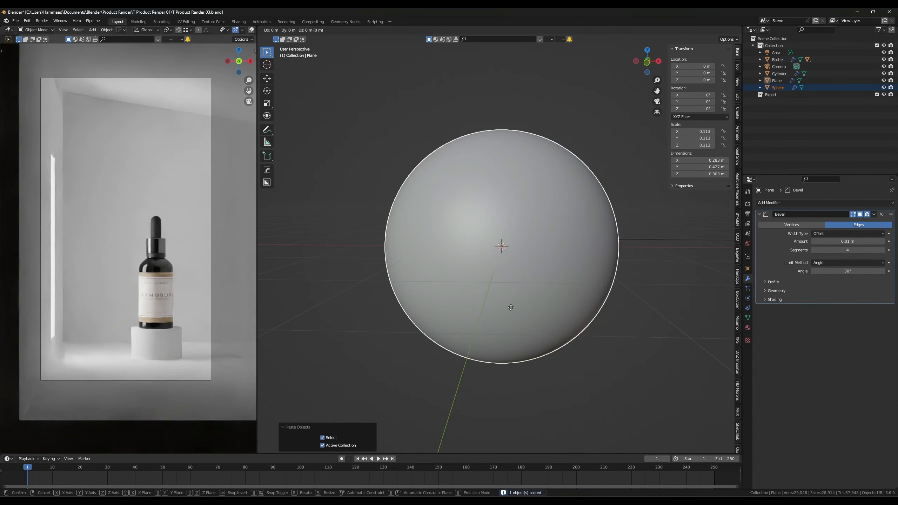
pyautogui.press('x')
pyautogui.click(666, 398)
pyautogui.press('s')
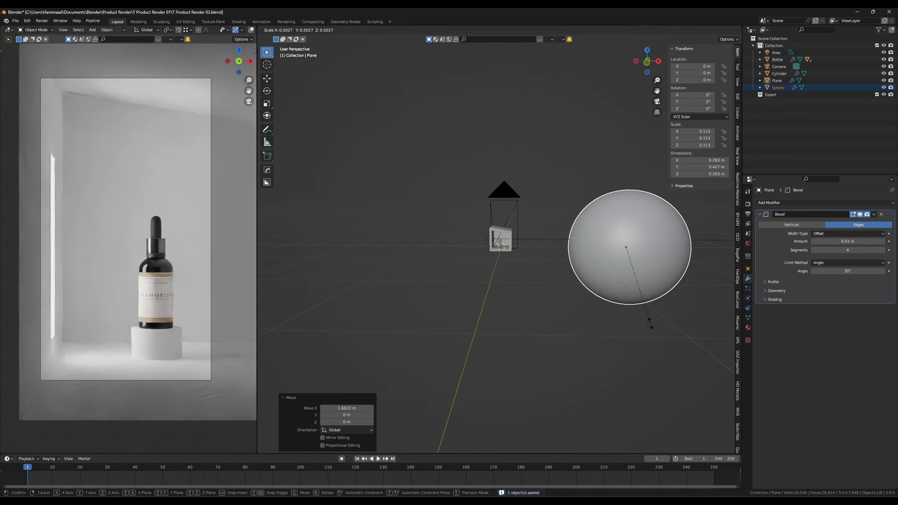
pyautogui.click(635, 279)
pyautogui.press('g')
pyautogui.press('x')
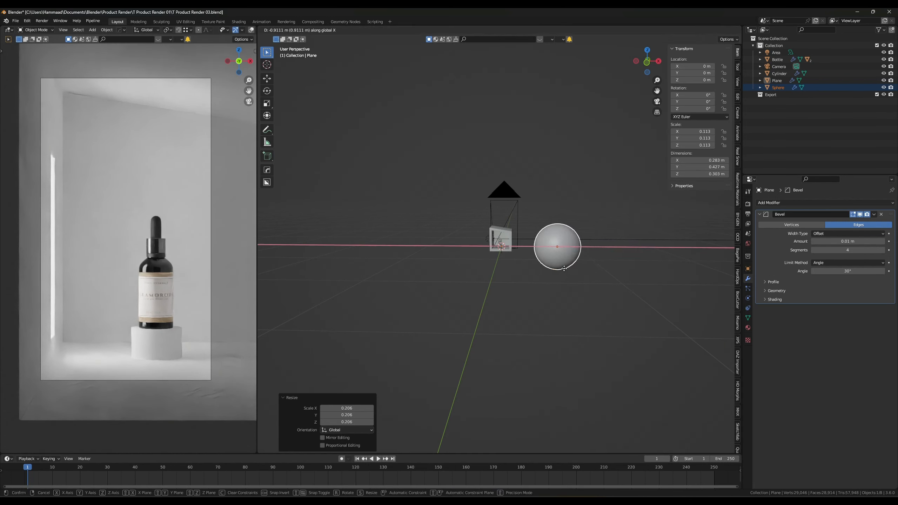
pyautogui.click(561, 264)
# - Show the scene in Material Preview shading and look at the sphere's material settings
pyautogui.click(722, 30)
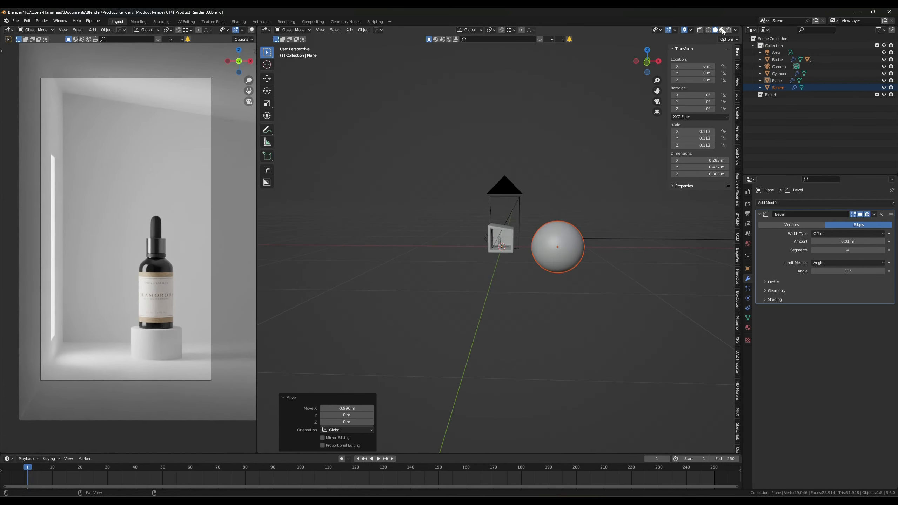
pyautogui.scroll(2, 617, 203)
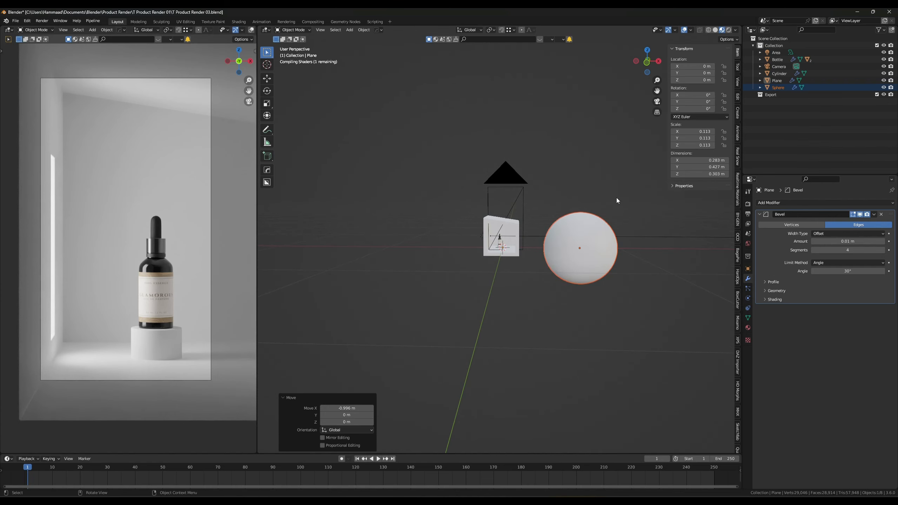
pyautogui.scroll(5, 613, 198)
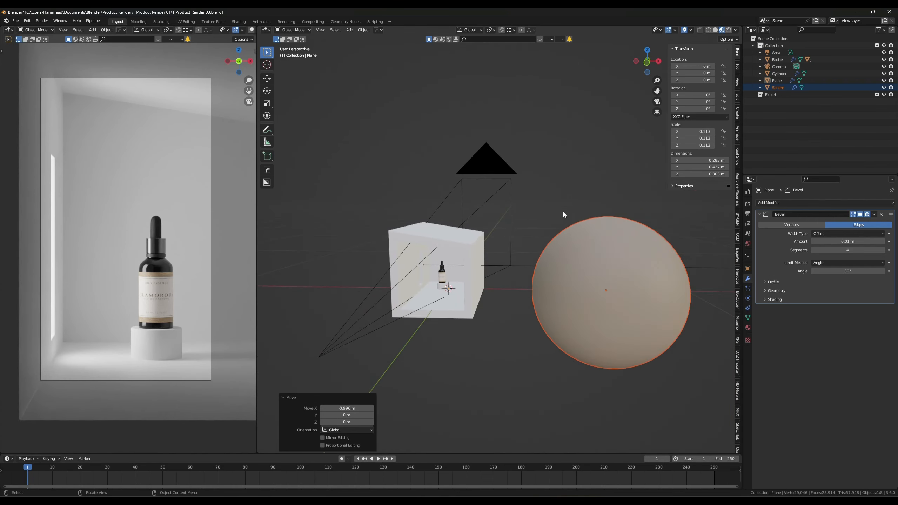
pyautogui.scroll(3, 563, 212)
pyautogui.click(658, 268)
pyautogui.click(748, 328)
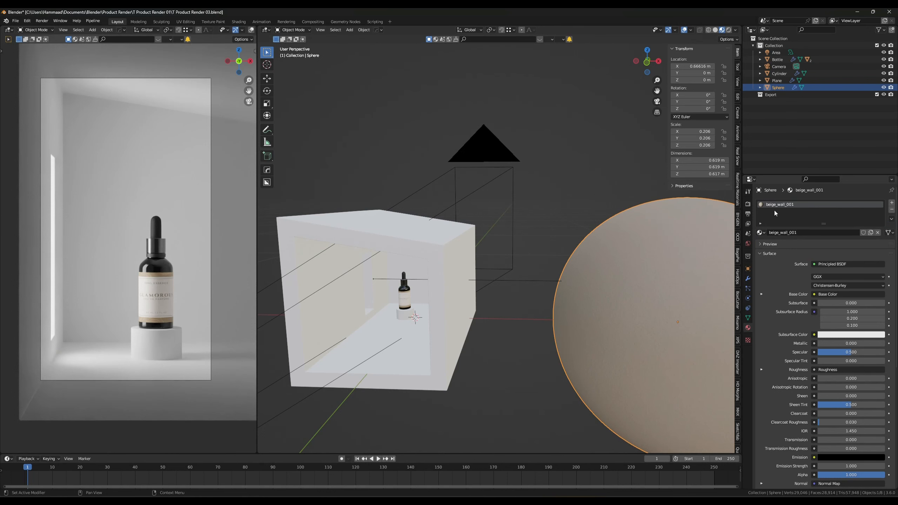
# - Replace the box's material with beige_wall_001
pyautogui.scroll(10, 498, 248)
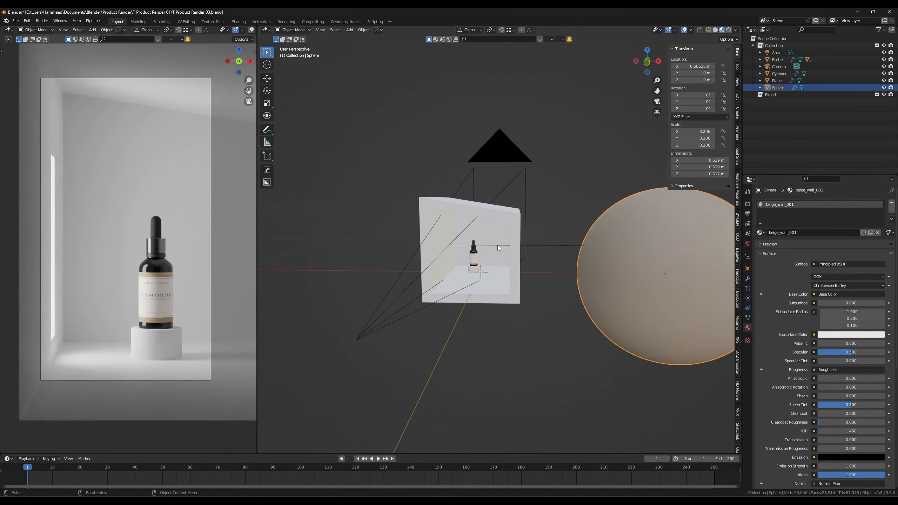
pyautogui.click(463, 256)
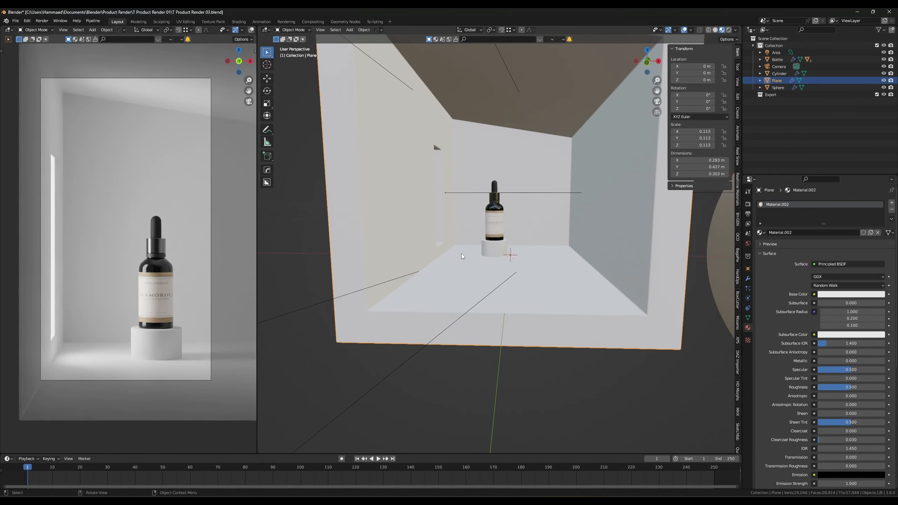
pyautogui.click(766, 233)
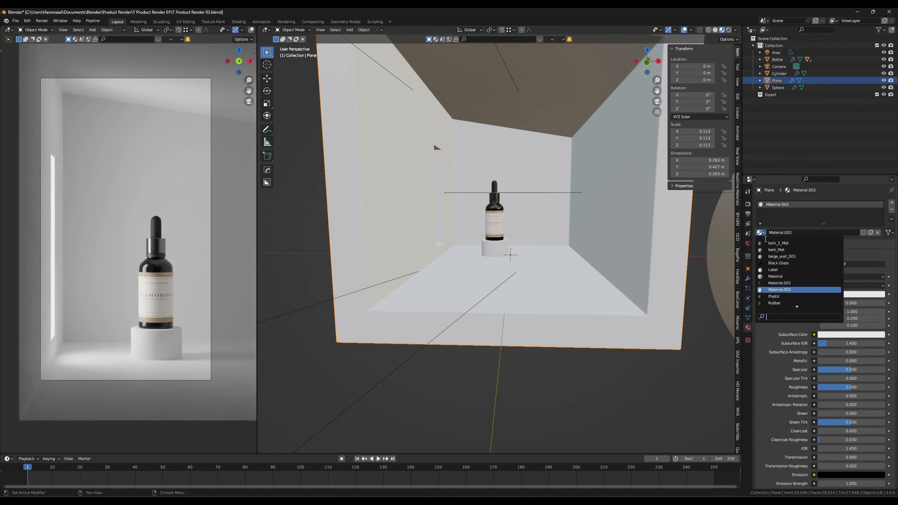
pyautogui.click(790, 258)
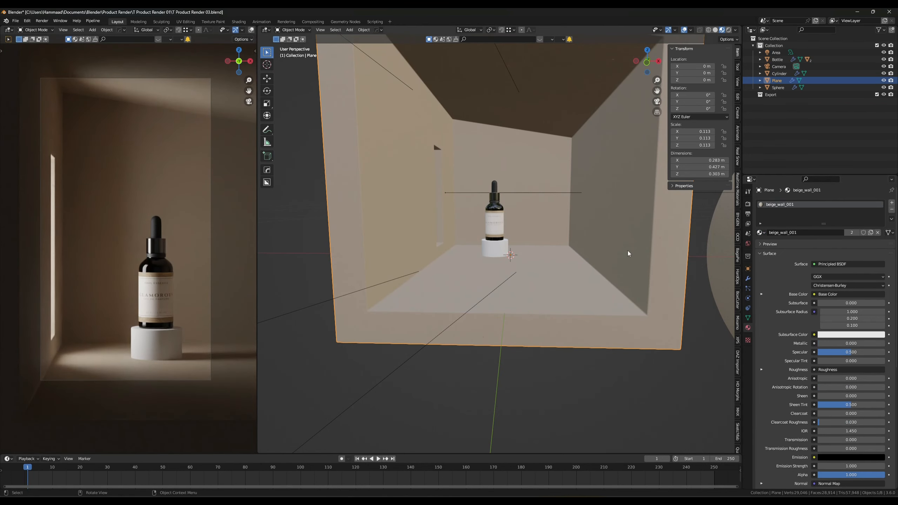
# - Assign the beige_wall_001 material to the cylinder pedestal and inspect its surface up close
pyautogui.click(496, 253)
pyautogui.click(761, 233)
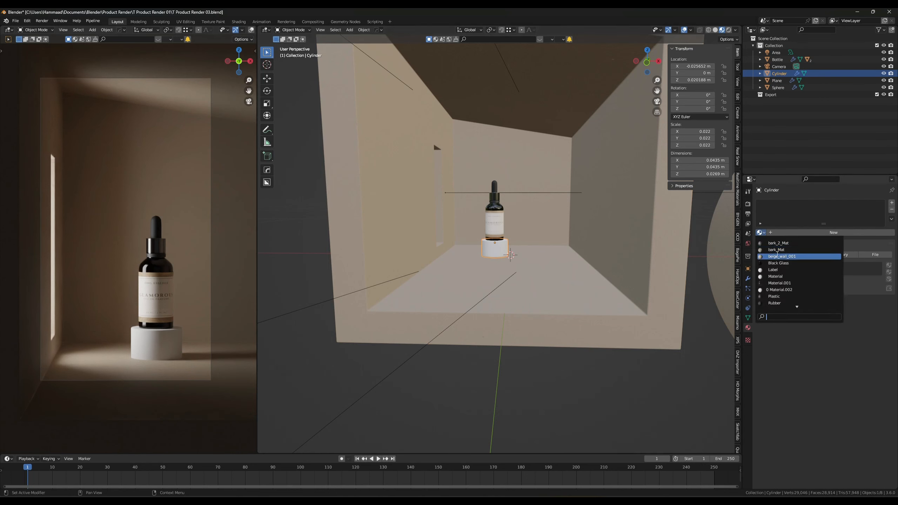
pyautogui.click(778, 256)
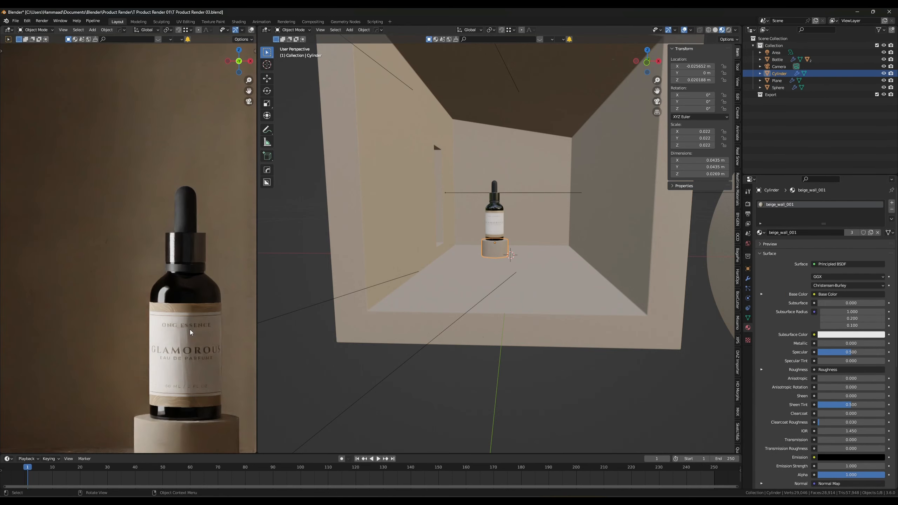
pyautogui.press('KP_Decimal')
pyautogui.moveTo(437, 264); pyautogui.dragTo(503, 264, button='middle')
pyautogui.moveTo(503, 310); pyautogui.dragTo(467, 321, button='middle')
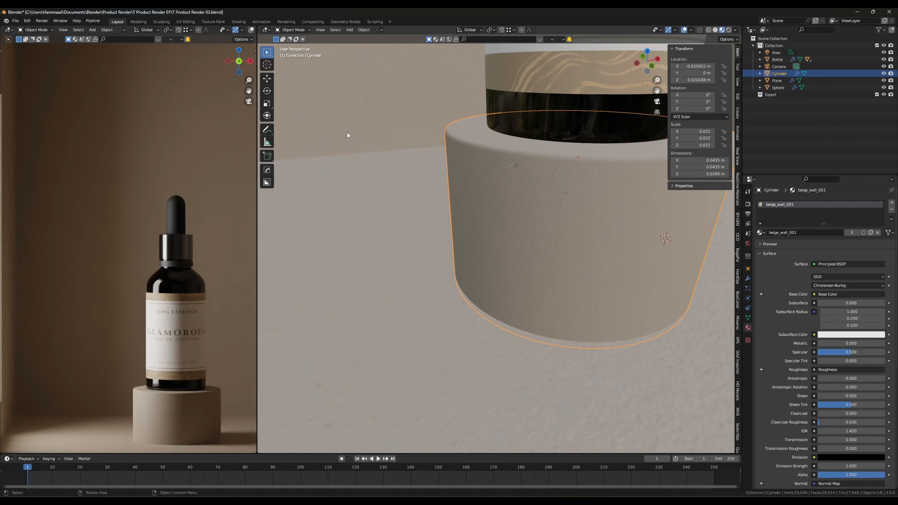
# - Scale all of the box's UVs by 3 in the UV Editing workspace and return to the Layout workspace
pyautogui.click(356, 183)
pyautogui.click(186, 22)
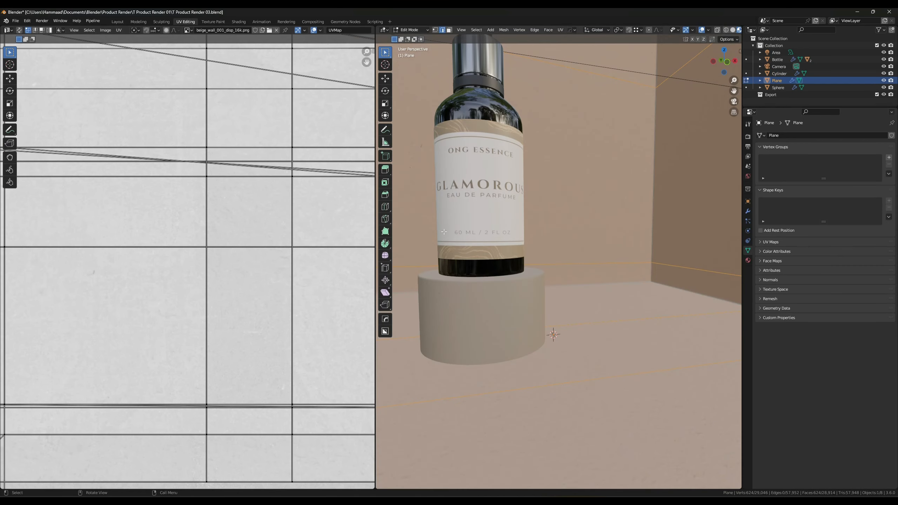
pyautogui.keyDown('shift'); pyautogui.moveTo(477, 236); pyautogui.dragTo(579, 286, button='middle'); pyautogui.keyUp('shift')
pyautogui.scroll(-2, 536, 278)
pyautogui.scroll(5, 502, 269)
pyautogui.scroll(1, 579, 286)
pyautogui.scroll(-6, 271, 220)
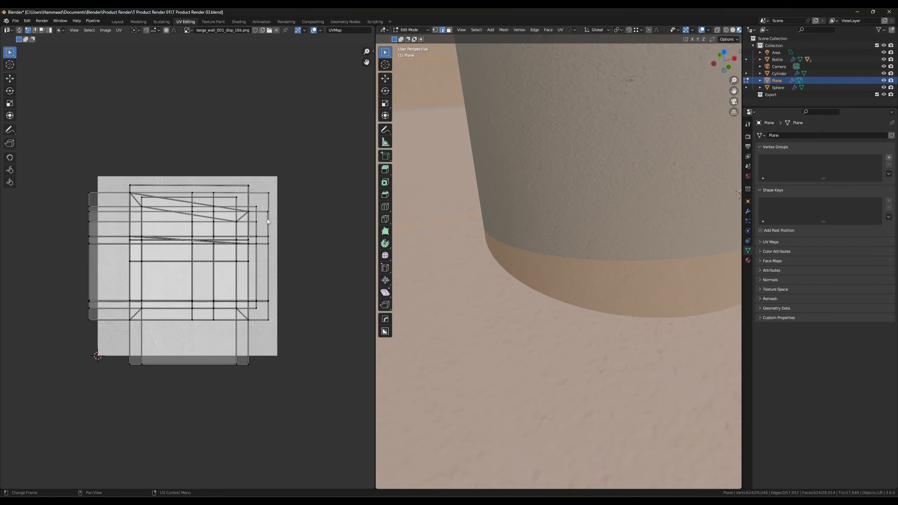
pyautogui.press('a')
pyautogui.scroll(2, 271, 220)
pyautogui.press('s')
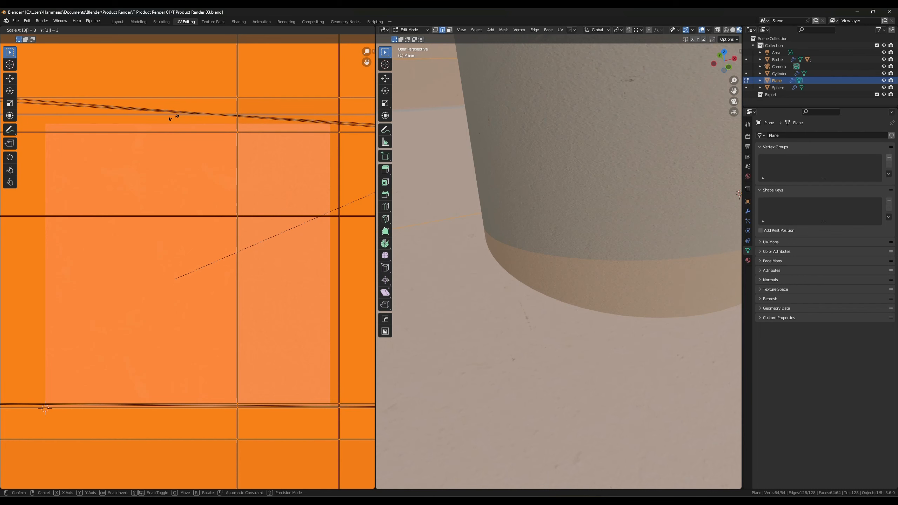
pyautogui.click(180, 122)
pyautogui.press('q')
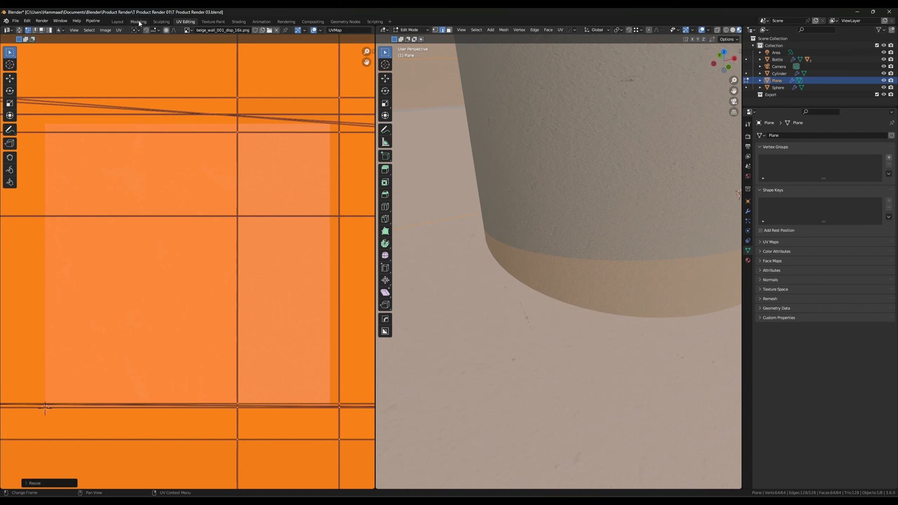
pyautogui.click(117, 22)
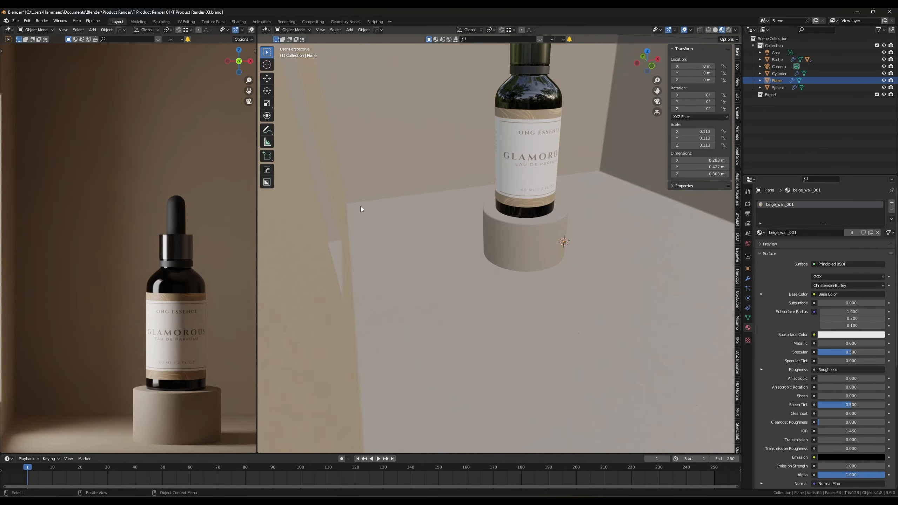
# - Switch to the Shading workspace for the box's material and set its viewport to a rendered camera view
pyautogui.scroll(-2, 189, 166)
pyautogui.moveTo(470, 198); pyautogui.dragTo(420, 185, button='middle')
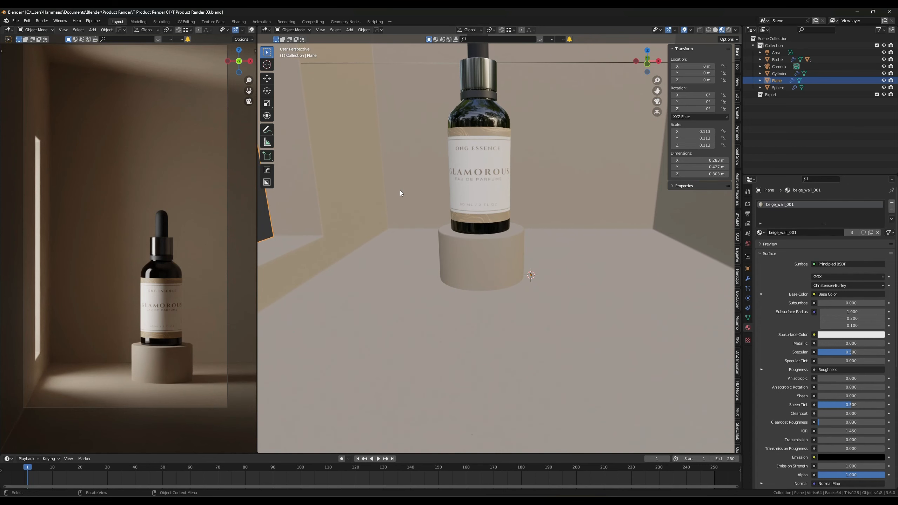
pyautogui.click(238, 22)
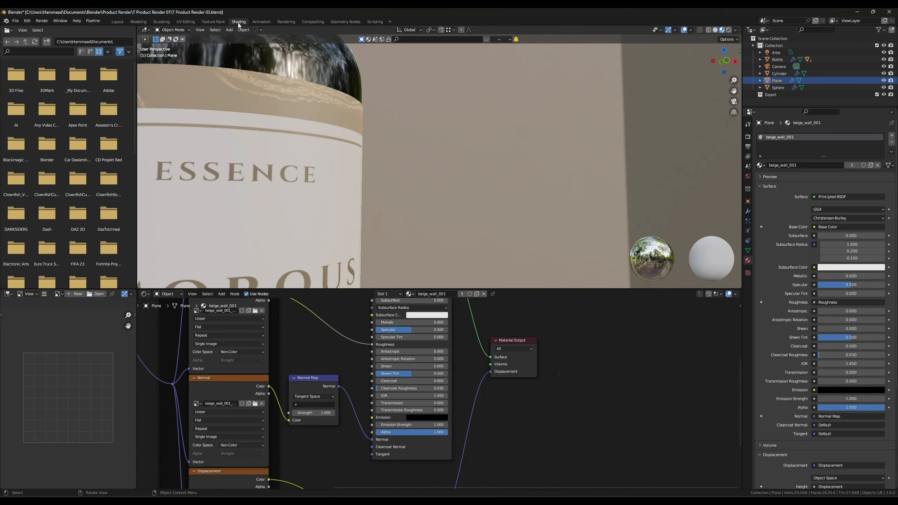
pyautogui.moveTo(280, 88)
pyautogui.mouseDown(button='middle')
pyautogui.moveTo(338, 155)
pyautogui.moveTo(366, 165)
pyautogui.mouseUp(button='middle')
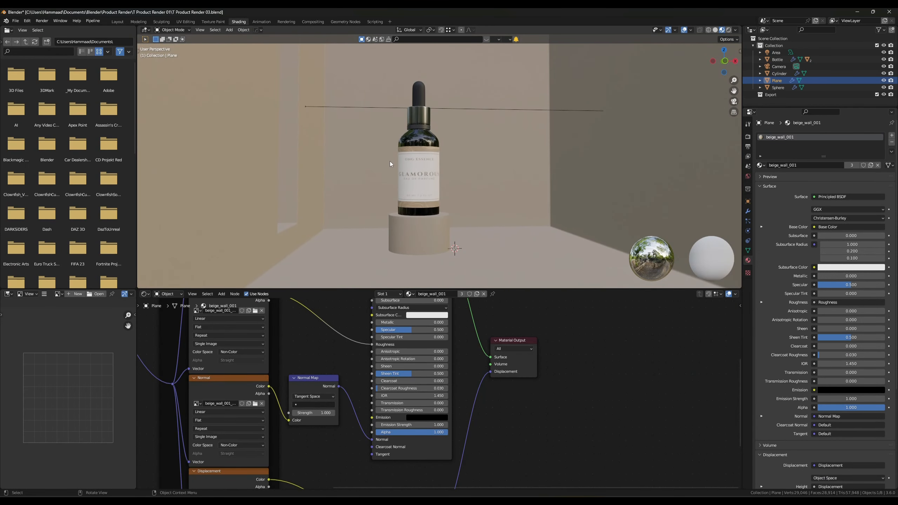
pyautogui.press('KP_0')
pyautogui.click(728, 31)
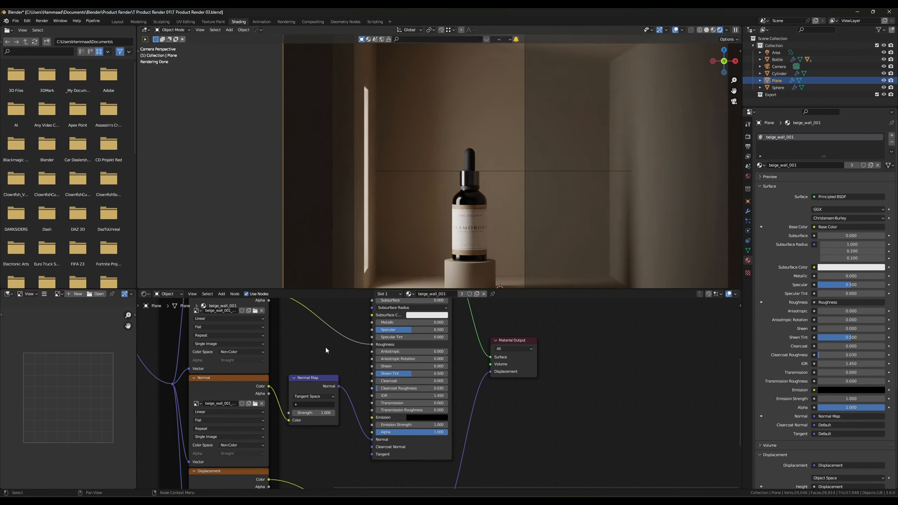
# - Insert a Hue/Saturation/Value node between the Base Color texture and the Principled BSDF's Base Color input
pyautogui.scroll(-4, 330, 396)
pyautogui.moveTo(334, 386); pyautogui.dragTo(391, 442, button='middle')
pyautogui.scroll(4, 395, 358)
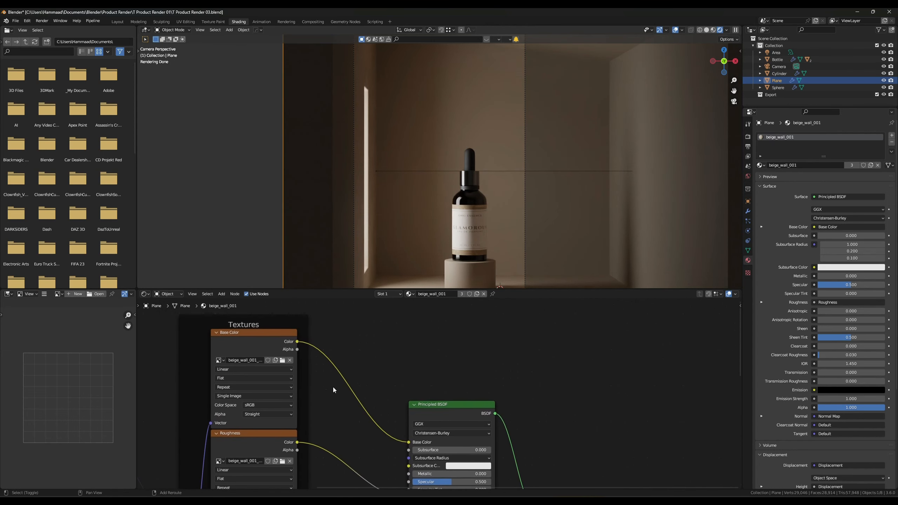
pyautogui.hotkey('shift', 'a')
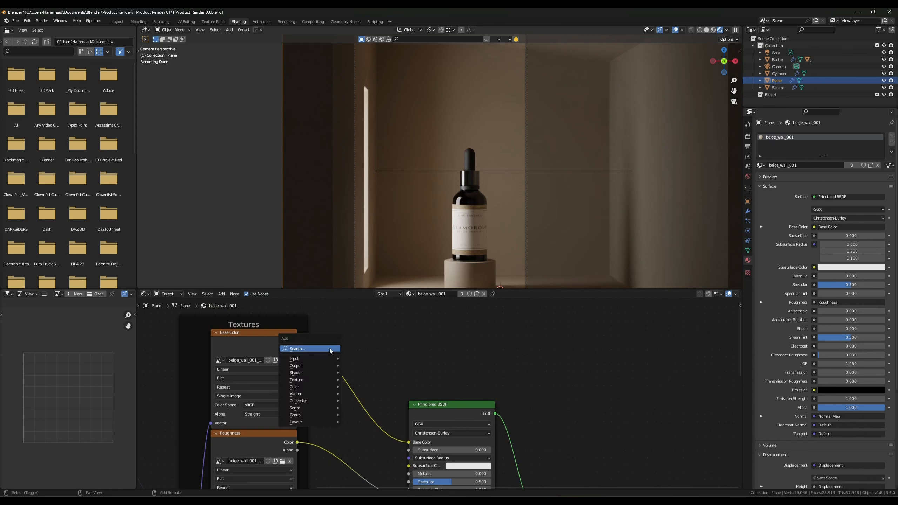
pyautogui.click(329, 348)
pyautogui.write('hue')
pyautogui.click(354, 360)
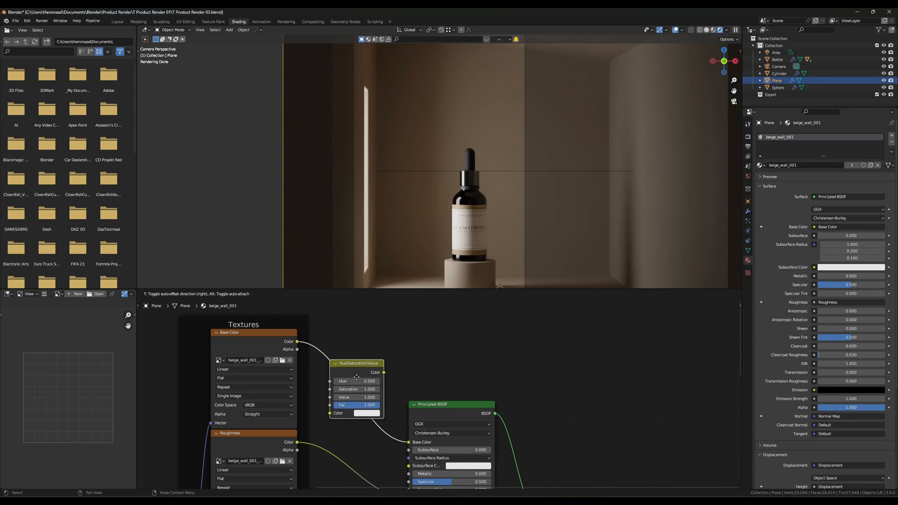
pyautogui.click(352, 372)
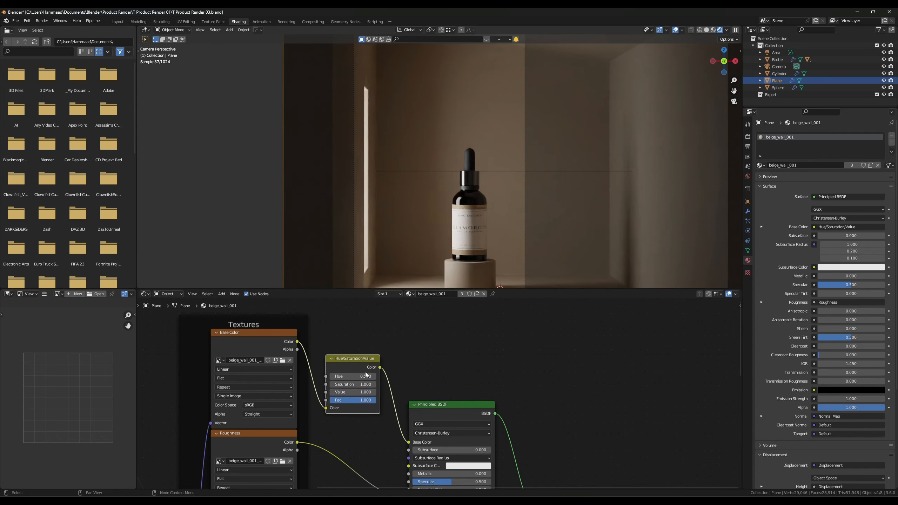
pyautogui.scroll(2, 365, 374)
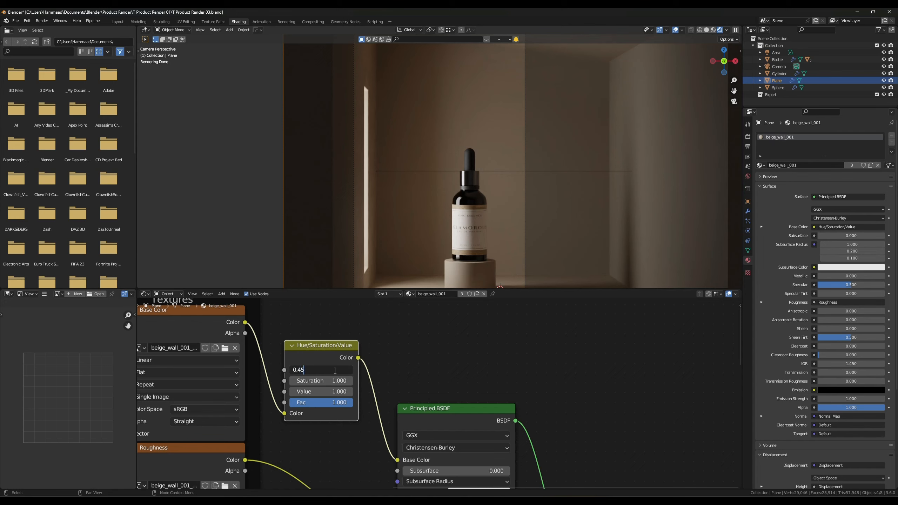
# - Set the Hue/Saturation/Value node's hue to 0.46 and saturation to 0.5 to mute the plaster's color
pyautogui.press('Return')
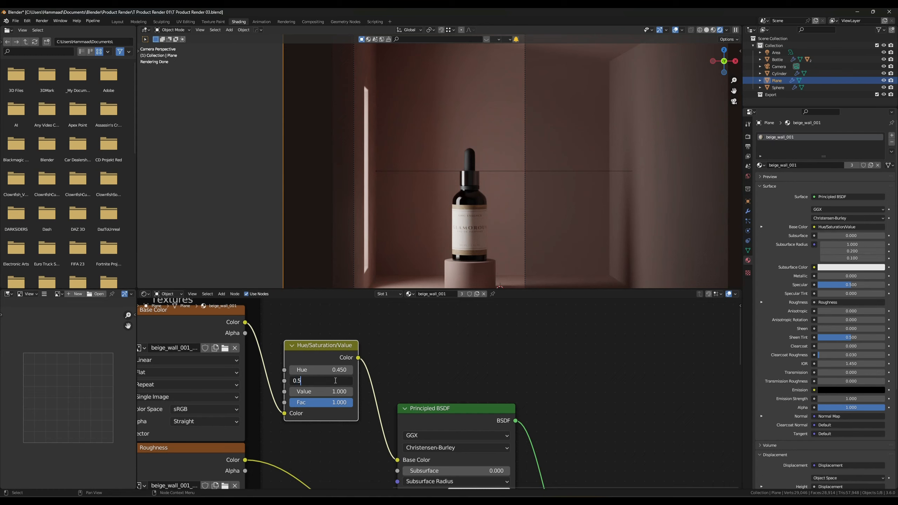
pyautogui.press('Return')
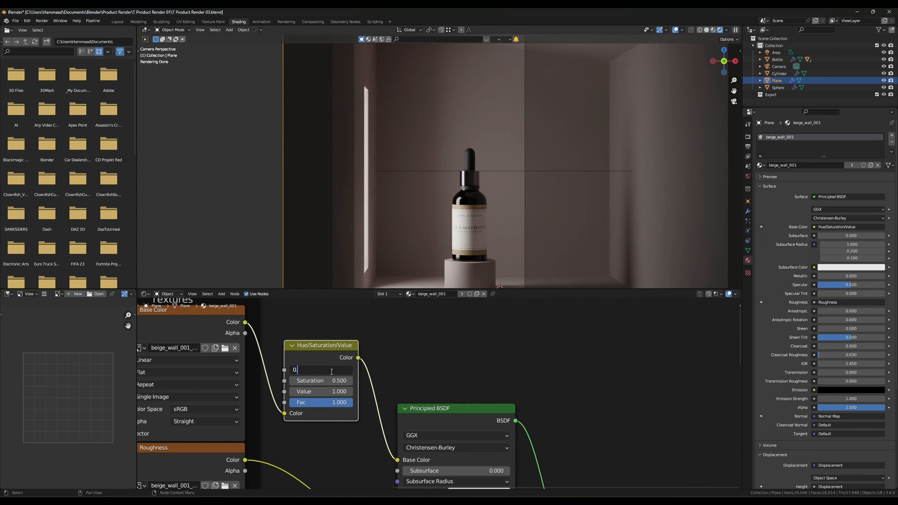
pyautogui.click(332, 370)
pyautogui.write('0.46')
pyautogui.press('Return')
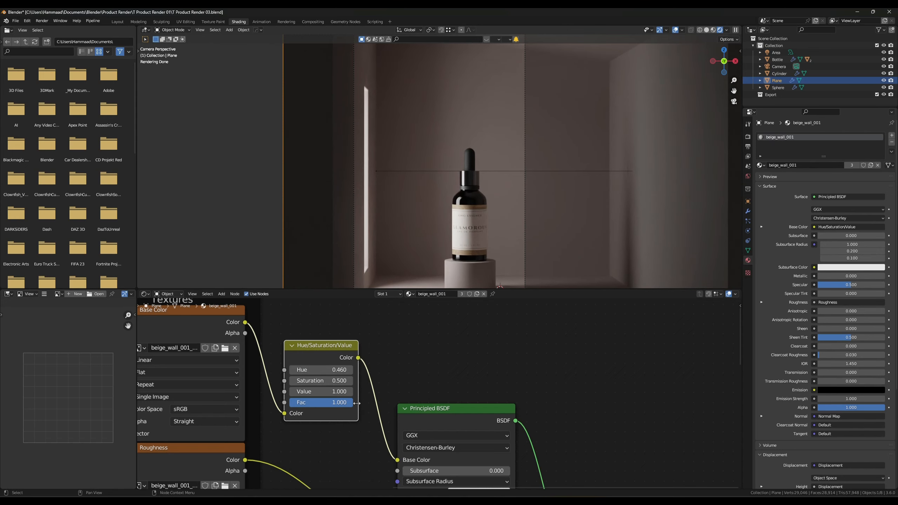
# - Return to the Layout workspace and set the power of the area light outside the window to 3 W
pyautogui.click(118, 22)
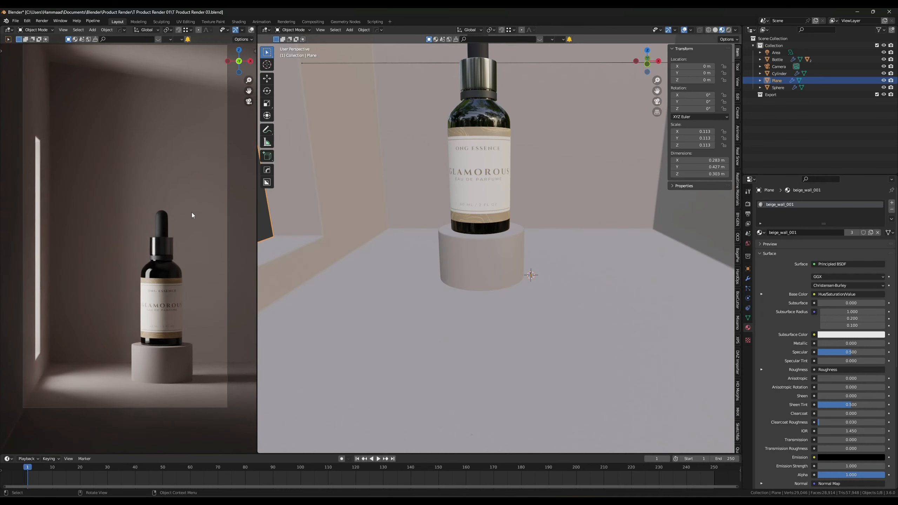
pyautogui.scroll(-1, 192, 212)
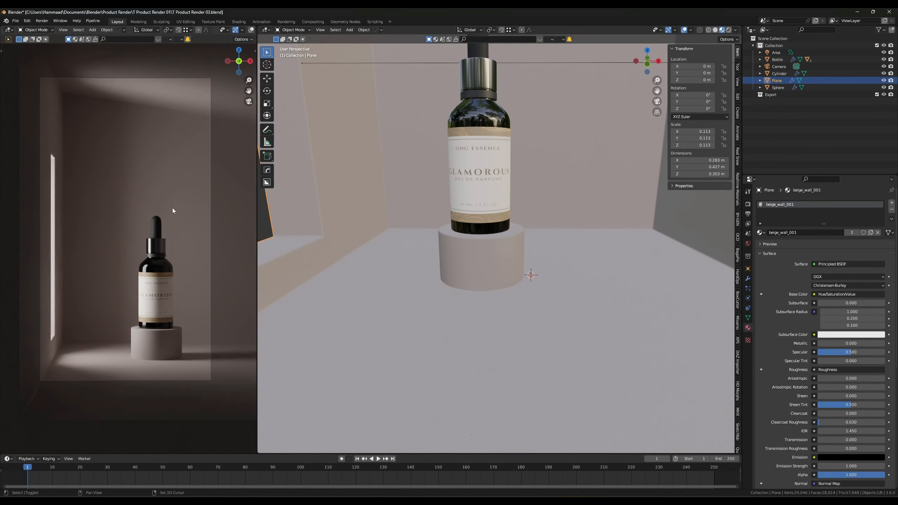
pyautogui.scroll(1, 170, 210)
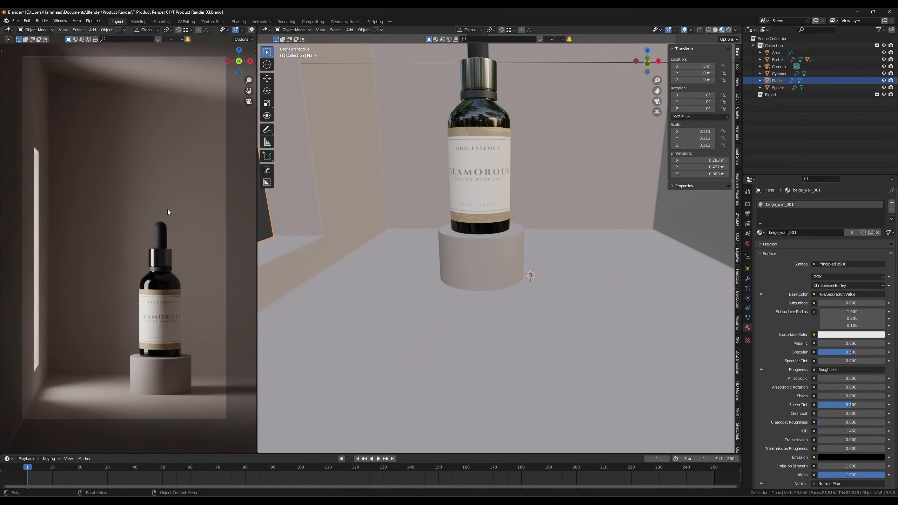
pyautogui.scroll(-3, 400, 271)
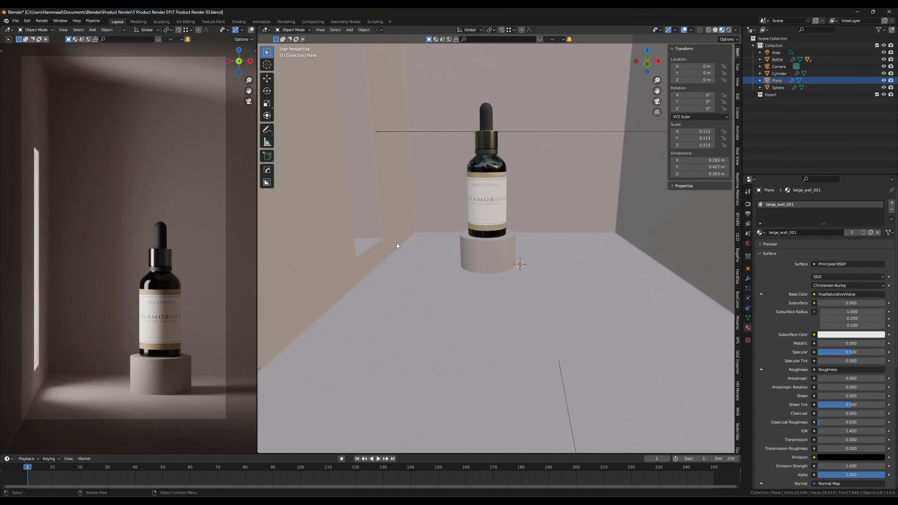
pyautogui.scroll(-5, 396, 243)
pyautogui.moveTo(397, 243); pyautogui.dragTo(388, 208, button='middle')
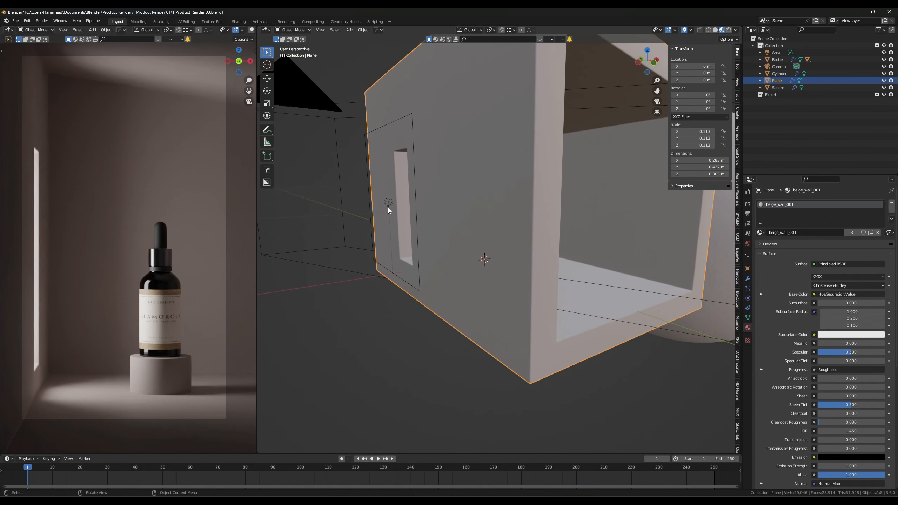
pyautogui.click(388, 207)
pyautogui.moveTo(636, 295); pyautogui.dragTo(609, 294, button='middle')
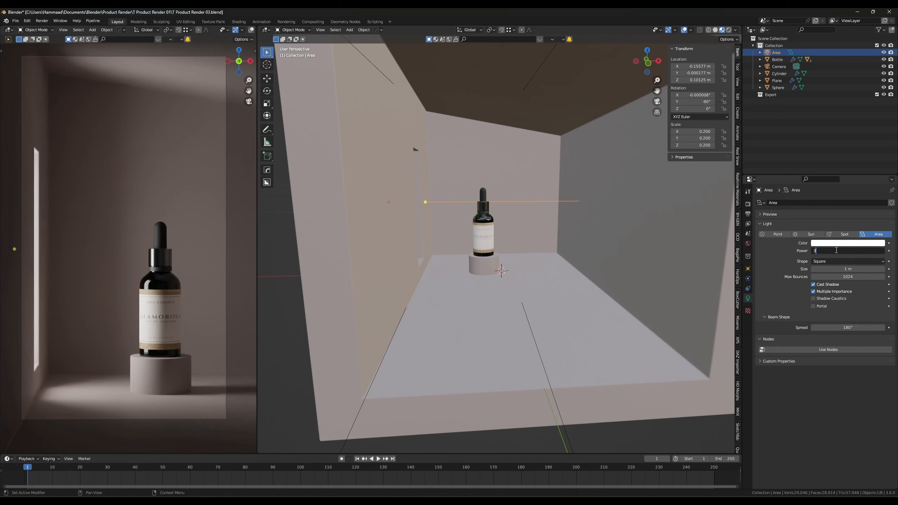
pyautogui.press('Return')
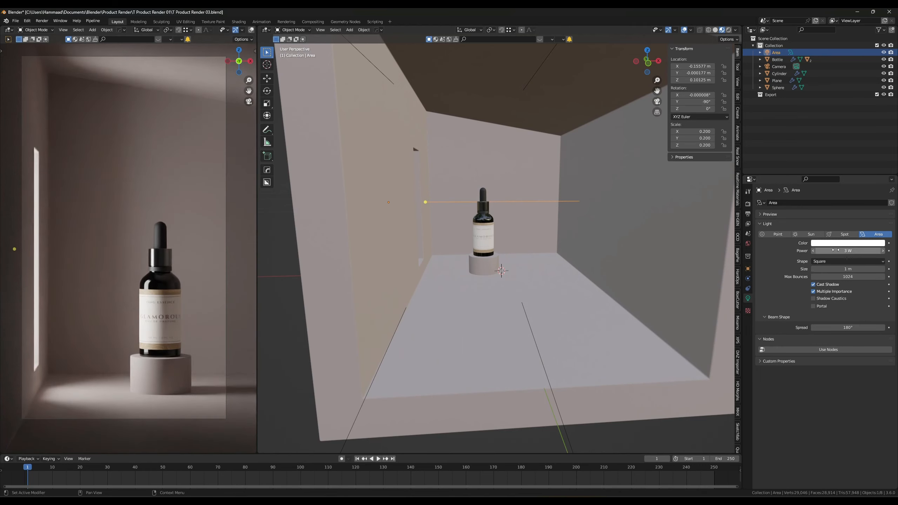
# - Try the area light's power at 5 W and 4 W, and restore it to 3 W
pyautogui.write('5')
pyautogui.press('Return')
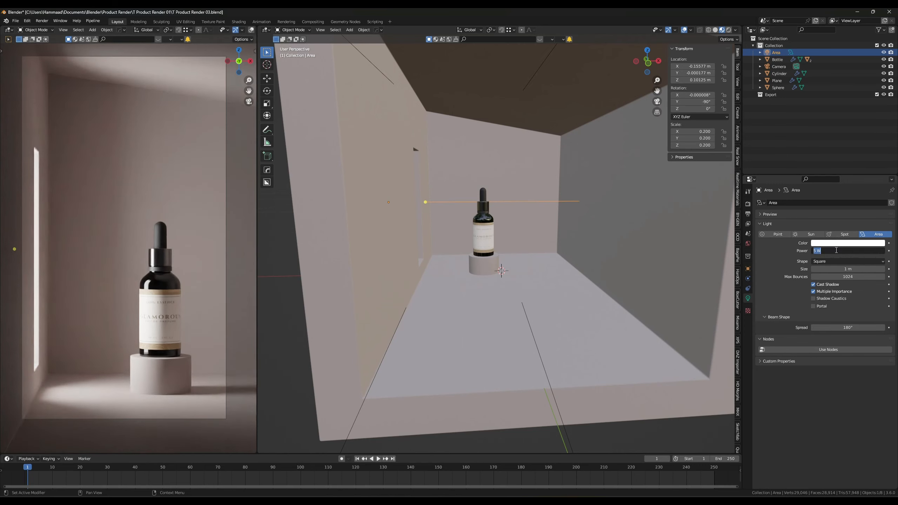
pyautogui.write('4')
pyautogui.press('Return')
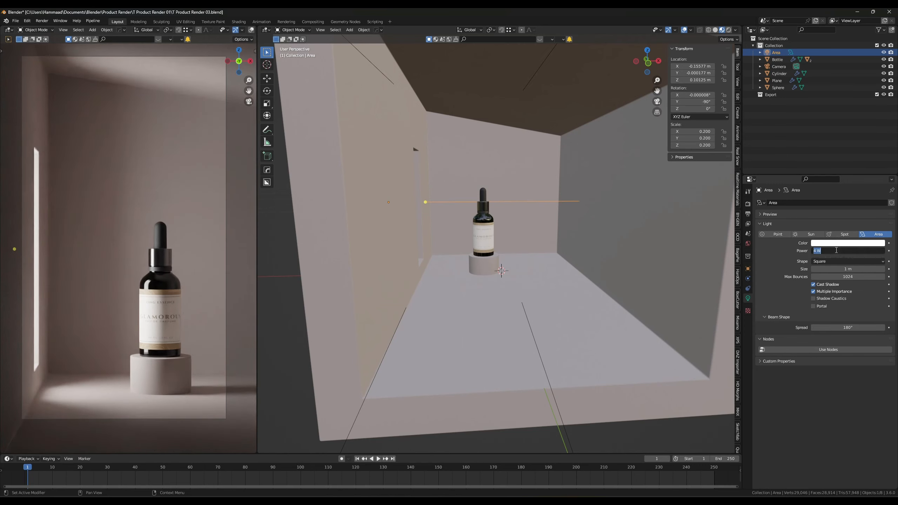
pyautogui.write('3')
pyautogui.press('Return')
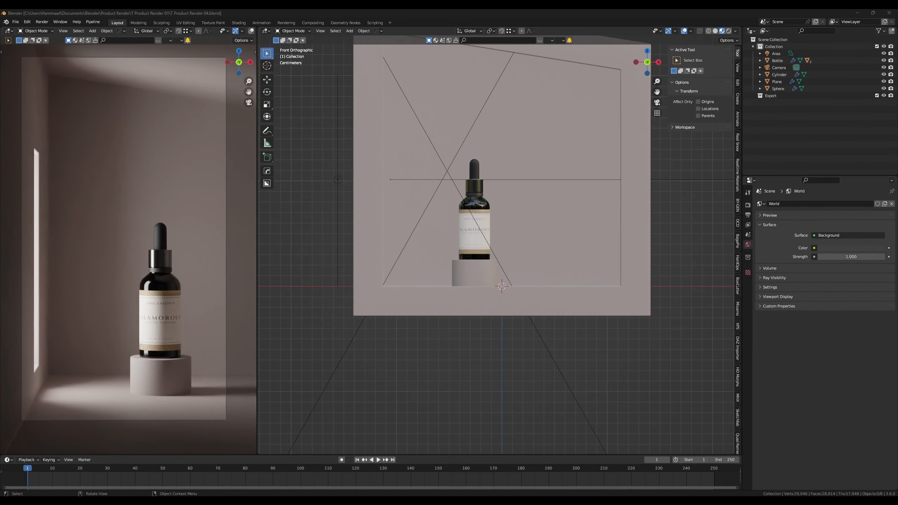
# - Switch to Sketchfab in the browser, look through the branch search results and open the Tree Branch model
pyautogui.hotkey('alt', 'Tab')
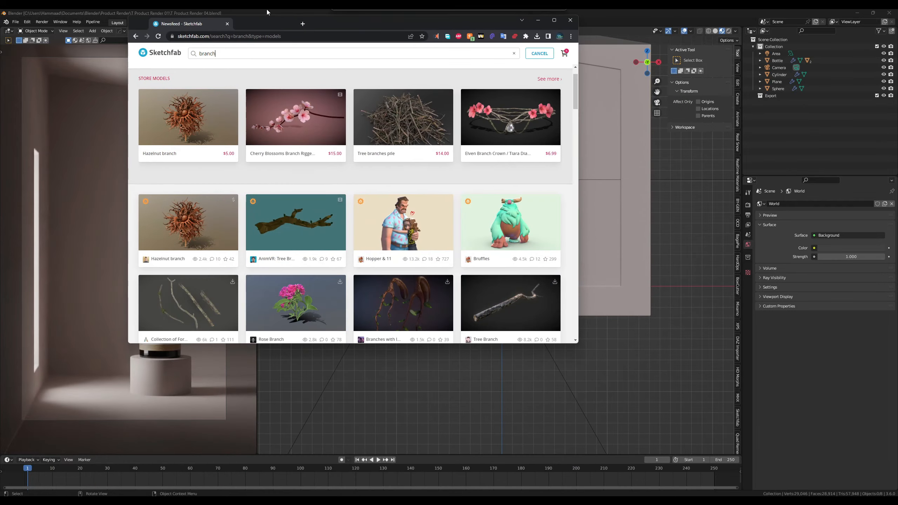
pyautogui.doubleClick(334, 26)
pyautogui.scroll(-2, 386, 159)
pyautogui.scroll(1, 387, 161)
pyautogui.scroll(-5, 499, 257)
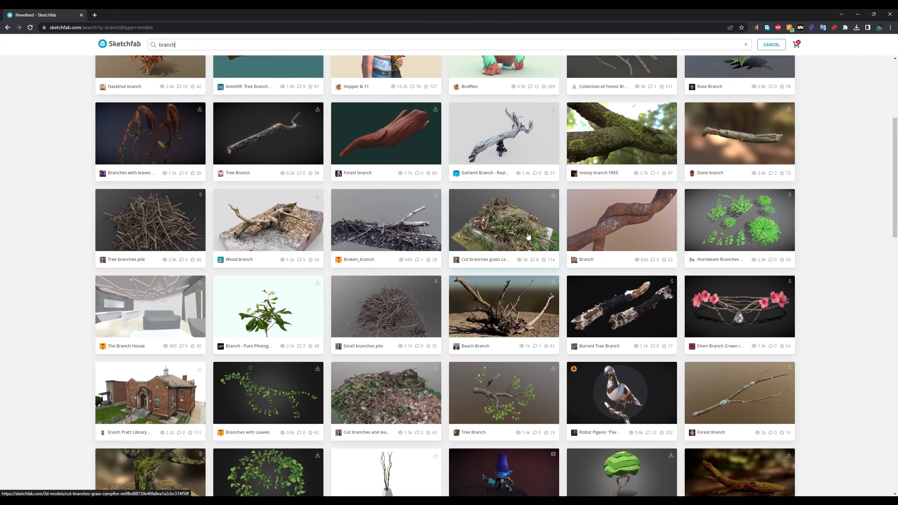
pyautogui.scroll(-2, 518, 277)
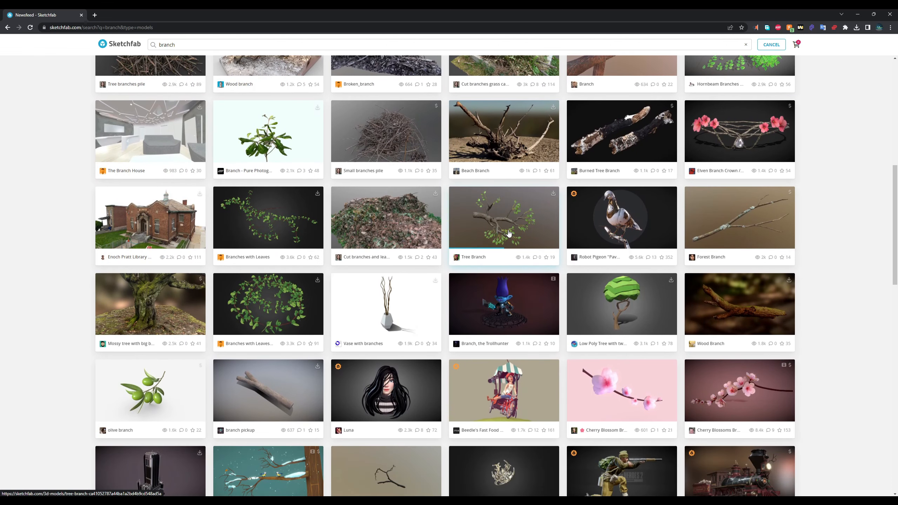
pyautogui.click(508, 233)
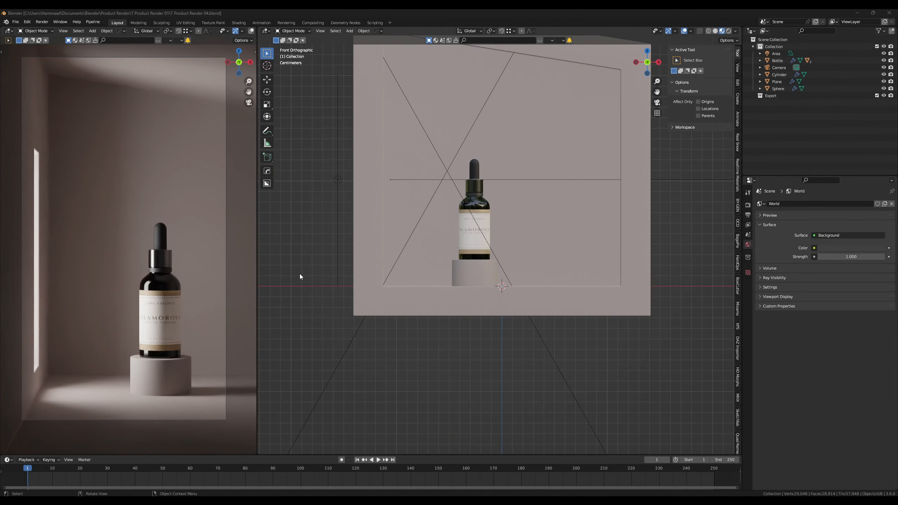
# - Import the Branch.fbx model from the Mesh folder into the Blender scene
pyautogui.click(16, 22)
pyautogui.moveTo(45, 116)
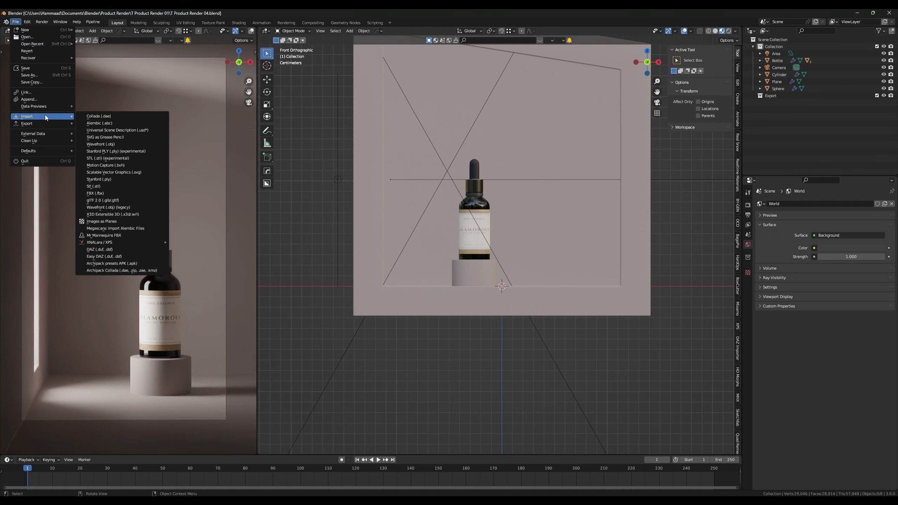
pyautogui.click(98, 194)
pyautogui.click(292, 241)
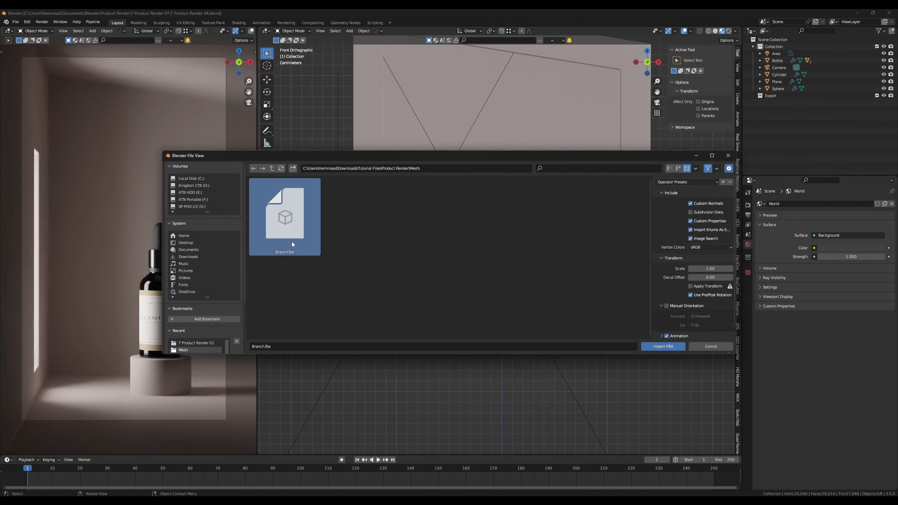
pyautogui.click(651, 348)
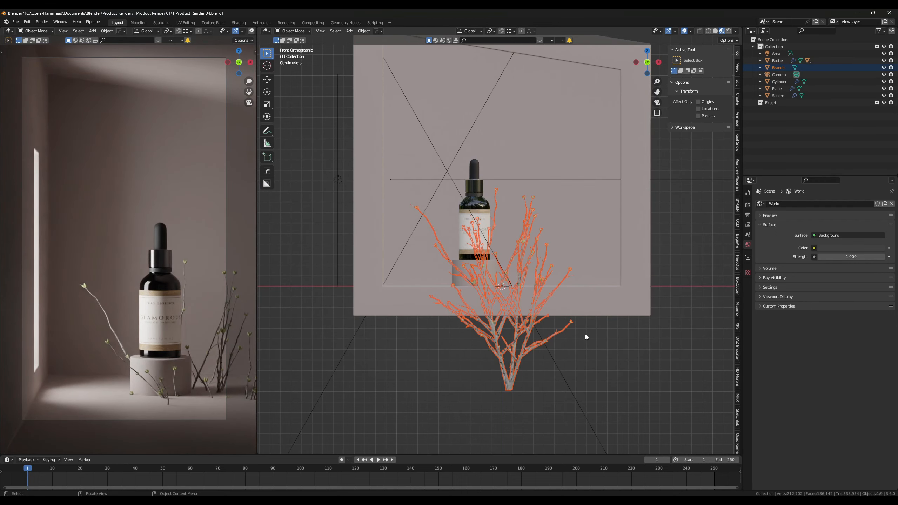
# - Raise the imported branch about 0.105 m along the Z axis so it stands inside the box
pyautogui.press('g')
pyautogui.press('z')
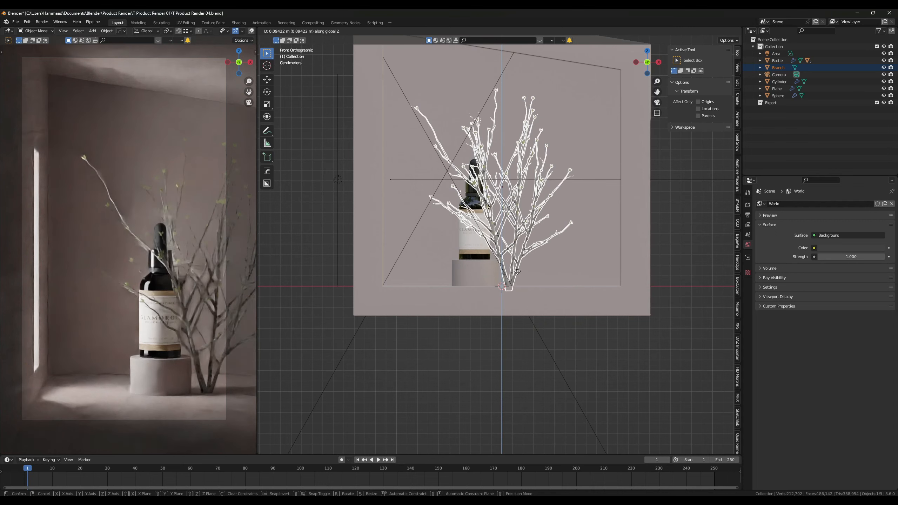
pyautogui.click(531, 261)
pyautogui.moveTo(531, 261); pyautogui.dragTo(495, 297, button='middle')
pyautogui.press('KP_1')
pyautogui.scroll(4, 496, 299)
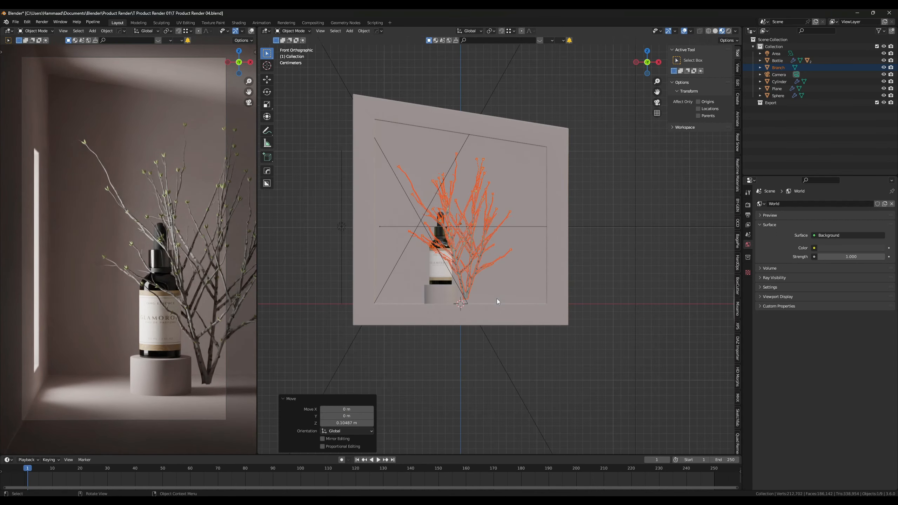
# - Shift the branch to the right of the bottle and rotate it about -32.5° in the front view so it leans toward the bottle
pyautogui.press('g')
pyautogui.click(580, 280)
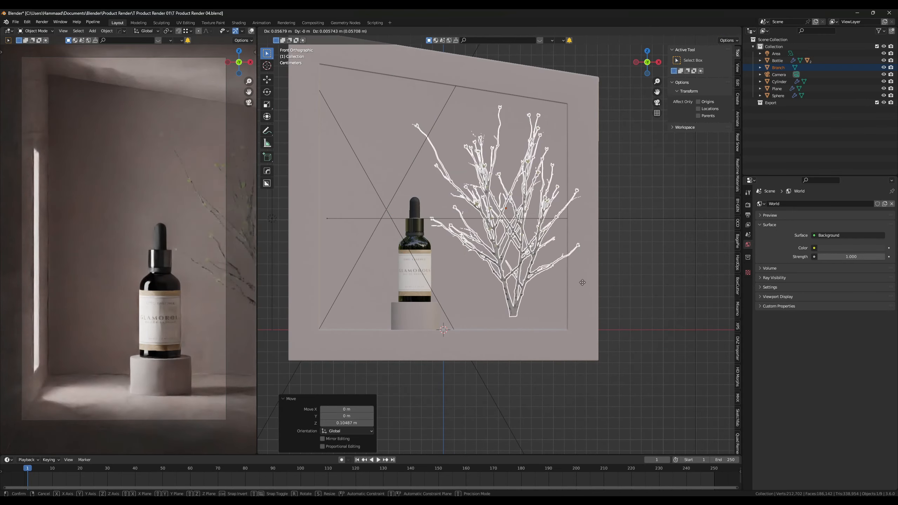
pyautogui.press('r')
pyautogui.click(570, 218)
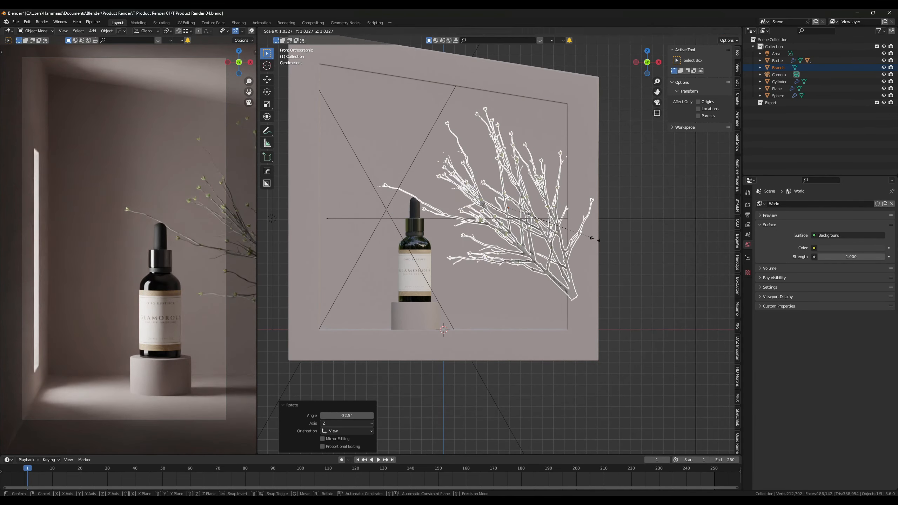
# - Scale the branch up by about 1.21 and nudge it about 0.011 m further to the right
pyautogui.press('s')
pyautogui.click(609, 246)
pyautogui.press('g')
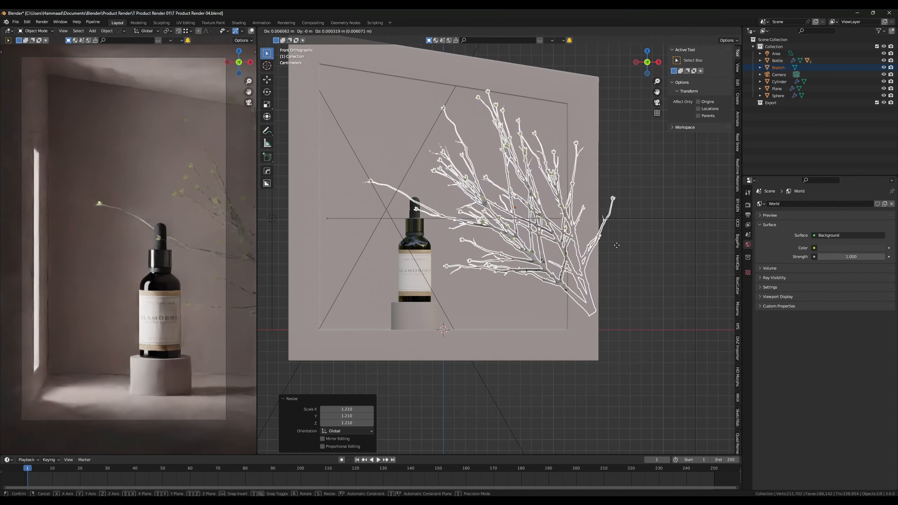
pyautogui.click(611, 246)
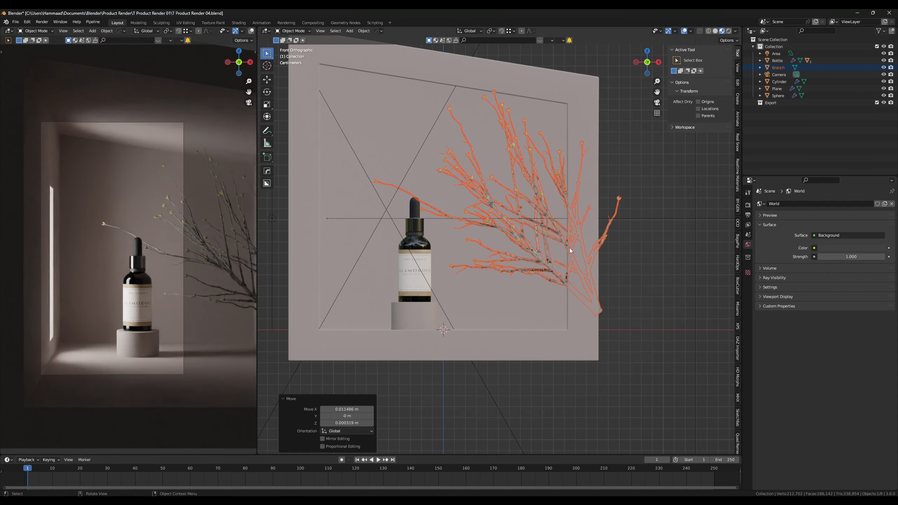
# - Move the branch slightly left and about 0.015 m up, and rotate it about 2.25° in the front view
pyautogui.press('g')
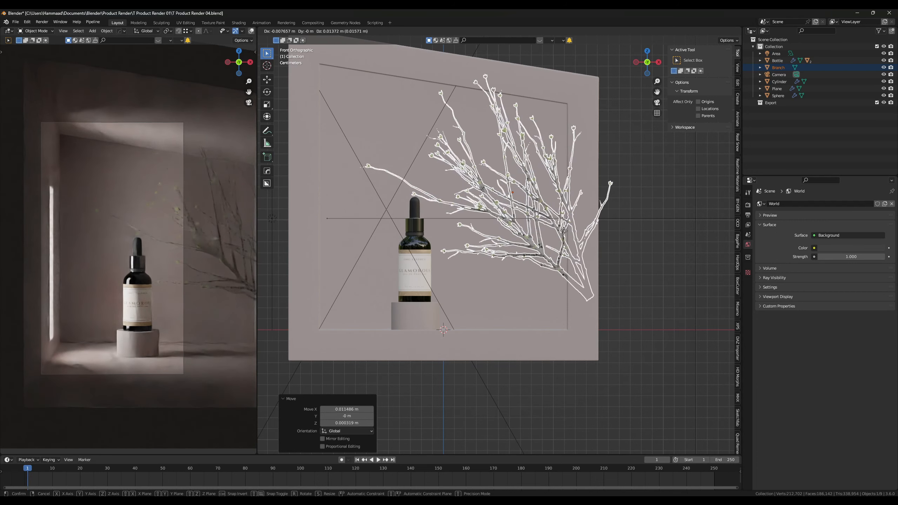
pyautogui.click(564, 234)
pyautogui.press('r')
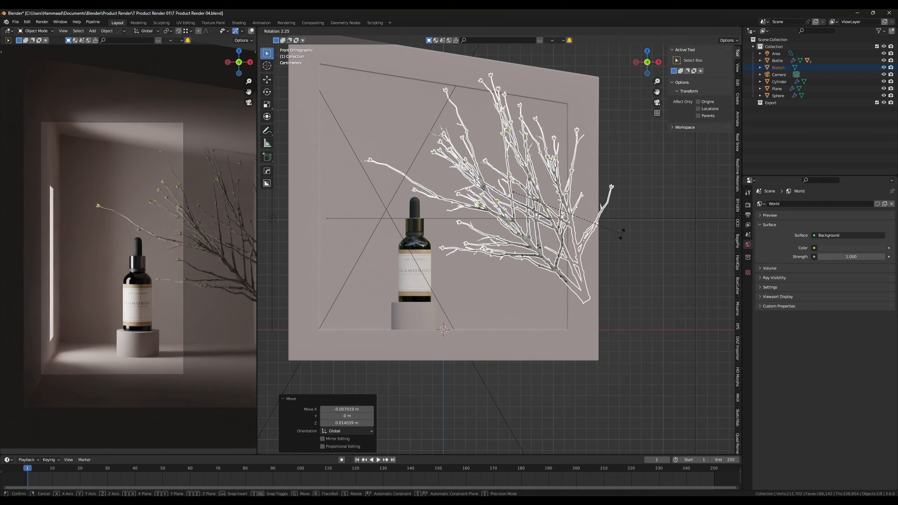
pyautogui.click(622, 235)
pyautogui.scroll(1, 529, 257)
pyautogui.scroll(1, 529, 257)
pyautogui.press('g')
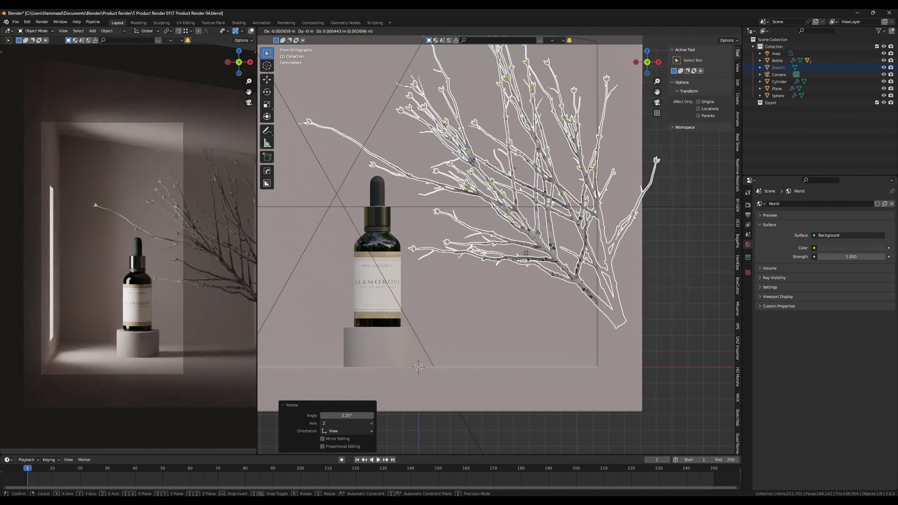
pyautogui.click(523, 252)
# - Scale the branch up by about 1.084 and lower it about 0.004 m along the Z axis
pyautogui.moveTo(523, 252)
pyautogui.mouseDown(button='middle')
pyautogui.moveTo(416, 248)
pyautogui.moveTo(474, 277)
pyautogui.moveTo(464, 262)
pyautogui.moveTo(491, 267)
pyautogui.moveTo(427, 259)
pyautogui.moveTo(509, 257)
pyautogui.mouseUp(button='middle')
pyautogui.scroll(-6, 426, 262)
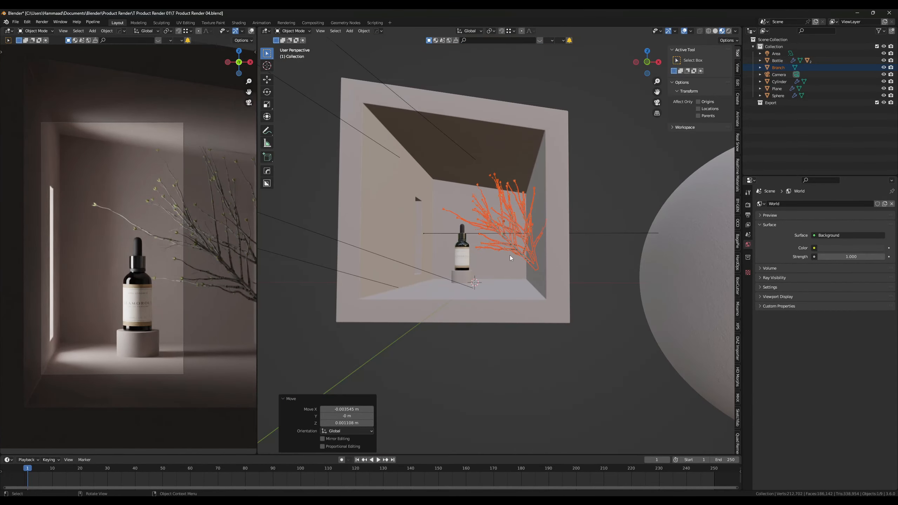
pyautogui.click(581, 235)
pyautogui.moveTo(569, 277); pyautogui.dragTo(515, 300, button='middle')
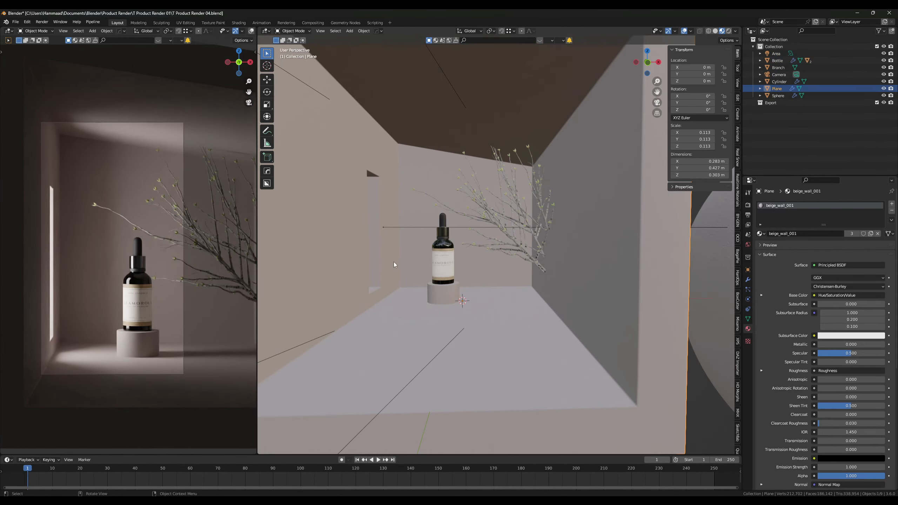
pyautogui.scroll(1, 145, 252)
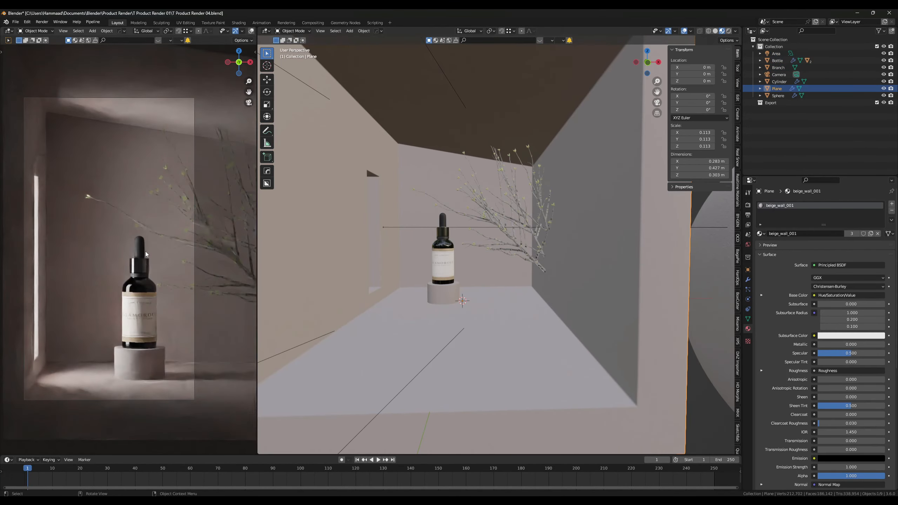
pyautogui.click(475, 216)
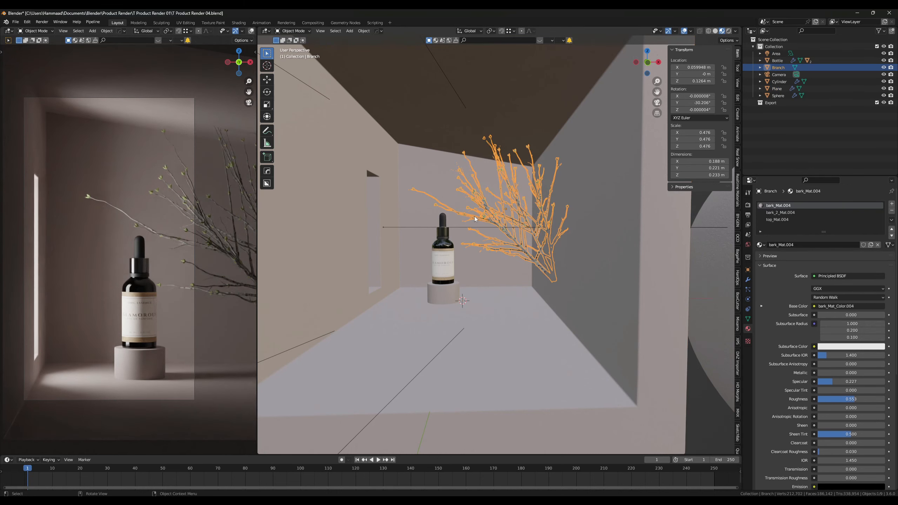
pyautogui.press('s')
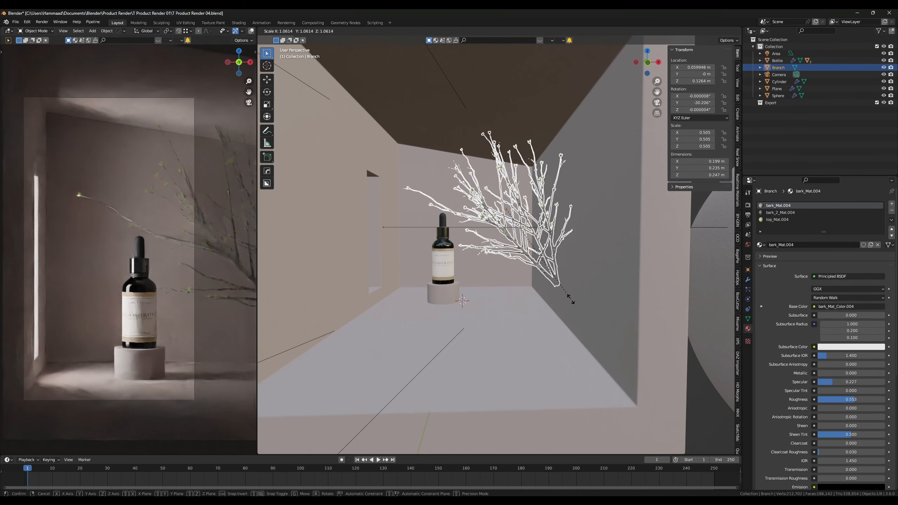
pyautogui.click(573, 300)
pyautogui.press('g')
pyautogui.press('z')
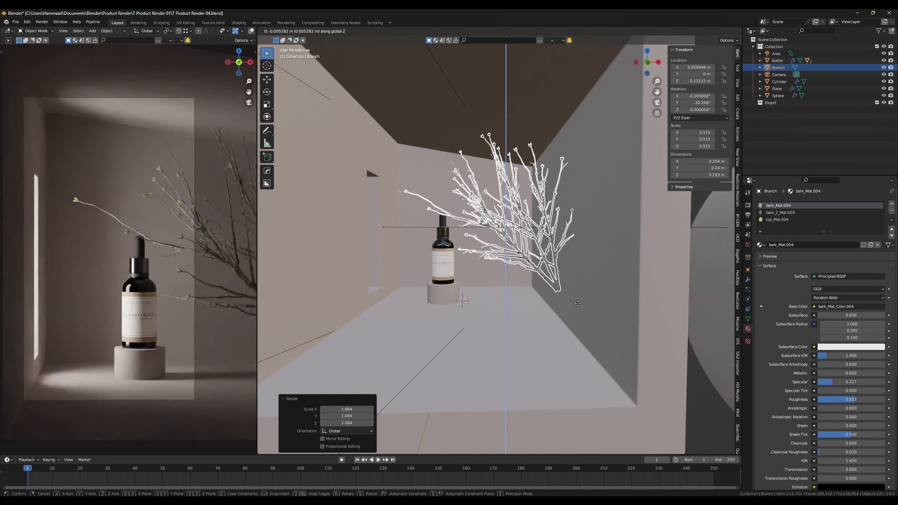
pyautogui.click(578, 305)
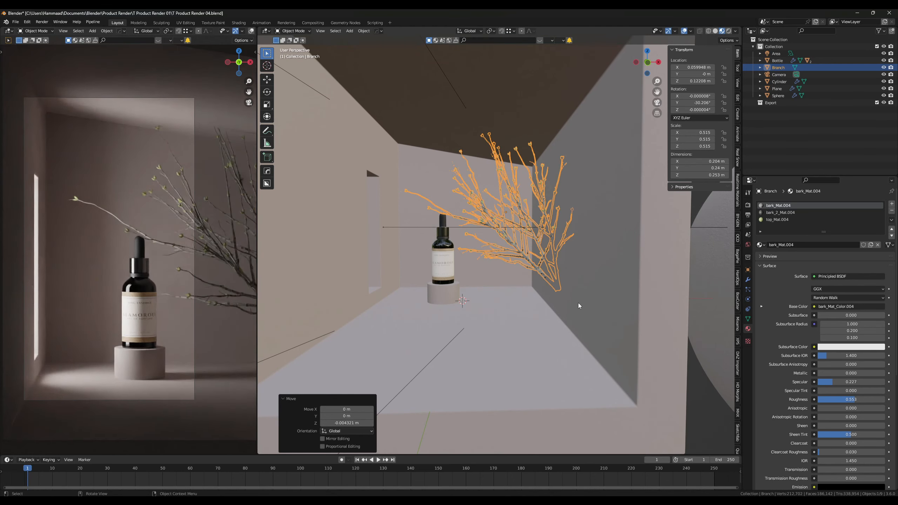
# - Rotate the branch about 2.04° in the front view and lower it about 0.0043 m along the Z axis
pyautogui.press('KP_1')
pyautogui.scroll(6, 579, 304)
pyautogui.keyDown('shift'); pyautogui.moveTo(418, 236); pyautogui.dragTo(488, 280, button='middle'); pyautogui.keyUp('shift')
pyautogui.scroll(-2, 522, 250)
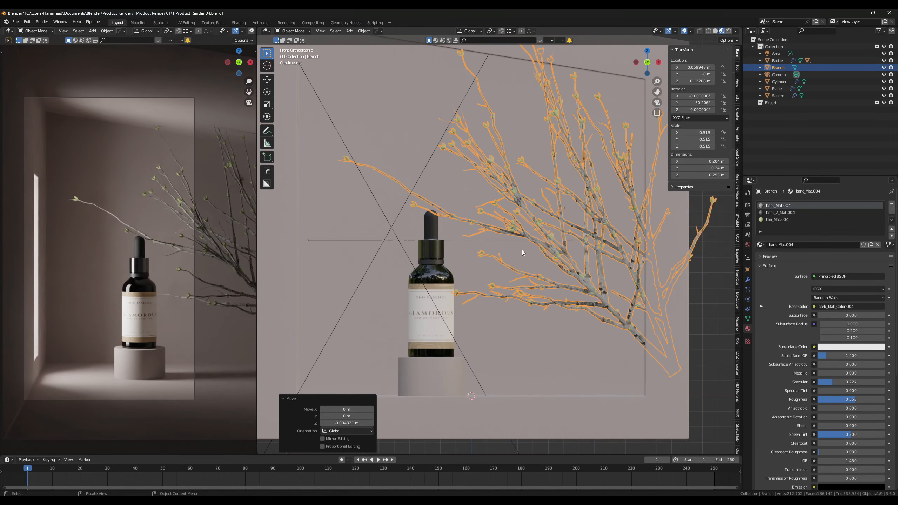
pyautogui.press('r')
pyautogui.click(553, 254)
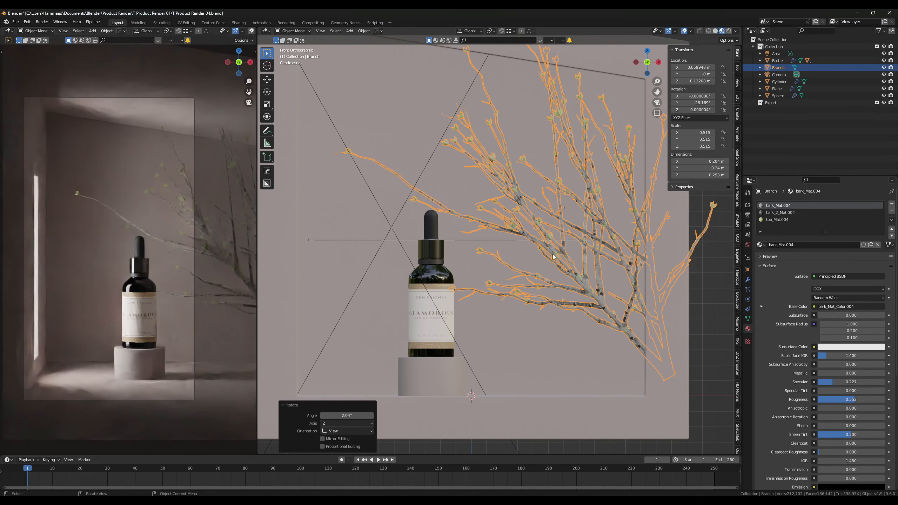
pyautogui.moveTo(553, 254); pyautogui.dragTo(521, 278, button='middle')
pyautogui.press('KP_1')
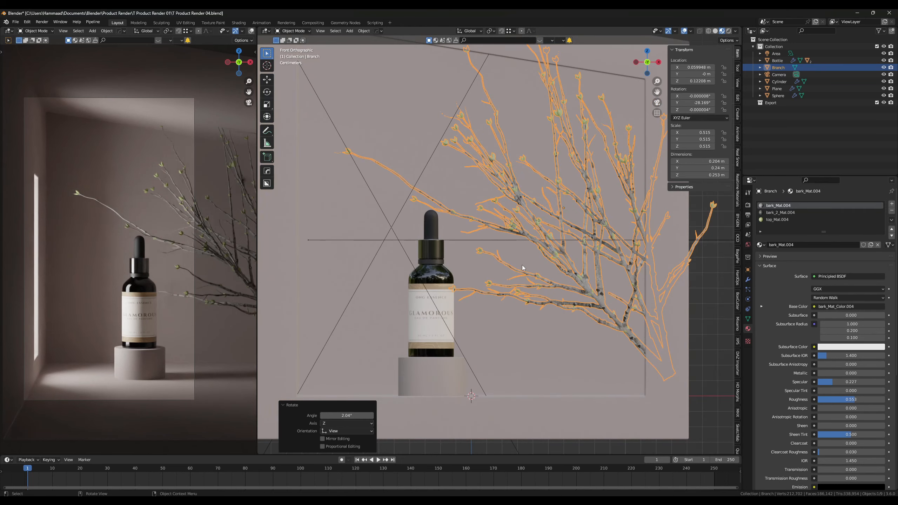
pyautogui.press('g')
pyautogui.press('z')
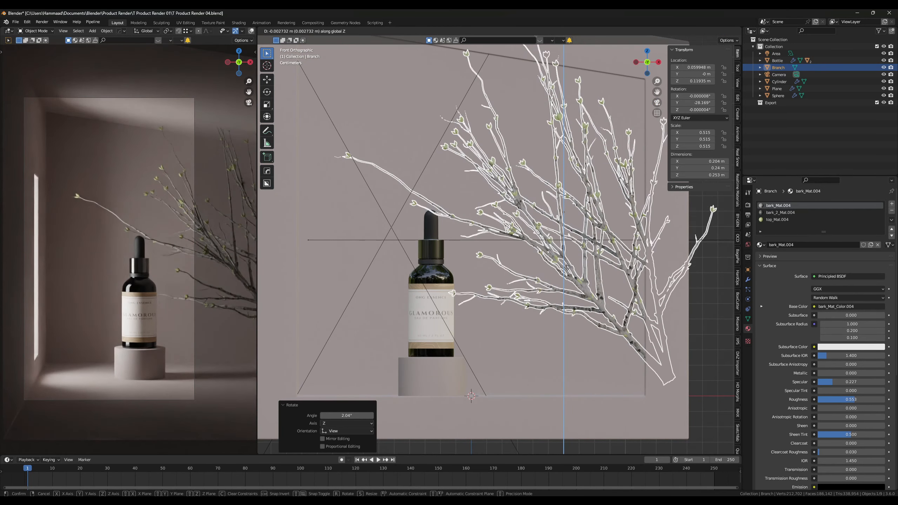
pyautogui.click(568, 268)
# - Scale the branch down by about 0.981 and shift it about 0.0027 m to the right in the front view
pyautogui.press('s')
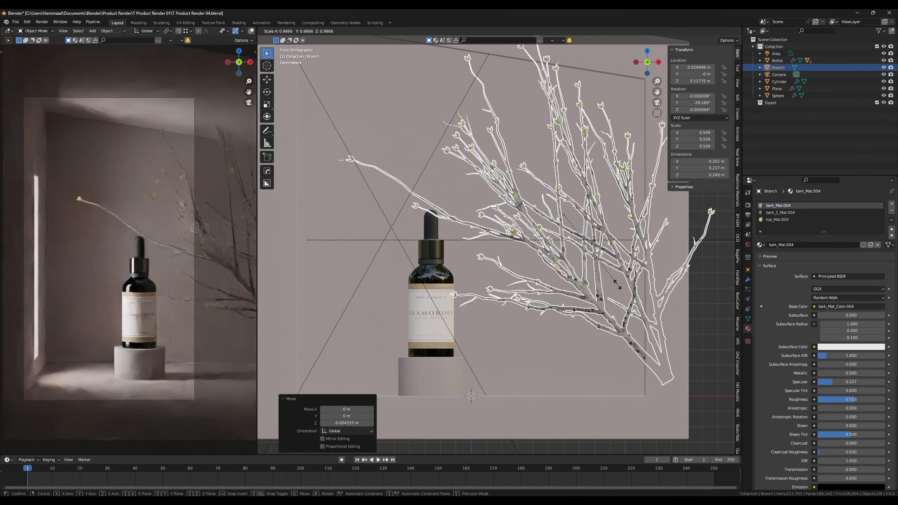
pyautogui.click(618, 287)
pyautogui.press('g')
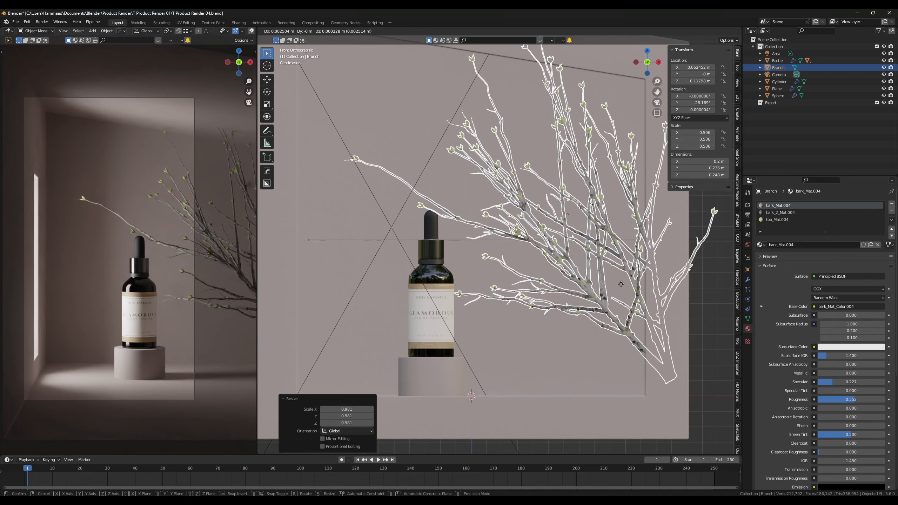
pyautogui.click(620, 284)
# - Lower the branch along the Z axis by about 0.010 m in total, checking its height inside the box
pyautogui.moveTo(621, 284); pyautogui.dragTo(531, 287, button='middle')
pyautogui.scroll(-2, 538, 306)
pyautogui.scroll(-3, 530, 288)
pyautogui.press('g')
pyautogui.press('z')
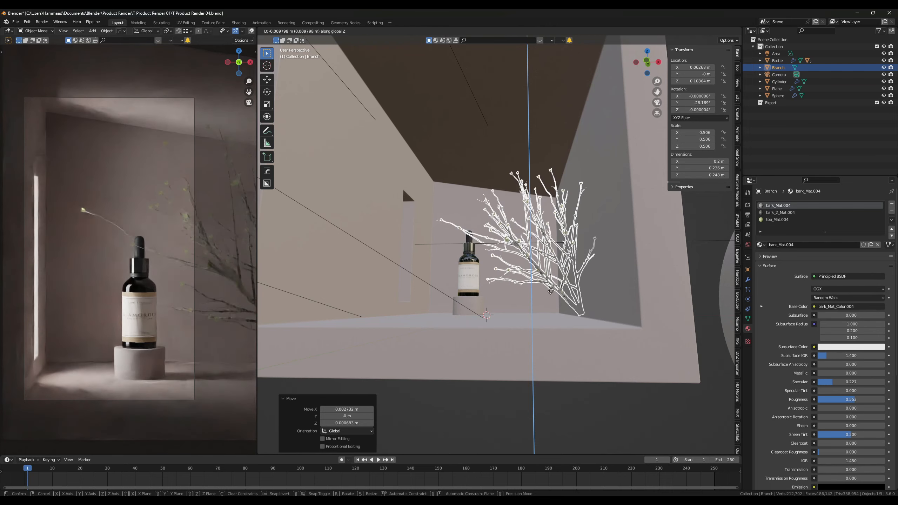
pyautogui.click(550, 290)
pyautogui.moveTo(494, 299); pyautogui.dragTo(539, 324, button='middle')
pyautogui.scroll(5, 504, 328)
pyautogui.press('g')
pyautogui.press('z')
pyautogui.click(538, 323)
# - Rotate the branch about -5.88° in the front view and move it about 0.0024 m right and 0.0033 m up
pyautogui.press('r')
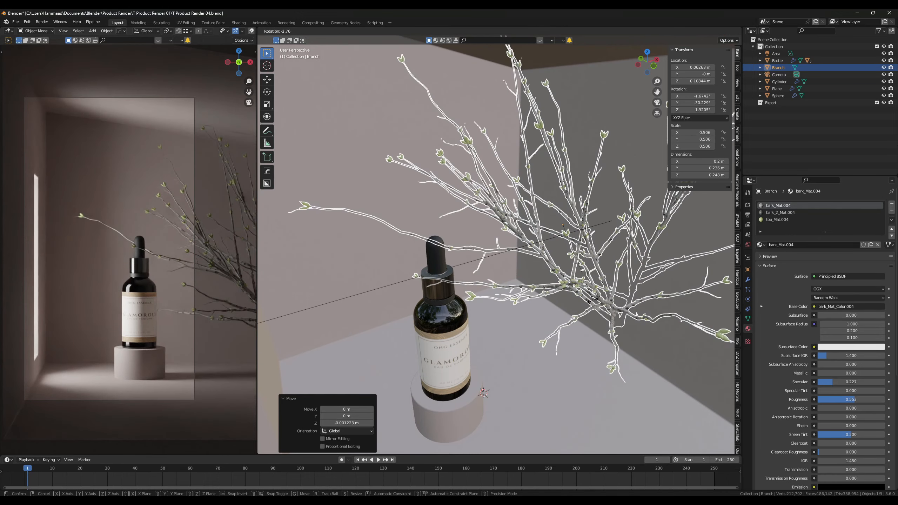
pyautogui.rightClick(582, 315)
pyautogui.moveTo(582, 315); pyautogui.dragTo(558, 297, button='middle')
pyautogui.press('KP_1')
pyautogui.press('t')
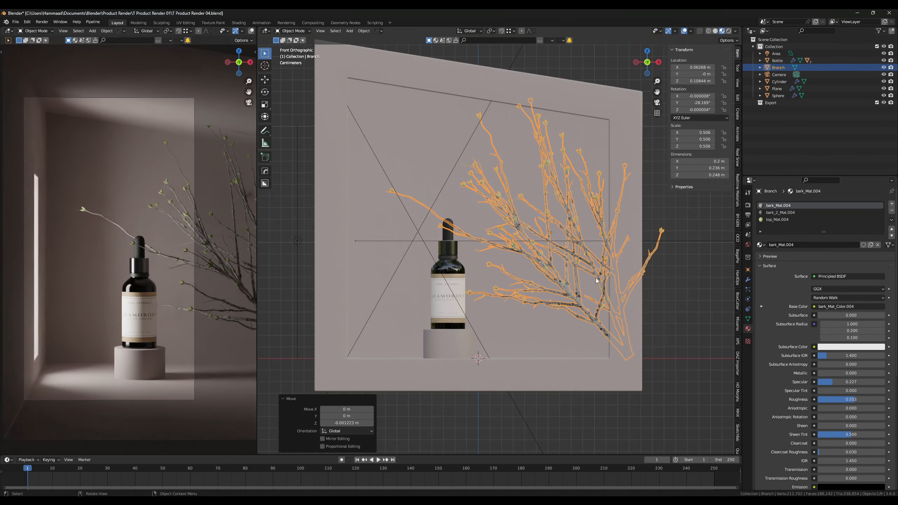
pyautogui.press('r')
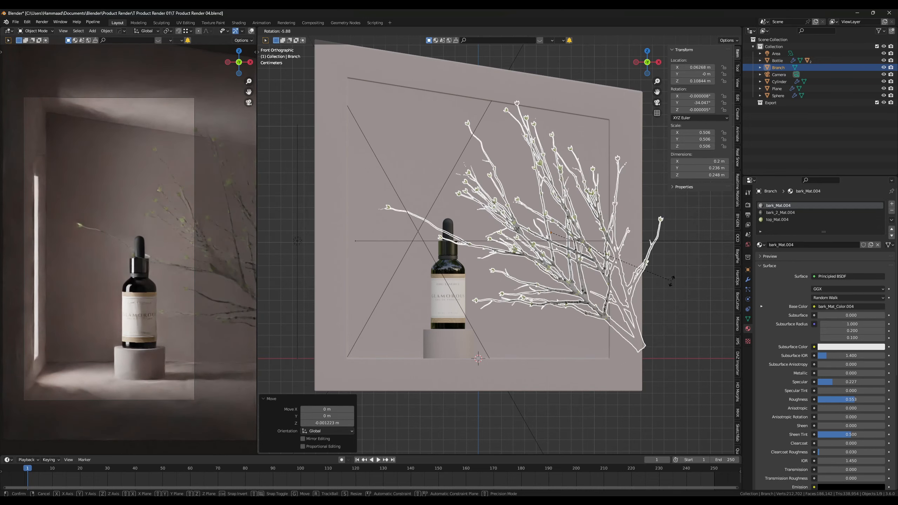
pyautogui.click(670, 281)
pyautogui.press('g')
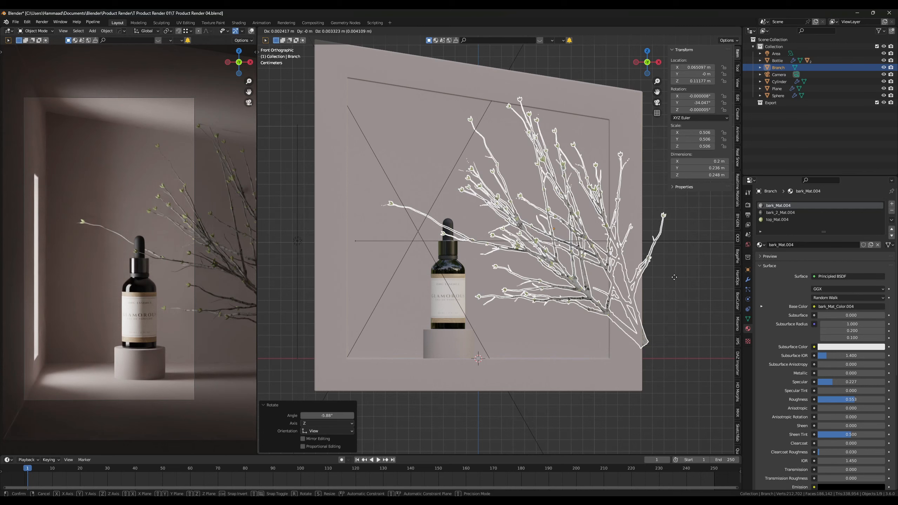
pyautogui.click(674, 277)
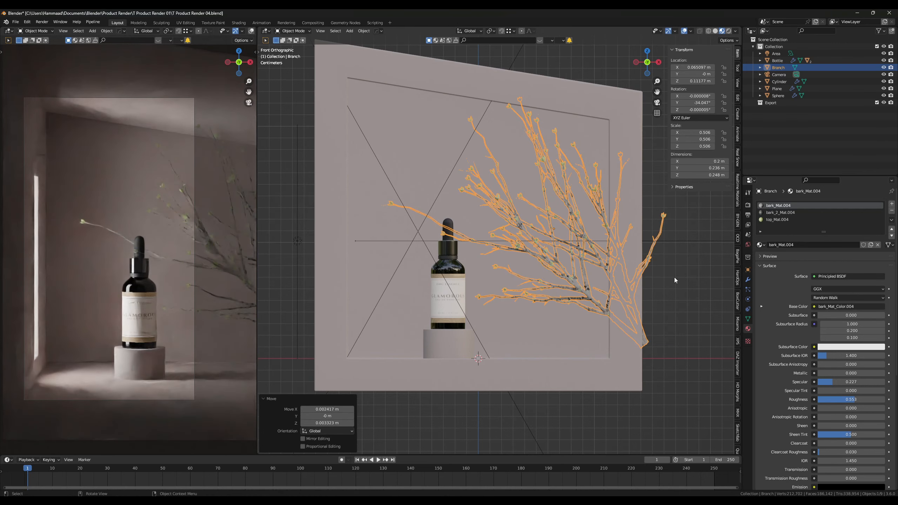
# - Deselect the branch and examine how it frames the bottle in the scene and in the rendered camera view
pyautogui.scroll(-2, 439, 375)
pyautogui.click(484, 393)
pyautogui.moveTo(454, 365); pyautogui.dragTo(462, 375, button='middle')
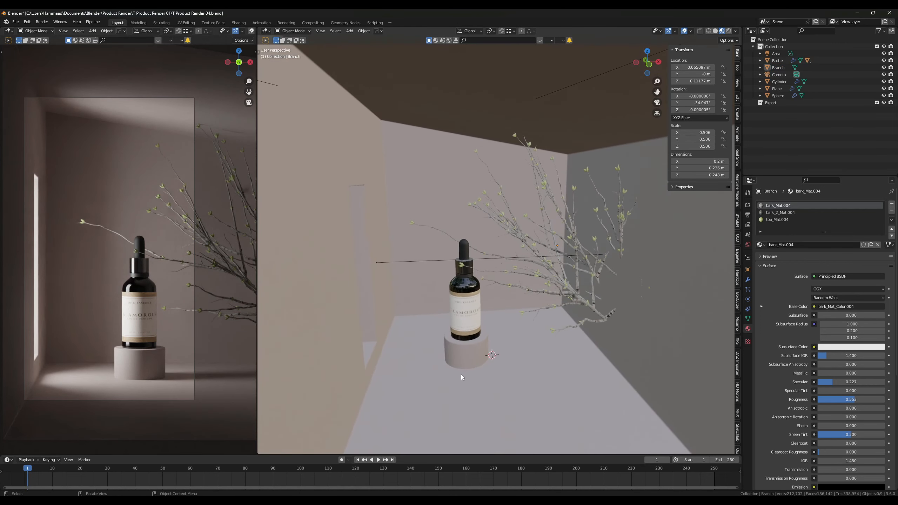
pyautogui.scroll(2, 110, 303)
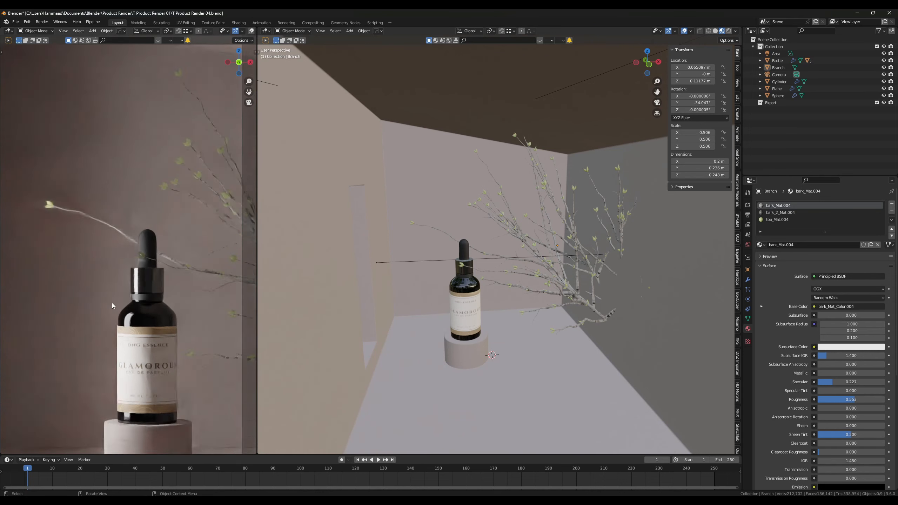
pyautogui.scroll(-2, 112, 303)
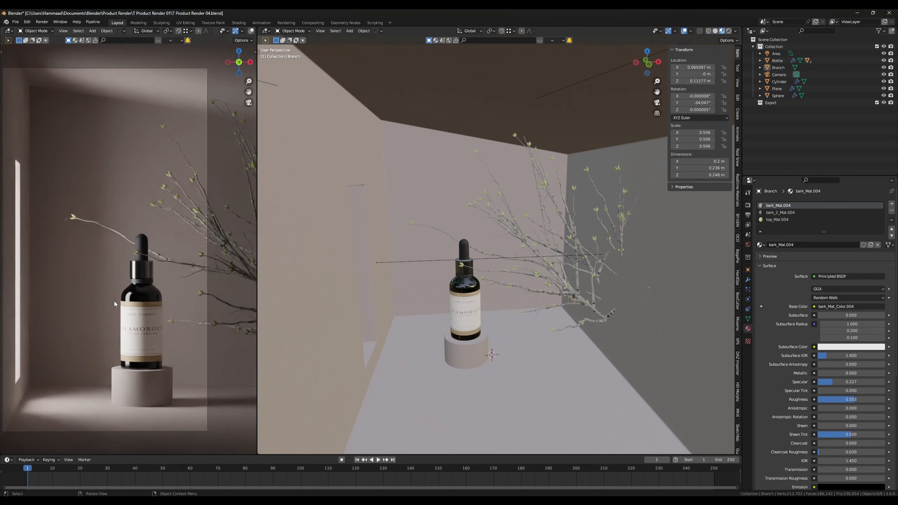
pyautogui.scroll(1, 115, 303)
pyautogui.scroll(-2, 119, 302)
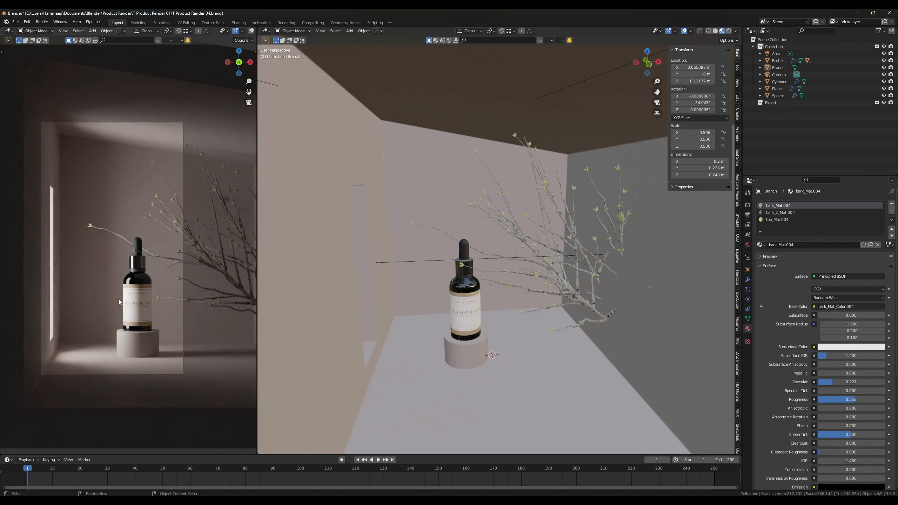
pyautogui.scroll(1, 119, 300)
pyautogui.scroll(1, 119, 299)
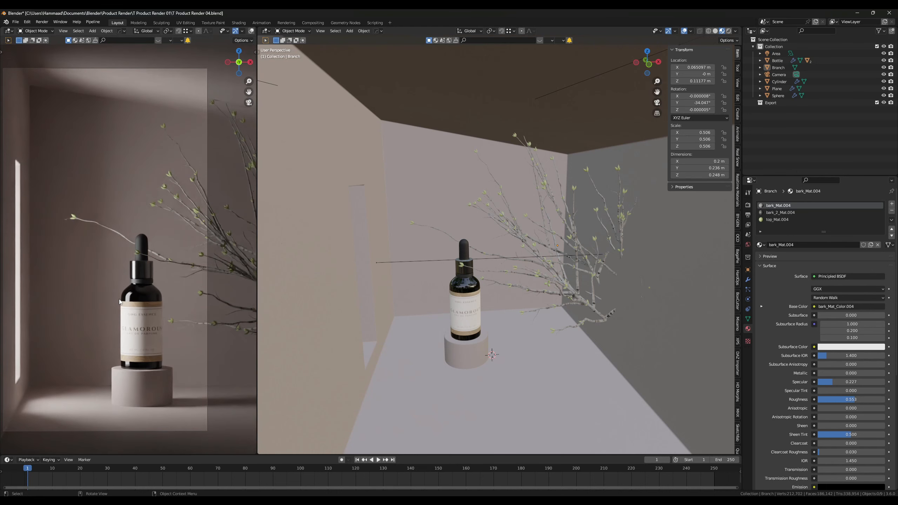
pyautogui.keyDown('shift'); pyautogui.moveTo(119, 298); pyautogui.dragTo(136, 297, button='middle'); pyautogui.keyUp('shift')
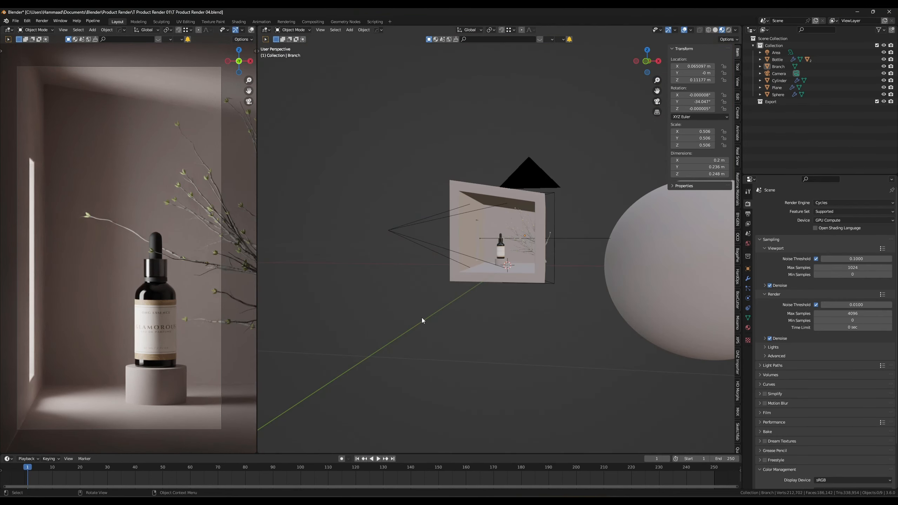
# - Delete the large sphere beside the plaster box
pyautogui.scroll(-2, 421, 317)
pyautogui.scroll(2, 534, 304)
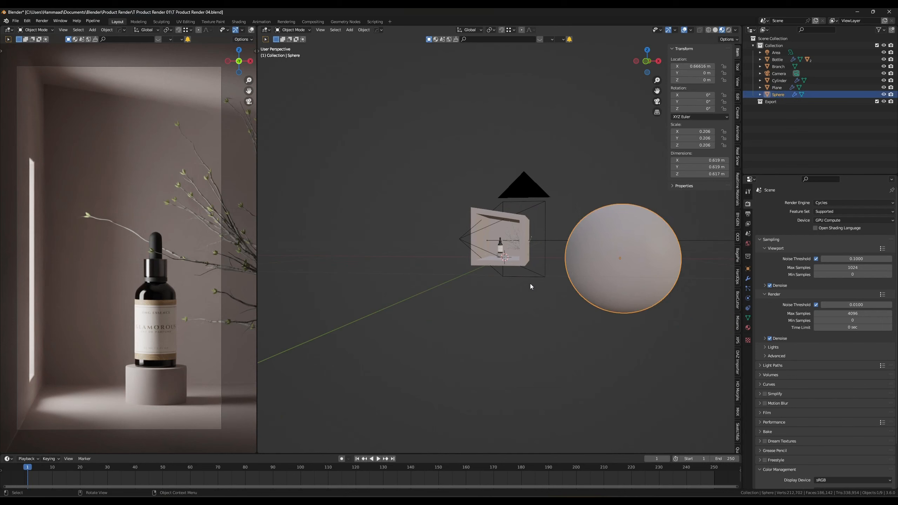
pyautogui.press('x')
pyautogui.click(525, 288)
pyautogui.scroll(2, 514, 316)
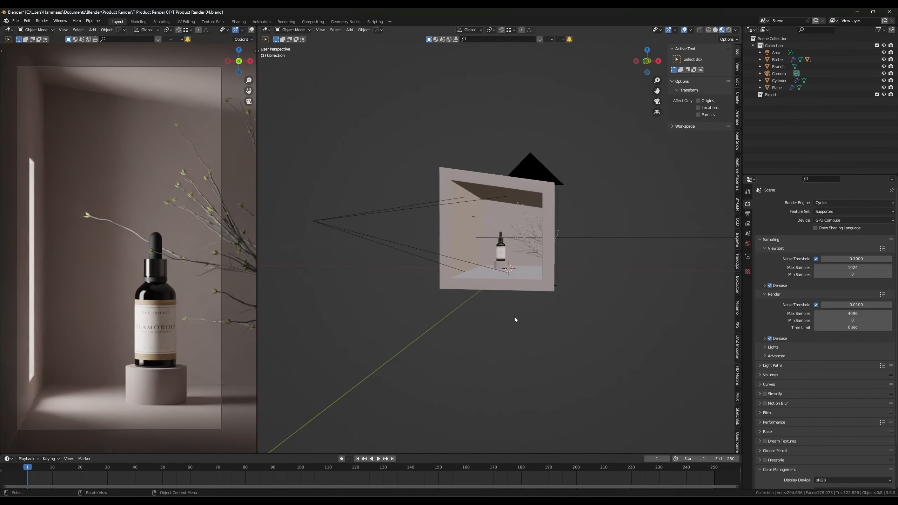
# - Add a Plain Axes empty at the world origin
pyautogui.scroll(-2, 519, 309)
pyautogui.moveTo(519, 310); pyautogui.dragTo(468, 308, button='middle')
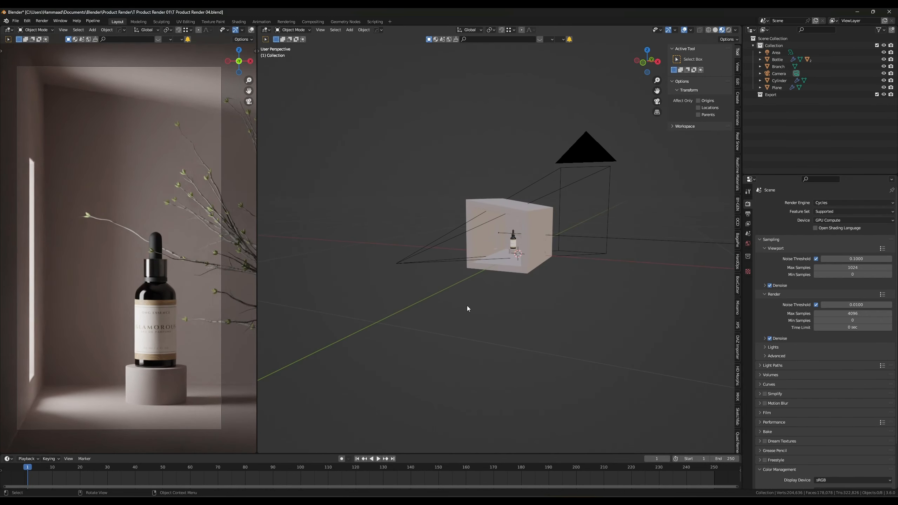
pyautogui.hotkey('shift', 'a')
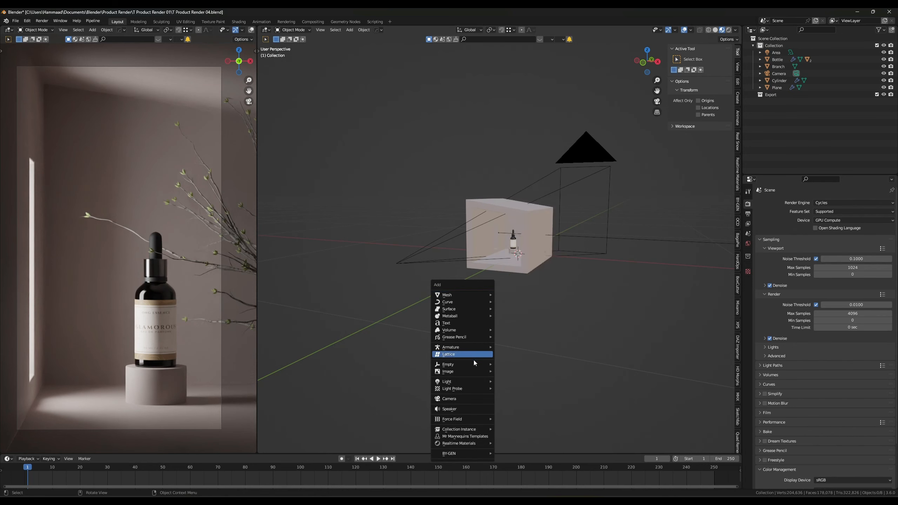
pyautogui.moveTo(473, 362)
pyautogui.click(511, 364)
pyautogui.moveTo(510, 364); pyautogui.dragTo(596, 292, button='middle')
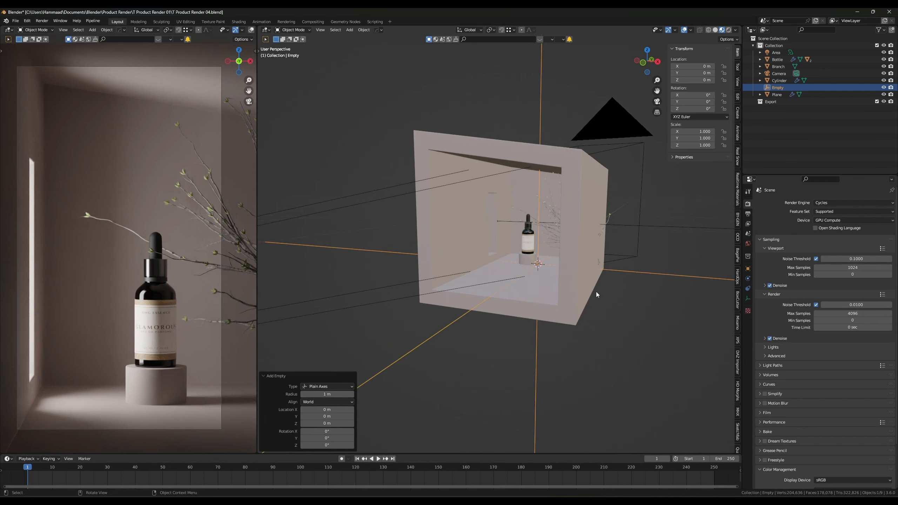
# - Scale the empty to about 0.22 and move it in the front view onto the bottle, about -0.026 m in X and 0.075 m in Z
pyautogui.press('KP_1')
pyautogui.press('s')
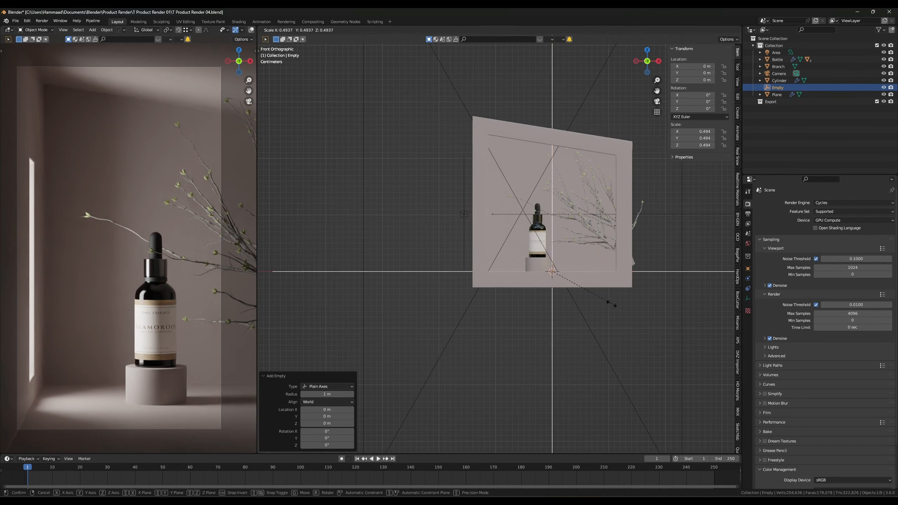
pyautogui.click(578, 297)
pyautogui.press('g')
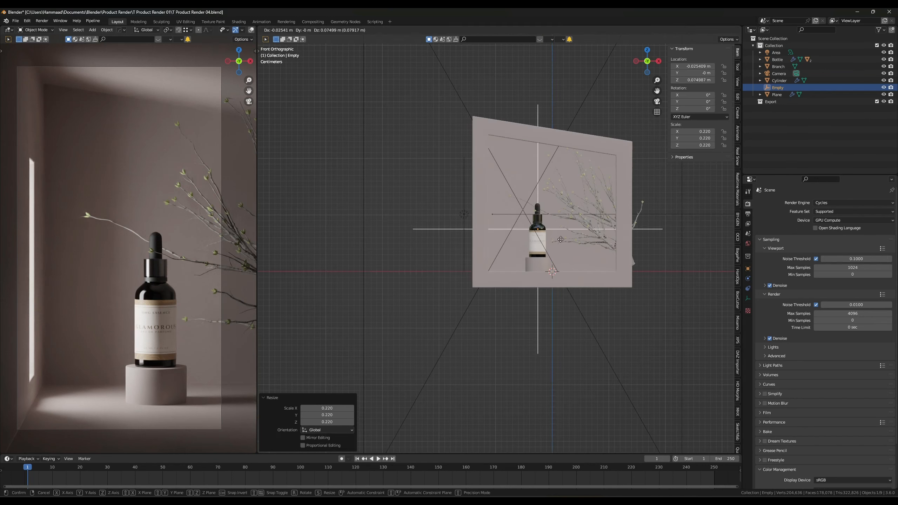
pyautogui.click(560, 239)
# - Enable depth of field on the camera and set the empty as its focus object
pyautogui.moveTo(560, 239); pyautogui.dragTo(579, 252, button='middle')
pyautogui.scroll(-6, 560, 289)
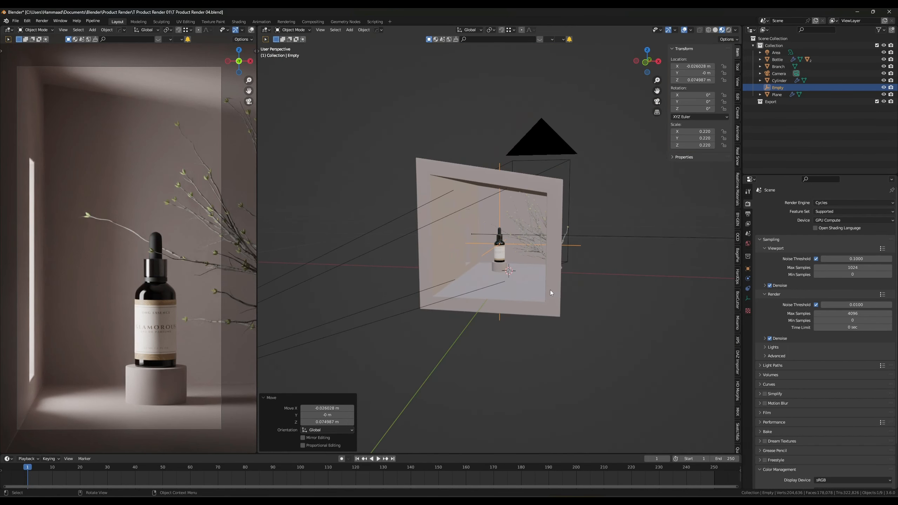
pyautogui.click(433, 247)
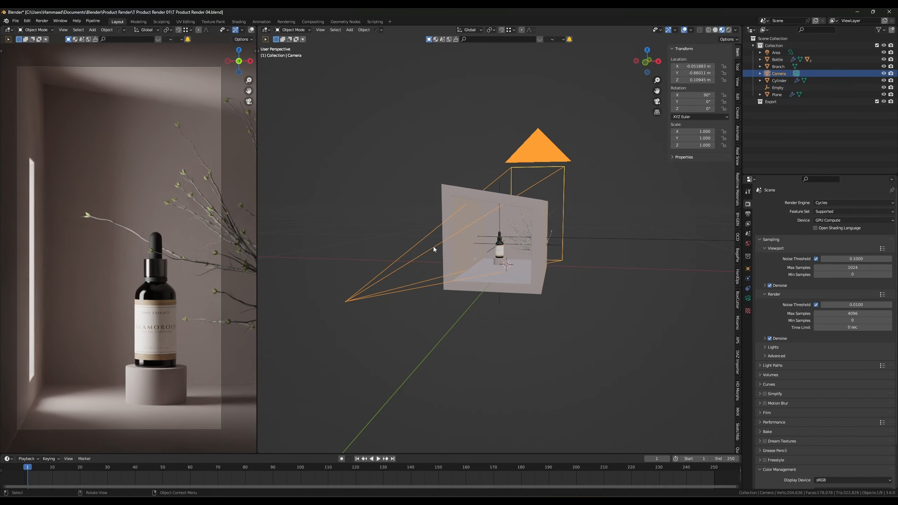
pyautogui.click(748, 298)
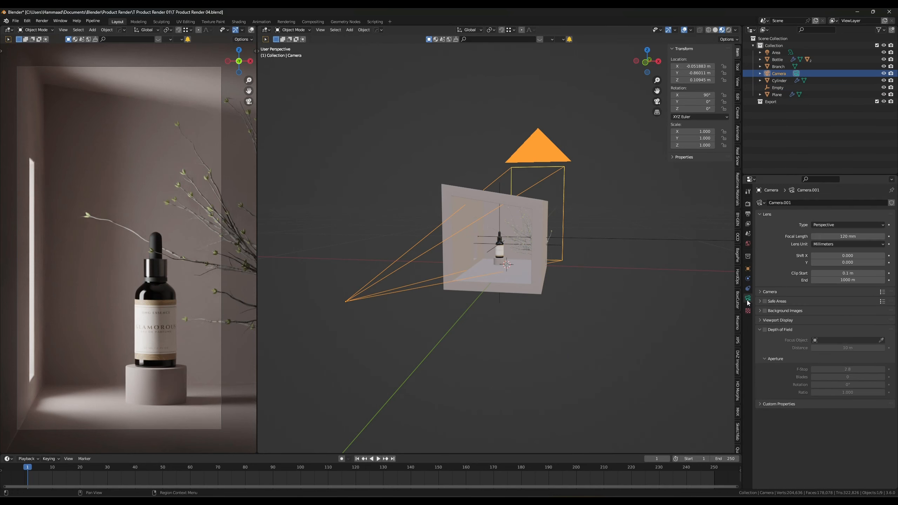
pyautogui.click(765, 329)
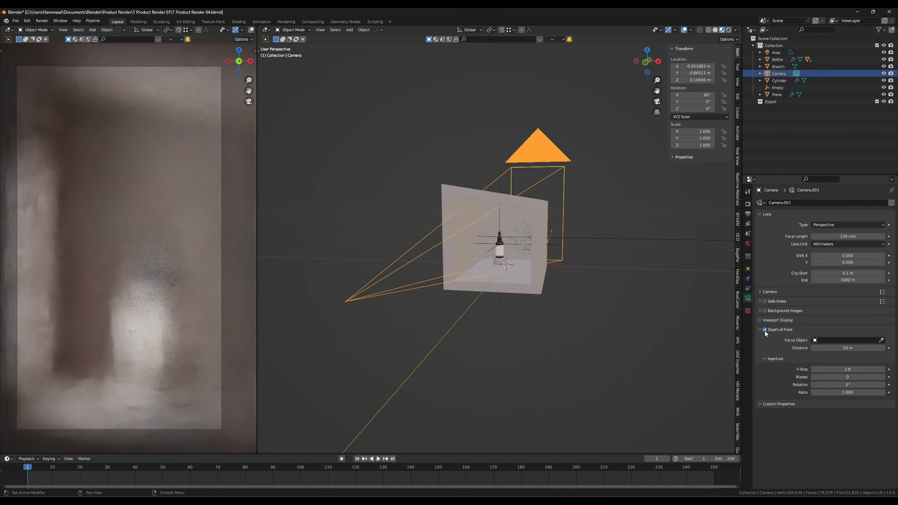
pyautogui.click(881, 340)
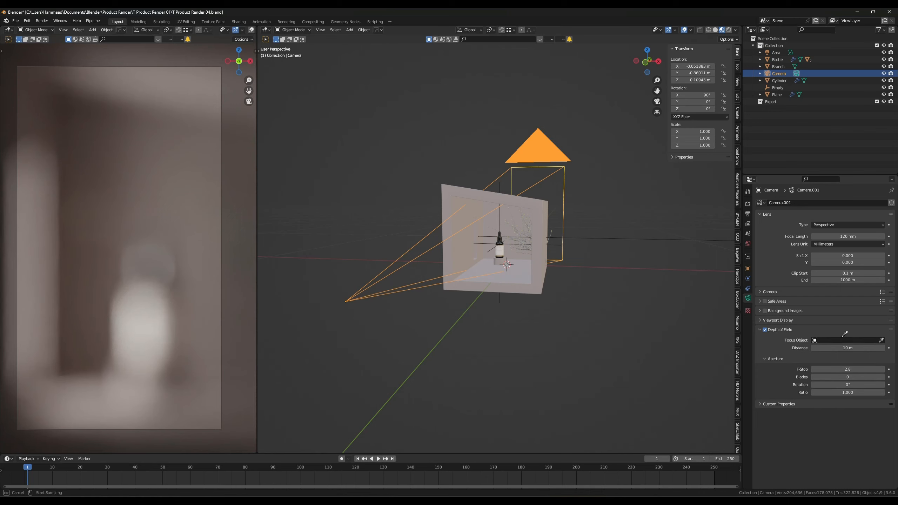
pyautogui.click(488, 246)
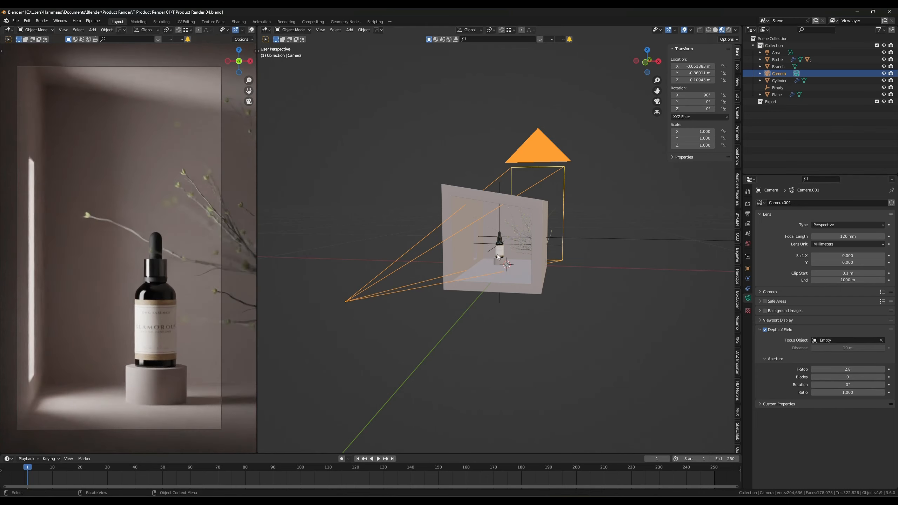
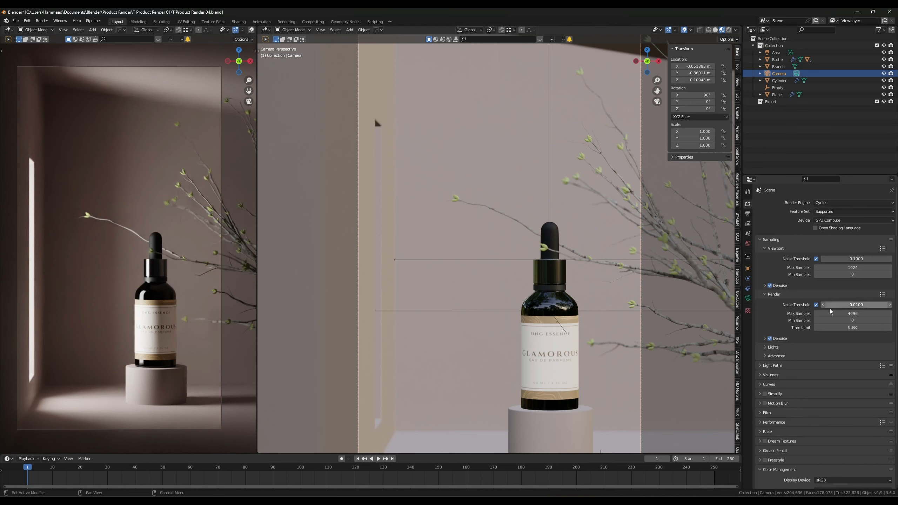
# - Set the final render's max samples to 512 and the output resolution scale to 100%
pyautogui.click(844, 313)
pyautogui.write('512')
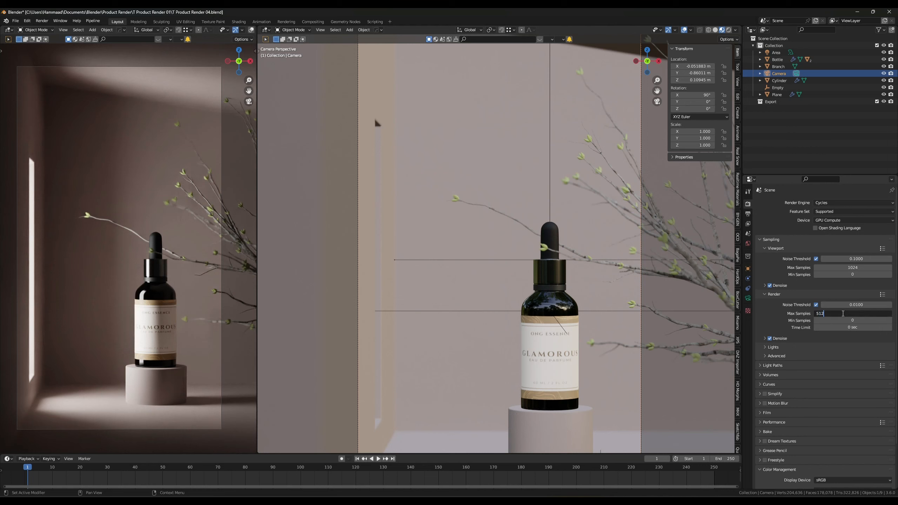
pyautogui.press('Return')
pyautogui.click(748, 213)
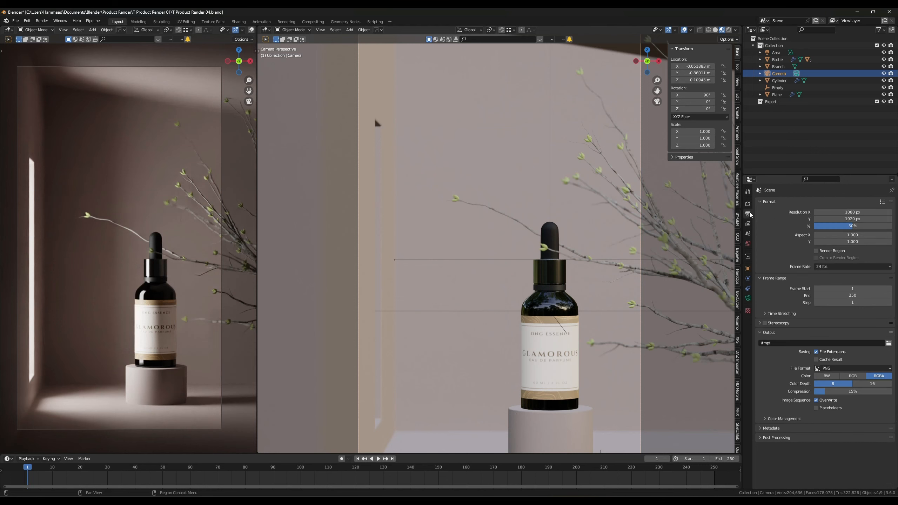
pyautogui.click(833, 226)
pyautogui.write('100')
pyautogui.press('Return')
# - Render the still image, inspect the bottle and the branch blur up close, and close the render window
pyautogui.click(42, 21)
pyautogui.click(53, 30)
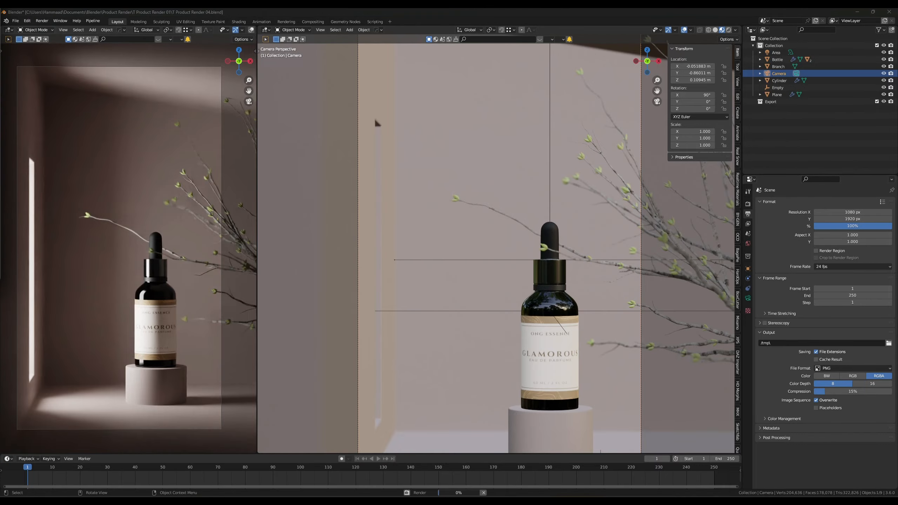
pyautogui.scroll(-2, 465, 250)
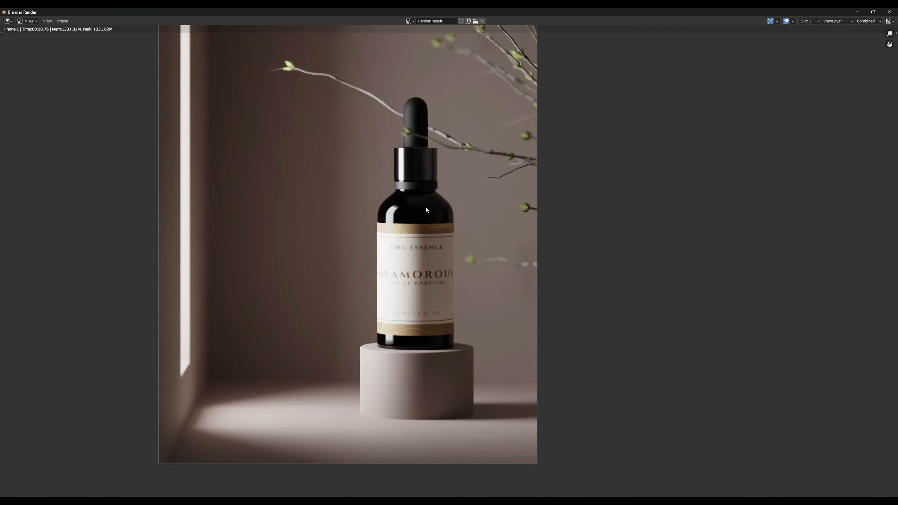
pyautogui.scroll(5, 452, 225)
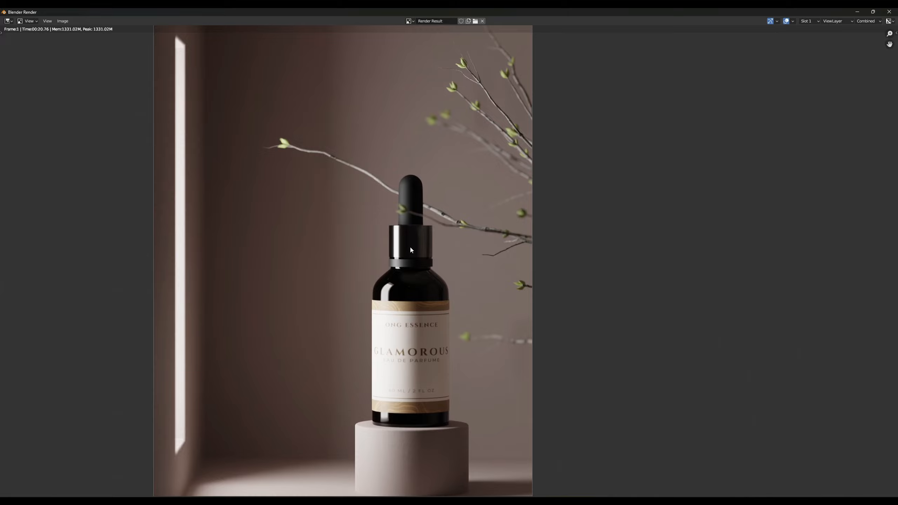
pyautogui.scroll(3, 417, 233)
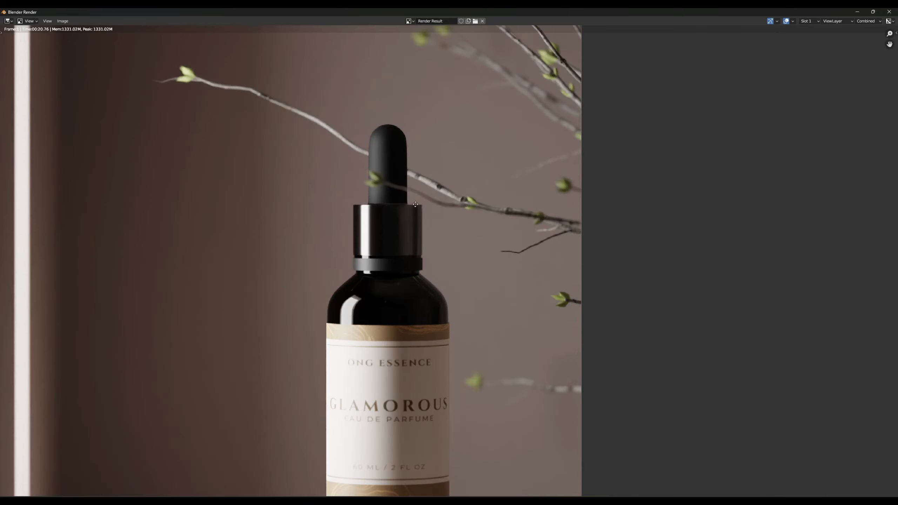
pyautogui.moveTo(415, 221); pyautogui.dragTo(414, 255, button='middle')
pyautogui.scroll(-2, 414, 257)
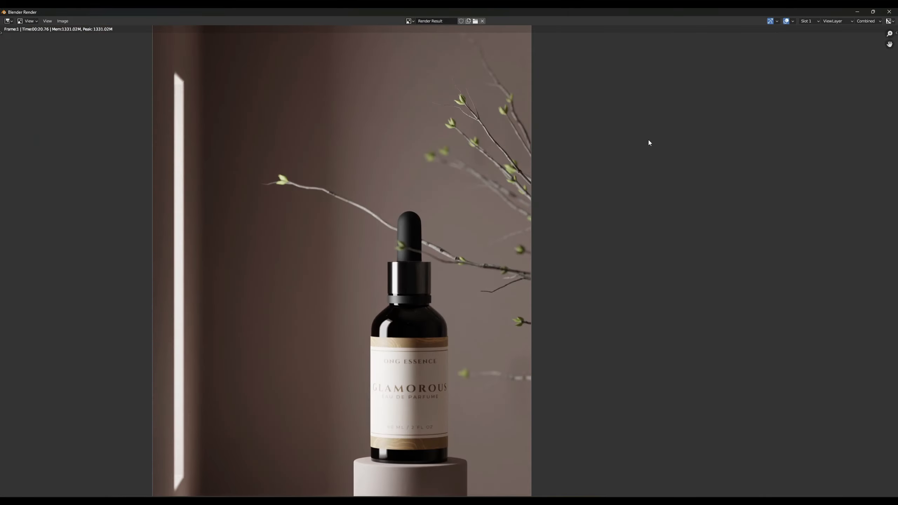
pyautogui.click(889, 12)
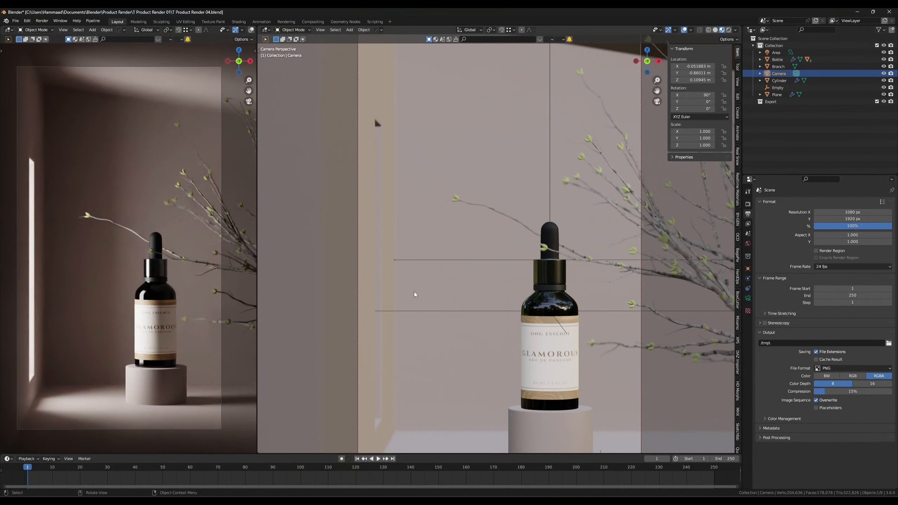
# - Set the camera's depth of field F-Stop to 15
pyautogui.press('KP_0')
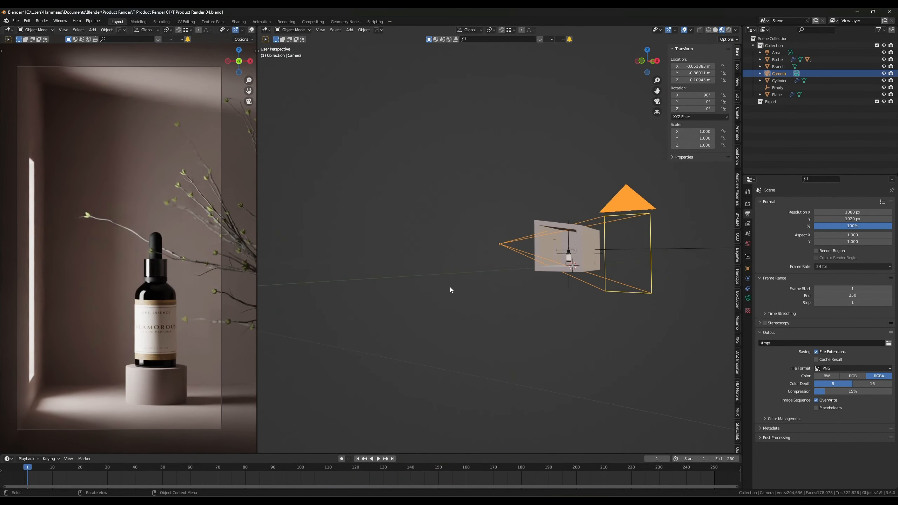
pyautogui.click(748, 298)
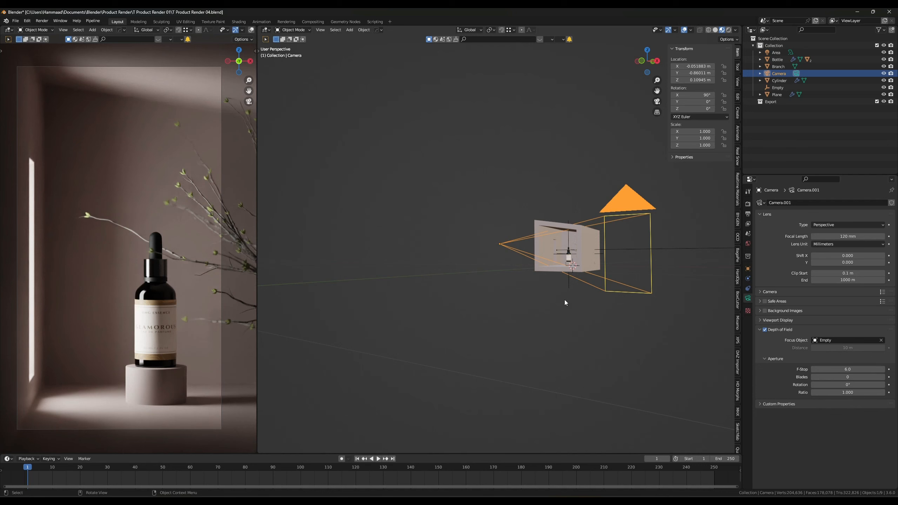
pyautogui.scroll(5, 601, 307)
pyautogui.scroll(3, 566, 310)
pyautogui.scroll(3, 547, 310)
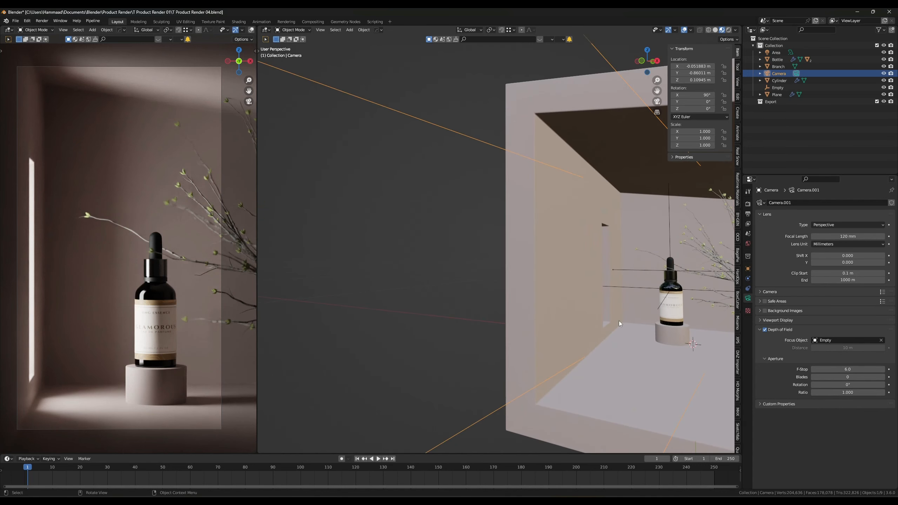
pyautogui.scroll(5, 134, 271)
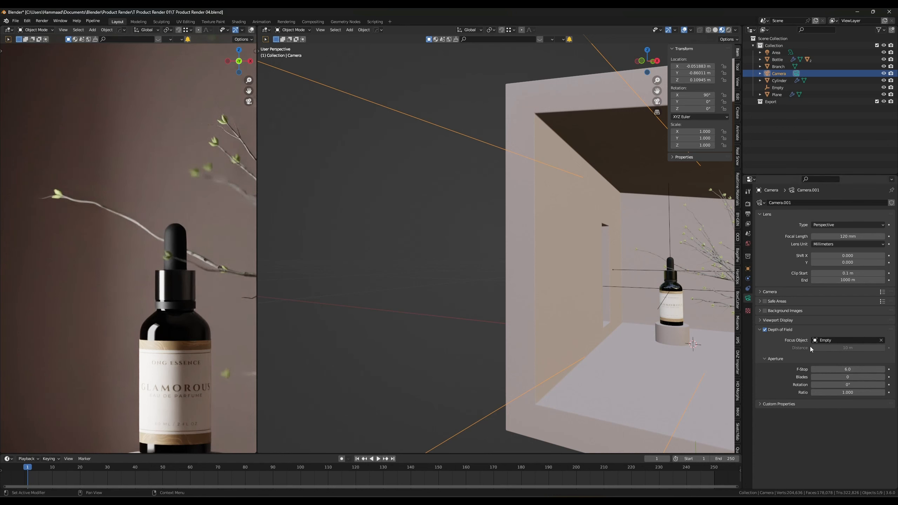
pyautogui.doubleClick(855, 370)
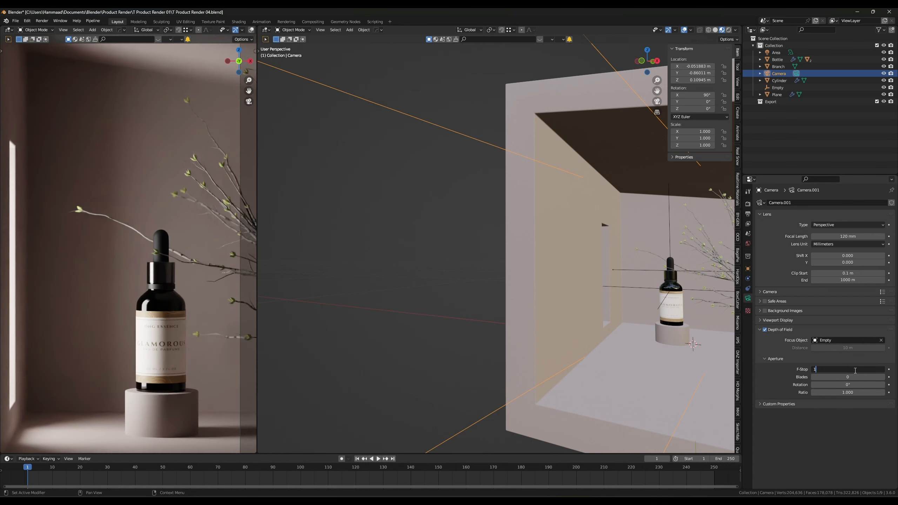
pyautogui.write('15')
pyautogui.press('Return')
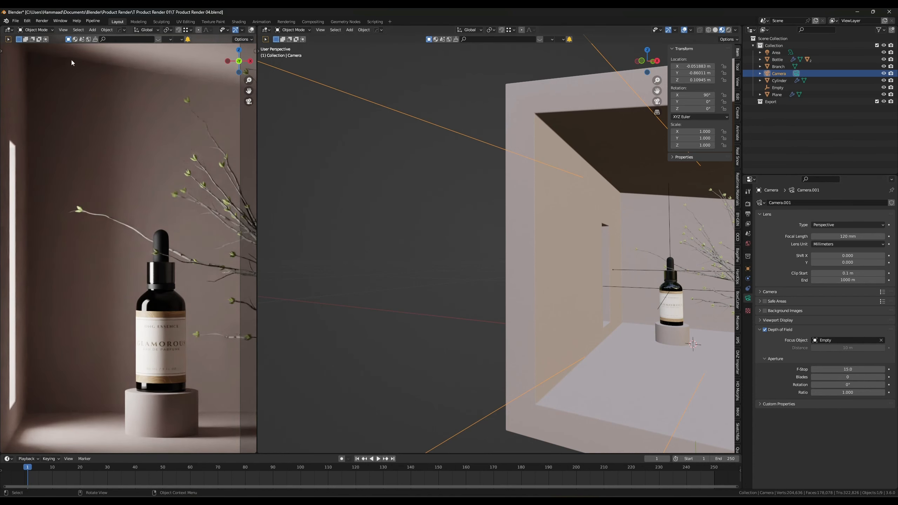
# - Render the image again with the new aperture, review the whole frame and close the render window
pyautogui.click(42, 20)
pyautogui.click(53, 29)
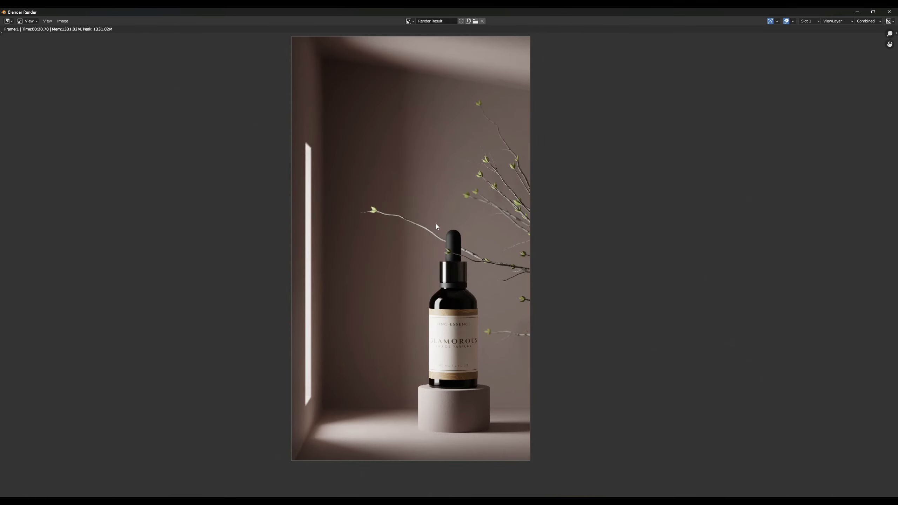
pyautogui.scroll(-1, 436, 223)
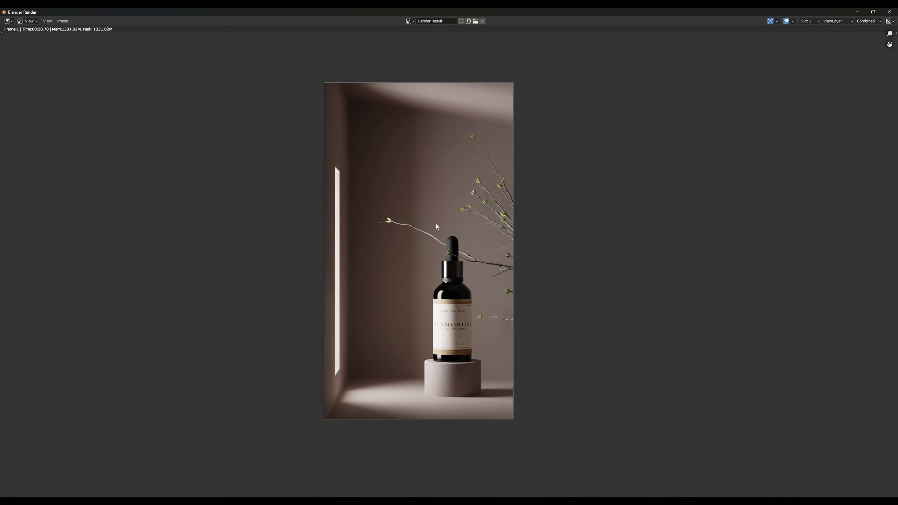
pyautogui.scroll(1, 435, 223)
pyautogui.click(62, 21)
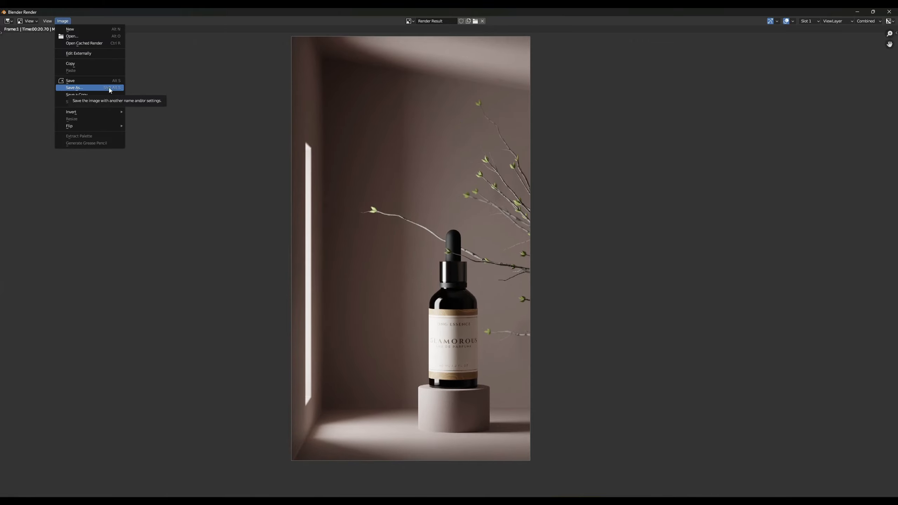
pyautogui.click(894, 11)
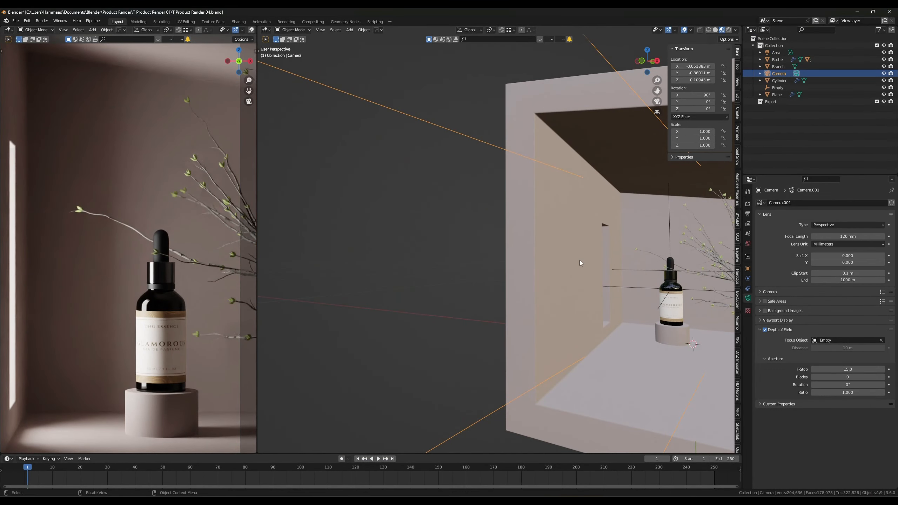
# - Set the output resolution scale to 200% and render the still image
pyautogui.click(748, 214)
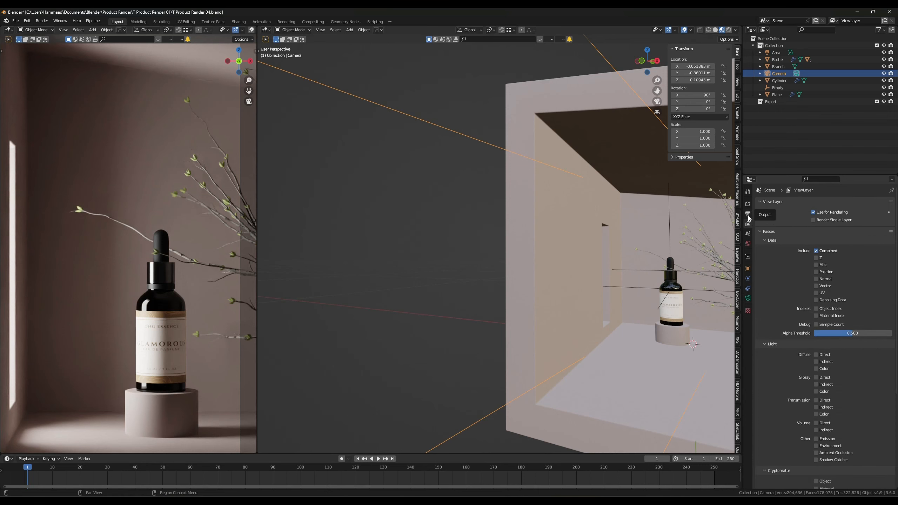
pyautogui.click(859, 226)
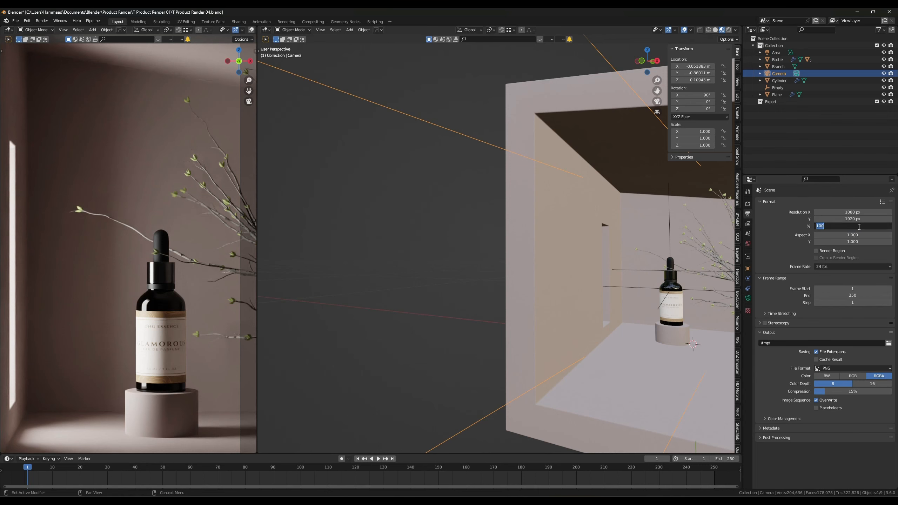
pyautogui.write('200')
pyautogui.press('Return')
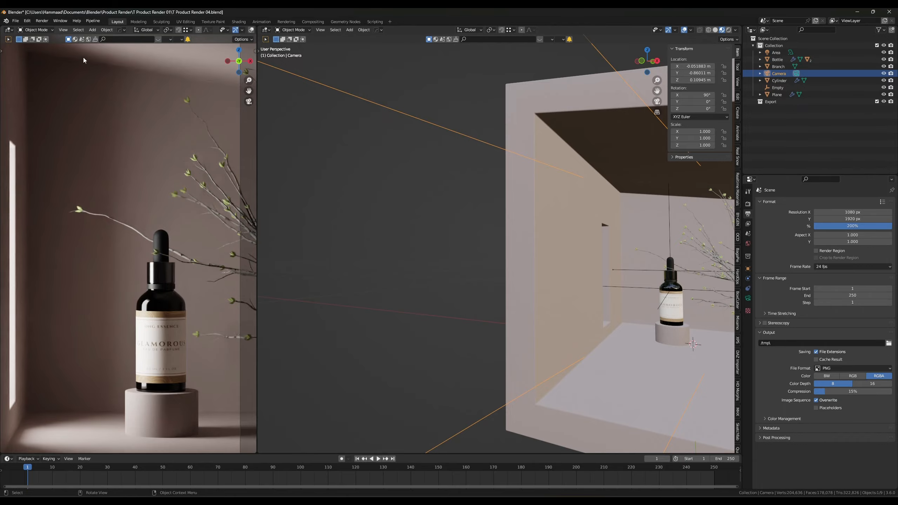
pyautogui.click(47, 22)
pyautogui.click(56, 29)
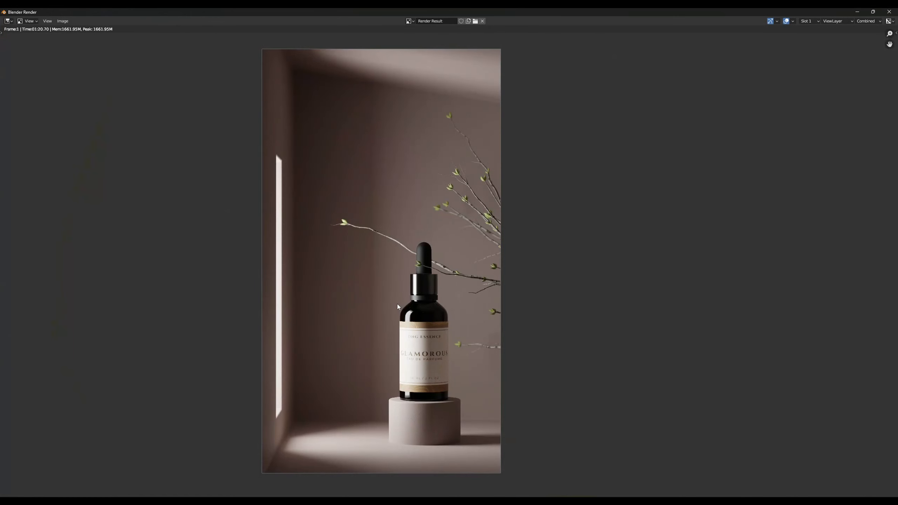
# - Examine the high-resolution render up close, checking the podium texture, bottle label, dropper and branch
pyautogui.scroll(3, 397, 305)
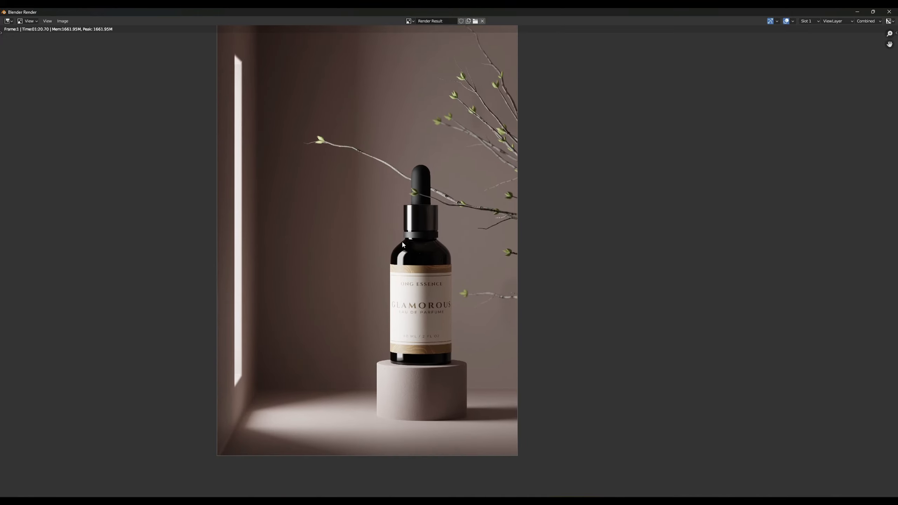
pyautogui.scroll(2, 397, 315)
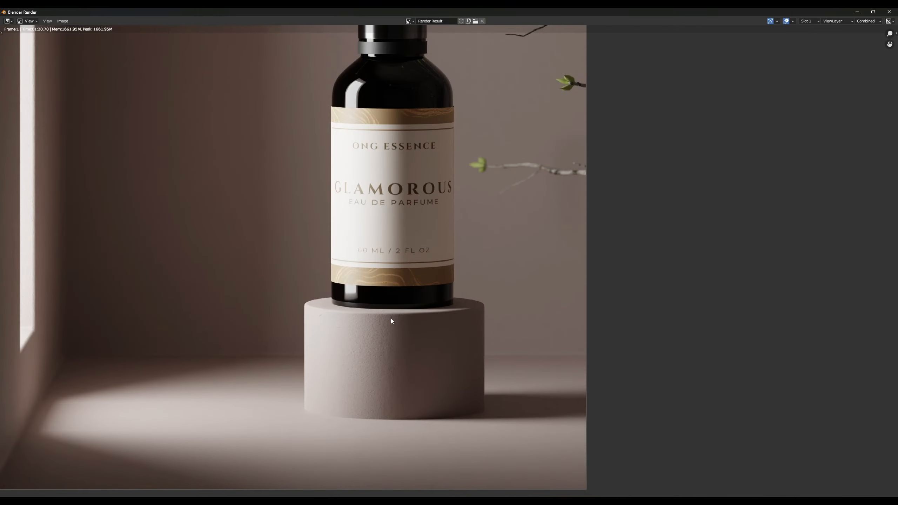
pyautogui.moveTo(389, 309); pyautogui.dragTo(435, 249, button='middle')
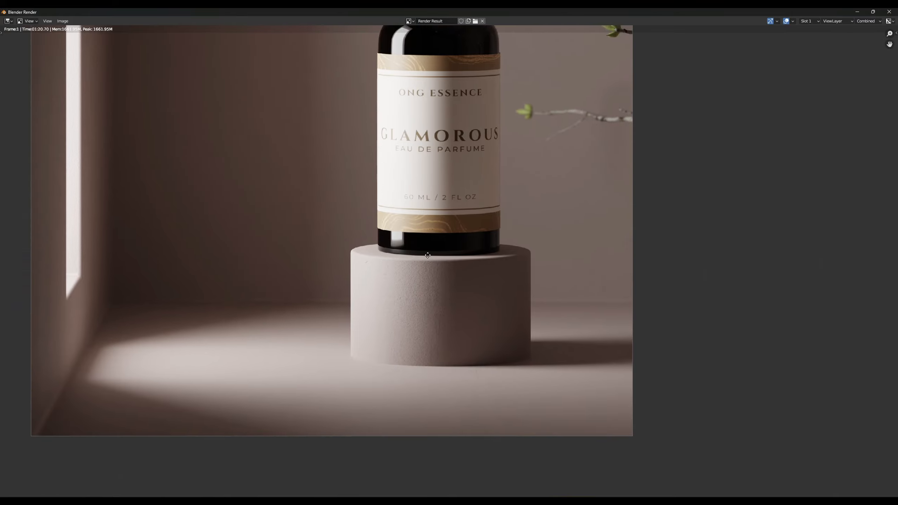
pyautogui.scroll(3, 435, 248)
pyautogui.moveTo(328, 247); pyautogui.dragTo(354, 269, button='middle')
pyautogui.scroll(-2, 354, 269)
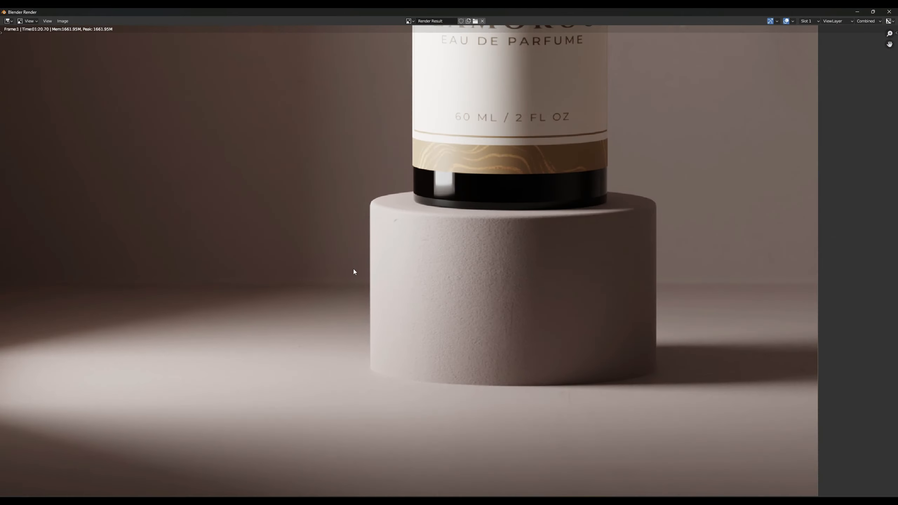
pyautogui.moveTo(422, 226); pyautogui.dragTo(339, 339, button='middle')
pyautogui.scroll(-2, 418, 242)
pyautogui.moveTo(418, 242); pyautogui.dragTo(369, 287, button='middle')
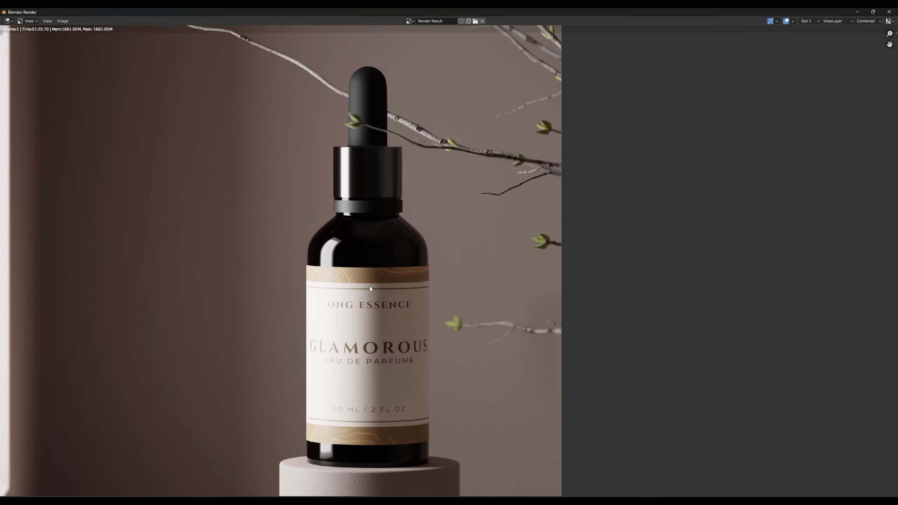
pyautogui.scroll(-1, 369, 286)
pyautogui.scroll(-3, 369, 287)
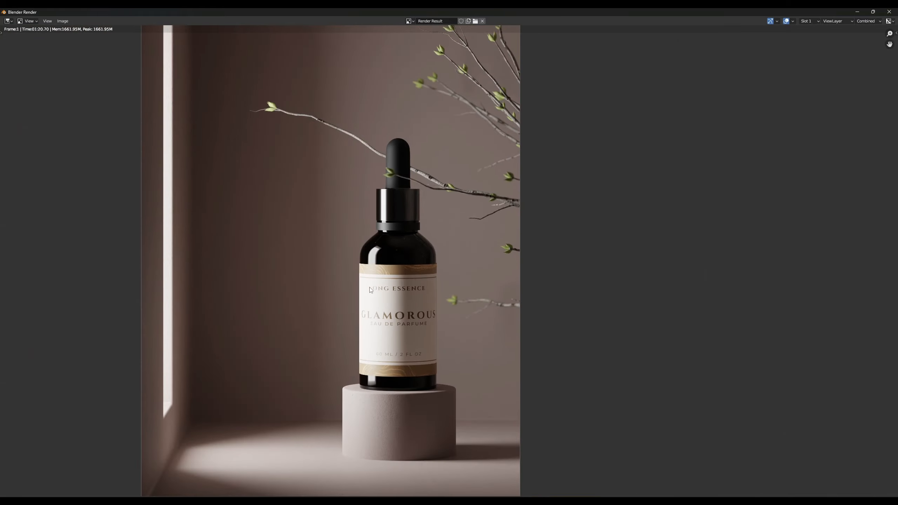
# - Close the render window and reset the podium cylinder's location to 0 m on all axes
pyautogui.moveTo(369, 287); pyautogui.dragTo(367, 325, button='middle')
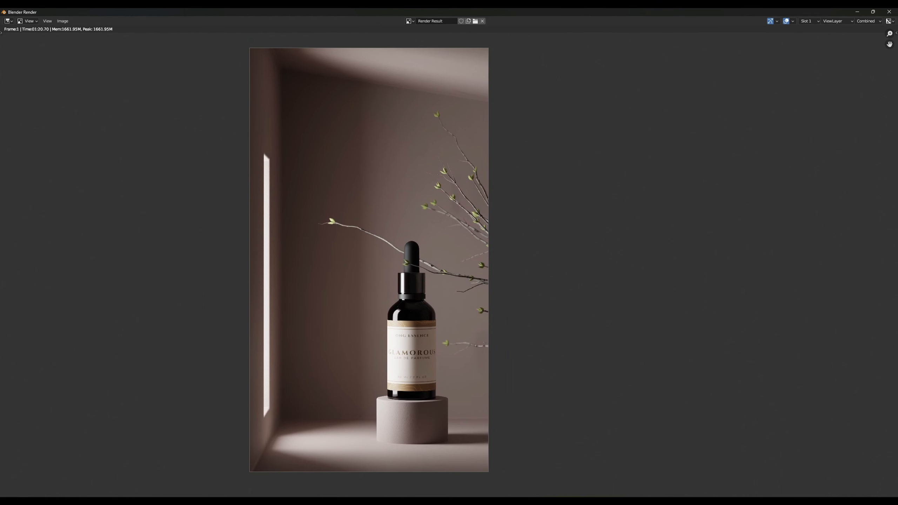
pyautogui.press('Escape')
pyautogui.moveTo(502, 320)
pyautogui.mouseDown(button='middle')
pyautogui.moveTo(535, 322)
pyautogui.moveTo(507, 308)
pyautogui.mouseUp(button='middle')
pyautogui.scroll(6, 519, 323)
pyautogui.click(558, 318)
pyautogui.scroll(-3, 557, 320)
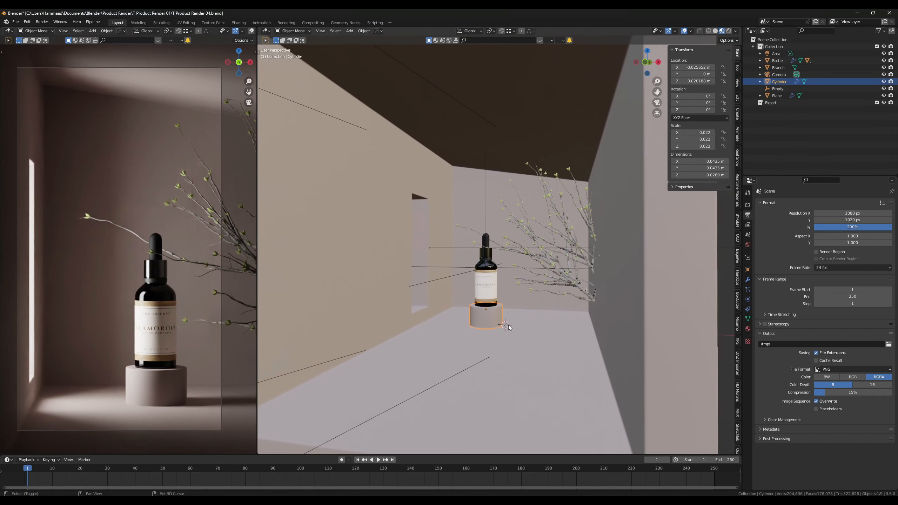
pyautogui.scroll(2, 509, 326)
pyautogui.scroll(-5, 511, 329)
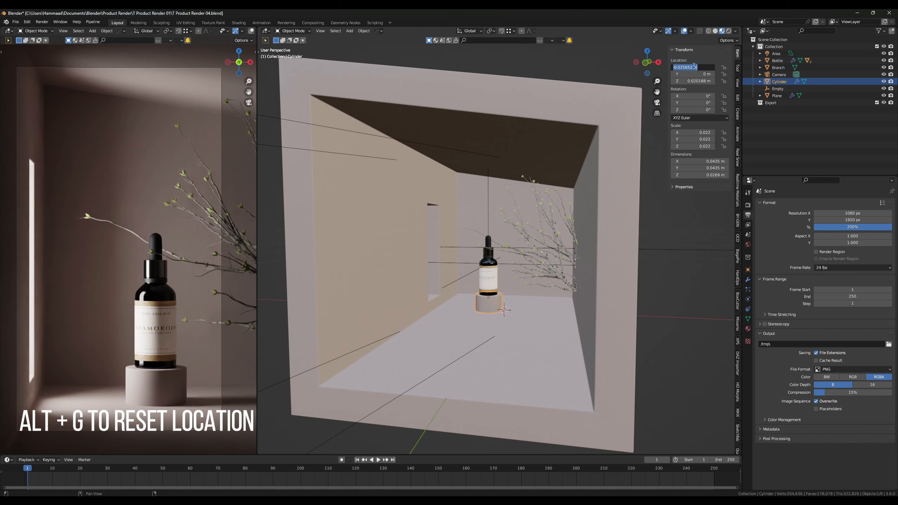
pyautogui.press('BackSpace')
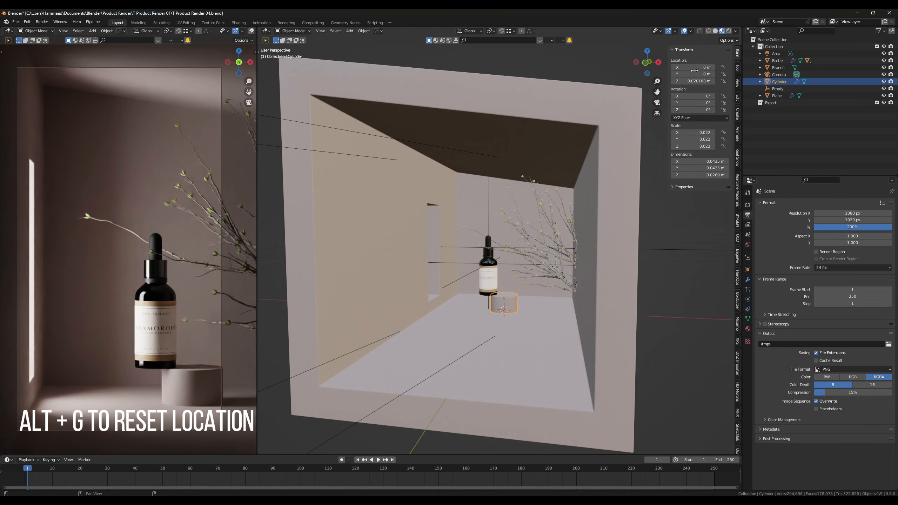
pyautogui.press('BackSpace')
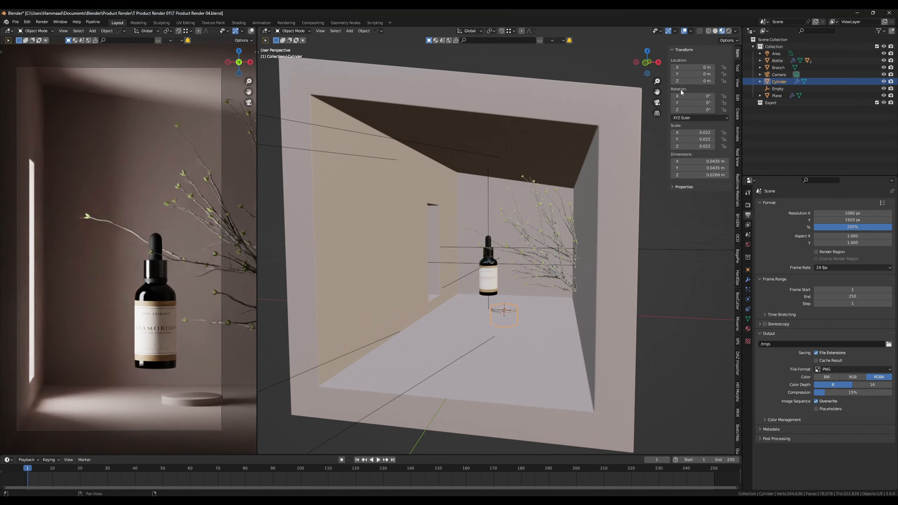
# - Reset the bottle's location to 0 m on all axes
pyautogui.click(492, 268)
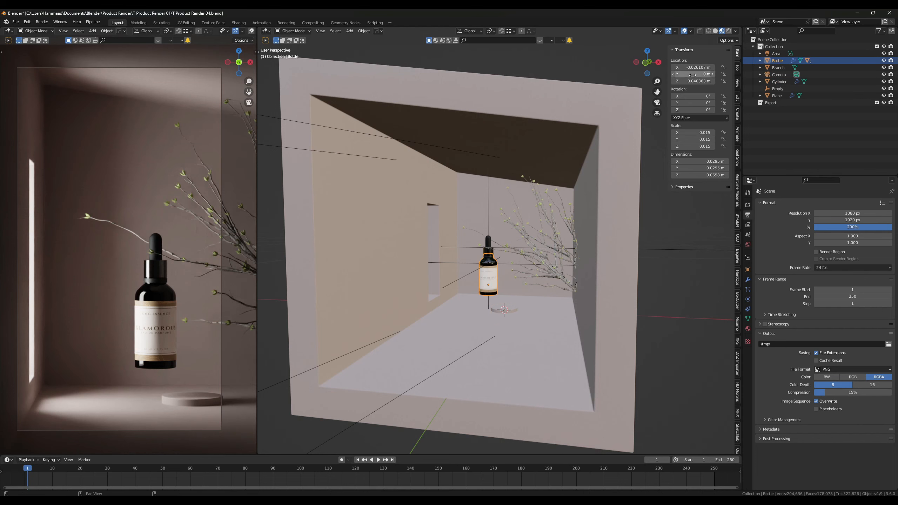
pyautogui.press('BackSpace')
pyautogui.press('BackSpace')
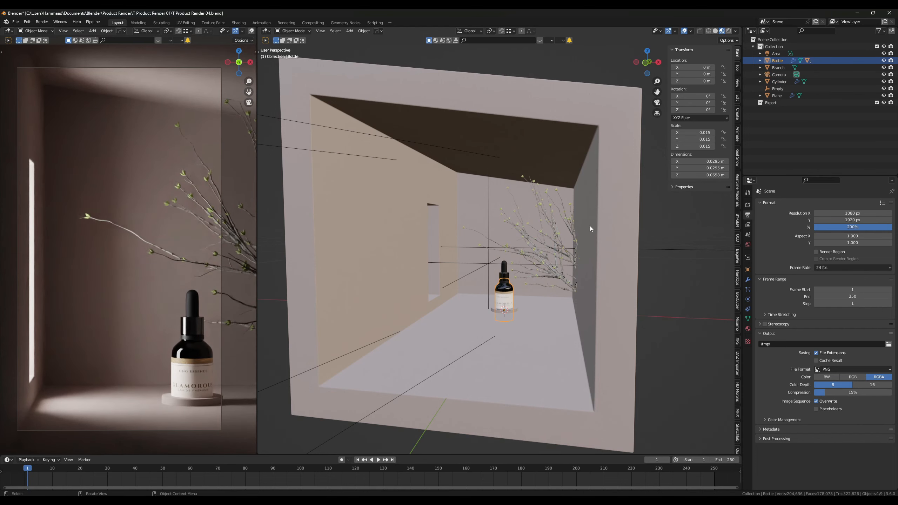
# - Check the plaster box's location and reset the branch's location to 0 m on all axes
pyautogui.click(548, 331)
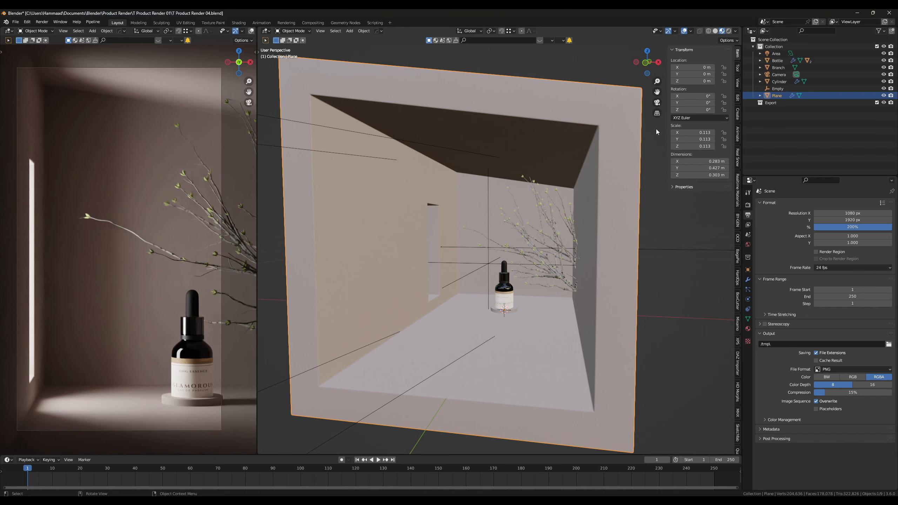
pyautogui.scroll(-5, 547, 217)
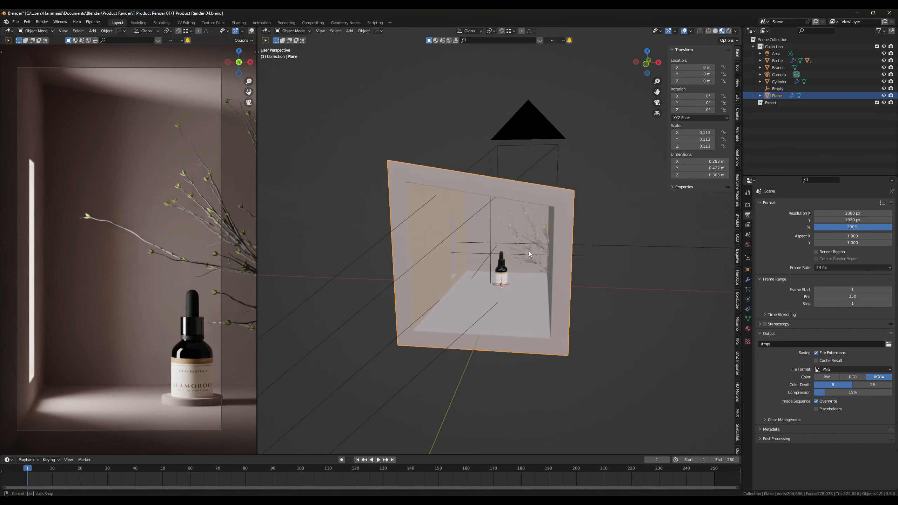
pyautogui.moveTo(528, 255)
pyautogui.mouseDown(button='middle')
pyautogui.moveTo(526, 234)
pyautogui.moveTo(535, 245)
pyautogui.mouseUp(button='middle')
pyautogui.scroll(4, 524, 265)
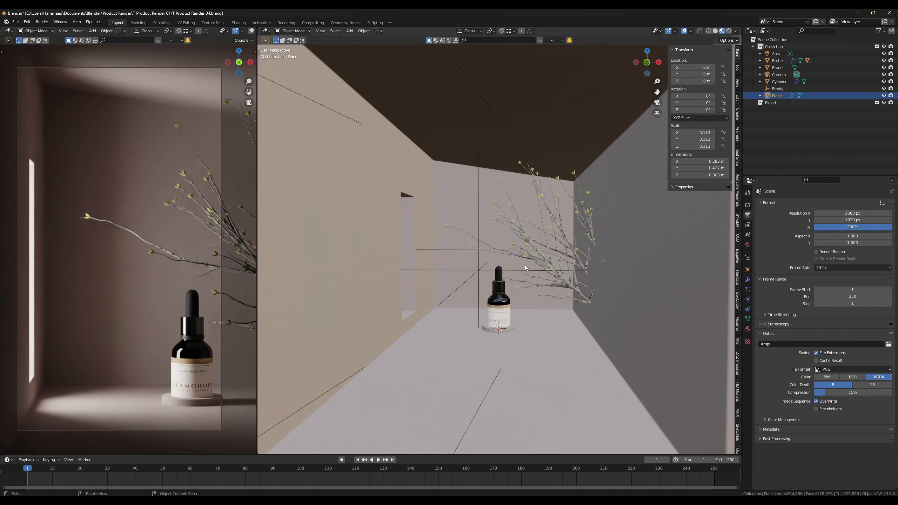
pyautogui.click(541, 261)
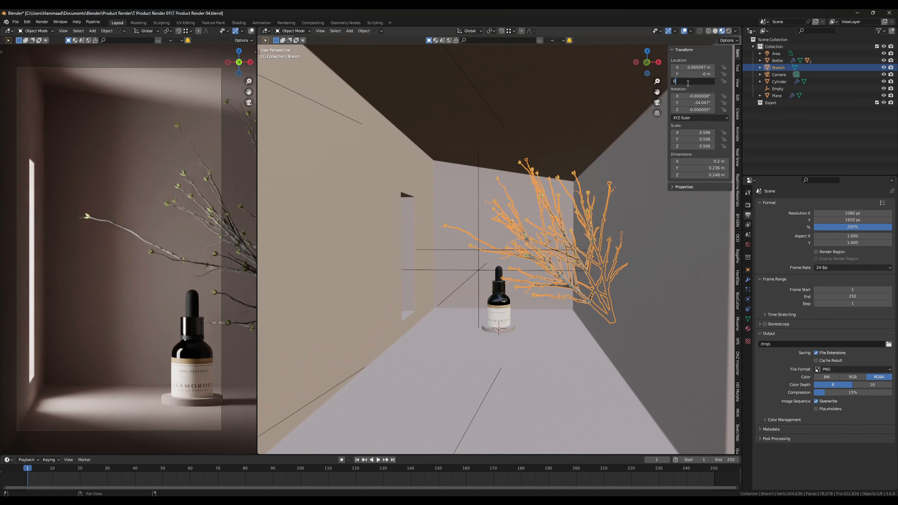
pyautogui.moveTo(694, 68); pyautogui.dragTo(687, 67)
pyautogui.press('BackSpace')
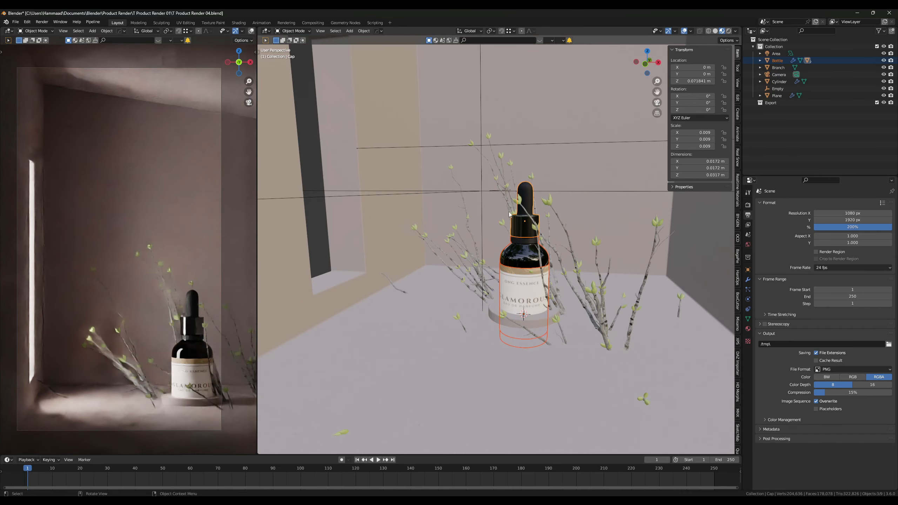
# - Select the dropper cap, label and bottle together and try moving them as one group
pyautogui.click(524, 227)
pyautogui.keyDown('shift'); pyautogui.click(514, 282); pyautogui.keyUp('shift')
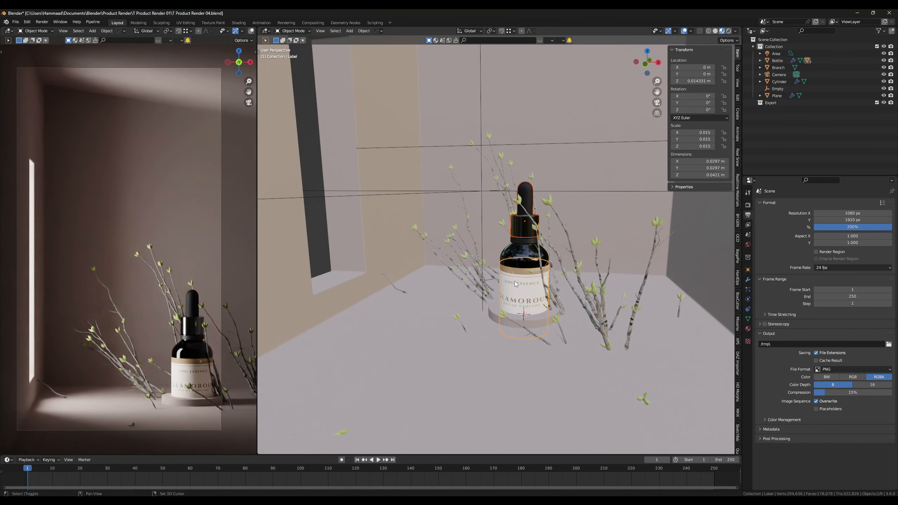
pyautogui.keyDown('shift'); pyautogui.click(523, 262); pyautogui.keyUp('shift')
pyautogui.press('g')
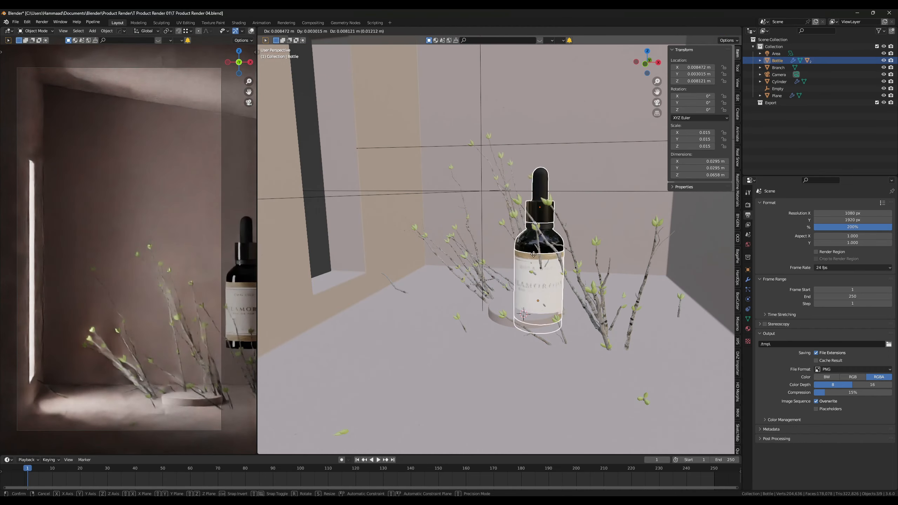
pyautogui.rightClick(501, 245)
pyautogui.scroll(4, 501, 245)
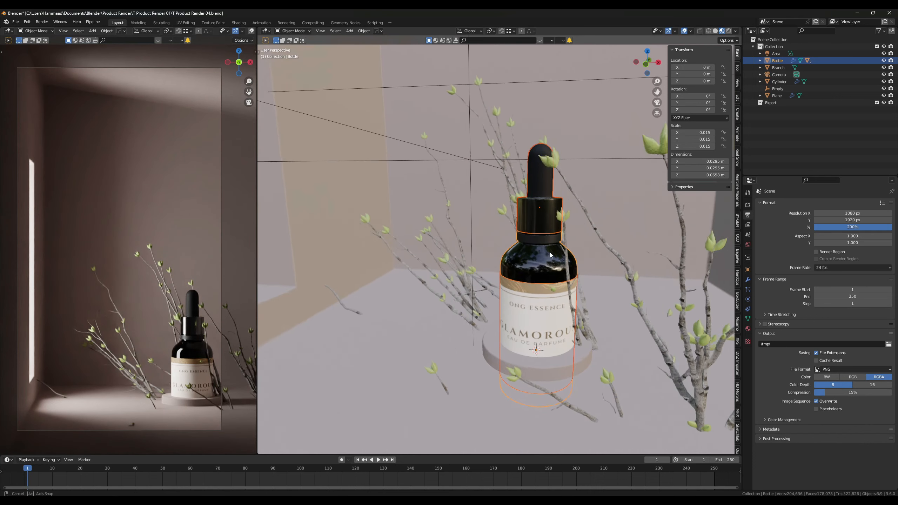
# - Start an FBX export, create a folder named Export in the Product Render directory and open it as the destination
pyautogui.click(16, 21)
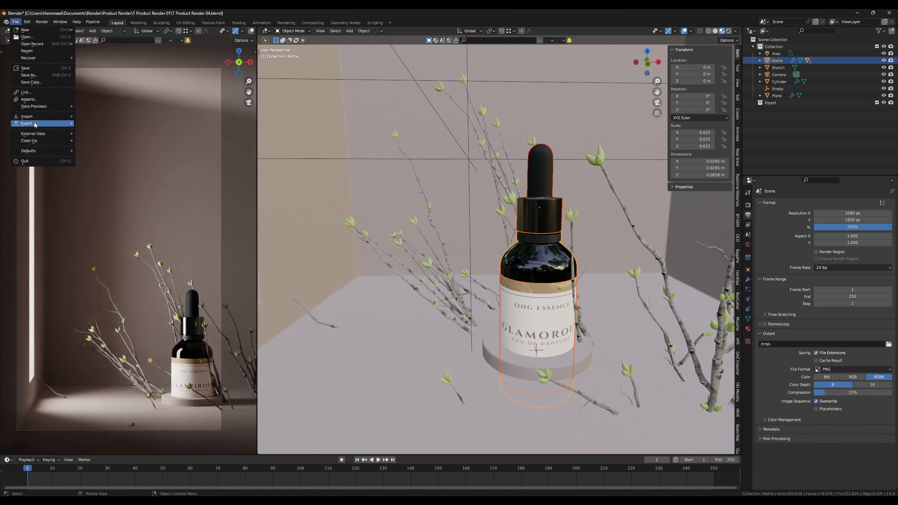
pyautogui.moveTo(42, 123)
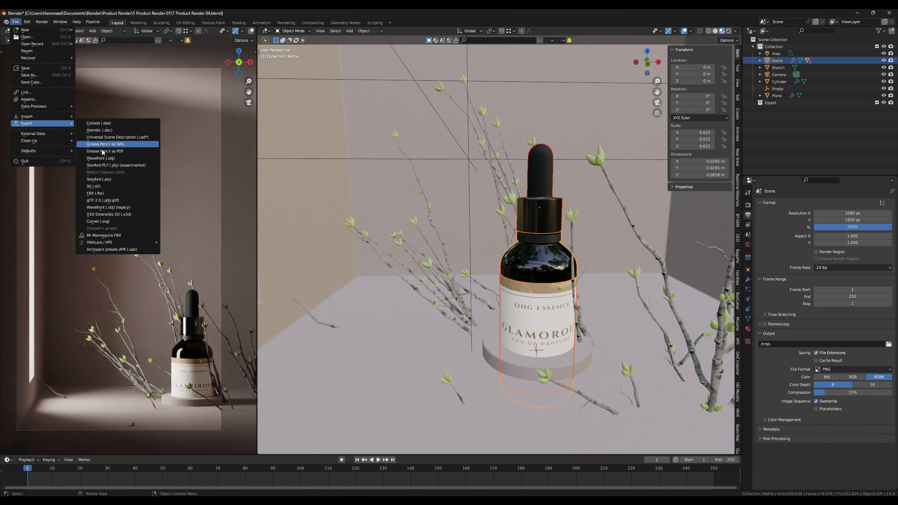
pyautogui.click(117, 194)
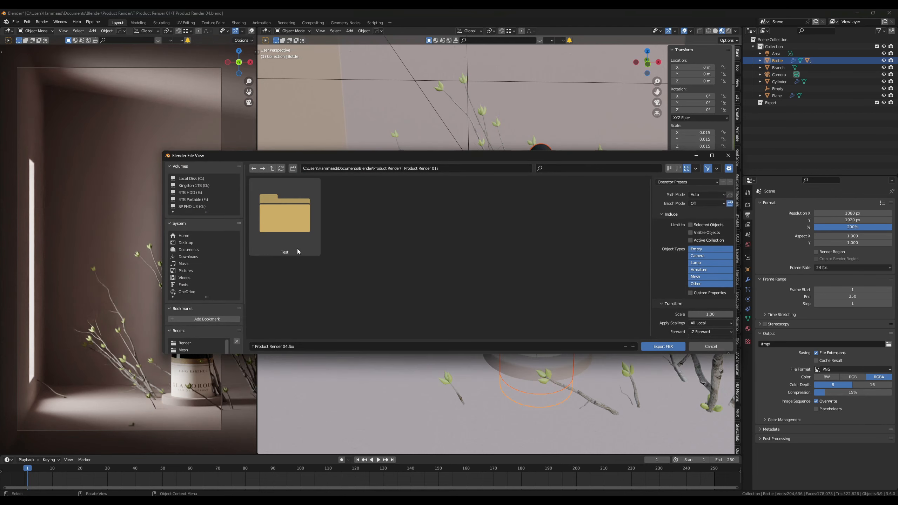
pyautogui.click(272, 169)
pyautogui.click(292, 168)
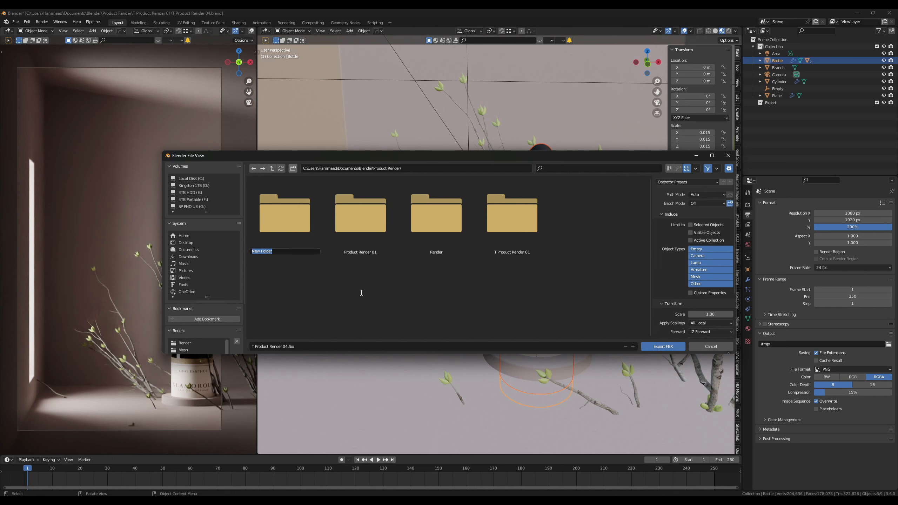
pyautogui.write('Export')
pyautogui.press('Return')
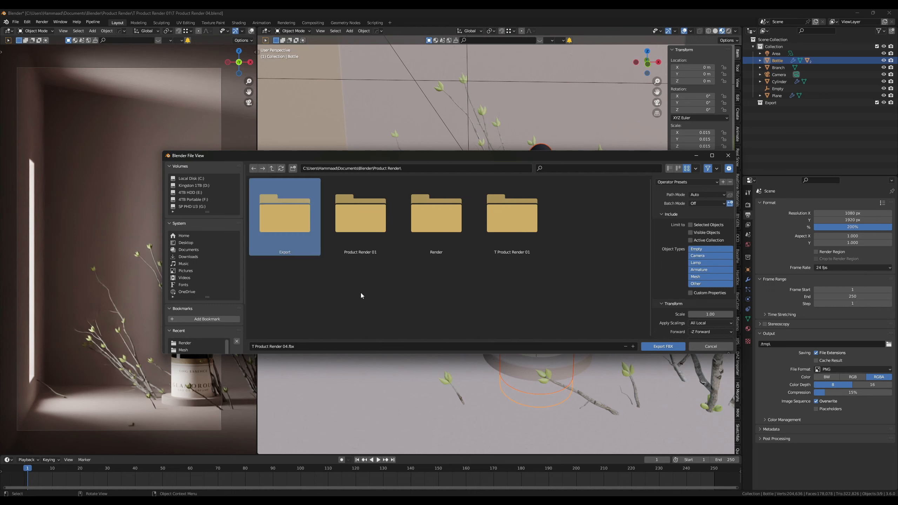
pyautogui.doubleClick(282, 233)
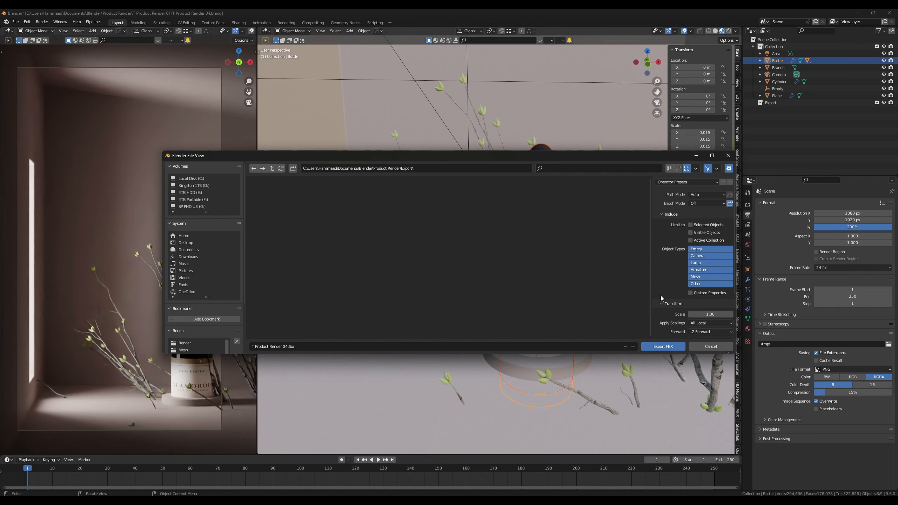
# - Limit the FBX export to selected objects of type Mesh and name the file Bottle
pyautogui.click(695, 278)
pyautogui.click(698, 226)
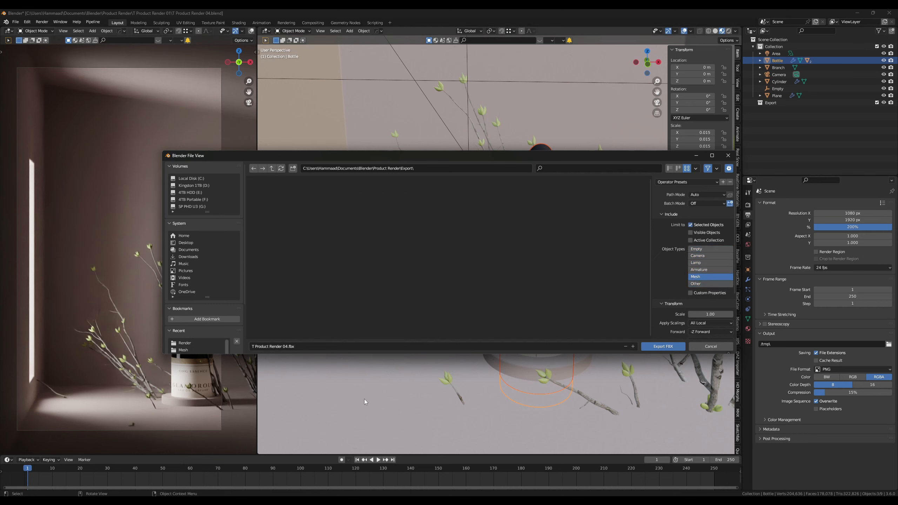
pyautogui.click(308, 346)
pyautogui.write('B')
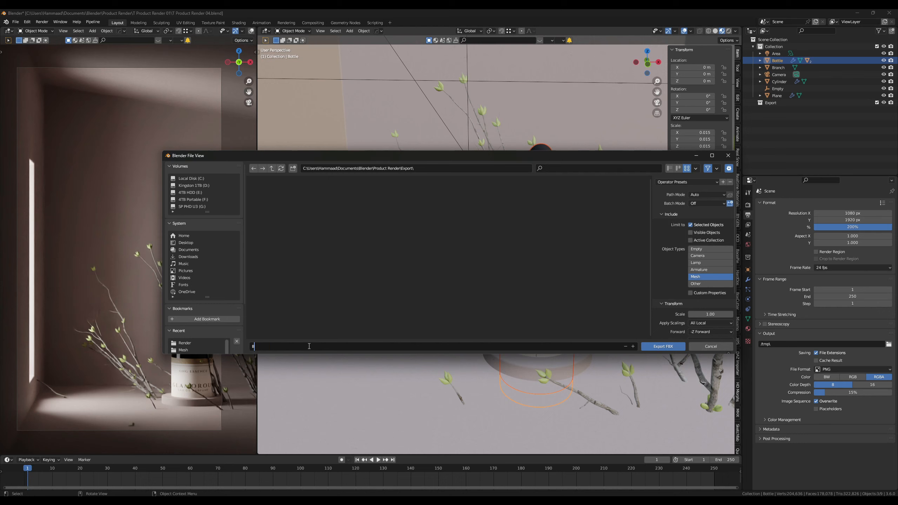
pyautogui.write('ottle')
pyautogui.press('Return')
# - Set the export path mode to Copy and export the bottle as an FBX file
pyautogui.click(705, 194)
pyautogui.click(704, 242)
pyautogui.scroll(-4, 671, 333)
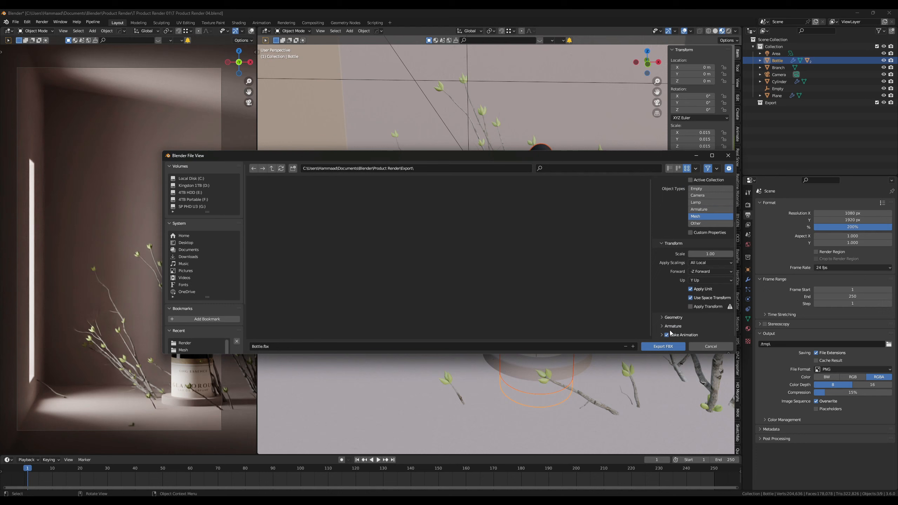
pyautogui.click(667, 348)
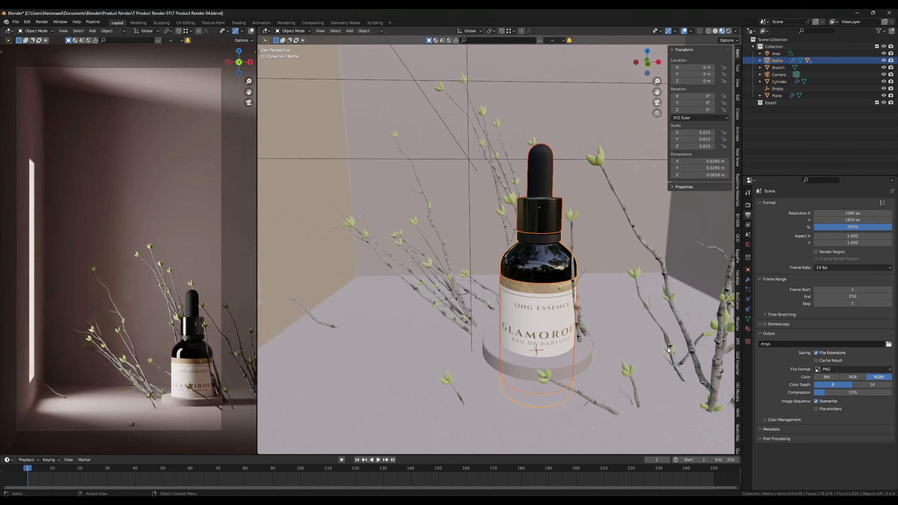
# - Export the cylinder pedestal under the bottle to the Export folder as Base.fbx
pyautogui.moveTo(554, 270); pyautogui.dragTo(437, 336, button='middle')
pyautogui.click(425, 323)
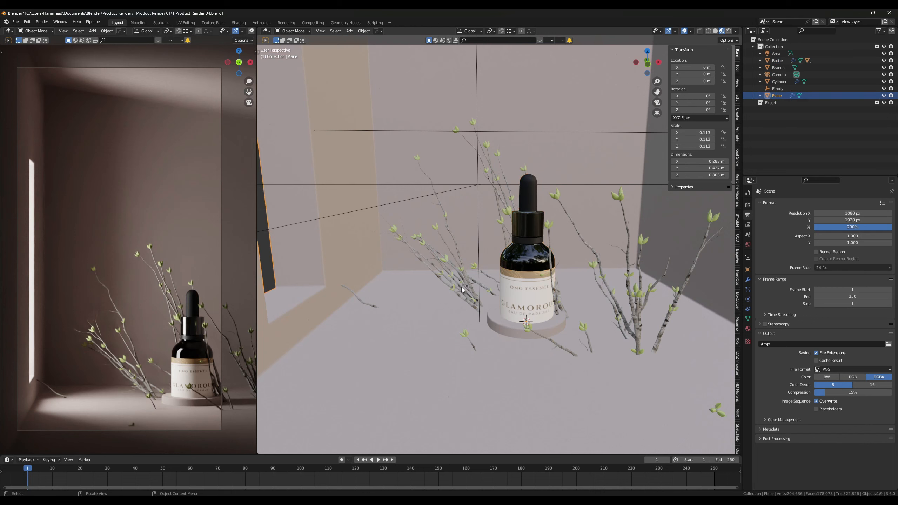
pyautogui.click(491, 323)
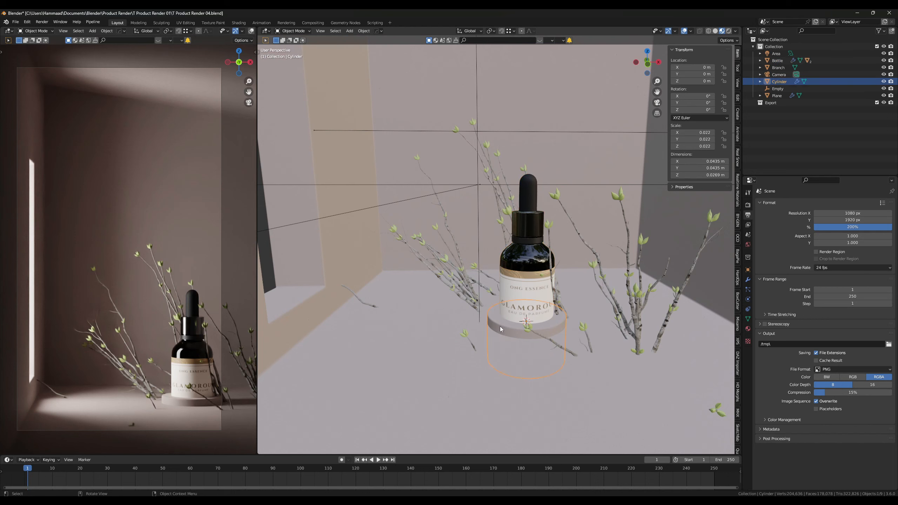
pyautogui.click(16, 22)
pyautogui.moveTo(49, 124)
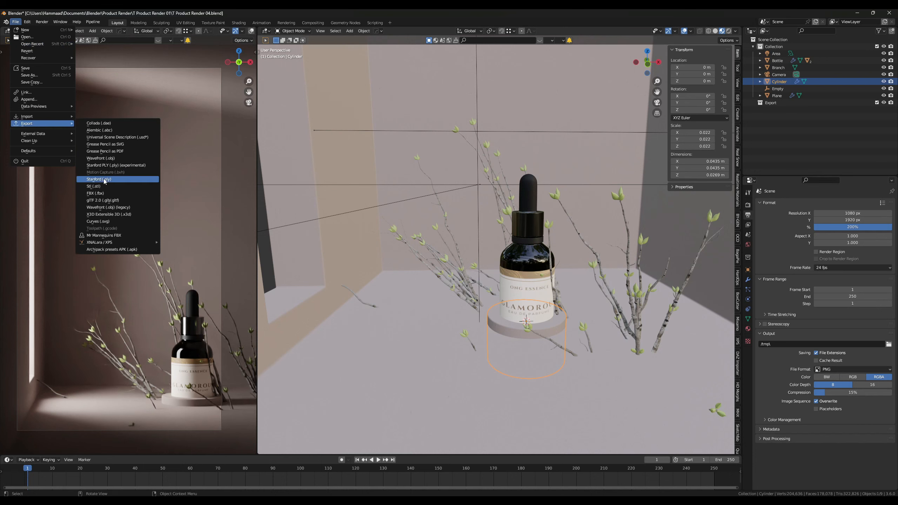
pyautogui.click(106, 195)
pyautogui.click(292, 346)
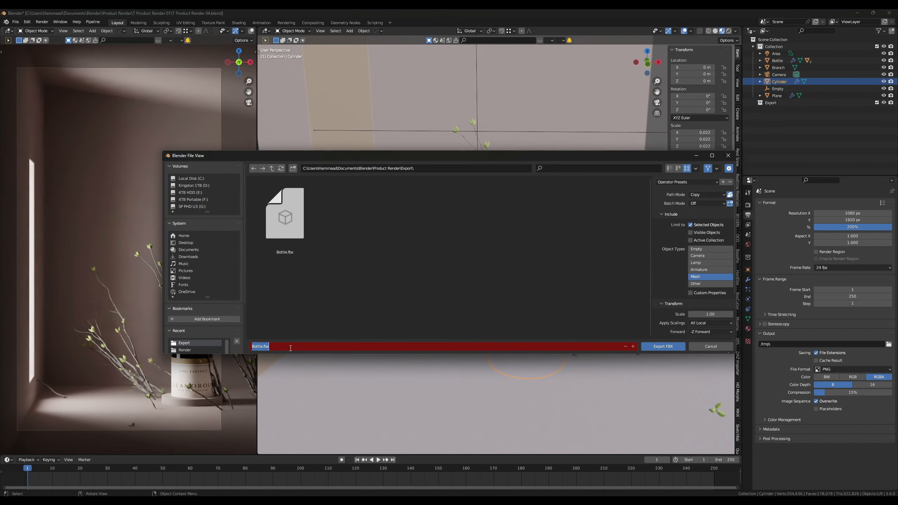
pyautogui.write('Base')
pyautogui.press('Return')
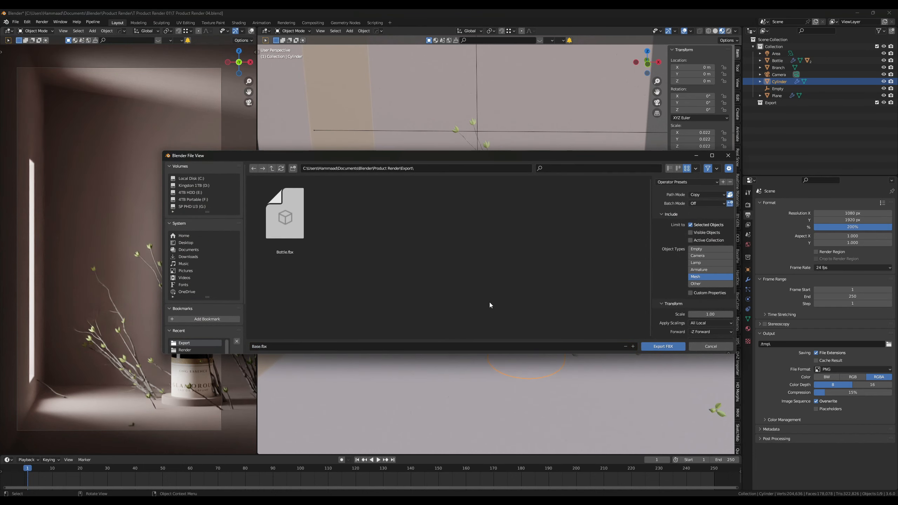
pyautogui.press('Return')
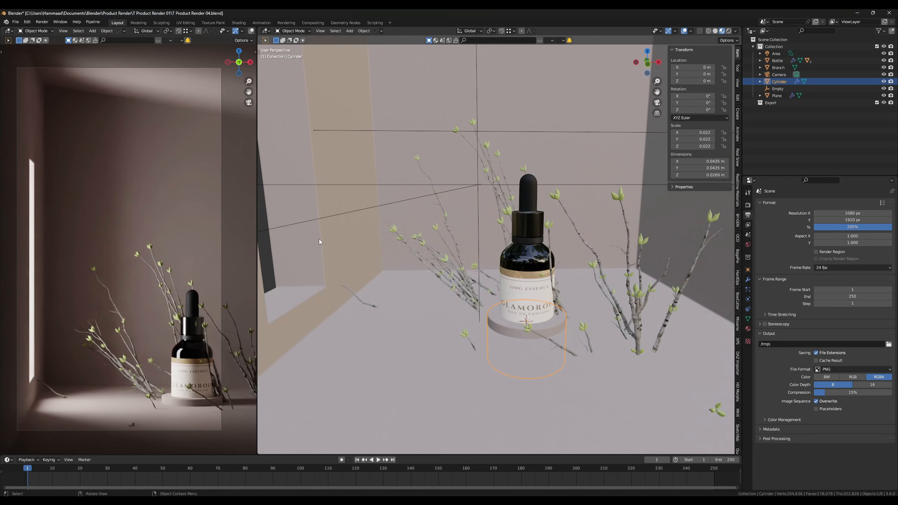
# - Export the plane object that forms the room walls and floor as Background.fbx
pyautogui.click(318, 239)
pyautogui.click(15, 22)
pyautogui.moveTo(71, 126)
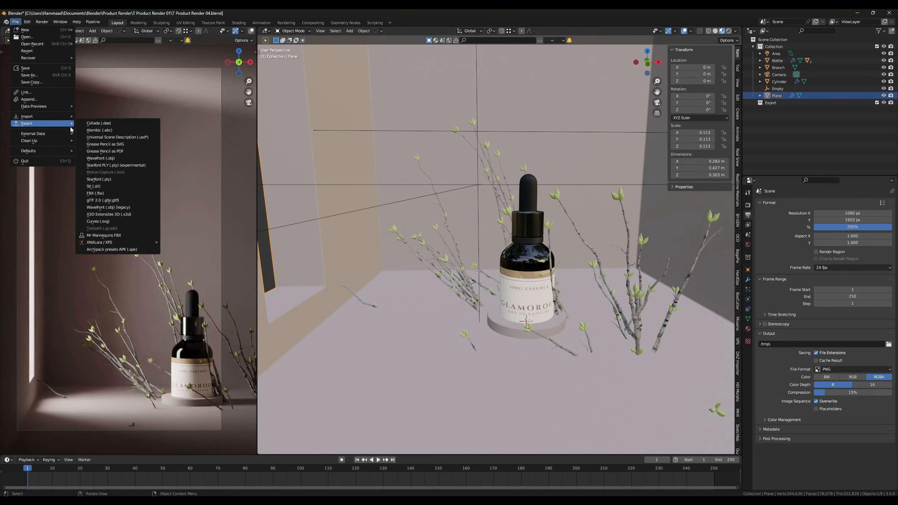
pyautogui.click(116, 193)
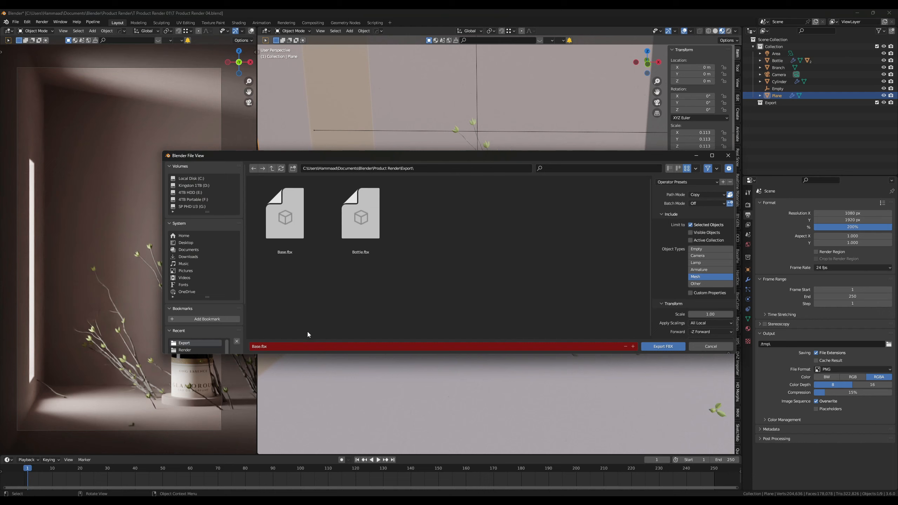
pyautogui.click(299, 347)
pyautogui.write('Background')
pyautogui.click(482, 340)
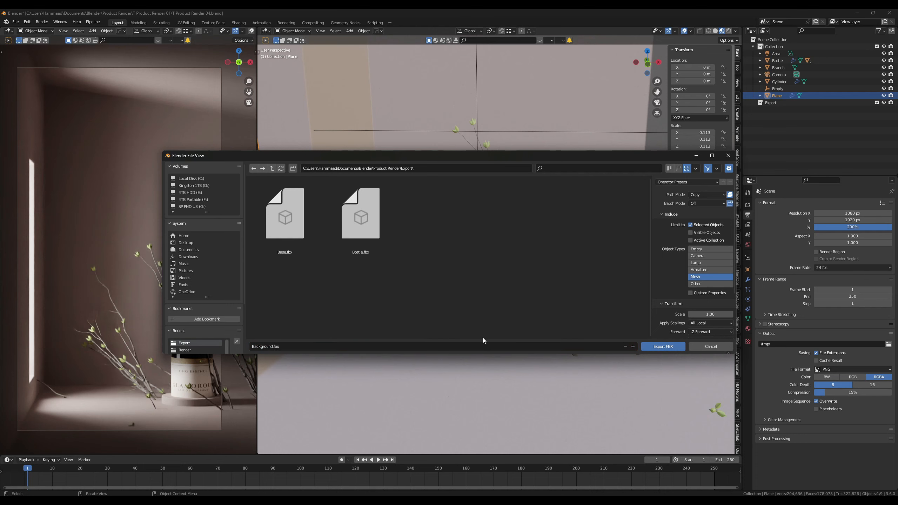
pyautogui.click(663, 346)
# - Export the Branch object to the Export folder as Branch.fbx
pyautogui.click(636, 326)
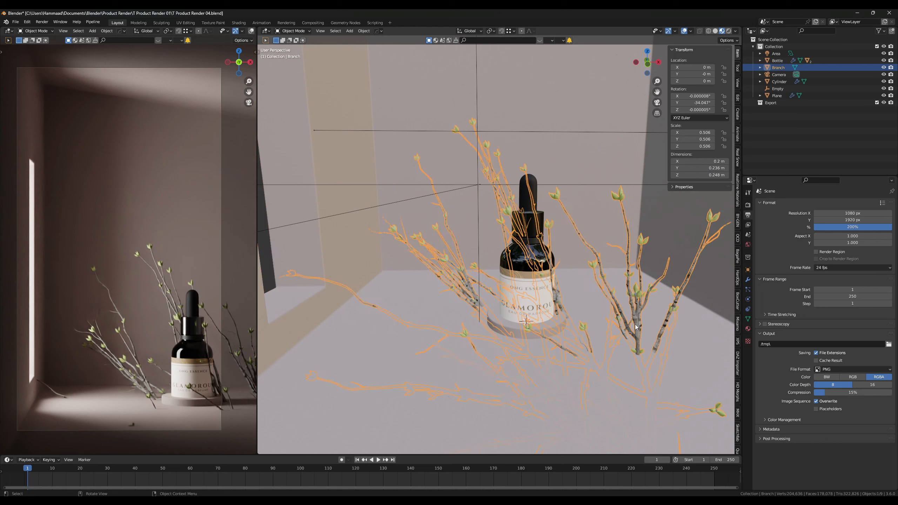
pyautogui.click(15, 21)
pyautogui.moveTo(43, 123)
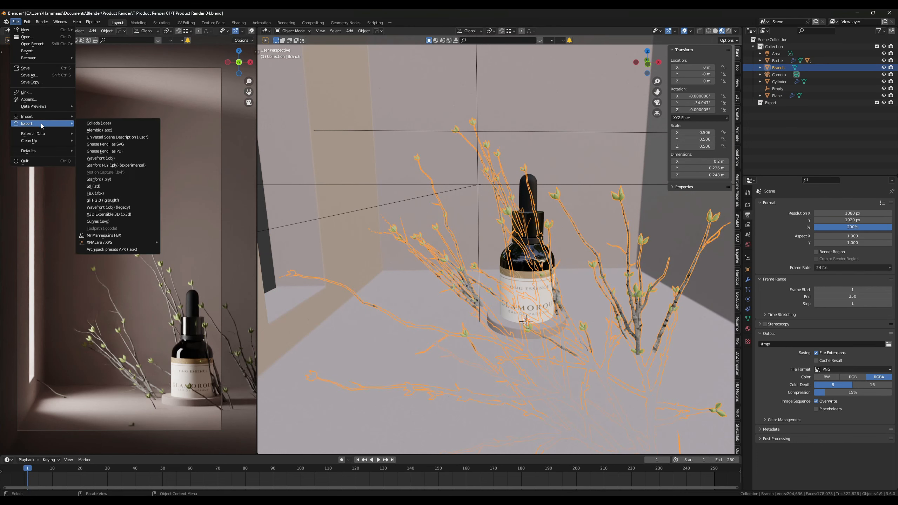
pyautogui.click(103, 194)
pyautogui.click(423, 346)
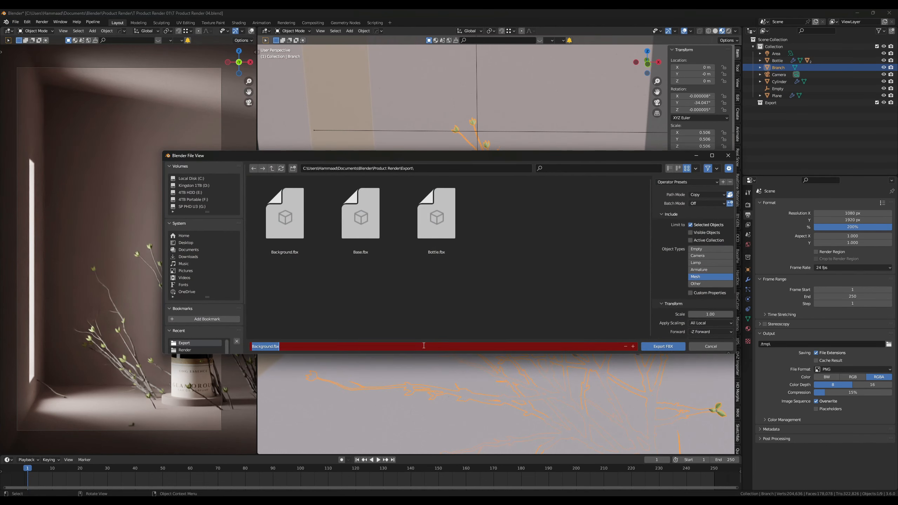
pyautogui.write('Branch')
pyautogui.press('Return')
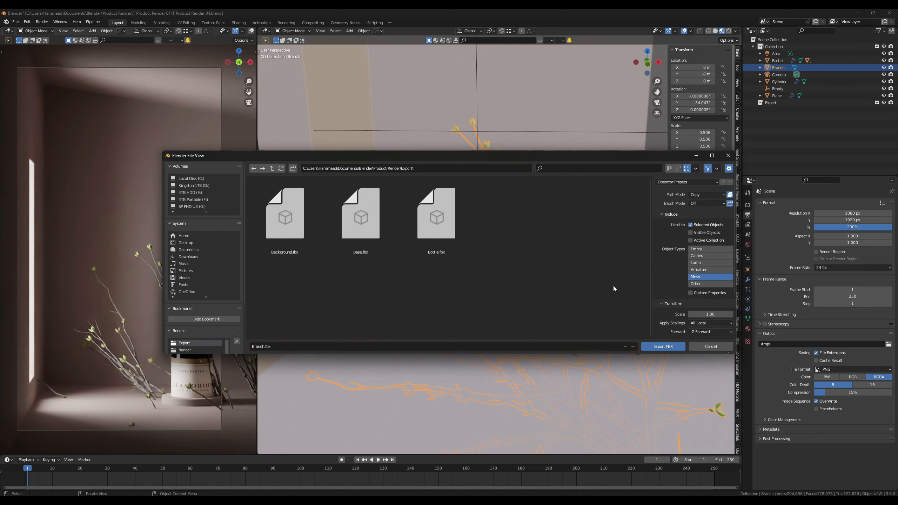
pyautogui.click(657, 346)
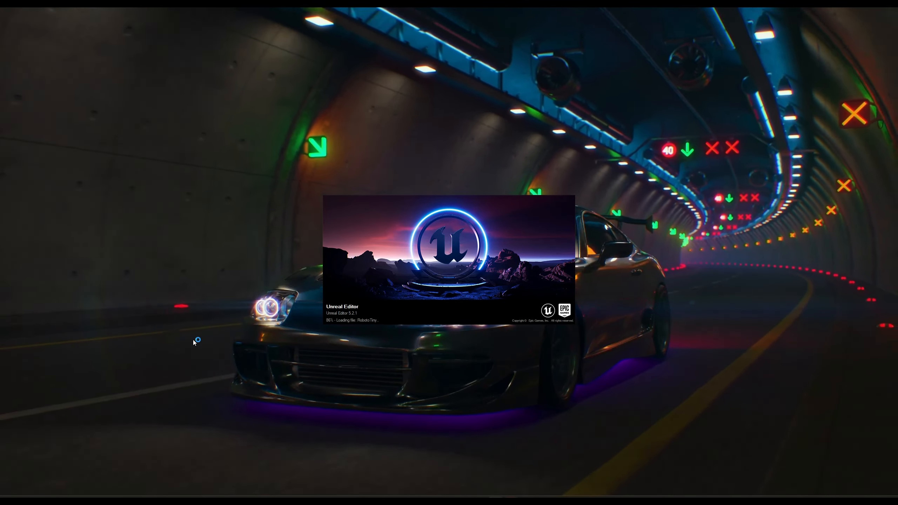
# - In Unreal Engine, create a blank Games project named ProductRender01 with starter content and raytracing enabled
pyautogui.click(264, 182)
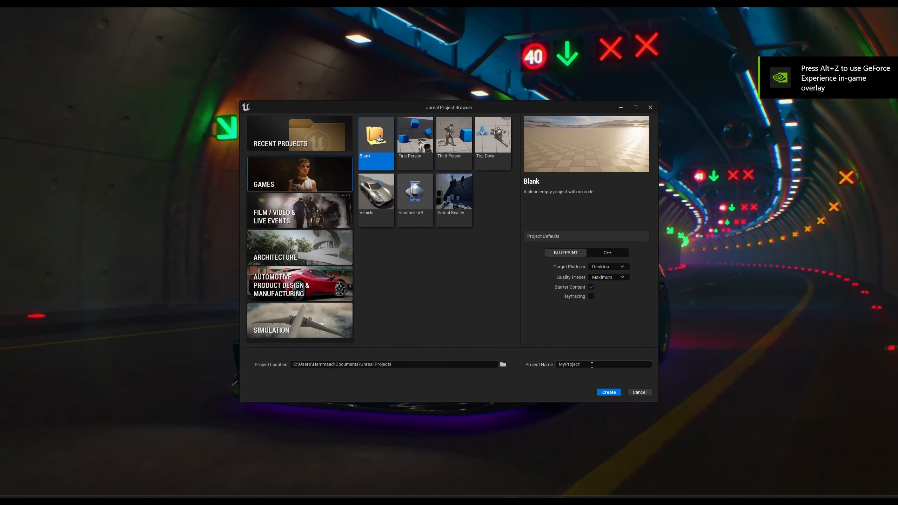
pyautogui.click(591, 364)
pyautogui.write('Pr')
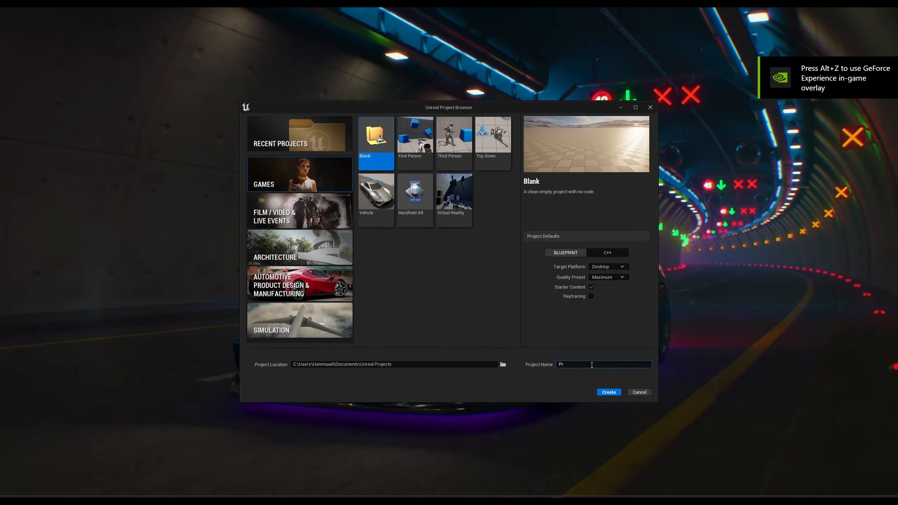
pyautogui.write('oductRender01')
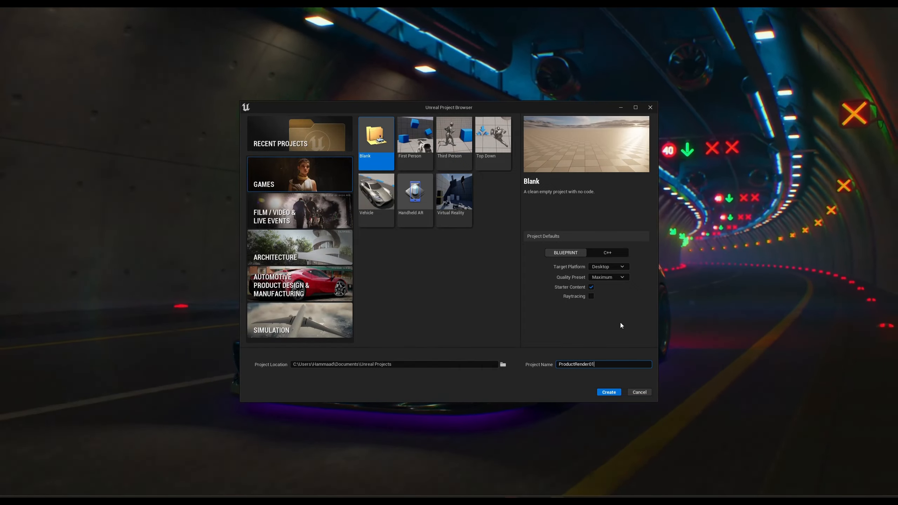
pyautogui.click(591, 296)
pyautogui.click(609, 392)
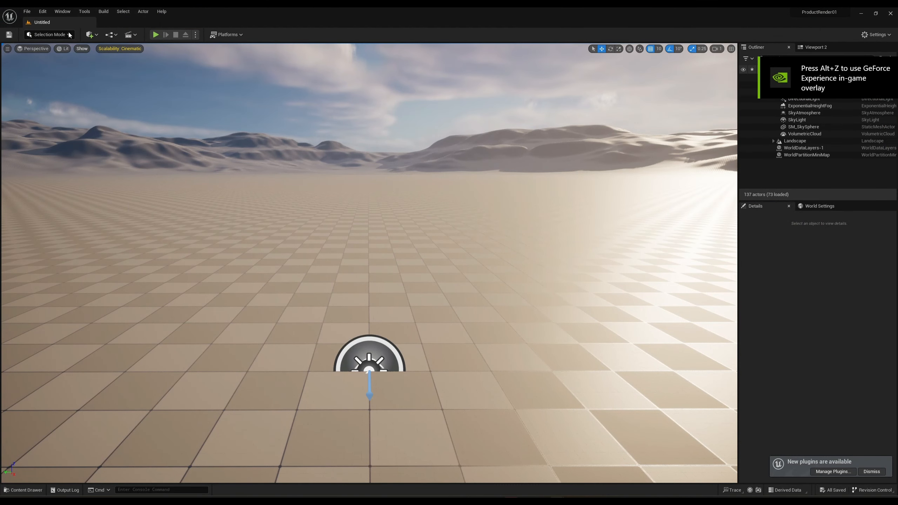
# - Create a new level from the Empty Level template
pyautogui.click(43, 11)
pyautogui.click(42, 11)
pyautogui.click(27, 11)
pyautogui.click(53, 31)
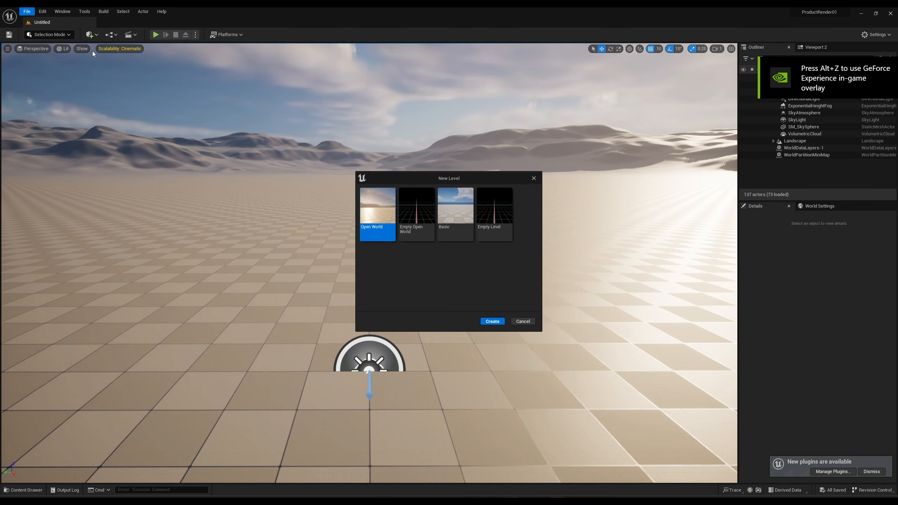
pyautogui.click(488, 221)
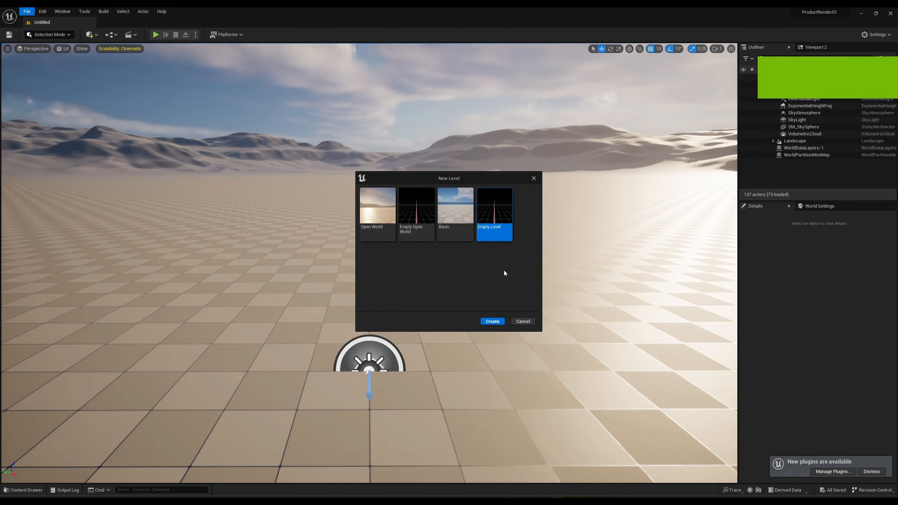
pyautogui.click(490, 322)
pyautogui.rightClick(451, 306)
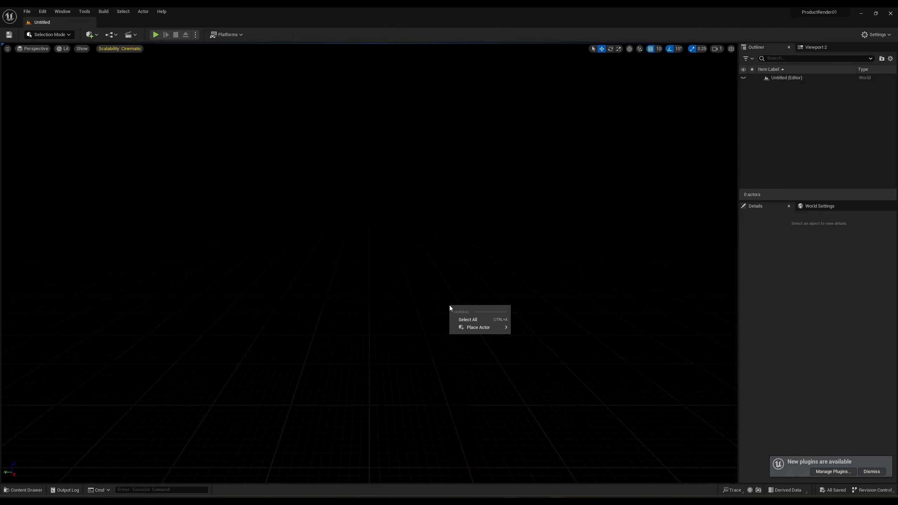
pyautogui.click(420, 295)
# - Create a folder named Assets in the project's Content directory
pyautogui.hotkey('ctrl', 'space')
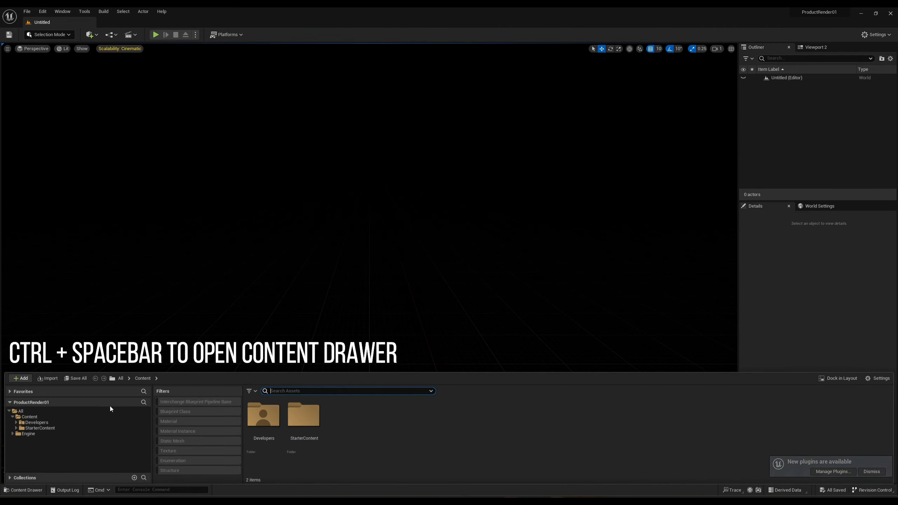
pyautogui.click(96, 416)
pyautogui.rightClick(372, 456)
pyautogui.click(403, 235)
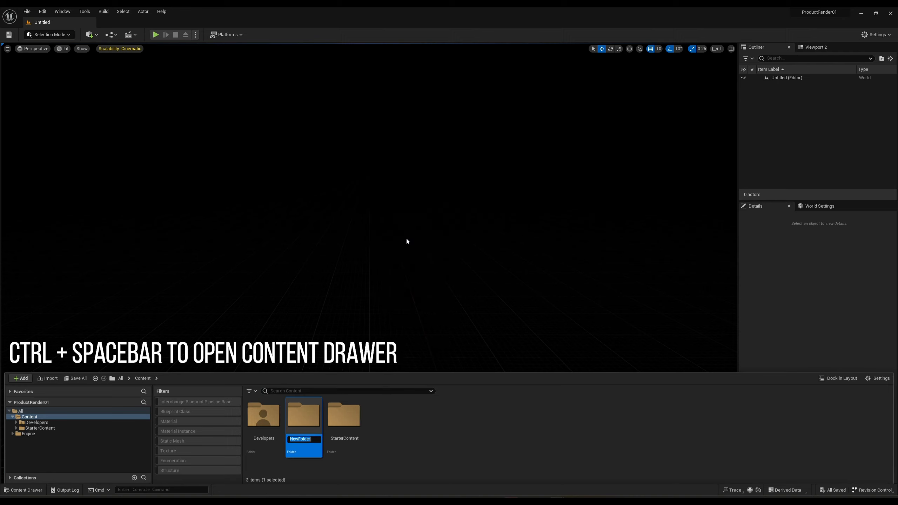
pyautogui.write('Assets')
pyautogui.press('Return')
# - Create a folder named Mesh inside Assets and open it
pyautogui.doubleClick(263, 415)
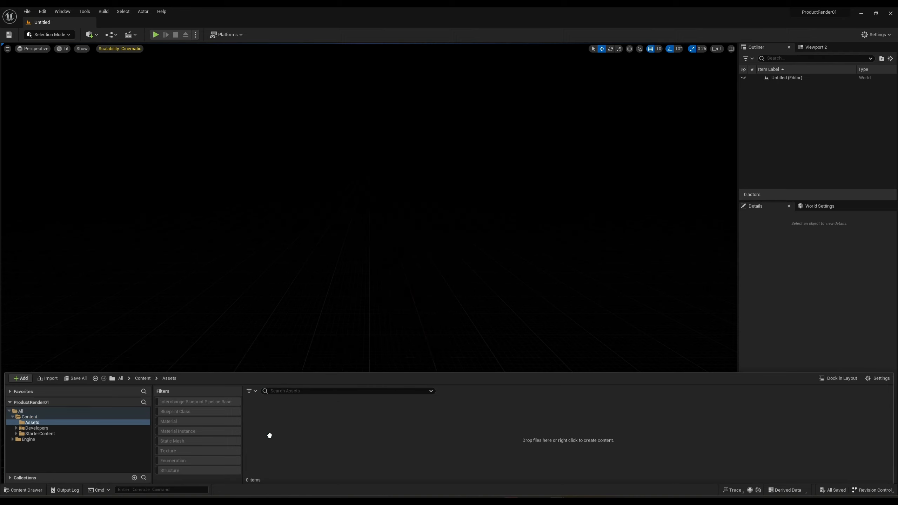
pyautogui.rightClick(268, 435)
pyautogui.click(321, 214)
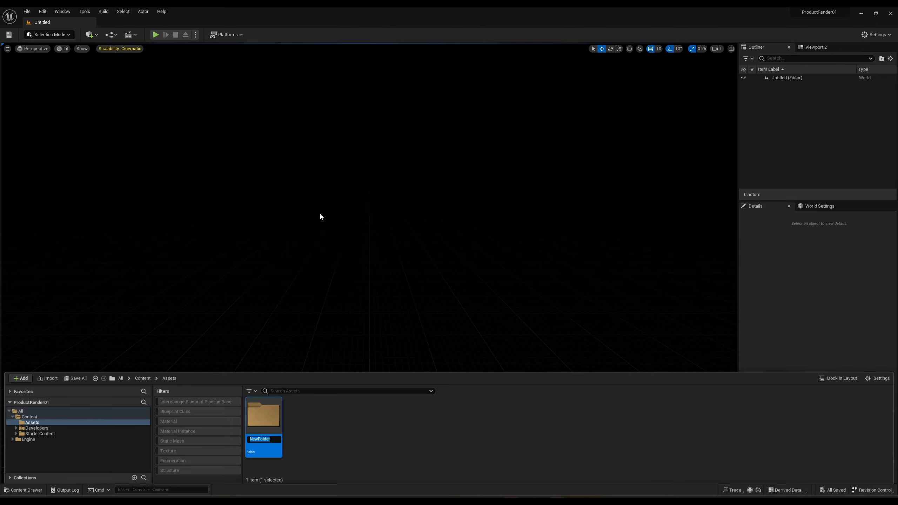
pyautogui.doubleClick(281, 417)
# - Start importing Bottle.fbx from the Export folder into the Mesh folder
pyautogui.moveTo(372, 502)
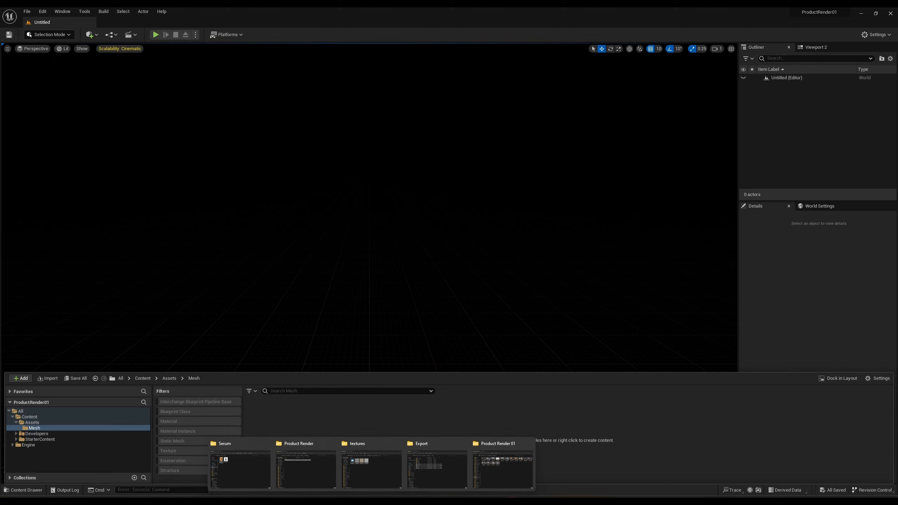
pyautogui.click(430, 464)
pyautogui.click(435, 286)
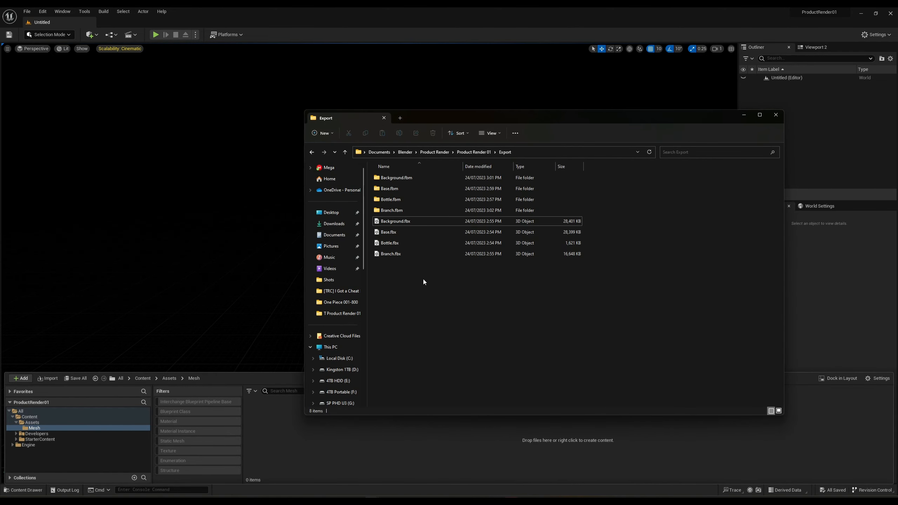
pyautogui.click(405, 242)
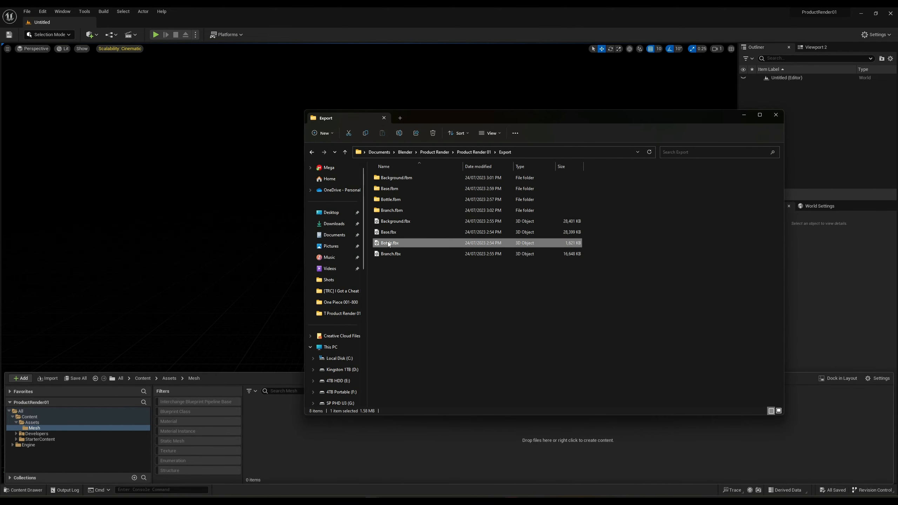
pyautogui.moveTo(406, 243); pyautogui.dragTo(455, 440)
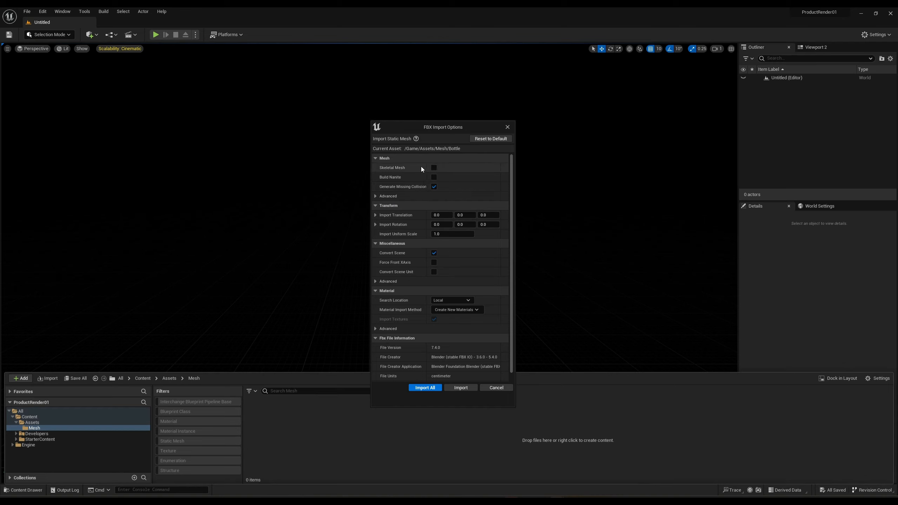
# - Set the import uniform scale of the bottle mesh to 10.0
pyautogui.scroll(-1, 403, 197)
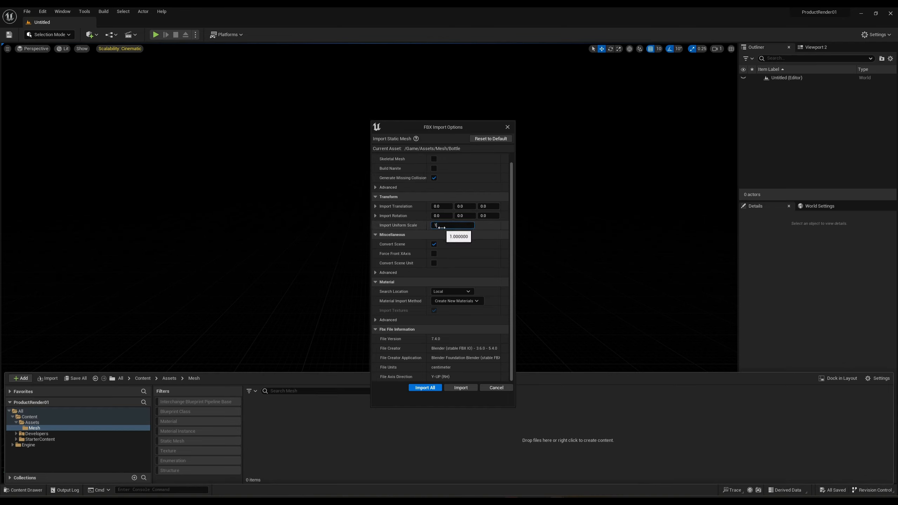
pyautogui.write('0')
pyautogui.press('Return')
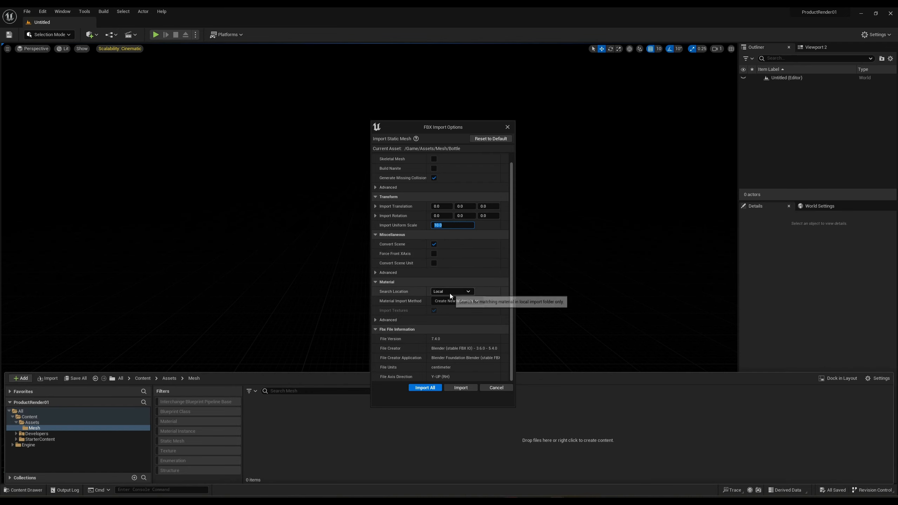
# - Import all of Bottle.fbx with the current options and close the message log
pyautogui.click(438, 389)
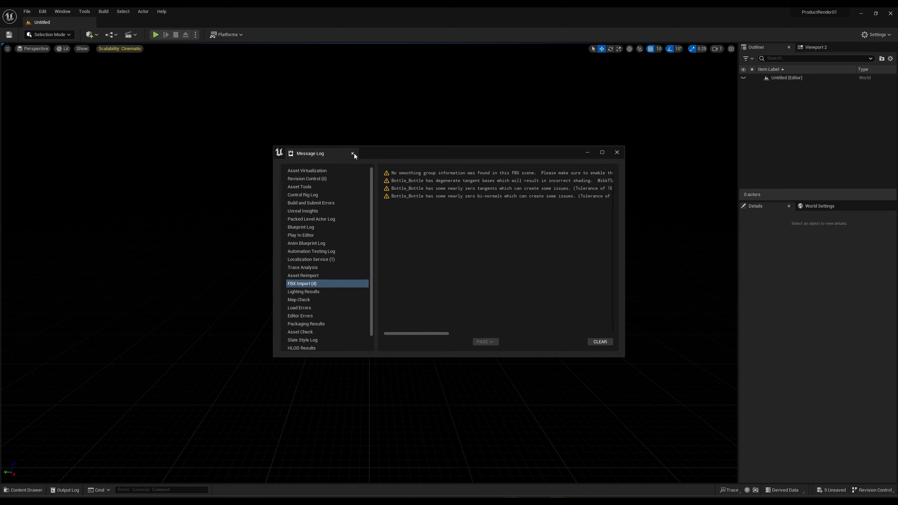
pyautogui.click(352, 153)
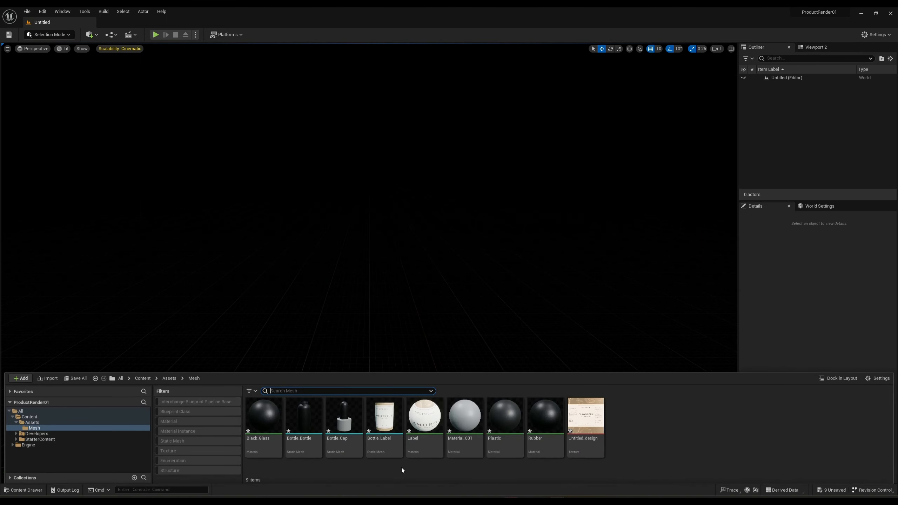
# - Place the Bottle_Bottle, Bottle_Cap and Bottle_Label meshes together in the level and reset their location to the origin
pyautogui.click(385, 421)
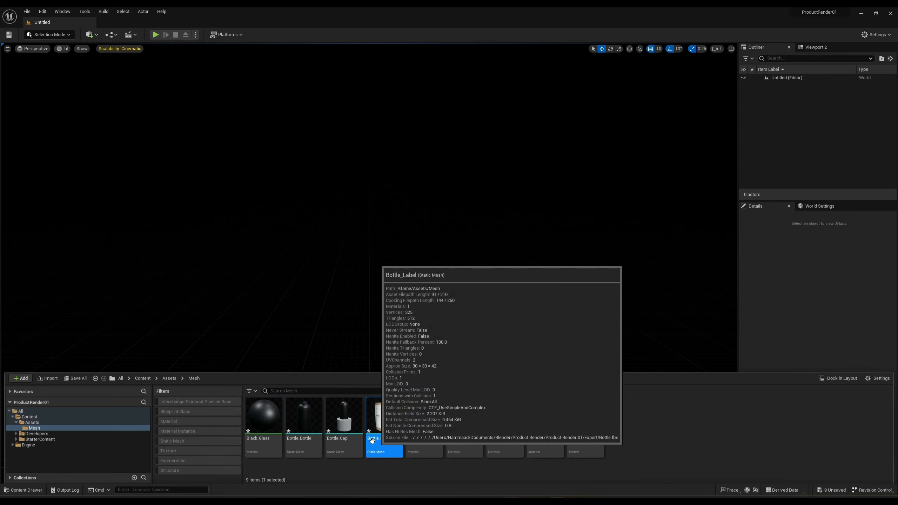
pyautogui.click(307, 426)
pyautogui.click(384, 421)
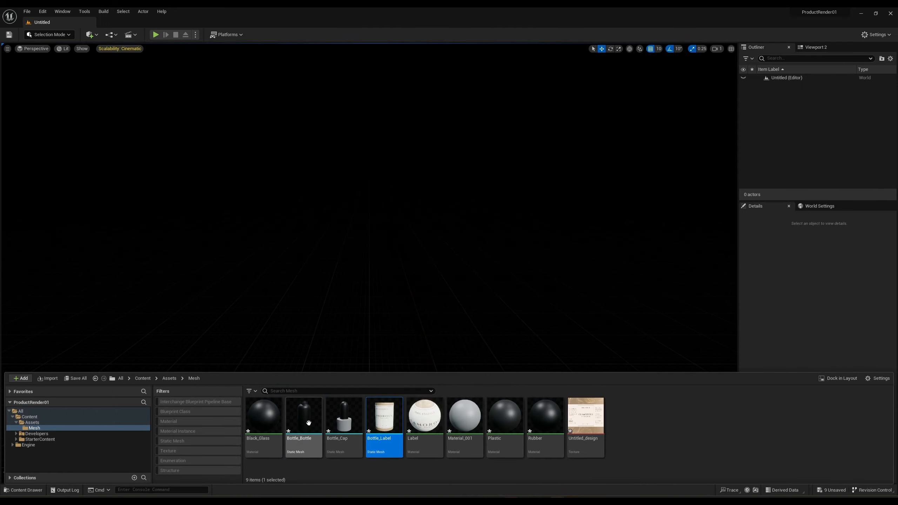
pyautogui.keyDown('shift'); pyautogui.click(304, 421); pyautogui.keyUp('shift')
pyautogui.moveTo(354, 425); pyautogui.dragTo(334, 276)
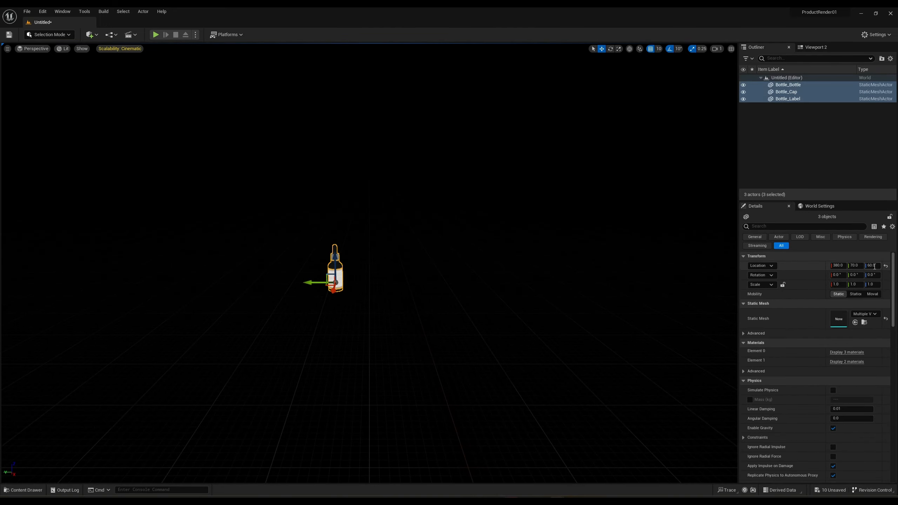
pyautogui.click(886, 269)
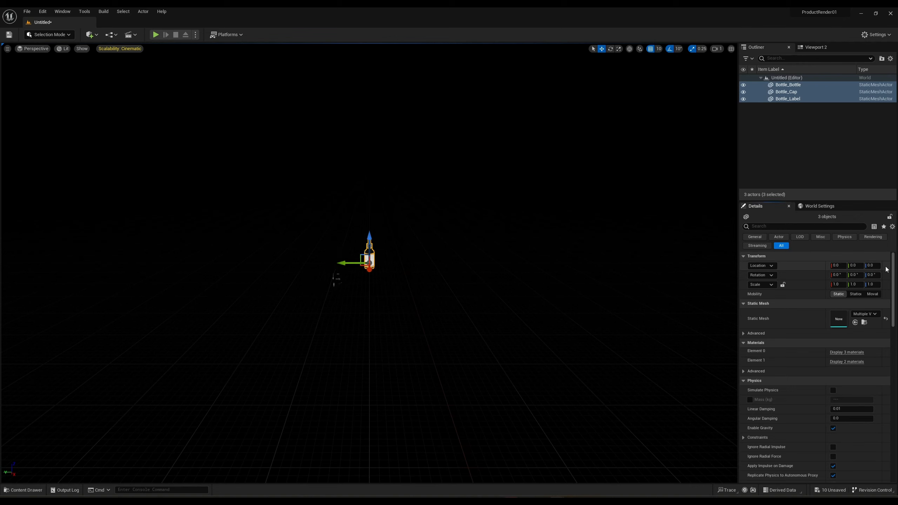
# - Save the level as RenderScene in a new Maps folder inside Assets
pyautogui.click(30, 11)
pyautogui.click(49, 79)
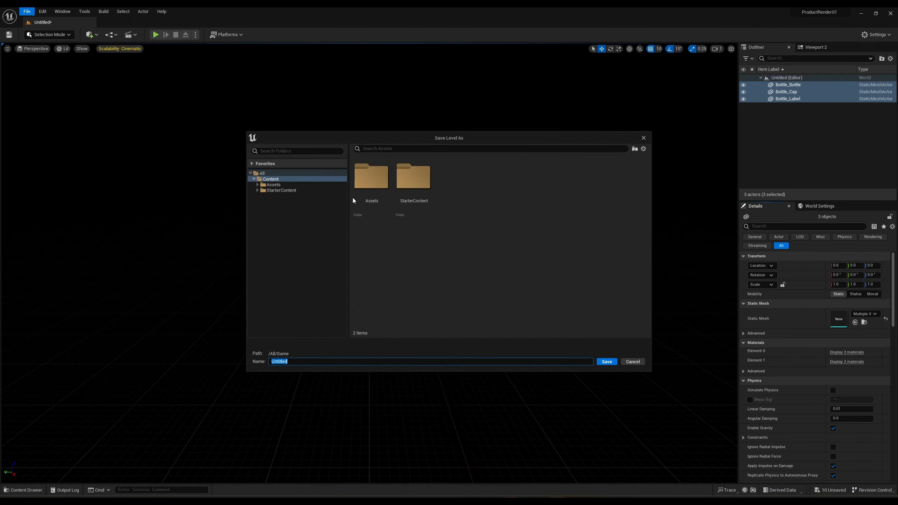
pyautogui.doubleClick(369, 179)
pyautogui.rightClick(417, 255)
pyautogui.click(435, 270)
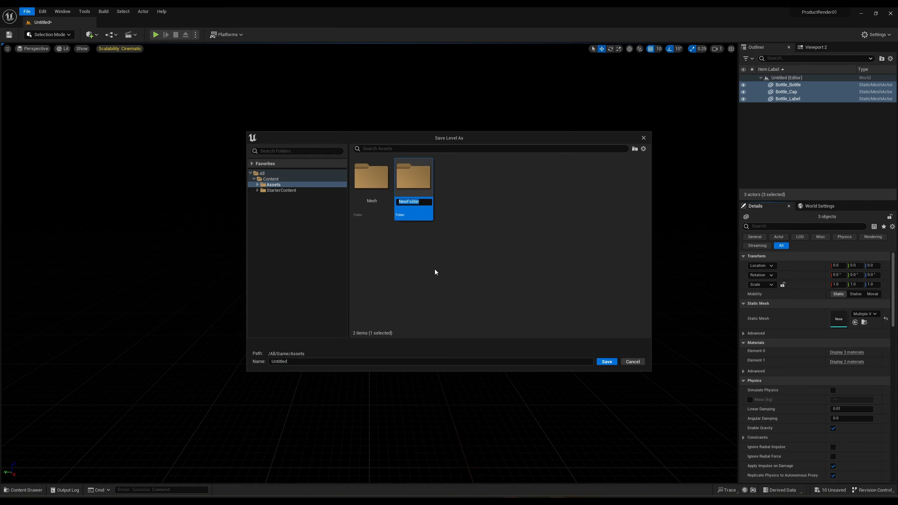
pyautogui.write('Maps')
pyautogui.press('Return')
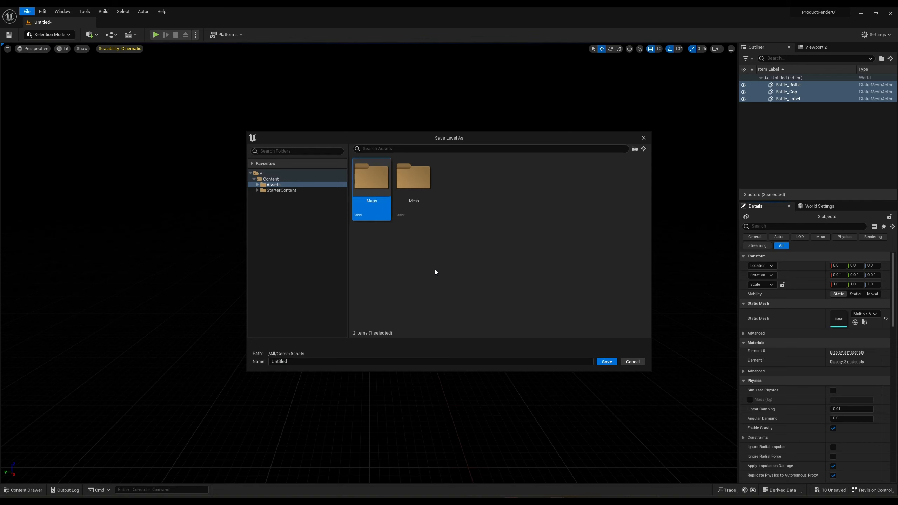
pyautogui.doubleClick(369, 200)
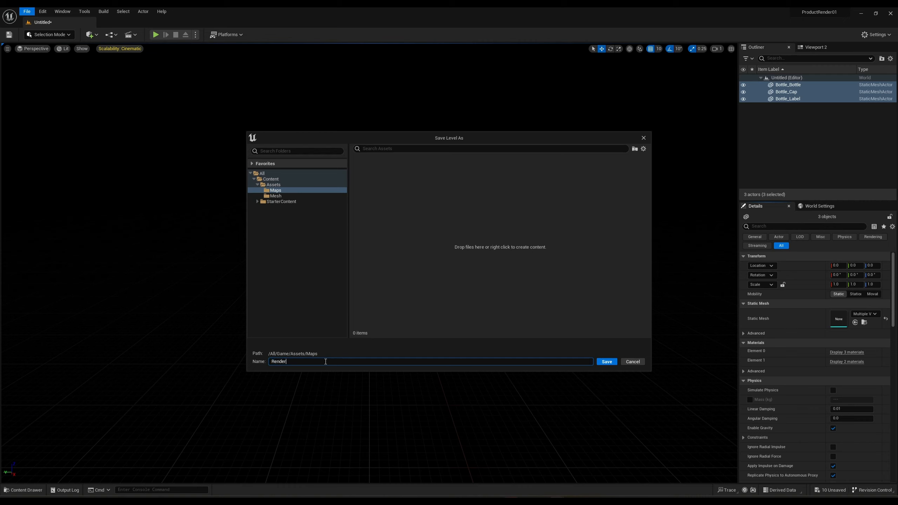
pyautogui.press('Return')
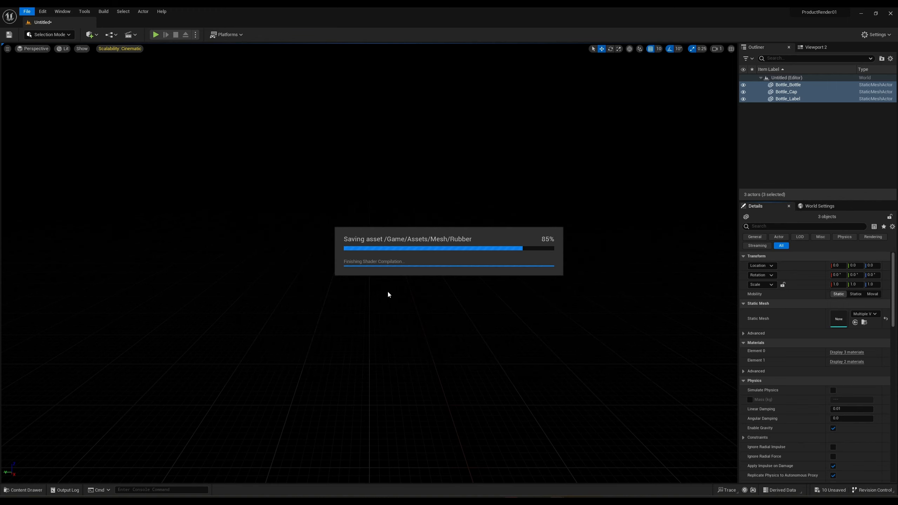
# - Create a folder named Materials inside the Mesh folder
pyautogui.hotkey('ctrl', 'b')
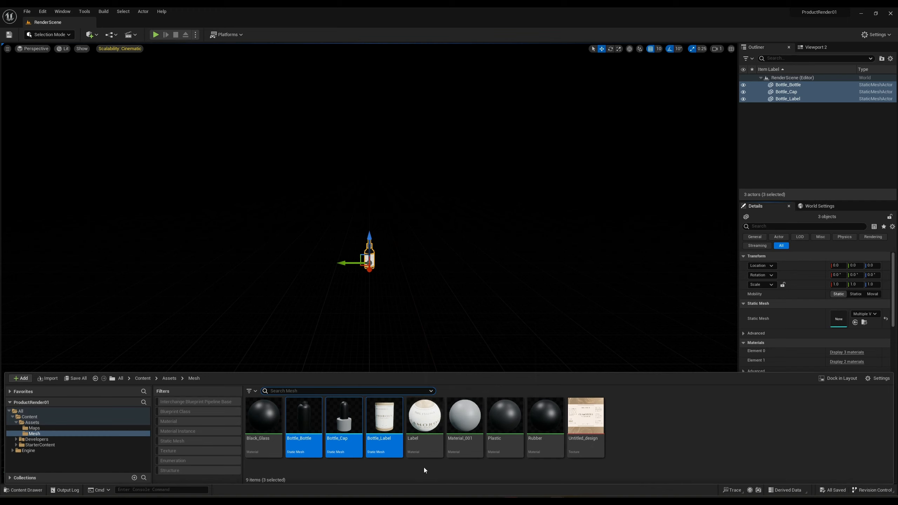
pyautogui.rightClick(448, 471)
pyautogui.click(478, 250)
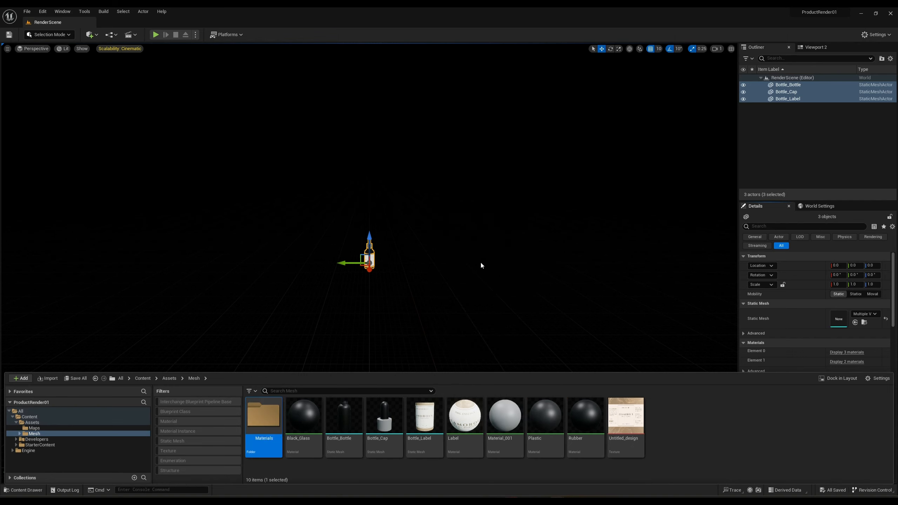
# - Move the Black_Glass, Label, Material_001, Plastic and Rubber materials into the Materials folder
pyautogui.click(303, 438)
pyautogui.keyDown('ctrl'); pyautogui.click(464, 438); pyautogui.keyUp('ctrl')
pyautogui.keyDown('ctrl'); pyautogui.click(504, 439); pyautogui.keyUp('ctrl')
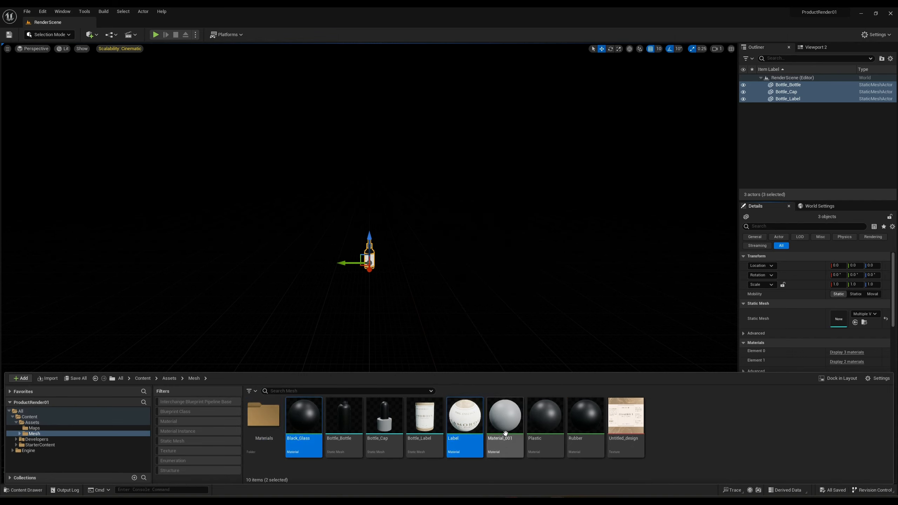
pyautogui.keyDown('ctrl'); pyautogui.click(546, 439); pyautogui.keyUp('ctrl')
pyautogui.keyDown('ctrl'); pyautogui.click(585, 438); pyautogui.keyUp('ctrl')
pyautogui.moveTo(586, 438); pyautogui.dragTo(290, 424)
pyautogui.click(293, 427)
# - Create a Textures folder inside Mesh and move the Untitled_design texture into it
pyautogui.rightClick(508, 440)
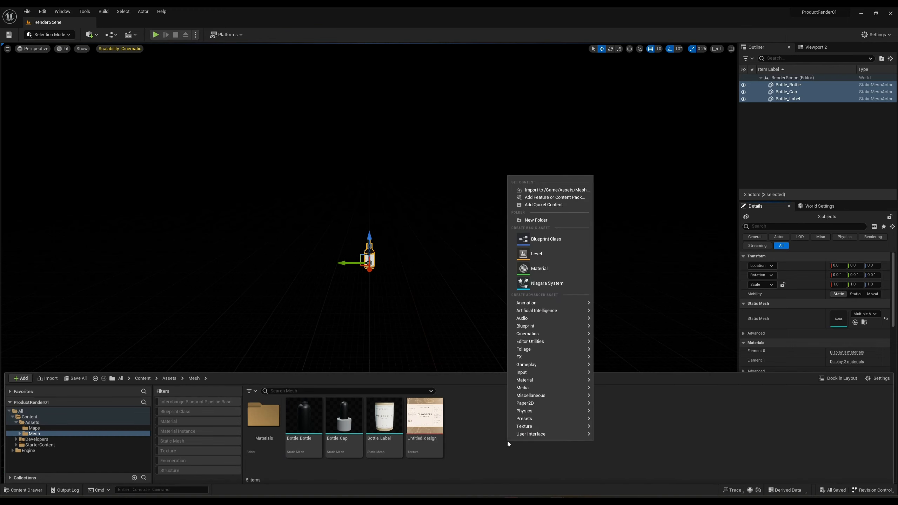
pyautogui.click(541, 221)
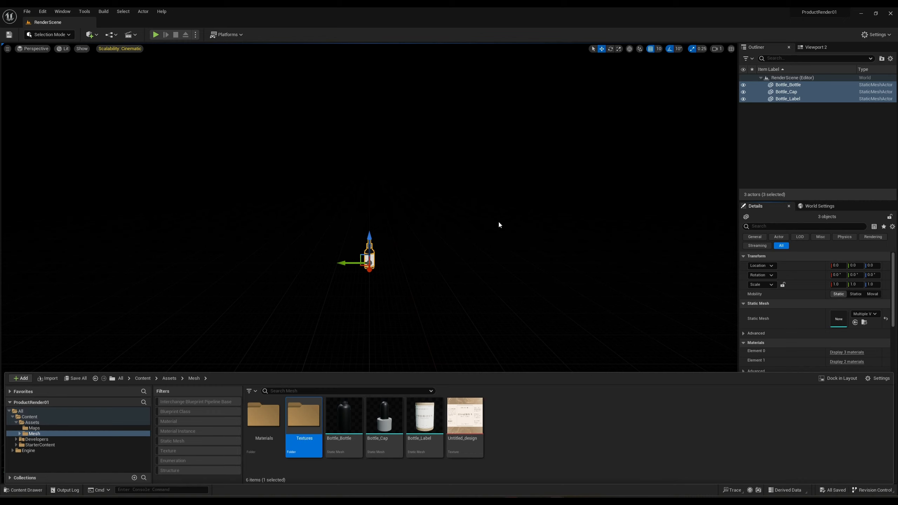
pyautogui.click(464, 417)
pyautogui.moveTo(465, 417); pyautogui.dragTo(299, 419)
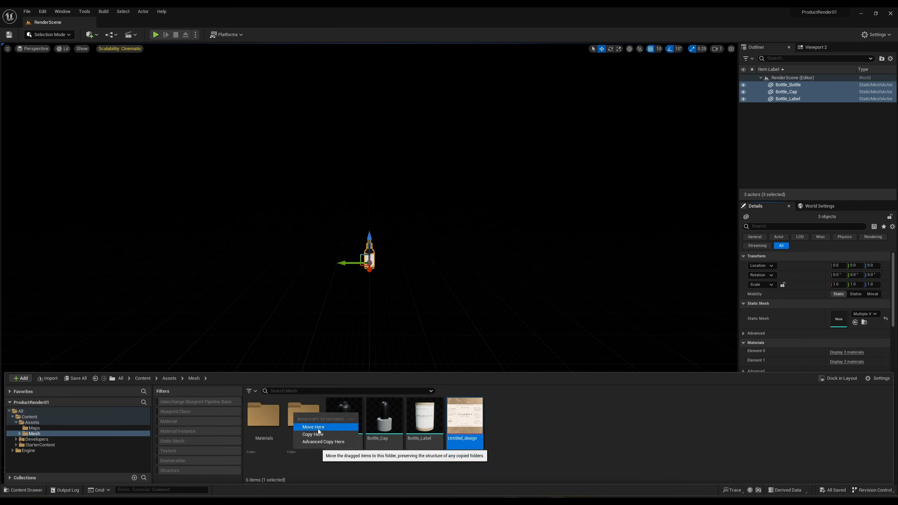
pyautogui.click(317, 427)
# - Open the Bottle_Bottle mesh in its editor, dock that editor in the main window and view the bottle up close
pyautogui.click(346, 429)
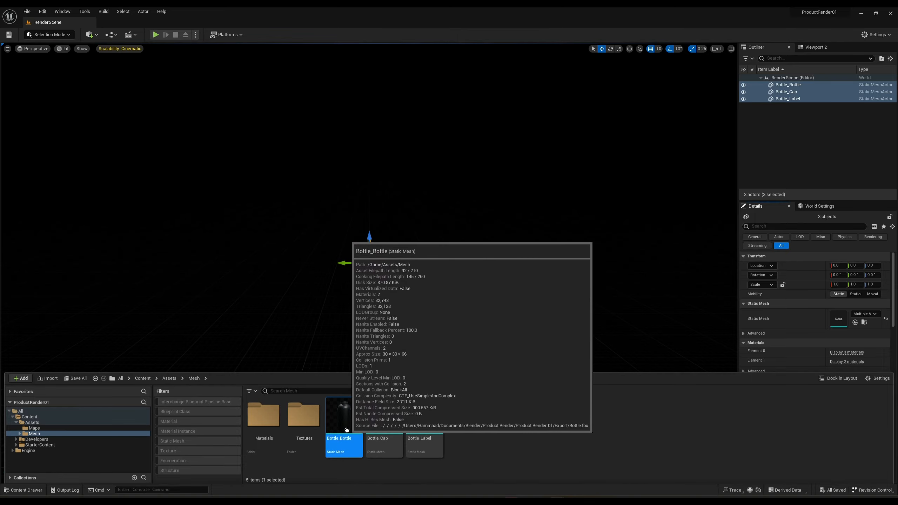
pyautogui.hotkey('ctrl', 'space')
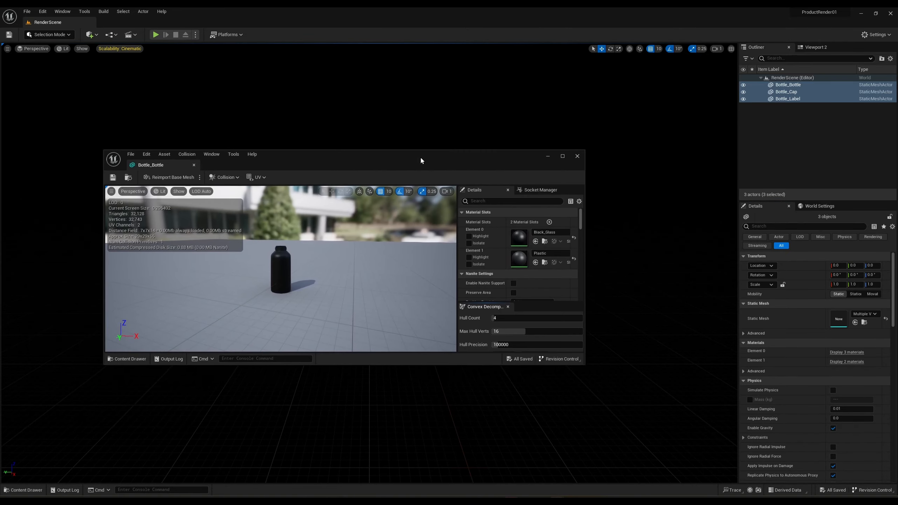
pyautogui.moveTo(419, 156); pyautogui.dragTo(203, 26)
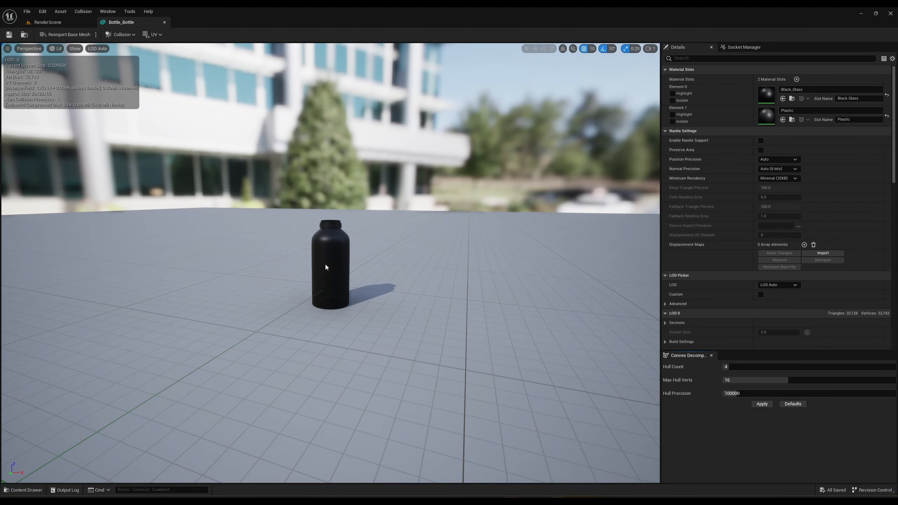
pyautogui.moveTo(325, 263); pyautogui.dragTo(509, 223)
pyautogui.scroll(8, 510, 223)
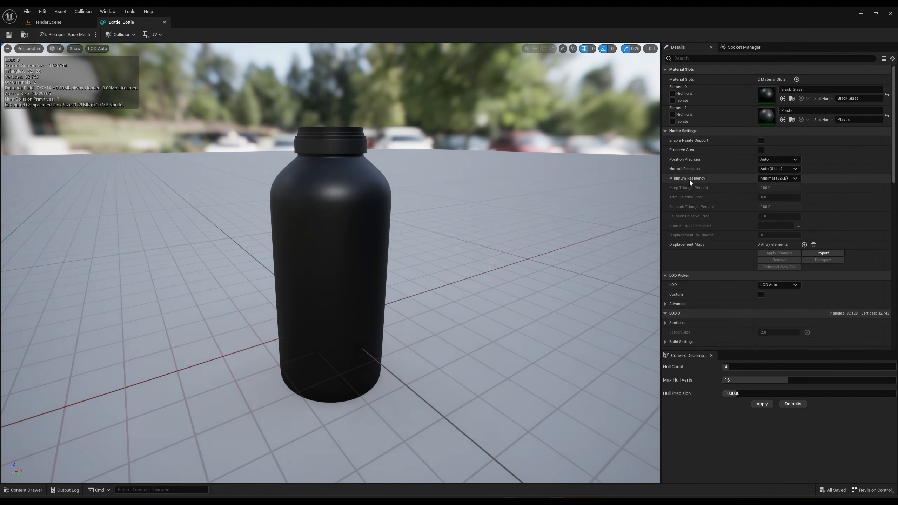
# - Open the bottle's Black_Glass material and connect a new constant of 0.05 to its Roughness input
pyautogui.doubleClick(766, 94)
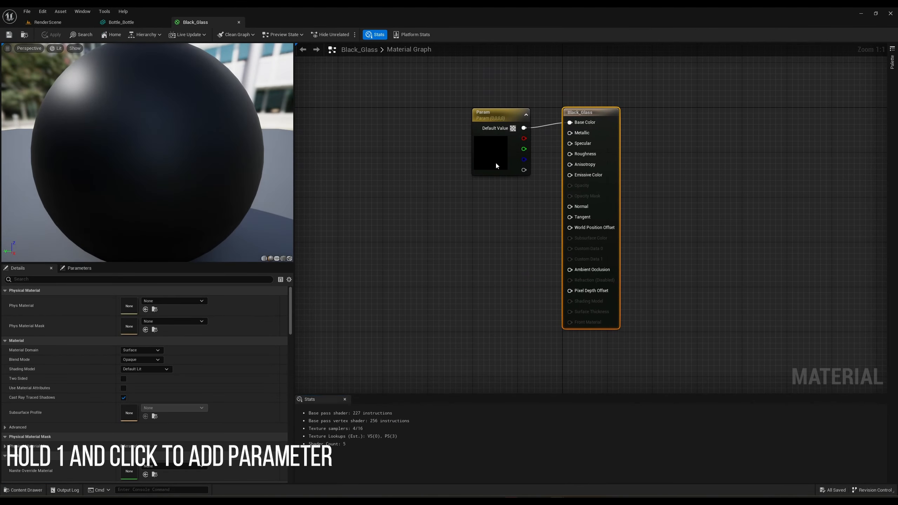
pyautogui.moveTo(495, 162); pyautogui.dragTo(424, 150)
pyautogui.moveTo(421, 169); pyautogui.dragTo(439, 211, button='right')
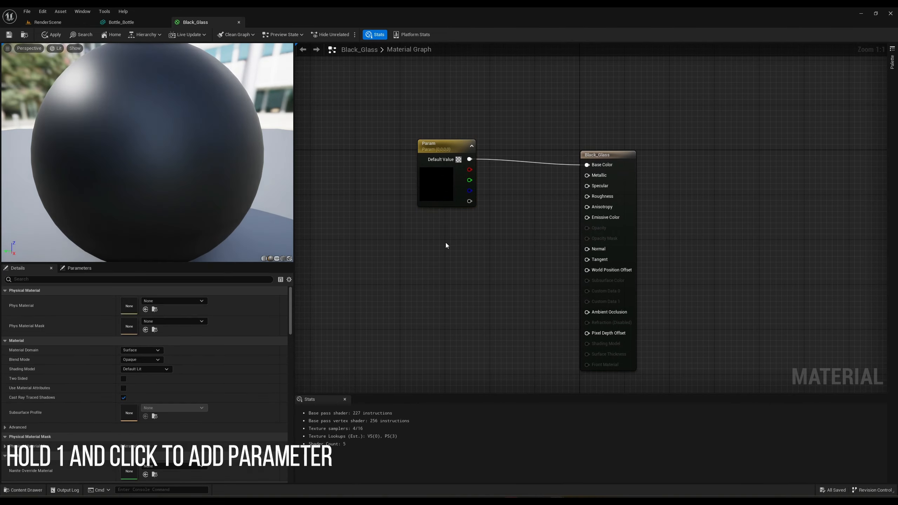
pyautogui.click(410, 235)
pyautogui.click(434, 249)
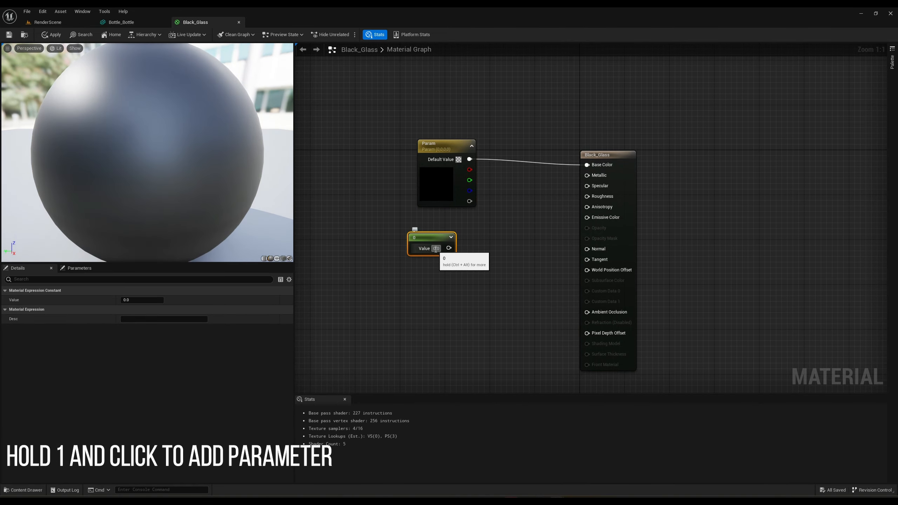
pyautogui.write('0.05')
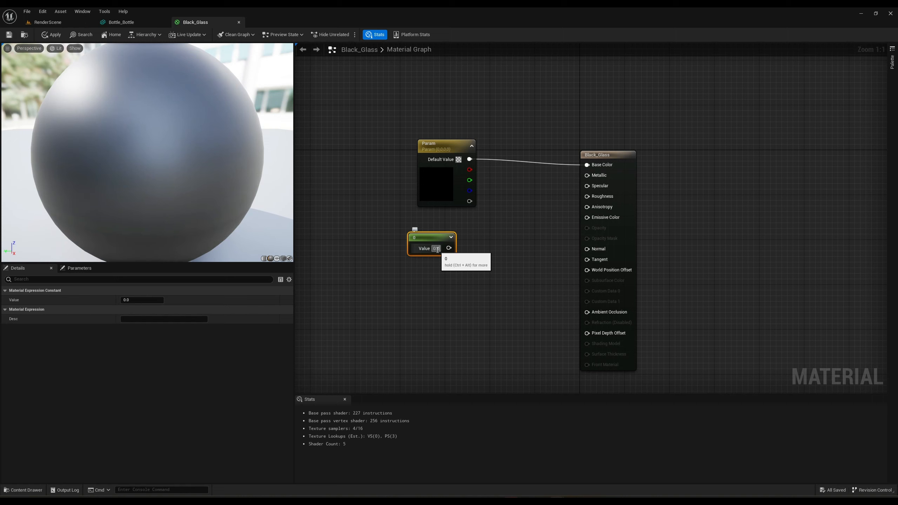
pyautogui.press('Return')
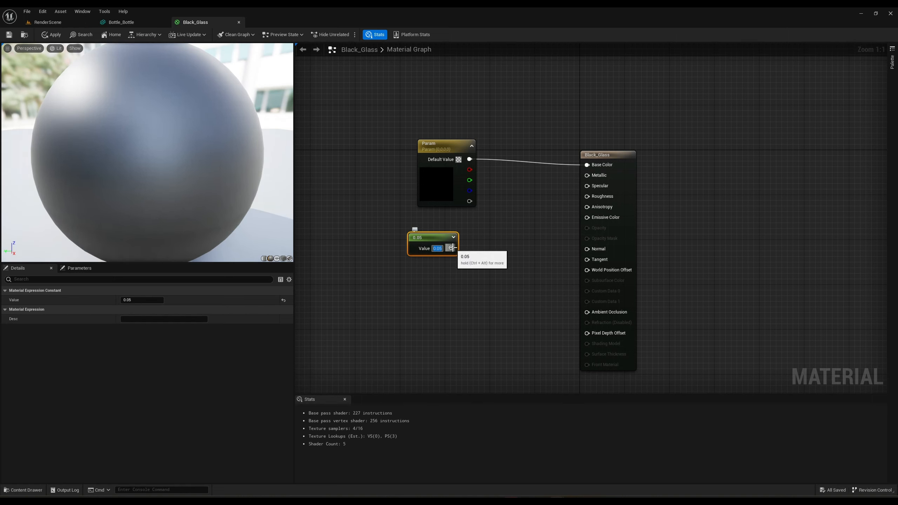
pyautogui.moveTo(451, 248); pyautogui.dragTo(586, 197)
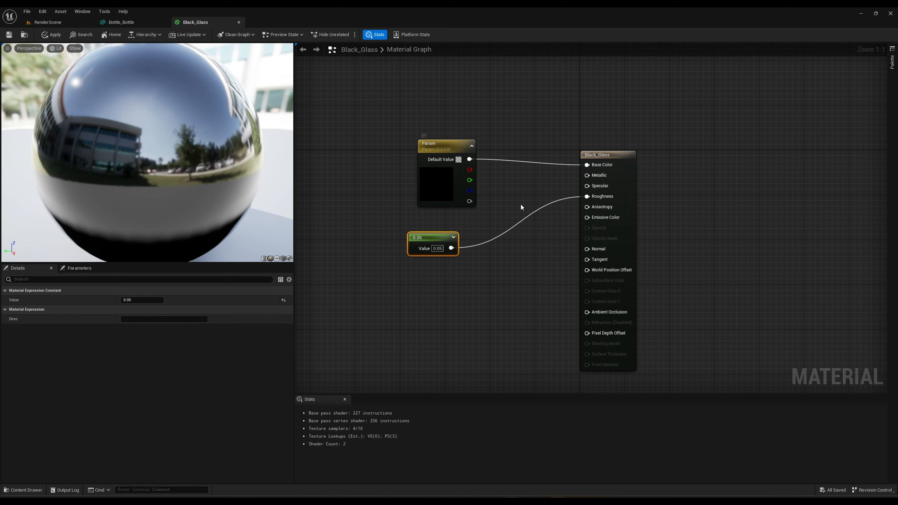
# - Connect a new constant of 0.0 to Black_Glass's Metallic input and save the material
pyautogui.moveTo(445, 232); pyautogui.dragTo(587, 176)
pyautogui.click(428, 240)
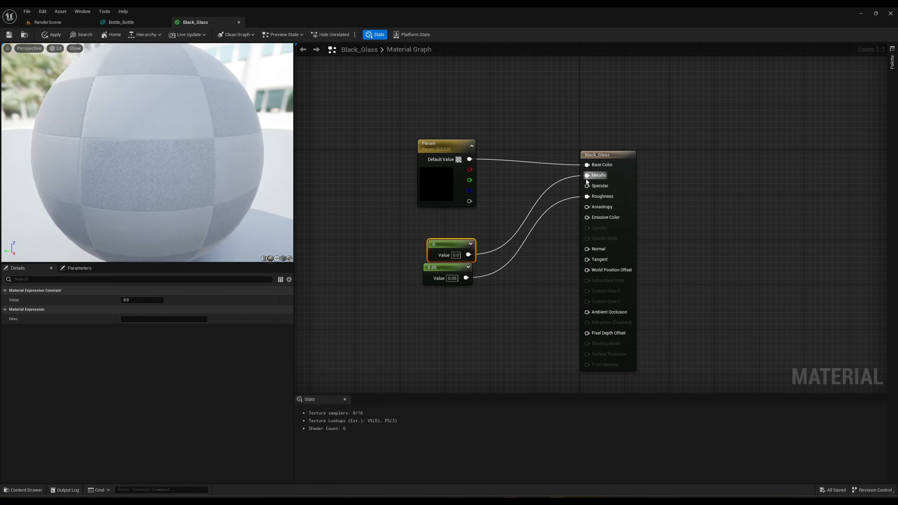
pyautogui.moveTo(444, 244); pyautogui.dragTo(440, 235)
pyautogui.click(8, 34)
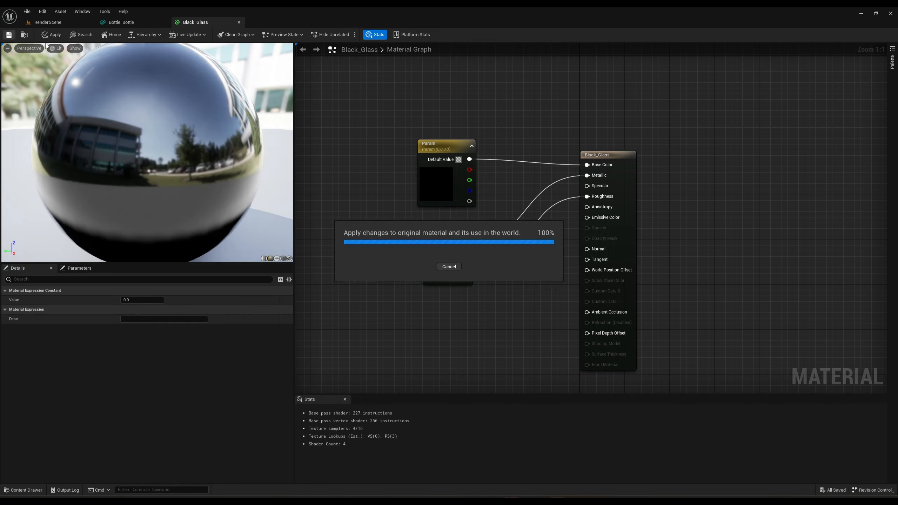
# - Open the Plastic material from the Bottle_Bottle mesh and connect a new constant of 0.4 to its Roughness input
pyautogui.click(141, 23)
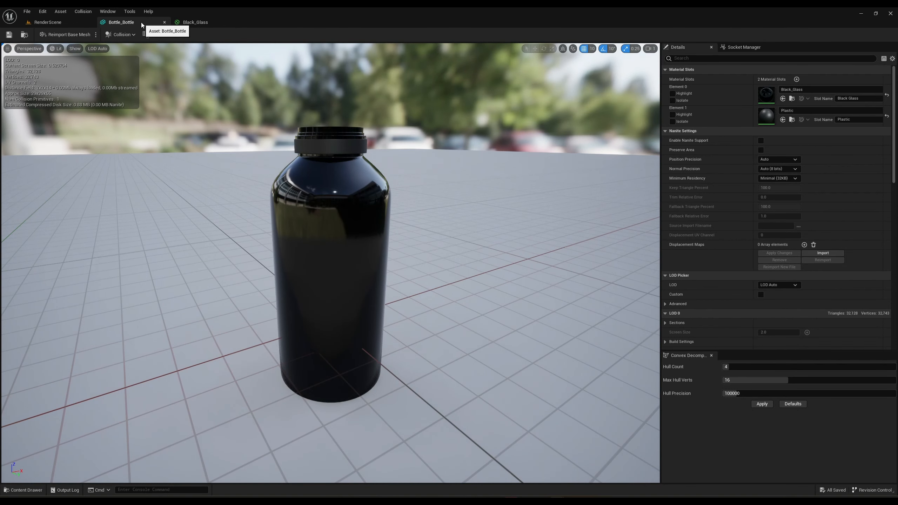
pyautogui.moveTo(324, 178); pyautogui.dragTo(390, 187)
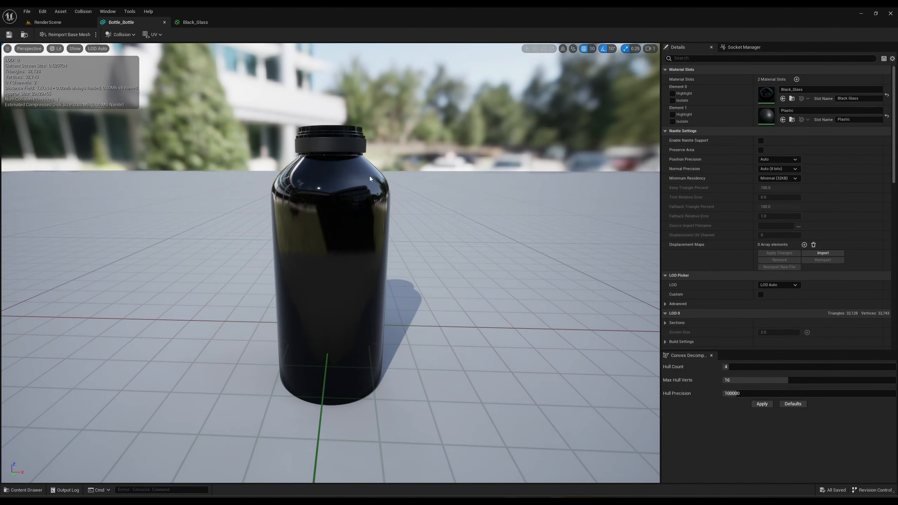
pyautogui.doubleClick(768, 117)
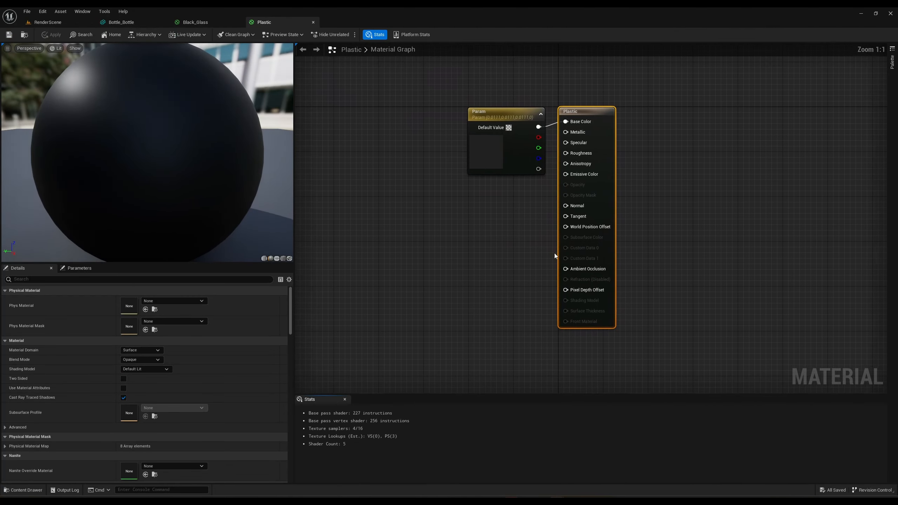
pyautogui.click(393, 252)
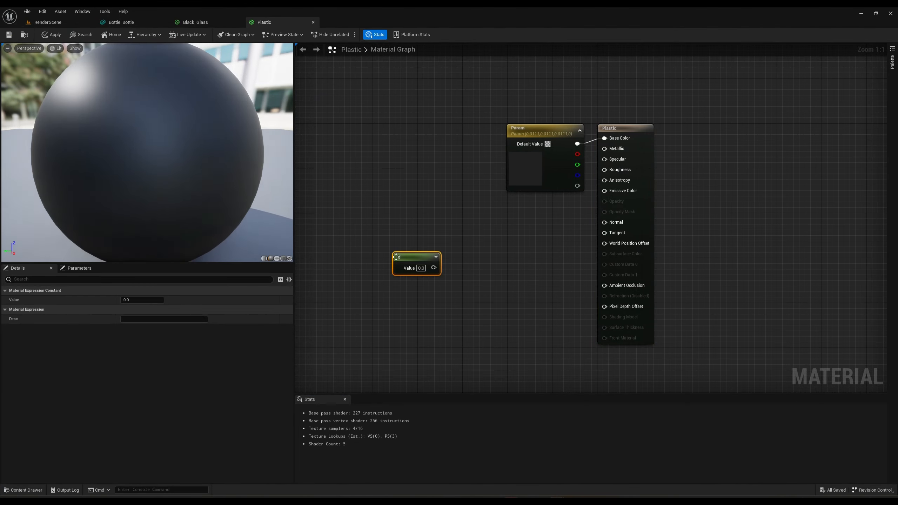
pyautogui.click(419, 268)
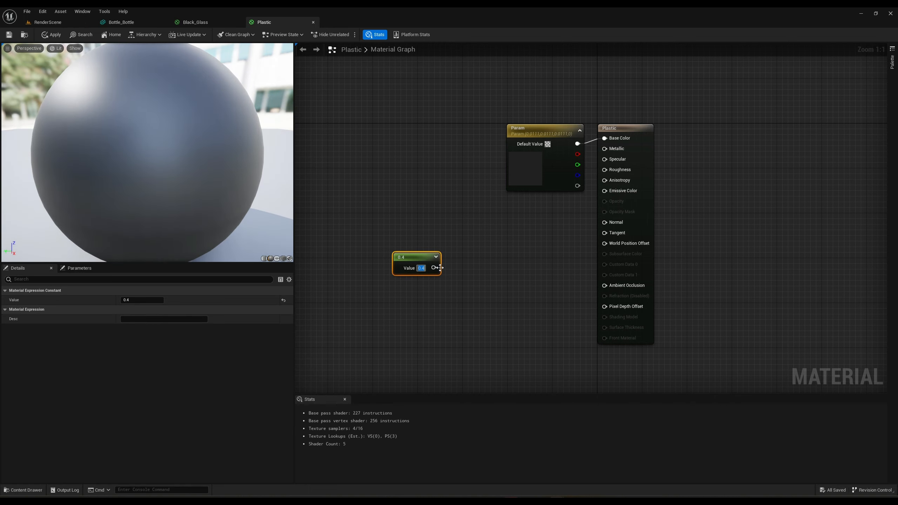
pyautogui.write('0.4')
pyautogui.moveTo(431, 267); pyautogui.dragTo(616, 172)
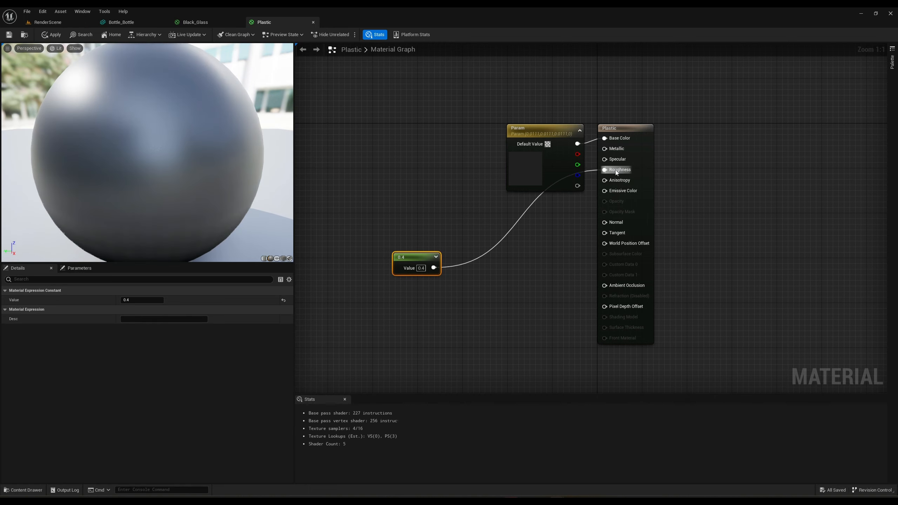
# - Save the Plastic material and close the Plastic, Black_Glass and Bottle_Bottle editors
pyautogui.click(9, 34)
pyautogui.click(313, 23)
pyautogui.click(240, 22)
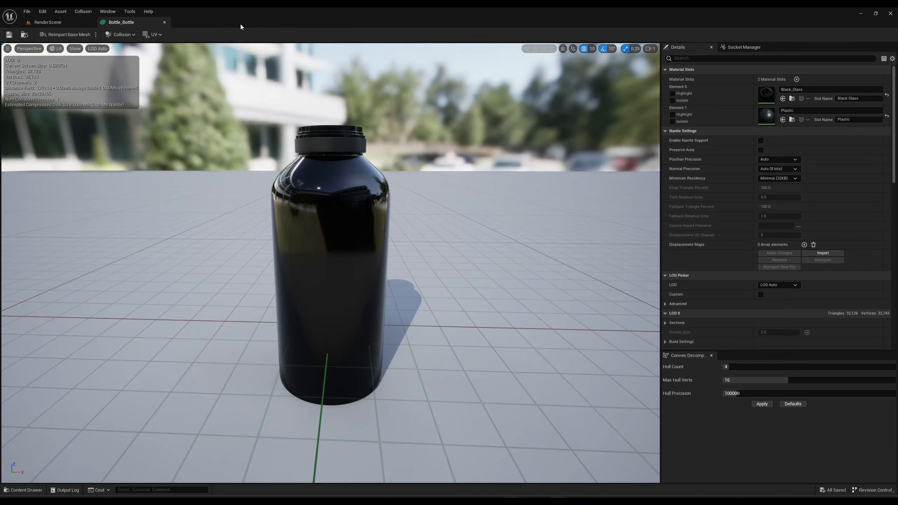
pyautogui.click(164, 22)
# - Open the Bottle_Cap mesh in its editor, dock that editor in the main window and view the cap up close
pyautogui.hotkey('ctrl', 'space')
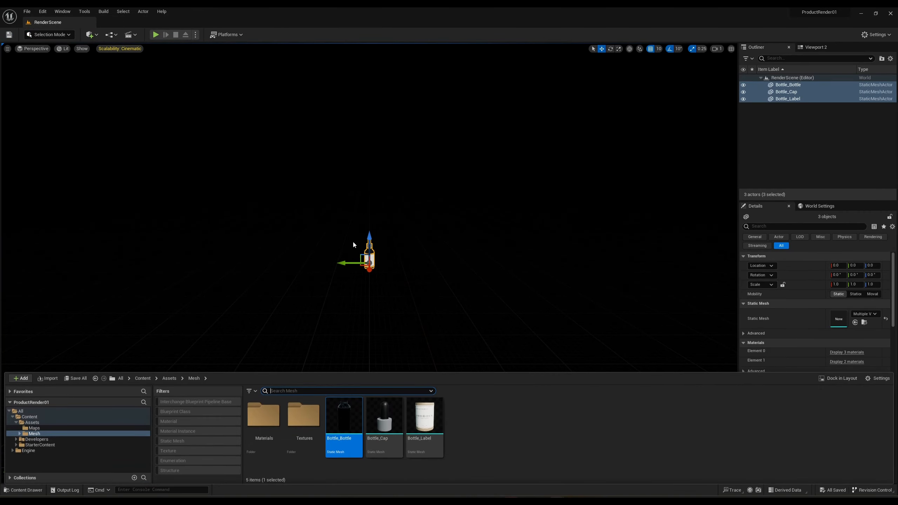
pyautogui.click(385, 426)
pyautogui.doubleClick(385, 430)
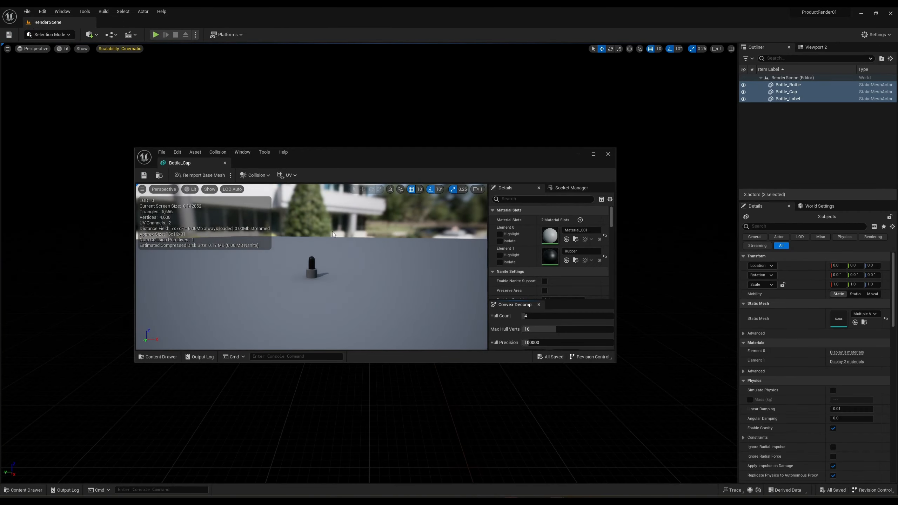
pyautogui.moveTo(198, 142); pyautogui.dragTo(177, 21)
pyautogui.moveTo(464, 199); pyautogui.dragTo(502, 219)
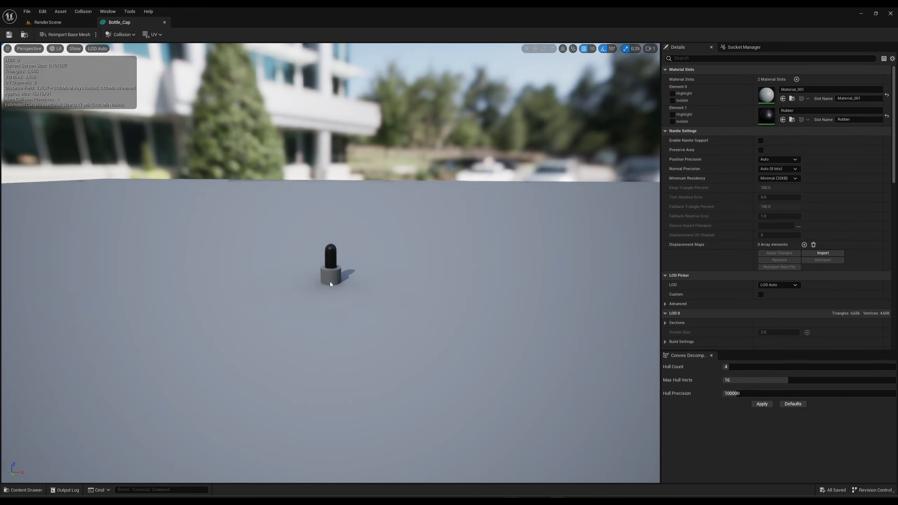
pyautogui.scroll(10, 464, 199)
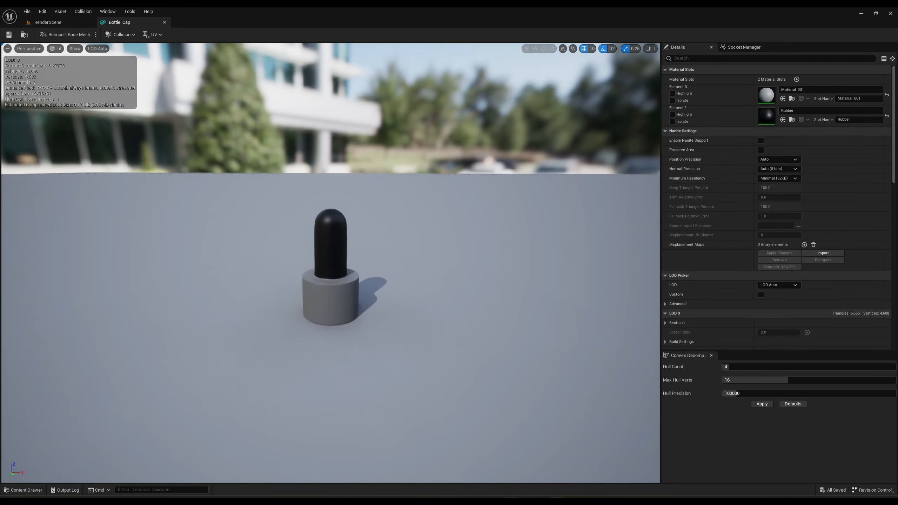
# - Open the cap's Material_001 material and connect a new constant of 1.0 to its Metallic input
pyautogui.doubleClick(766, 94)
pyautogui.moveTo(513, 170); pyautogui.dragTo(419, 165)
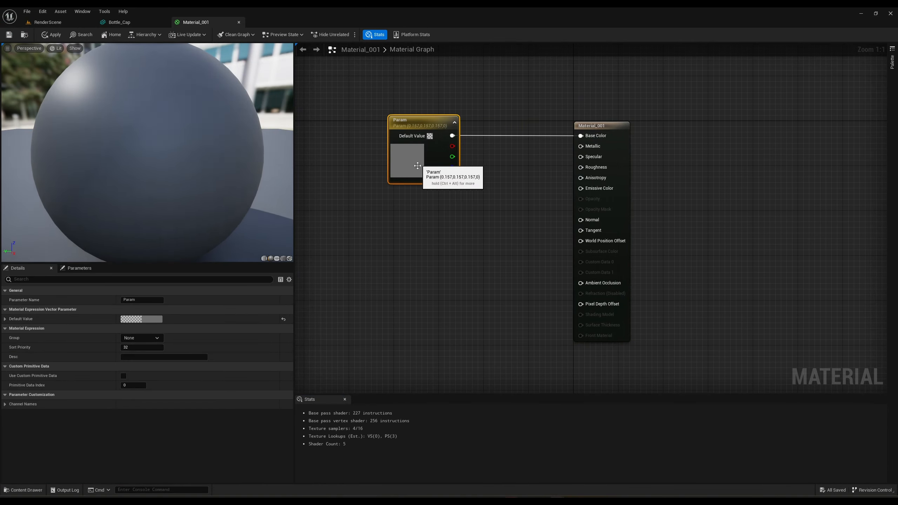
pyautogui.click(355, 235)
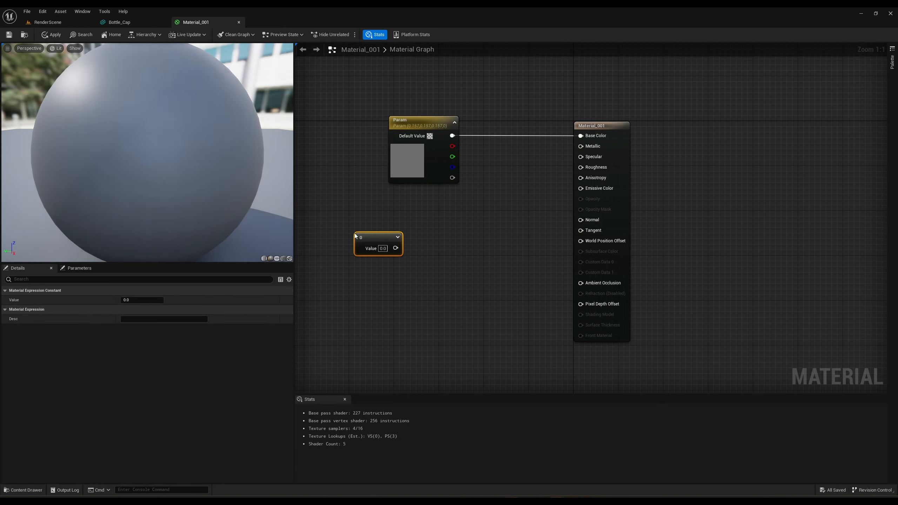
pyautogui.click(383, 249)
pyautogui.write('1')
pyautogui.press('Return')
pyautogui.moveTo(395, 248); pyautogui.dragTo(580, 146)
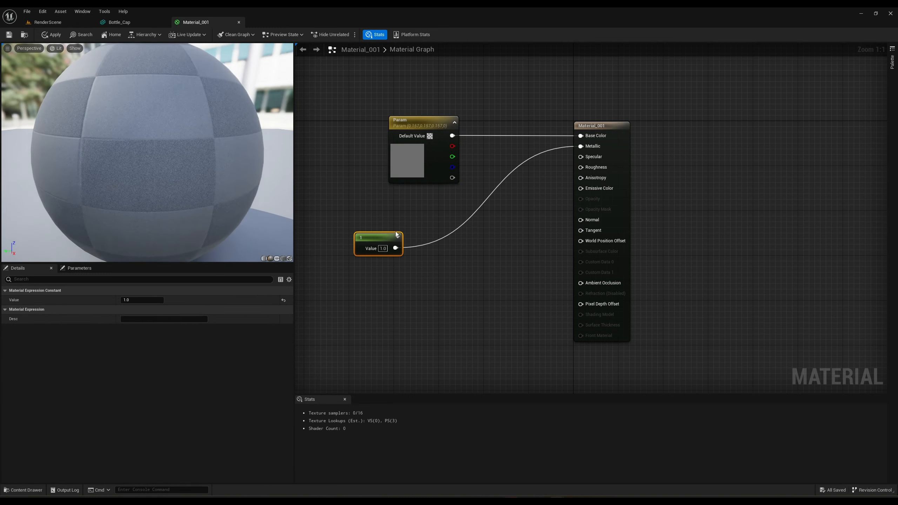
# - Connect another new constant of 0.15 to Material_001's Roughness input, then save and close the material
pyautogui.moveTo(383, 241); pyautogui.dragTo(436, 205)
pyautogui.click(386, 272)
pyautogui.press('1')
pyautogui.click(386, 272)
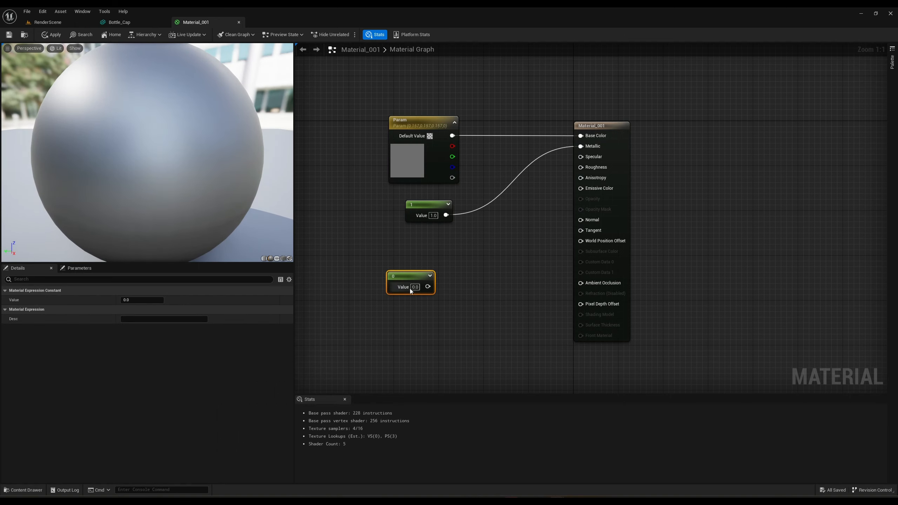
pyautogui.click(416, 287)
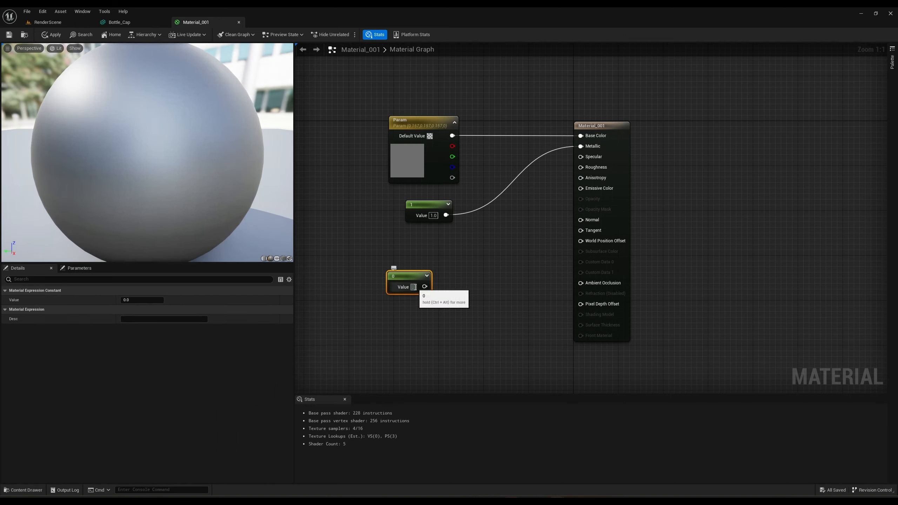
pyautogui.write('0')
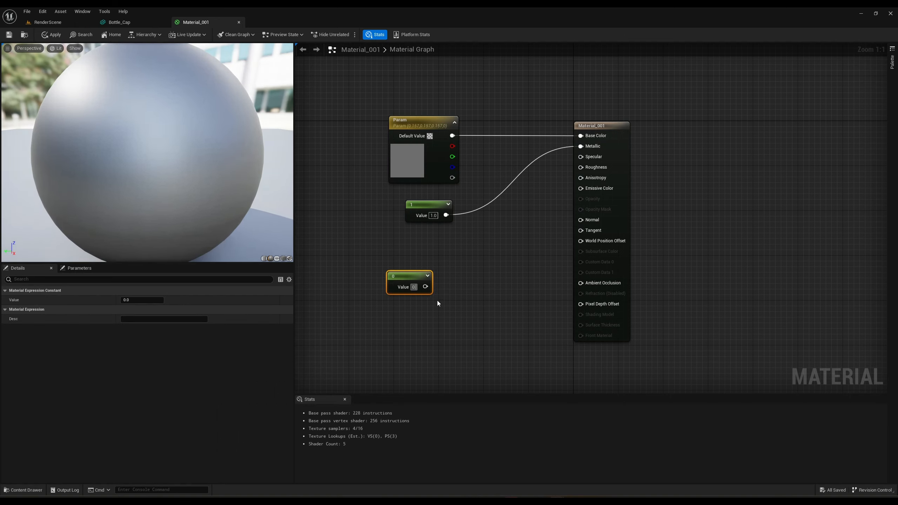
pyautogui.write('.15')
pyautogui.press('Return')
pyautogui.moveTo(431, 287); pyautogui.dragTo(588, 168)
pyautogui.hotkey('ctrl', 's')
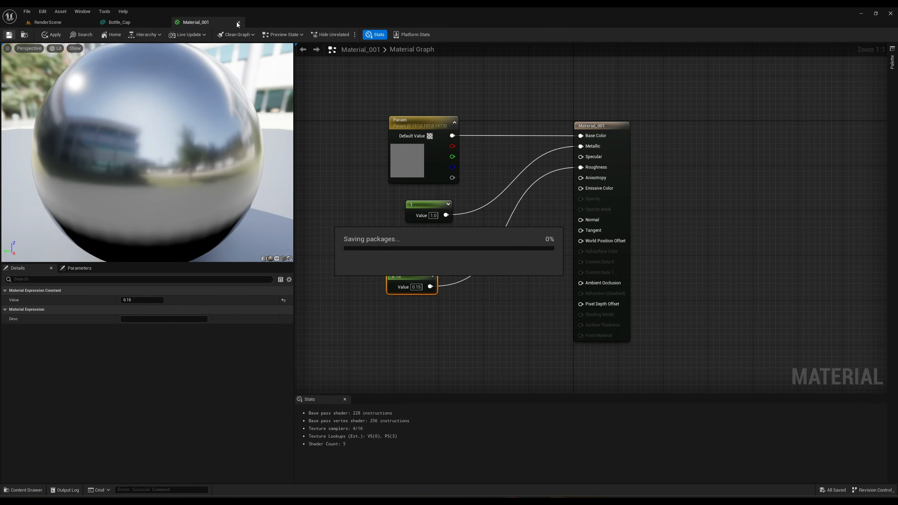
pyautogui.click(238, 22)
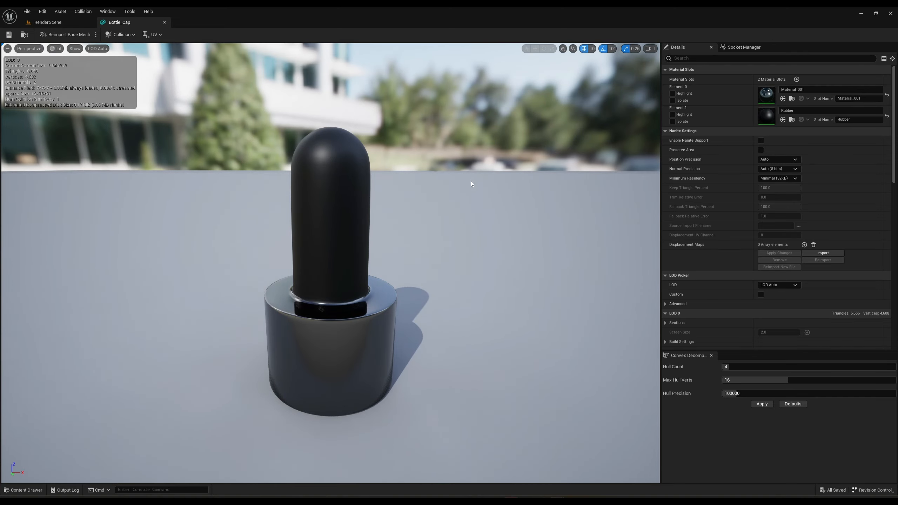
# - Connect a new constant of 0.8 to the Roughness input of the cap's Rubber material, save it and close both editors
pyautogui.doubleClick(766, 116)
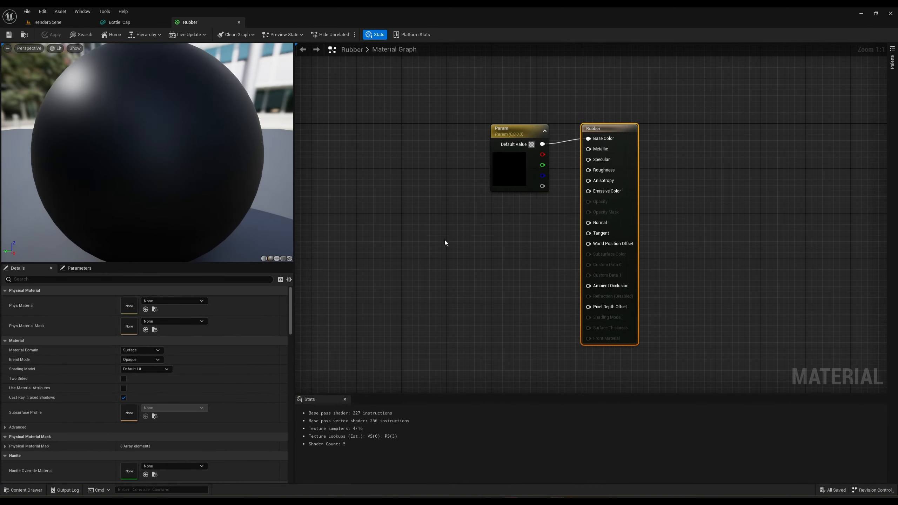
pyautogui.press('1')
pyautogui.click(441, 240)
pyautogui.click(464, 253)
pyautogui.write('.8')
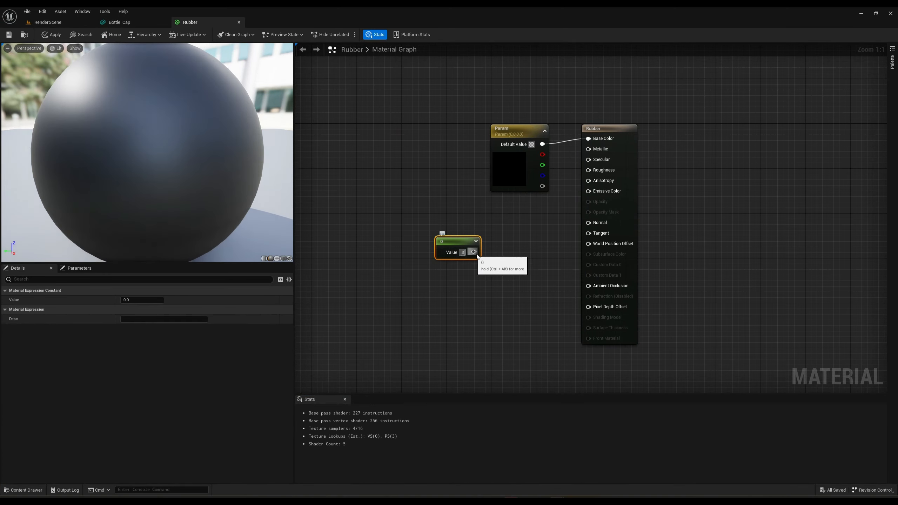
pyautogui.moveTo(474, 252); pyautogui.dragTo(588, 170)
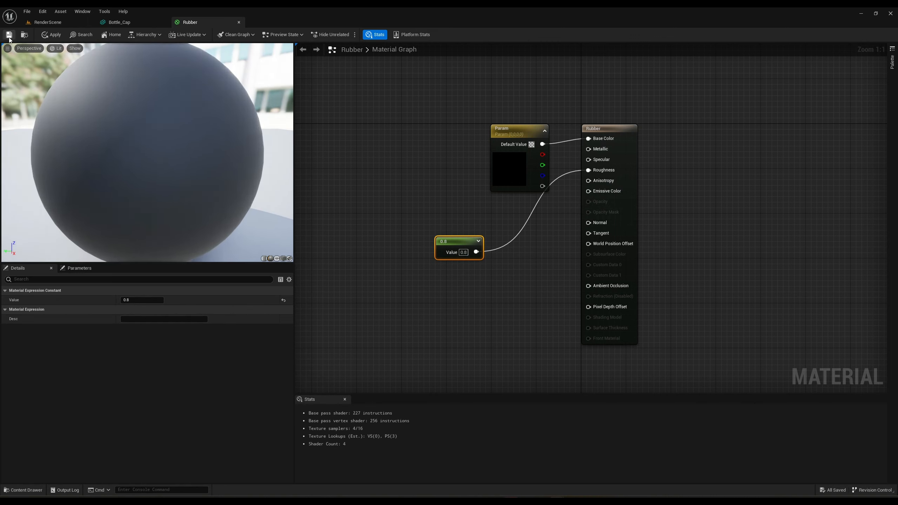
pyautogui.click(9, 35)
pyautogui.click(239, 22)
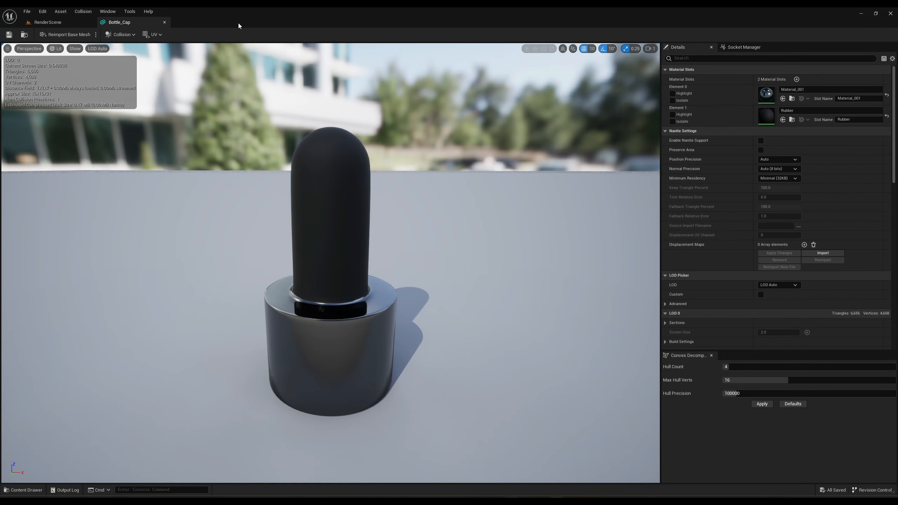
pyautogui.click(164, 22)
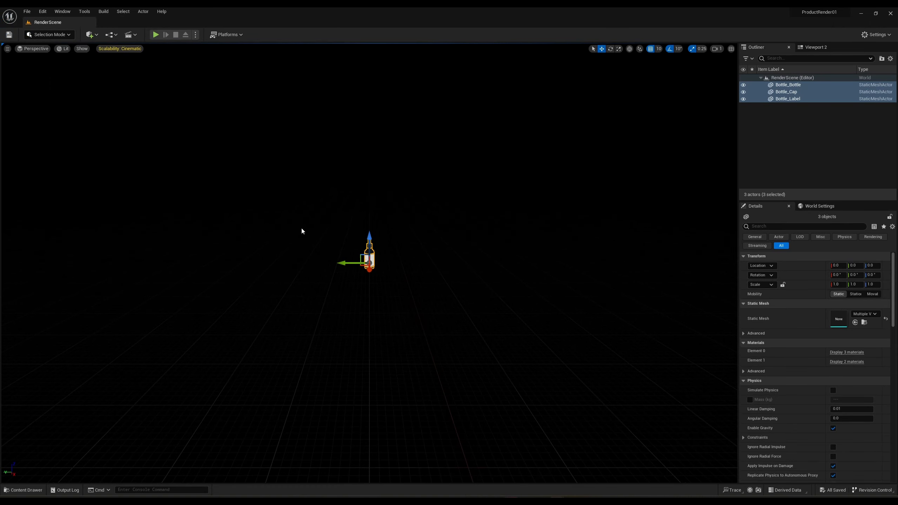
# - Import Base.fbx from the Export folder into the project's Mesh folder with the current import options
pyautogui.hotkey('ctrl', 'space')
pyautogui.click(378, 314)
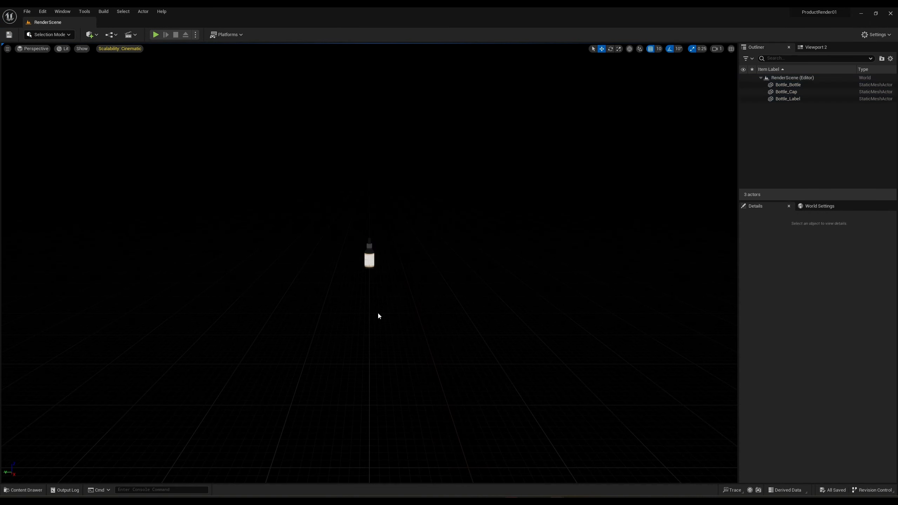
pyautogui.hotkey('ctrl', 'space')
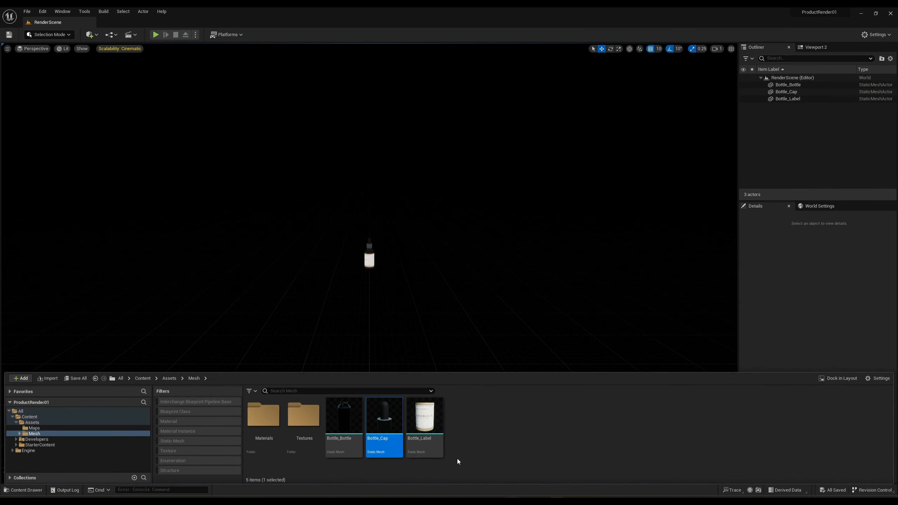
pyautogui.click(473, 439)
pyautogui.moveTo(372, 502)
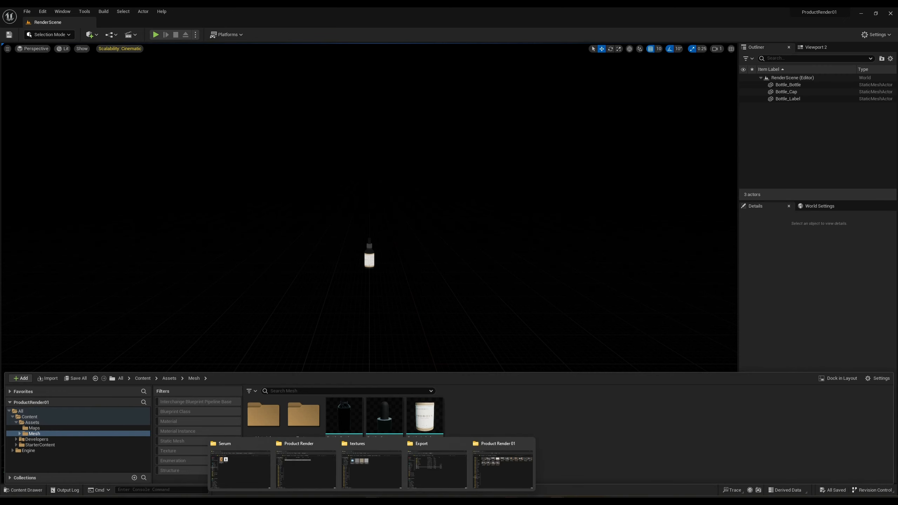
pyautogui.click(433, 474)
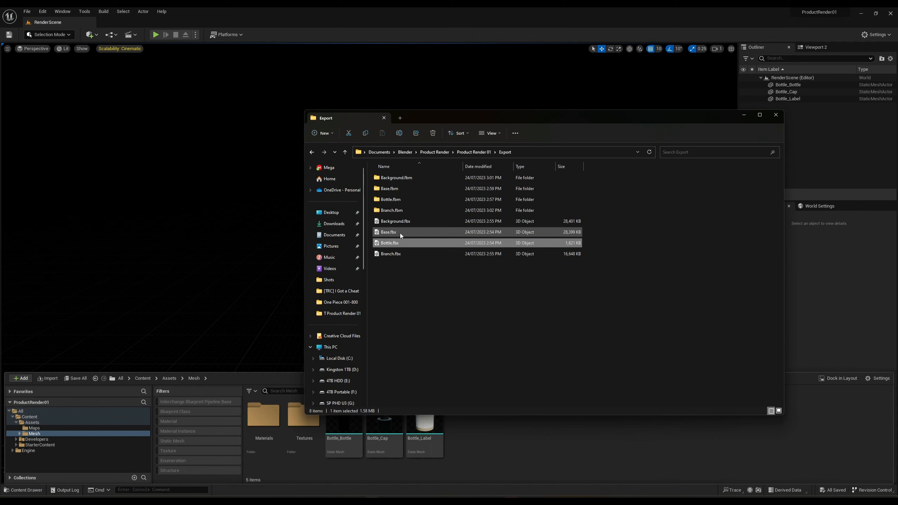
pyautogui.moveTo(399, 234); pyautogui.dragTo(520, 410)
pyautogui.moveTo(523, 440); pyautogui.dragTo(523, 439)
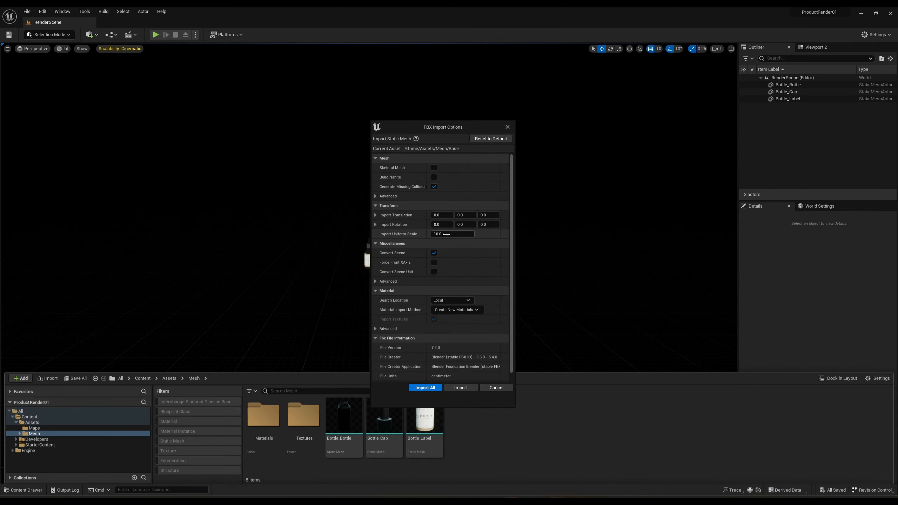
pyautogui.scroll(-1, 459, 311)
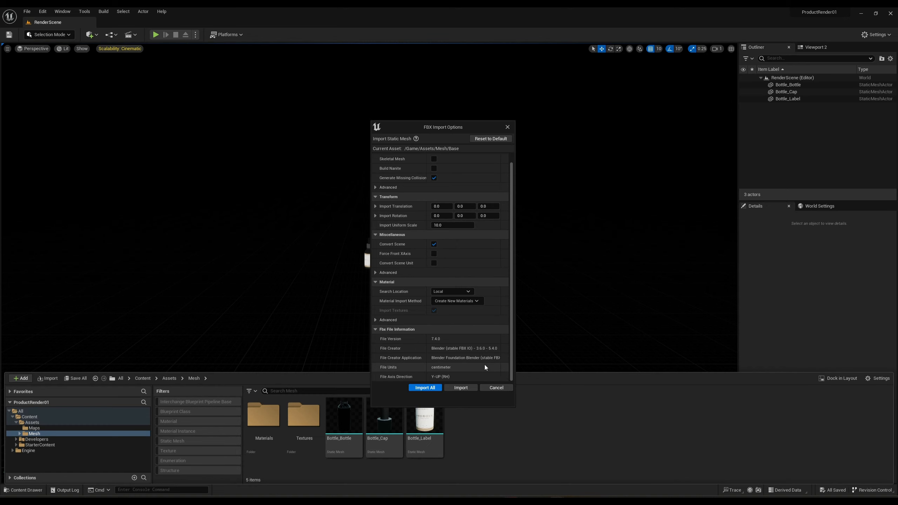
pyautogui.click(449, 387)
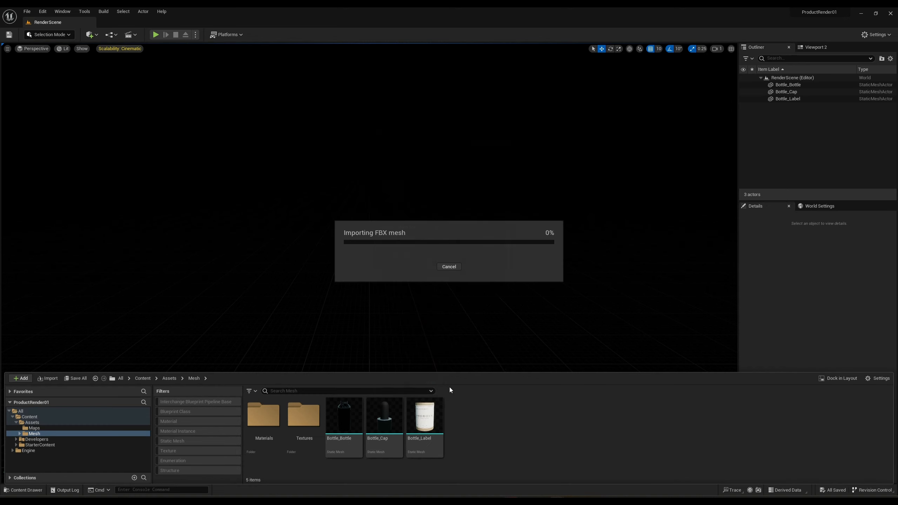
pyautogui.click(352, 153)
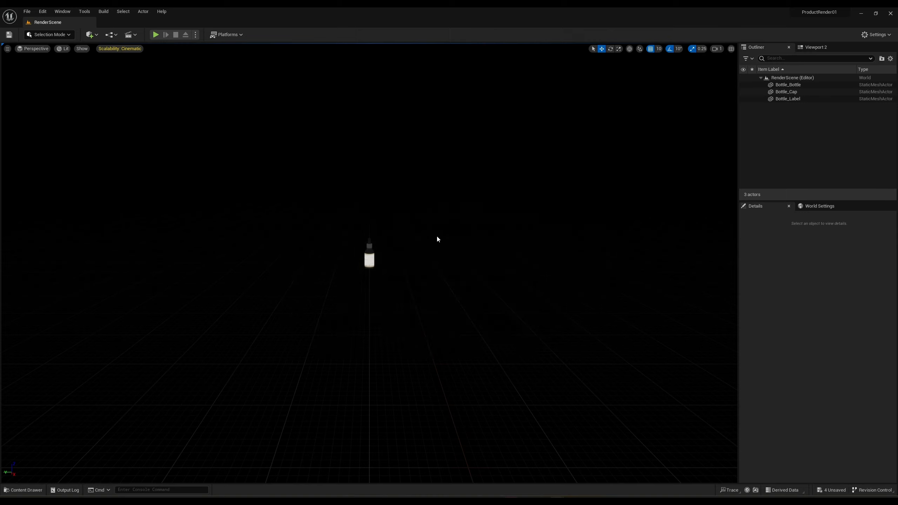
# - Open the beige_wall_001 material from the Base mesh and dock its editor in the main window
pyautogui.hotkey('ctrl', 'space')
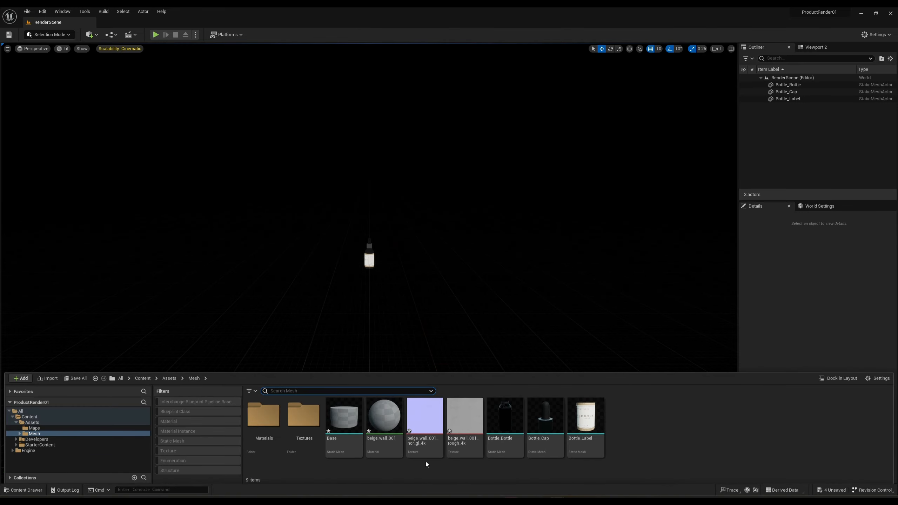
pyautogui.doubleClick(343, 417)
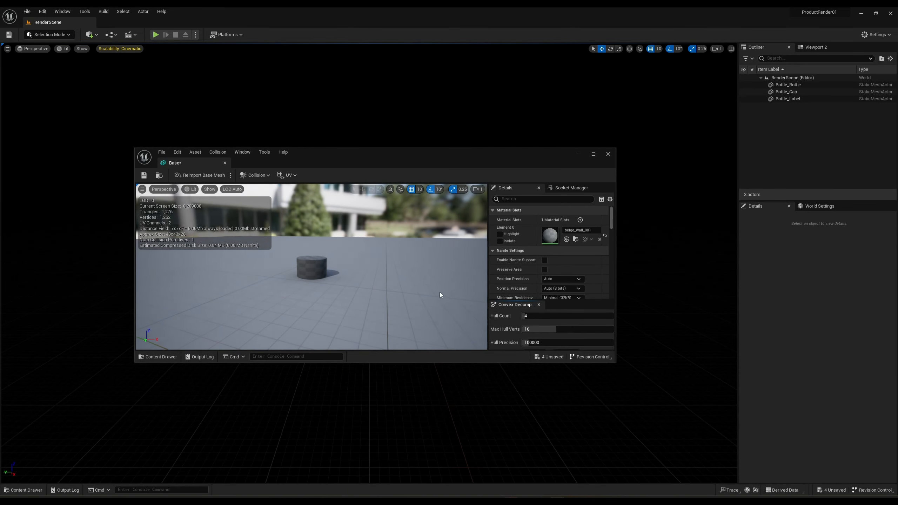
pyautogui.doubleClick(547, 237)
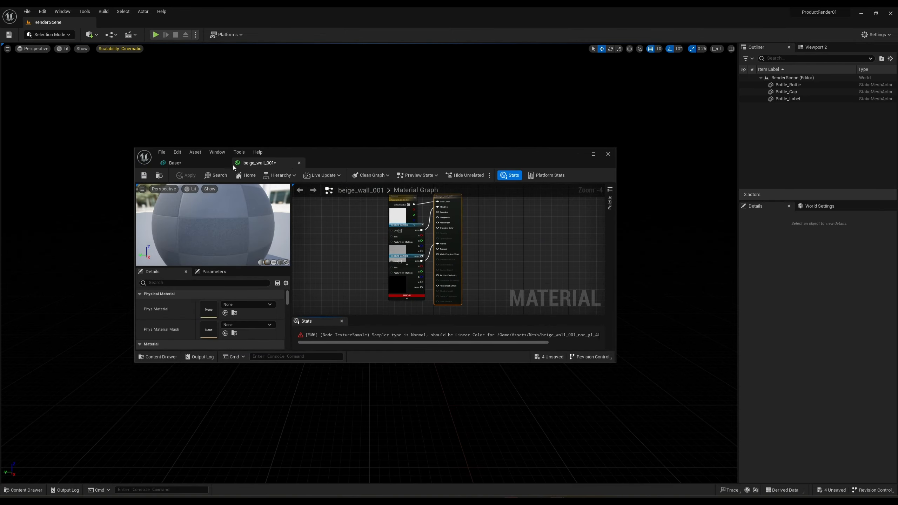
pyautogui.moveTo(233, 164); pyautogui.dragTo(212, 23)
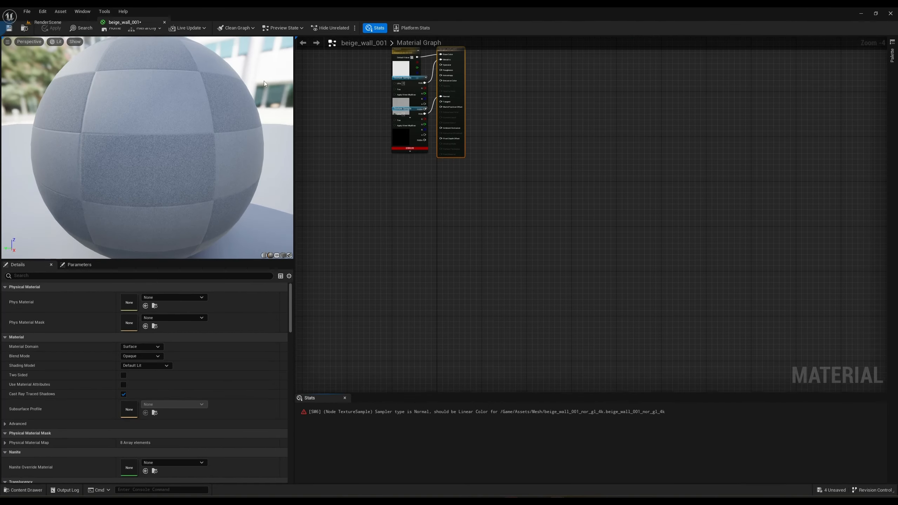
pyautogui.scroll(5, 389, 299)
# - Delete both Texture Sample nodes and the Param colour node from the beige_wall_001 material graph
pyautogui.moveTo(475, 299); pyautogui.dragTo(441, 341)
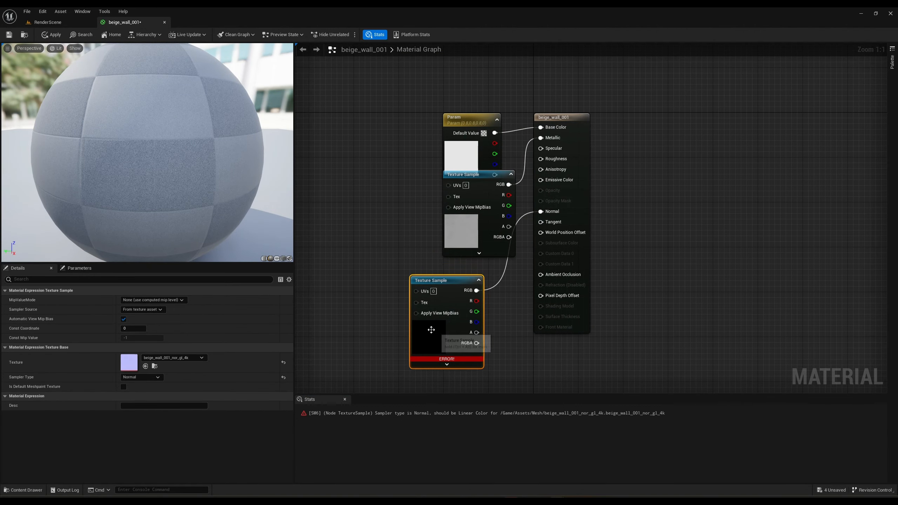
pyautogui.press('Delete')
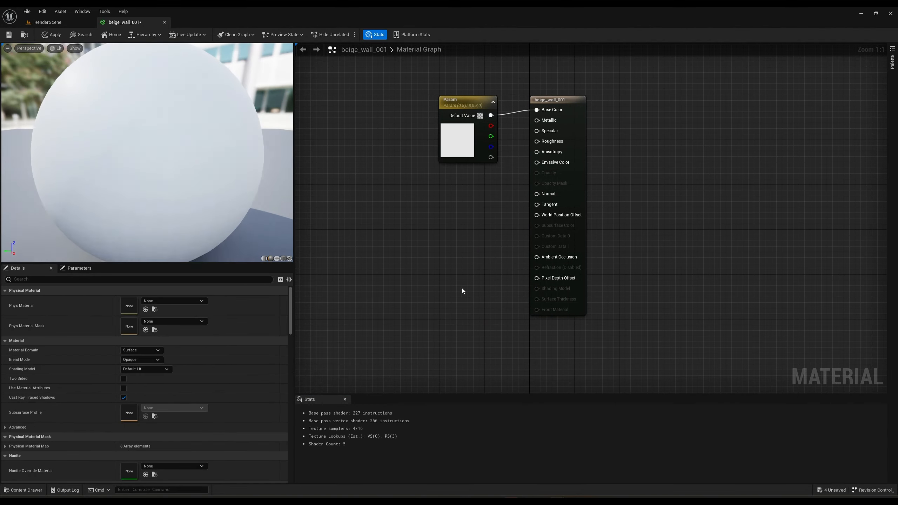
pyautogui.moveTo(461, 250); pyautogui.dragTo(424, 138)
pyautogui.press('Delete')
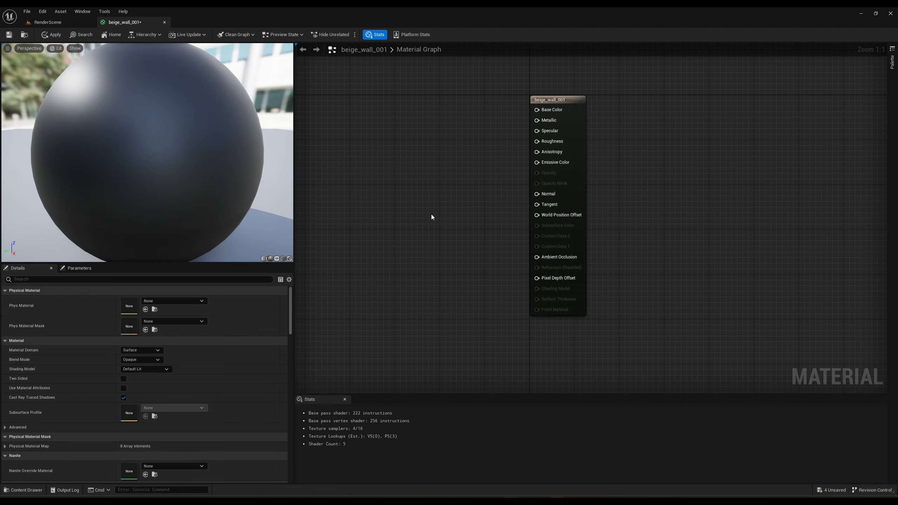
# - Force-delete the beige_wall_001_nor_gl_4k and beige_wall_001_rough_4k textures from the Mesh folder
pyautogui.hotkey('ctrl', 'space')
pyautogui.click(424, 399)
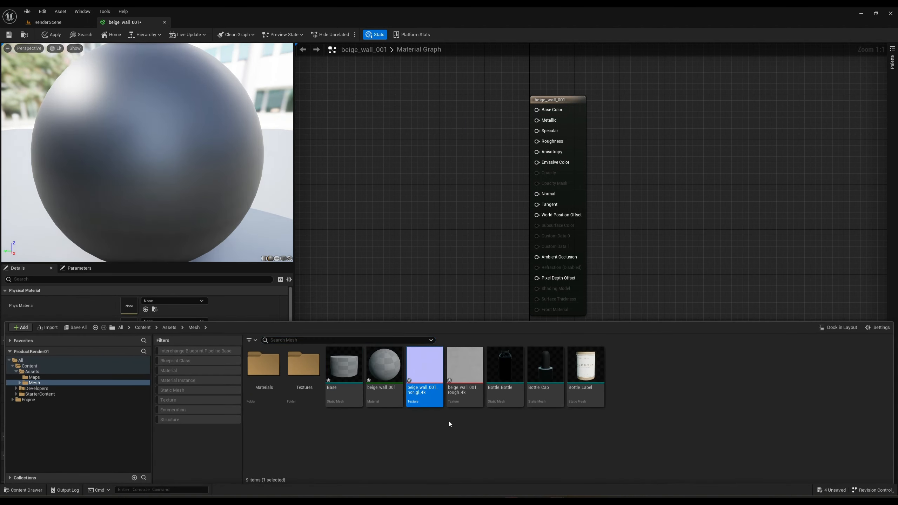
pyautogui.press('Delete')
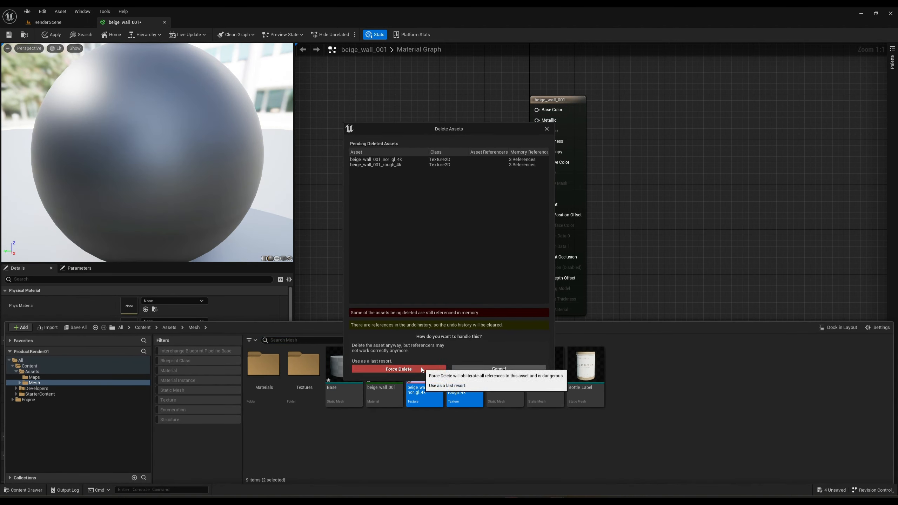
pyautogui.click(421, 367)
pyautogui.click(466, 272)
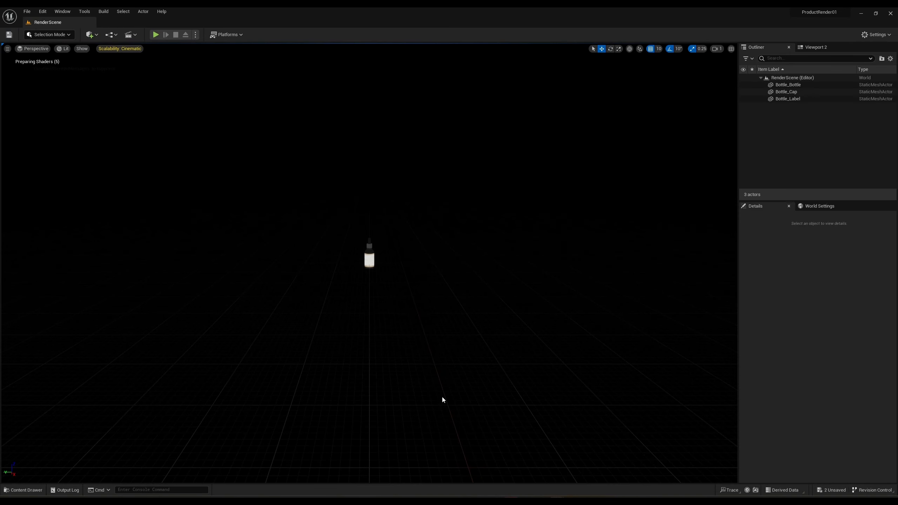
# - Import all four beige_wall_001 textures from the beige_wall_001_4k.blend textures folder into the project's Mesh folder
pyautogui.hotkey('ctrl', 'space')
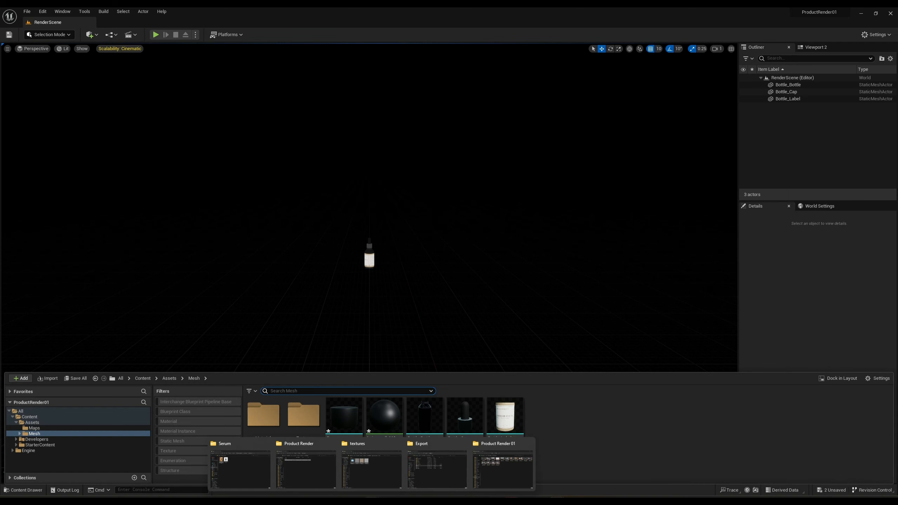
pyautogui.hotkey('alt', 'Tab')
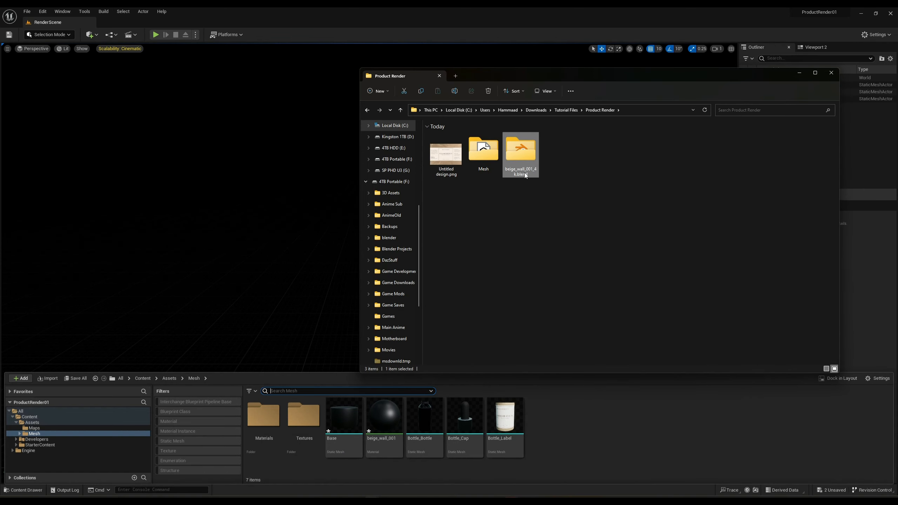
pyautogui.doubleClick(521, 152)
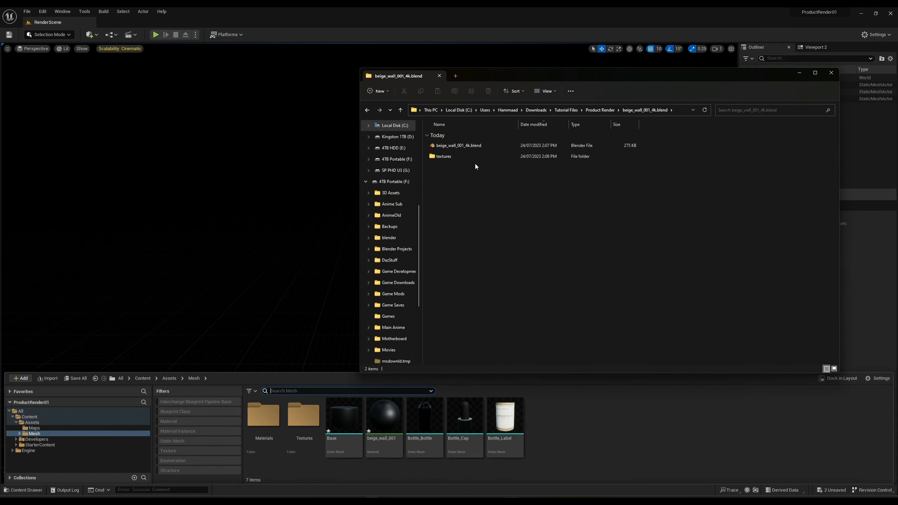
pyautogui.doubleClick(459, 158)
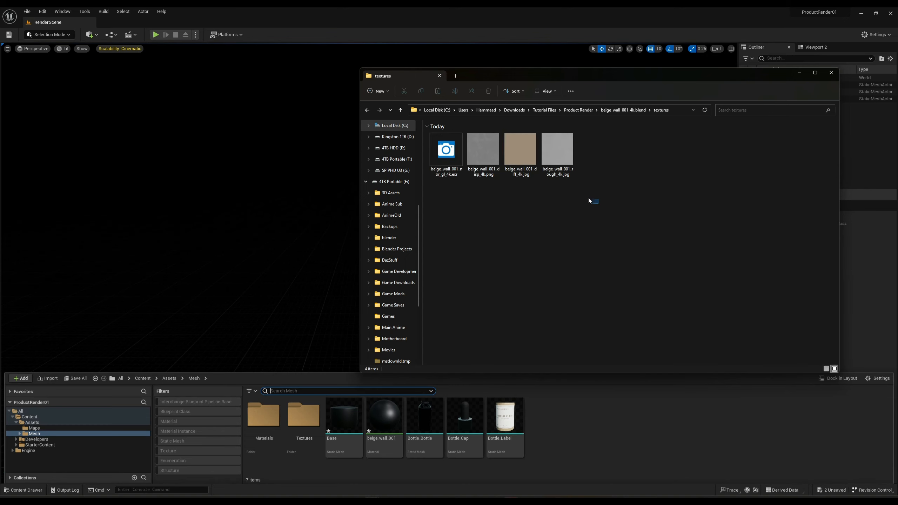
pyautogui.moveTo(588, 200); pyautogui.dragTo(611, 435)
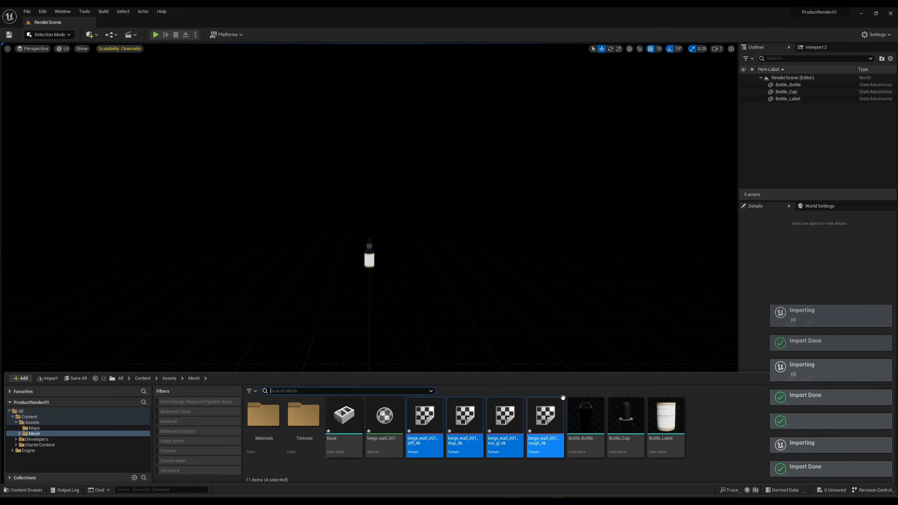
# - Move the four imported textures into the Textures folder and the beige_wall_001 material into the Materials folder
pyautogui.hotkey('ctrl', 's')
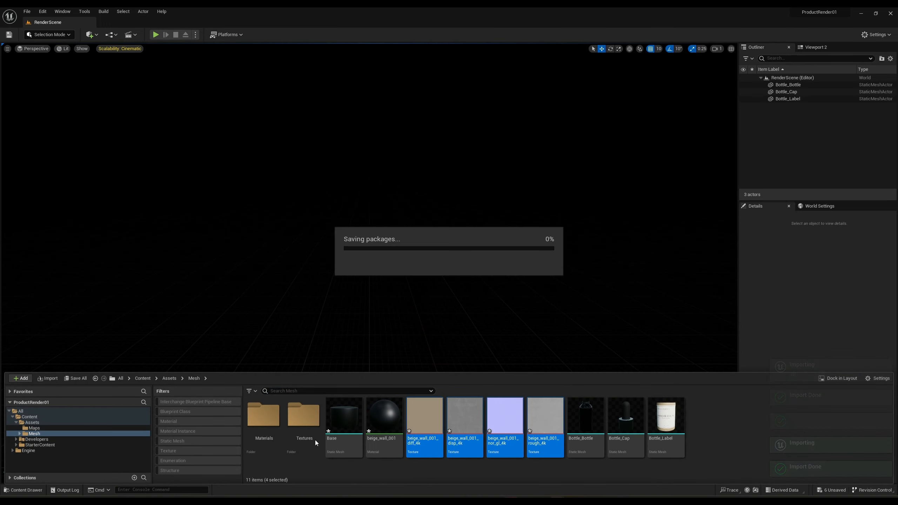
pyautogui.click(385, 418)
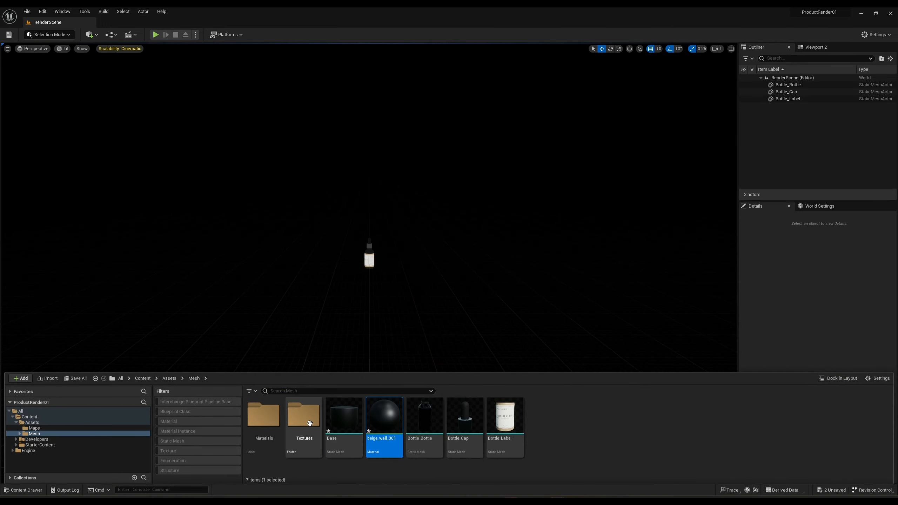
pyautogui.moveTo(309, 423); pyautogui.dragTo(278, 426)
pyautogui.click(289, 437)
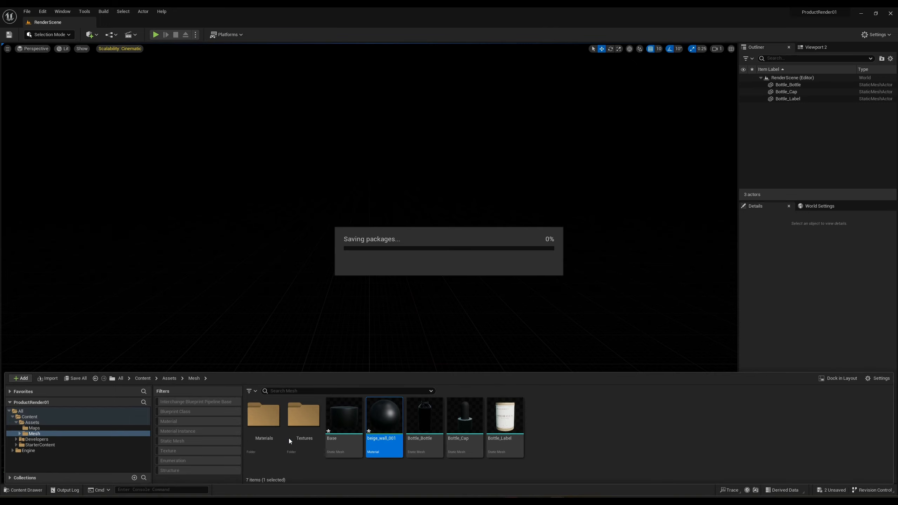
# - Open the beige_wall_001 material from the Materials folder and add the diff, disp, nor_gl and rough textures to its graph
pyautogui.doubleClick(267, 426)
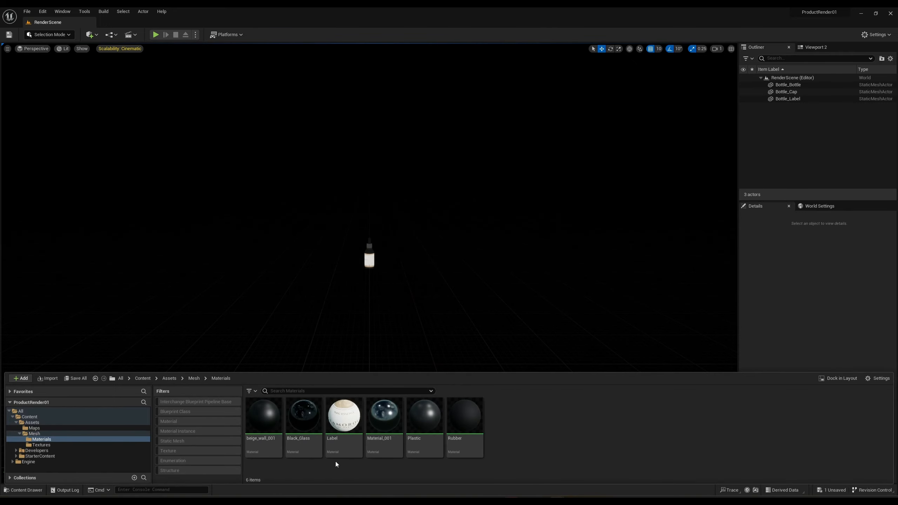
pyautogui.doubleClick(260, 425)
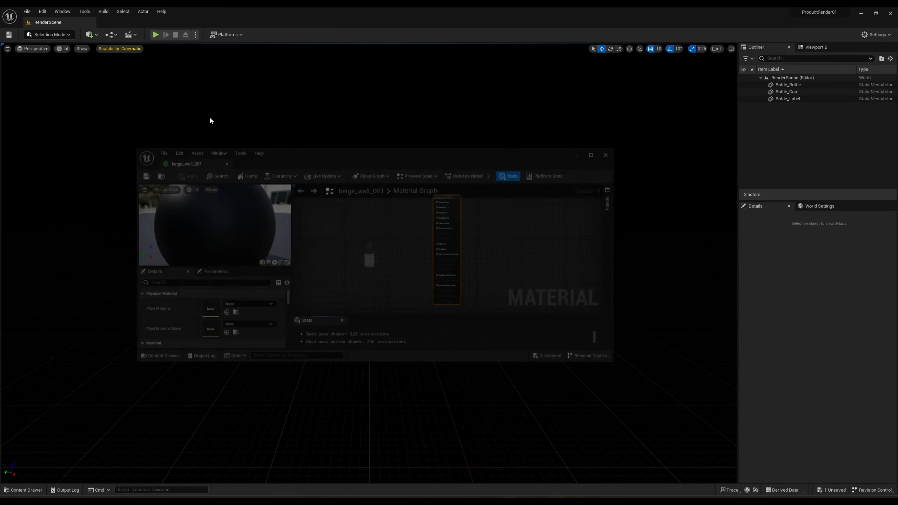
pyautogui.hotkey('ctrl', 'space')
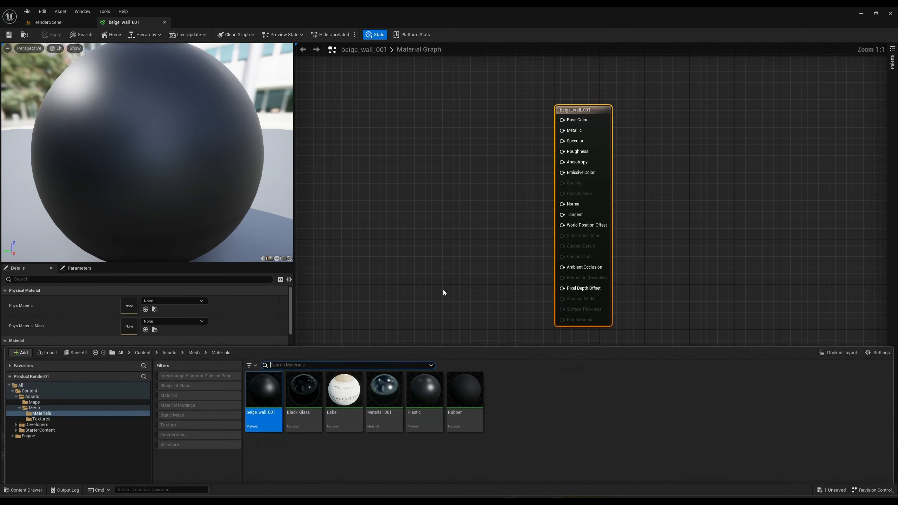
pyautogui.click(71, 394)
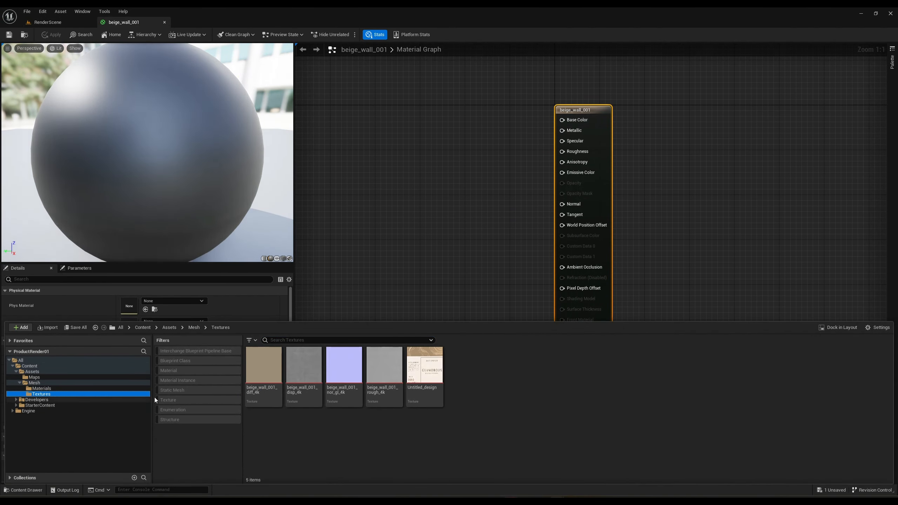
pyautogui.click(378, 397)
pyautogui.keyDown('shift'); pyautogui.click(264, 371); pyautogui.keyUp('shift')
pyautogui.moveTo(384, 372); pyautogui.dragTo(349, 155)
# - Connect the nor_gl texture's RGB output to the material's Normal input and place the disp texture node apart
pyautogui.moveTo(403, 264); pyautogui.dragTo(400, 378)
pyautogui.moveTo(447, 311); pyautogui.dragTo(561, 205)
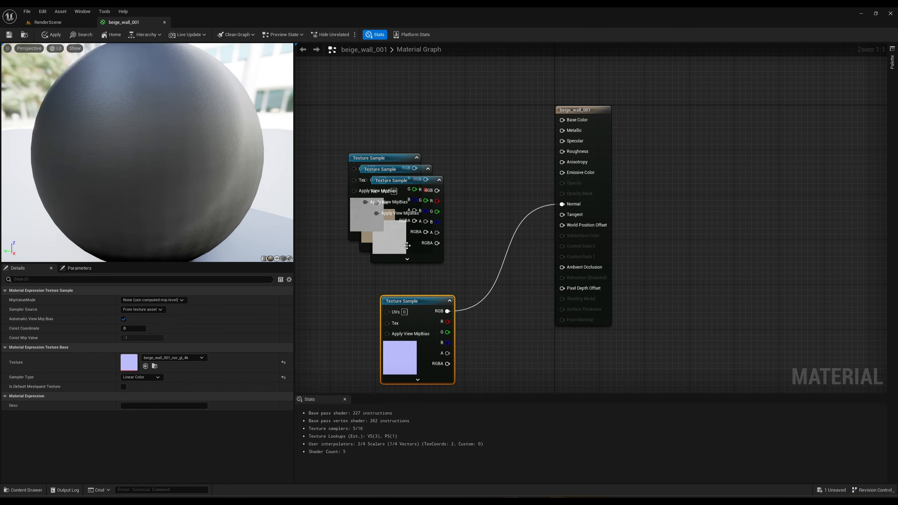
pyautogui.moveTo(408, 258); pyautogui.dragTo(322, 336)
pyautogui.moveTo(389, 241); pyautogui.dragTo(410, 252, button='right')
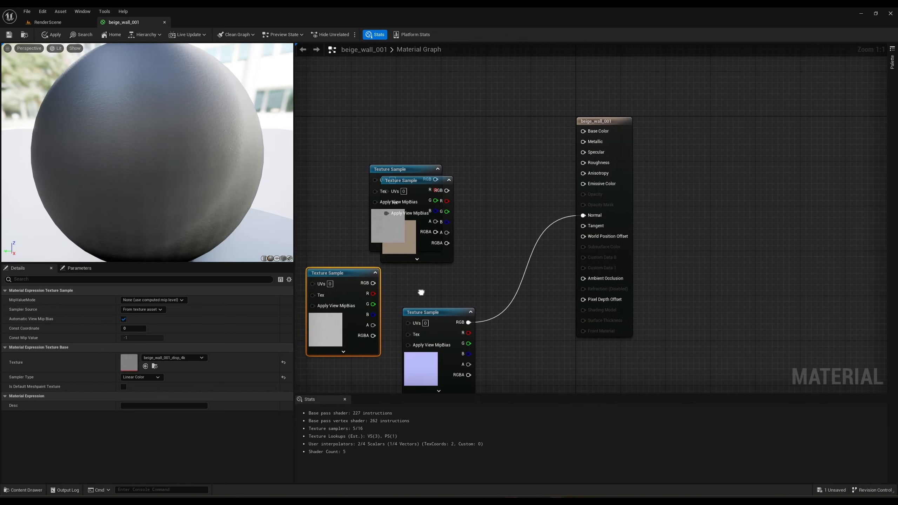
# - Connect the diff texture's RGB output to Base Color and the rough texture's RGB output to Roughness
pyautogui.moveTo(410, 253); pyautogui.dragTo(458, 127)
pyautogui.moveTo(497, 153); pyautogui.dragTo(500, 217, button='right')
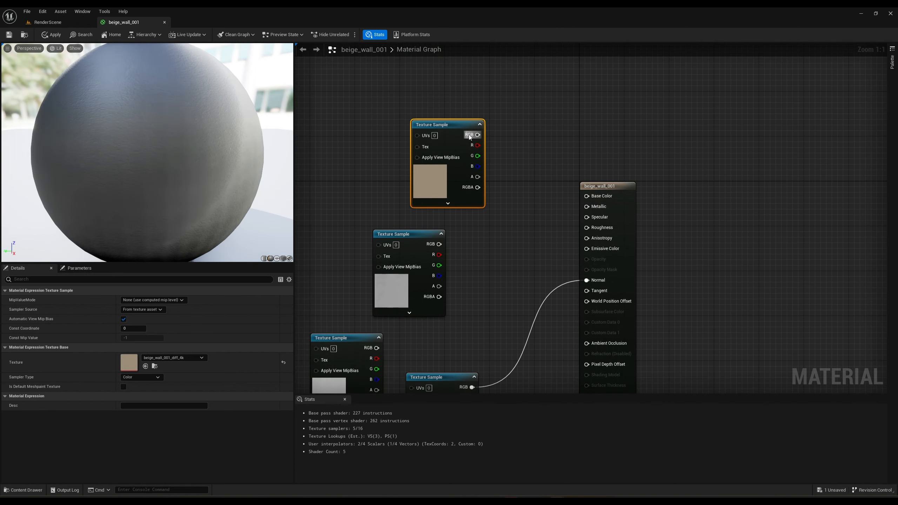
pyautogui.moveTo(604, 197); pyautogui.dragTo(603, 197)
pyautogui.moveTo(603, 197); pyautogui.dragTo(614, 142, button='right')
pyautogui.moveTo(402, 235); pyautogui.dragTo(424, 232)
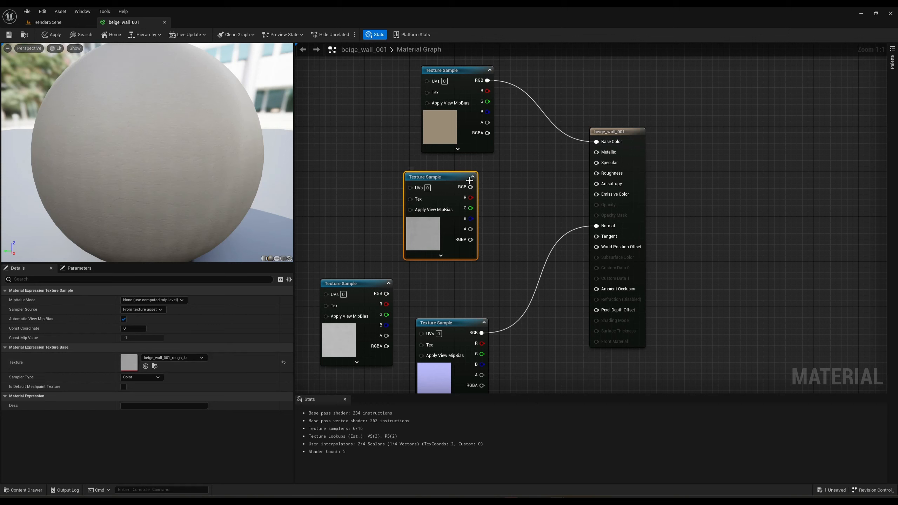
pyautogui.moveTo(471, 187); pyautogui.dragTo(537, 187)
pyautogui.moveTo(604, 178); pyautogui.dragTo(603, 179)
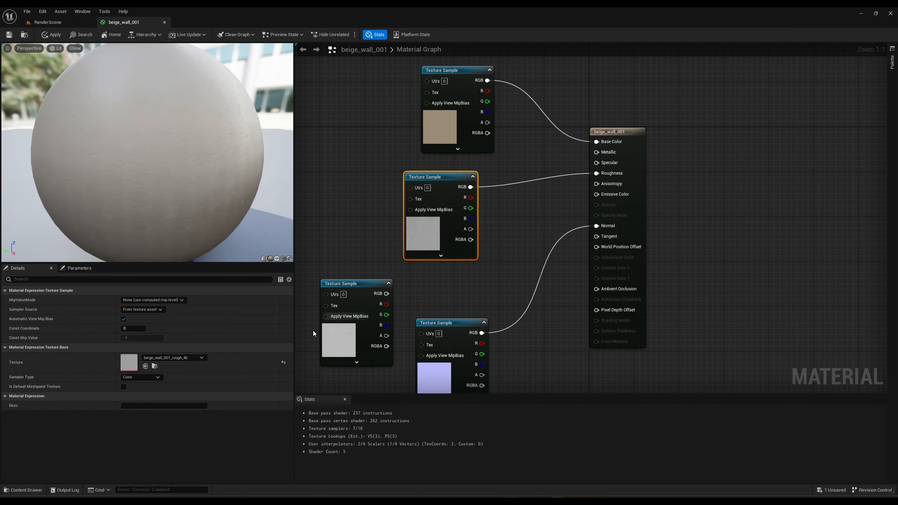
# - Review the connected texture nodes, then save the beige_wall_001 material and close its editor
pyautogui.click(431, 121)
pyautogui.click(430, 369)
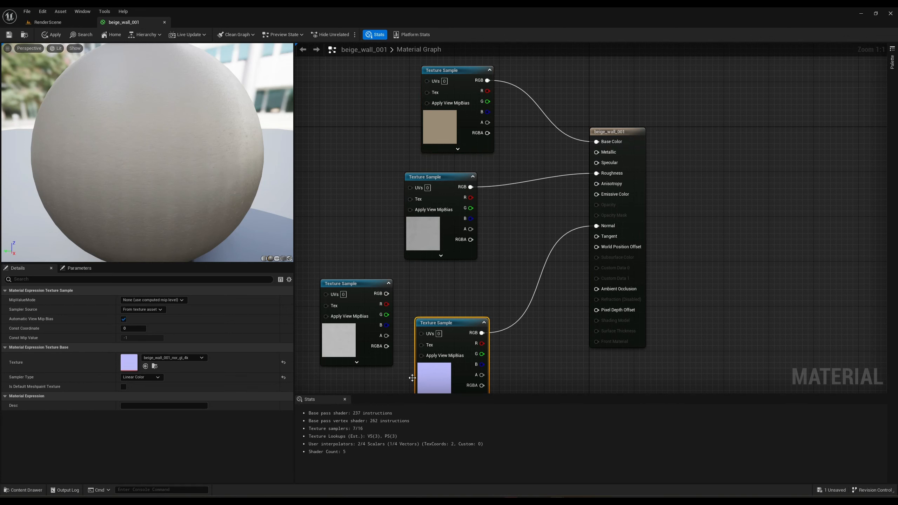
pyautogui.moveTo(488, 270); pyautogui.dragTo(415, 294, button='right')
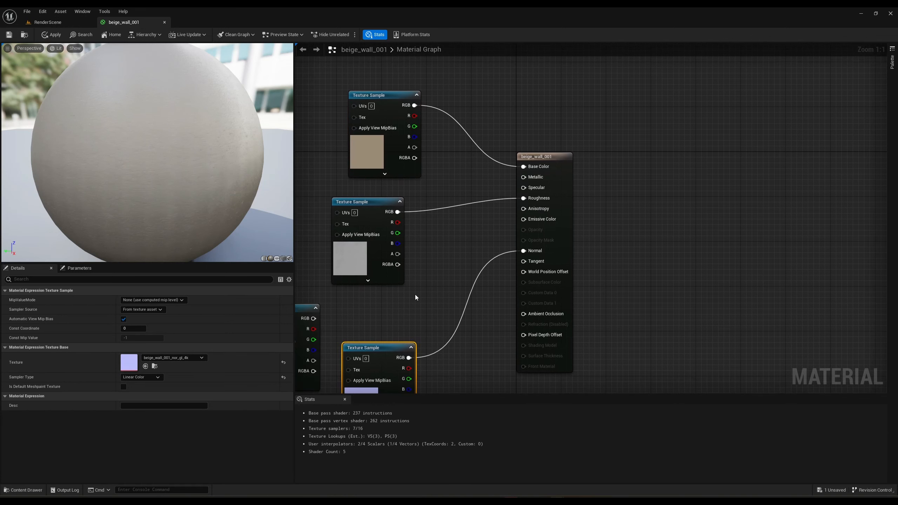
pyautogui.click(365, 266)
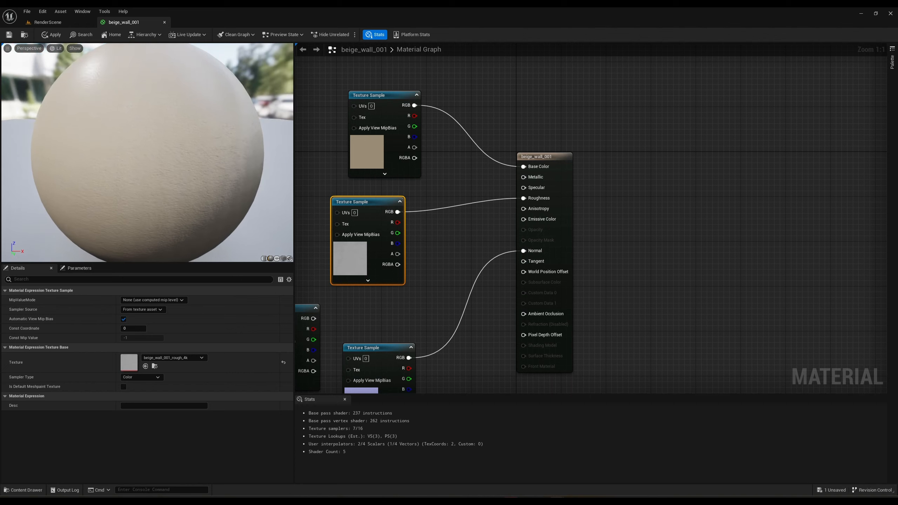
pyautogui.click(9, 35)
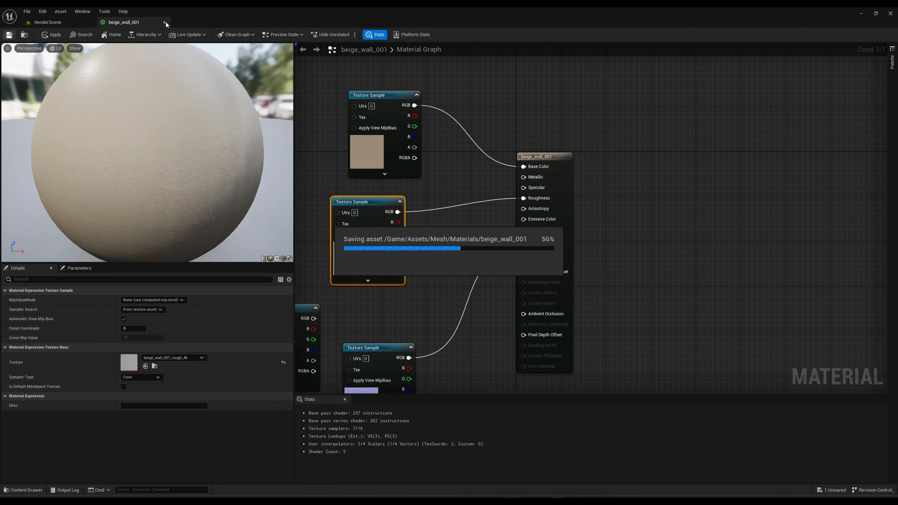
pyautogui.click(165, 22)
# - Place the Base mesh from the Mesh folder in the RenderScene level, frame it in the view and save the level
pyautogui.hotkey('ctrl', 'space')
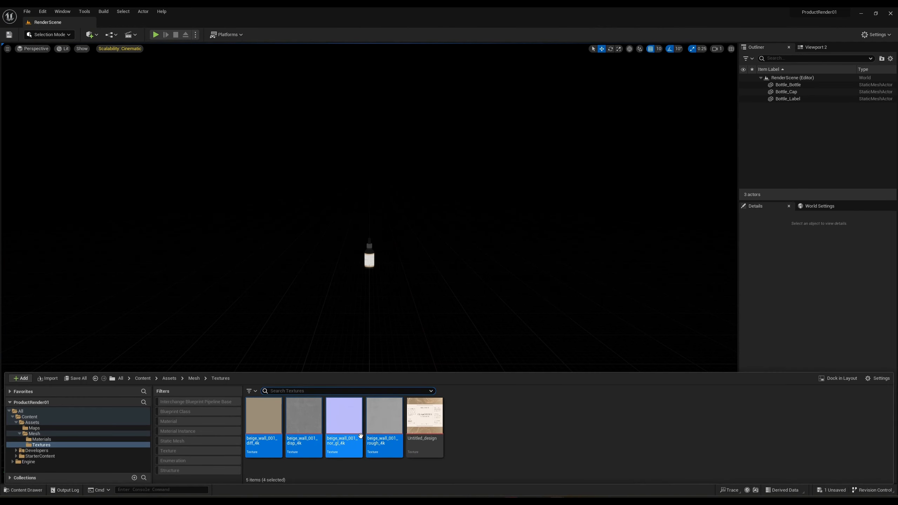
pyautogui.click(87, 435)
pyautogui.moveTo(345, 417); pyautogui.dragTo(350, 317)
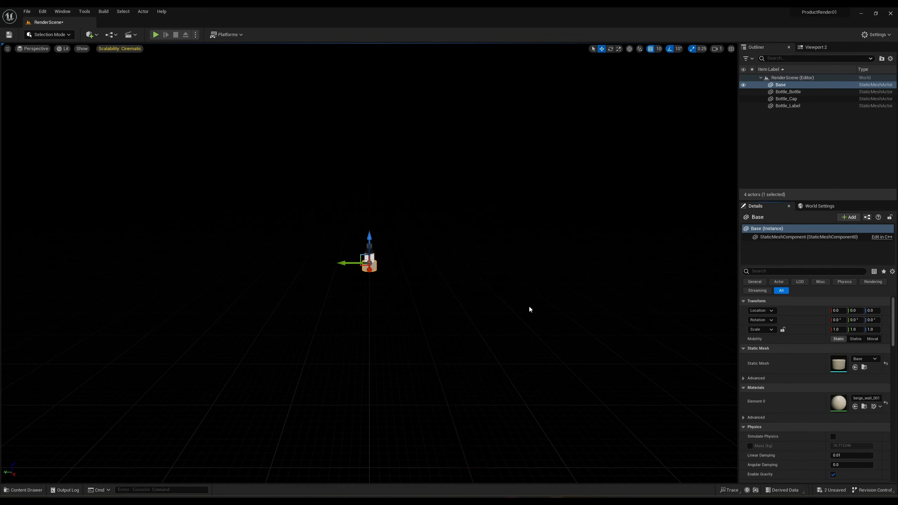
pyautogui.press('f')
pyautogui.scroll(-5, 522, 304)
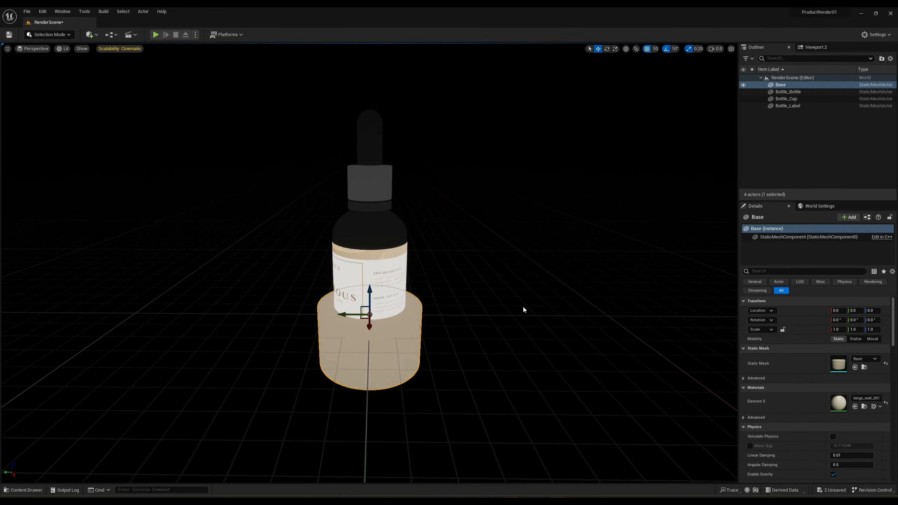
pyautogui.hotkey('ctrl', 's')
# - Import Background.fbx from the Export folder into the Mesh folder with Material Import Method set to Do Not Create Material
pyautogui.hotkey('ctrl', 'space')
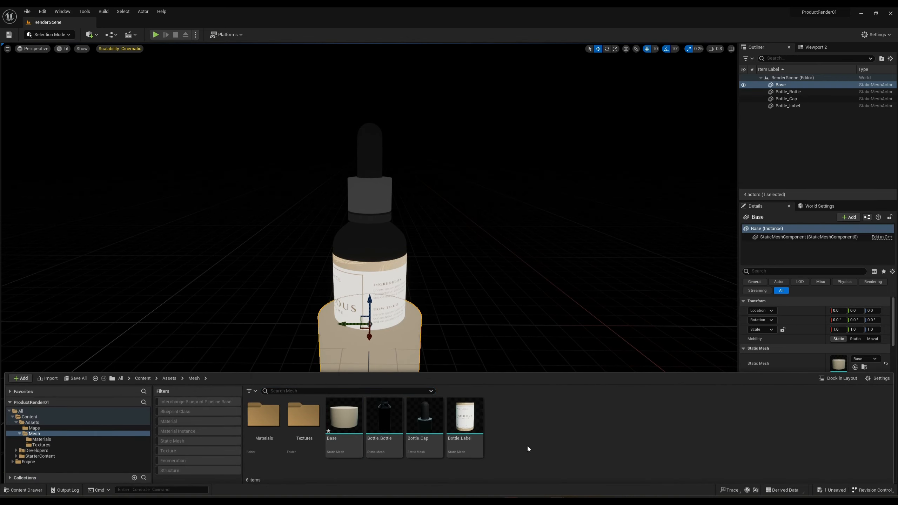
pyautogui.click(462, 497)
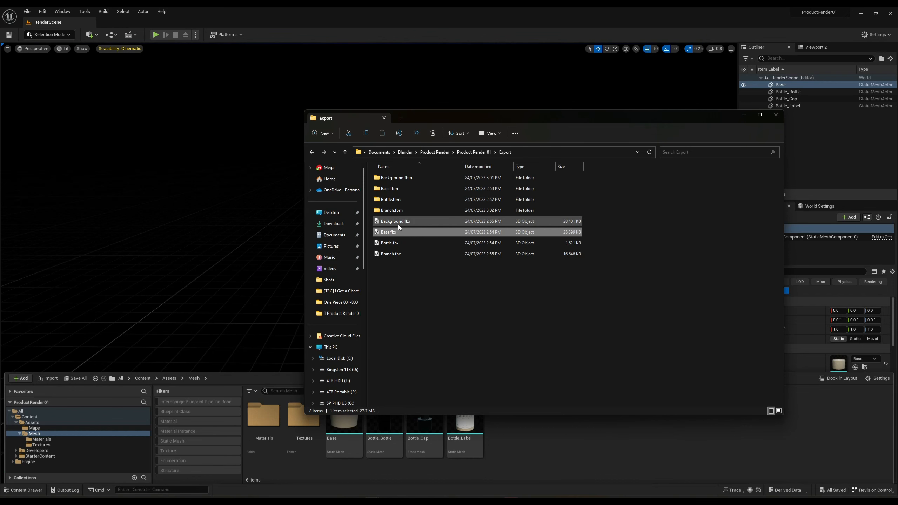
pyautogui.moveTo(400, 224); pyautogui.dragTo(560, 439)
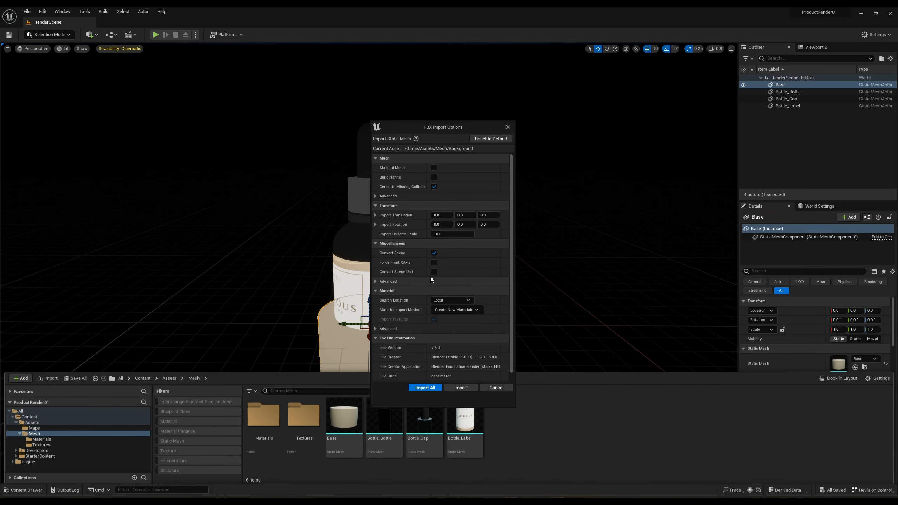
pyautogui.scroll(-1, 428, 193)
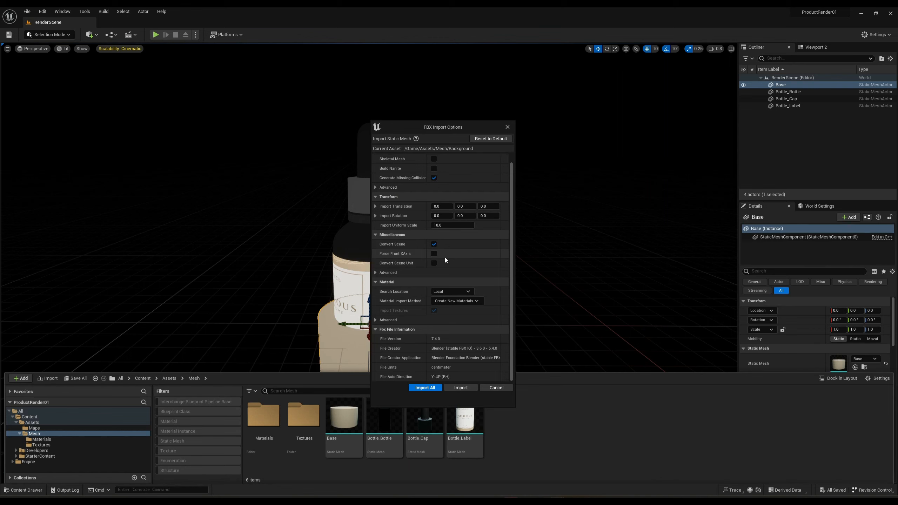
pyautogui.click(456, 301)
pyautogui.click(476, 327)
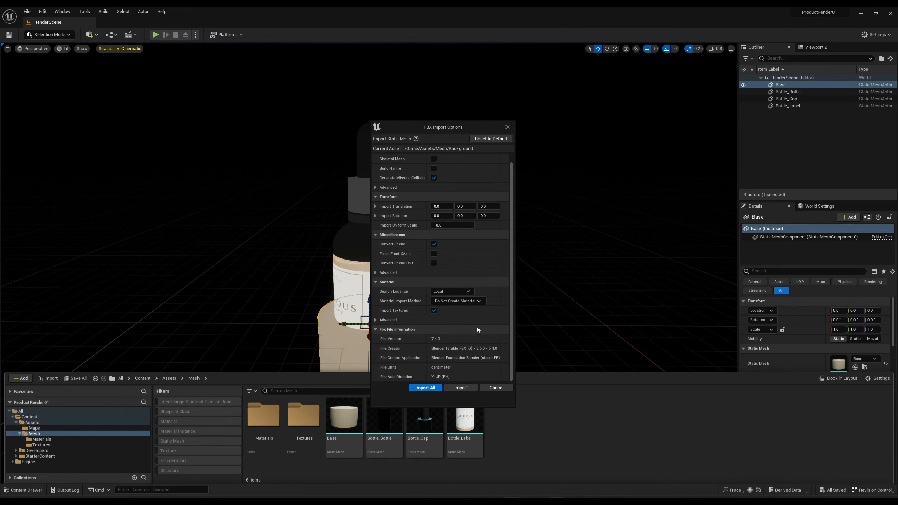
pyautogui.click(461, 387)
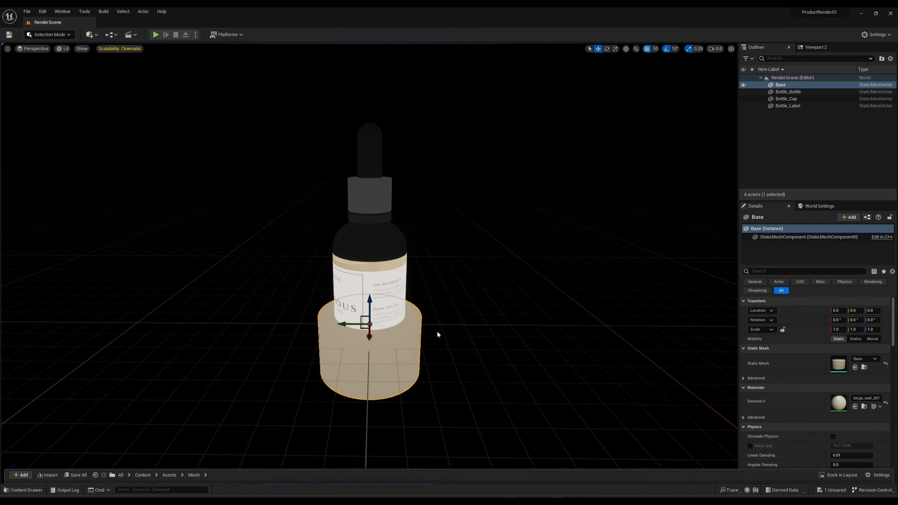
# - Open the Background mesh and assign the beige_wall_001 material to its material slot
pyautogui.hotkey('ctrl', 'space')
pyautogui.doubleClick(362, 418)
pyautogui.click(582, 230)
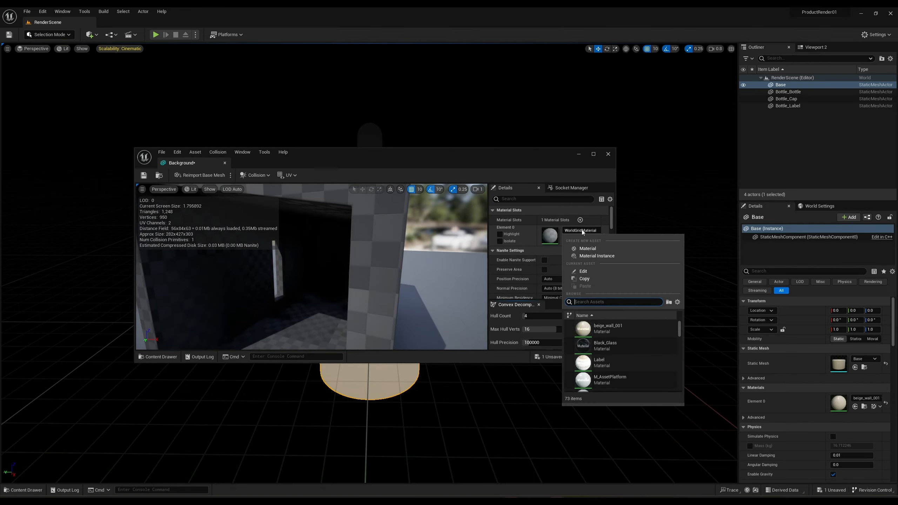
pyautogui.click(602, 329)
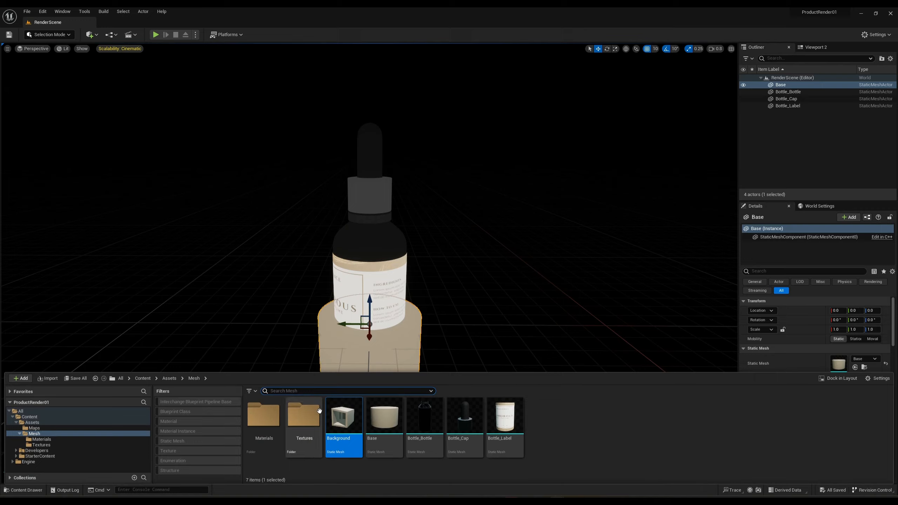
# - Place the Background mesh in the RenderScene level and reset its location to the origin
pyautogui.moveTo(304, 424); pyautogui.dragTo(366, 299)
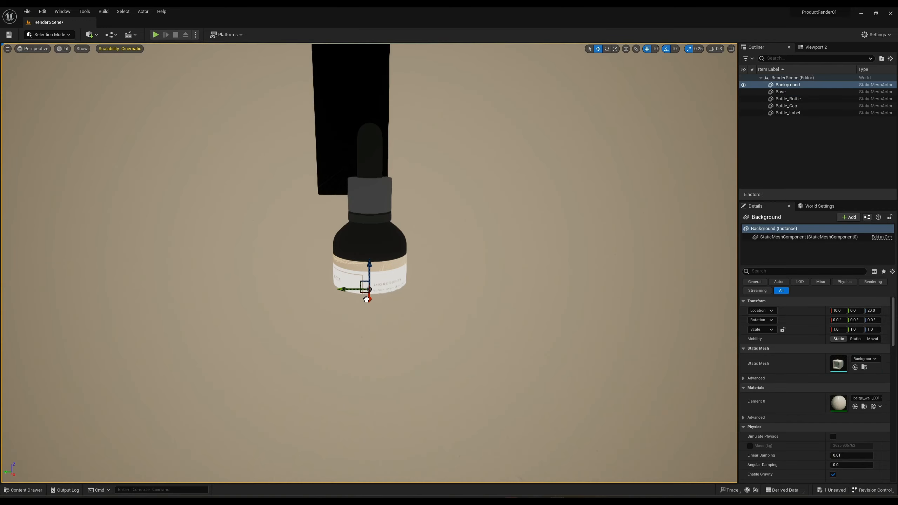
pyautogui.click(886, 310)
pyautogui.press('s')
pyautogui.moveTo(595, 312); pyautogui.dragTo(268, 297, button='right')
pyautogui.scroll(1, 595, 313)
pyautogui.press('a')
pyautogui.press('d')
pyautogui.scroll(-1, 406, 276)
pyautogui.press('w')
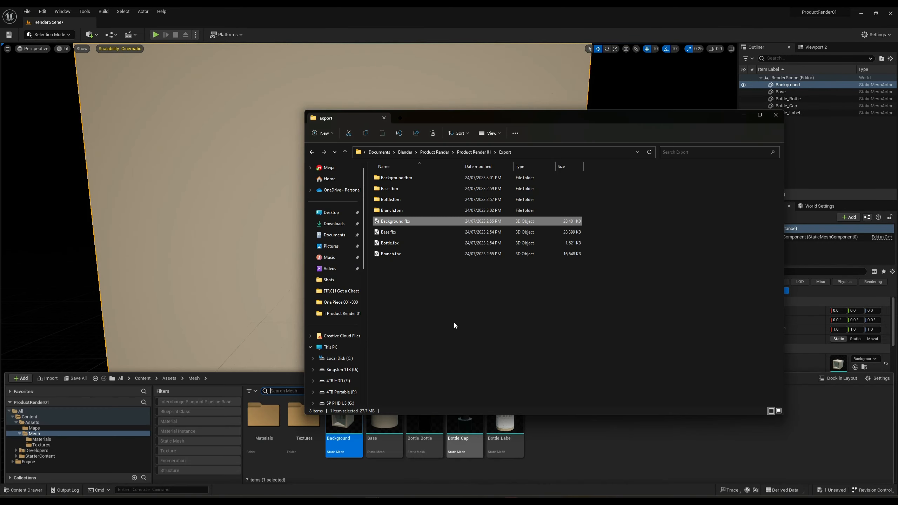
# - Import Branch.fbx from the Export folder into the Mesh folder with Material Import Method set to Create New Materials
pyautogui.click(381, 255)
pyautogui.moveTo(603, 444); pyautogui.dragTo(603, 446)
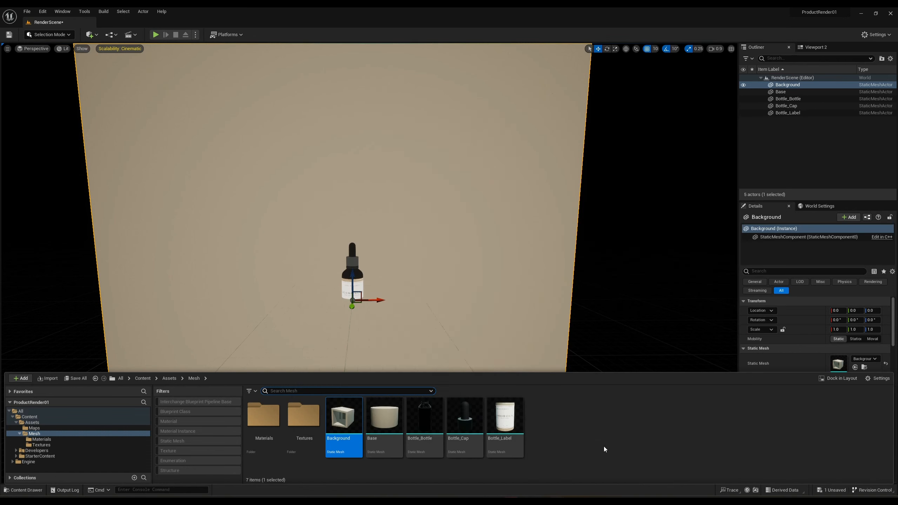
pyautogui.scroll(-1, 444, 253)
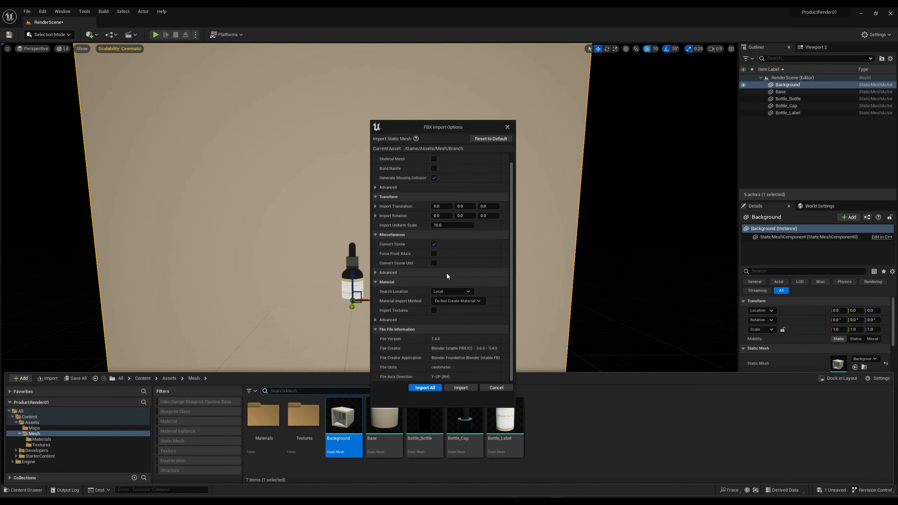
pyautogui.click(450, 301)
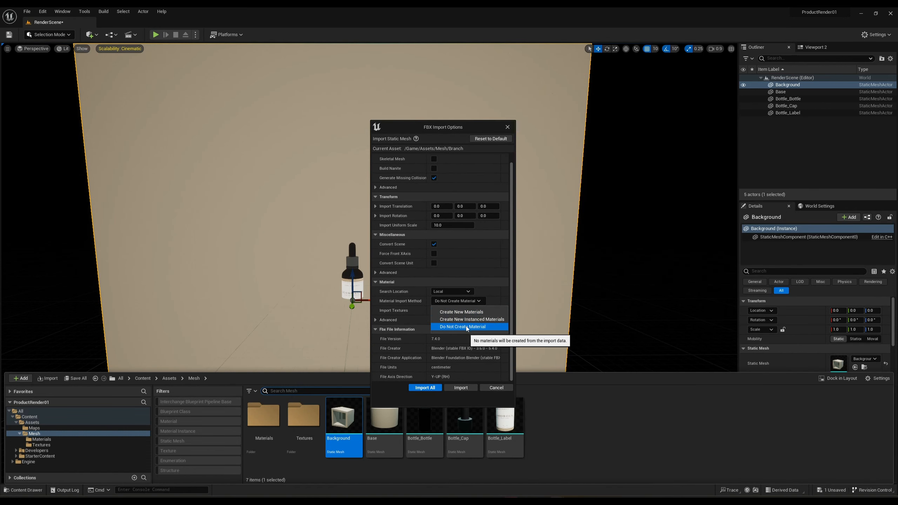
pyautogui.click(447, 301)
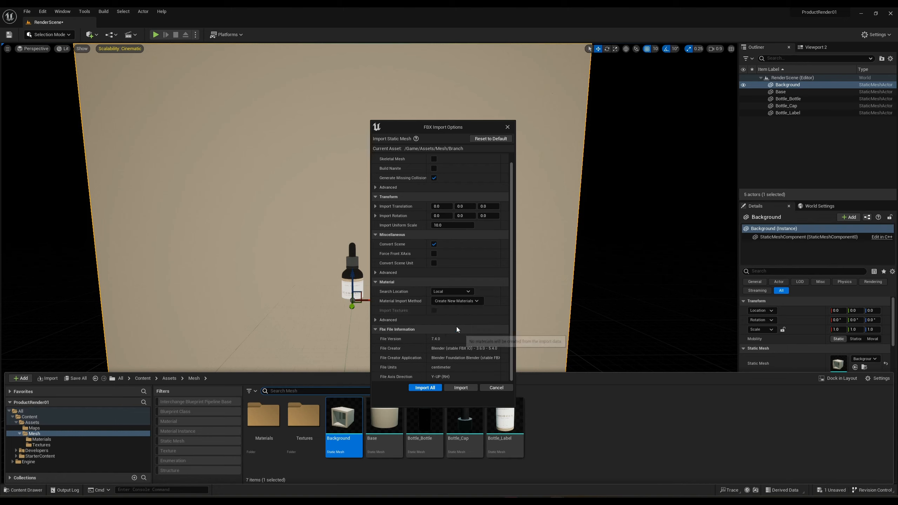
pyautogui.click(459, 326)
pyautogui.click(457, 301)
pyautogui.click(461, 312)
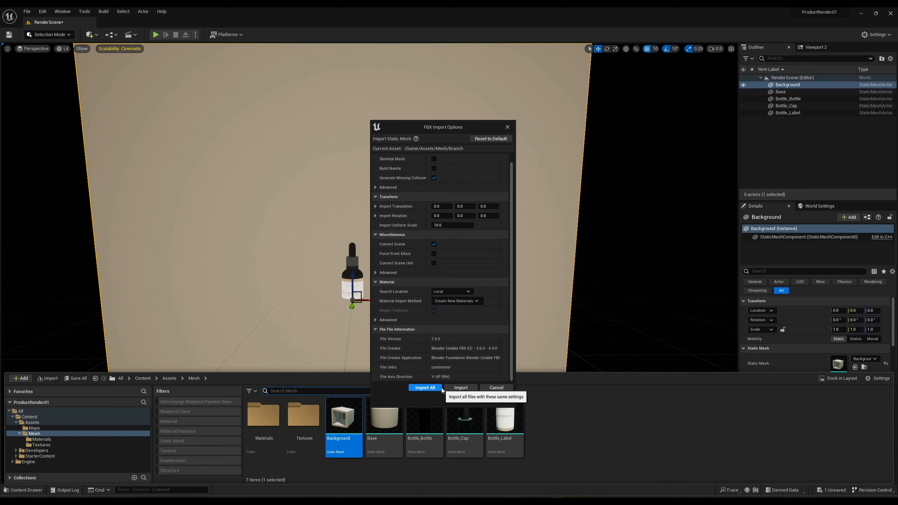
pyautogui.click(461, 388)
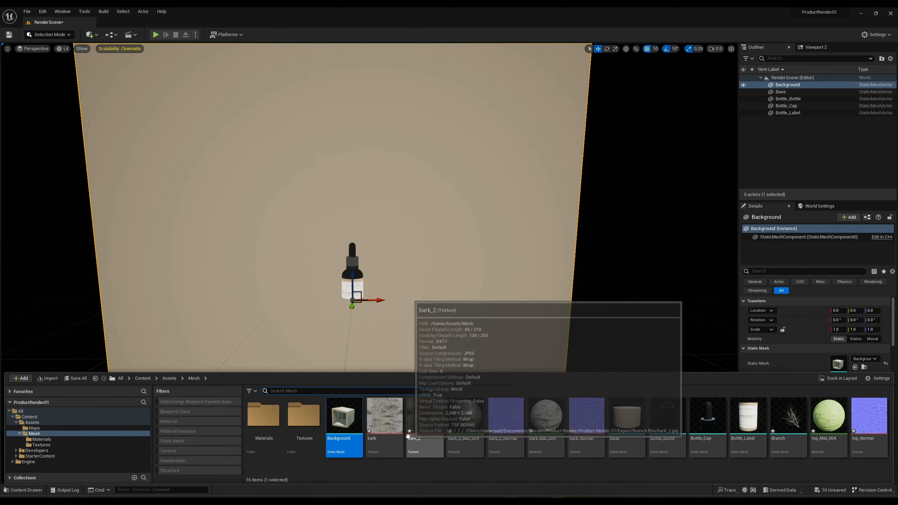
# - Move the bark, bark_2, bark_2_Normal, bark_Normal and top_Normal textures into the Textures folder
pyautogui.click(394, 446)
pyautogui.keyDown('ctrl'); pyautogui.click(504, 438); pyautogui.keyUp('ctrl')
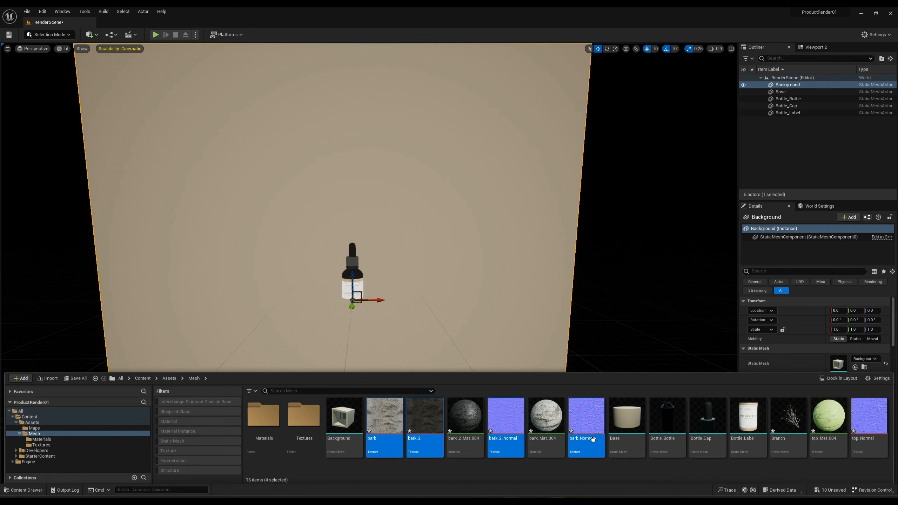
pyautogui.keyDown('ctrl'); pyautogui.click(869, 420); pyautogui.keyUp('ctrl')
pyautogui.moveTo(869, 421); pyautogui.dragTo(300, 438)
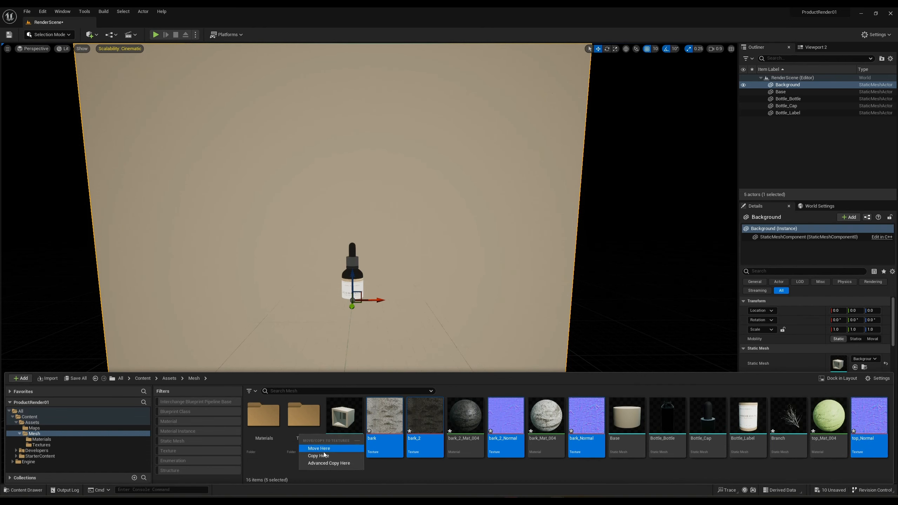
pyautogui.click(324, 452)
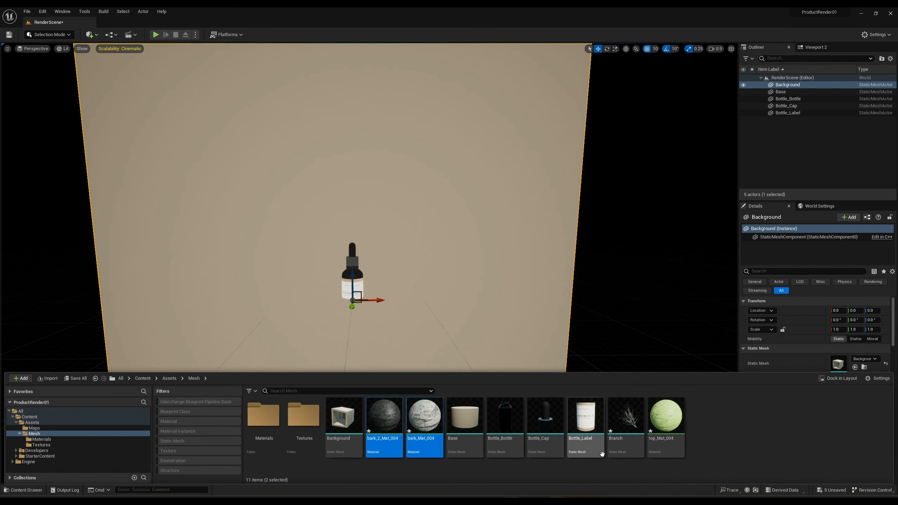
# - Move the bark_2_Mat_004, bark_Mat_004 and top_Mat_004 materials into the Materials folder
pyautogui.keyDown('ctrl'); pyautogui.click(666, 423); pyautogui.keyUp('ctrl')
pyautogui.moveTo(665, 422); pyautogui.dragTo(264, 440)
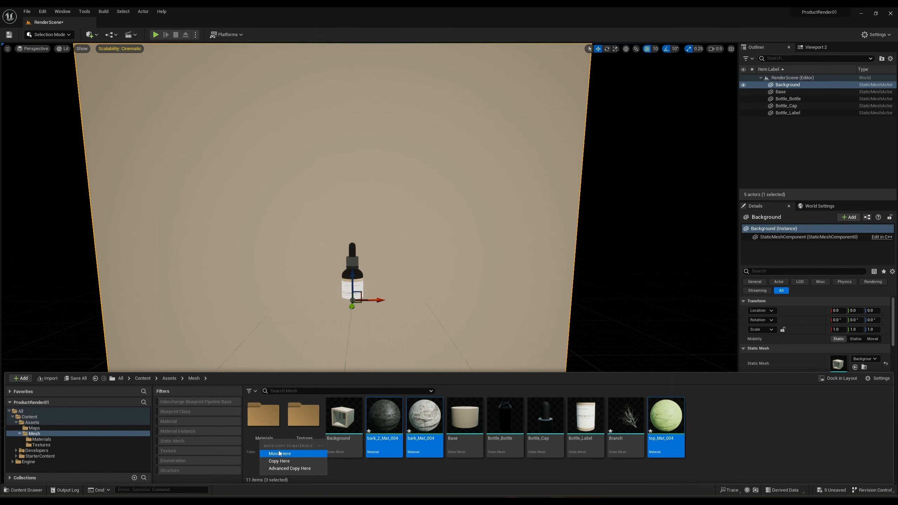
pyautogui.click(280, 453)
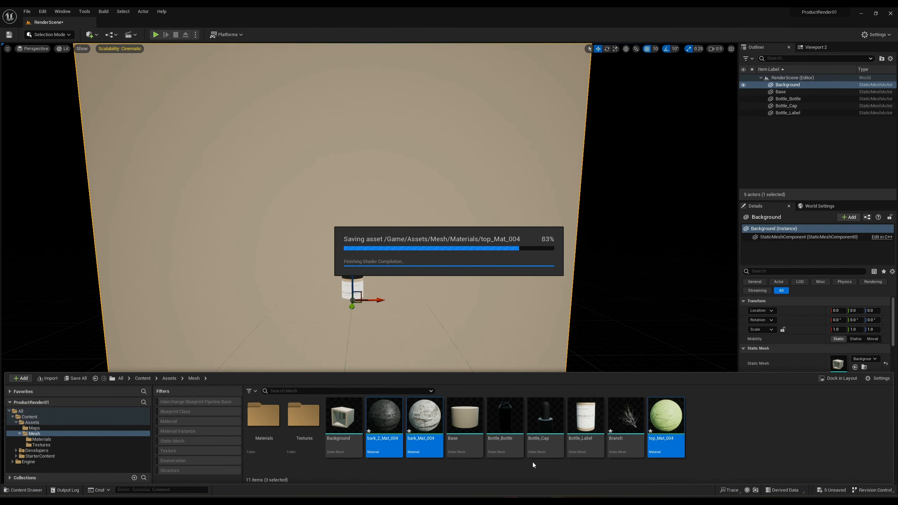
# - Place the Branch mesh at the origin of the RenderScene level and save the level
pyautogui.moveTo(546, 430); pyautogui.dragTo(439, 334)
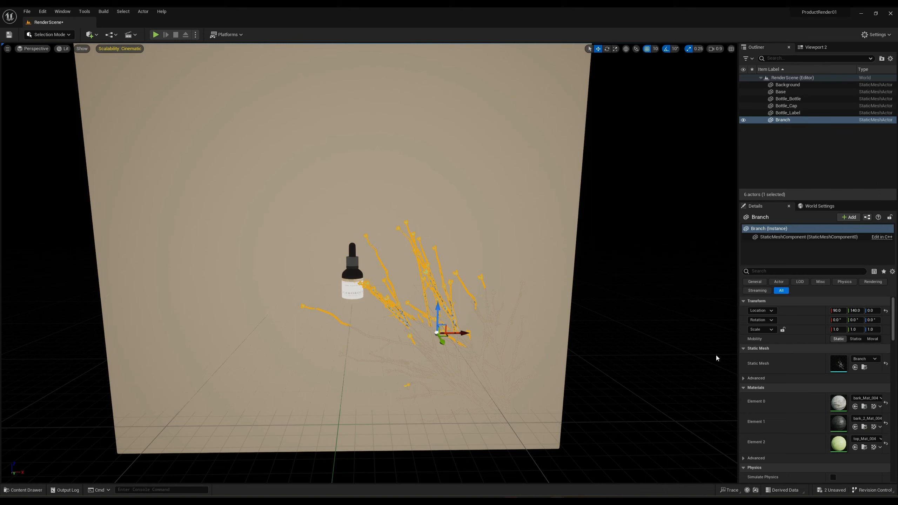
pyautogui.click(886, 311)
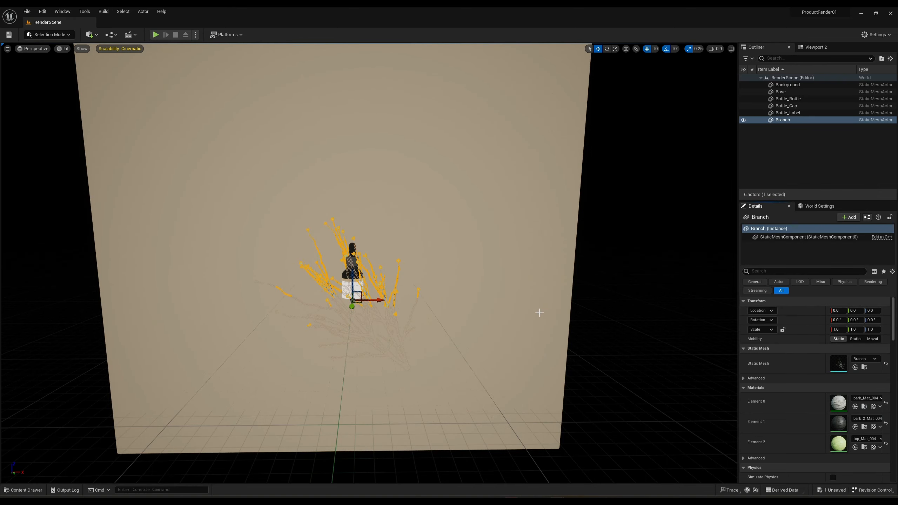
pyautogui.press('s')
pyautogui.moveTo(539, 312); pyautogui.dragTo(521, 302, button='right')
pyautogui.scroll(-4, 539, 312)
pyautogui.press('w')
pyautogui.press('s')
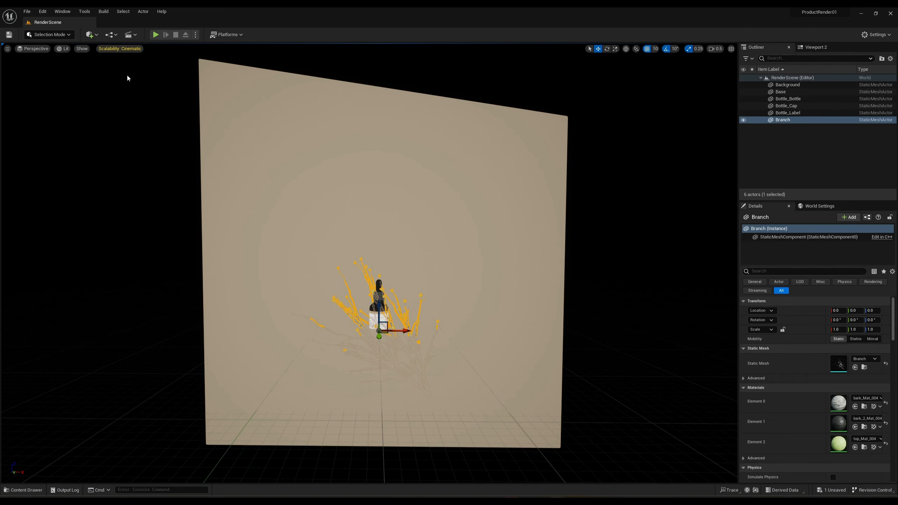
# - Add a Rect Light beside the room's window wall at about X -140, Y 170, Z 80
pyautogui.click(90, 34)
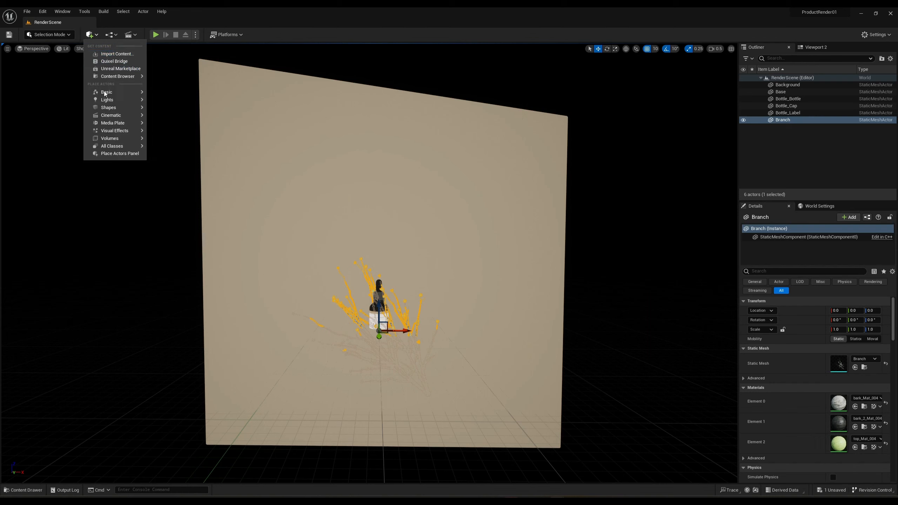
pyautogui.moveTo(106, 102)
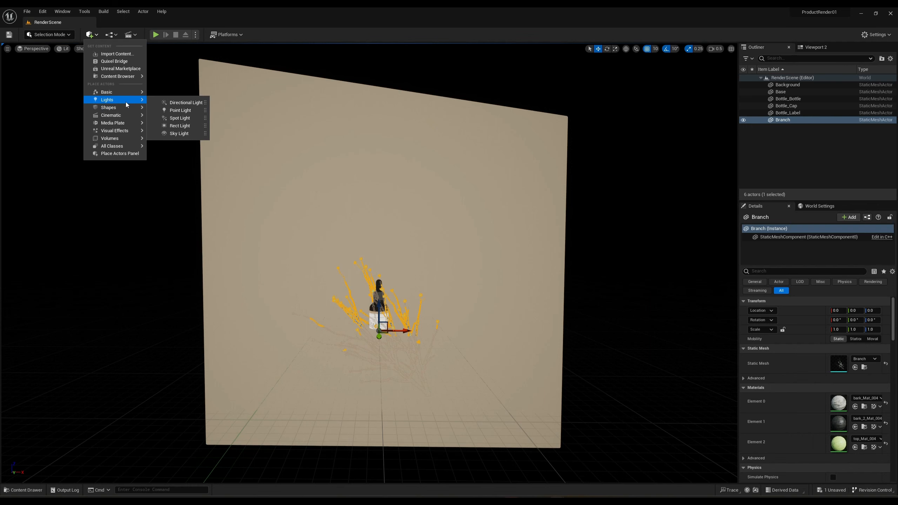
pyautogui.click(179, 126)
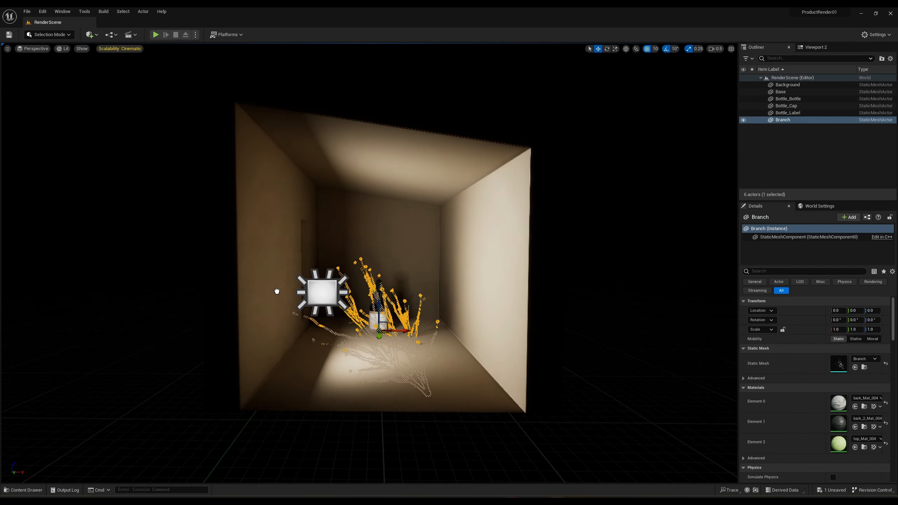
pyautogui.moveTo(346, 295); pyautogui.dragTo(276, 291)
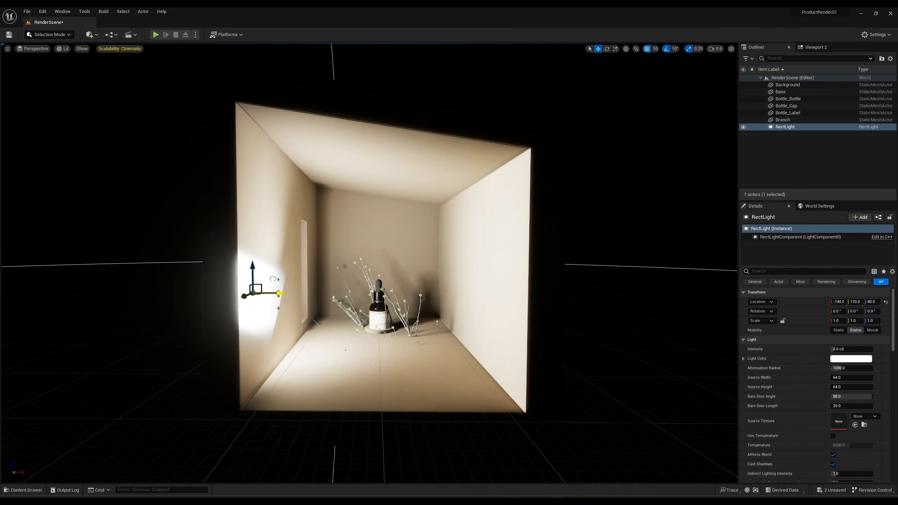
# - Move the Rect Light outside the room's window to about X -160, Y 20, Z 80 so it shines in at the bottle
pyautogui.press('a')
pyautogui.moveTo(305, 280)
pyautogui.mouseDown(button='right')
pyautogui.moveTo(367, 280)
pyautogui.moveTo(304, 280)
pyautogui.mouseUp(button='right')
pyautogui.scroll(1, 306, 280)
pyautogui.press('a')
pyautogui.moveTo(366, 263); pyautogui.dragTo(344, 266)
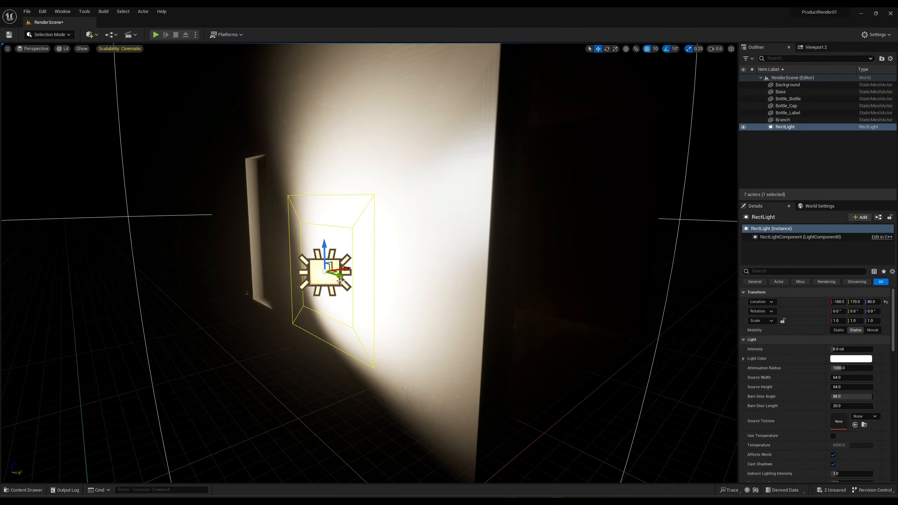
pyautogui.press('a')
pyautogui.moveTo(344, 267); pyautogui.dragTo(396, 275, button='right')
pyautogui.moveTo(343, 275); pyautogui.dragTo(94, 283)
pyautogui.press('d')
pyautogui.scroll(3, 255, 277)
pyautogui.moveTo(255, 277); pyautogui.dragTo(143, 276, button='right')
pyautogui.press('s')
pyautogui.scroll(1, 369, 264)
pyautogui.moveTo(369, 264); pyautogui.dragTo(318, 259, button='right')
pyautogui.press('d')
pyautogui.press('a')
pyautogui.press('w')
pyautogui.moveTo(289, 286); pyautogui.dragTo(286, 287, button='right')
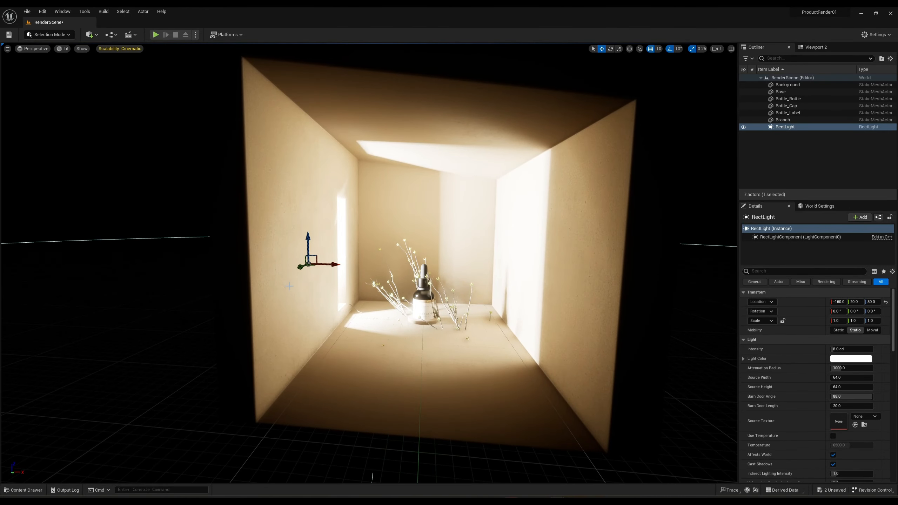
pyautogui.press('d')
pyautogui.moveTo(228, 213); pyautogui.dragTo(229, 213, button='right')
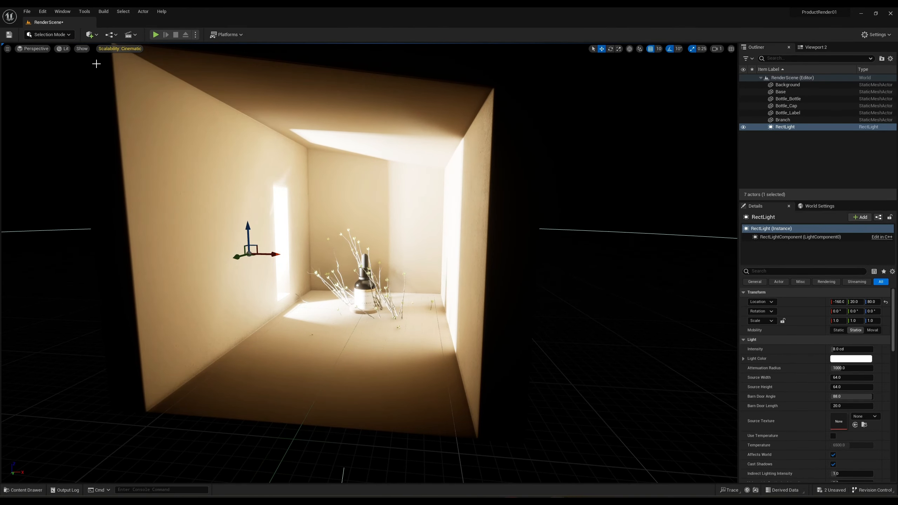
# - Add a Cine Camera Actor to the level and reset its location to the origin
pyautogui.click(91, 35)
pyautogui.moveTo(135, 118)
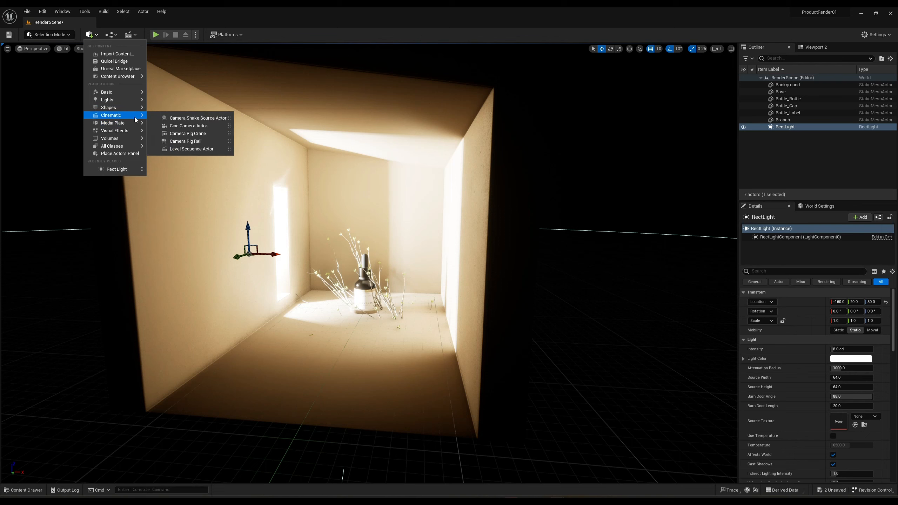
pyautogui.click(181, 126)
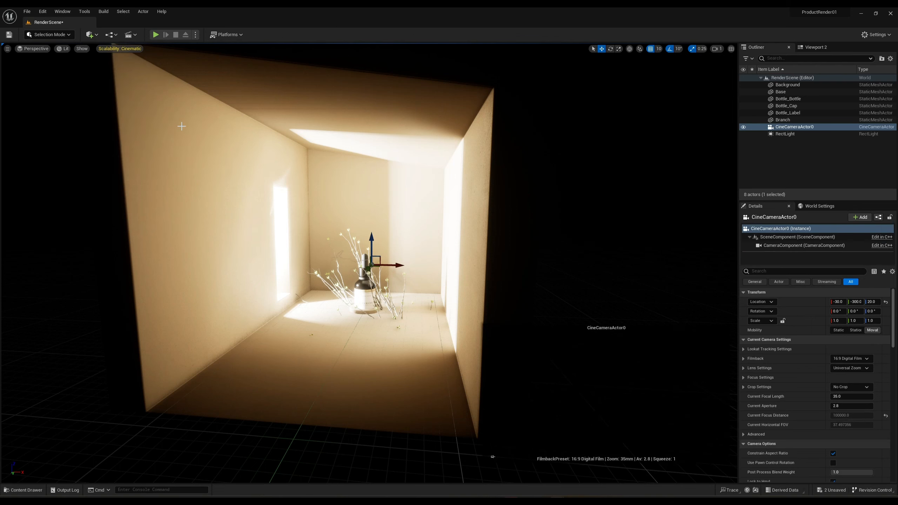
pyautogui.moveTo(366, 270); pyautogui.dragTo(640, 313)
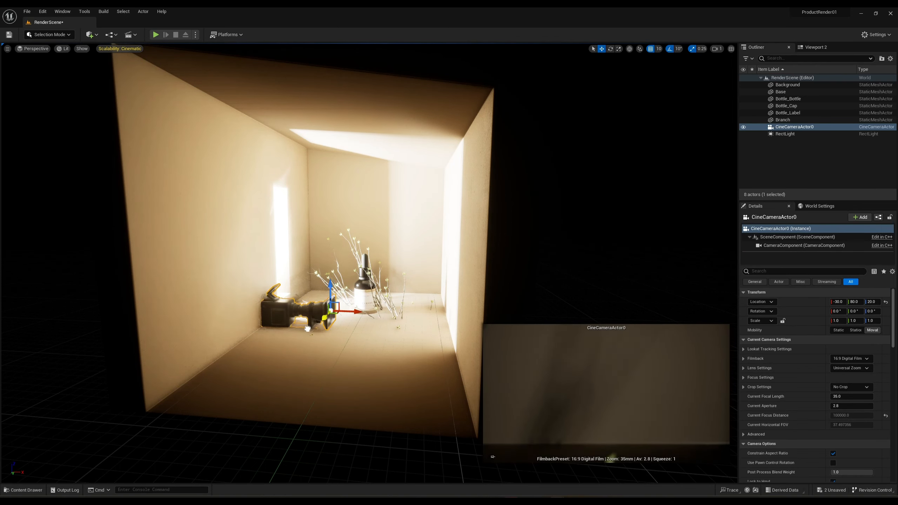
pyautogui.click(885, 302)
# - Rotate the cine camera about -90° around Z and move it to about X 0, Y 630, Z 80, facing the bottle
pyautogui.press('e')
pyautogui.moveTo(375, 321); pyautogui.dragTo(343, 323)
pyautogui.press('w')
pyautogui.moveTo(343, 323); pyautogui.dragTo(353, 319, button='right')
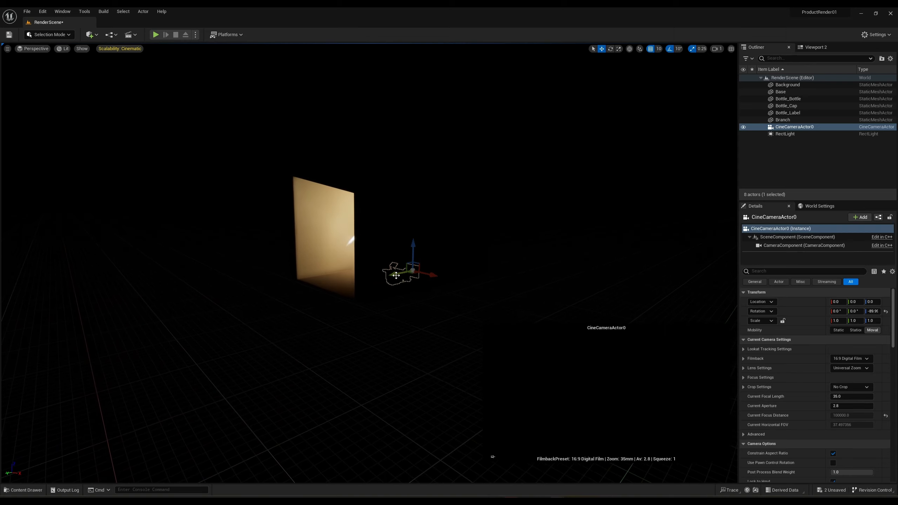
pyautogui.moveTo(369, 255); pyautogui.dragTo(112, 263)
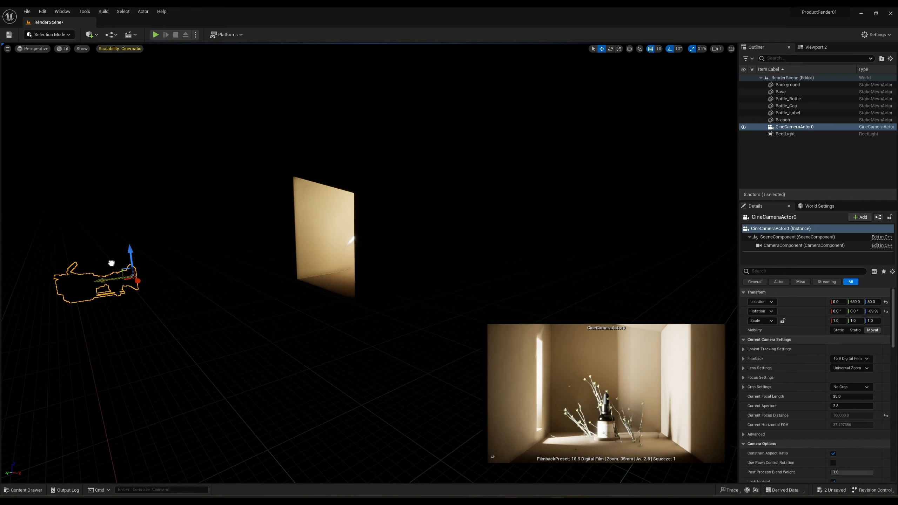
# - Pilot the cine camera and set its Filmback preset to 16:9 DSLR
pyautogui.rightClick(89, 285)
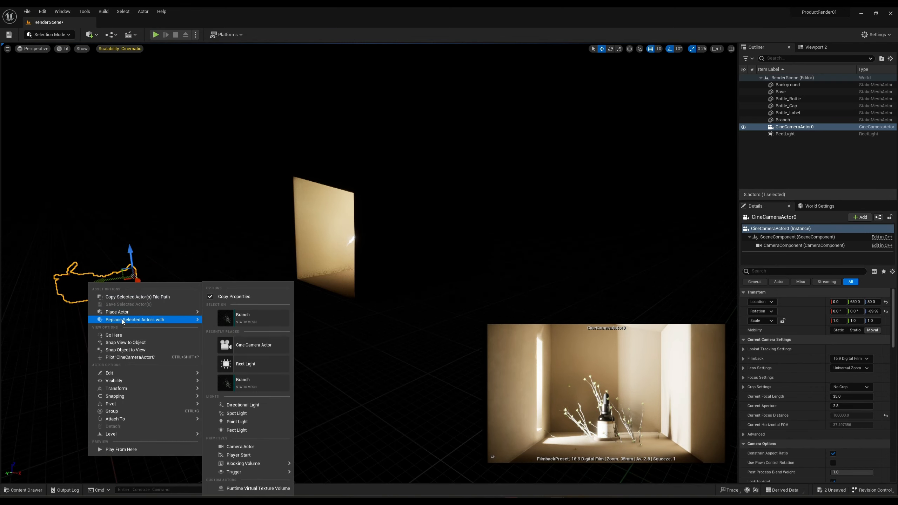
pyautogui.click(127, 357)
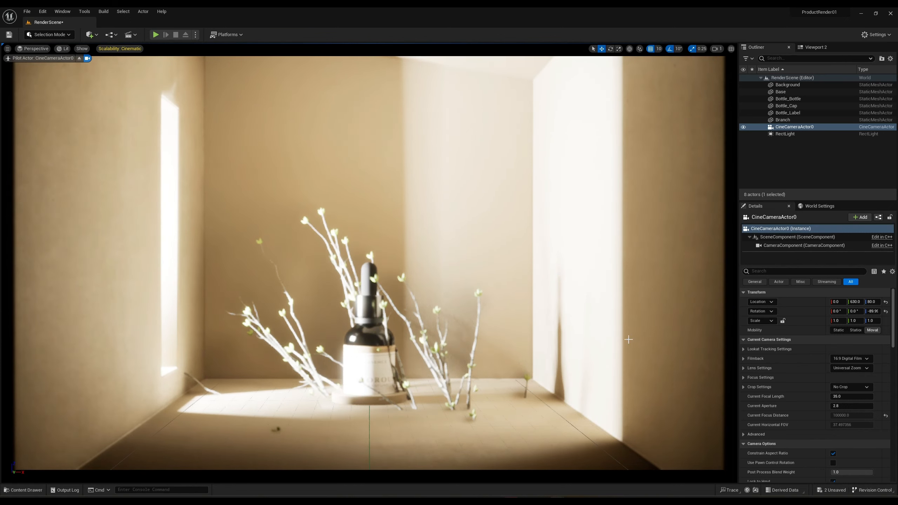
pyautogui.click(838, 361)
pyautogui.click(859, 386)
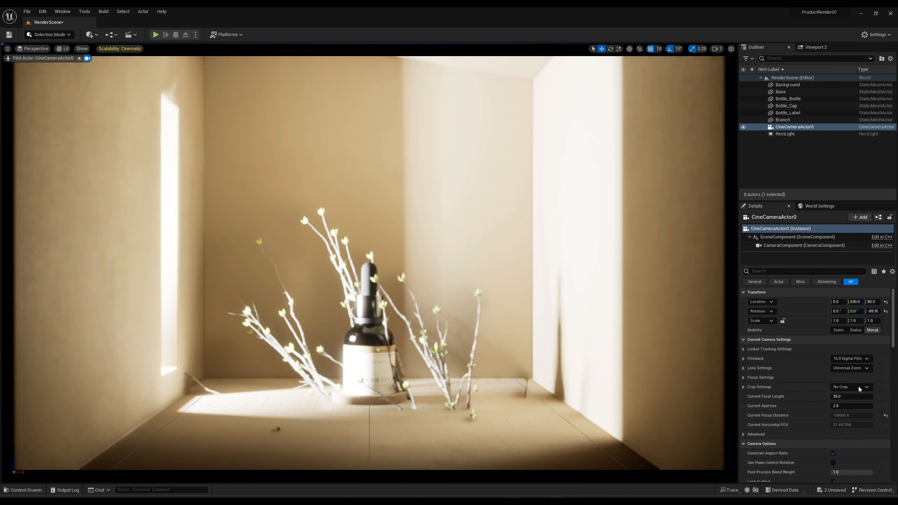
# - Make the camera's filmback portrait by setting the sensor width to 20.25 mm and the sensor height to 36 mm
pyautogui.click(743, 359)
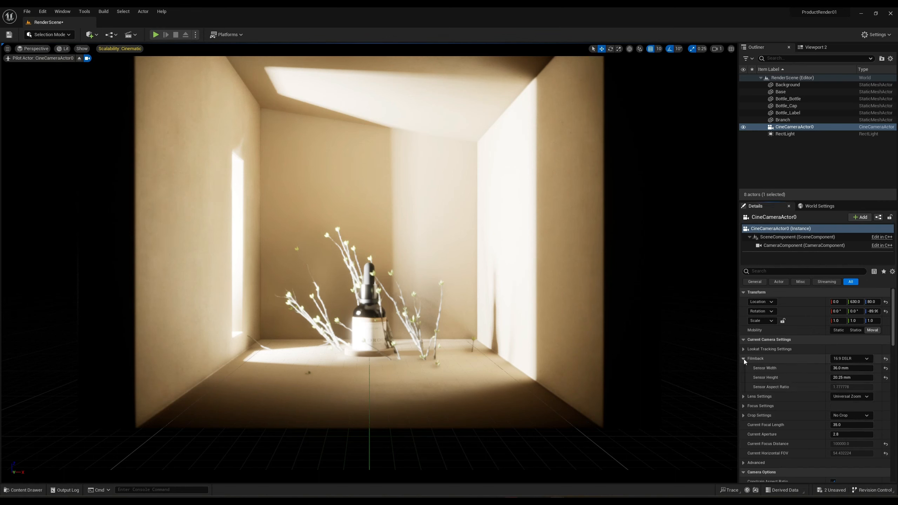
pyautogui.click(856, 377)
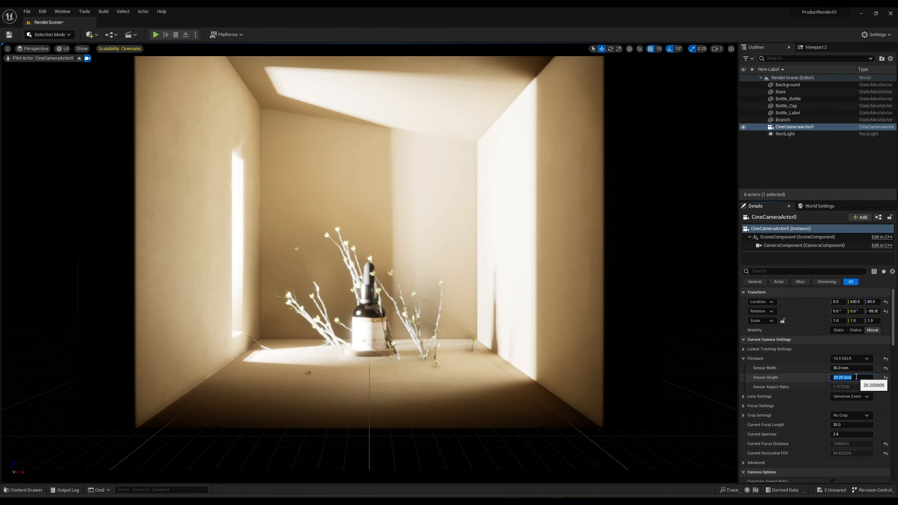
pyautogui.click(857, 368)
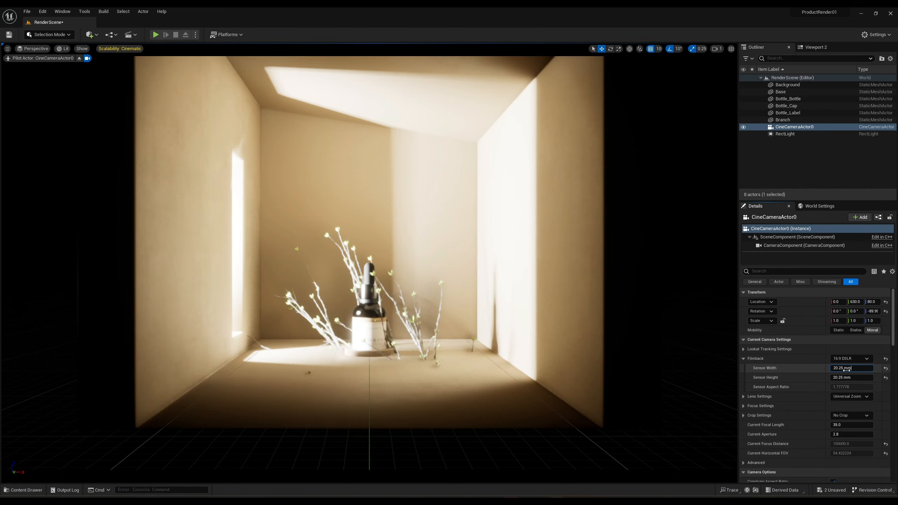
pyautogui.click(852, 377)
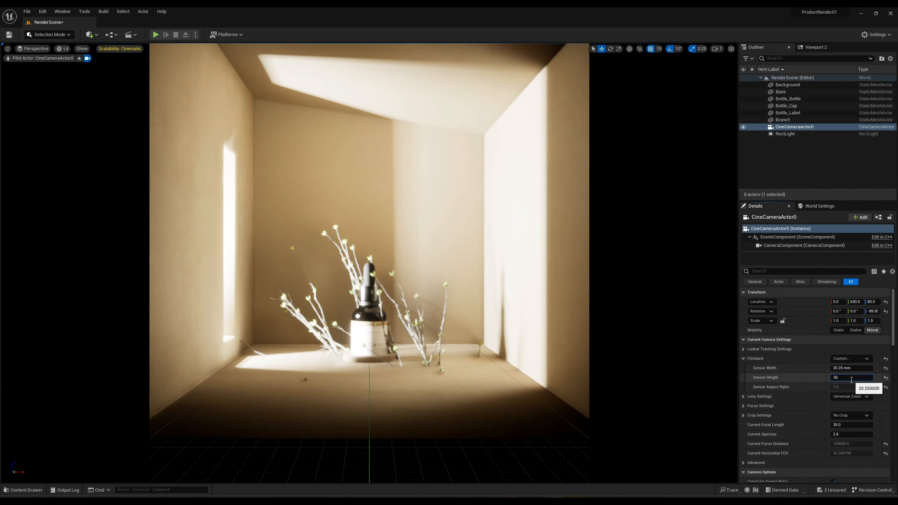
pyautogui.write('36')
pyautogui.press('Return')
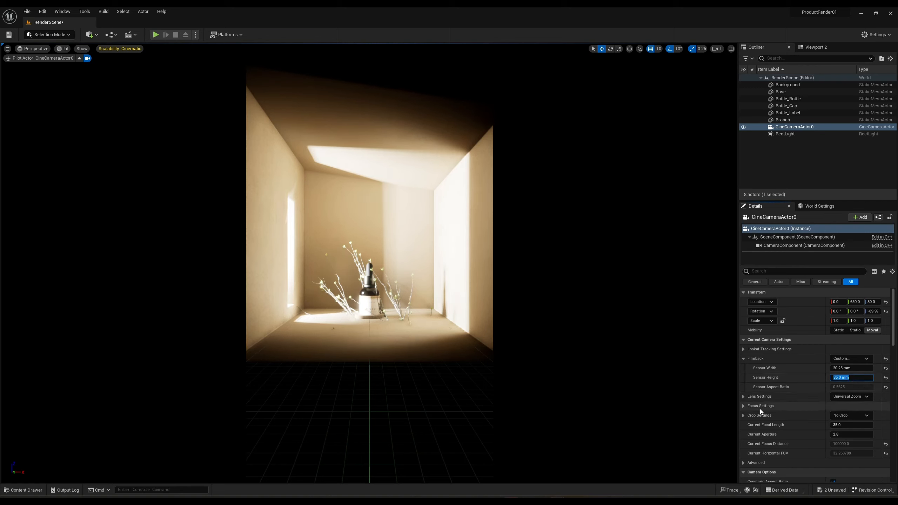
# - Set the camera's current focal length to 80 and stop piloting the camera
pyautogui.scroll(-1, 760, 409)
pyautogui.click(848, 415)
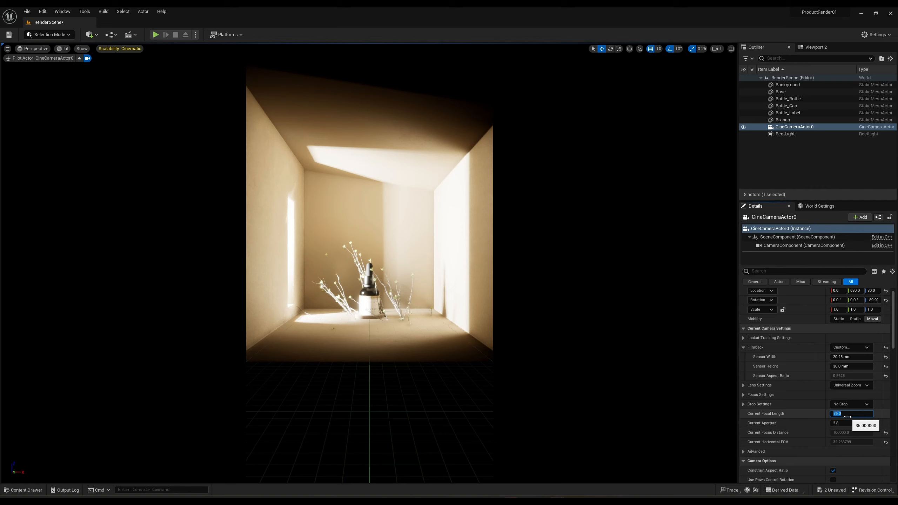
pyautogui.write('80')
pyautogui.press('Return')
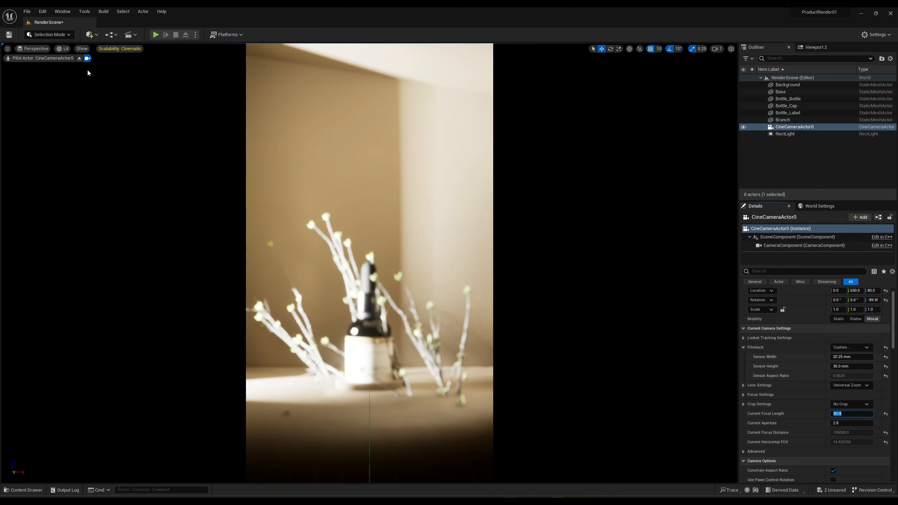
pyautogui.click(79, 58)
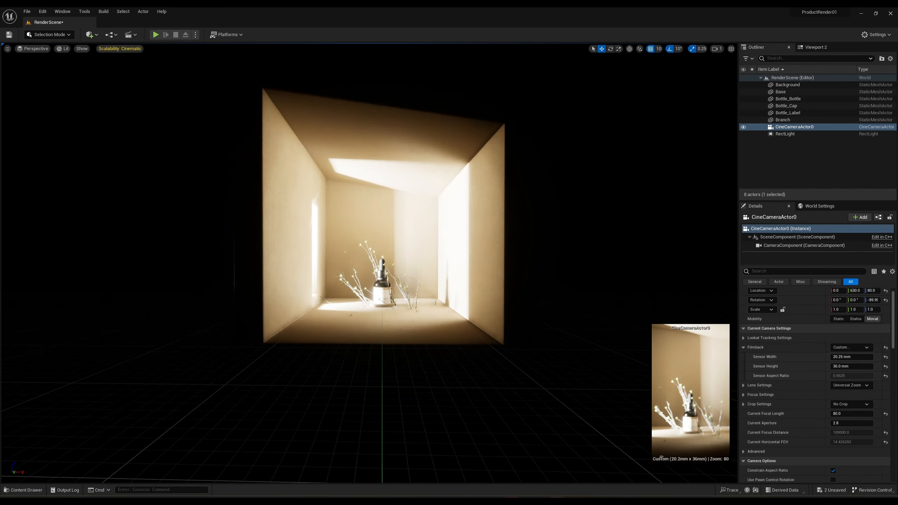
# - Reposition the cine camera to about X -49, Y 662, Z 99, keeping the bottle framed in its preview
pyautogui.press('f')
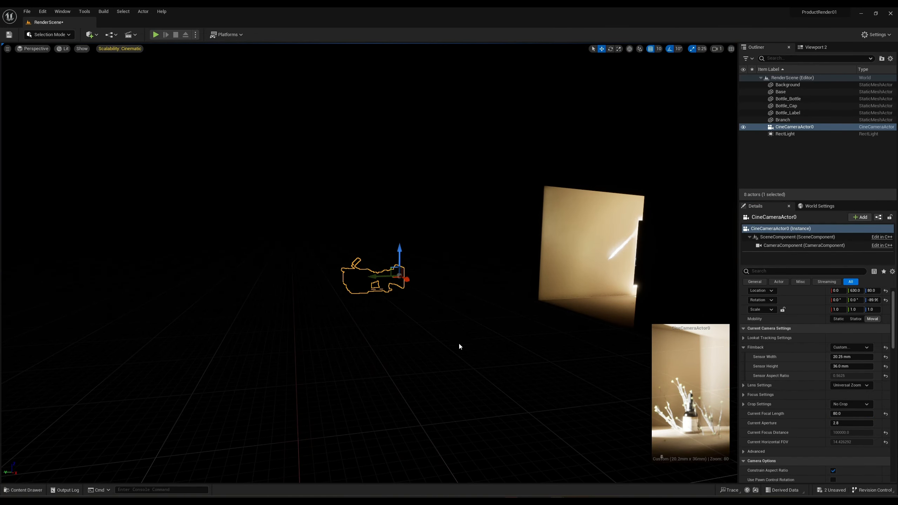
pyautogui.moveTo(382, 276); pyautogui.dragTo(300, 278)
pyautogui.moveTo(300, 279); pyautogui.dragTo(406, 264, button='right')
pyautogui.moveTo(354, 258); pyautogui.dragTo(334, 257)
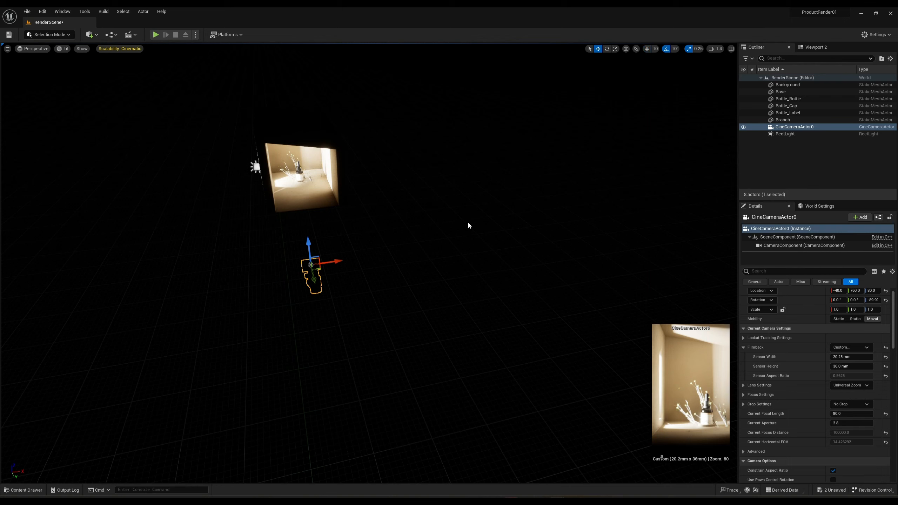
pyautogui.moveTo(335, 261); pyautogui.dragTo(314, 269)
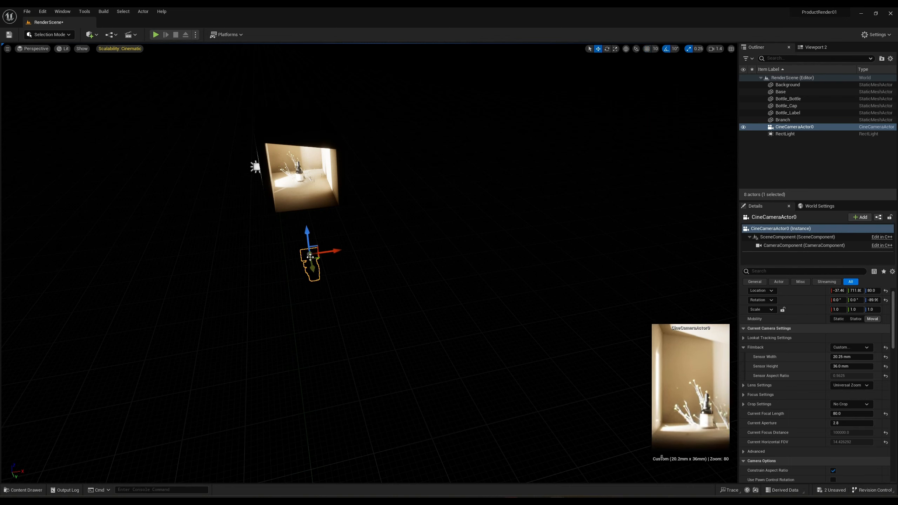
pyautogui.moveTo(317, 247); pyautogui.dragTo(329, 252, button='middle')
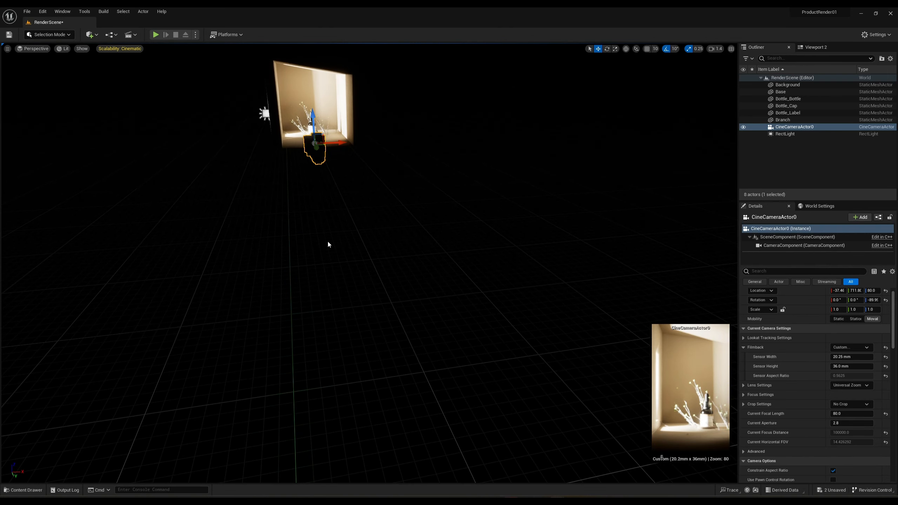
pyautogui.moveTo(313, 120); pyautogui.dragTo(313, 110)
pyautogui.moveTo(313, 110); pyautogui.dragTo(340, 112, button='right')
pyautogui.moveTo(262, 210)
pyautogui.mouseDown()
pyautogui.moveTo(279, 210)
pyautogui.moveTo(278, 201)
pyautogui.mouseUp()
pyautogui.moveTo(277, 201); pyautogui.dragTo(328, 221, button='right')
pyautogui.moveTo(270, 172); pyautogui.dragTo(278, 195, button='right')
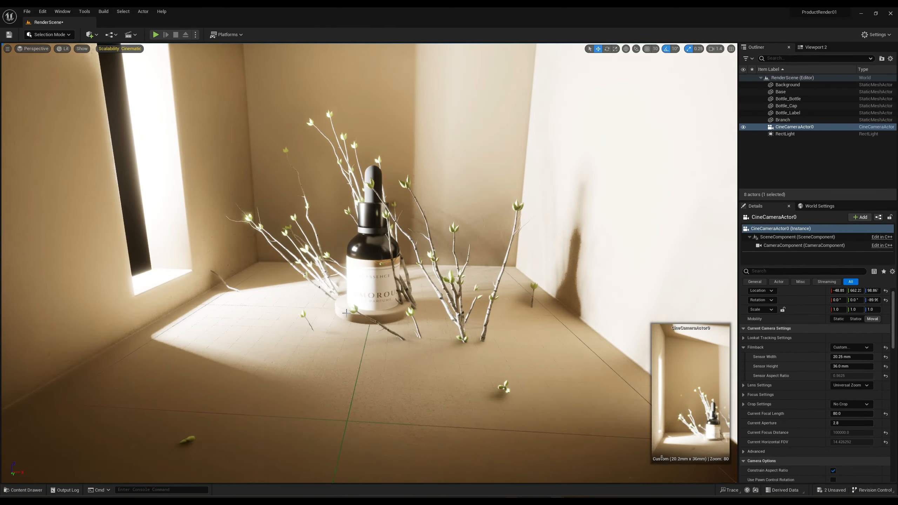
# - Parent Bottle_Cap and Bottle_Label to Bottle_Bottle, then test-move the bottle and undo the move
pyautogui.click(345, 314)
pyautogui.click(362, 275)
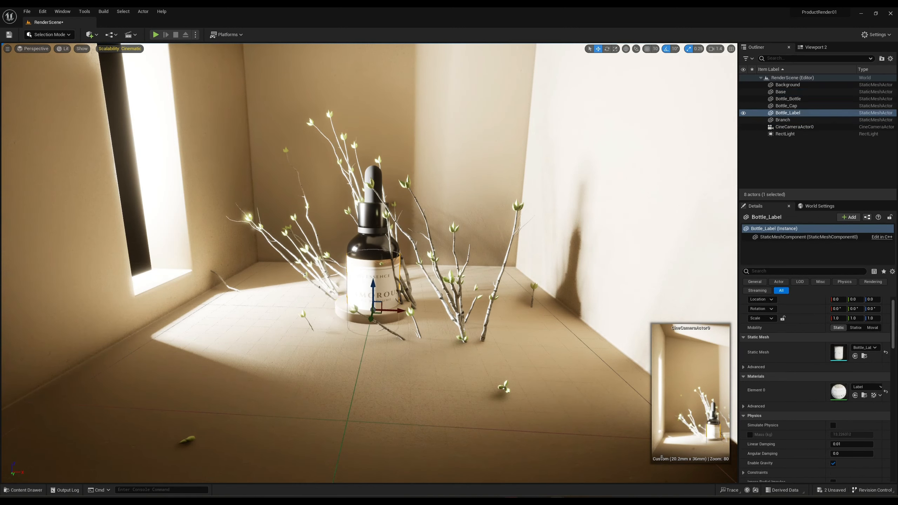
pyautogui.click(366, 220)
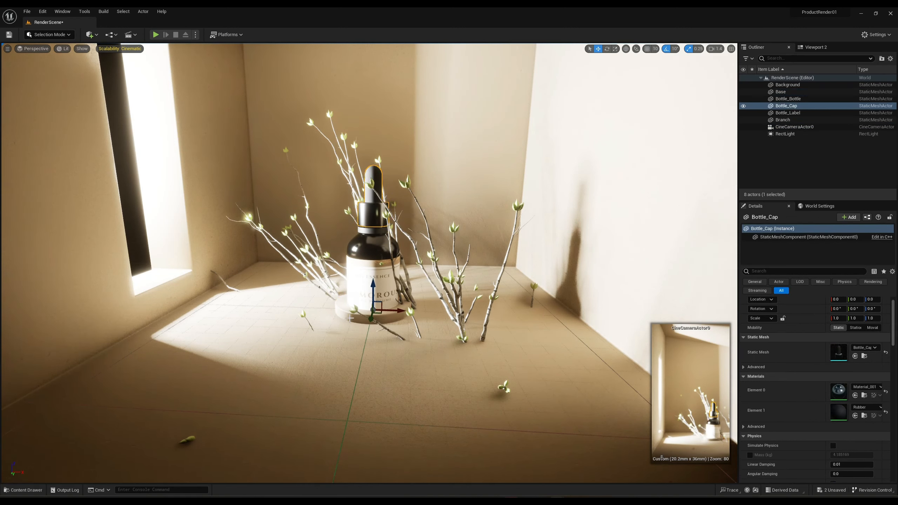
pyautogui.click(371, 248)
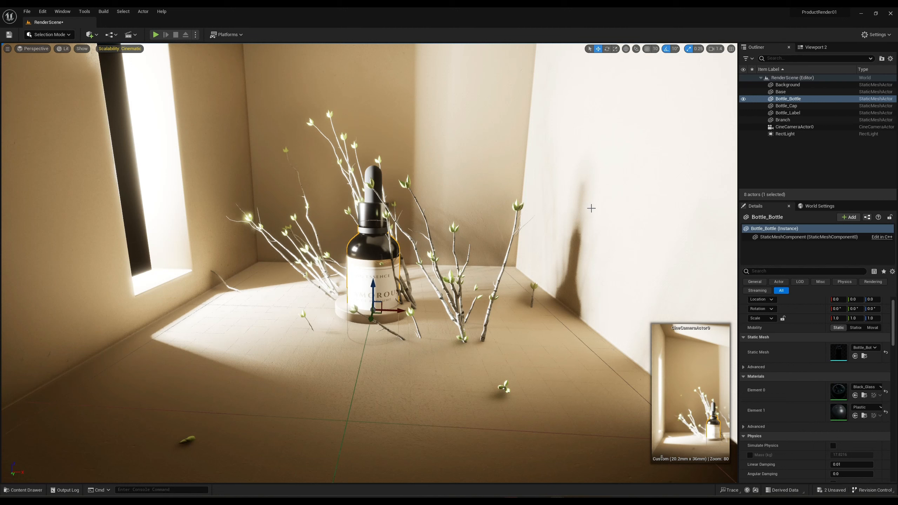
pyautogui.moveTo(785, 106)
pyautogui.mouseDown()
pyautogui.moveTo(791, 115)
pyautogui.moveTo(789, 101)
pyautogui.mouseUp()
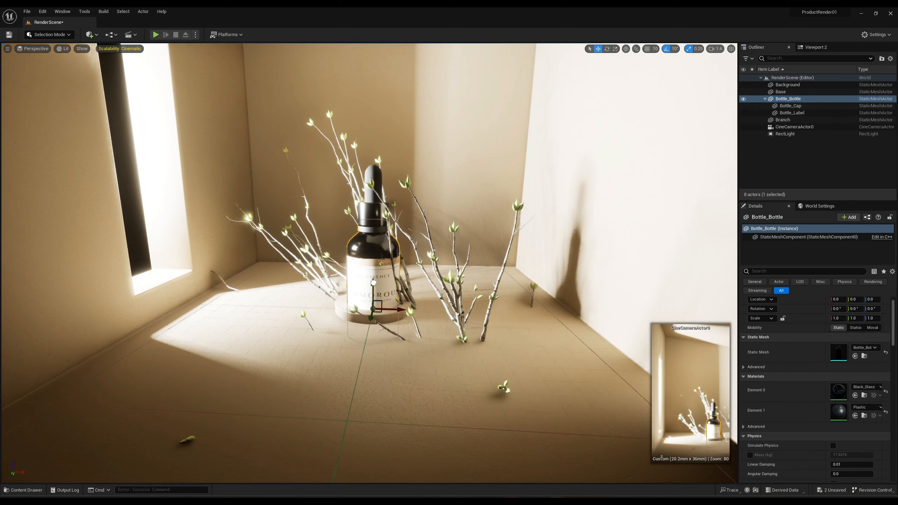
pyautogui.moveTo(373, 282); pyautogui.dragTo(373, 244)
pyautogui.hotkey('ctrl', 'z')
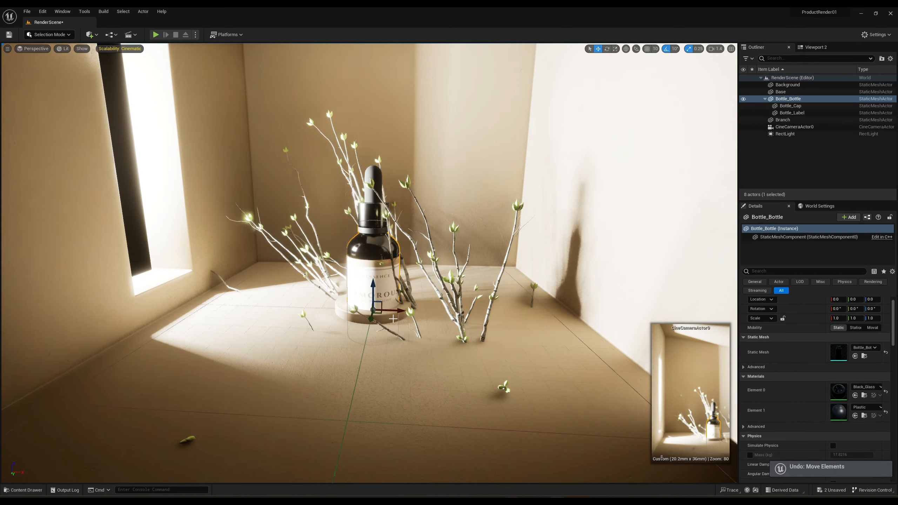
# - Raise the base and the bottle together to about Z 21
pyautogui.click(390, 314)
pyautogui.keyDown('ctrl'); pyautogui.click(370, 270); pyautogui.keyUp('ctrl')
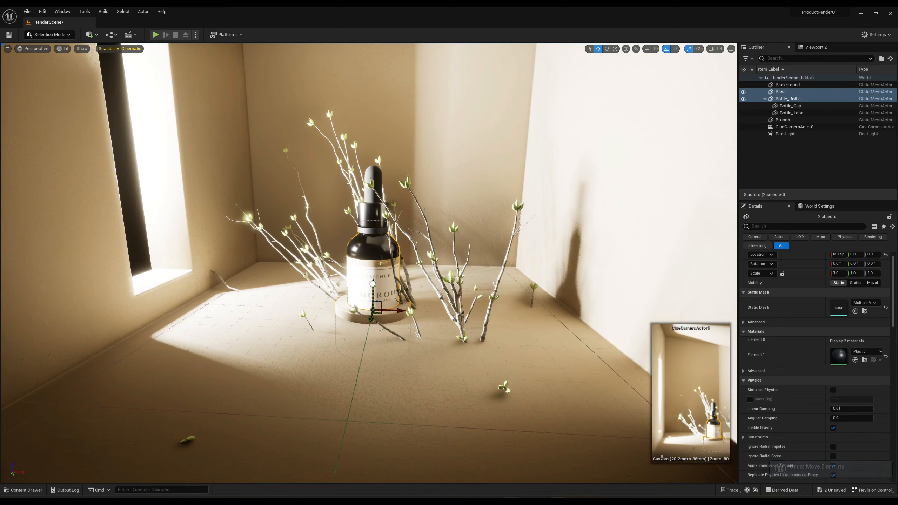
pyautogui.moveTo(373, 284); pyautogui.dragTo(381, 248)
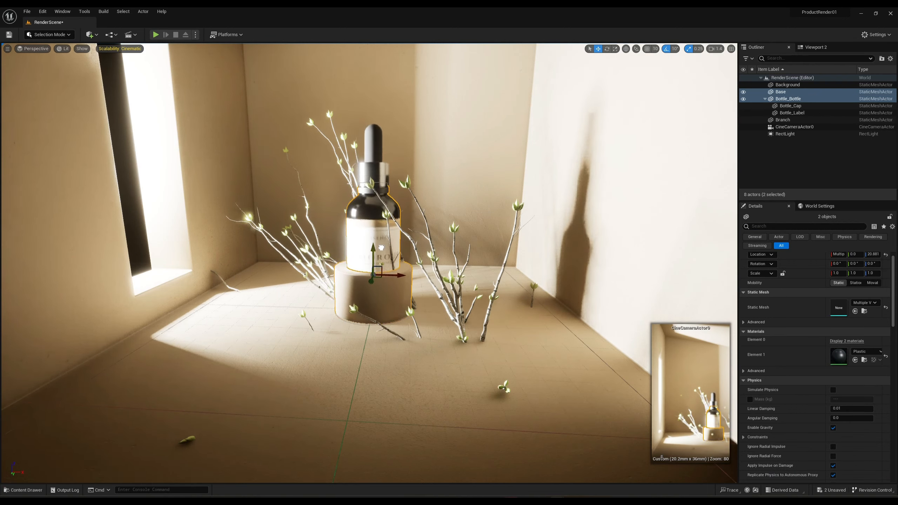
# - Raise the bottle onto the base at about Z 41 and shift both toward the window along X
pyautogui.click(374, 241)
pyautogui.moveTo(372, 247); pyautogui.dragTo(379, 211)
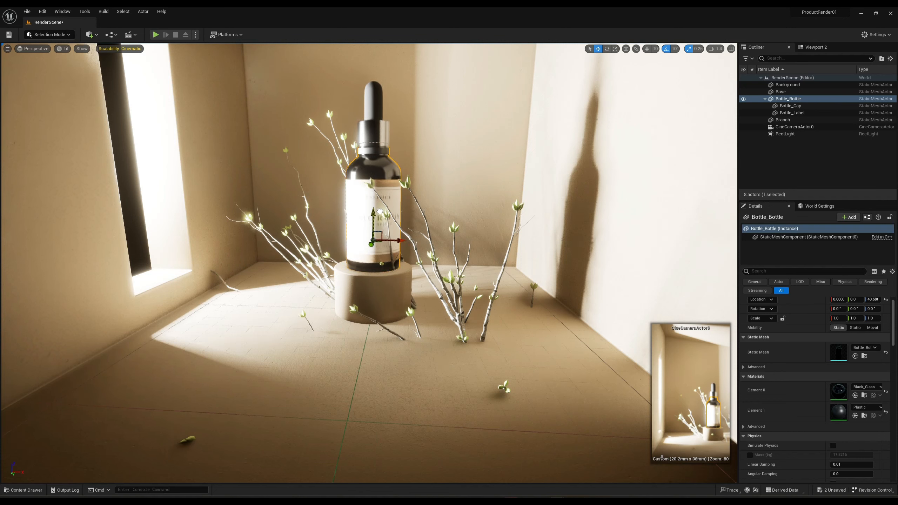
pyautogui.keyDown('ctrl'); pyautogui.click(380, 292); pyautogui.keyUp('ctrl')
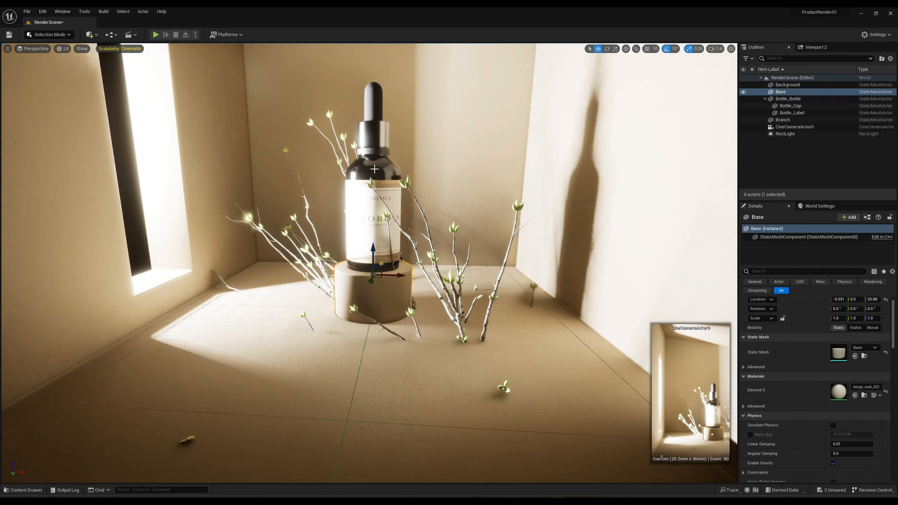
pyautogui.moveTo(399, 240); pyautogui.dragTo(339, 240)
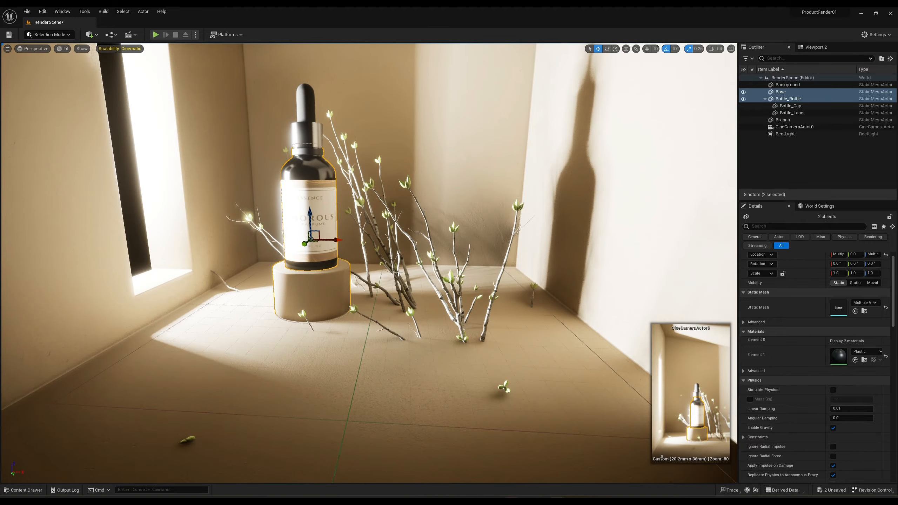
# - Move the Branch up and toward the wall opposite the window, to about X 89, Y 0, Z 98
pyautogui.click(398, 272)
pyautogui.moveTo(371, 289); pyautogui.dragTo(465, 128)
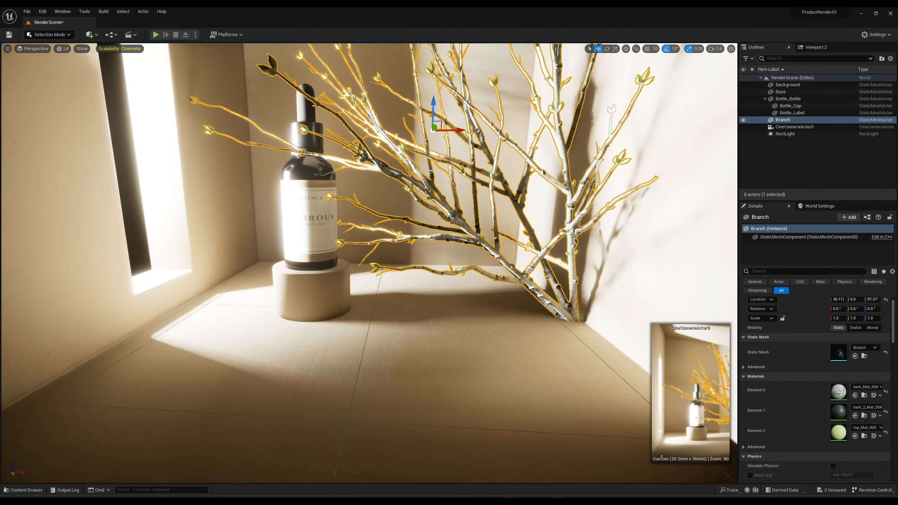
pyautogui.scroll(-10, 398, 199)
pyautogui.moveTo(419, 220)
pyautogui.mouseDown()
pyautogui.moveTo(445, 218)
pyautogui.moveTo(429, 216)
pyautogui.mouseUp()
# - Select the cine camera in front of the room and set its current focal length to 100
pyautogui.scroll(-5, 318, 251)
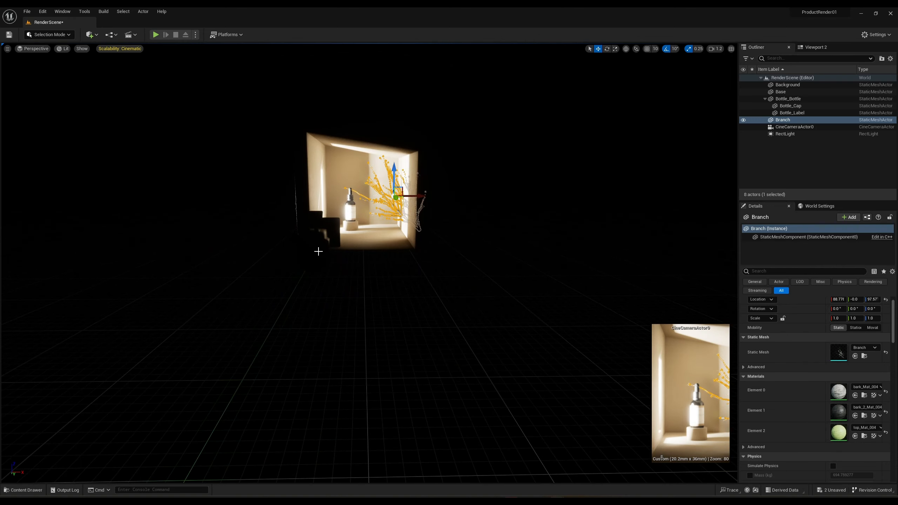
pyautogui.press('w')
pyautogui.moveTo(369, 236); pyautogui.dragTo(293, 251, button='right')
pyautogui.press('s')
pyautogui.click(344, 251)
pyautogui.press('d')
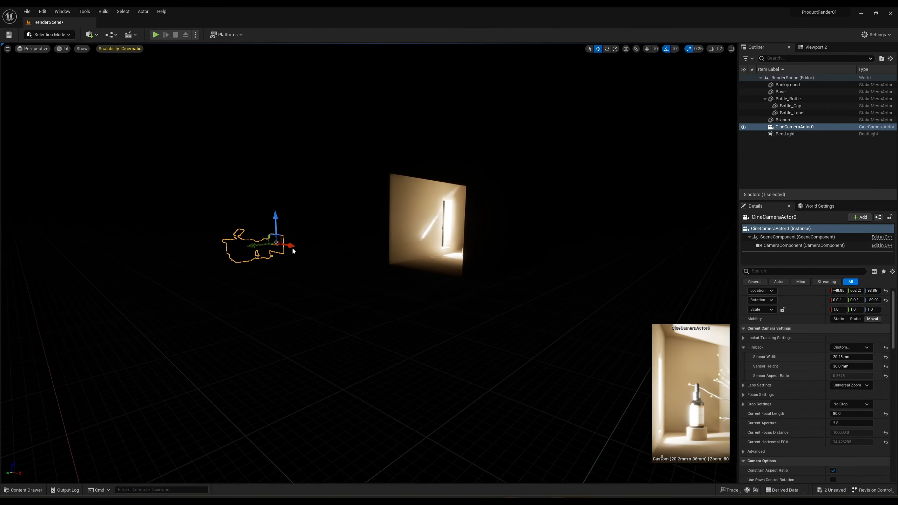
pyautogui.scroll(-3, 807, 394)
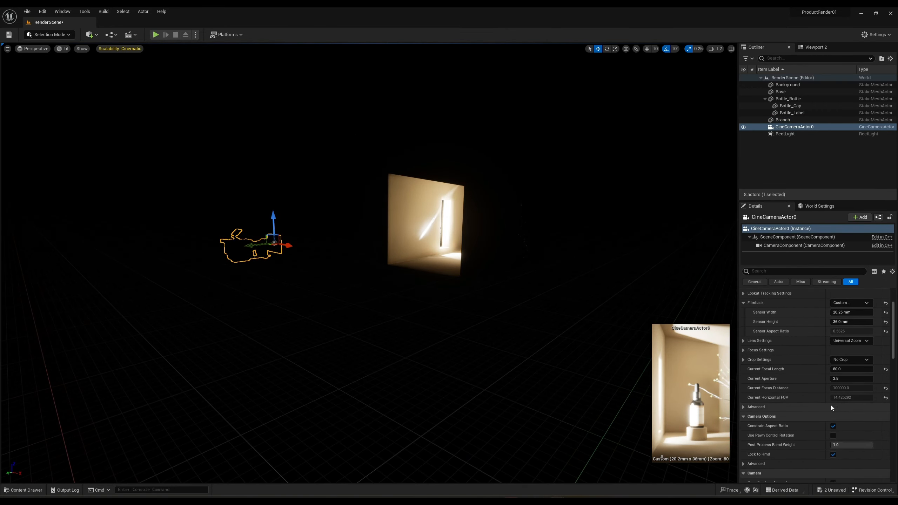
pyautogui.click(848, 369)
pyautogui.write('100')
pyautogui.press('Return')
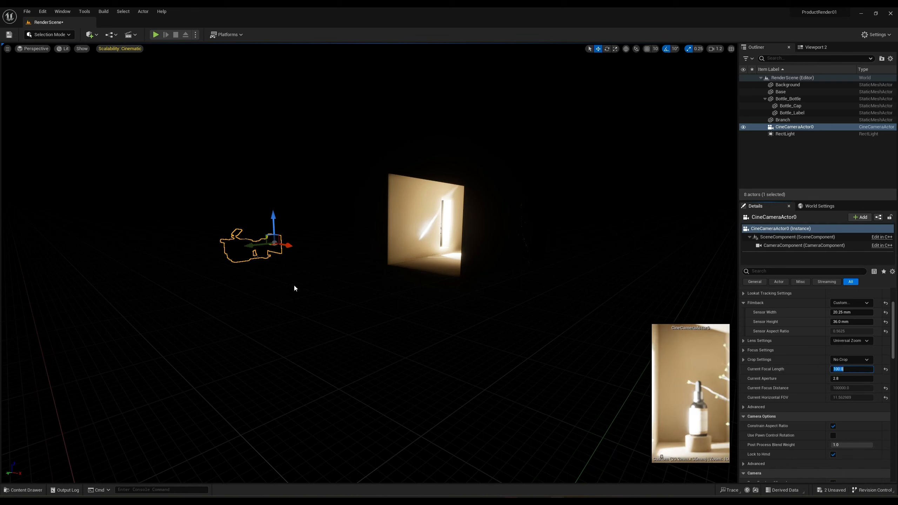
# - Move the cine camera back and sideways to about X -56, Y 717, Z 107 to reframe the bottle
pyautogui.moveTo(252, 245); pyautogui.dragTo(245, 217)
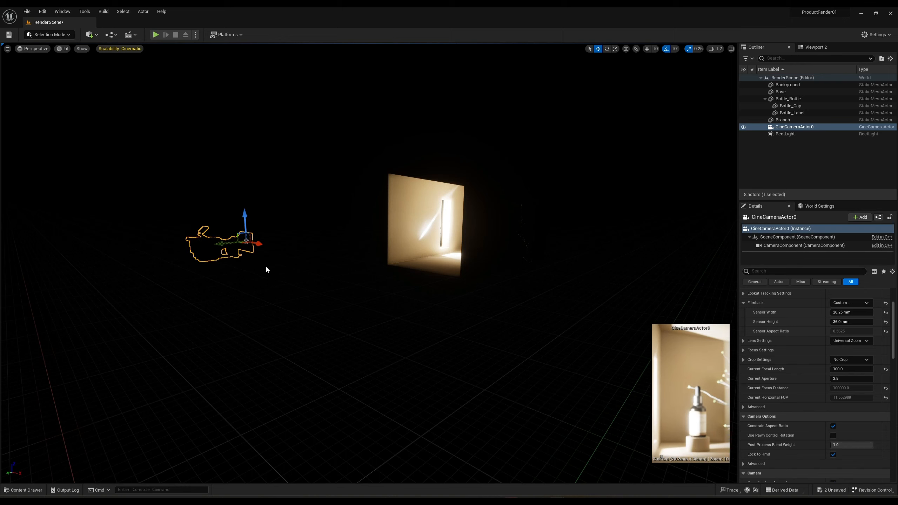
pyautogui.moveTo(259, 245); pyautogui.dragTo(256, 244)
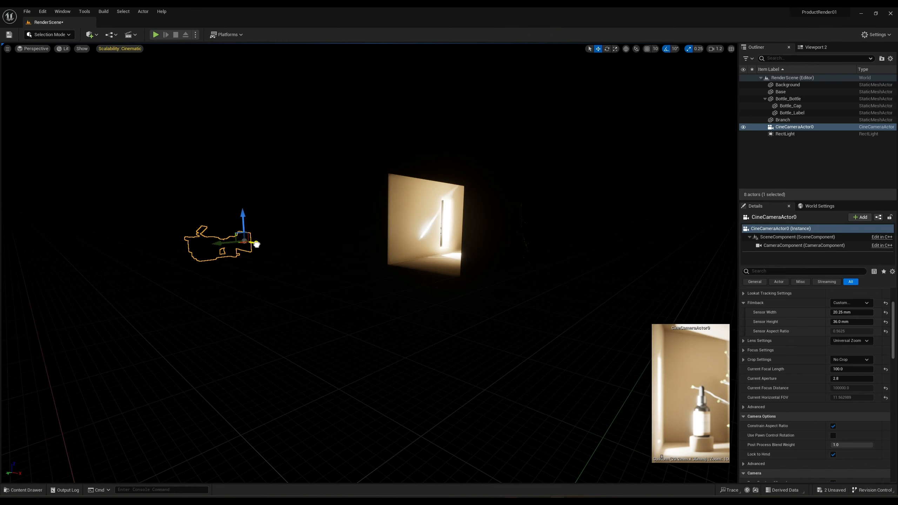
pyautogui.scroll(3, 822, 374)
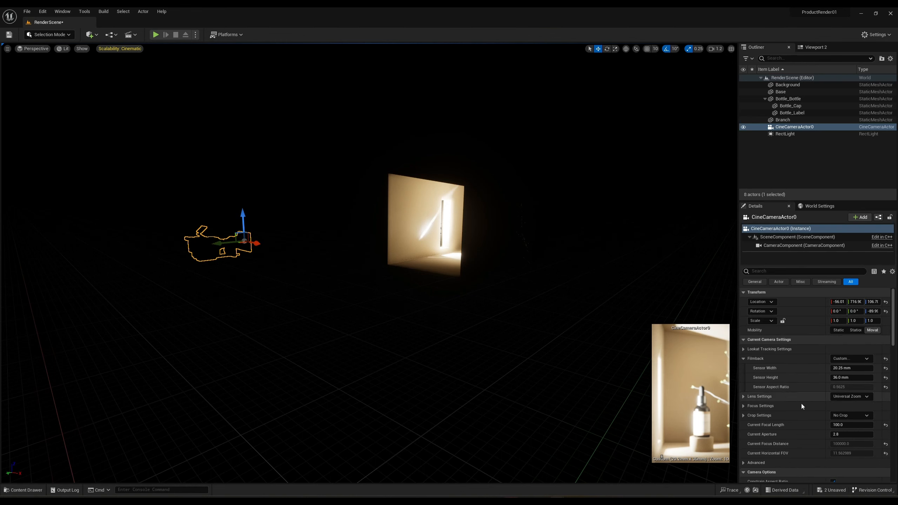
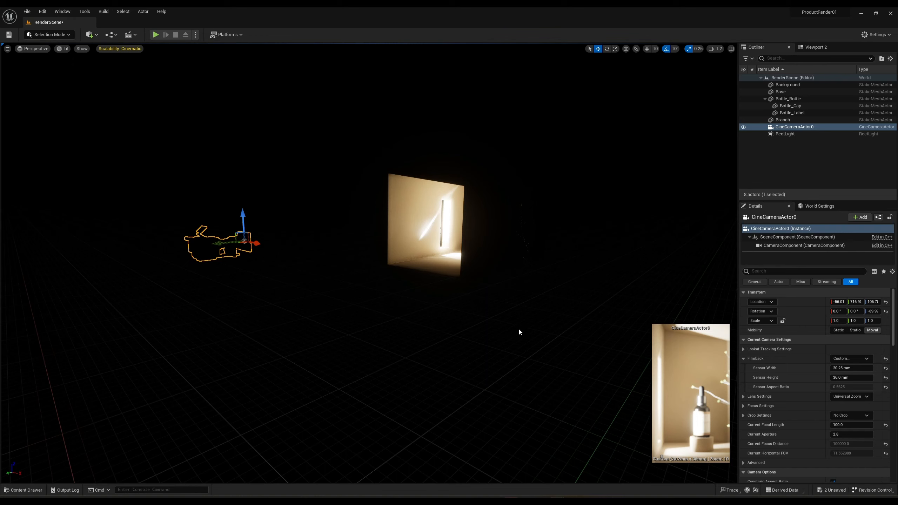
# - Set the camera's manual focus distance by sampling the front of the bottle in the viewport
pyautogui.click(744, 406)
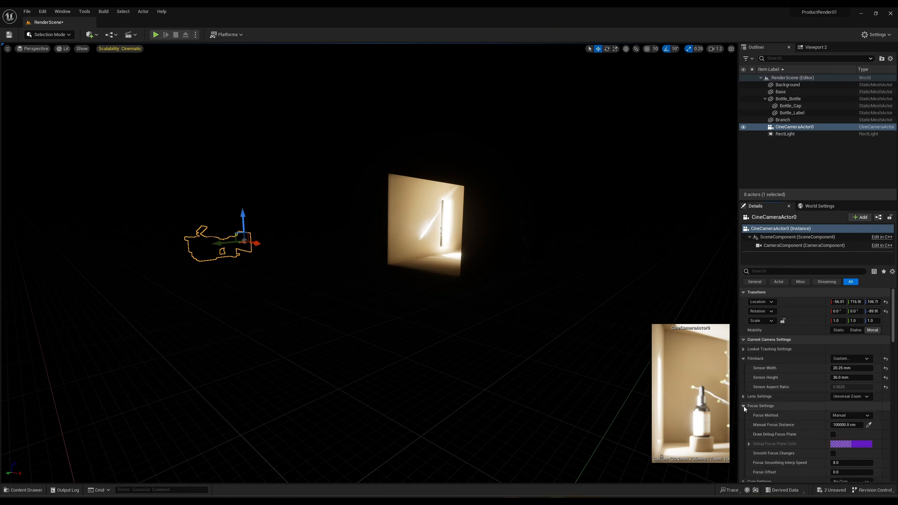
pyautogui.press('a')
pyautogui.moveTo(530, 283); pyautogui.dragTo(590, 283, button='right')
pyautogui.press('w')
pyautogui.click(869, 425)
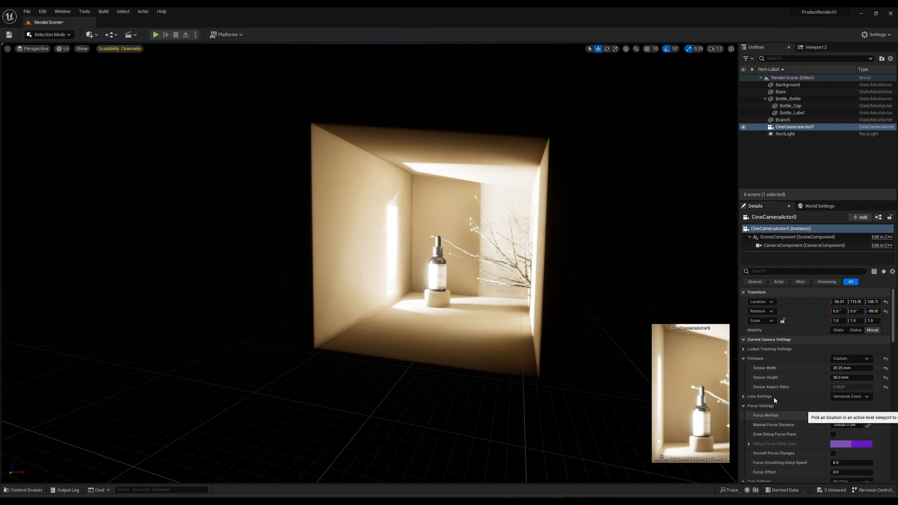
pyautogui.click(437, 270)
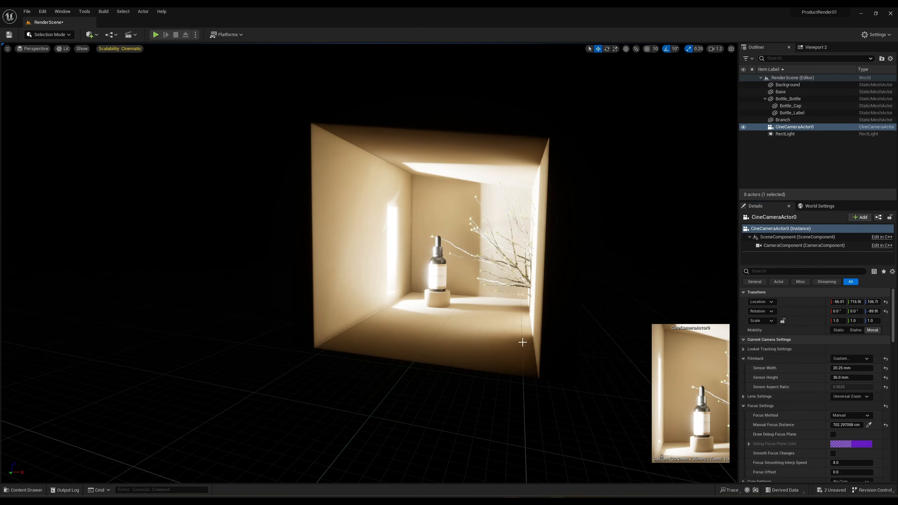
# - Check the cine camera's focus using the debug focus plane and inspect the camera's placement relative to the room
pyautogui.click(832, 434)
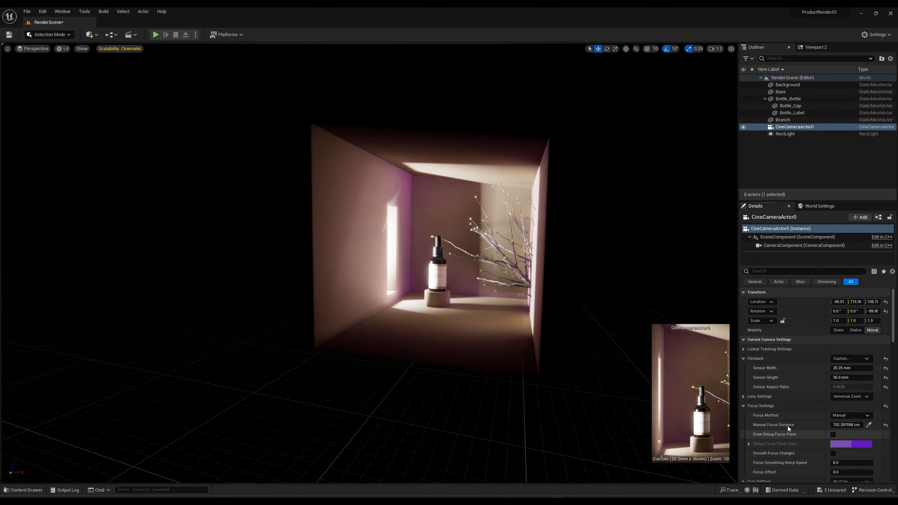
pyautogui.press('d')
pyautogui.moveTo(480, 357); pyautogui.dragTo(424, 356, button='right')
pyautogui.press('s')
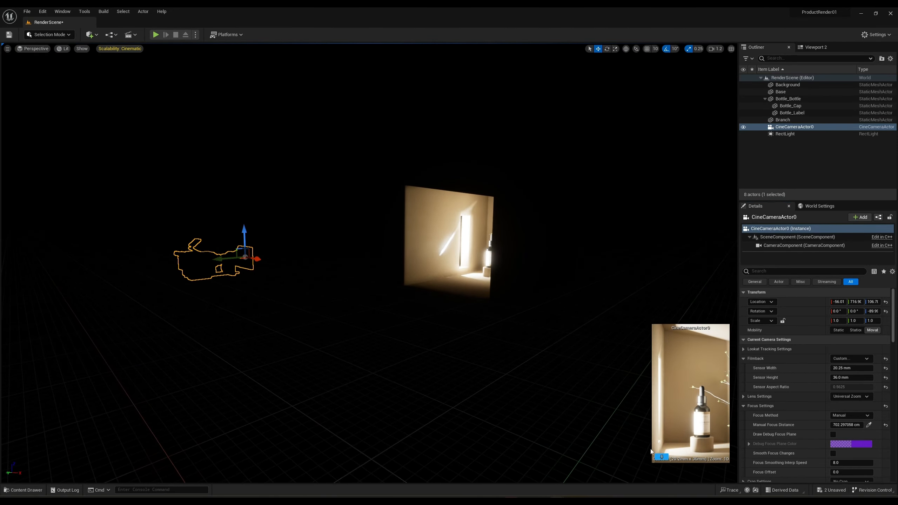
pyautogui.press('w')
pyautogui.press('a')
pyautogui.moveTo(479, 357); pyautogui.dragTo(501, 403, button='right')
pyautogui.scroll(-4, 530, 358)
pyautogui.press('d')
pyautogui.press('s')
pyautogui.press('a')
pyautogui.press('d')
pyautogui.press('a')
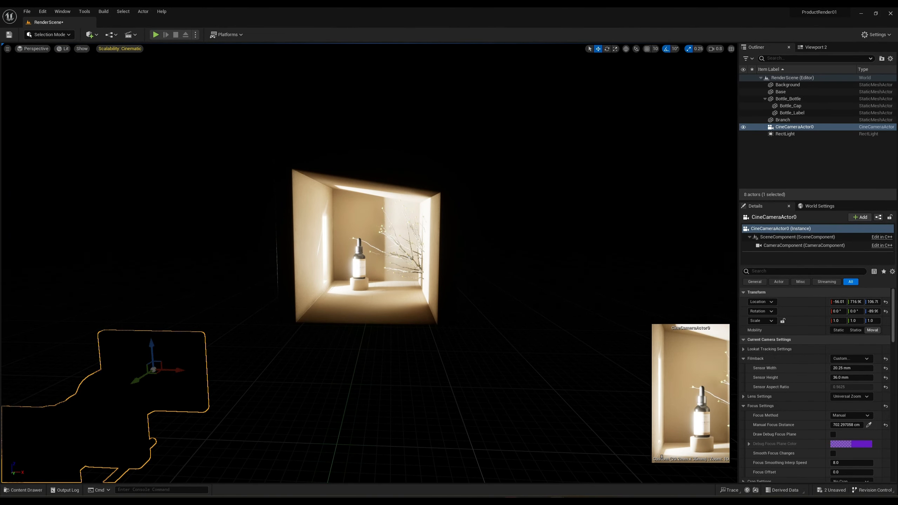
# - Move the Branch away from the wall toward the bottle and slightly up, to about X 49, Y 0, Z 100
pyautogui.click(411, 259)
pyautogui.click(425, 255)
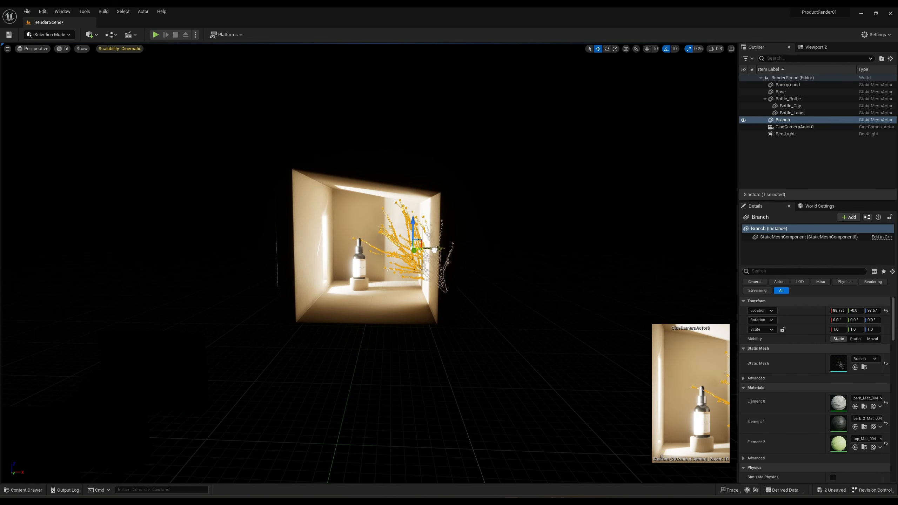
pyautogui.moveTo(422, 249); pyautogui.dragTo(418, 248)
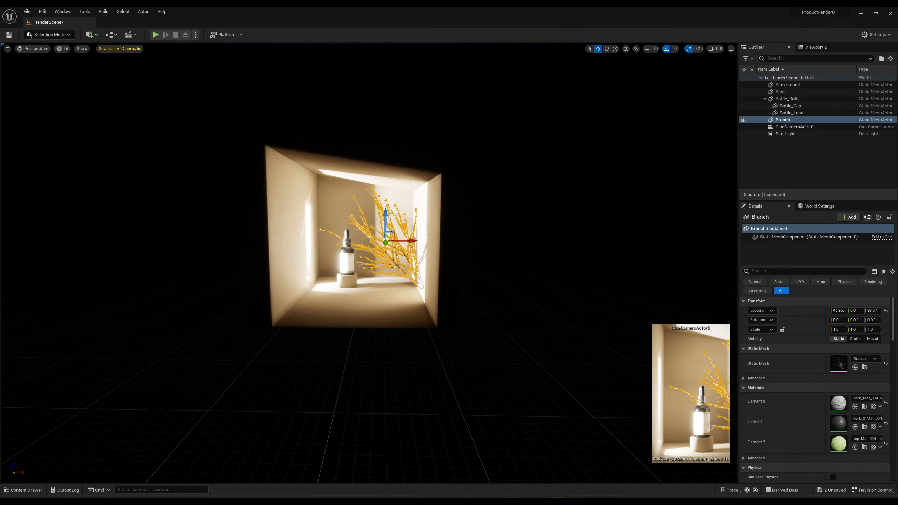
pyautogui.press('f')
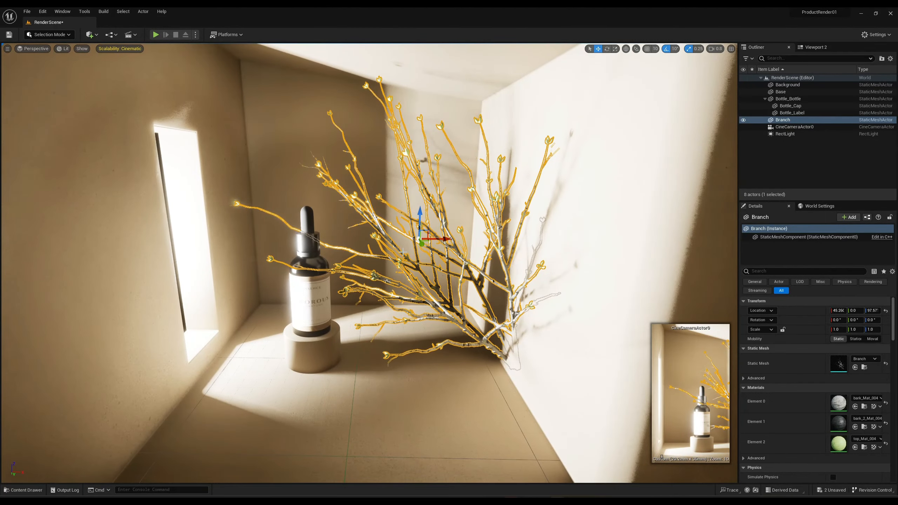
pyautogui.moveTo(444, 239); pyautogui.dragTo(449, 239)
pyautogui.moveTo(432, 256); pyautogui.dragTo(436, 231, button='right')
pyautogui.press('s')
pyautogui.moveTo(367, 264); pyautogui.dragTo(368, 261)
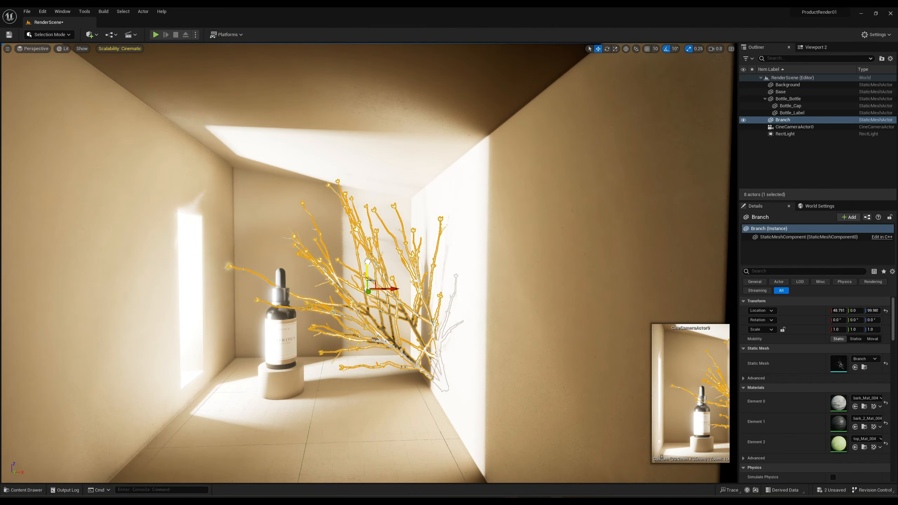
# - Deselect the Branch, save the level, and review the whole room from the front
pyautogui.moveTo(504, 323); pyautogui.dragTo(497, 336, button='right')
pyautogui.scroll(-5, 504, 323)
pyautogui.scroll(3, 504, 323)
pyautogui.scroll(-4, 504, 323)
pyautogui.click(524, 330)
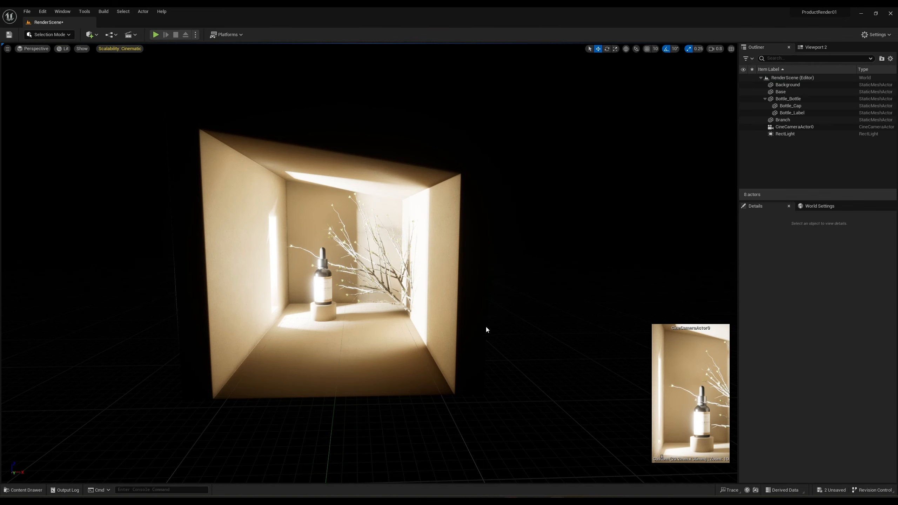
pyautogui.scroll(-4, 438, 319)
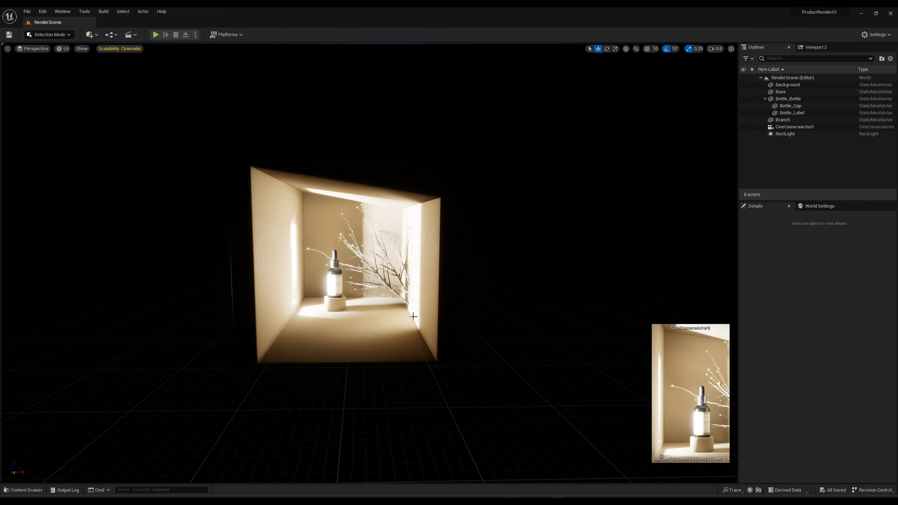
pyautogui.scroll(4, 413, 316)
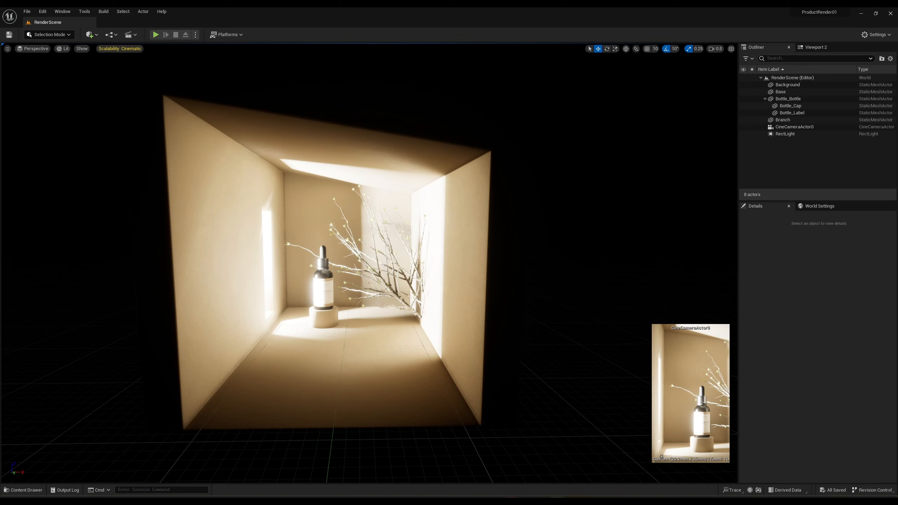
pyautogui.scroll(-3, 576, 280)
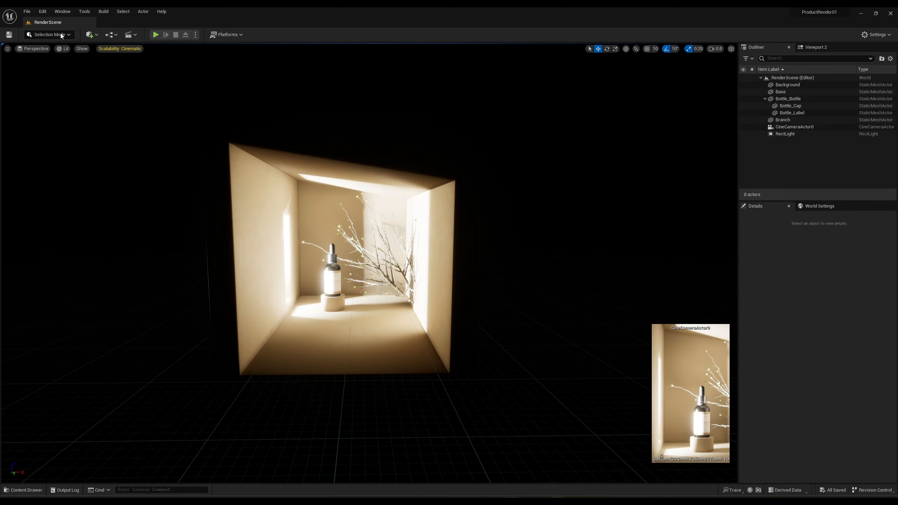
# - Add a Post Process Volume inside the room and enable its Infinite Extent (Unbound) setting
pyautogui.click(91, 34)
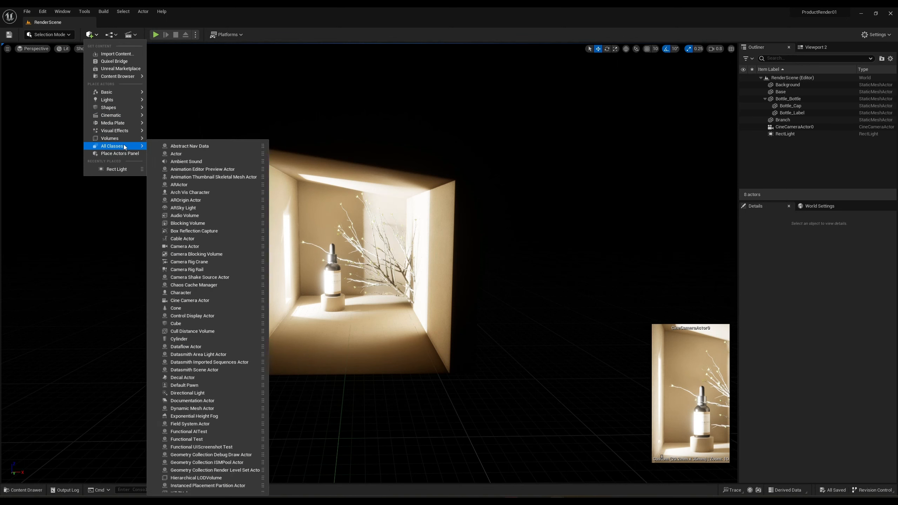
pyautogui.moveTo(113, 138)
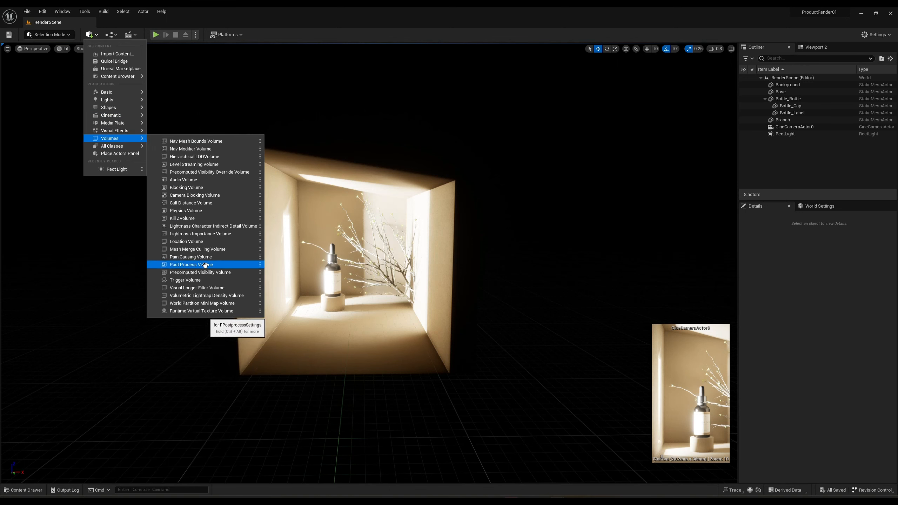
pyautogui.moveTo(209, 265); pyautogui.dragTo(350, 334)
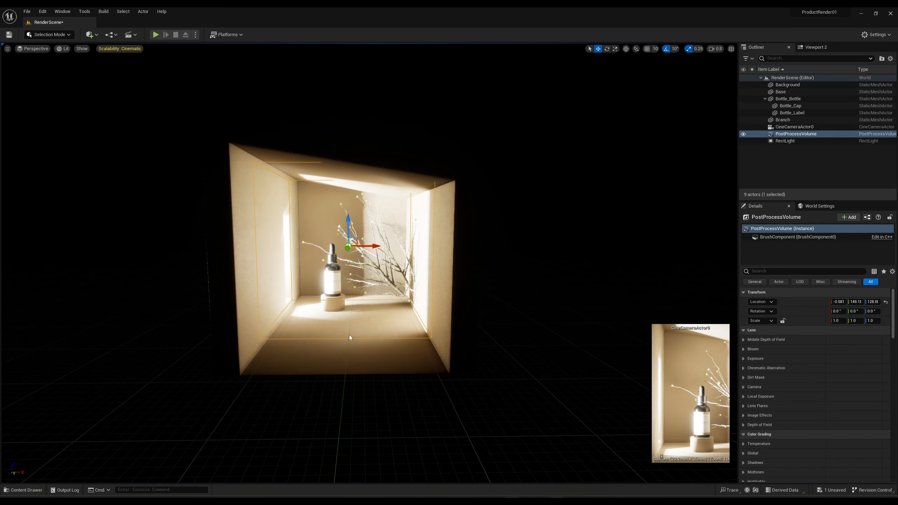
pyautogui.scroll(-10, 783, 382)
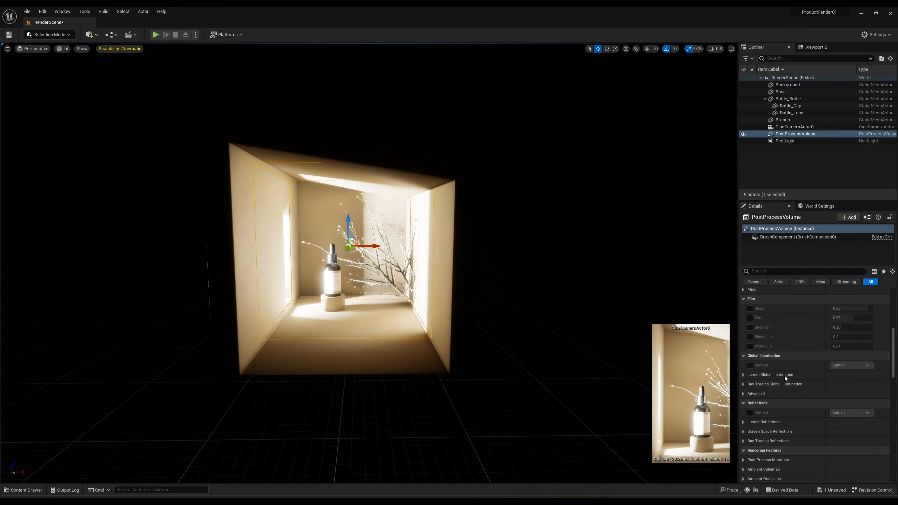
pyautogui.scroll(-5, 781, 378)
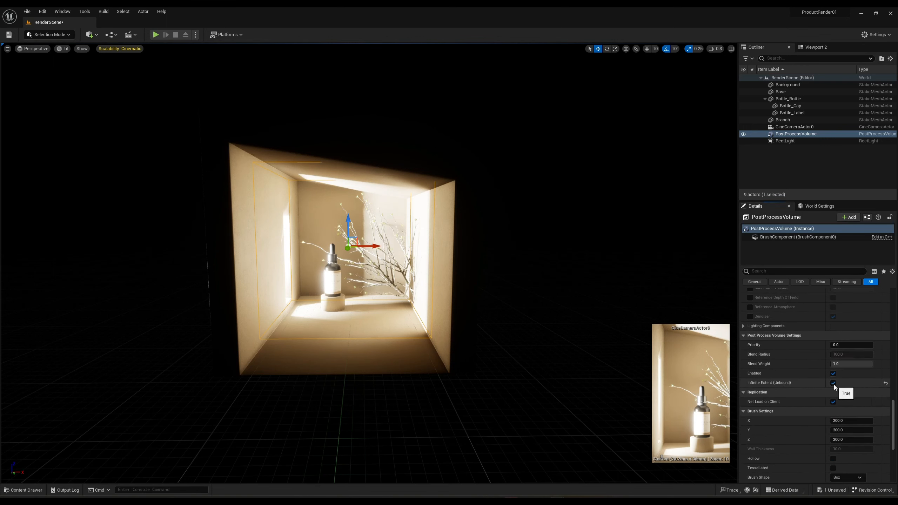
# - Enable the Min EV100 and Max EV100 exposure overrides on the post process volume and set Min EV100 to 1
pyautogui.scroll(12, 820, 418)
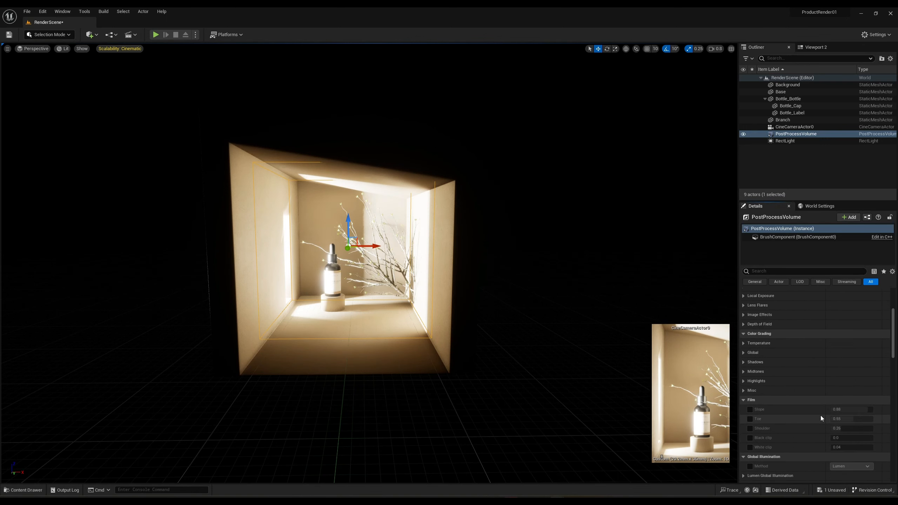
pyautogui.scroll(8, 820, 415)
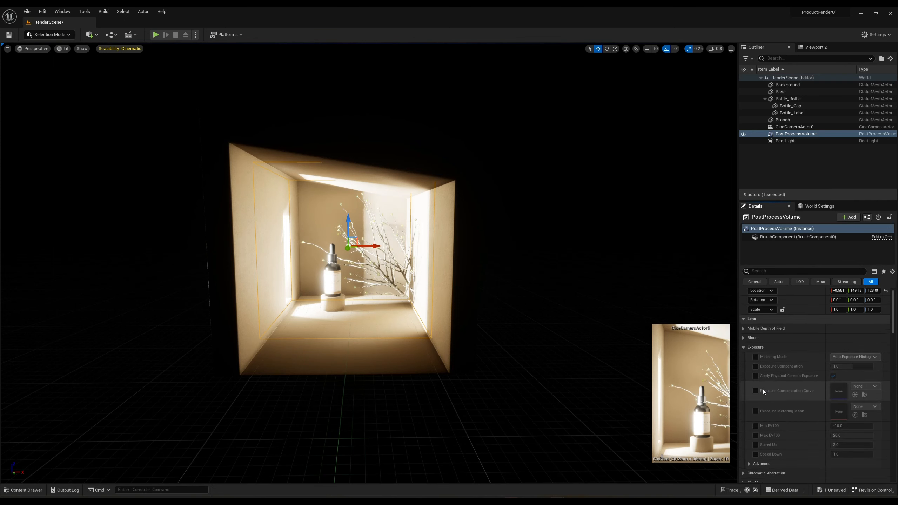
pyautogui.scroll(-1, 762, 389)
pyautogui.click(756, 415)
pyautogui.click(755, 424)
pyautogui.click(847, 414)
pyautogui.write('1')
pyautogui.press('Return')
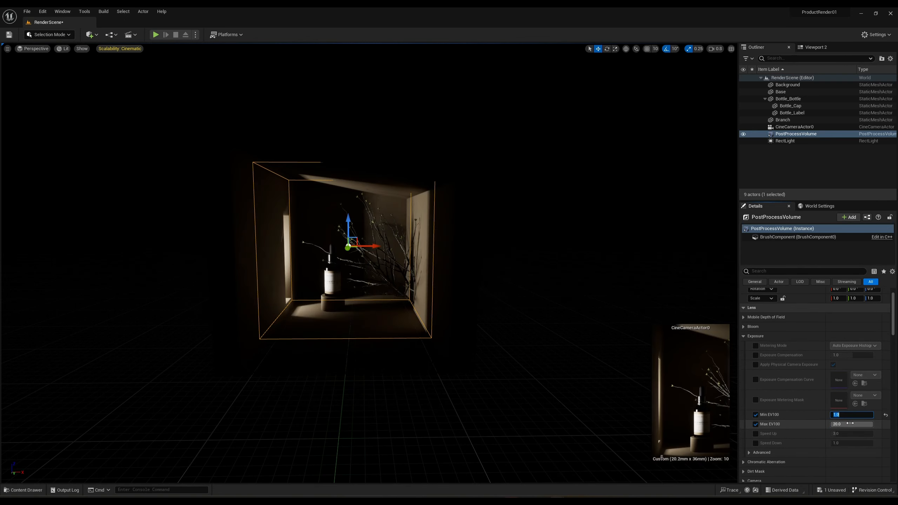
# - Override the volume's Lumen Global Illumination settings, with Lumen Scene Lighting Quality at 6 and Lumen Scene Detail at 6
pyautogui.scroll(-7, 777, 403)
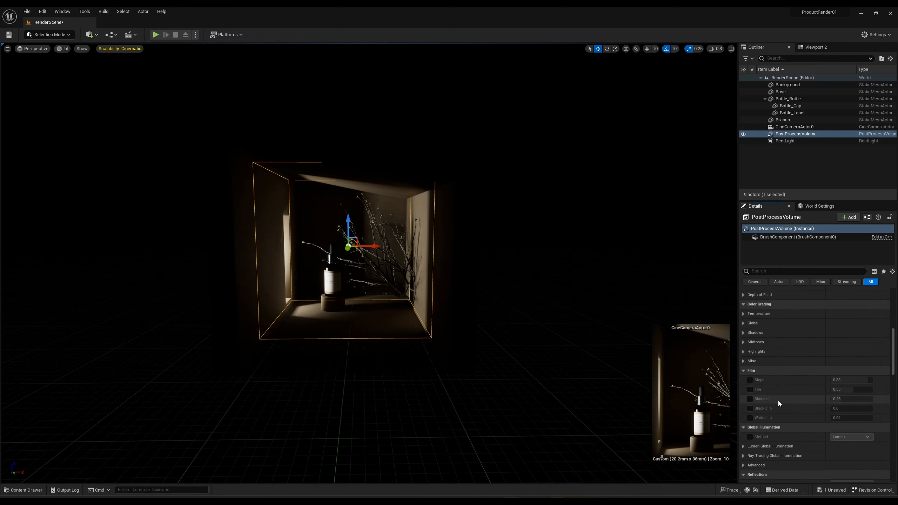
pyautogui.scroll(-6, 778, 401)
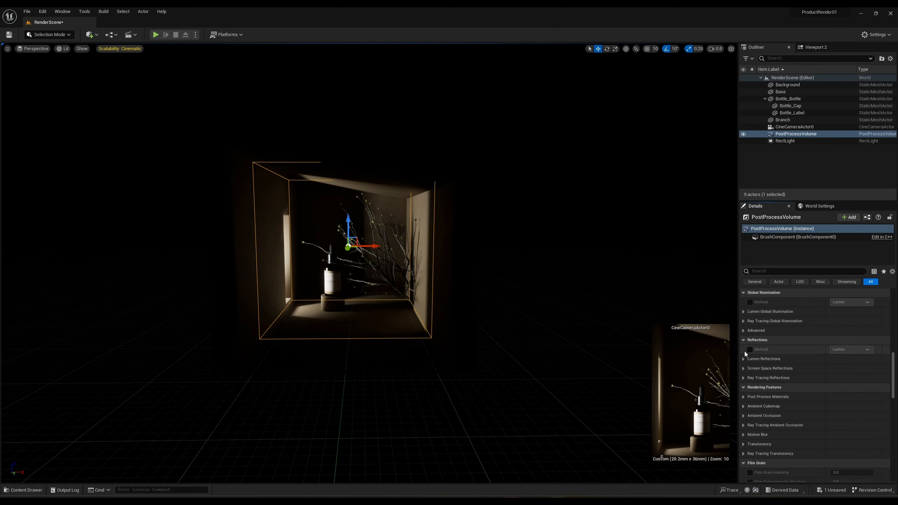
pyautogui.scroll(2, 745, 354)
pyautogui.click(742, 334)
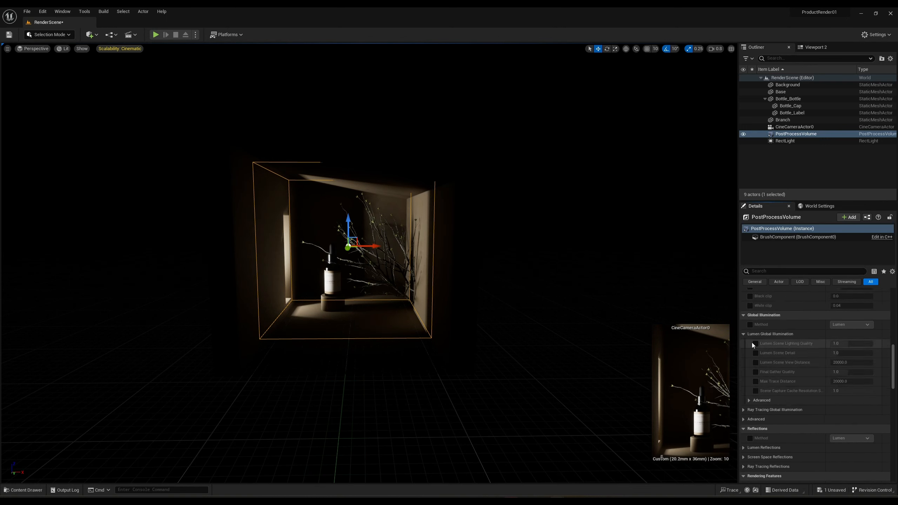
pyautogui.click(755, 344)
pyautogui.click(859, 344)
pyautogui.write('6')
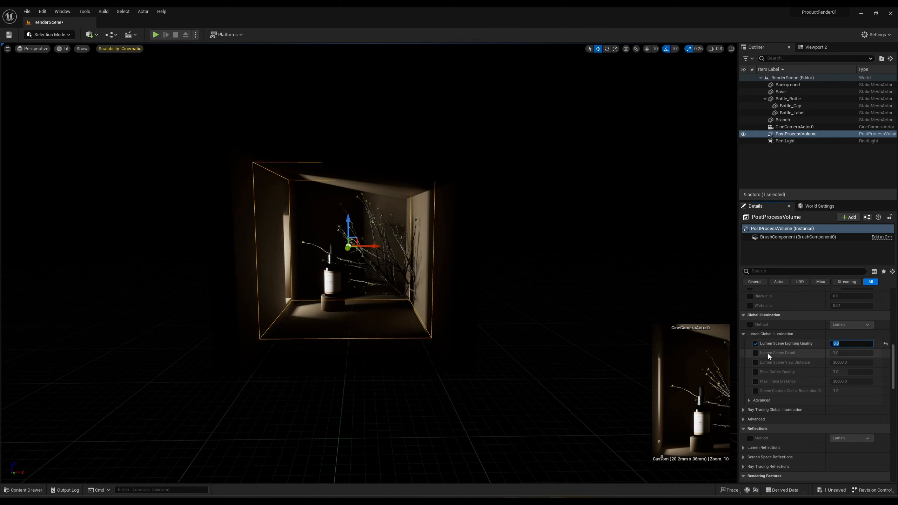
pyautogui.press('Tab')
pyautogui.write('6')
pyautogui.press('Return')
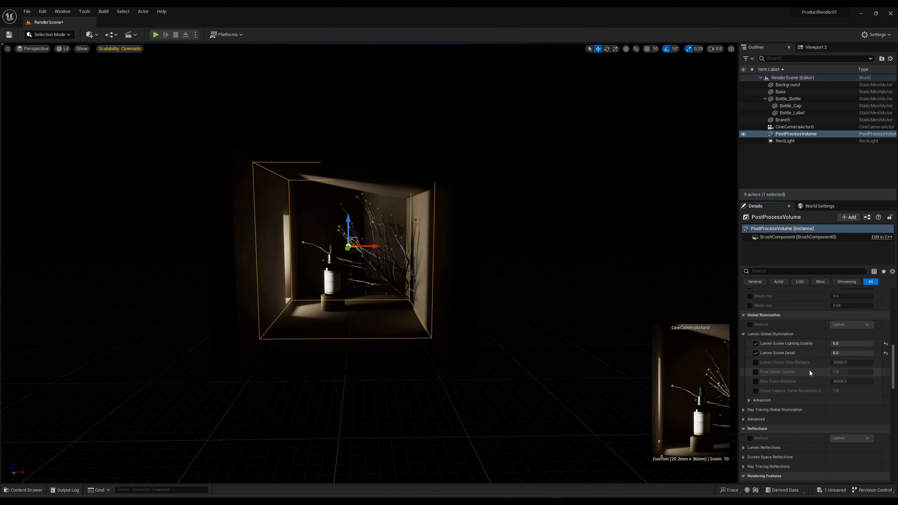
# - Enable the Final Gather Quality override for Lumen Global Illumination and set it to 6
pyautogui.click(757, 372)
pyautogui.click(848, 372)
pyautogui.write('6')
pyautogui.press('Return')
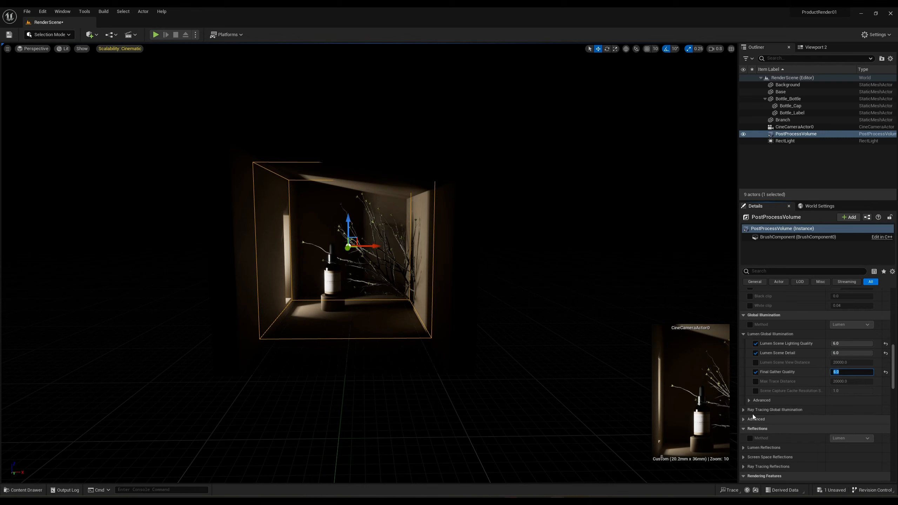
# - Set Lumen Reflections to Quality 4 with Ray Lighting Mode Hit Lighting for Reflections, and enable High Quality Translucency Reflections
pyautogui.click(745, 447)
pyautogui.scroll(-2, 761, 432)
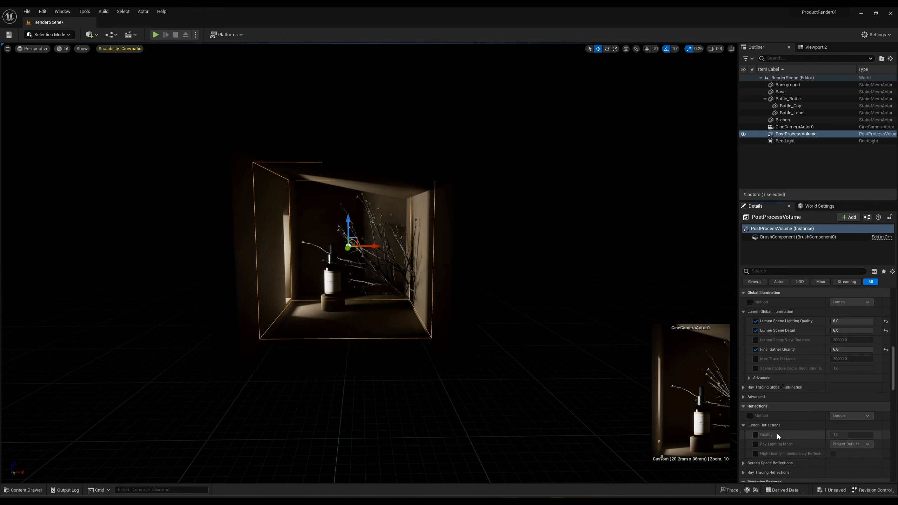
pyautogui.write('4')
pyautogui.press('Return')
pyautogui.click(755, 444)
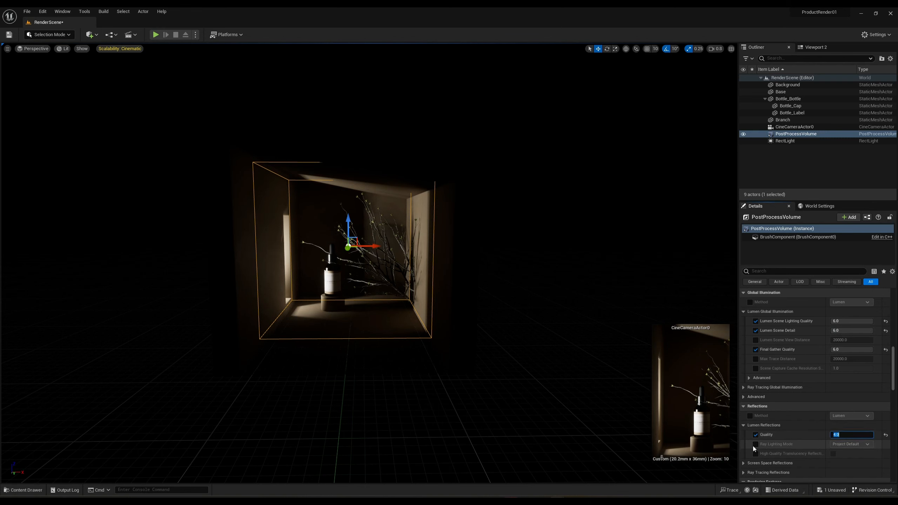
pyautogui.click(854, 444)
pyautogui.click(856, 464)
pyautogui.click(756, 453)
pyautogui.click(833, 453)
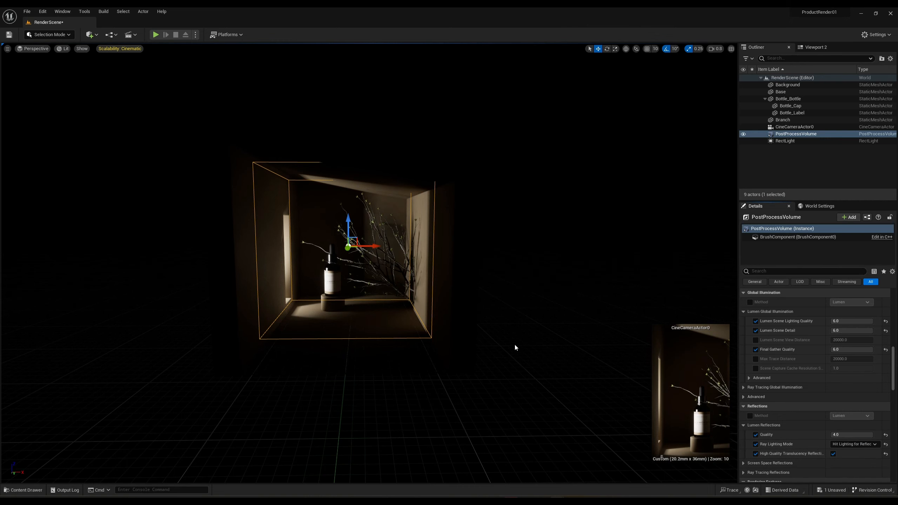
# - Select the RectLight outside the window and enlarge its source to about 74 wide and 183 high
pyautogui.moveTo(515, 348); pyautogui.dragTo(431, 300, button='right')
pyautogui.click(387, 270)
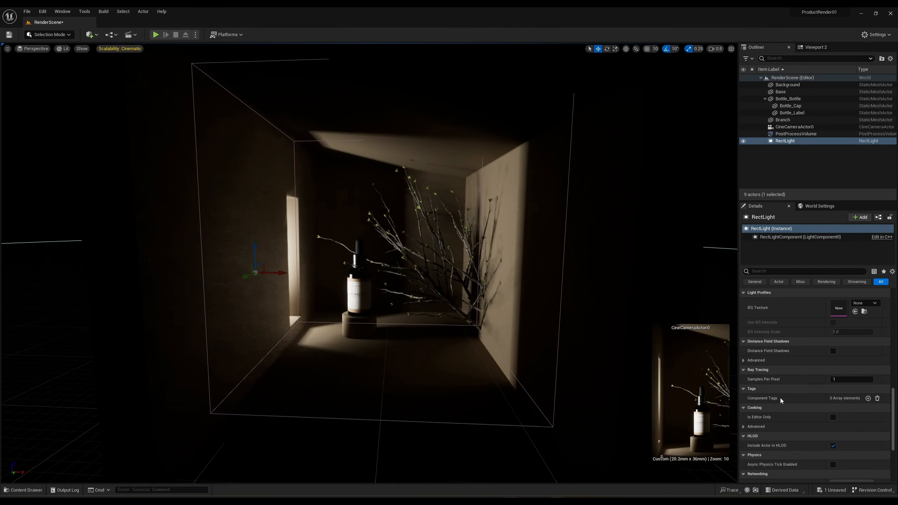
pyautogui.scroll(15, 813, 416)
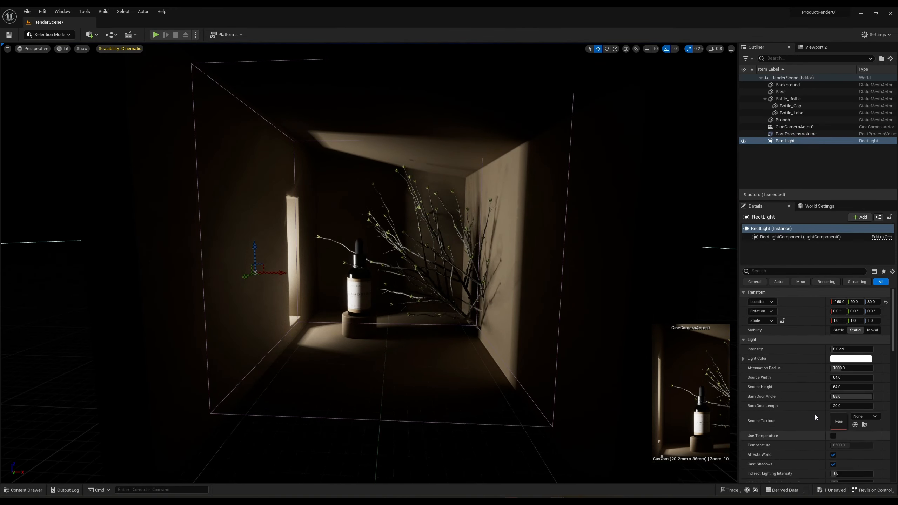
pyautogui.moveTo(389, 283); pyautogui.dragTo(577, 331, button='right')
pyautogui.moveTo(851, 377); pyautogui.dragTo(883, 386)
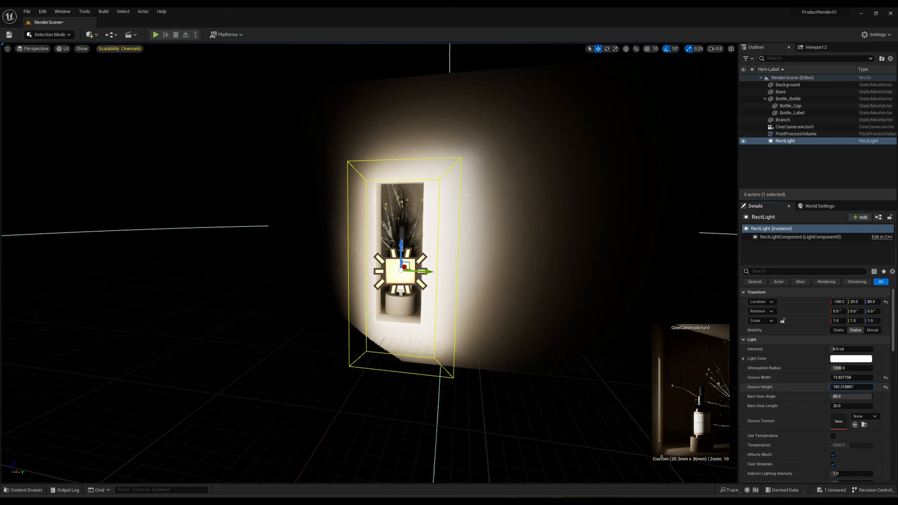
# - Raise the RectLight and move it closer to the window opening, to about X -156, Z 95
pyautogui.moveTo(401, 249); pyautogui.dragTo(402, 232)
pyautogui.moveTo(402, 232); pyautogui.dragTo(307, 234, button='right')
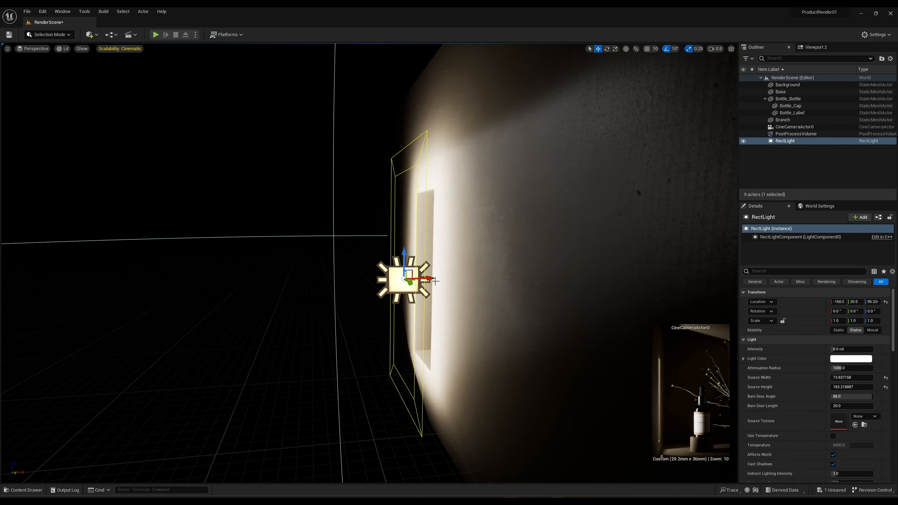
pyautogui.moveTo(422, 280)
pyautogui.mouseDown()
pyautogui.moveTo(379, 275)
pyautogui.moveTo(428, 279)
pyautogui.mouseUp()
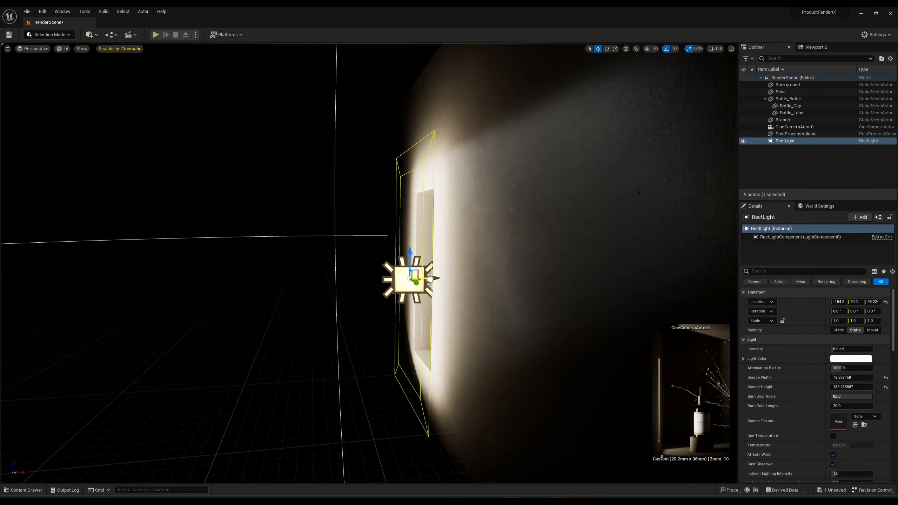
# - Set the RectLight's intensity to 30 cd and check the lit room without the editor overlays
pyautogui.moveTo(428, 279); pyautogui.dragTo(380, 265, button='right')
pyautogui.moveTo(851, 349)
pyautogui.mouseDown()
pyautogui.moveTo(876, 349)
pyautogui.moveTo(855, 350)
pyautogui.mouseUp()
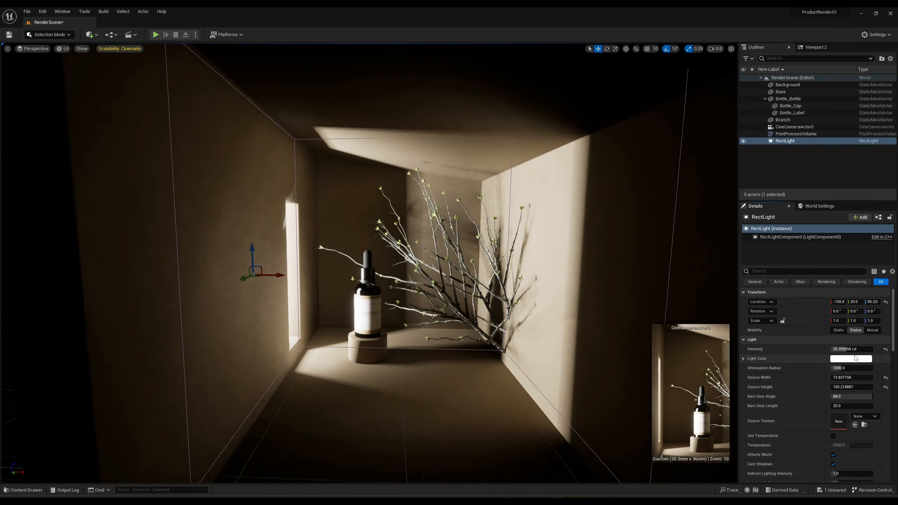
pyautogui.click(855, 350)
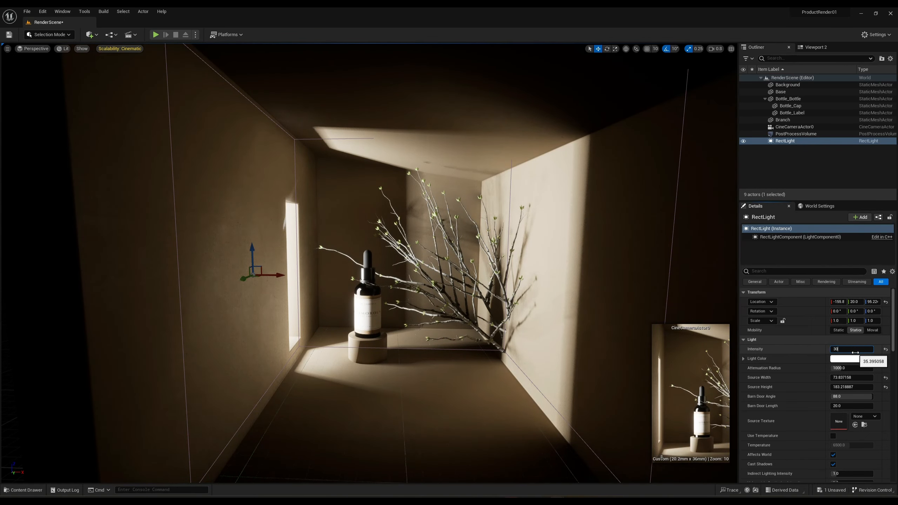
pyautogui.write('30')
pyautogui.press('Return')
pyautogui.scroll(-5, 567, 325)
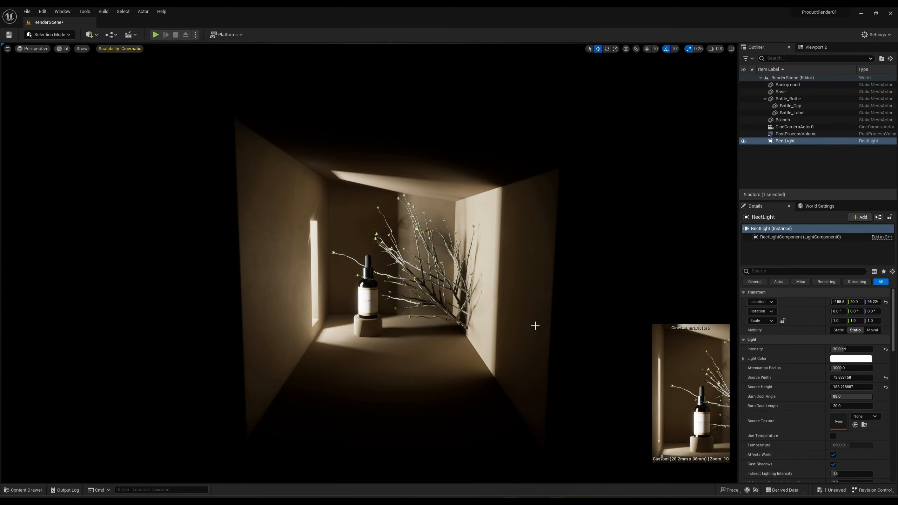
pyautogui.scroll(5, 534, 325)
pyautogui.scroll(-6, 535, 326)
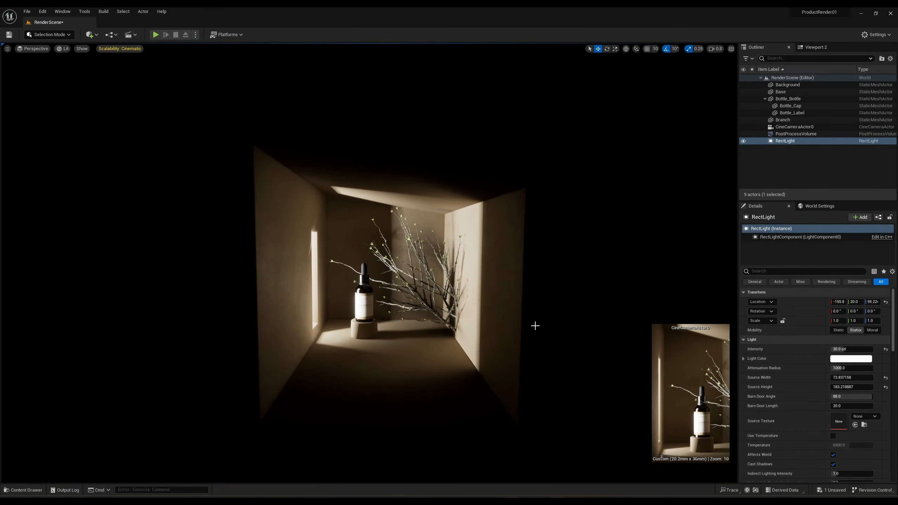
pyautogui.press('g')
# - Find the ray tracing options in the project settings and enable Use Hardware Ray Tracing when available for Lumen
pyautogui.click(43, 12)
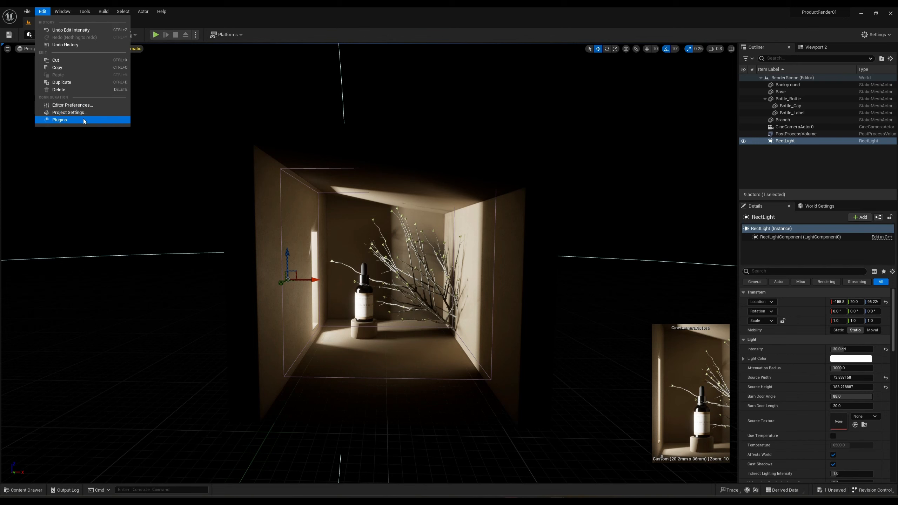
pyautogui.click(81, 114)
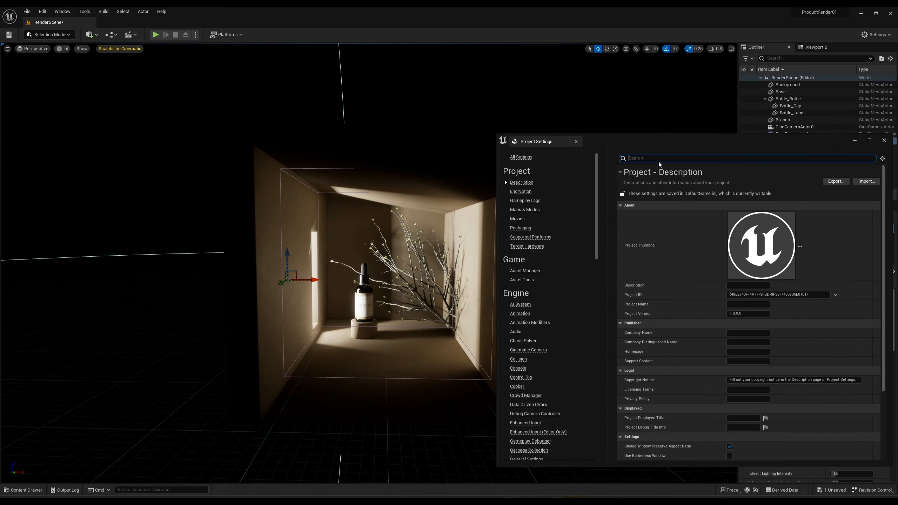
pyautogui.click(658, 160)
pyautogui.write('ray')
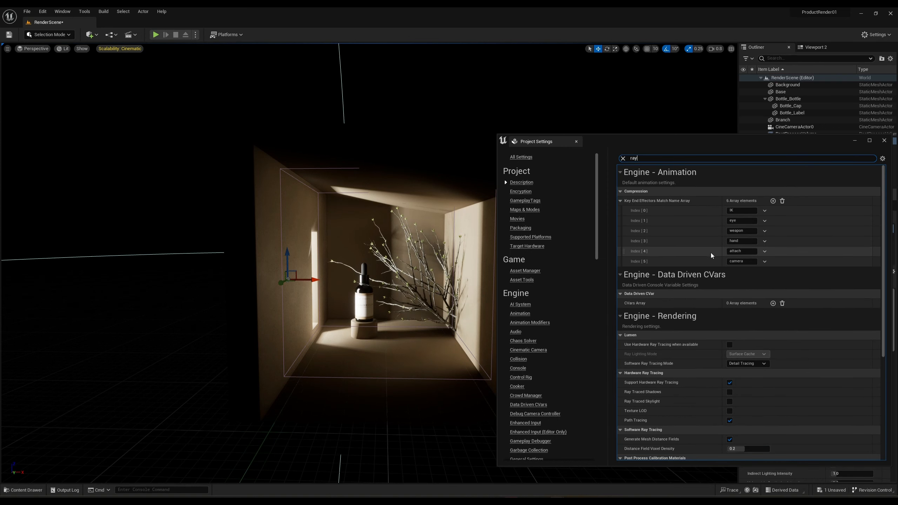
pyautogui.scroll(-3, 732, 303)
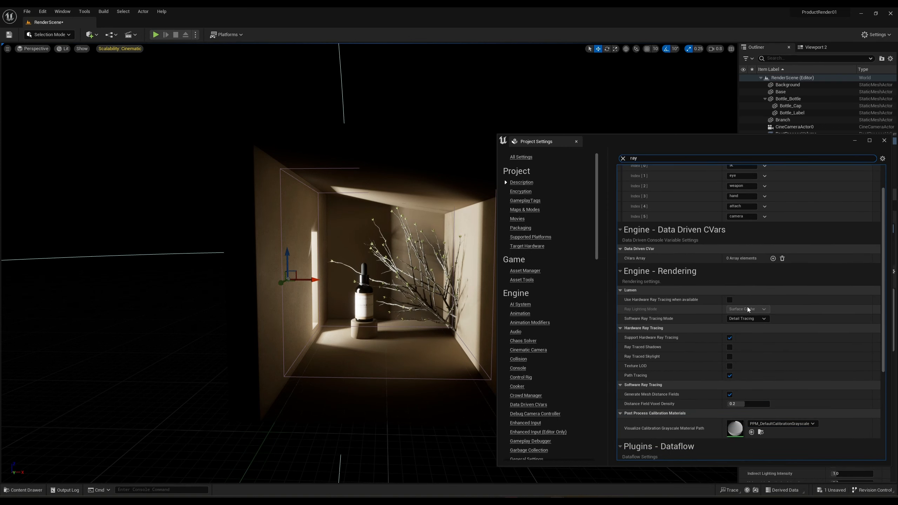
pyautogui.click(729, 300)
# - Switch Ray Traced Shadows on and off to compare the shadows, leave it disabled, and dismiss the project settings
pyautogui.click(729, 347)
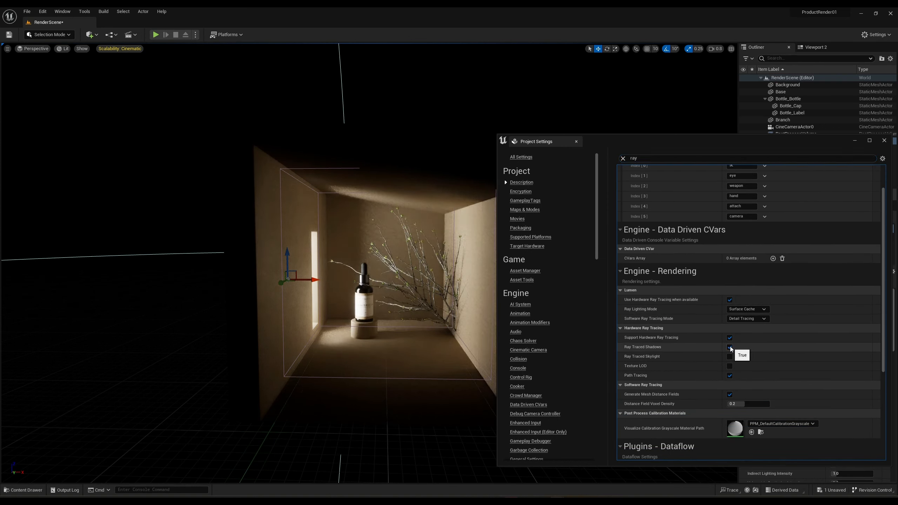
pyautogui.click(729, 347)
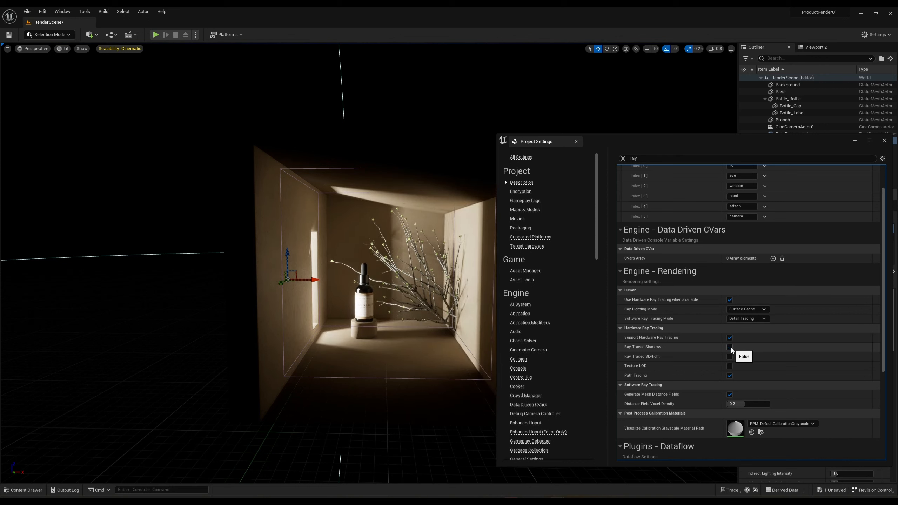
pyautogui.click(729, 357)
pyautogui.click(730, 348)
pyautogui.click(729, 347)
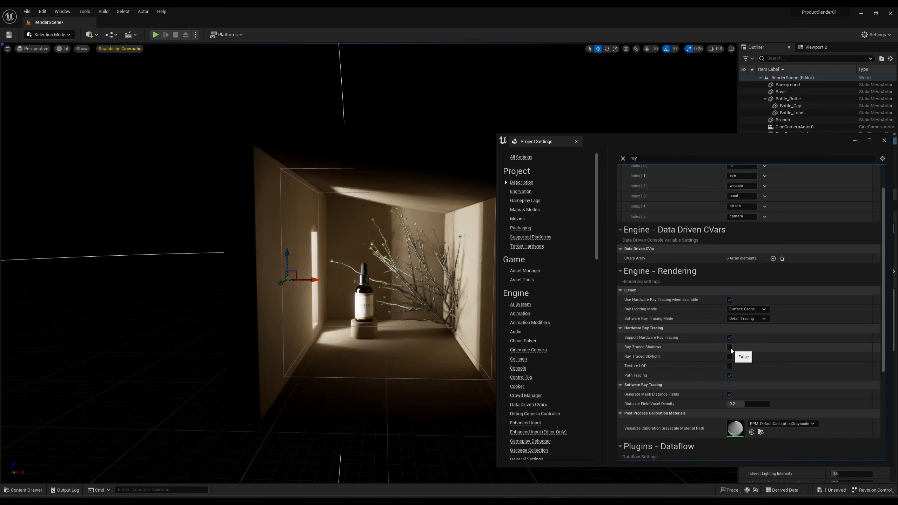
pyautogui.click(729, 348)
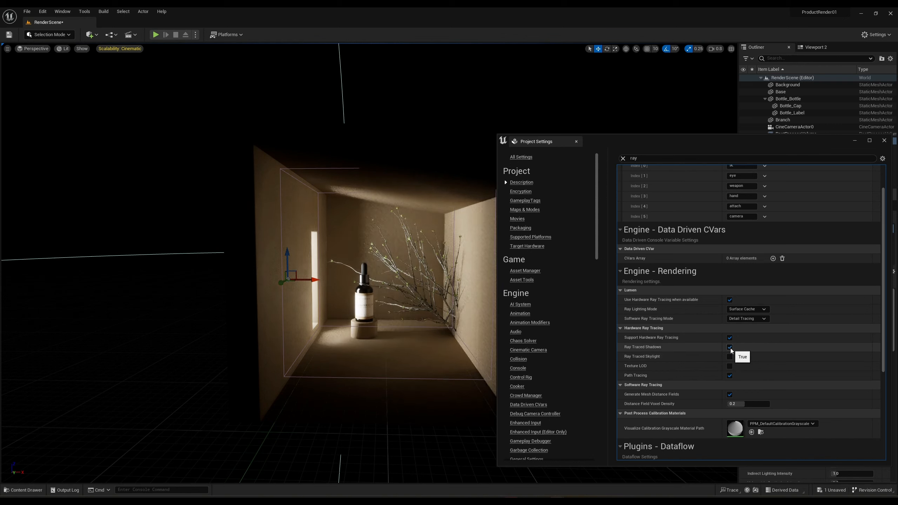
pyautogui.click(729, 348)
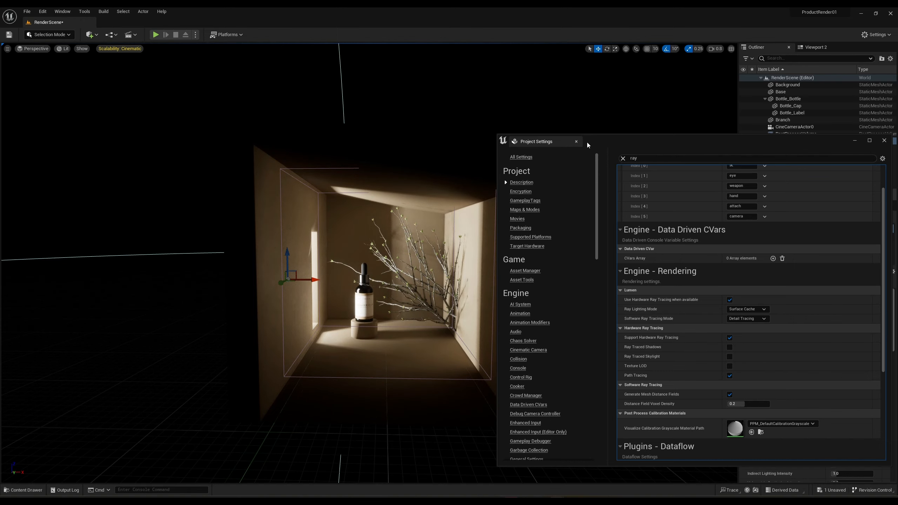
pyautogui.moveTo(568, 143); pyautogui.dragTo(574, 145)
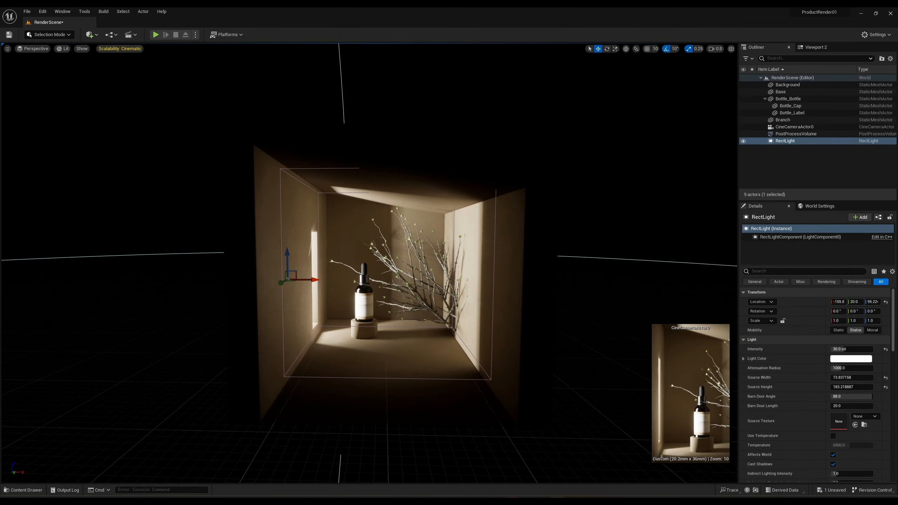
# - Move the RectLight farther from the window opening, to about X -170
pyautogui.scroll(10, 398, 285)
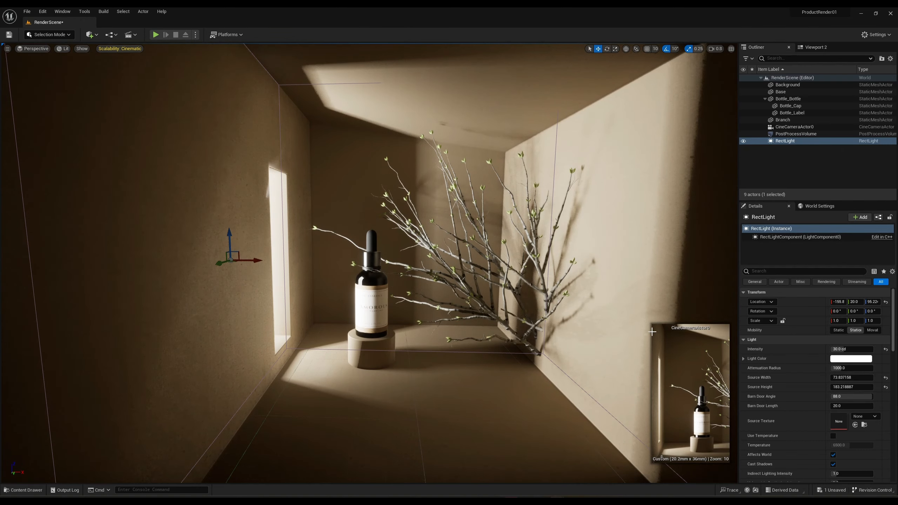
pyautogui.doubleClick(792, 140)
pyautogui.moveTo(408, 237); pyautogui.dragTo(408, 237, button='right')
pyautogui.press('s')
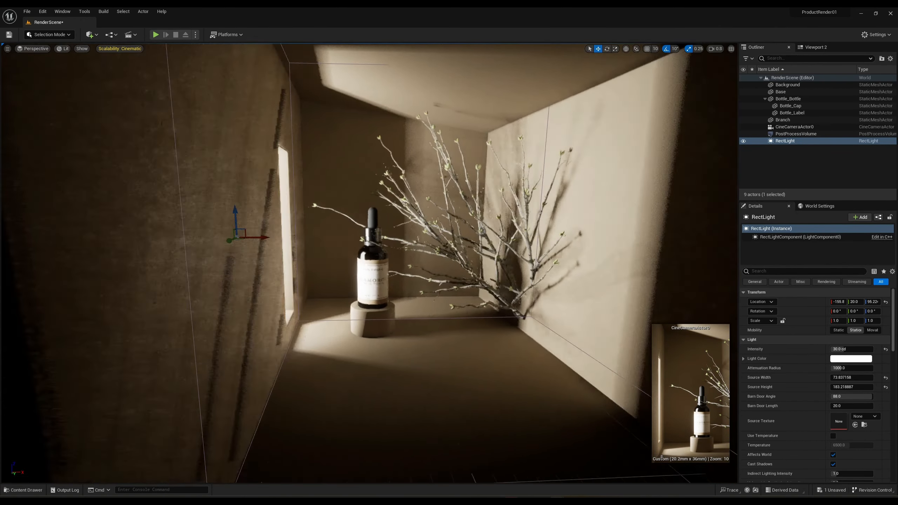
pyautogui.moveTo(222, 236); pyautogui.dragTo(205, 232)
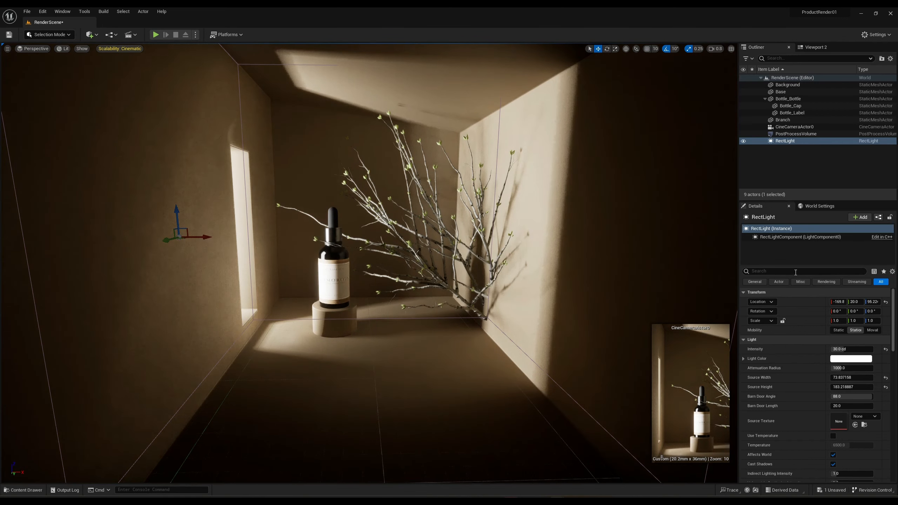
# - Set Cast Ray Traced Shadows to Enabled on the RectLight, with 10 Samples Per Pixel
pyautogui.click(771, 270)
pyautogui.write('ray')
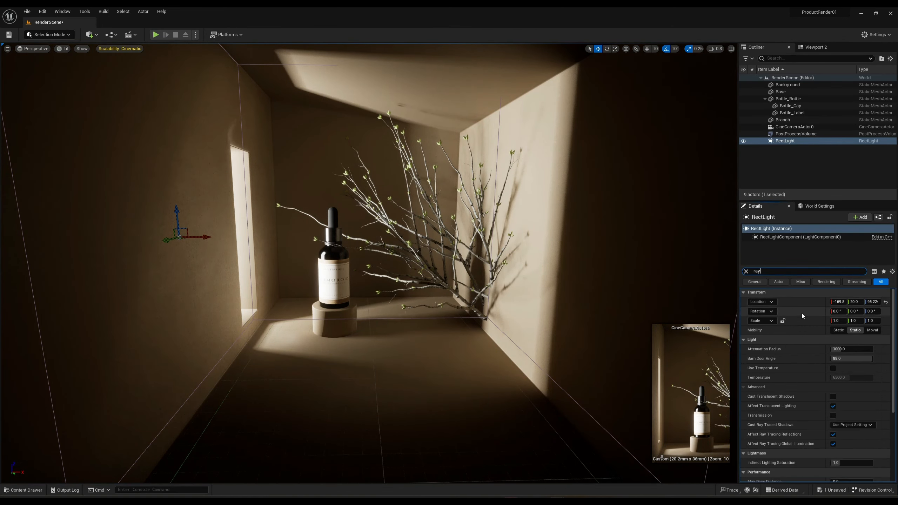
pyautogui.click(851, 311)
pyautogui.click(850, 332)
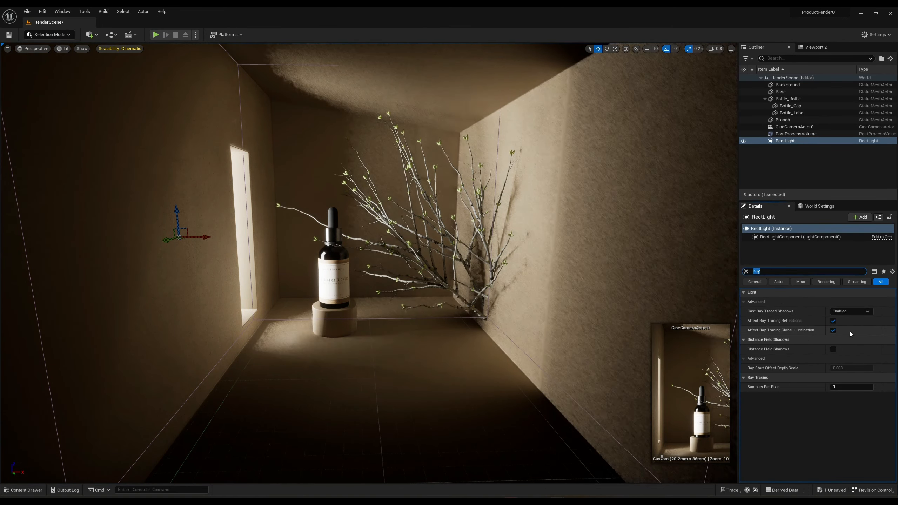
pyautogui.click(843, 387)
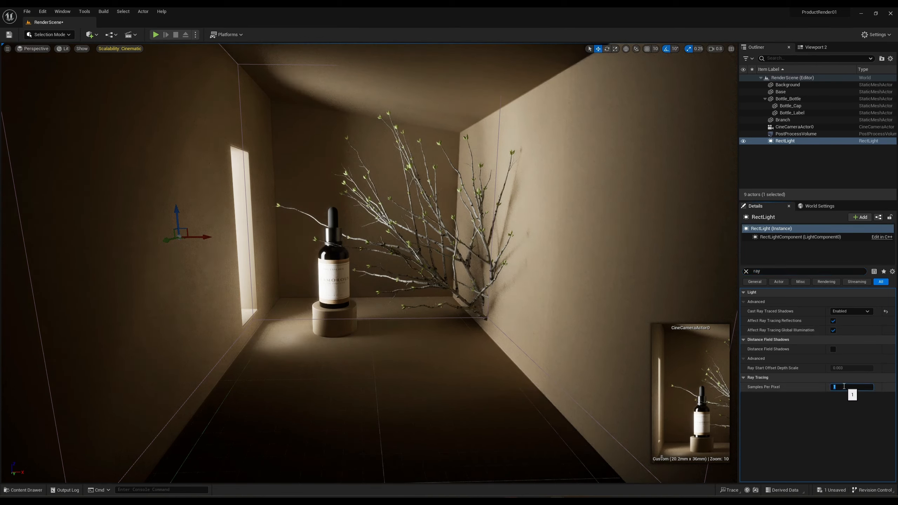
pyautogui.write('10')
pyautogui.press('Return')
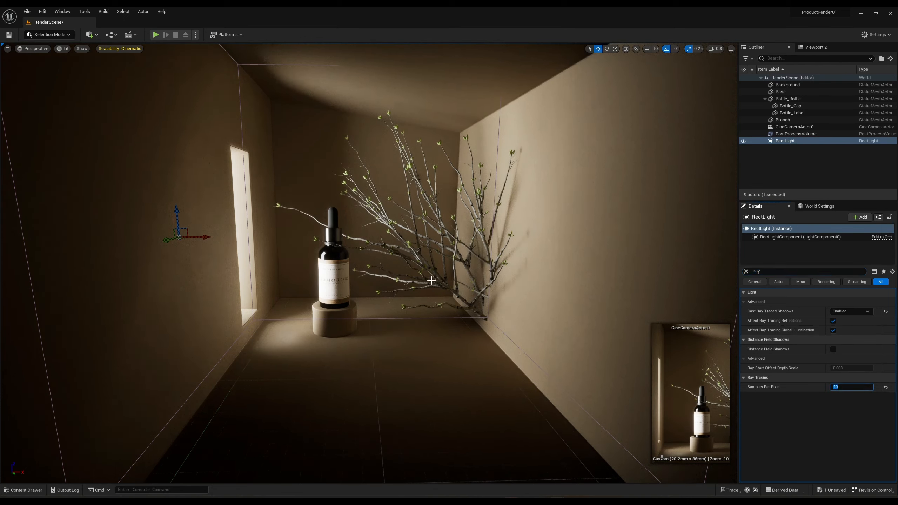
pyautogui.click(835, 400)
# - Review the quality levels in the Engine Scalability Settings
pyautogui.moveTo(424, 291); pyautogui.dragTo(399, 295, button='right')
pyautogui.scroll(-3, 674, 187)
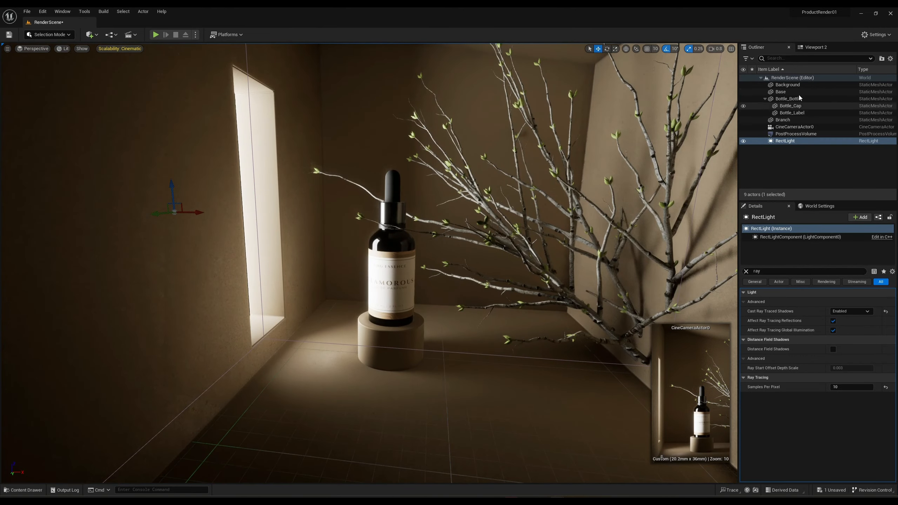
pyautogui.click(876, 34)
pyautogui.moveTo(824, 146)
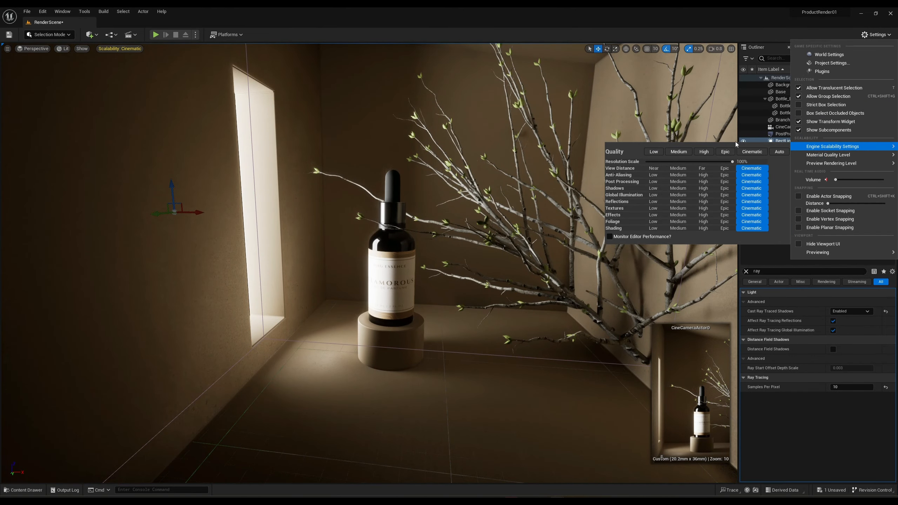
# - Move the RectLight toward the room into the window opening, to about X -145
pyautogui.moveTo(563, 86); pyautogui.dragTo(573, 93, button='right')
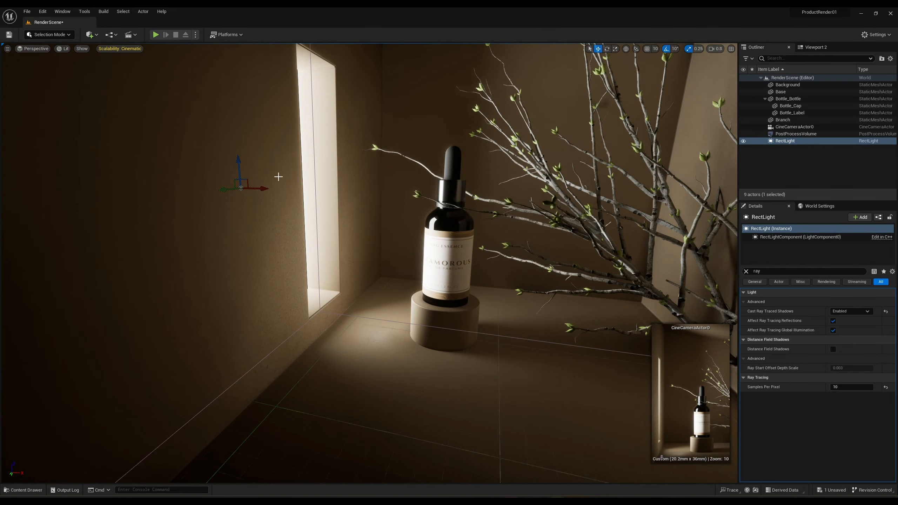
pyautogui.moveTo(265, 192); pyautogui.dragTo(307, 195)
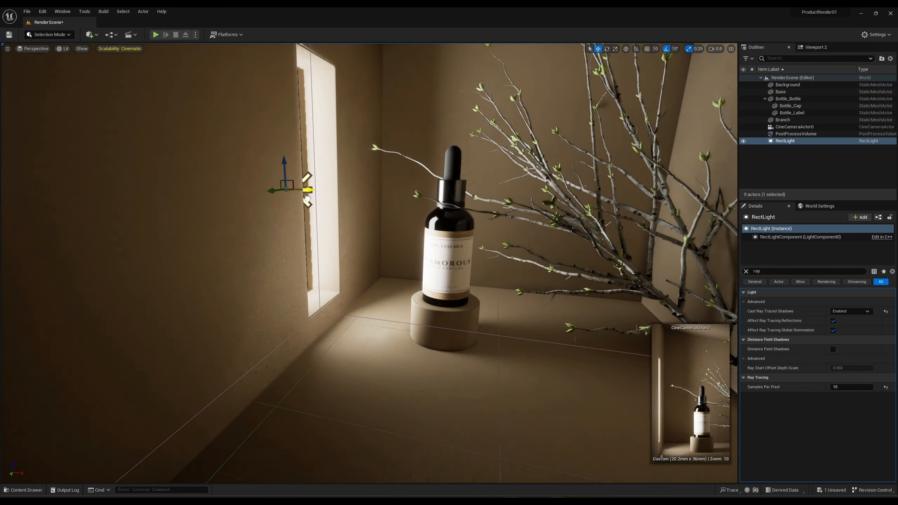
pyautogui.moveTo(307, 195); pyautogui.dragTo(325, 198, button='right')
pyautogui.moveTo(557, 194); pyautogui.dragTo(545, 193)
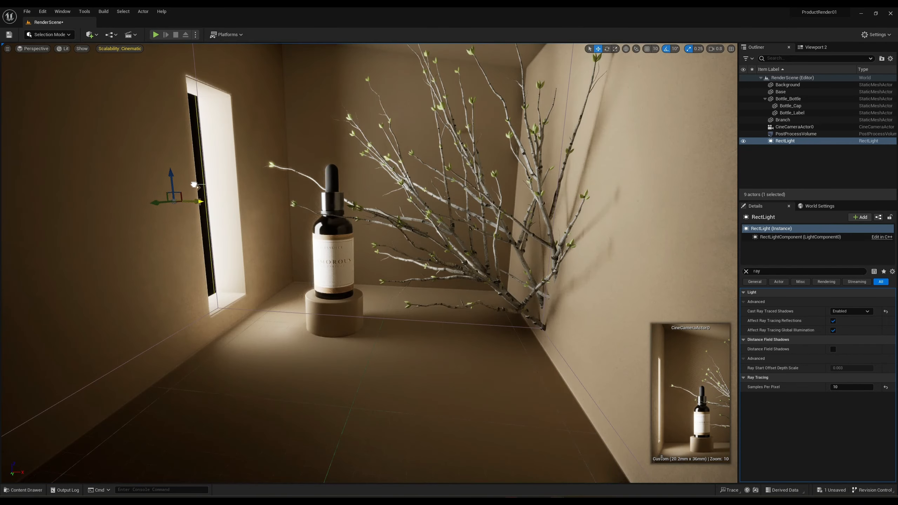
pyautogui.moveTo(195, 185); pyautogui.dragTo(196, 186)
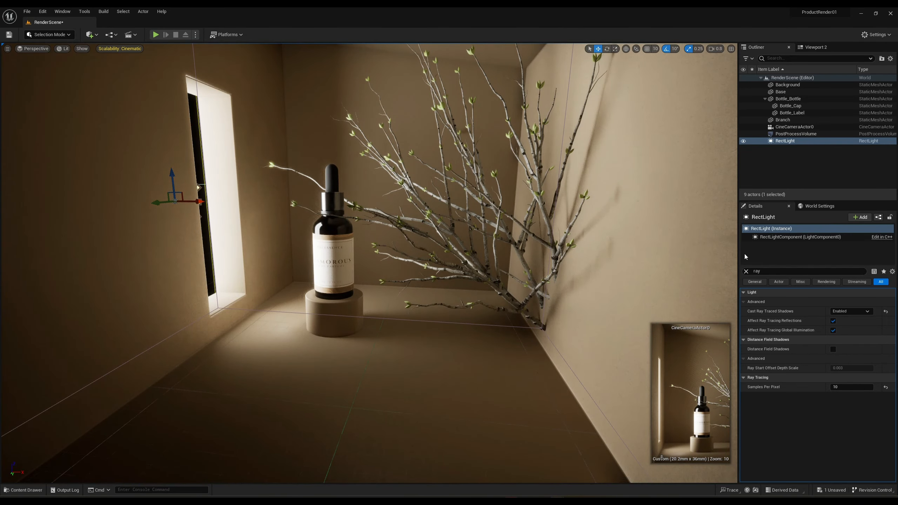
# - Clear the property filter and try RectLight intensities of 50 cd and 100 cd
pyautogui.click(746, 271)
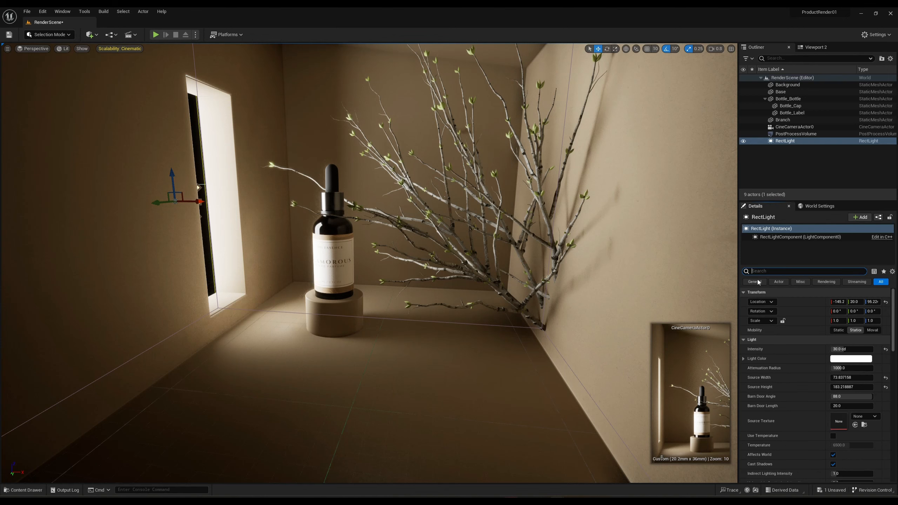
pyautogui.click(849, 349)
pyautogui.write('50')
pyautogui.press('Return')
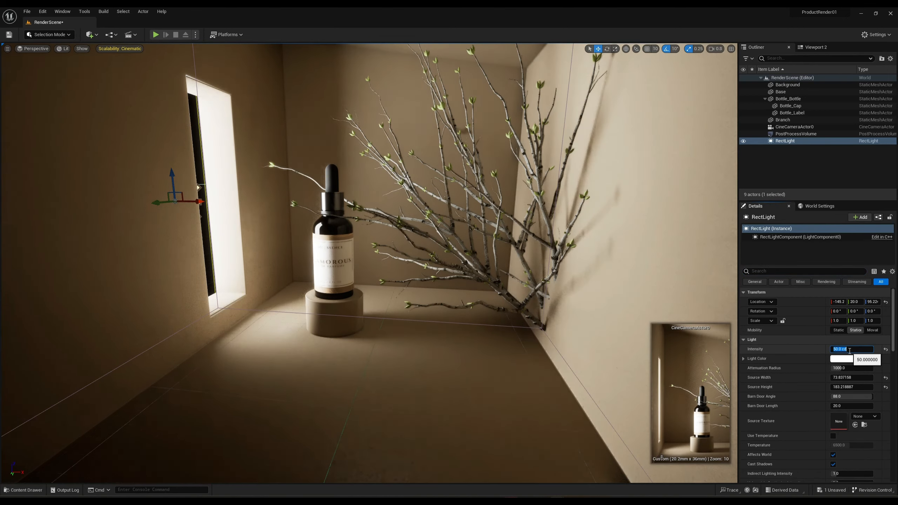
pyautogui.write('100')
pyautogui.press('Return')
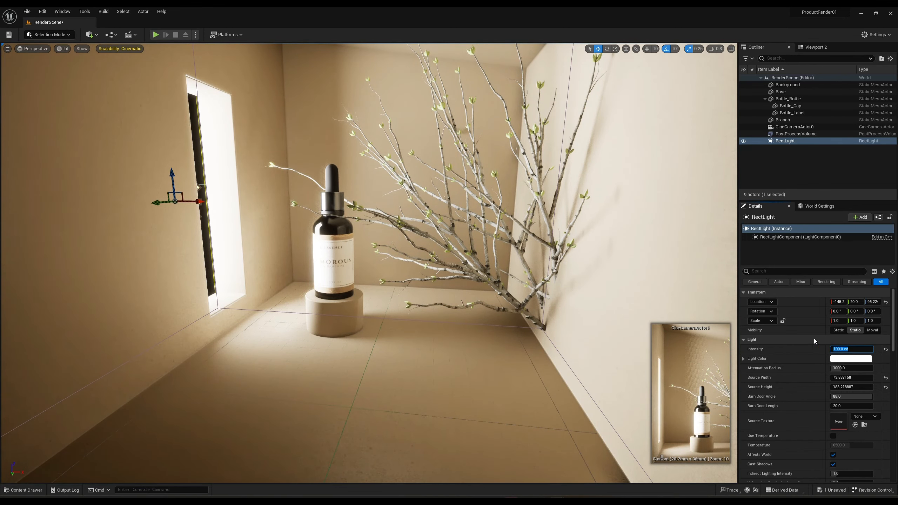
# - Pilot CineCameraActor0 to view the bottle through the portrait camera
pyautogui.moveTo(404, 245); pyautogui.dragTo(384, 235, button='right')
pyautogui.press('s')
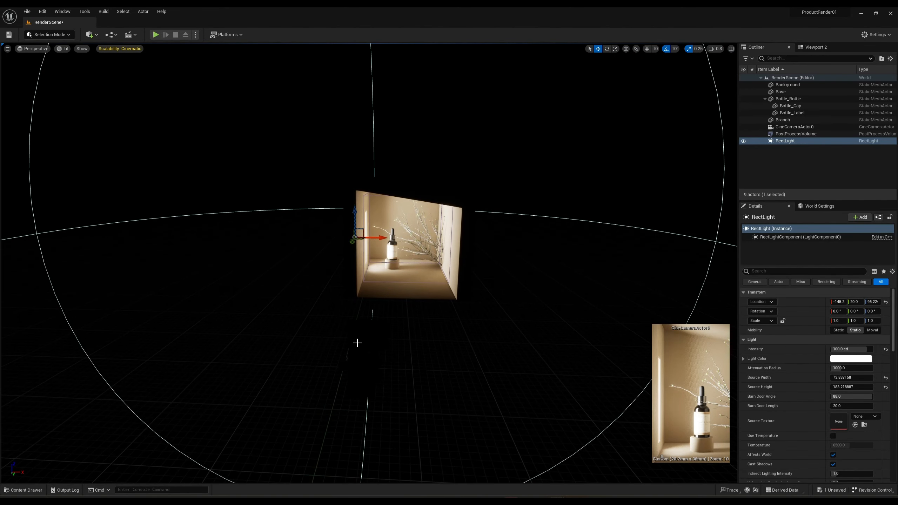
pyautogui.click(357, 341)
pyautogui.rightClick(360, 341)
pyautogui.click(391, 244)
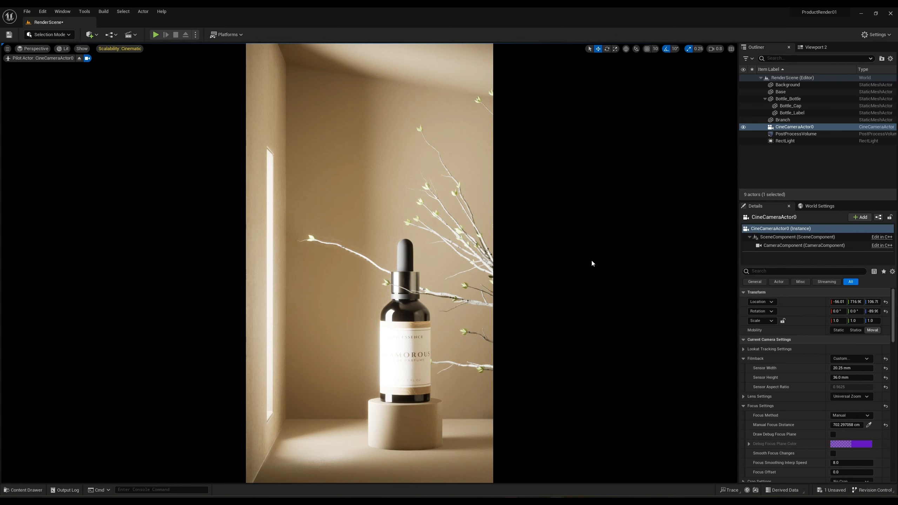
# - Set the RectLight's intensity to 50 cd while viewing the scene through the cine camera
pyautogui.click(784, 142)
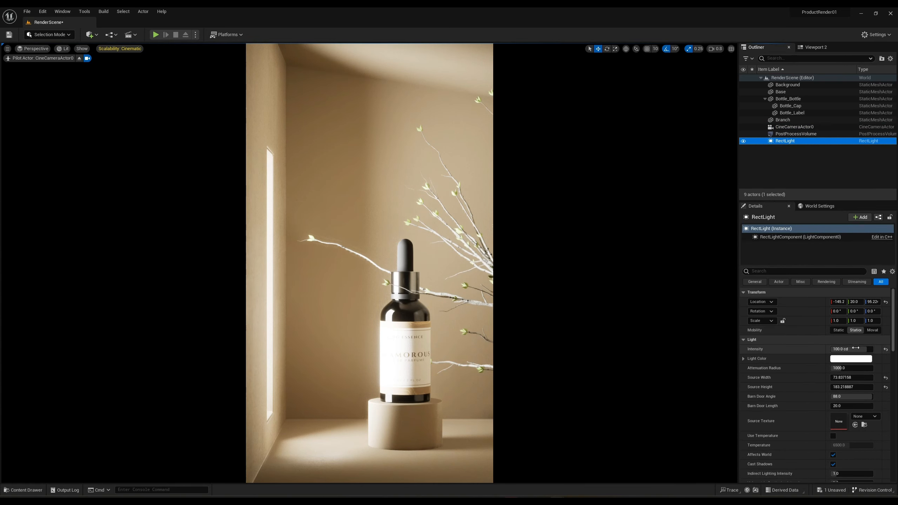
pyautogui.click(863, 349)
pyautogui.write('50')
pyautogui.press('Return')
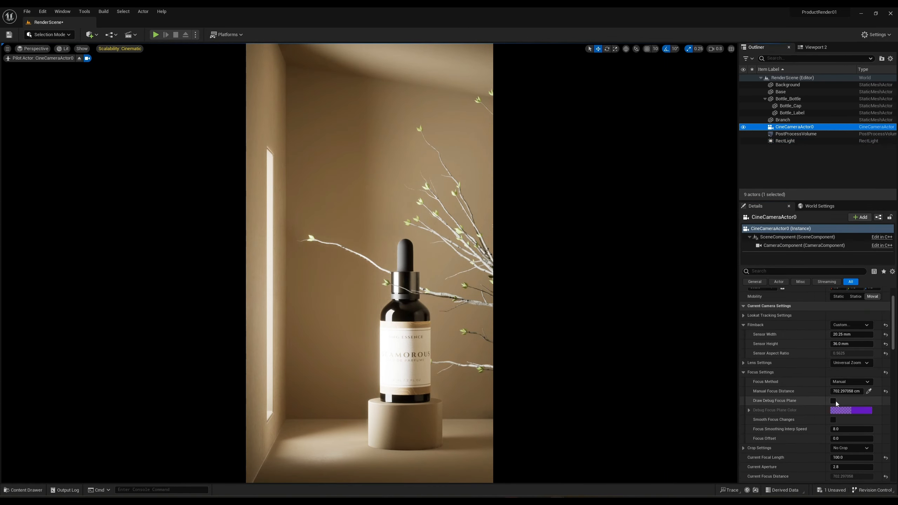
# - Temporarily show the debug focus plane and set CineCameraActor0's manual focus distance to about 715.7 cm, hiding the plane again
pyautogui.click(833, 401)
pyautogui.moveTo(846, 391); pyautogui.dragTo(852, 391)
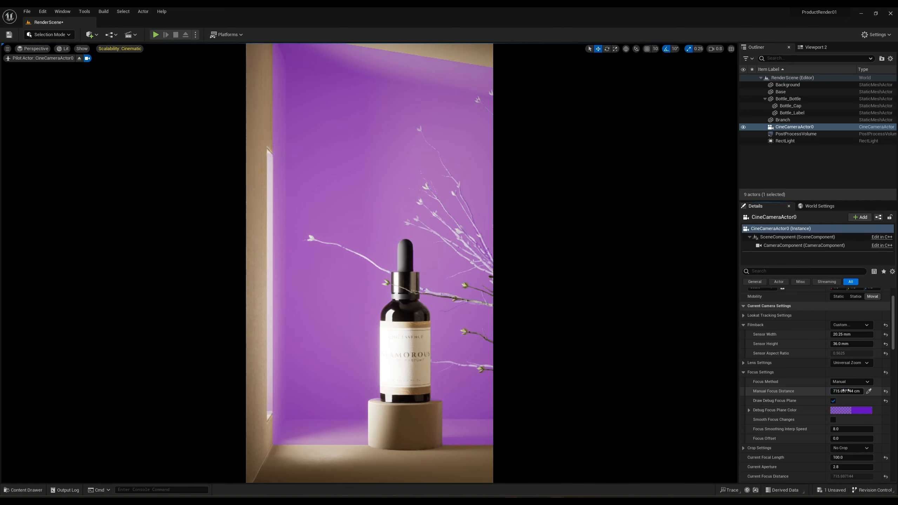
pyautogui.click(833, 401)
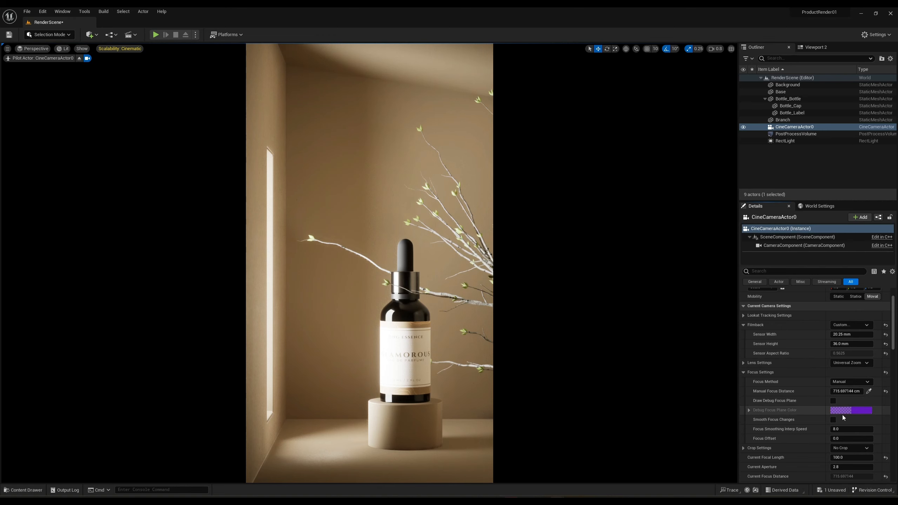
# - Try an aperture of 1.2 on CineCameraActor0 and reset the aperture to its default
pyautogui.scroll(-1, 842, 428)
pyautogui.moveTo(855, 456); pyautogui.dragTo(843, 456)
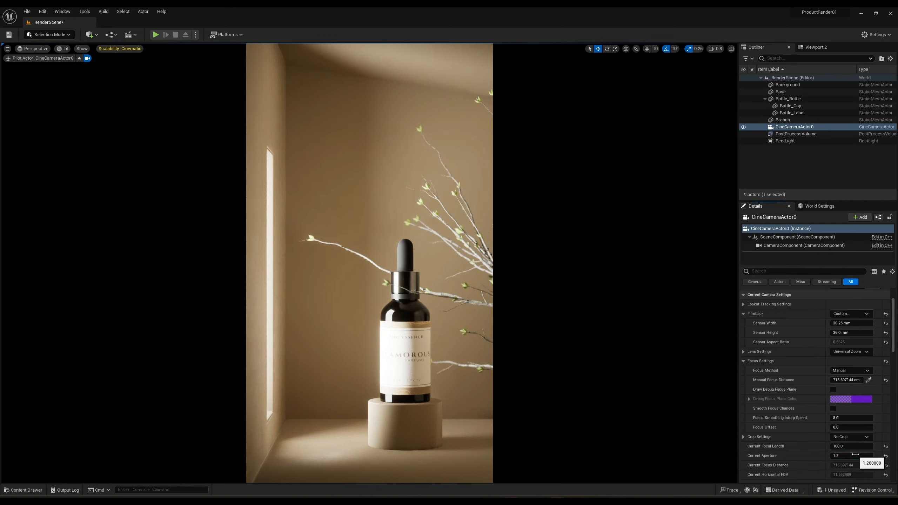
pyautogui.click(885, 456)
# - Enable the PostProcessVolume's global Contrast override in Color Grading and set it to 1.5
pyautogui.click(793, 134)
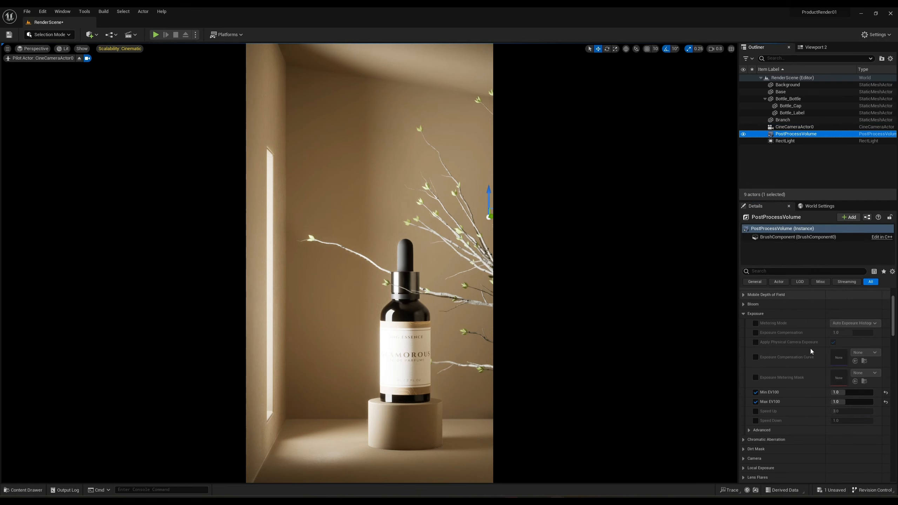
pyautogui.scroll(-5, 799, 359)
pyautogui.scroll(-4, 756, 389)
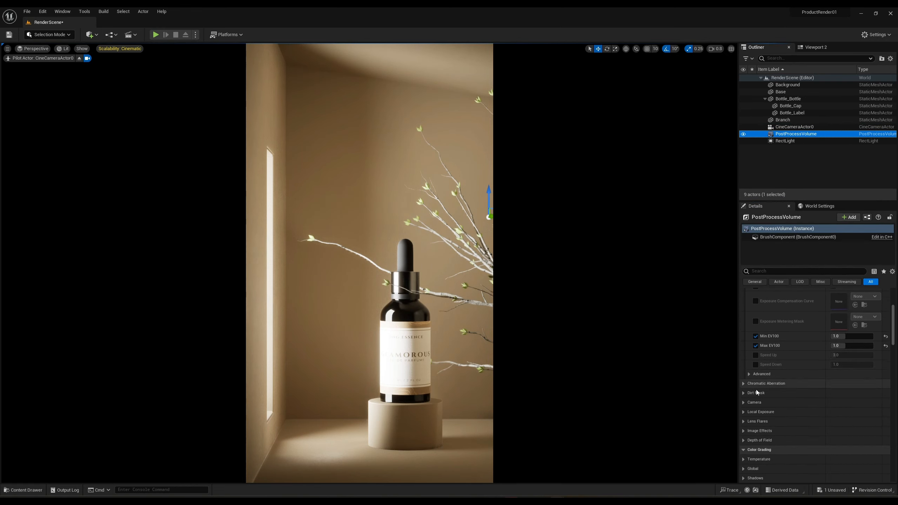
pyautogui.click(744, 424)
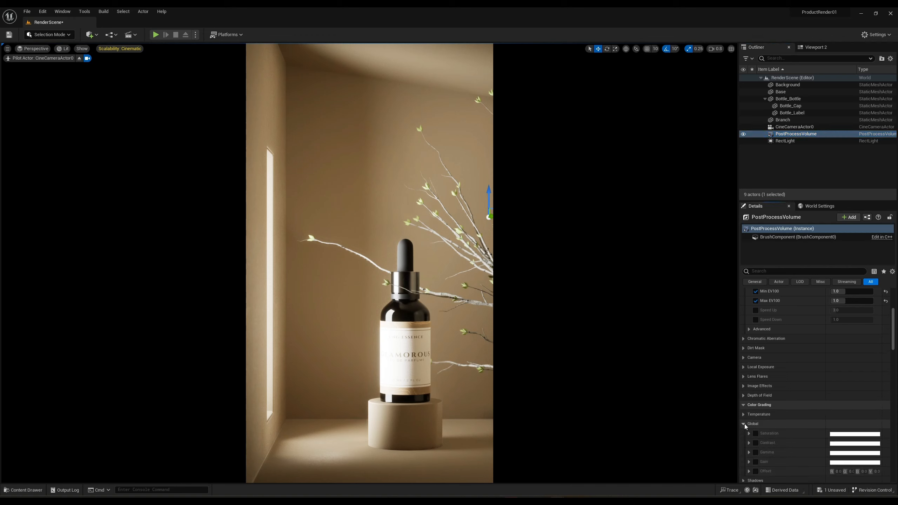
pyautogui.scroll(-4, 750, 406)
pyautogui.click(749, 378)
pyautogui.click(749, 378)
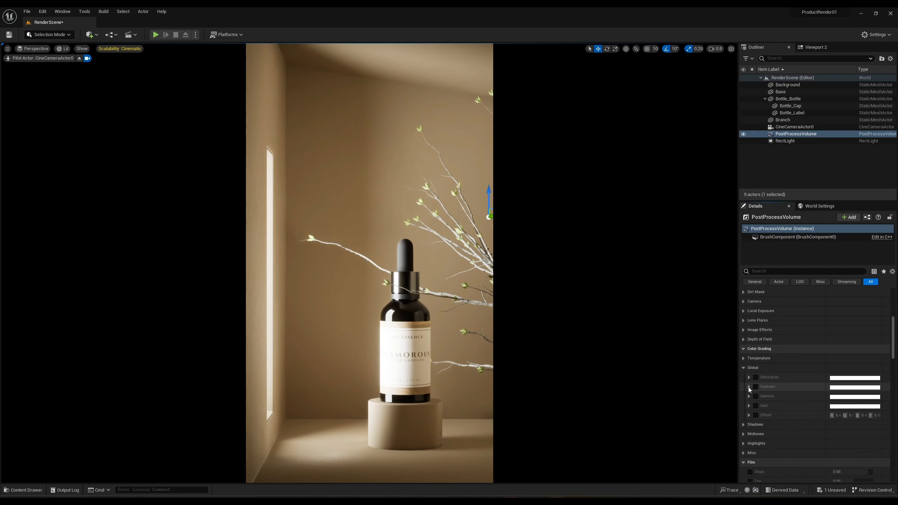
pyautogui.click(748, 386)
pyautogui.scroll(-1, 749, 383)
pyautogui.click(755, 375)
pyautogui.click(791, 427)
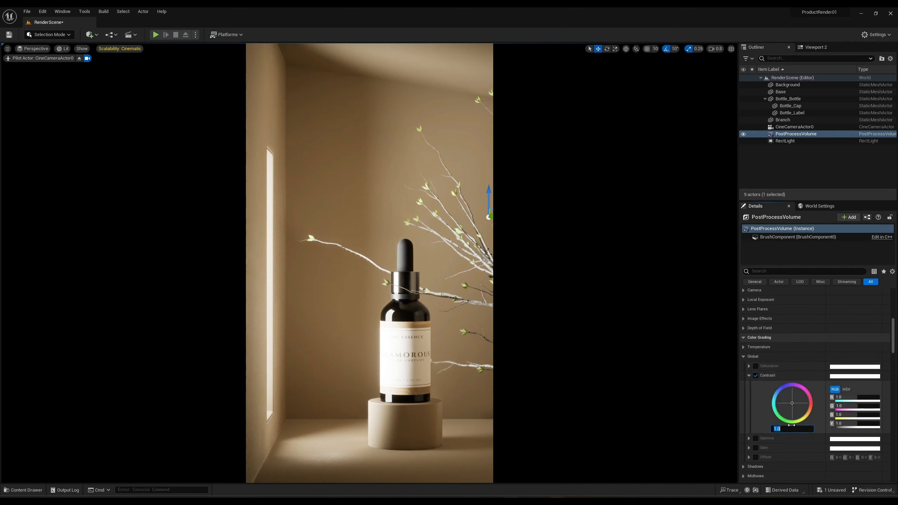
pyautogui.write('1.5')
pyautogui.press('Return')
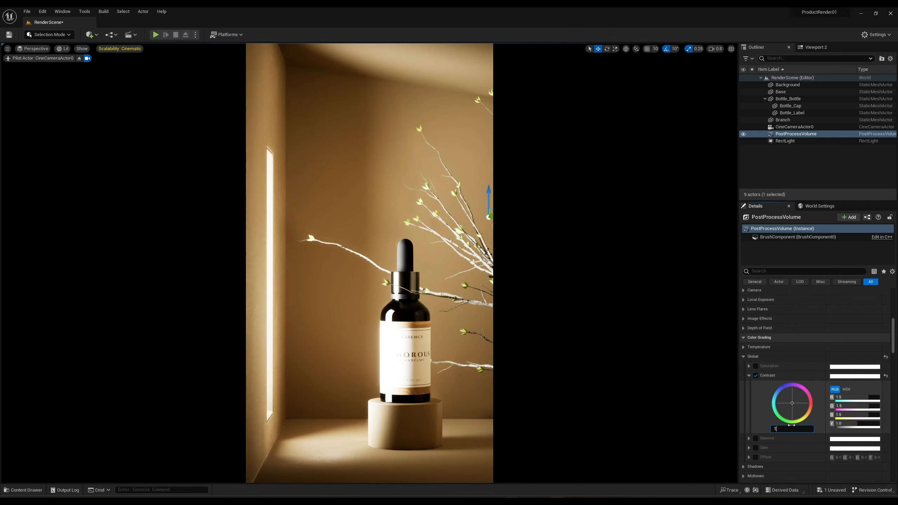
# - Set the global contrast to 1.2 and compare the image with the Contrast override off and on
pyautogui.write('1.2')
pyautogui.press('Return')
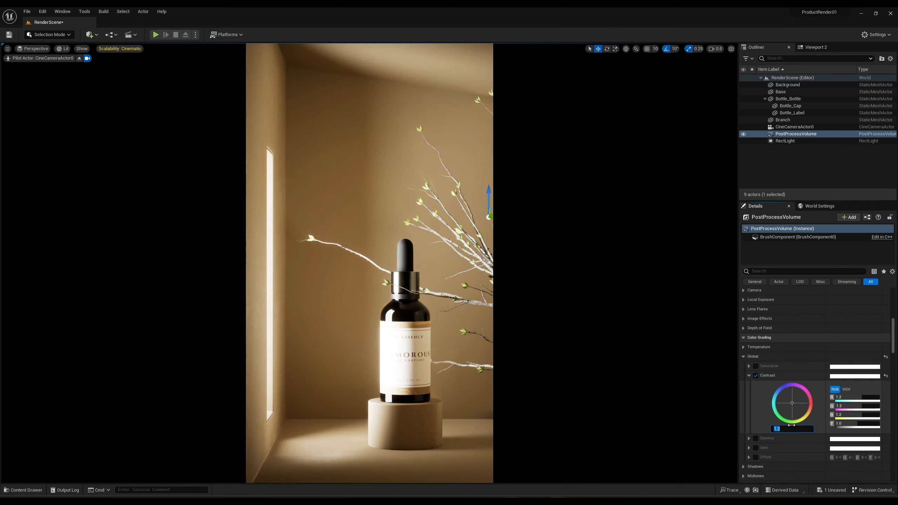
pyautogui.click(756, 375)
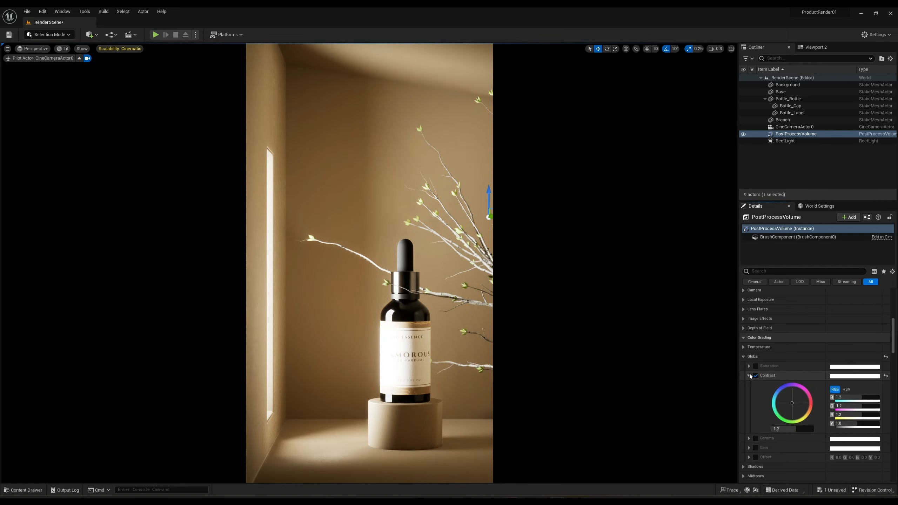
pyautogui.click(749, 375)
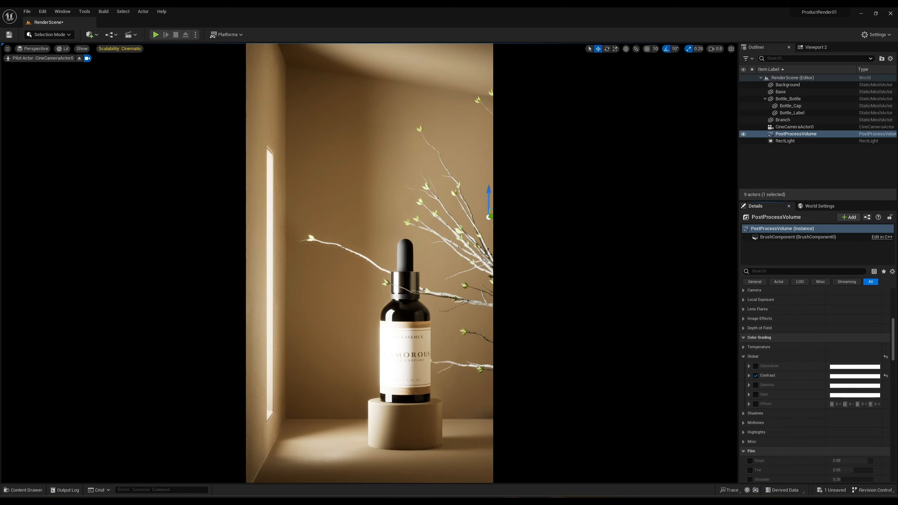
# - Stop piloting the camera and select the Background room mesh to show its assigned material
pyautogui.click(79, 58)
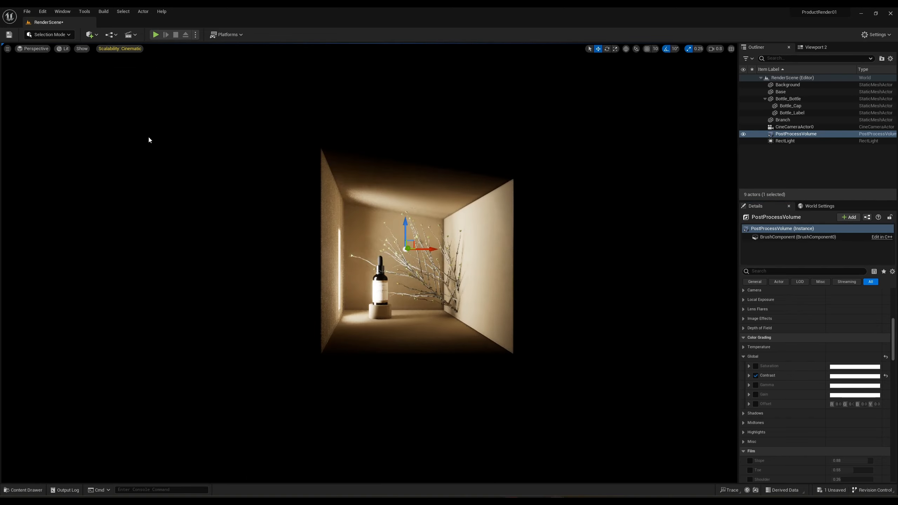
pyautogui.scroll(5, 148, 136)
pyautogui.click(303, 272)
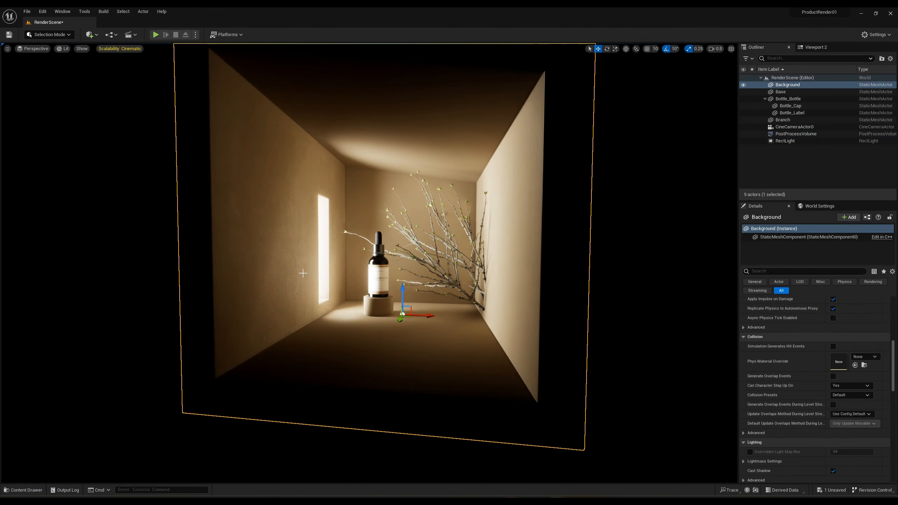
pyautogui.scroll(8, 765, 374)
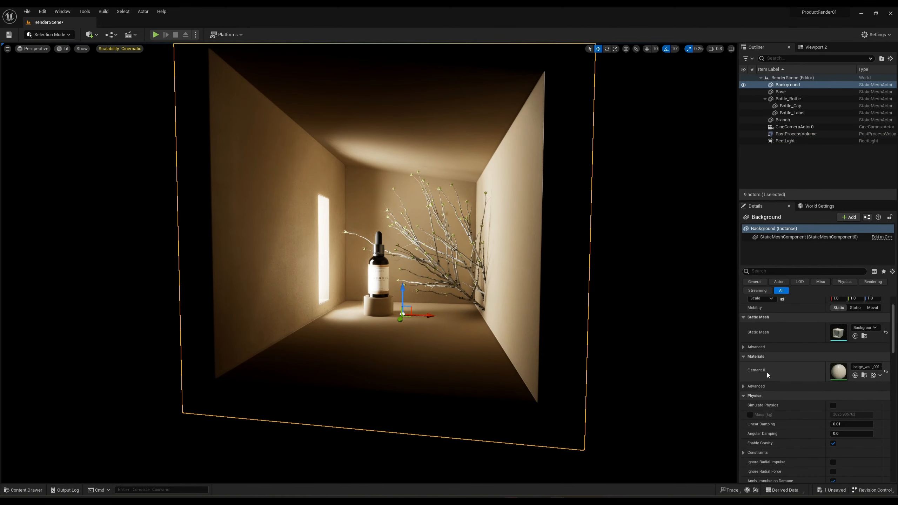
pyautogui.scroll(2, 793, 378)
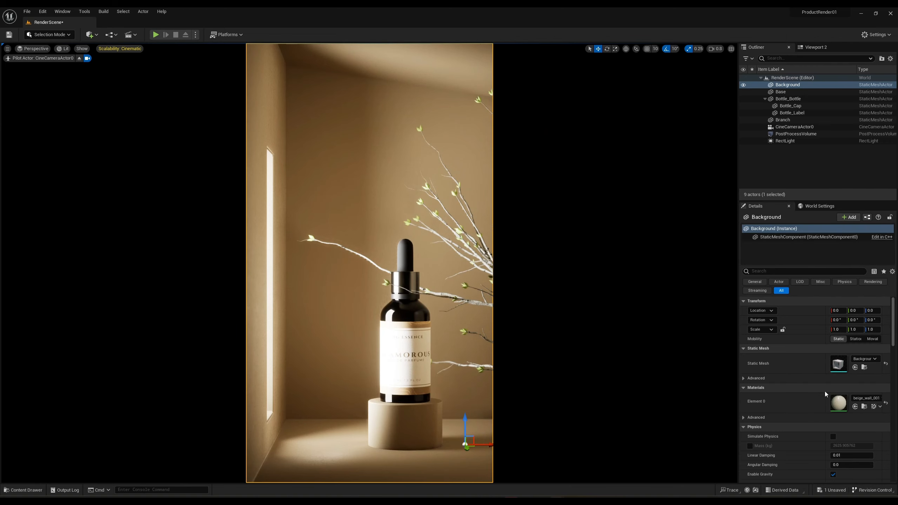
# - Open the Background's beige_wall_001 material for editing and dock its editor beside the RenderScene tab
pyautogui.doubleClick(838, 402)
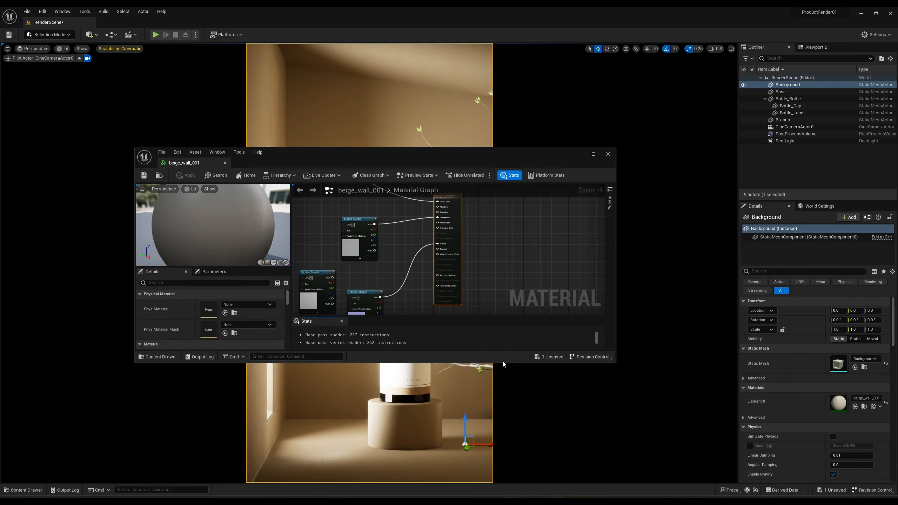
pyautogui.moveTo(504, 365); pyautogui.dragTo(504, 458)
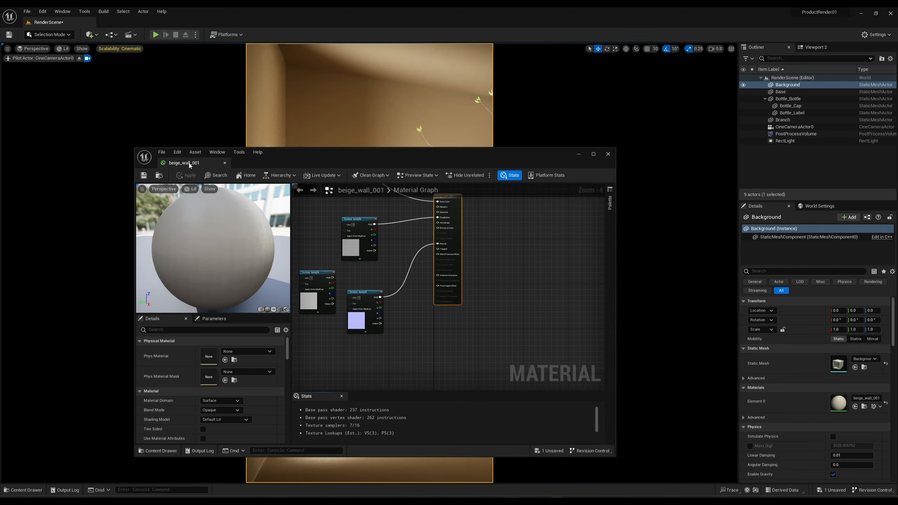
pyautogui.moveTo(190, 165); pyautogui.dragTo(123, 22)
# - Add a HueShift node to the material graph and feed the beige Texture Sample's RGB output into its Texture input
pyautogui.moveTo(413, 115); pyautogui.dragTo(438, 251, button='right')
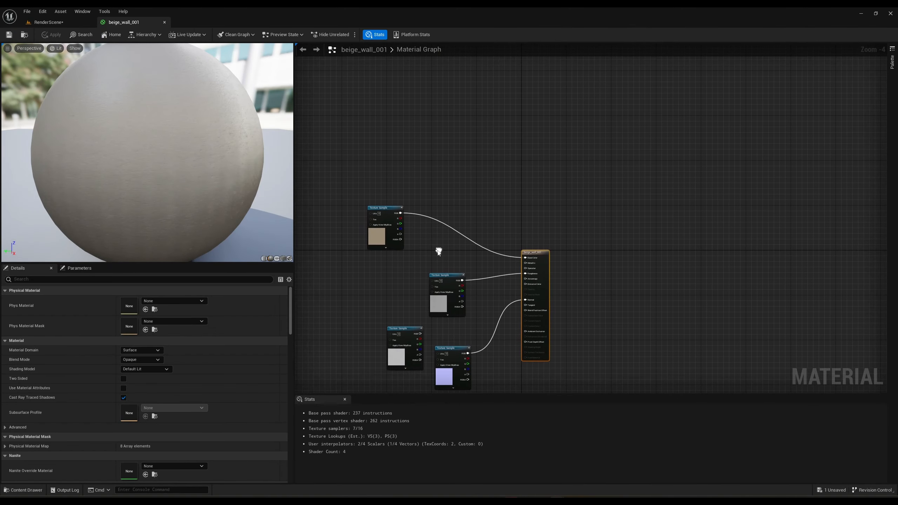
pyautogui.scroll(4, 438, 251)
pyautogui.moveTo(402, 235); pyautogui.dragTo(450, 239)
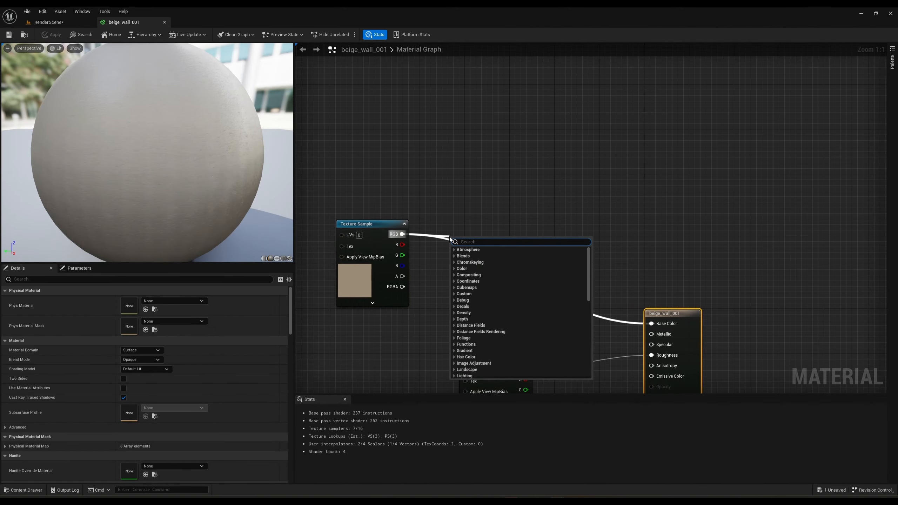
pyautogui.write('hue')
pyautogui.click(479, 265)
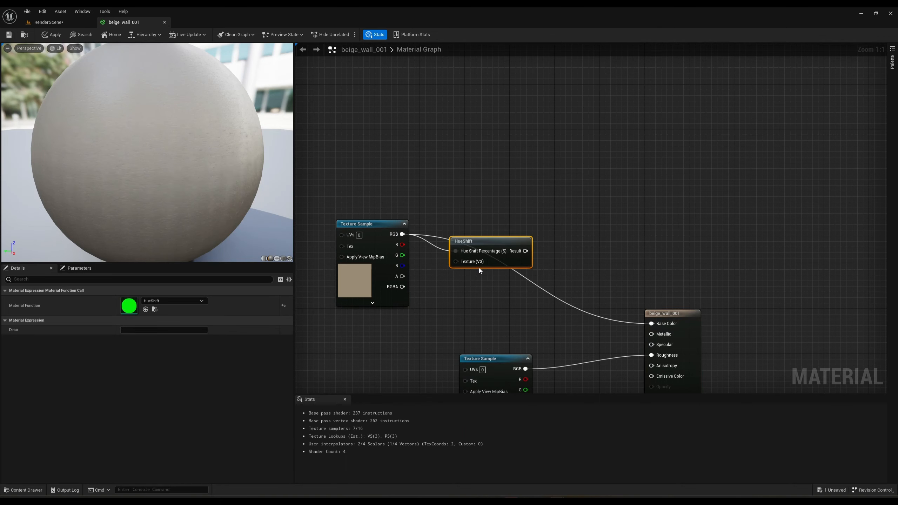
pyautogui.moveTo(499, 260); pyautogui.dragTo(418, 226)
pyautogui.keyDown('alt'); pyautogui.click(478, 201); pyautogui.keyUp('alt')
# - Add a constant of 0.91 and connect it to the HueShift node's Hue Shift Percentage
pyautogui.click(390, 172)
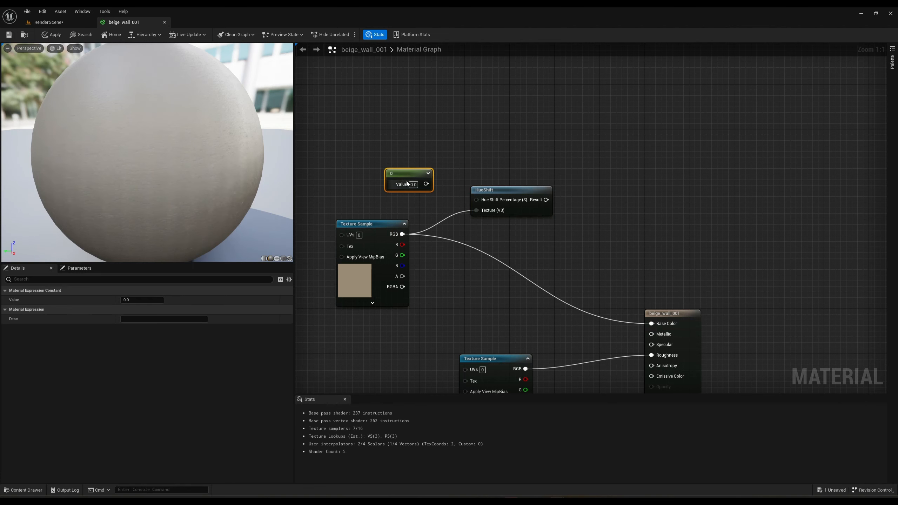
pyautogui.write('1')
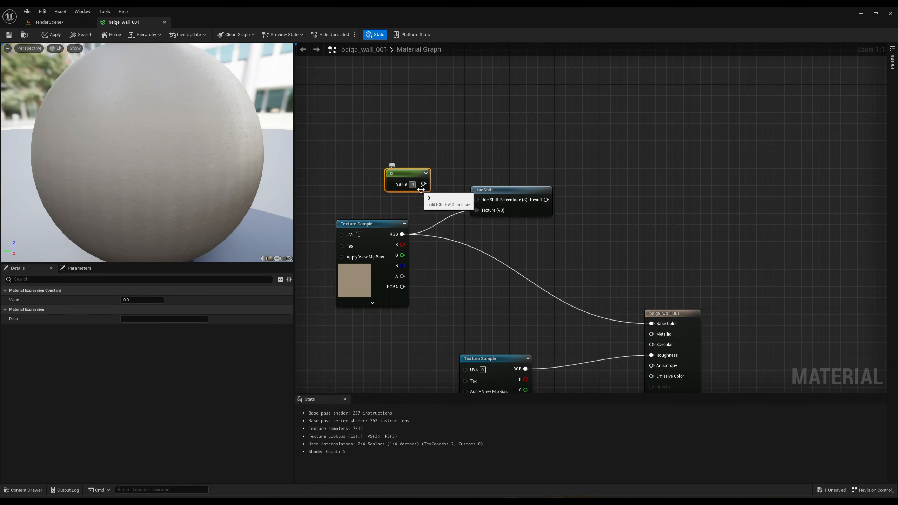
pyautogui.press('Return')
pyautogui.moveTo(428, 184); pyautogui.dragTo(476, 200)
# - Add a Desaturation node near the material output and connect the HueShift result to its input
pyautogui.moveTo(532, 231); pyautogui.dragTo(457, 203, button='right')
pyautogui.rightClick(465, 227)
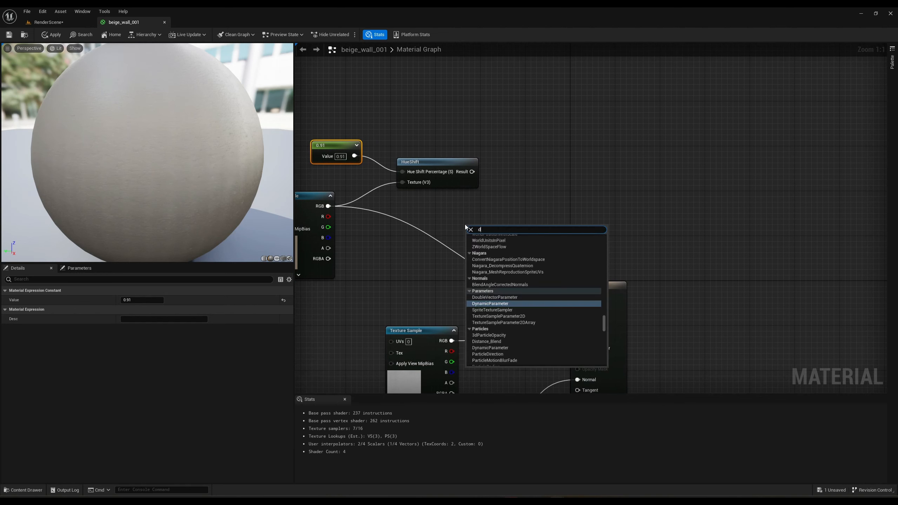
pyautogui.write('des')
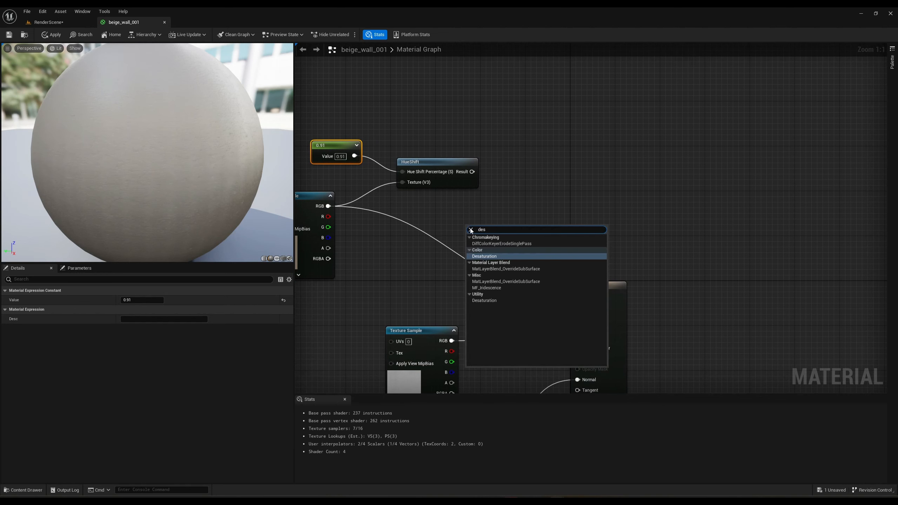
pyautogui.click(498, 256)
pyautogui.moveTo(471, 239); pyautogui.dragTo(472, 172)
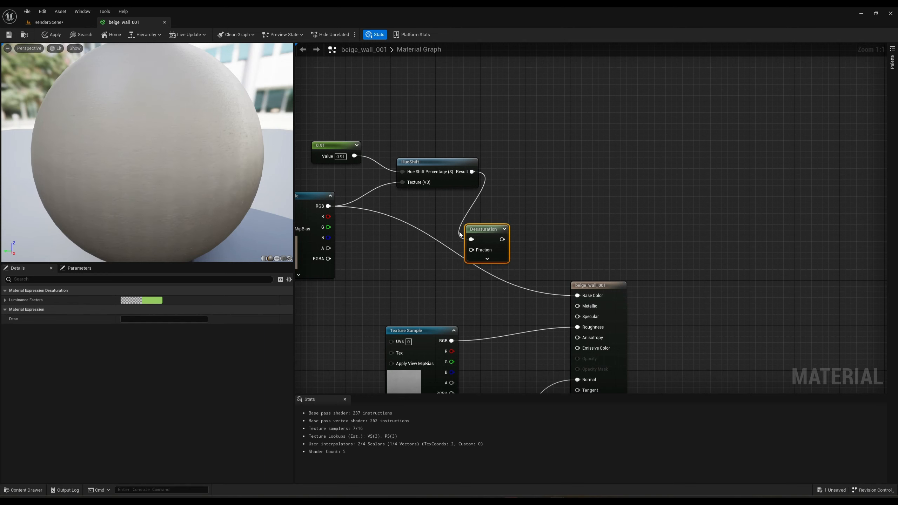
# - Feed a constant of 0.5 into the Desaturation Fraction and connect the Desaturation output to the material's Base Color
pyautogui.click(400, 277)
pyautogui.moveTo(441, 292); pyautogui.dragTo(578, 295)
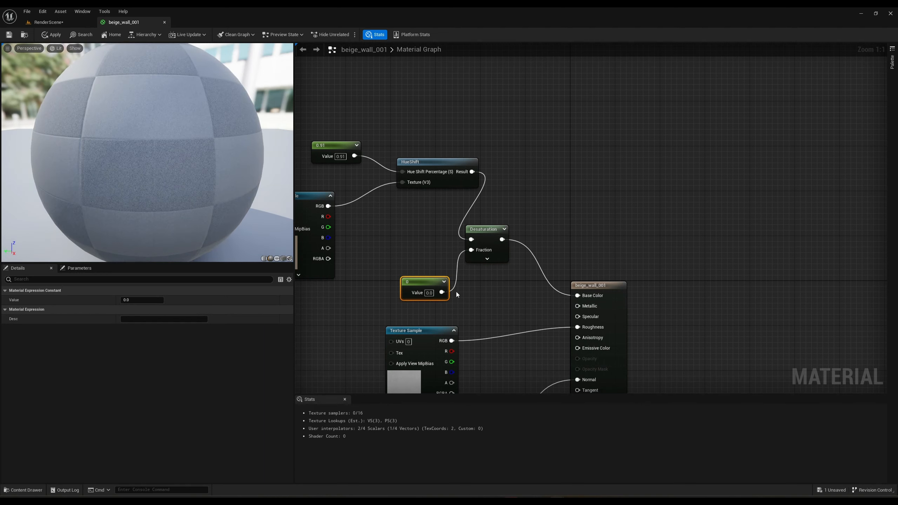
pyautogui.click(429, 293)
pyautogui.write('0.5')
pyautogui.press('Return')
# - Save the beige_wall_001 material, close its editor and deselect the Background mesh in the scene
pyautogui.moveTo(478, 298); pyautogui.dragTo(529, 296, button='right')
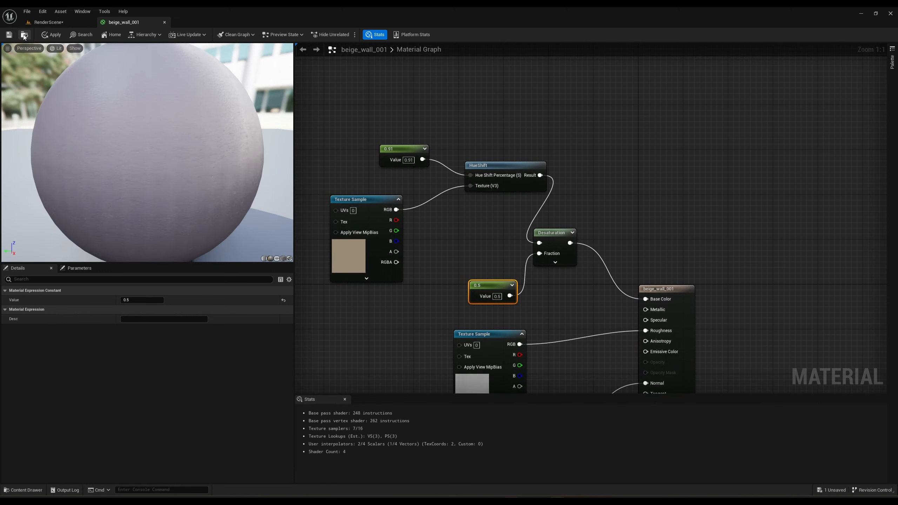
pyautogui.click(9, 34)
pyautogui.click(165, 22)
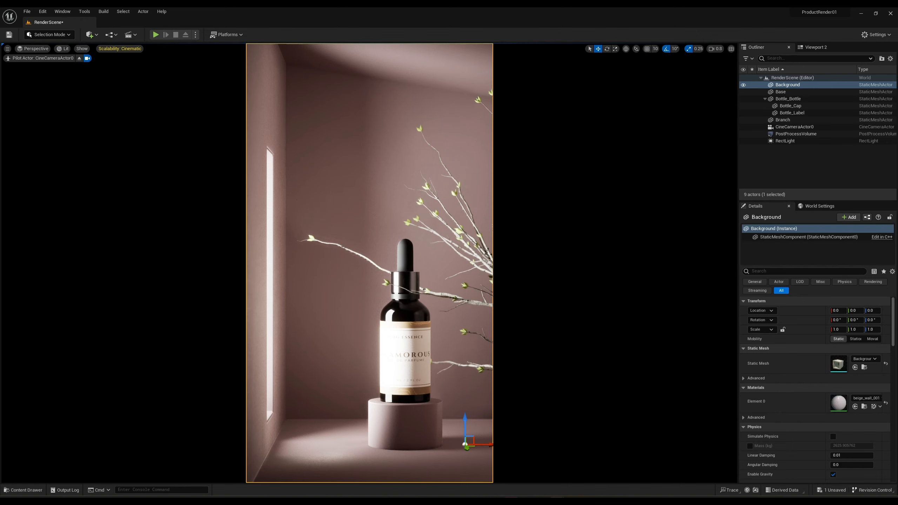
pyautogui.click(227, 281)
# - Enable the Movie Render Queue plugin and restart the editor, saving the RenderScene level
pyautogui.click(43, 12)
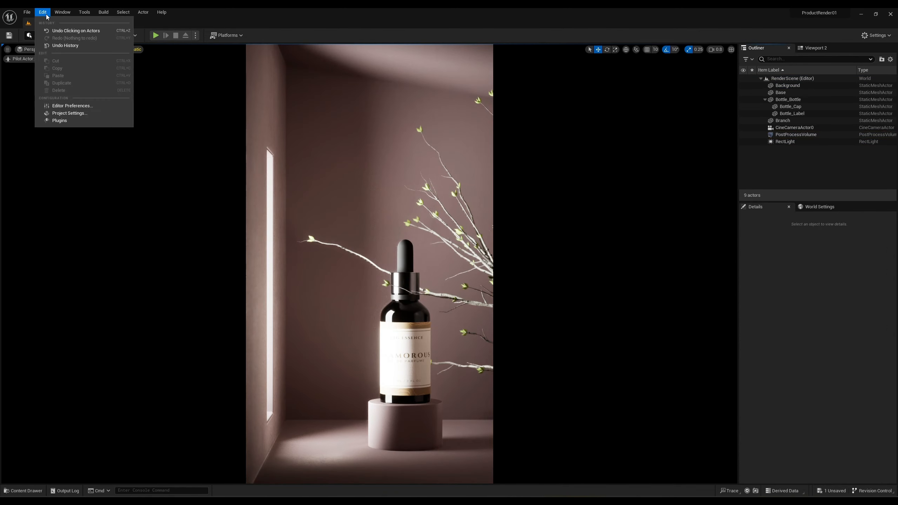
pyautogui.click(59, 120)
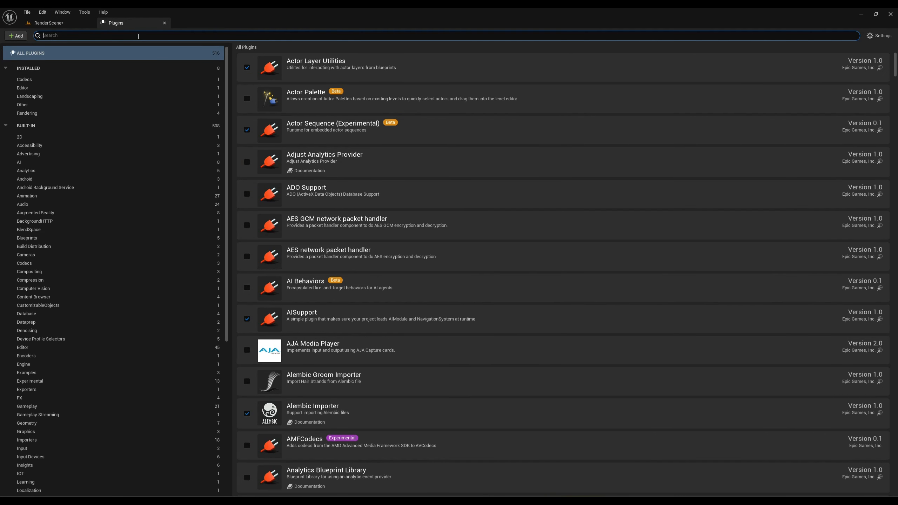
pyautogui.write('ovie')
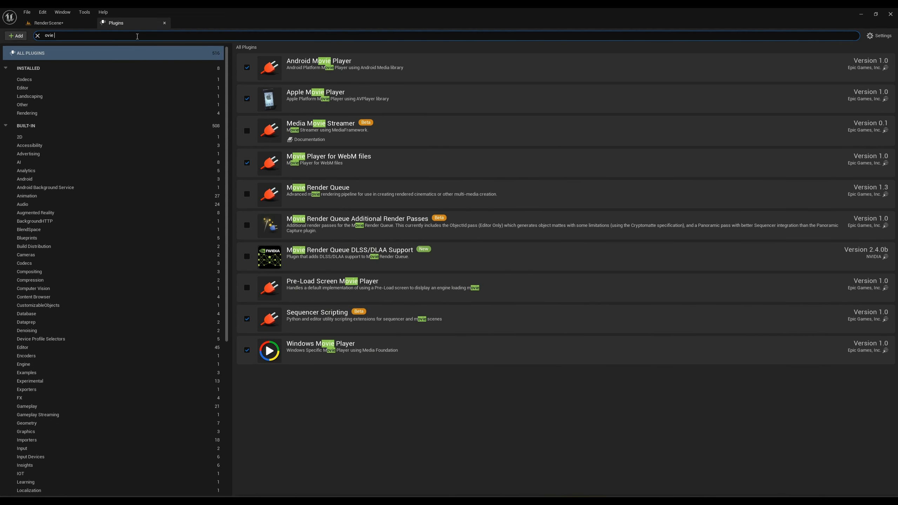
pyautogui.write(' Rend')
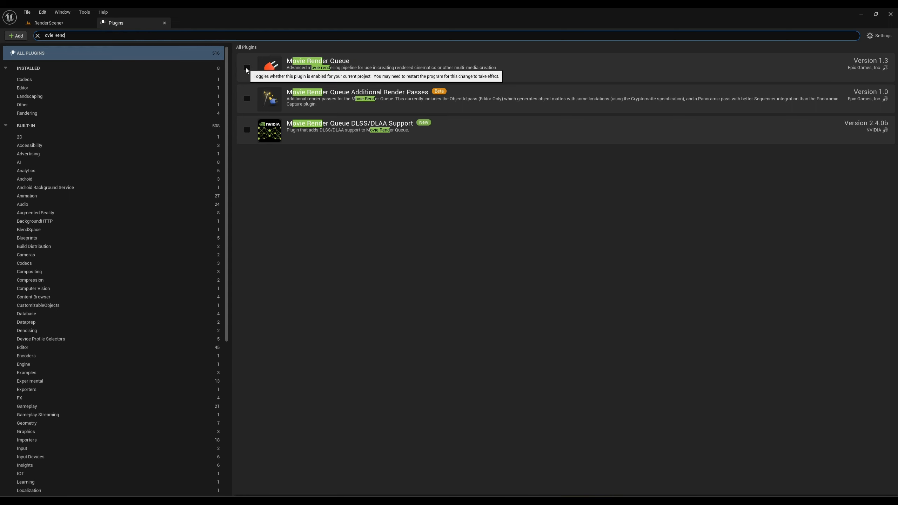
pyautogui.click(246, 68)
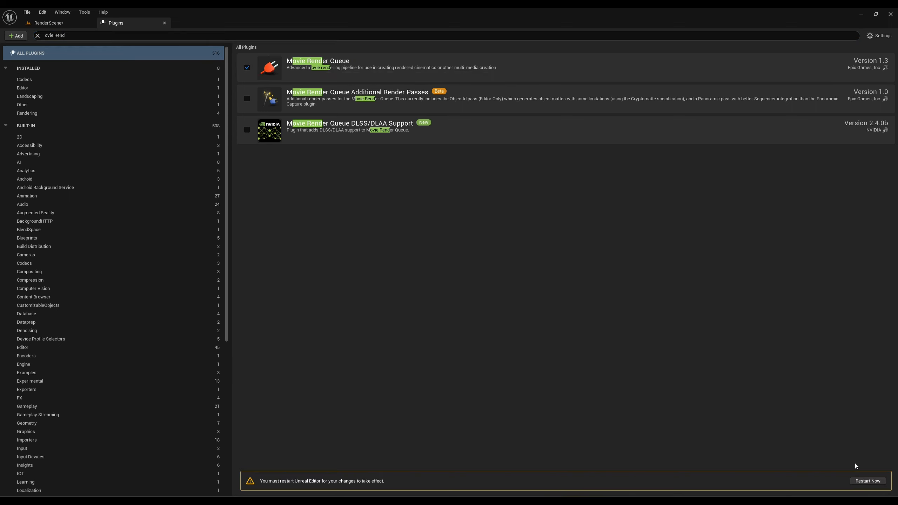
pyautogui.click(867, 481)
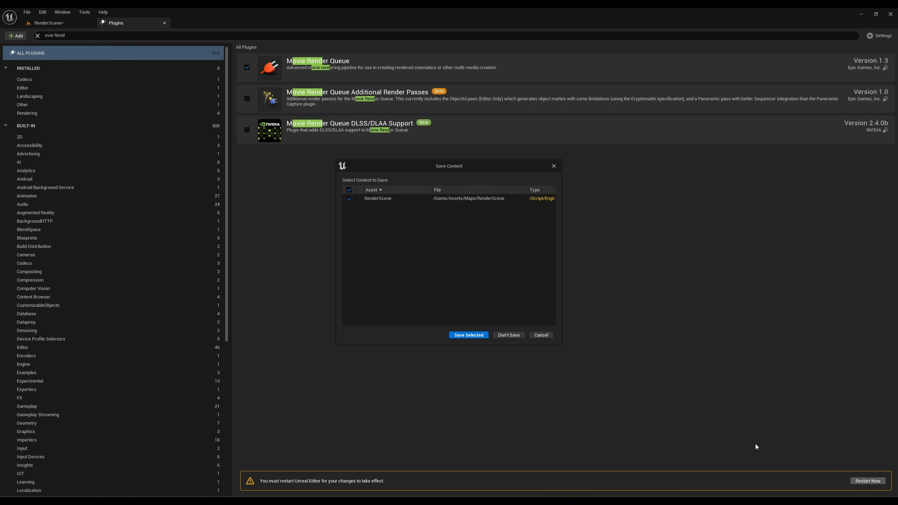
pyautogui.click(463, 335)
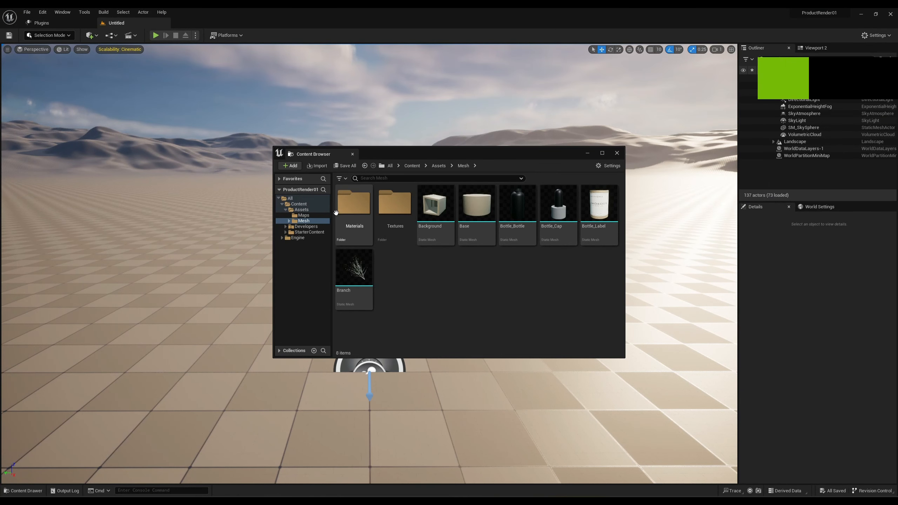
# - Reopen the RenderScene level from the Assets/Maps folder
pyautogui.click(23, 490)
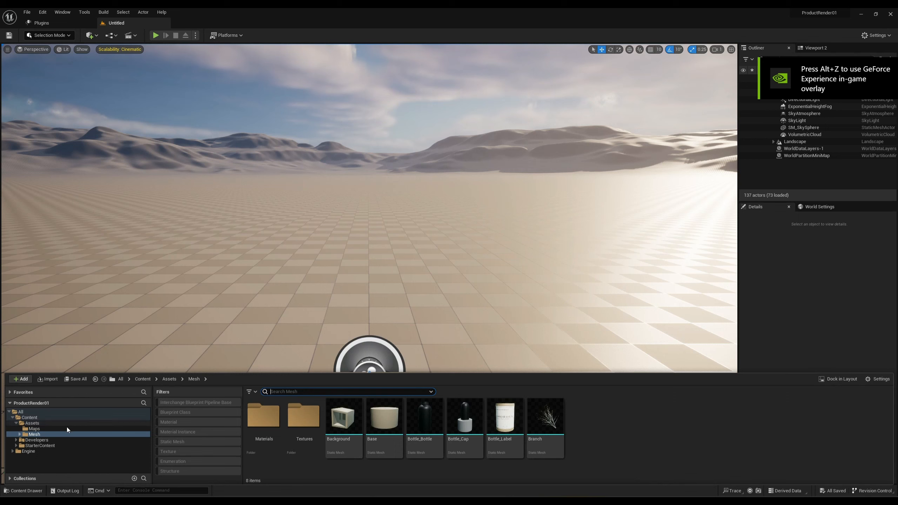
pyautogui.click(65, 428)
pyautogui.doubleClick(264, 421)
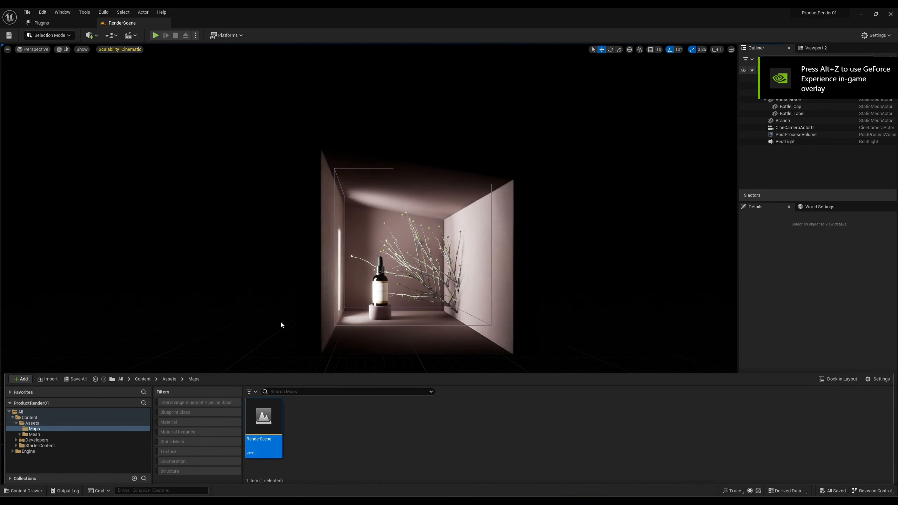
# - Select CineCameraActor0 in the scene and pilot it to look through the camera
pyautogui.moveTo(176, 307); pyautogui.dragTo(223, 306)
pyautogui.click(504, 275)
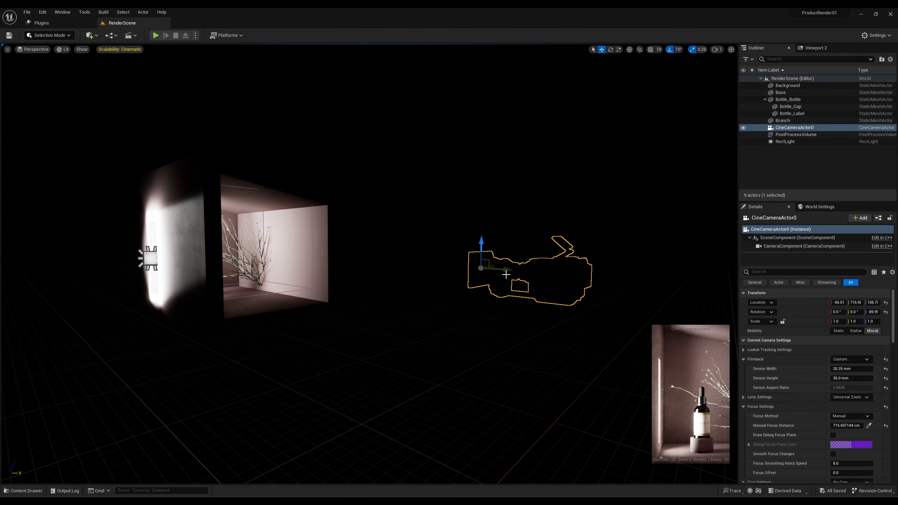
pyautogui.moveTo(505, 274); pyautogui.dragTo(461, 277)
pyautogui.moveTo(325, 350); pyautogui.dragTo(332, 350)
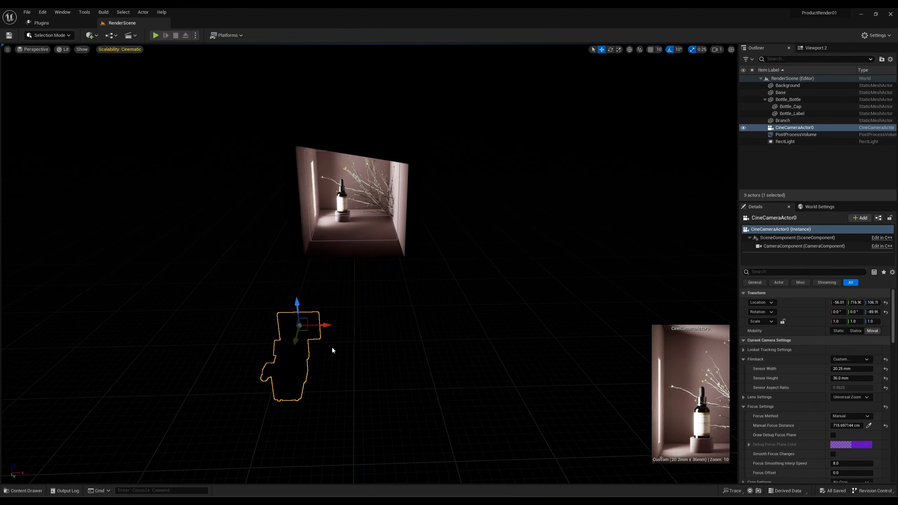
pyautogui.rightClick(292, 348)
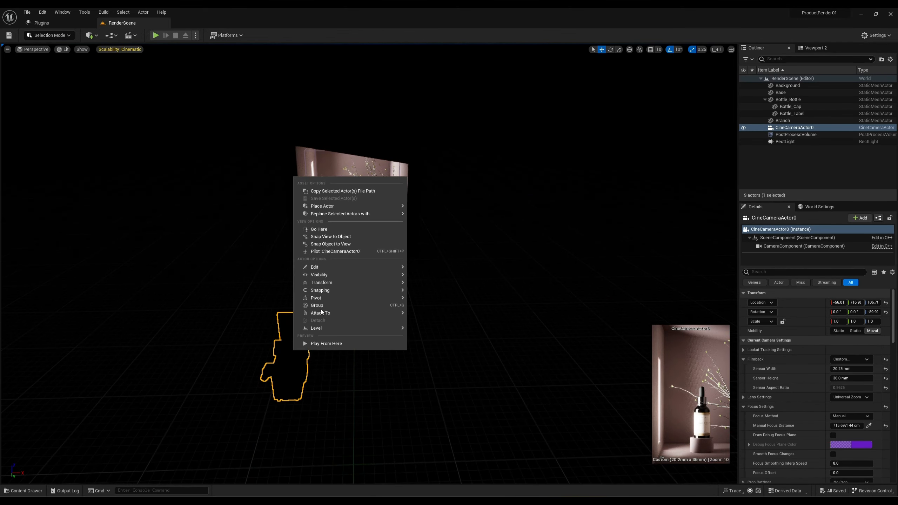
pyautogui.click(343, 253)
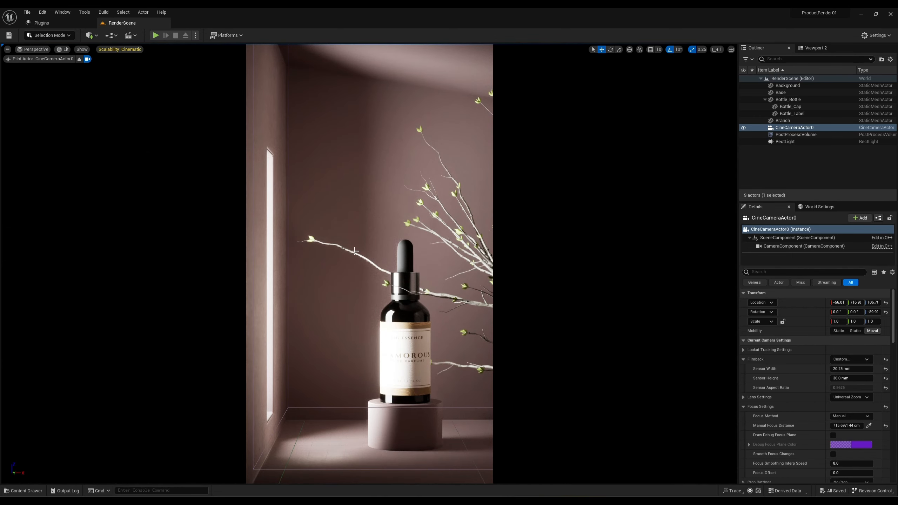
# - Set CineCameraActor0's manual focus distance to about 715.55 cm with the debug focus plane temporarily shown, and stop piloting the camera
pyautogui.click(833, 435)
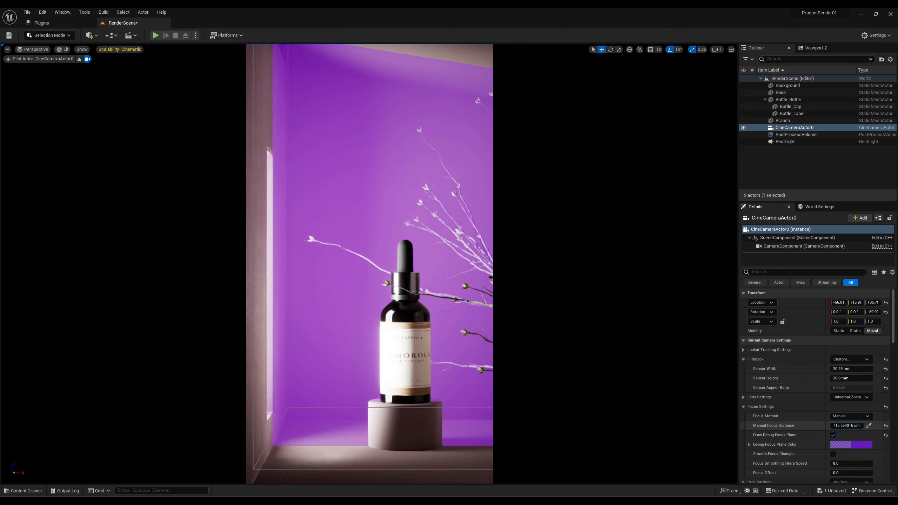
pyautogui.click(833, 434)
pyautogui.scroll(-5, 835, 428)
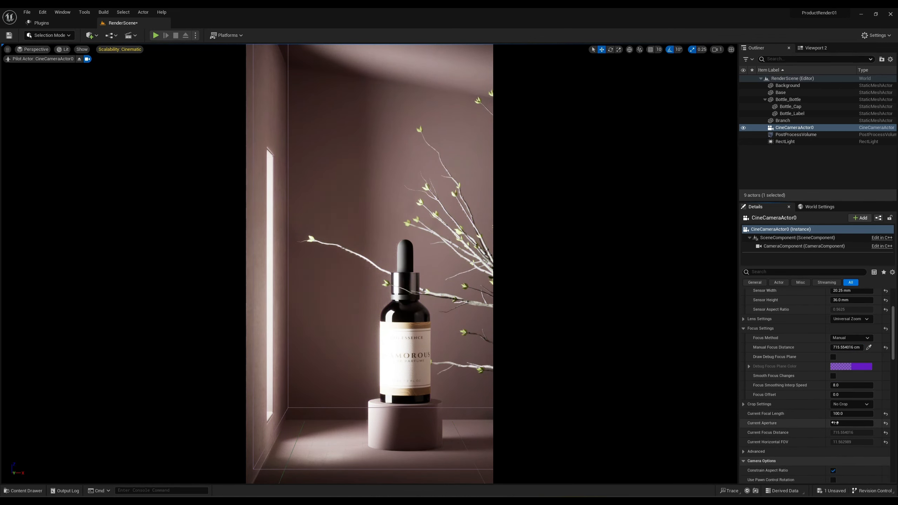
pyautogui.click(844, 424)
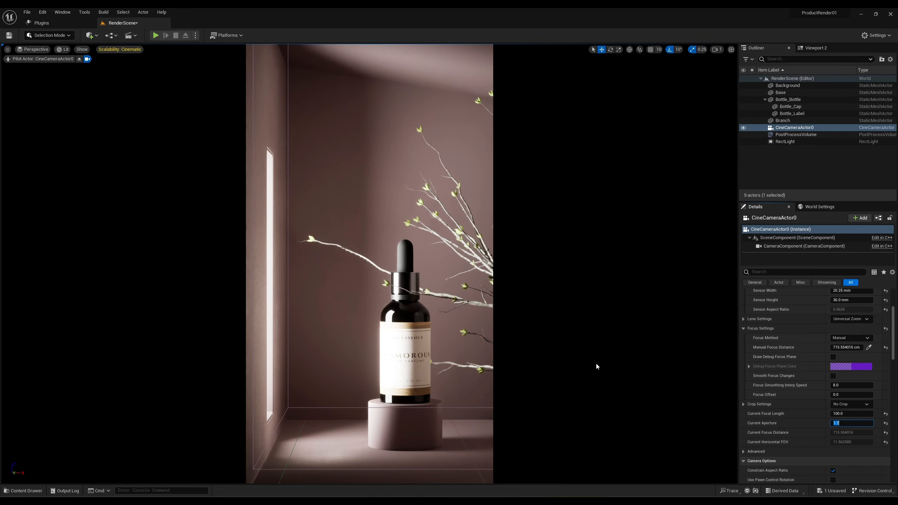
pyautogui.click(80, 59)
pyautogui.moveTo(274, 239); pyautogui.dragTo(274, 239, button='right')
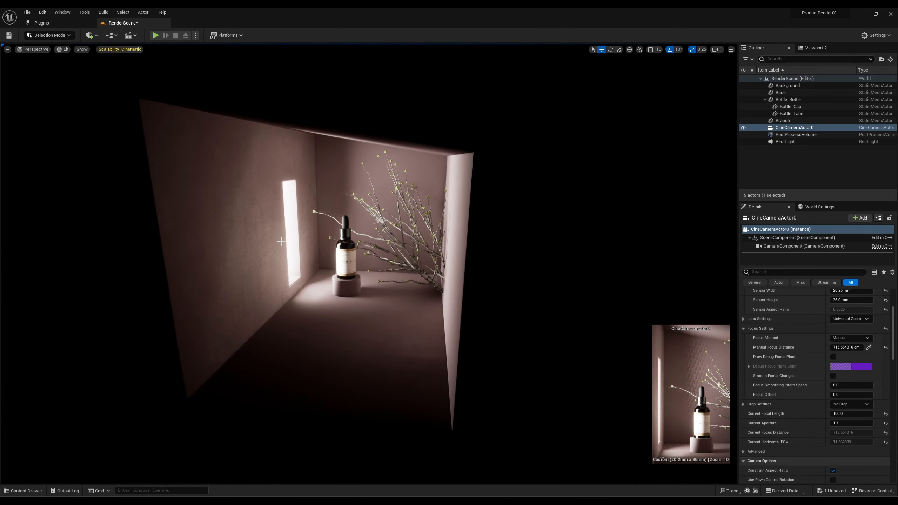
# - Start adding a level sequence and create a Render folder inside Assets as its save location
pyautogui.click(132, 38)
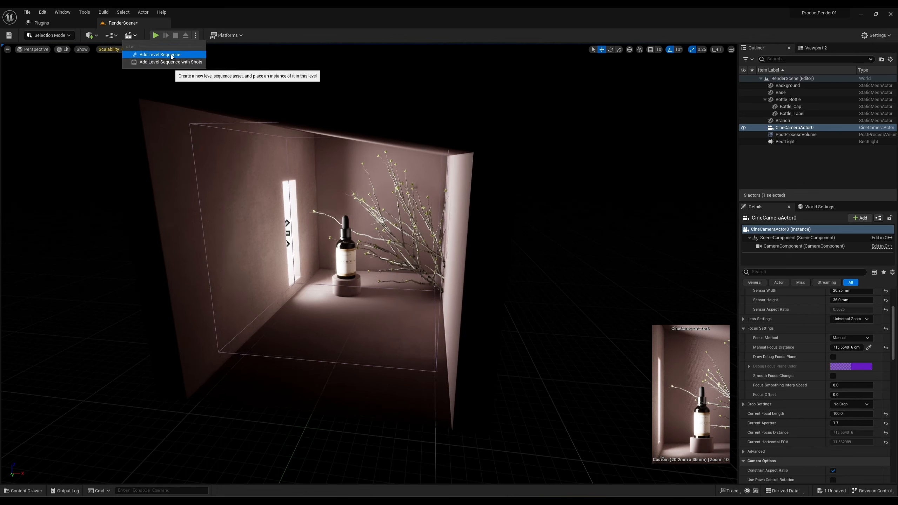
pyautogui.click(170, 54)
pyautogui.click(294, 187)
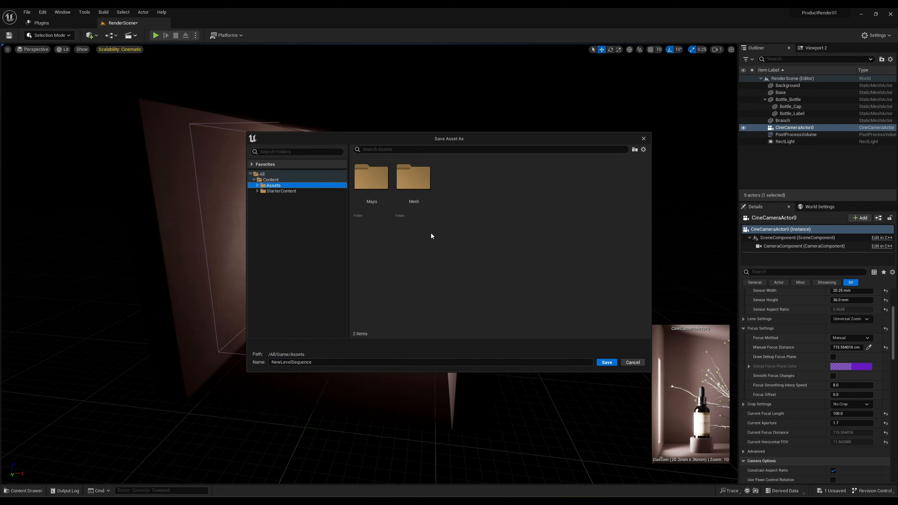
pyautogui.rightClick(439, 249)
pyautogui.click(463, 264)
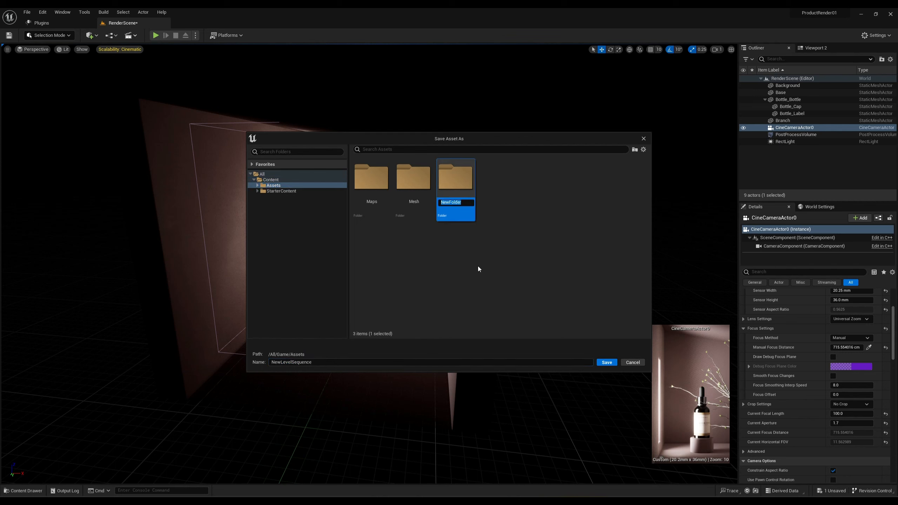
pyautogui.write('Ren')
pyautogui.press('Return')
pyautogui.doubleClick(456, 197)
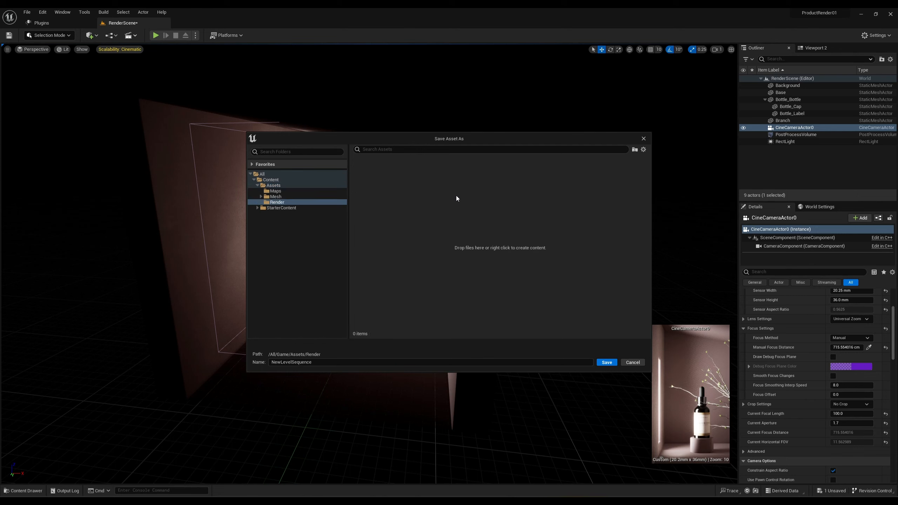
# - Name the level sequence RenderLevelSequence and save it in the Render folder
pyautogui.click(360, 363)
pyautogui.click(281, 364)
pyautogui.write('Render')
pyautogui.click(607, 362)
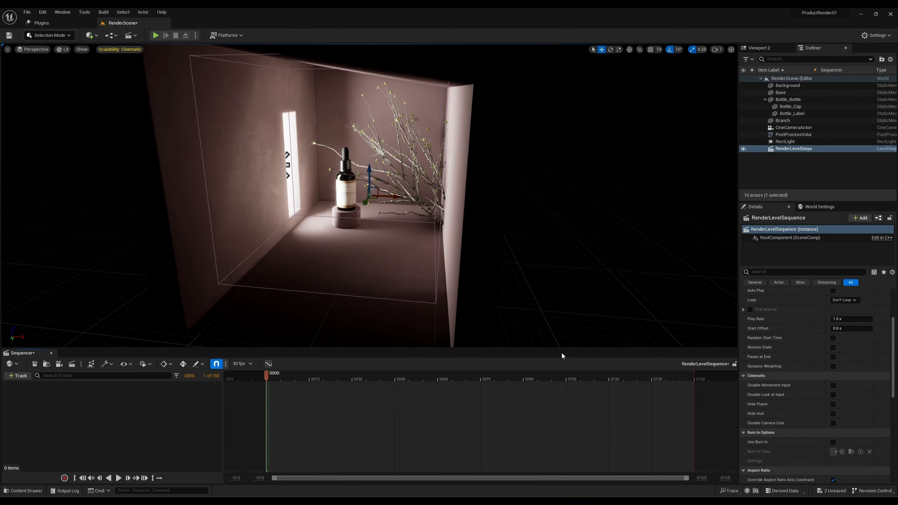
# - Select CineCameraActor0 in the scene and add it to RenderLevelSequence as an actor track
pyautogui.moveTo(325, 286); pyautogui.dragTo(260, 288, button='right')
pyautogui.click(214, 265)
pyautogui.moveTo(346, 283); pyautogui.dragTo(353, 286, button='right')
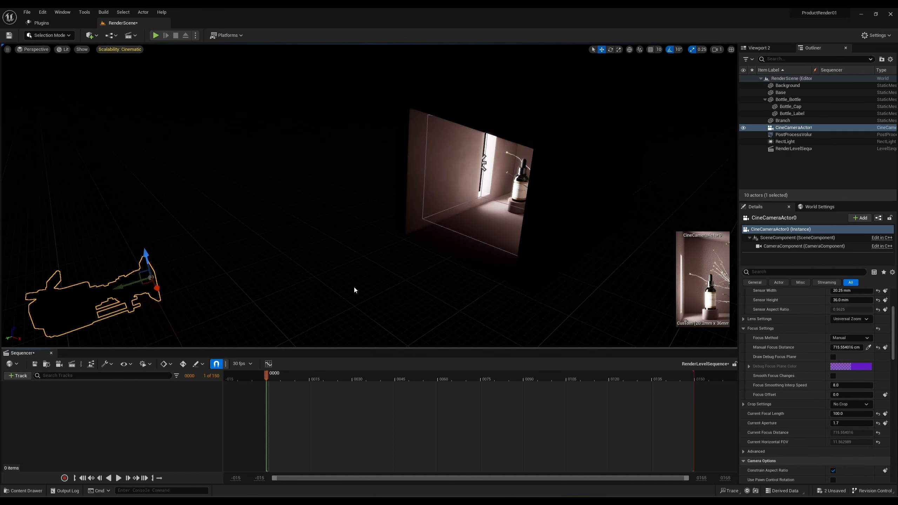
pyautogui.rightClick(78, 407)
pyautogui.moveTo(159, 290)
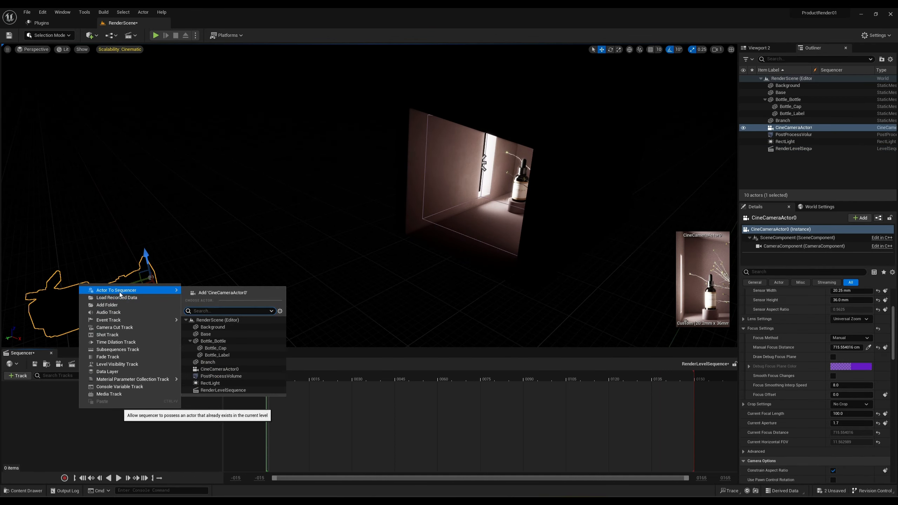
pyautogui.click(208, 295)
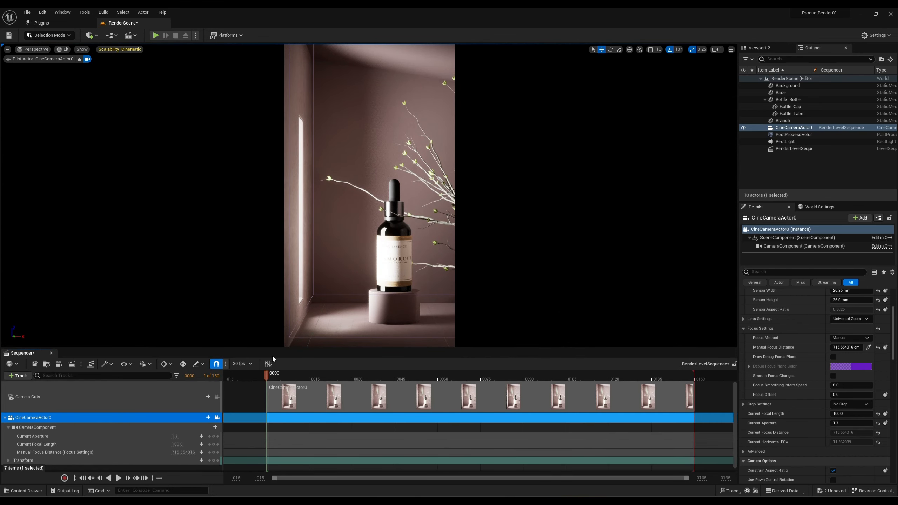
# - Shorten the sequence's playback range to two frames and return the playhead to frame 0
pyautogui.moveTo(268, 380)
pyautogui.mouseDown()
pyautogui.moveTo(278, 380)
pyautogui.moveTo(269, 380)
pyautogui.mouseUp()
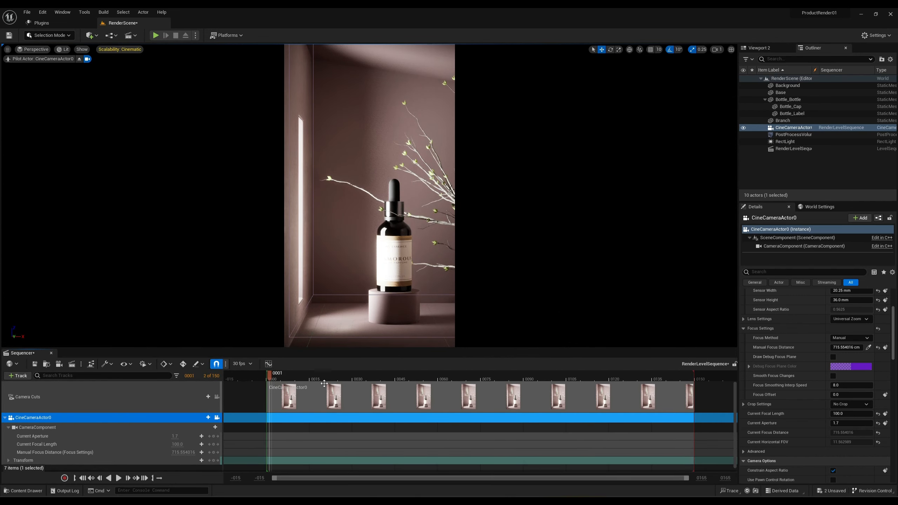
pyautogui.moveTo(693, 395); pyautogui.dragTo(274, 400)
pyautogui.click(269, 379)
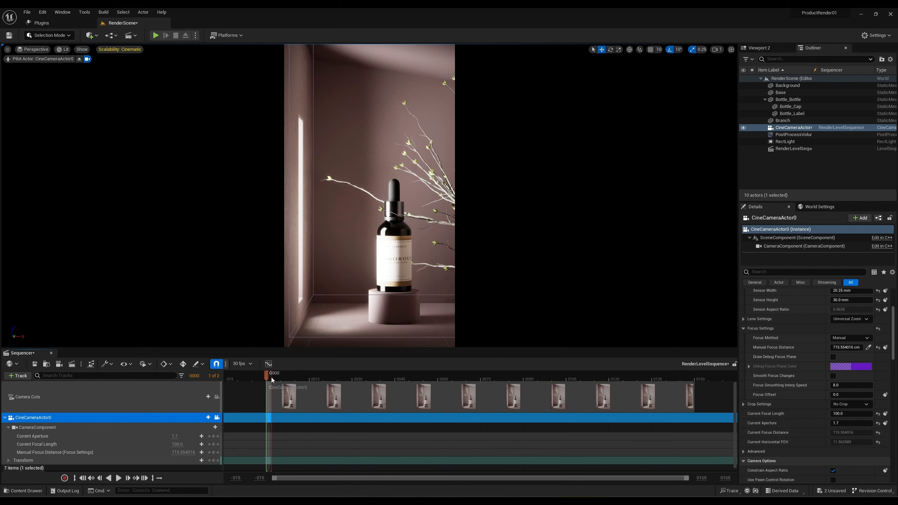
pyautogui.click(272, 380)
pyautogui.click(268, 379)
# - Open RenderLevelSequence in the Movie Render Queue and enlarge the queue window
pyautogui.click(81, 364)
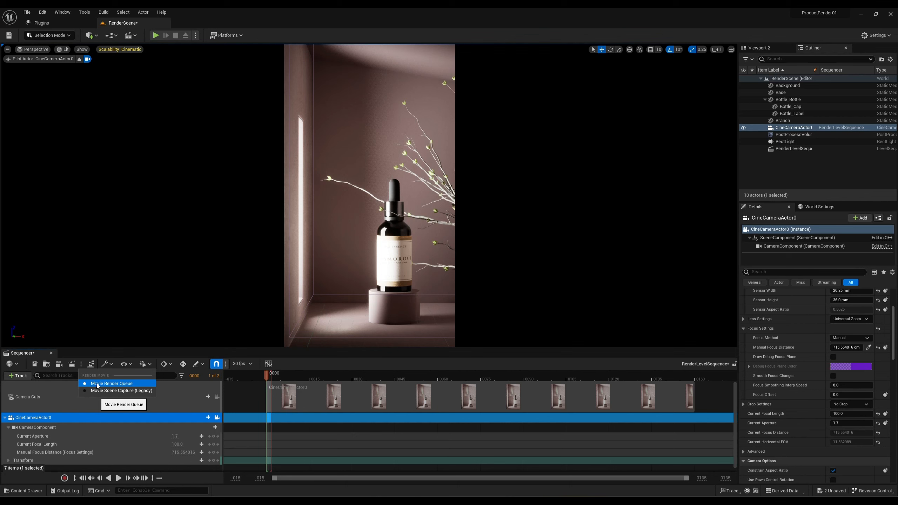
pyautogui.click(81, 366)
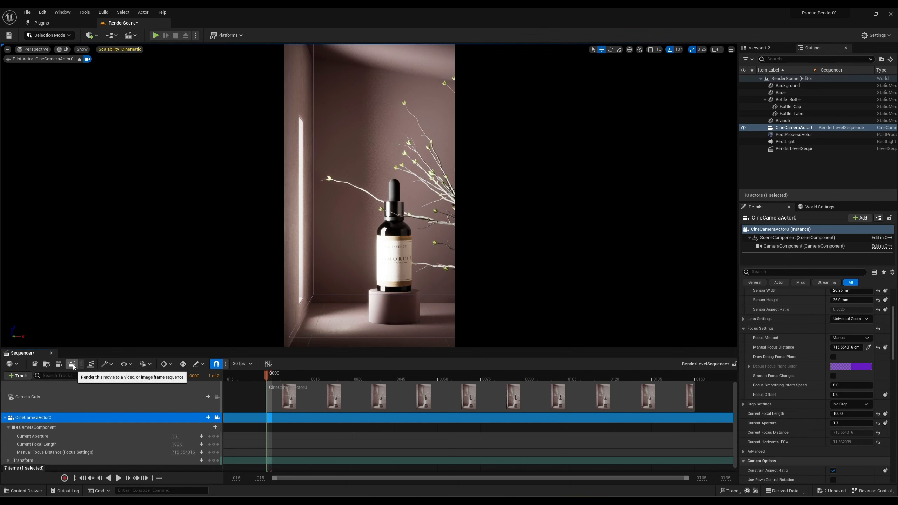
pyautogui.click(72, 364)
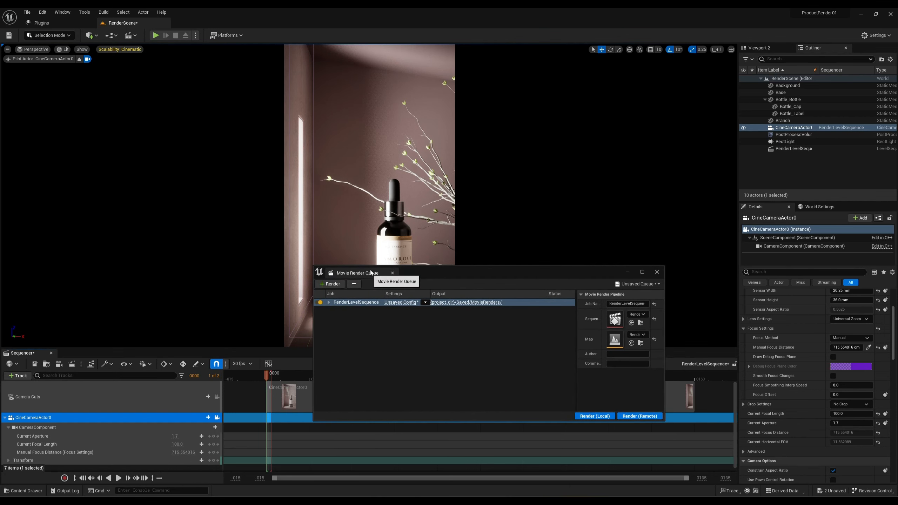
pyautogui.moveTo(370, 271); pyautogui.dragTo(351, 188)
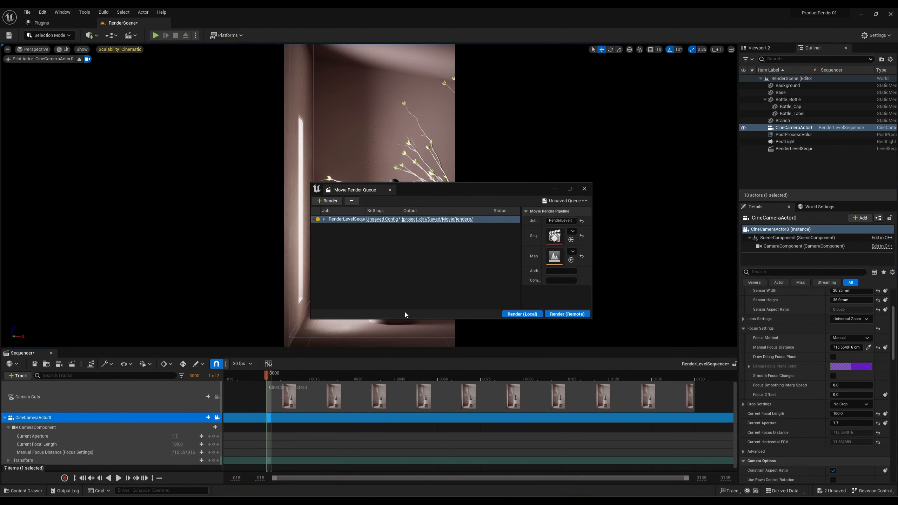
pyautogui.moveTo(402, 319); pyautogui.dragTo(403, 419)
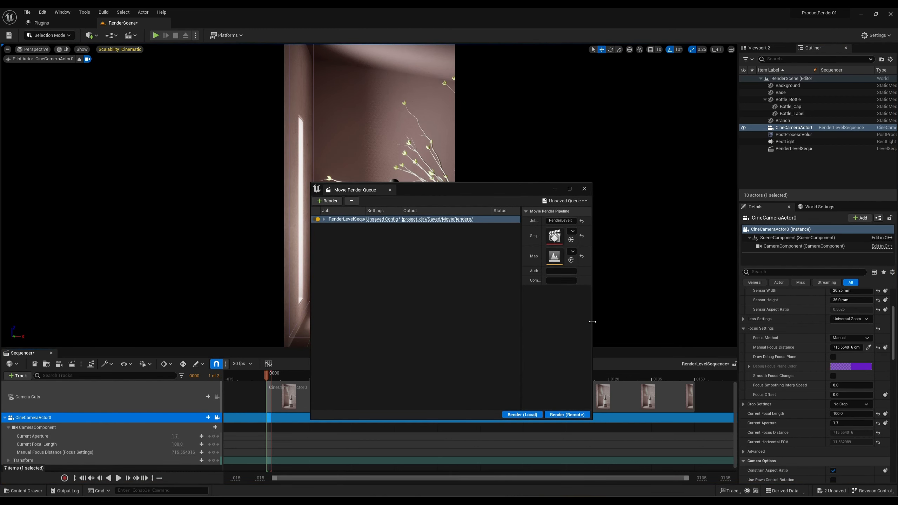
pyautogui.moveTo(592, 321); pyautogui.dragTo(682, 325)
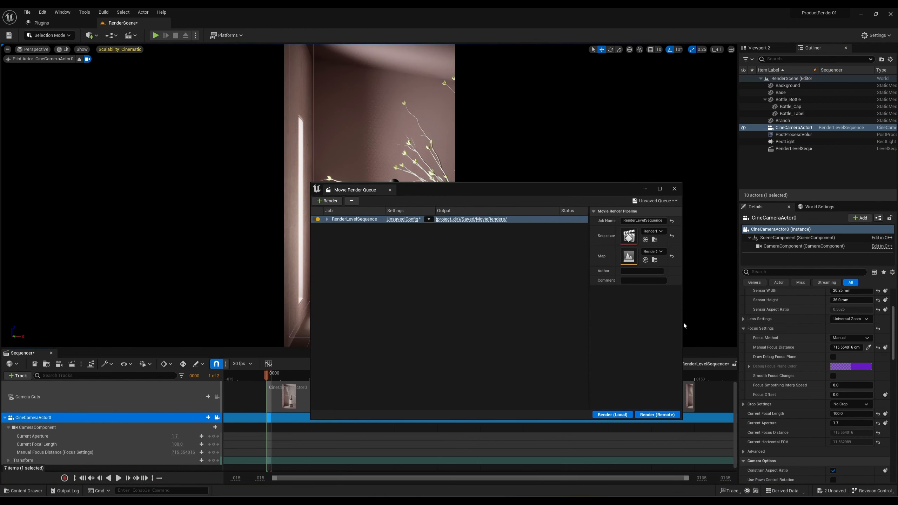
# - In the RenderLevelSequence job's configuration, replace the JPG export with an 8-bit PNG sequence and add the Game Overrides setting
pyautogui.click(404, 219)
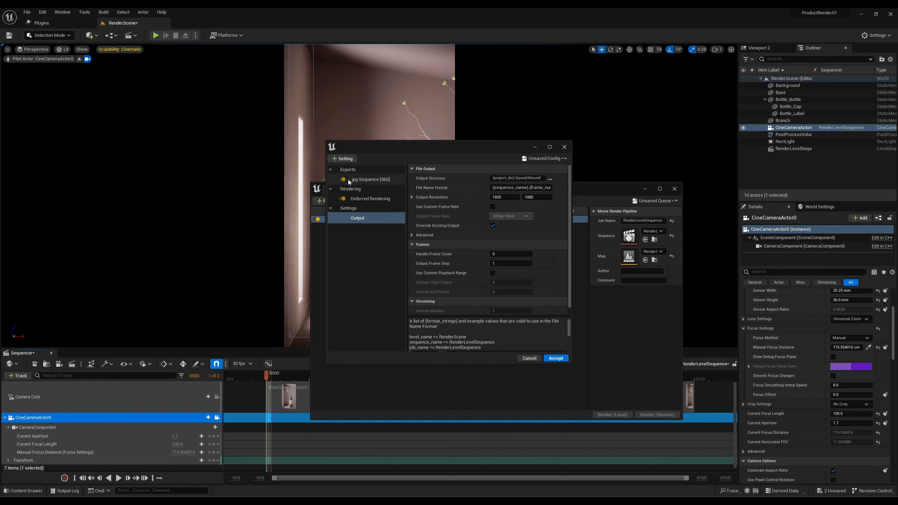
pyautogui.click(348, 159)
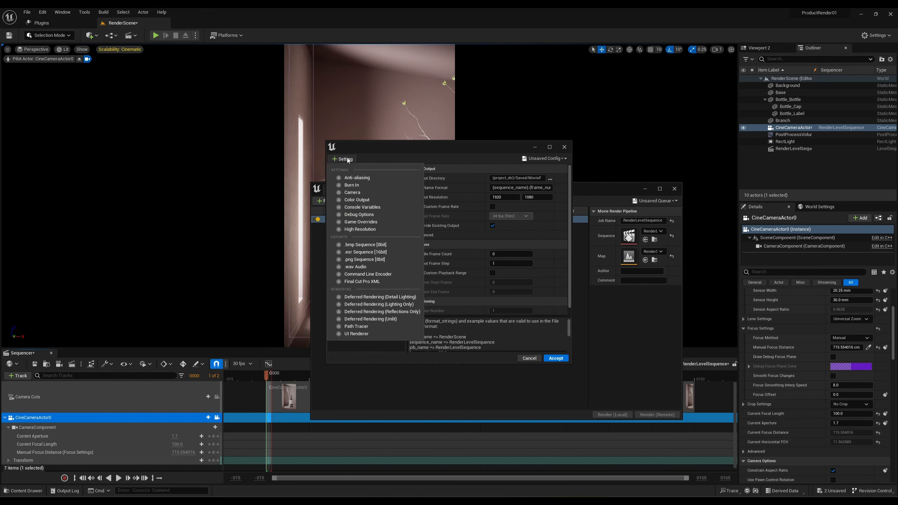
pyautogui.click(352, 259)
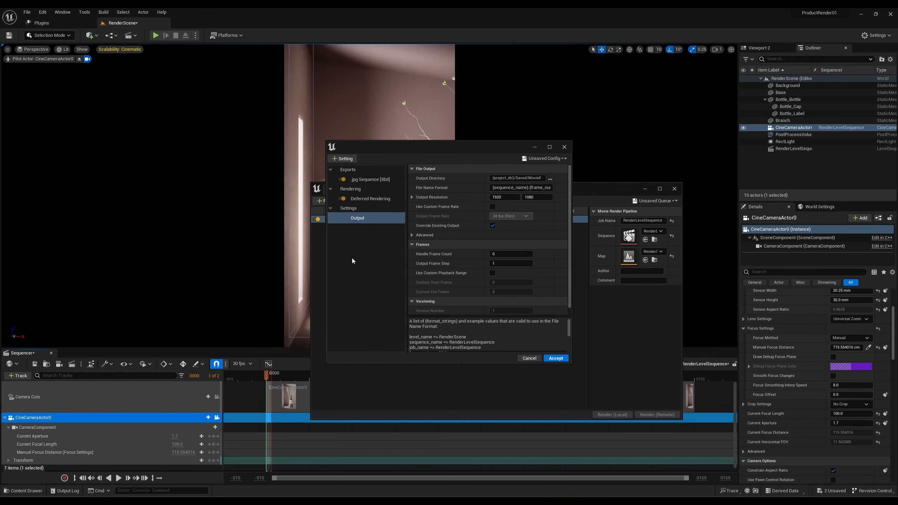
pyautogui.click(366, 181)
pyautogui.press('Delete')
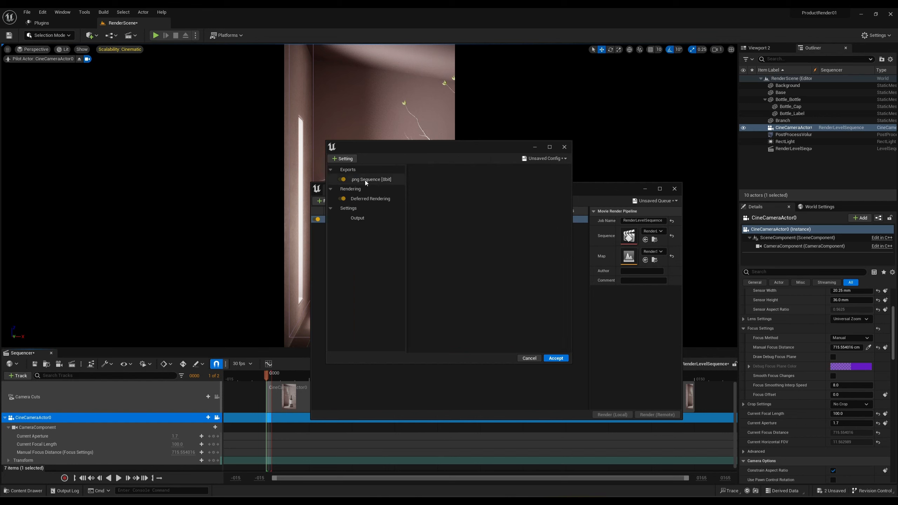
pyautogui.click(345, 159)
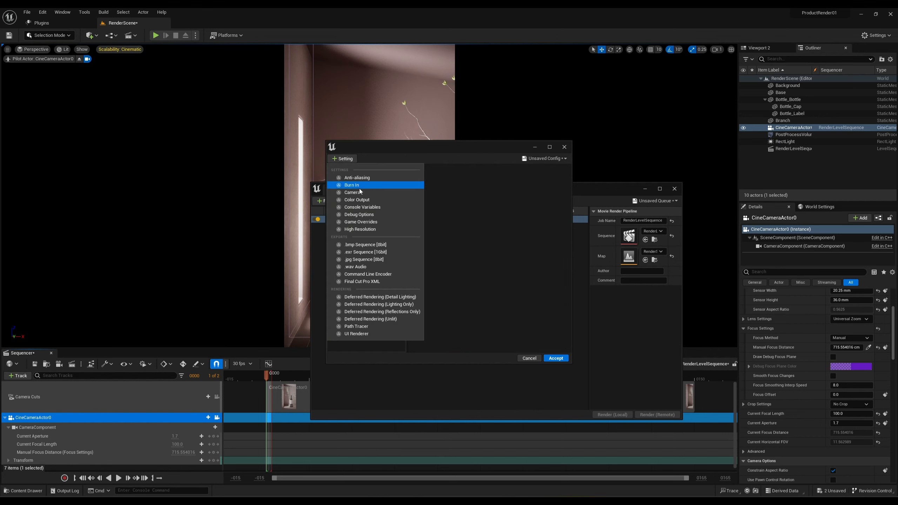
pyautogui.click(360, 222)
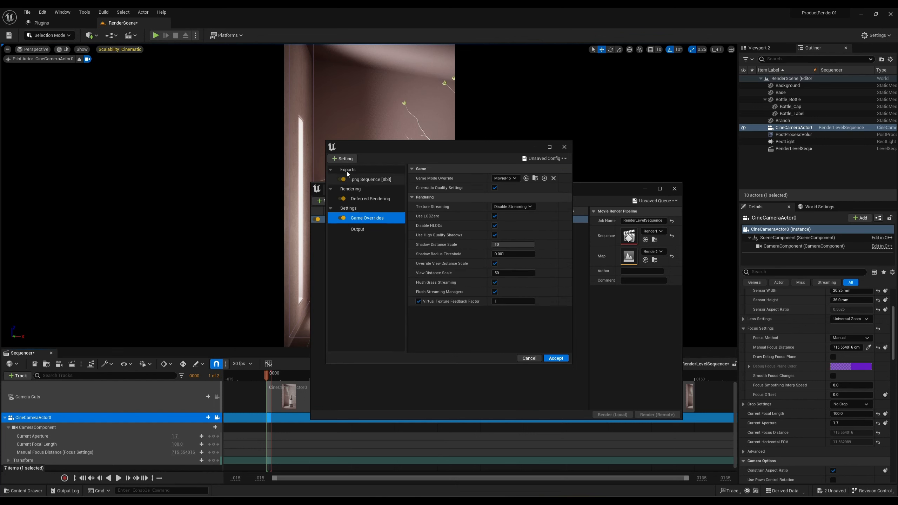
# - Add the Anti-aliasing setting, enable Override Anti Aliasing and set the Temporal Sample Count to 64
pyautogui.click(347, 159)
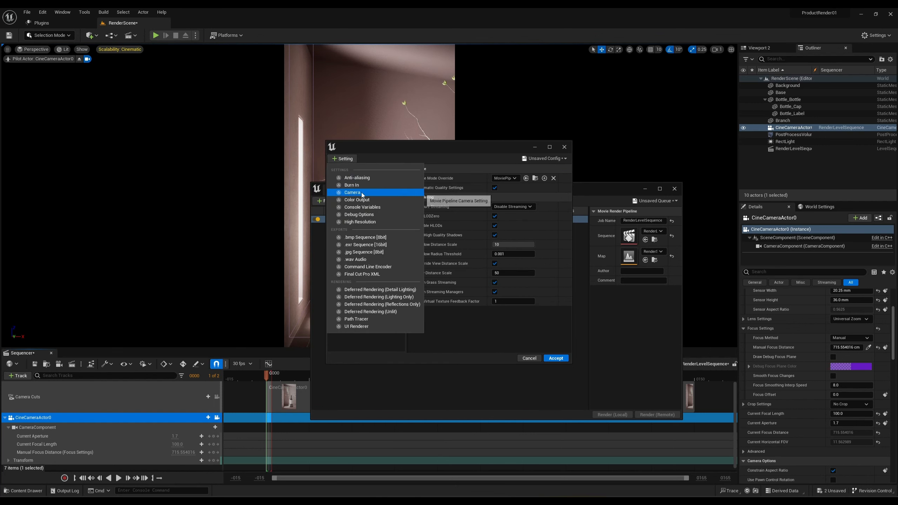
pyautogui.click(363, 178)
pyautogui.click(494, 197)
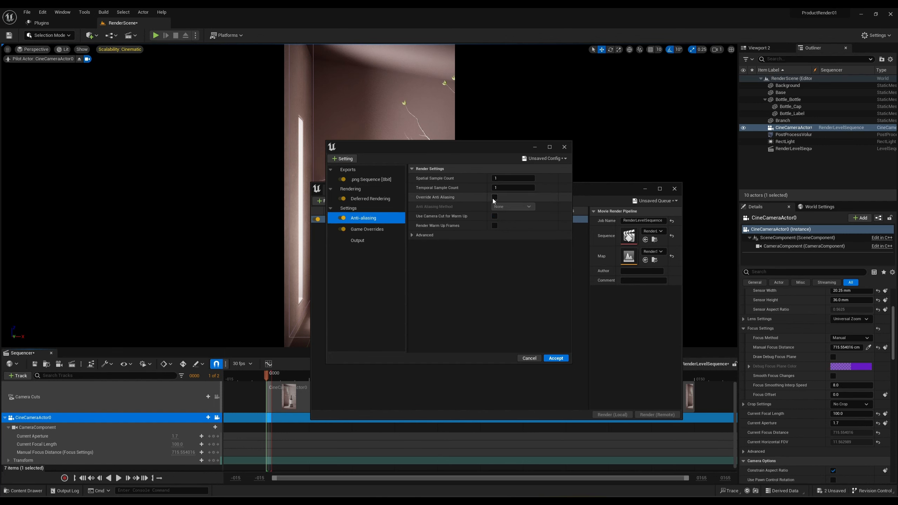
pyautogui.click(506, 187)
pyautogui.write('64')
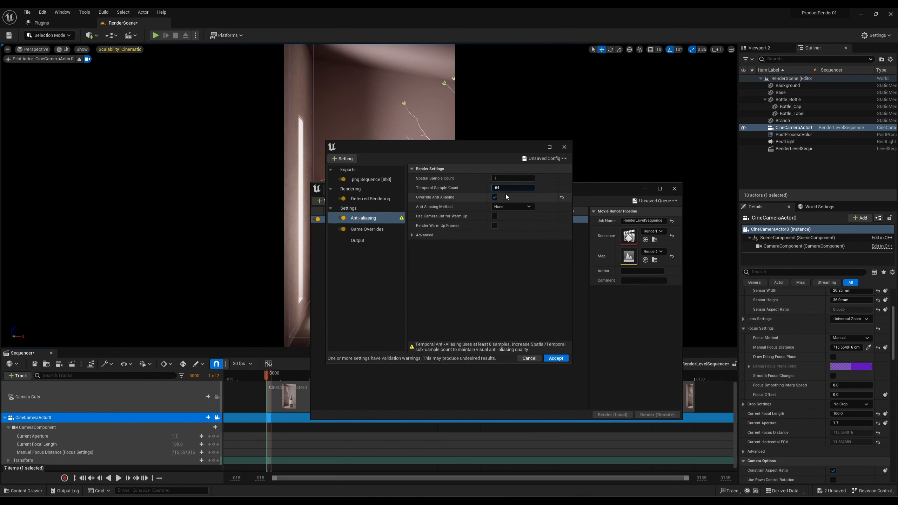
pyautogui.press('Return')
# - Set both the Render Warm Up Count and the Engine Warm Up Count to 64 in the advanced anti-aliasing options
pyautogui.click(411, 235)
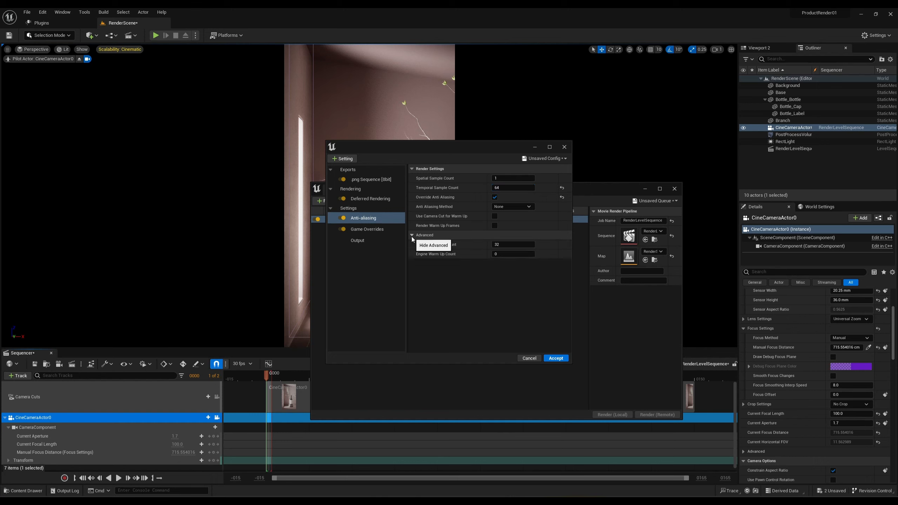
pyautogui.click(503, 247)
pyautogui.click(500, 255)
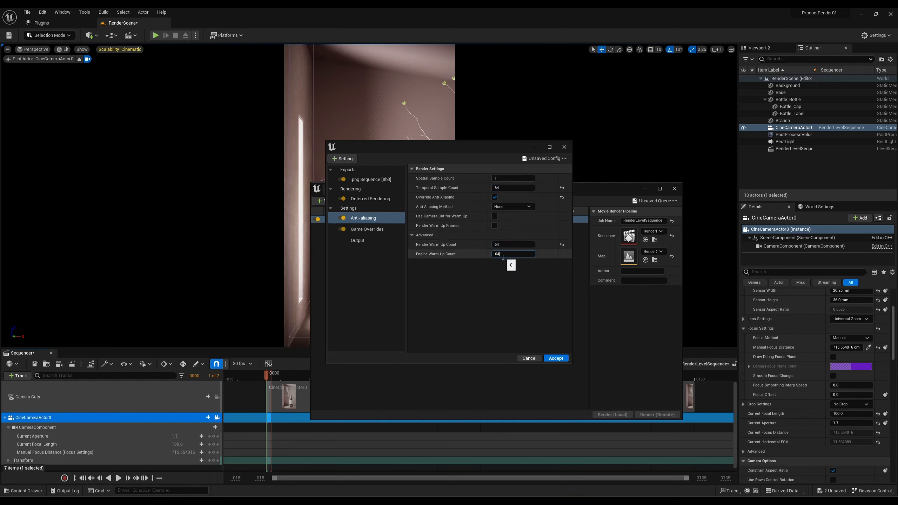
pyautogui.write('64')
pyautogui.press('Return')
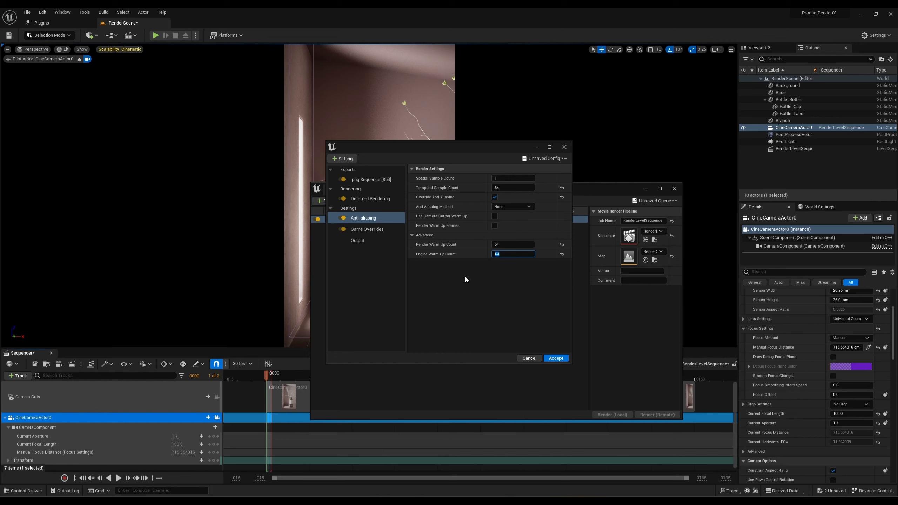
# - Set the Output Resolution to a portrait format of 1080 by 1920
pyautogui.click(379, 240)
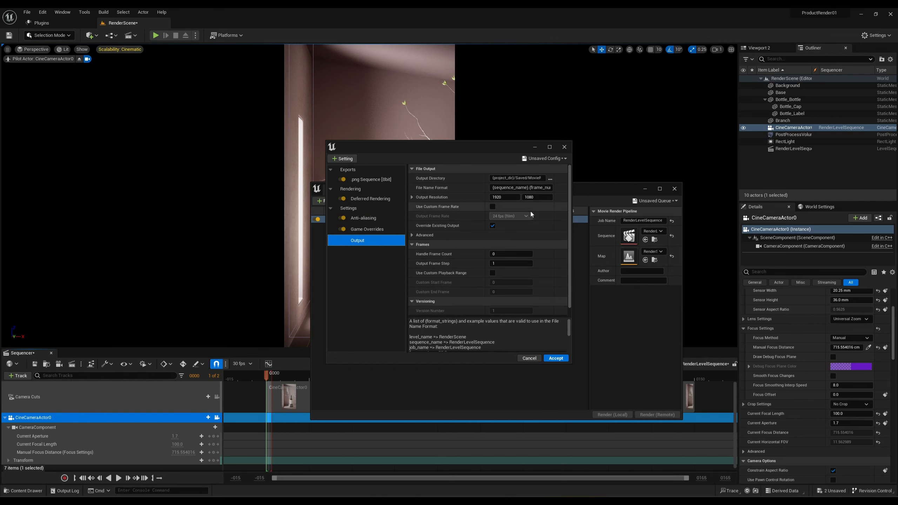
pyautogui.click(502, 199)
pyautogui.hotkey('ctrl', 'c')
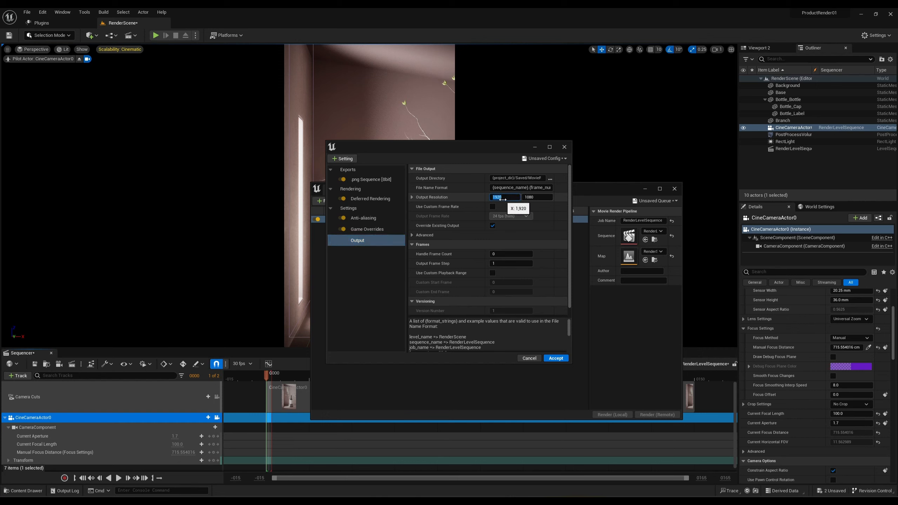
pyautogui.click(531, 199)
pyautogui.hotkey('ctrl', 'v')
pyautogui.click(498, 198)
pyautogui.write('1080')
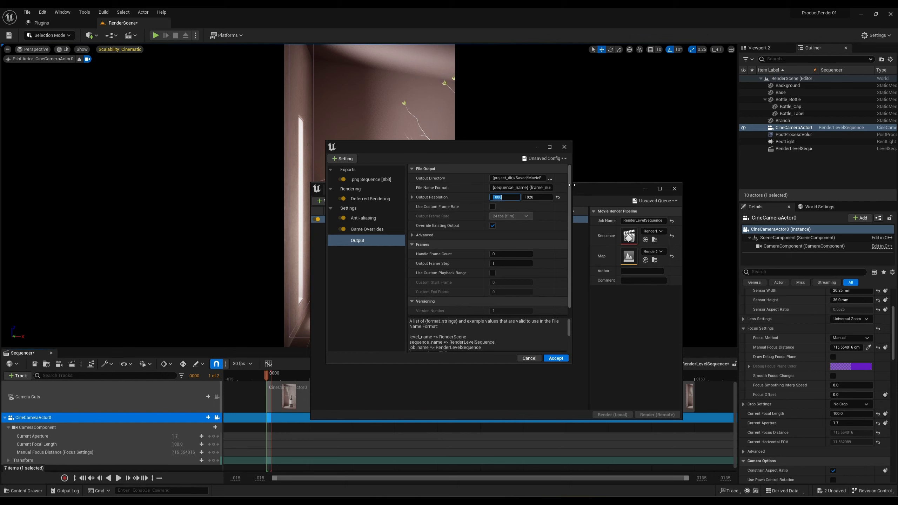
# - Widen the render configuration window and open the Output Directory path for editing
pyautogui.moveTo(571, 186); pyautogui.dragTo(632, 186)
pyautogui.click(535, 178)
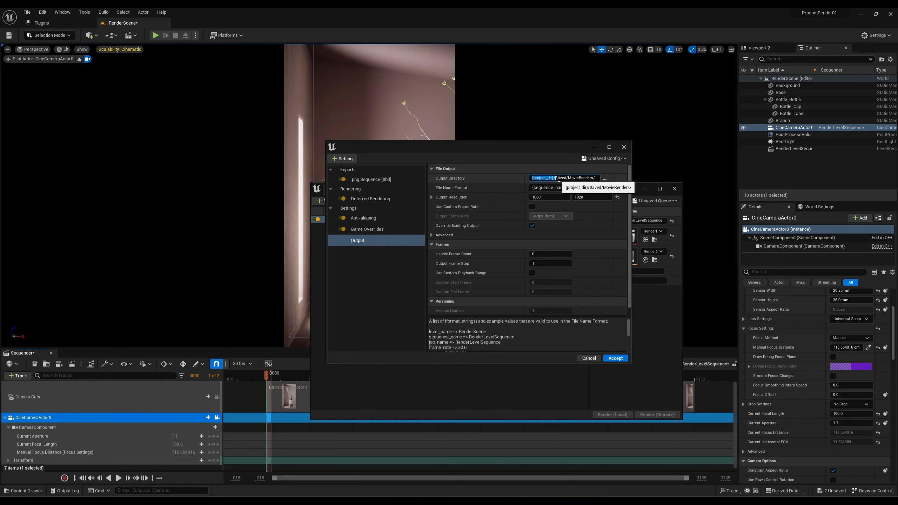